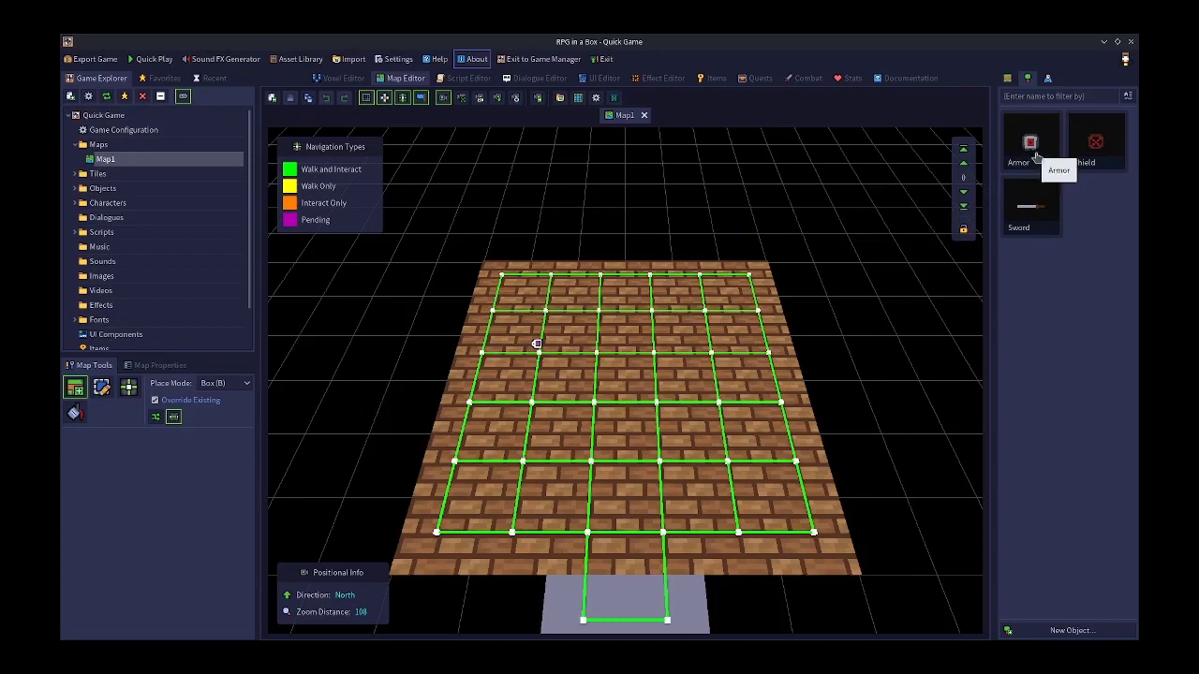
# Open the Sword model in the Voxel Editor, view it at an angle, and start a new resource
pyautogui.doubleClick(1029, 215)
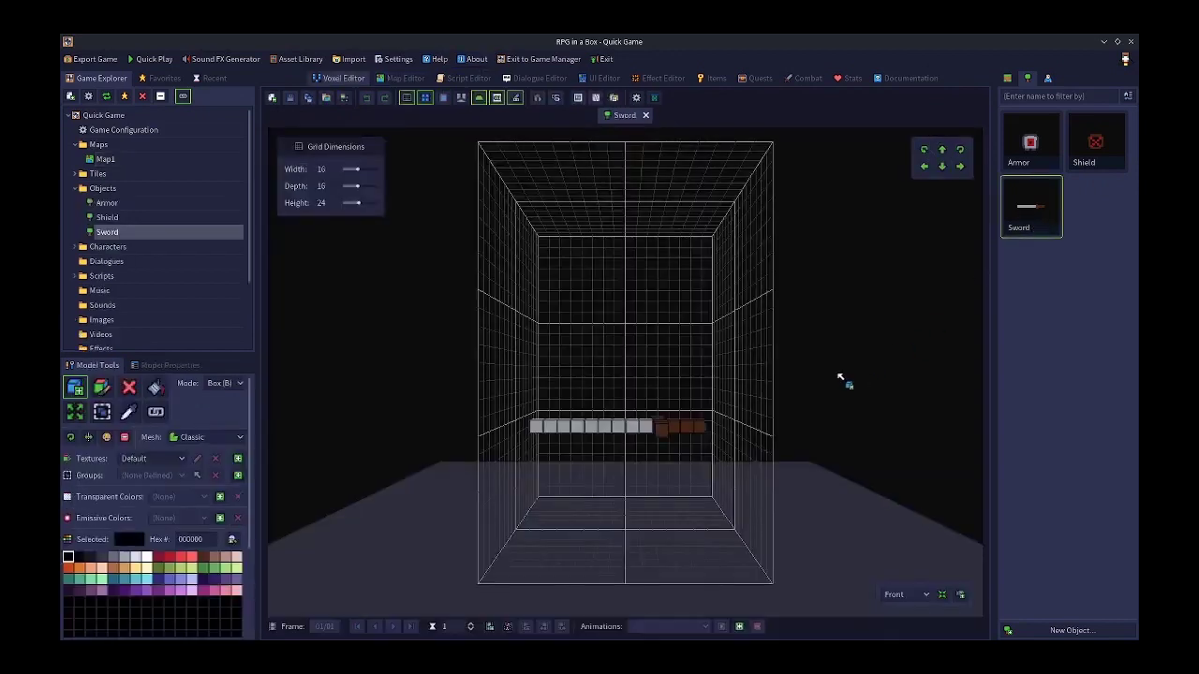
pyautogui.moveTo(739, 378); pyautogui.dragTo(704, 473, button='right')
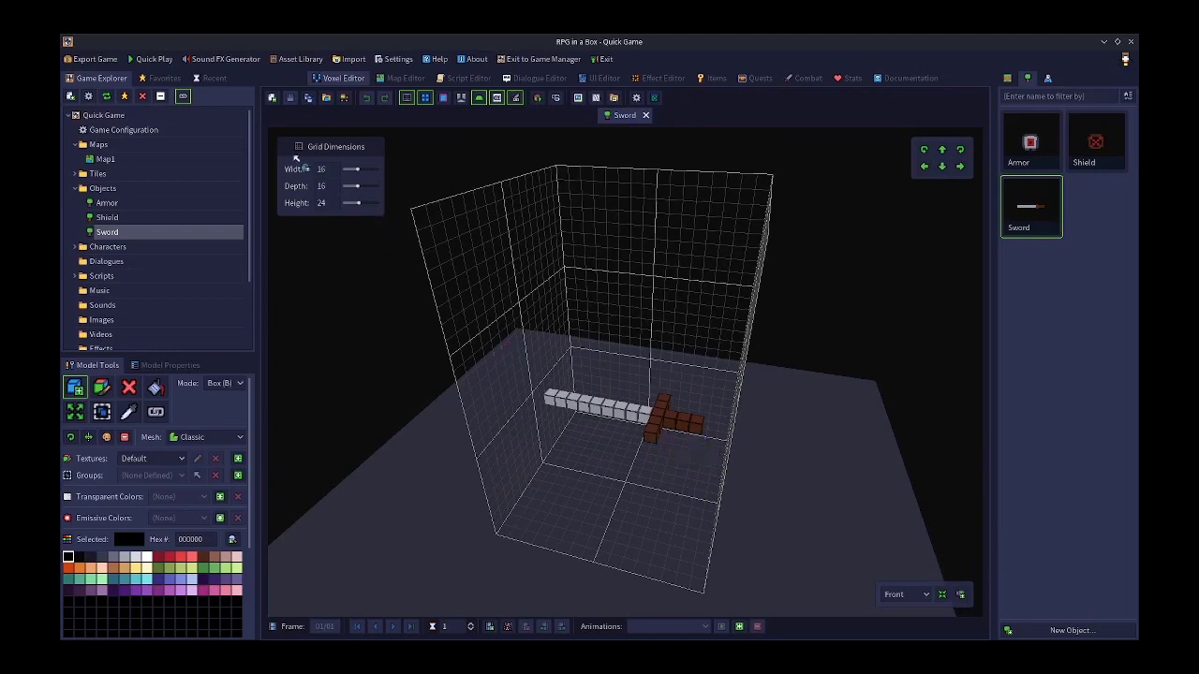
pyautogui.click(272, 97)
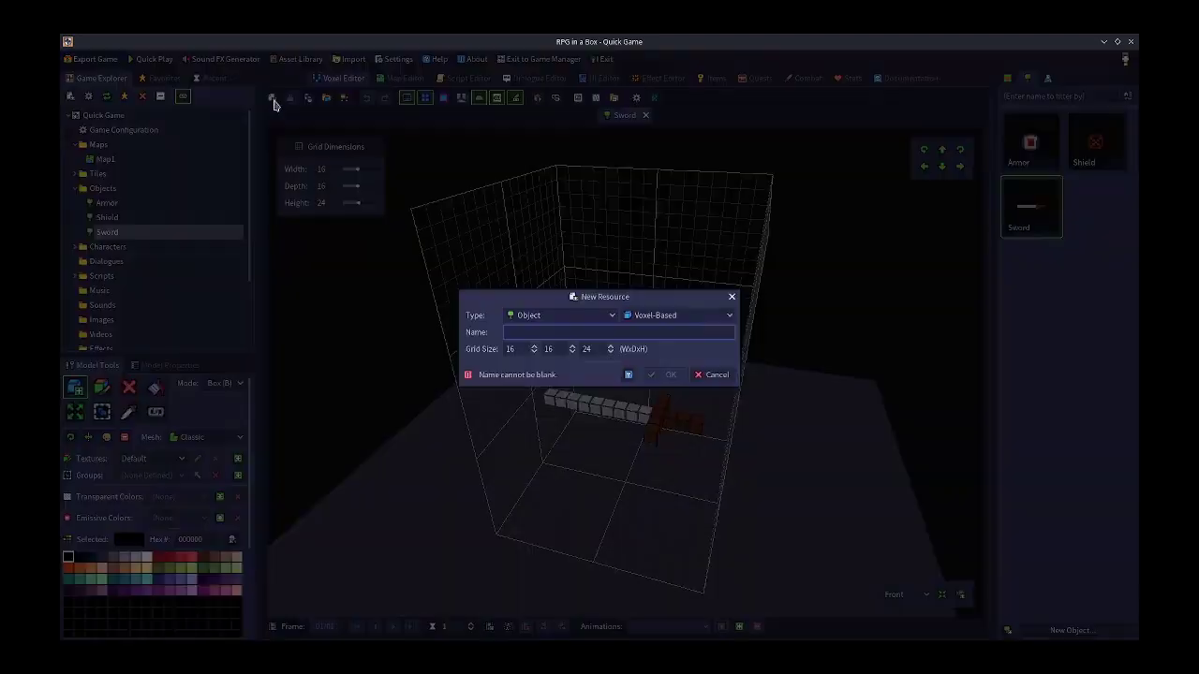
# Try the Tile, Character and Object resource types, then cancel the New Resource dialog
pyautogui.click(549, 315)
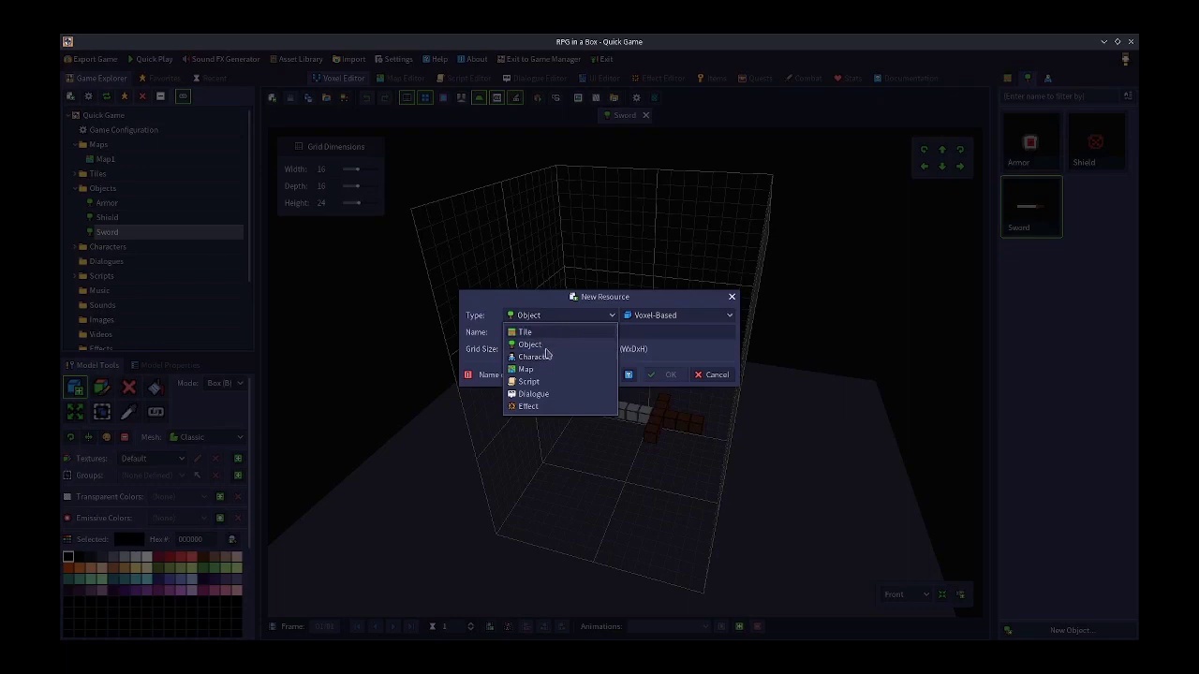
pyautogui.click(542, 333)
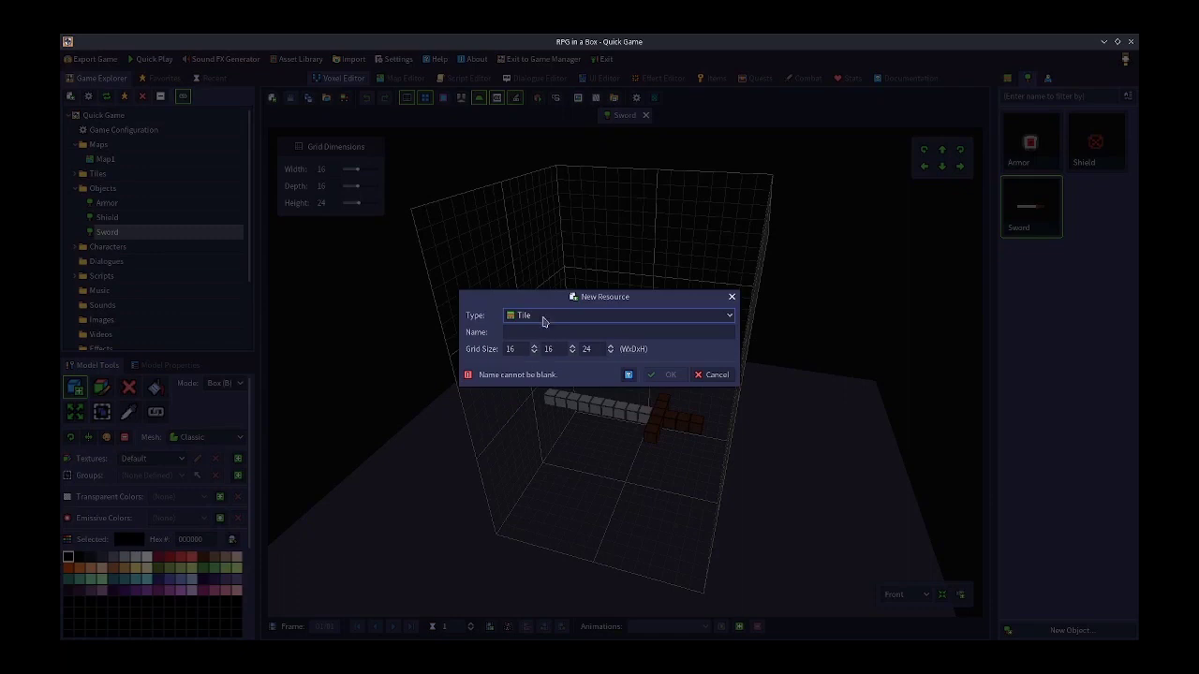
pyautogui.click(543, 319)
pyautogui.click(535, 357)
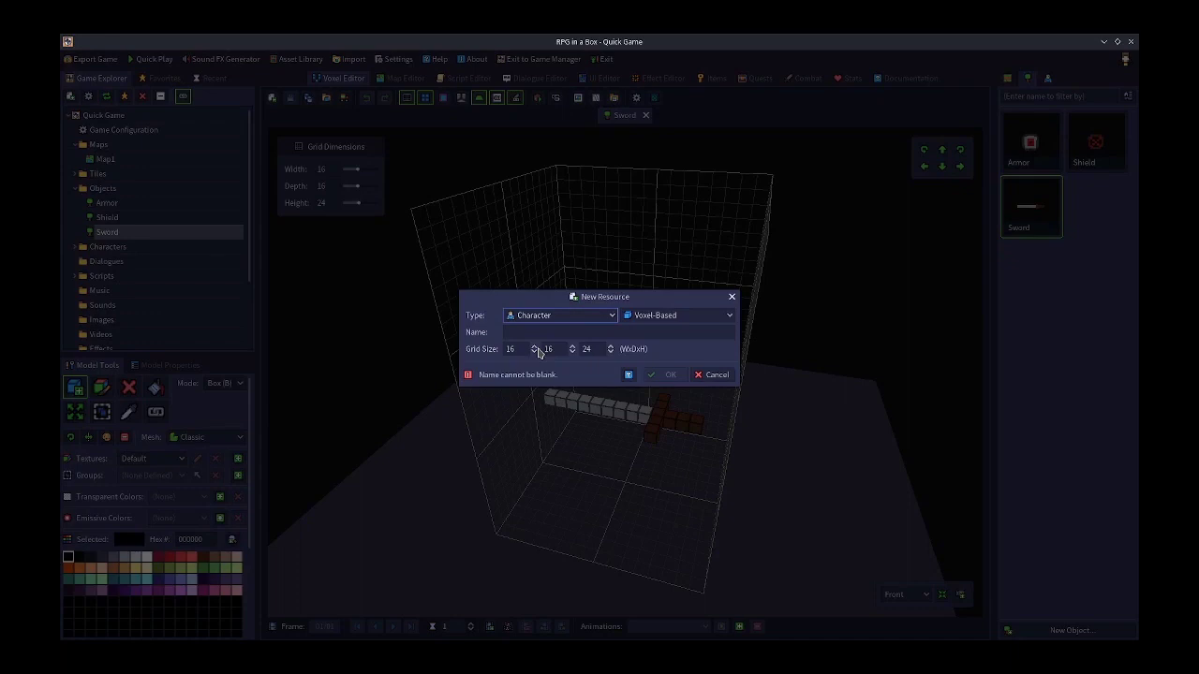
pyautogui.click(549, 318)
pyautogui.click(529, 346)
pyautogui.click(714, 374)
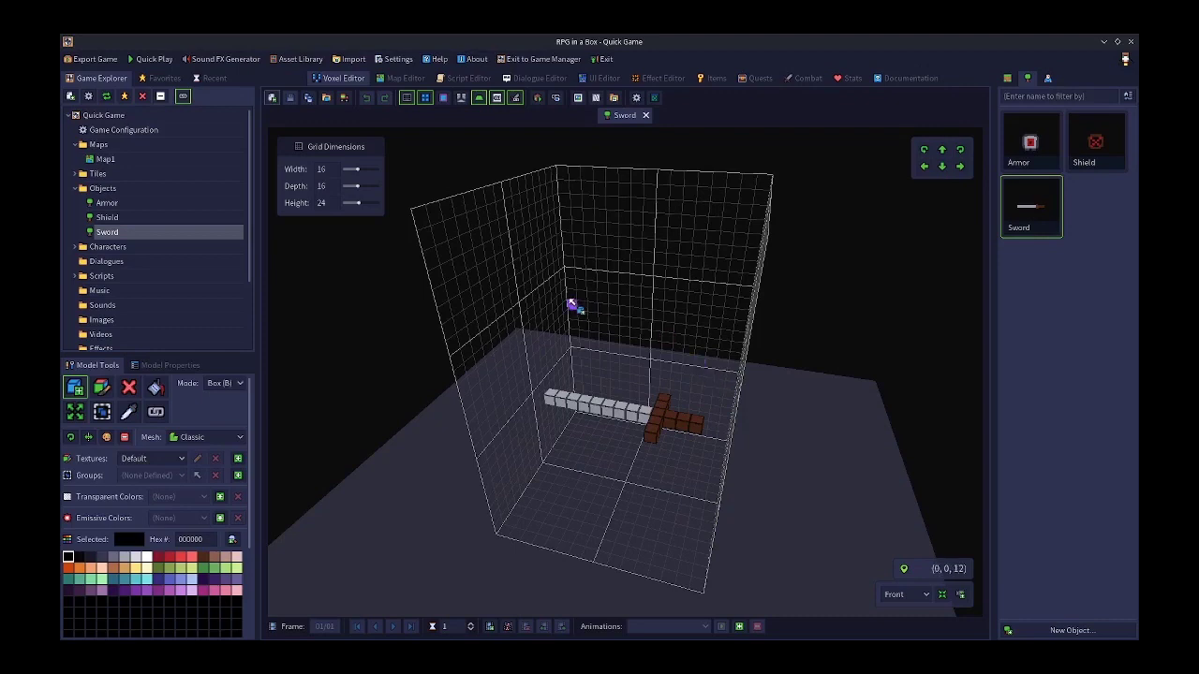
# Open the Items database and add New Item 1
pyautogui.click(709, 80)
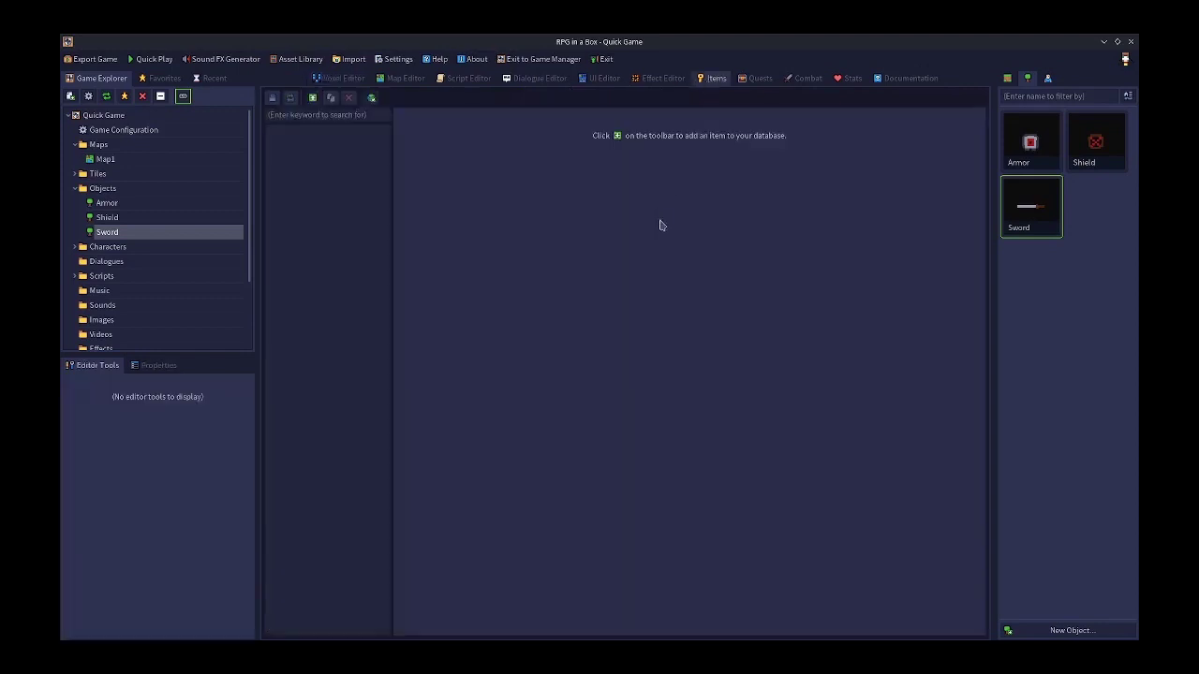
pyautogui.click(314, 100)
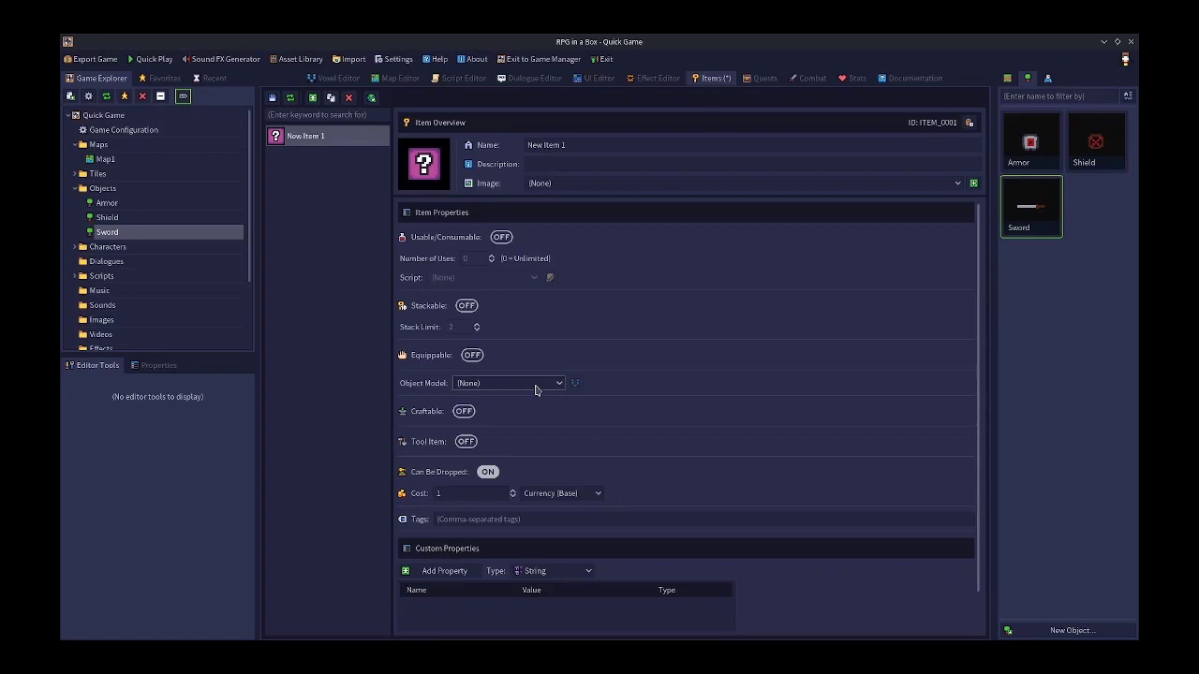
# Go back to the Sword model, glance at New Item 1, and return to the Sword
pyautogui.click(341, 79)
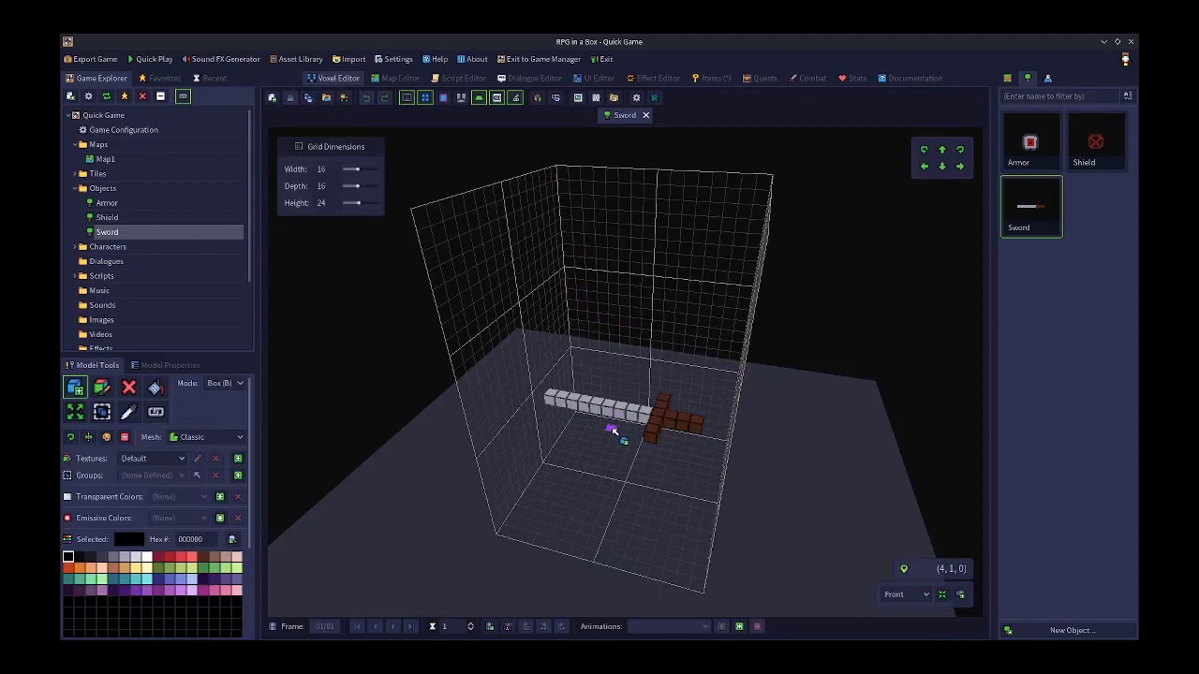
pyautogui.moveTo(612, 439); pyautogui.dragTo(623, 420, button='right')
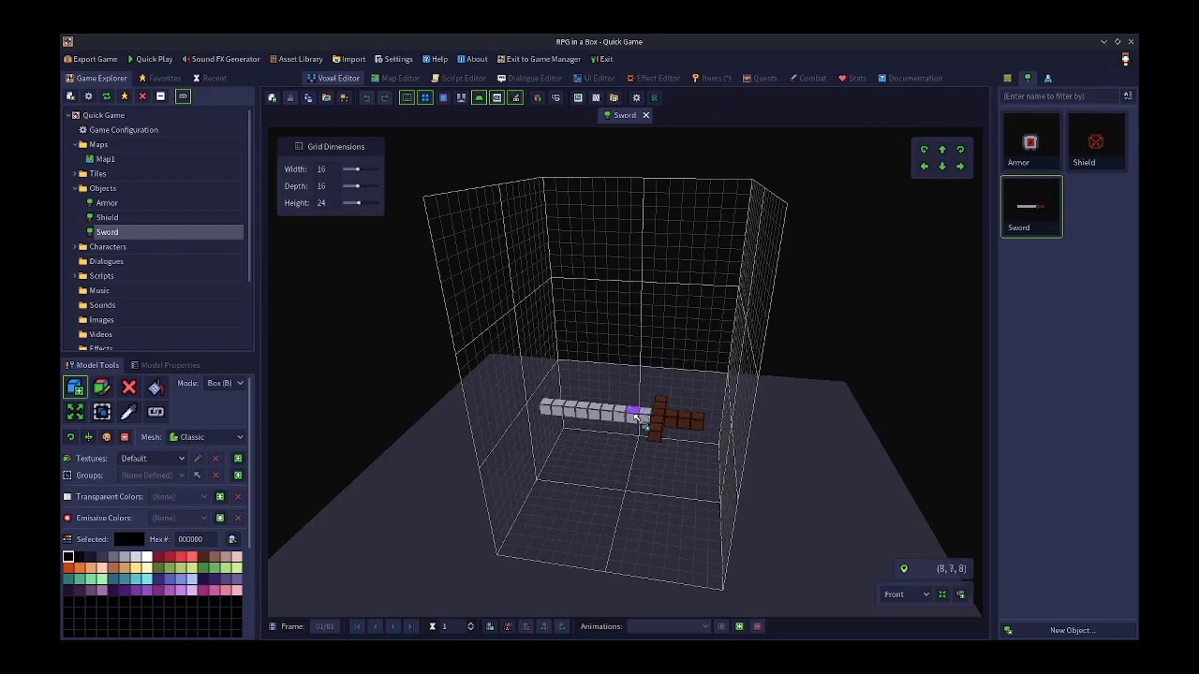
pyautogui.click(711, 79)
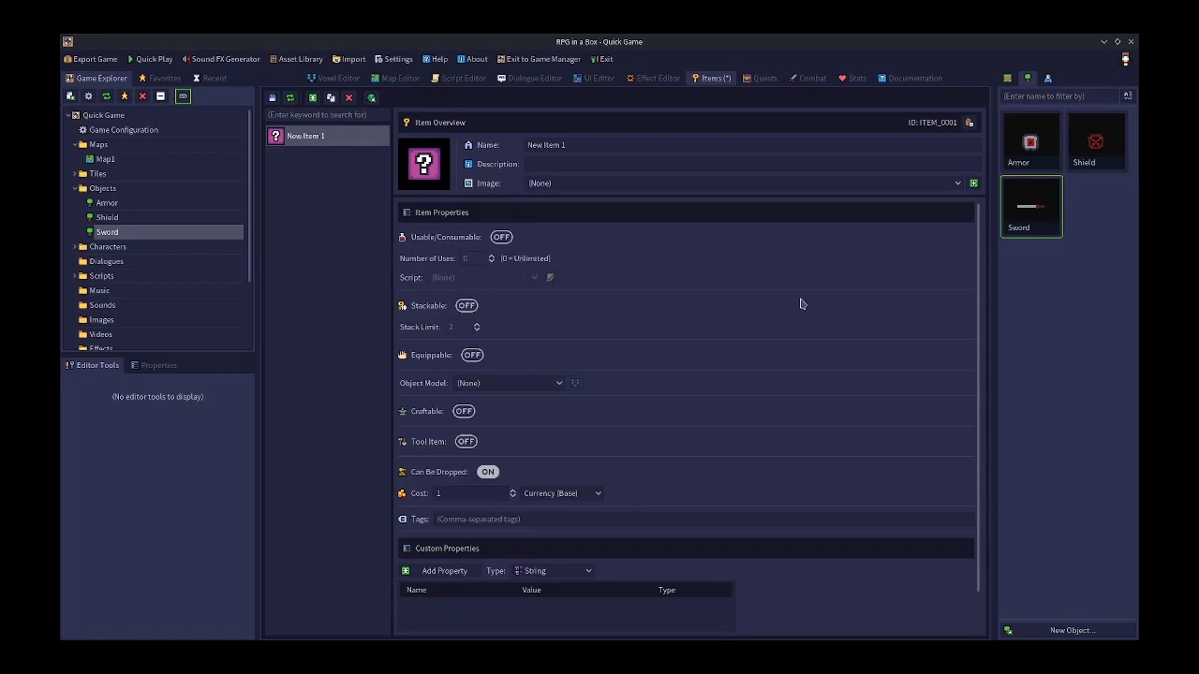
pyautogui.click(339, 77)
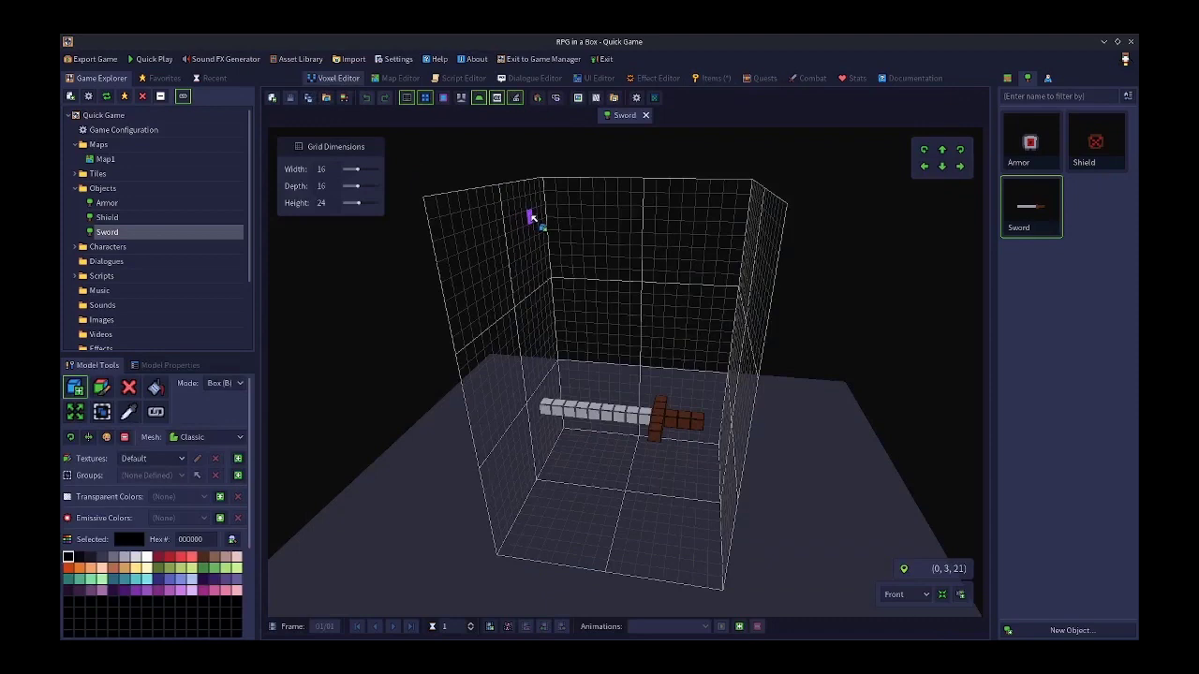
# Place a trial Sword on Map1, then undo the placement
pyautogui.click(412, 80)
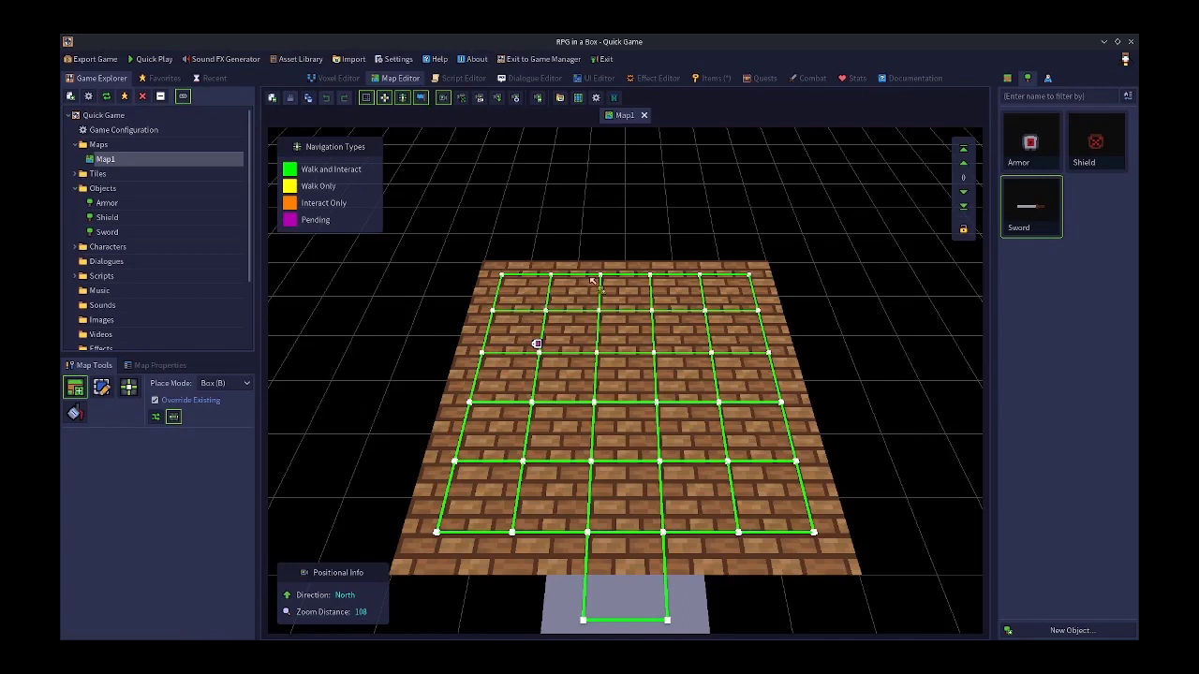
pyautogui.moveTo(1025, 220); pyautogui.dragTo(622, 337)
pyautogui.click(620, 337)
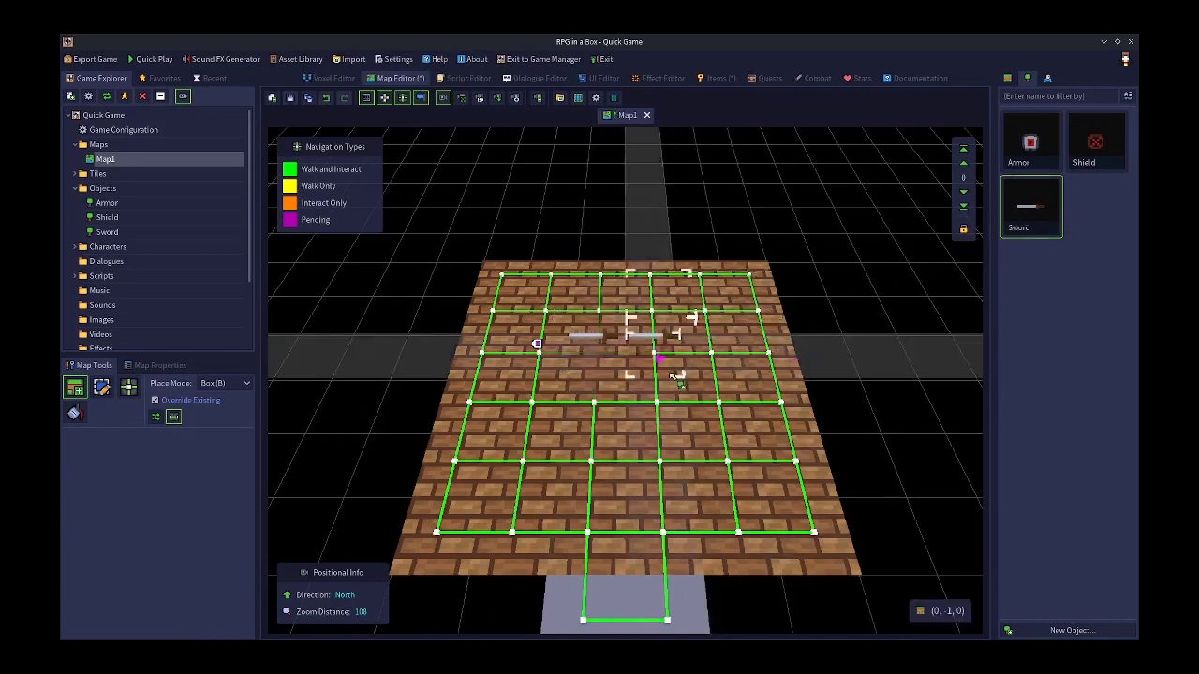
pyautogui.hotkey('ctrl', 'z')
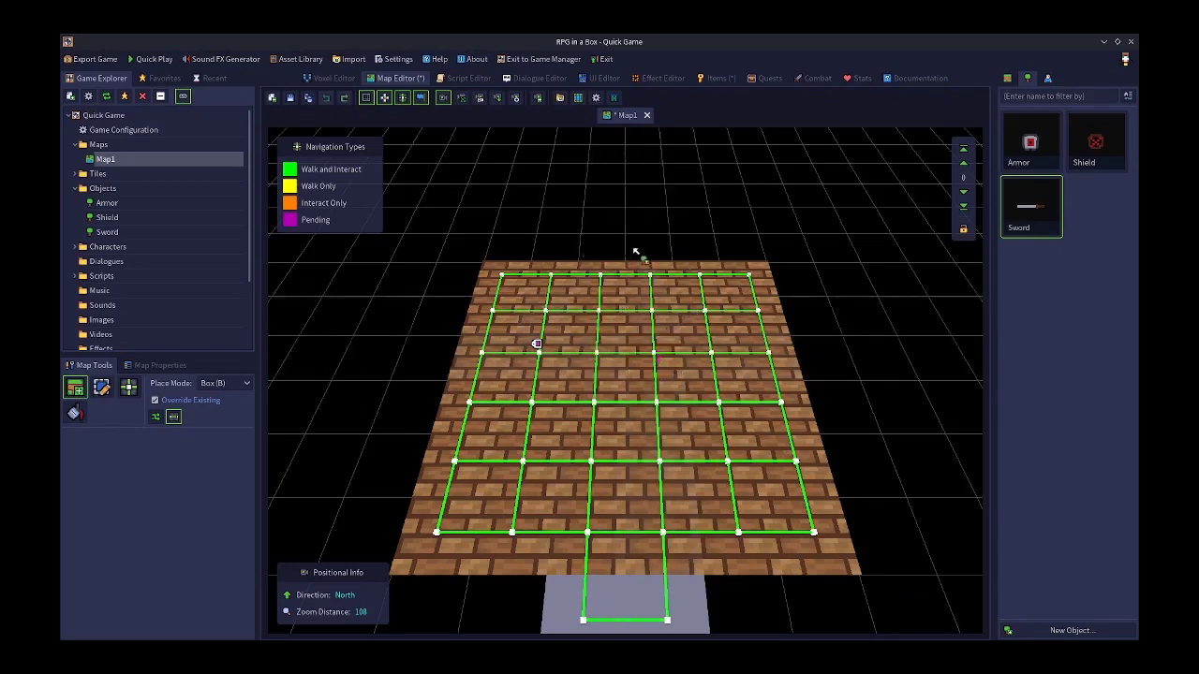
# Open the Main_Dude character model, then reopen the Sword model
pyautogui.click(1047, 78)
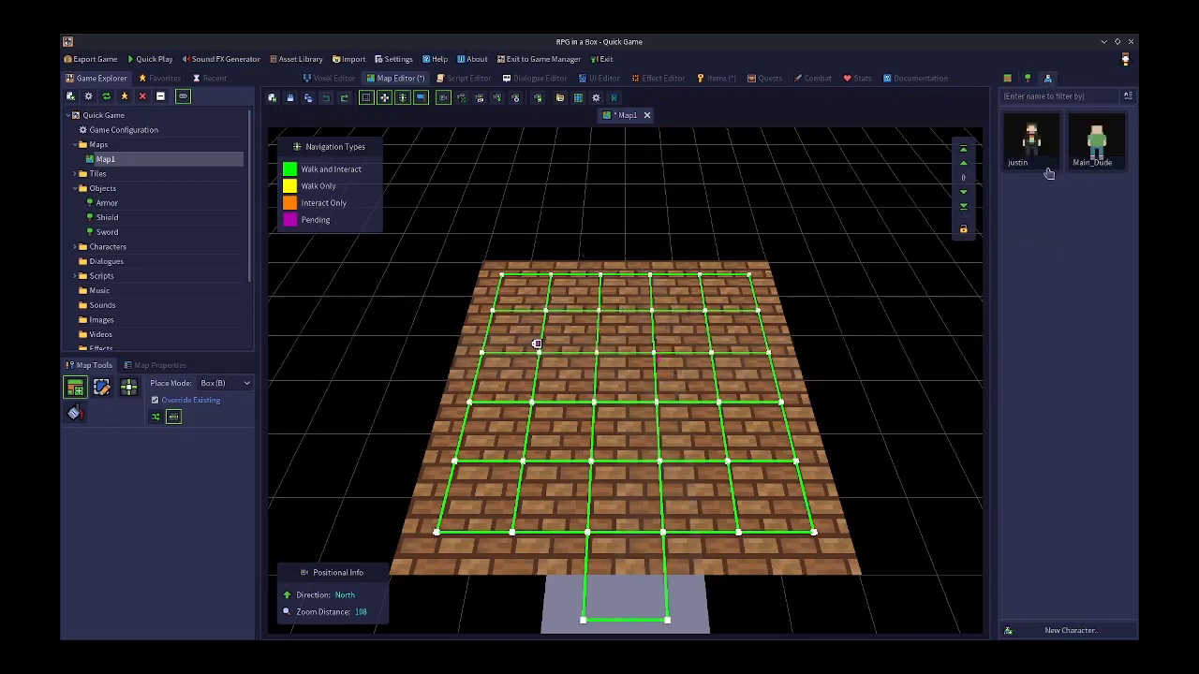
pyautogui.doubleClick(1093, 159)
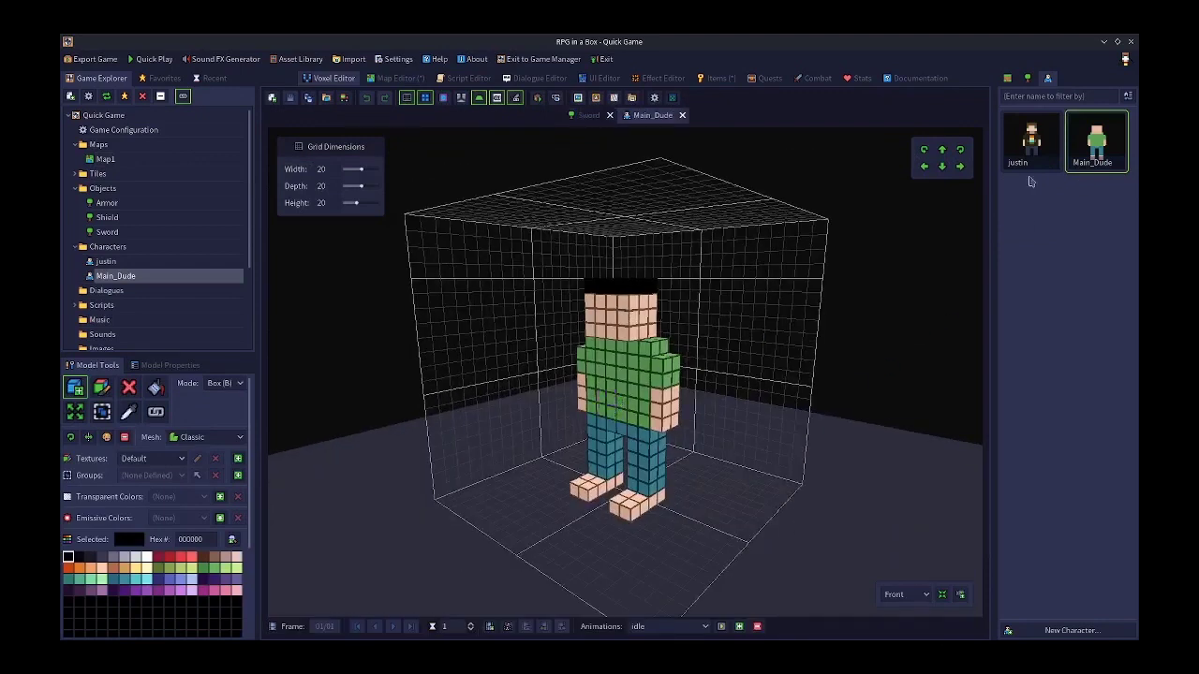
pyautogui.click(1027, 78)
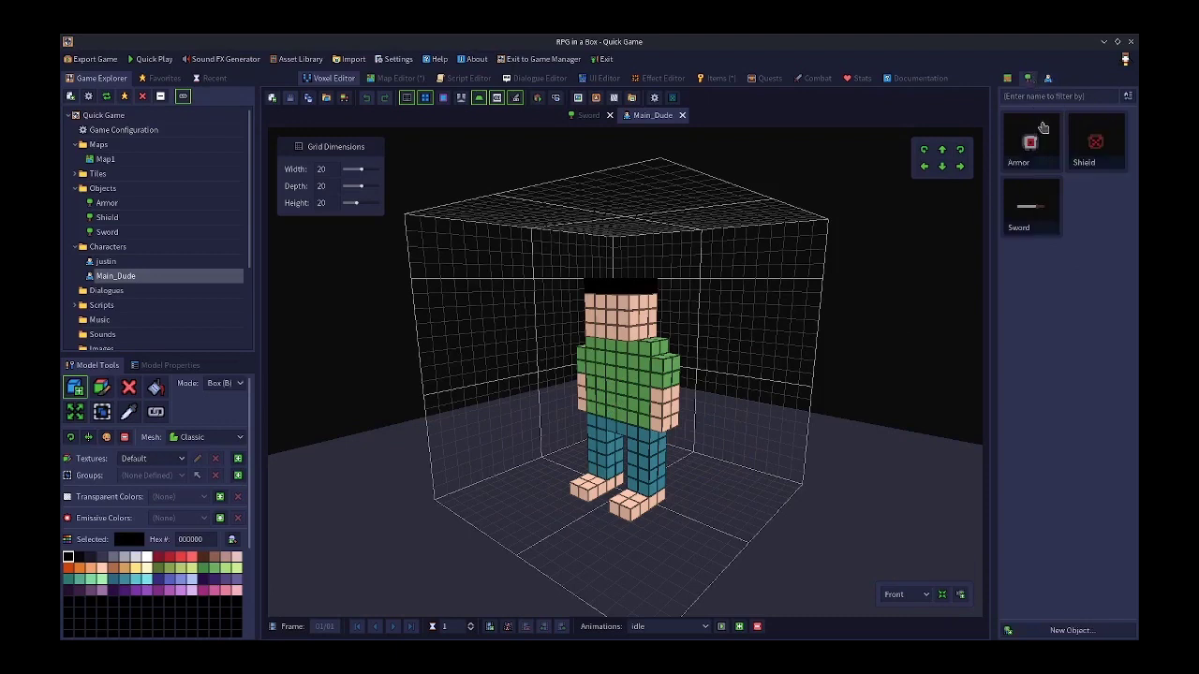
pyautogui.doubleClick(1046, 199)
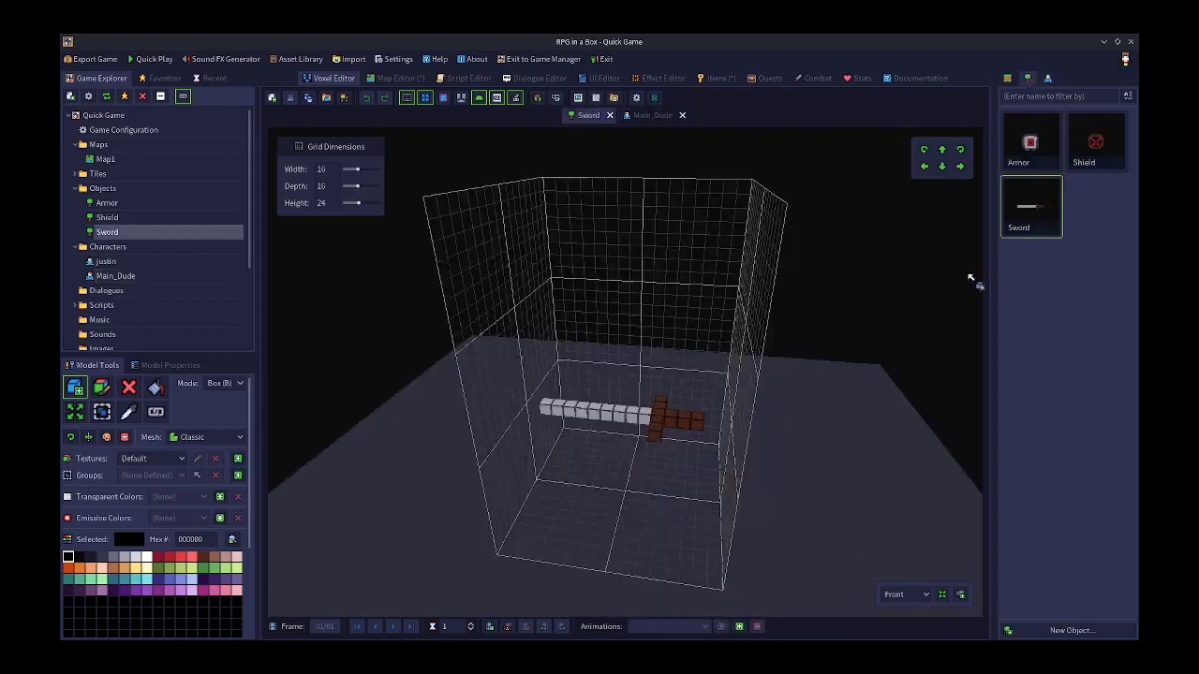
pyautogui.click(1047, 79)
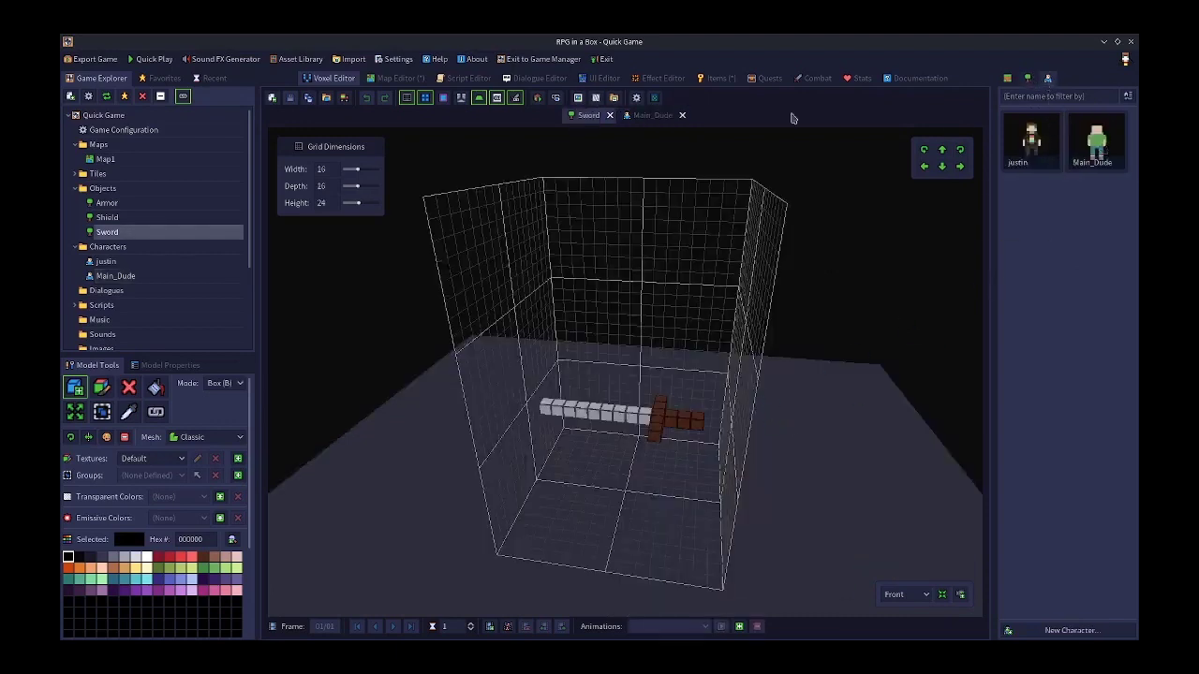
# Check New Item 1, view the Sword model again, then return to New Item 1
pyautogui.click(717, 80)
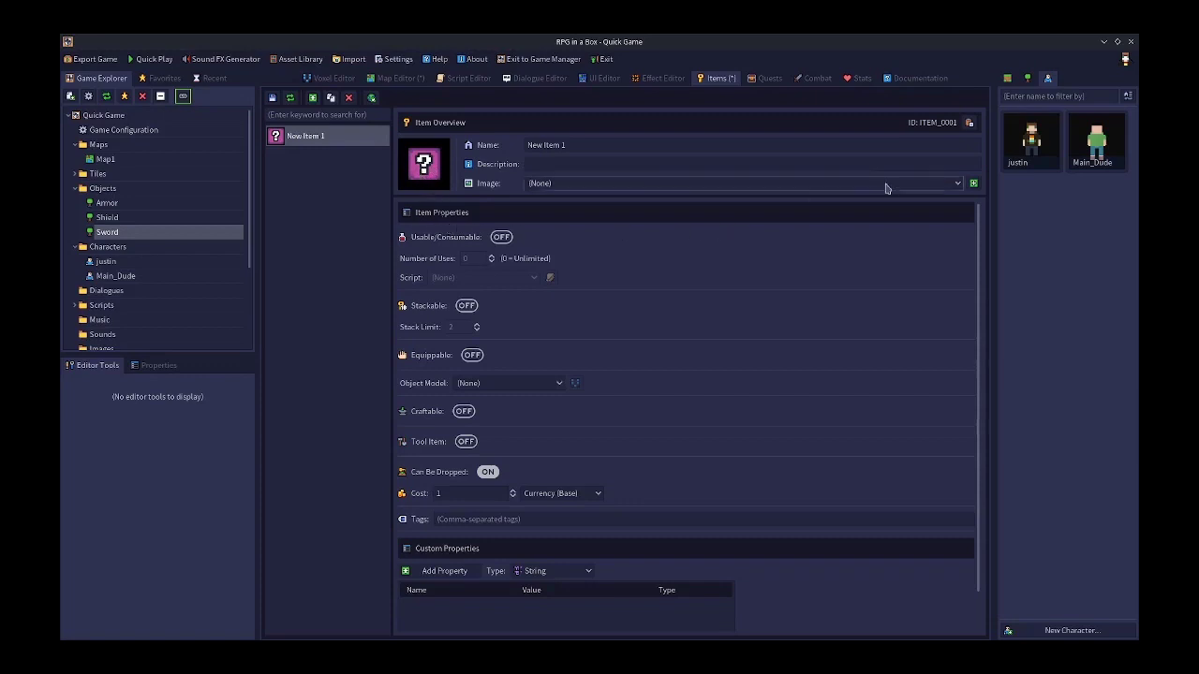
pyautogui.click(1029, 79)
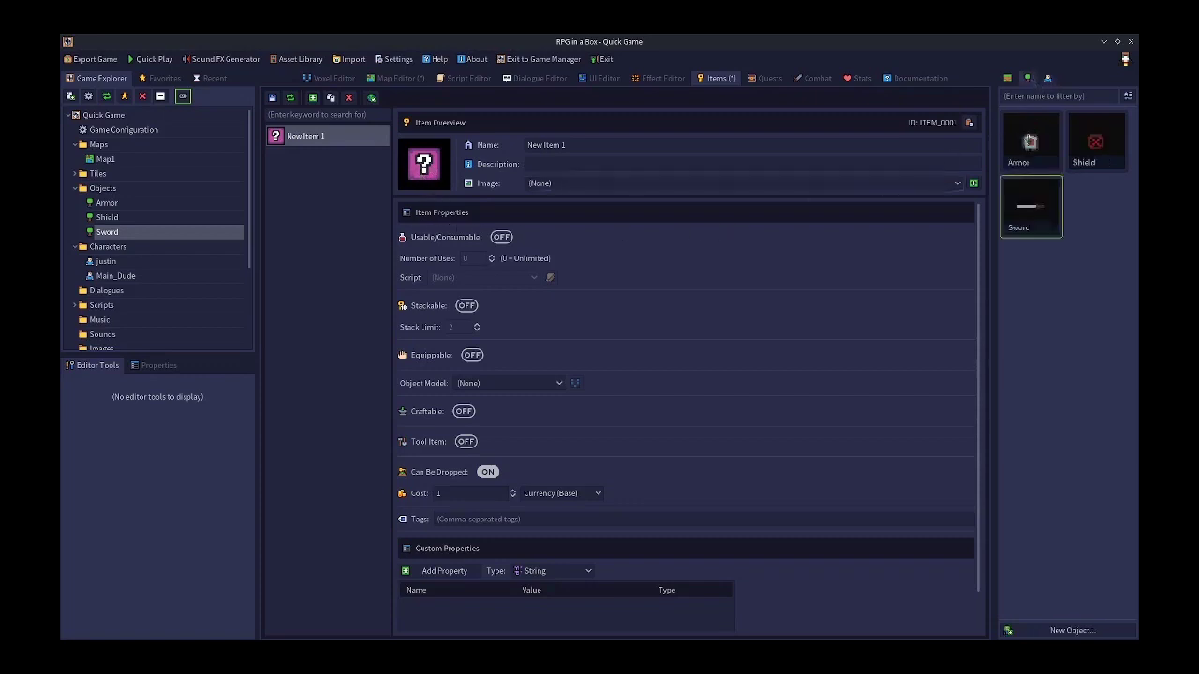
pyautogui.doubleClick(1033, 222)
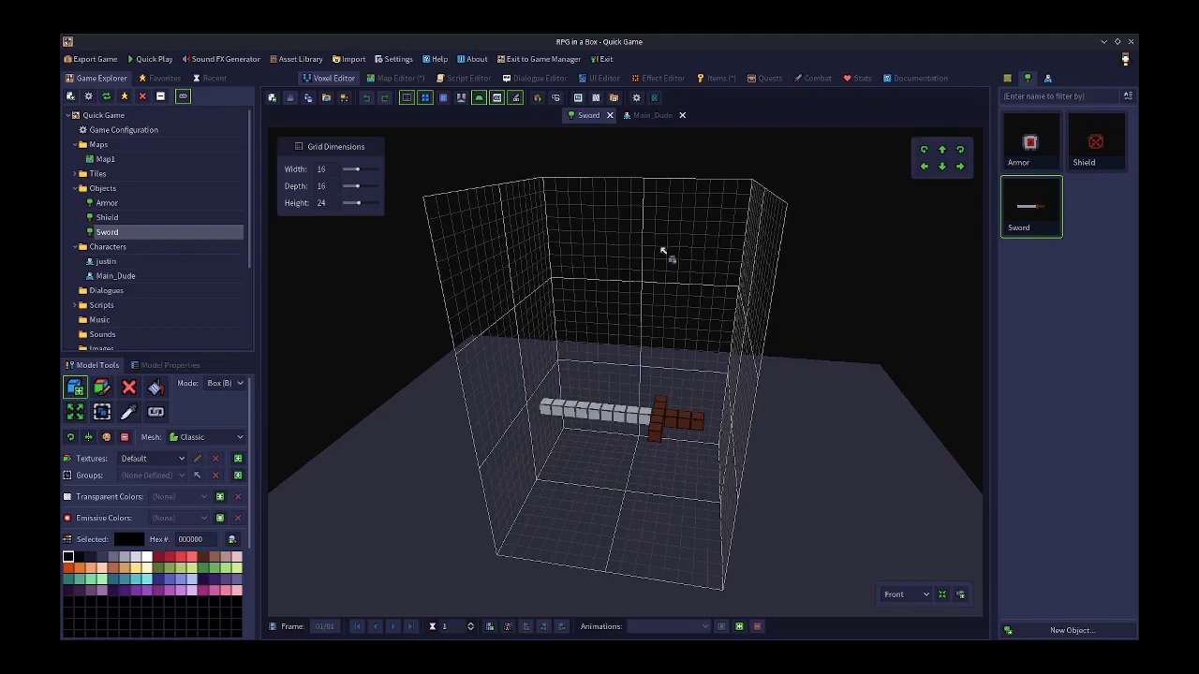
pyautogui.click(718, 78)
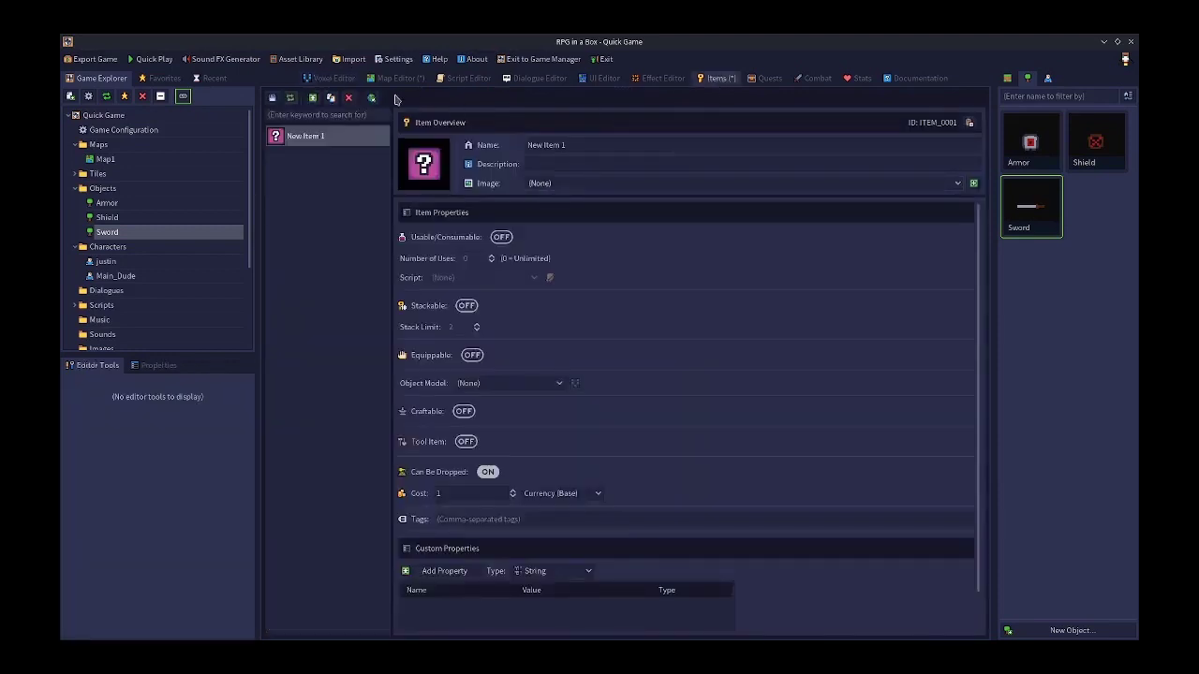
# Orbit the Sword model to look down on it and back to its front
pyautogui.click(333, 78)
pyautogui.moveTo(523, 428); pyautogui.dragTo(605, 449, button='right')
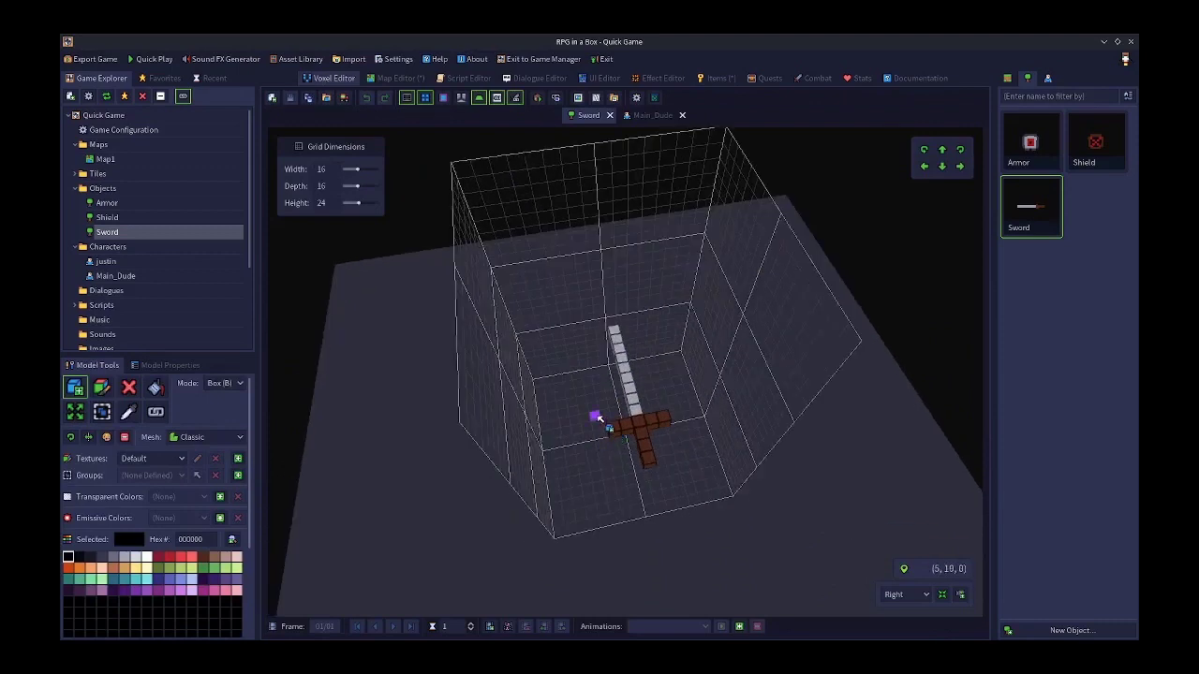
pyautogui.moveTo(594, 215); pyautogui.dragTo(676, 226, button='right')
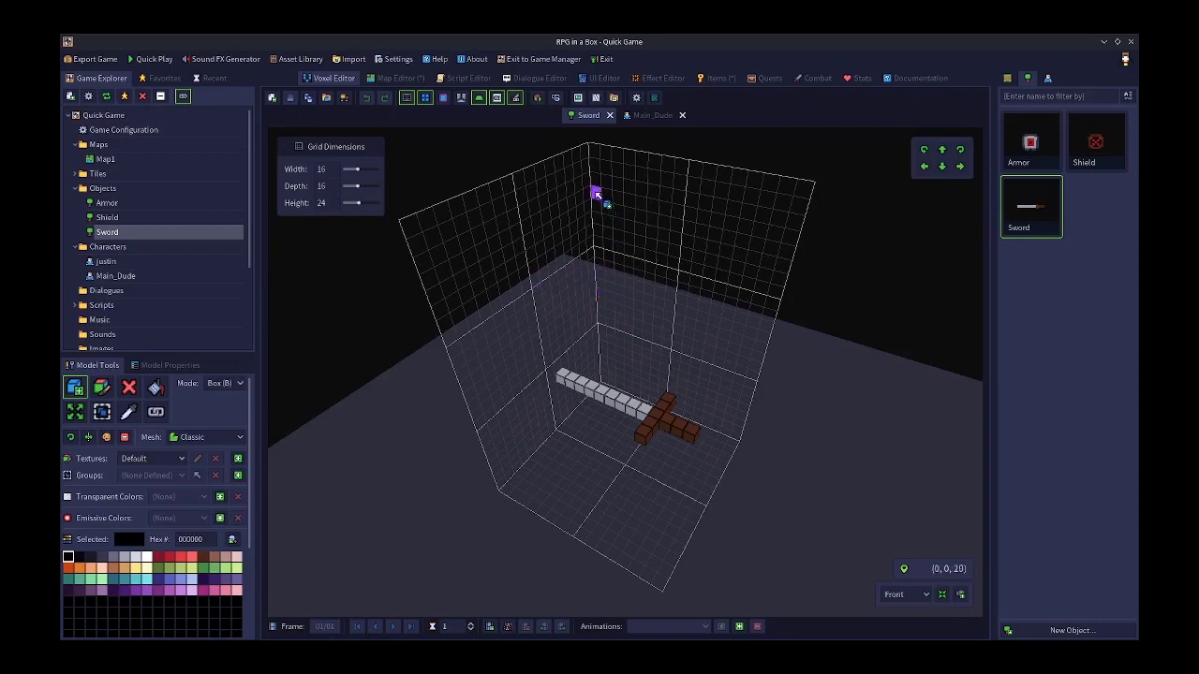
# Compare the Sword model with New Item 1, then bring up the UI Editor's Inventory widget
pyautogui.click(716, 77)
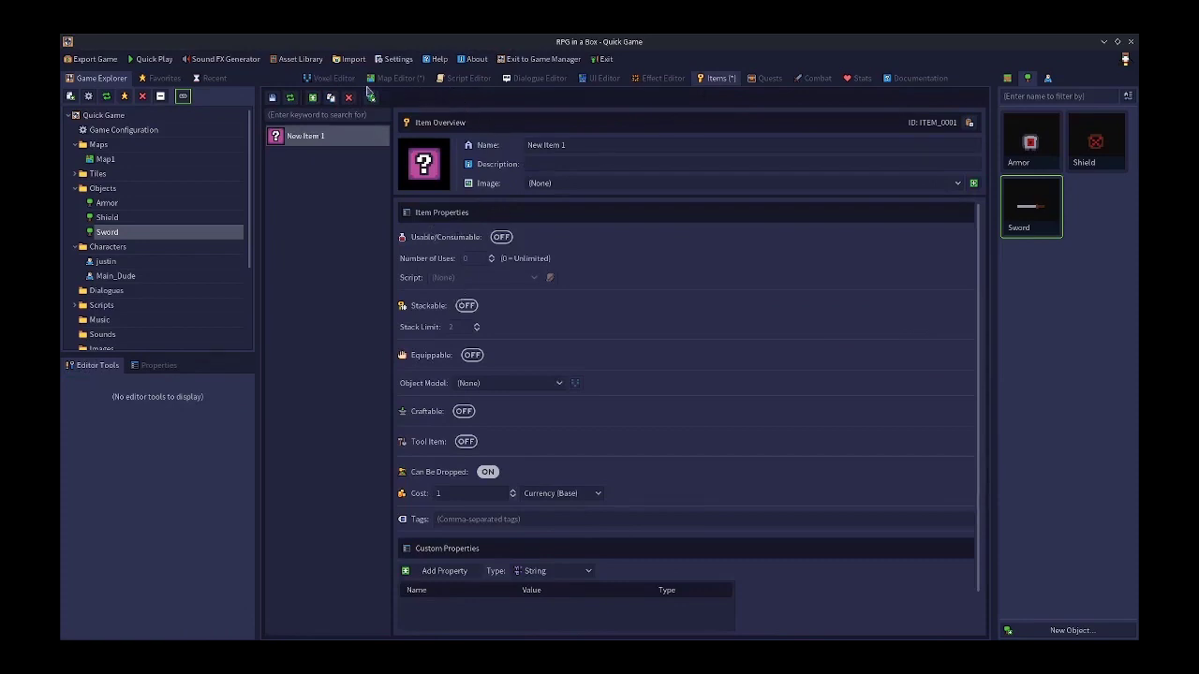
pyautogui.click(334, 79)
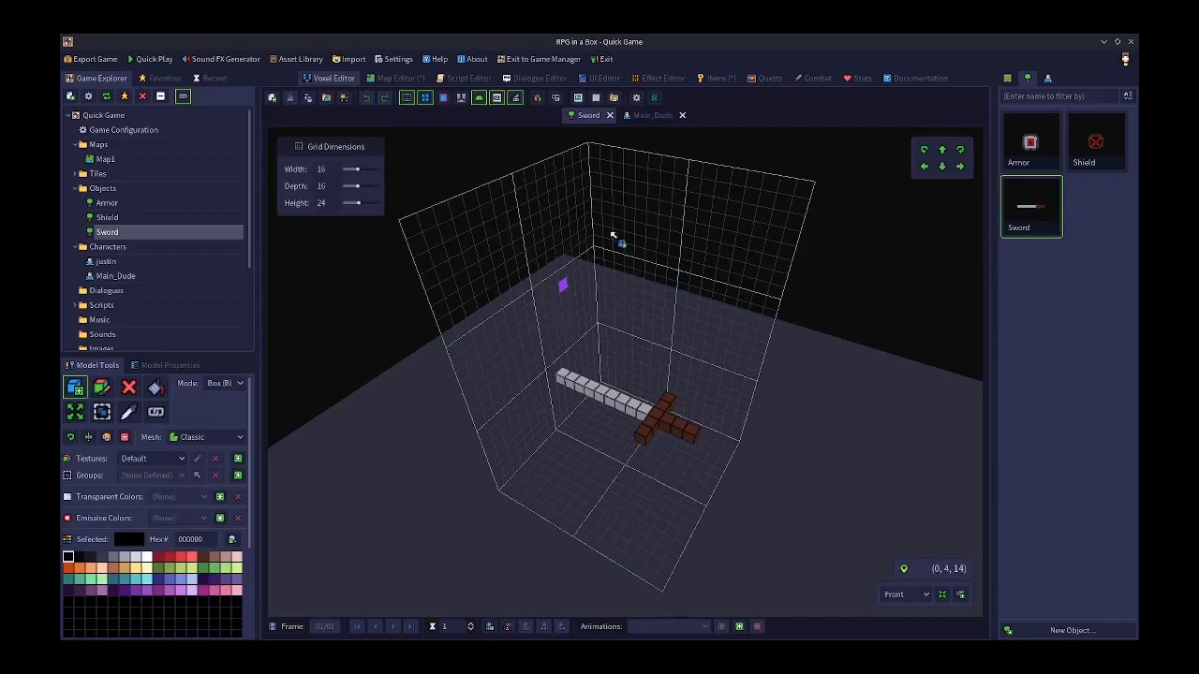
pyautogui.click(714, 79)
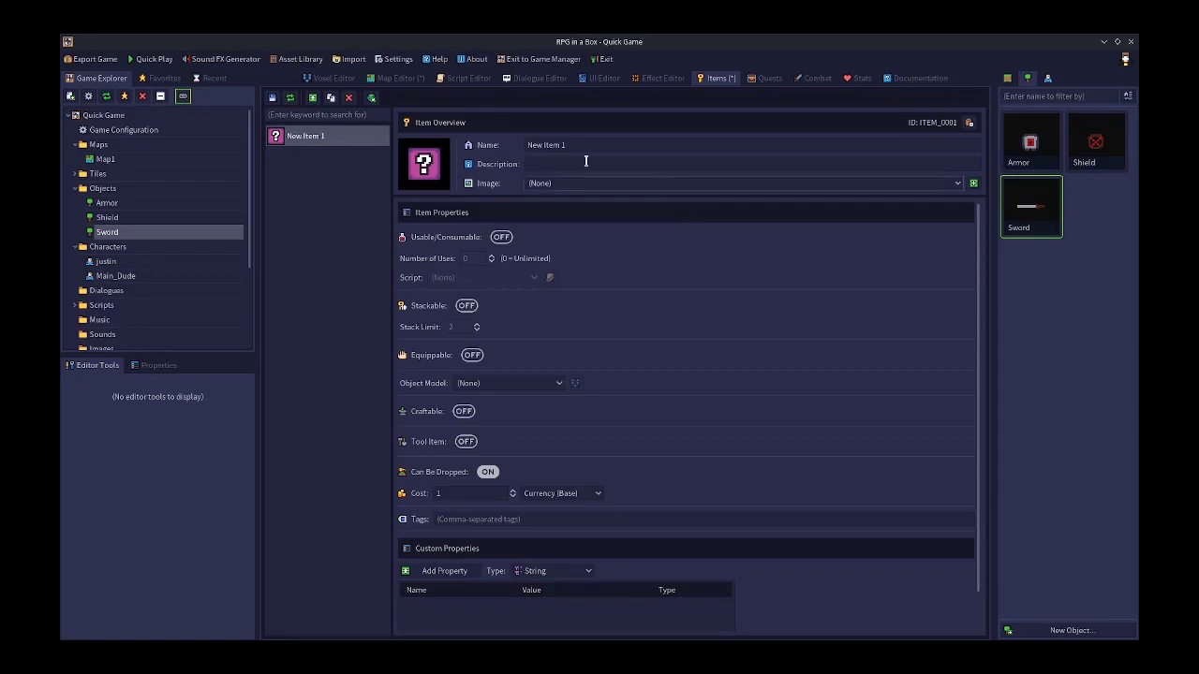
pyautogui.click(347, 81)
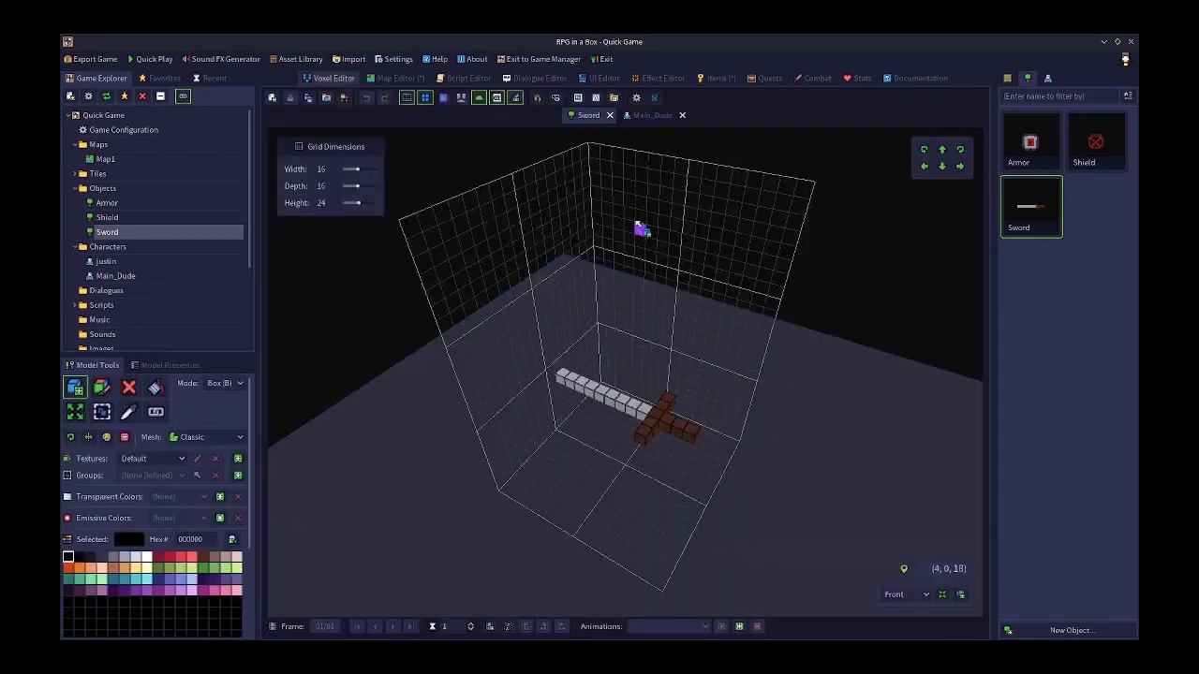
pyautogui.click(715, 79)
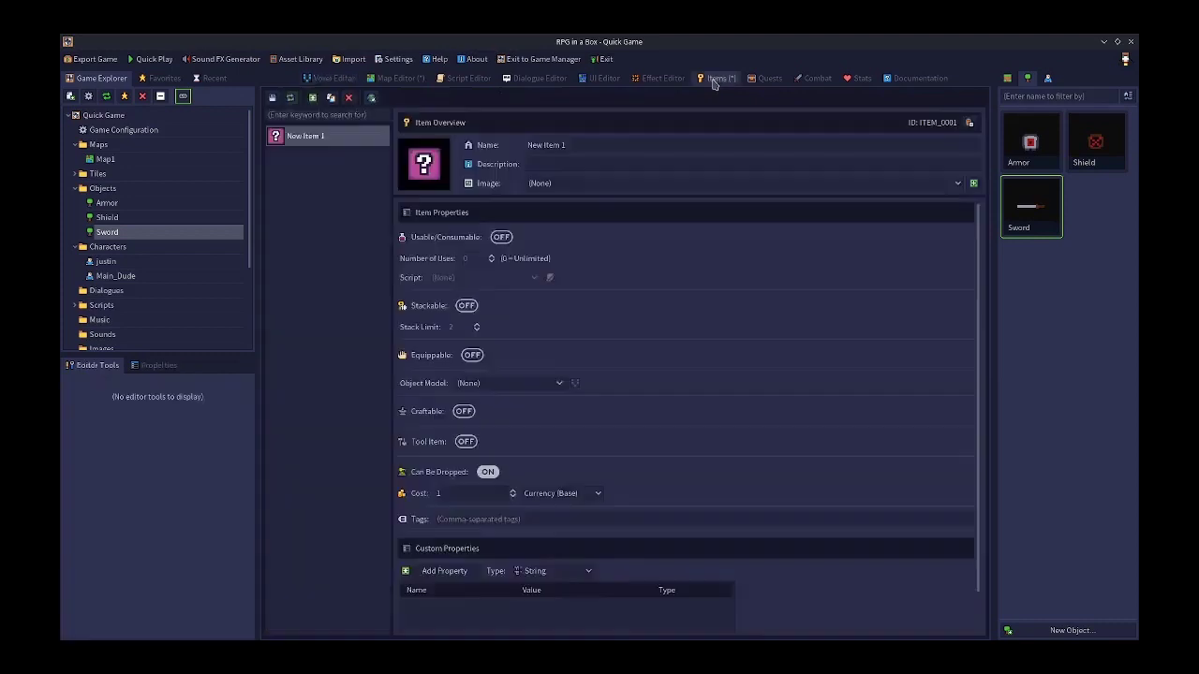
pyautogui.click(319, 79)
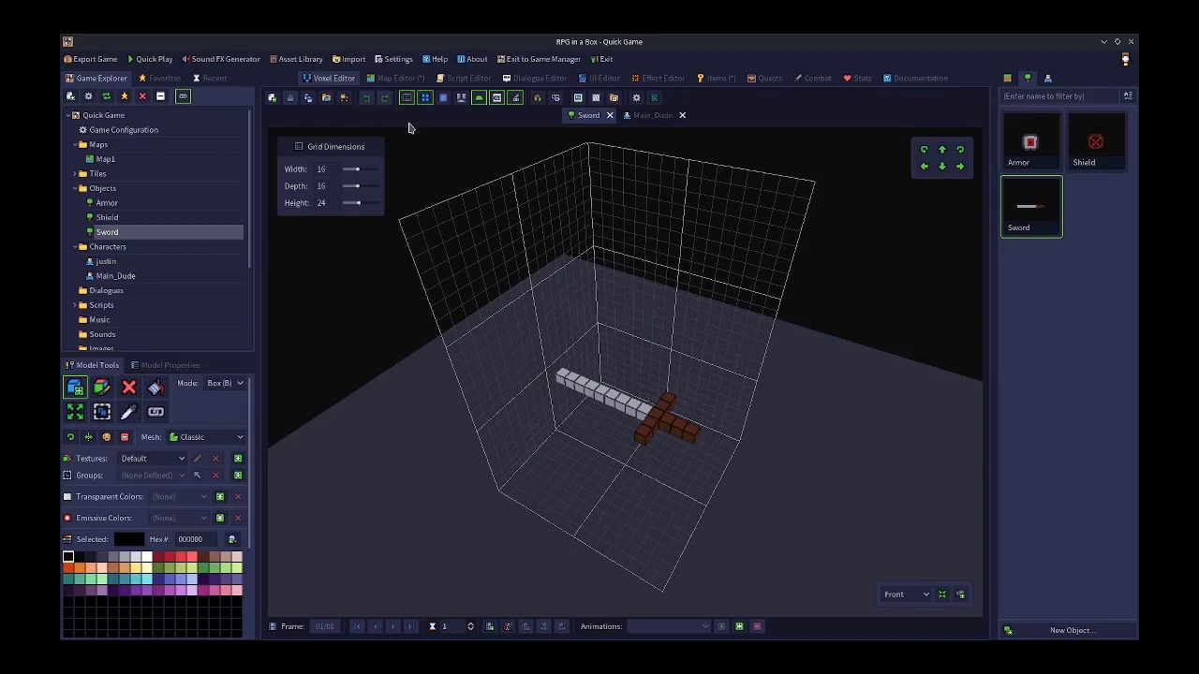
pyautogui.click(604, 80)
# Switch the widget from Inventory to Equipment, glancing at the item editor and Sword
pyautogui.click(575, 99)
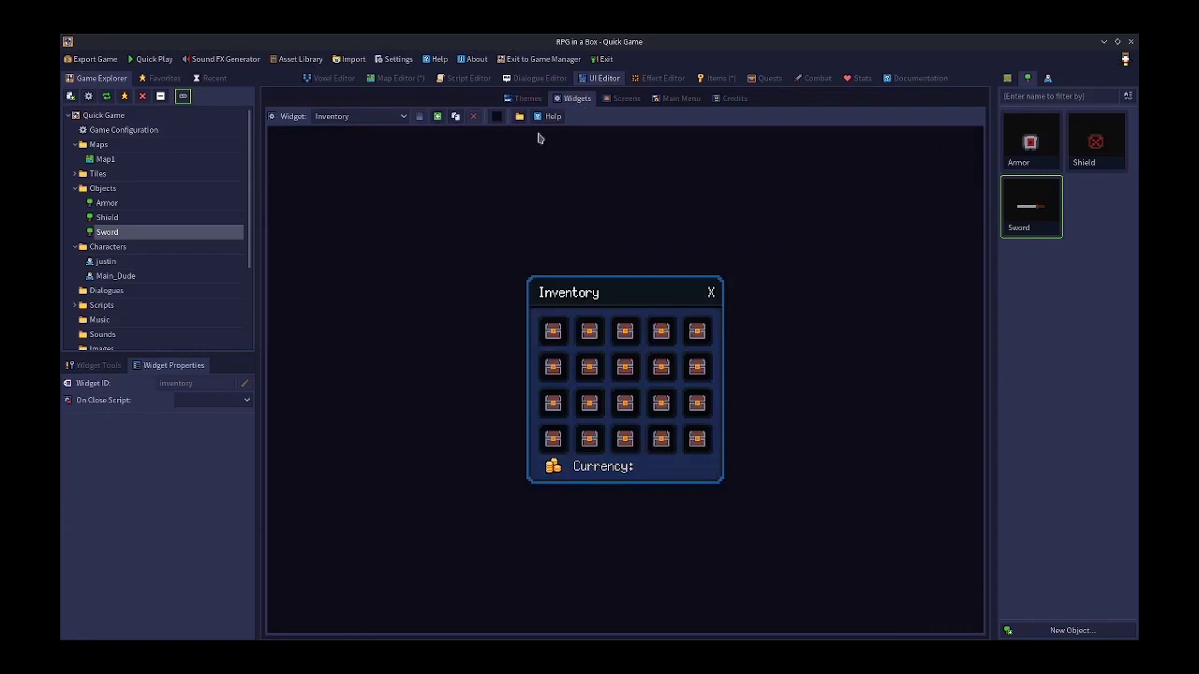
pyautogui.click(370, 121)
pyautogui.click(354, 175)
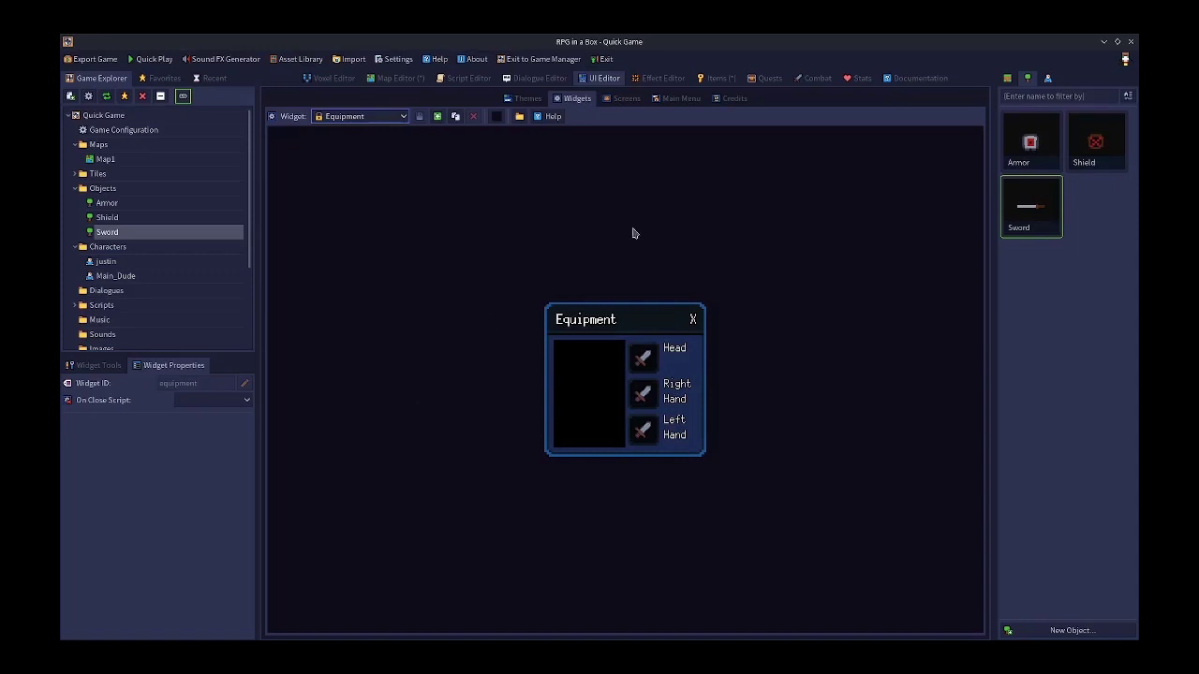
pyautogui.click(715, 81)
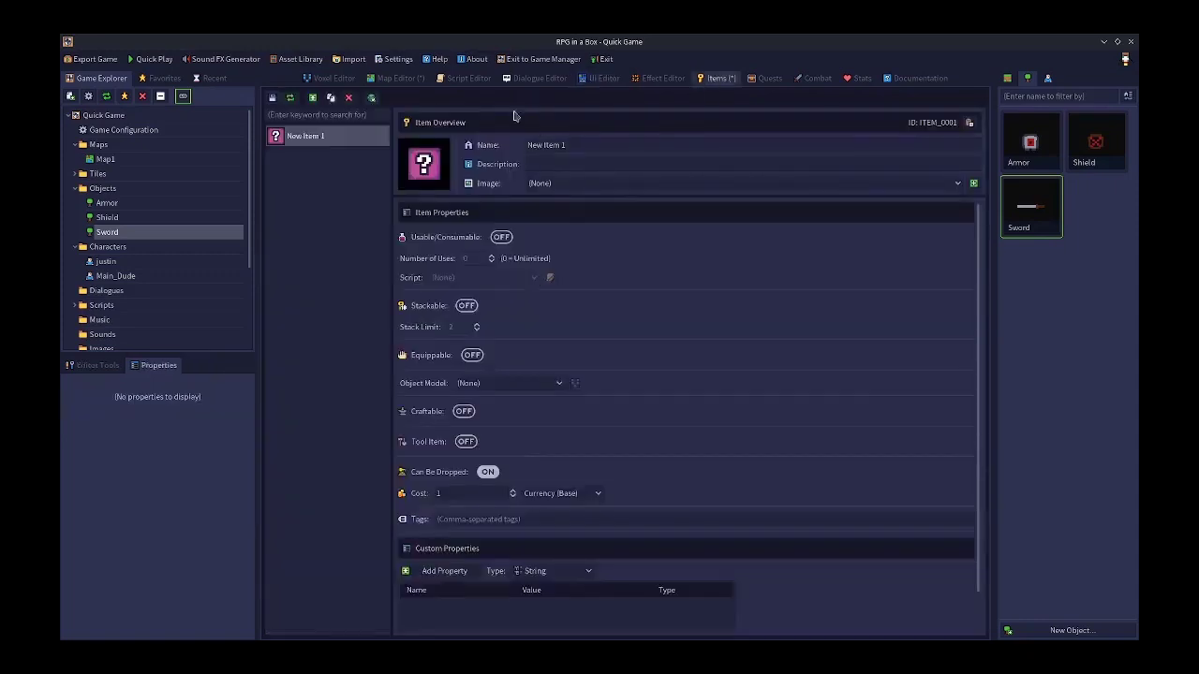
pyautogui.click(343, 81)
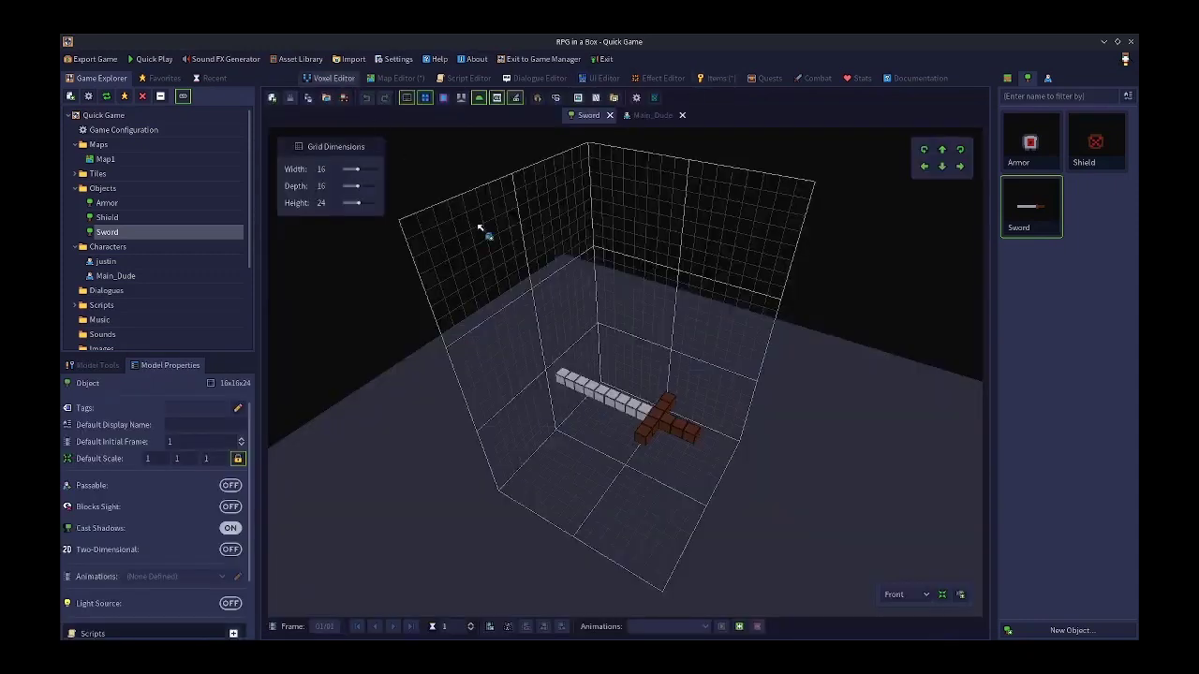
# Recheck the Equipment widget's Head, Right Hand and Left Hand slots, then return to the Sword
pyautogui.click(610, 78)
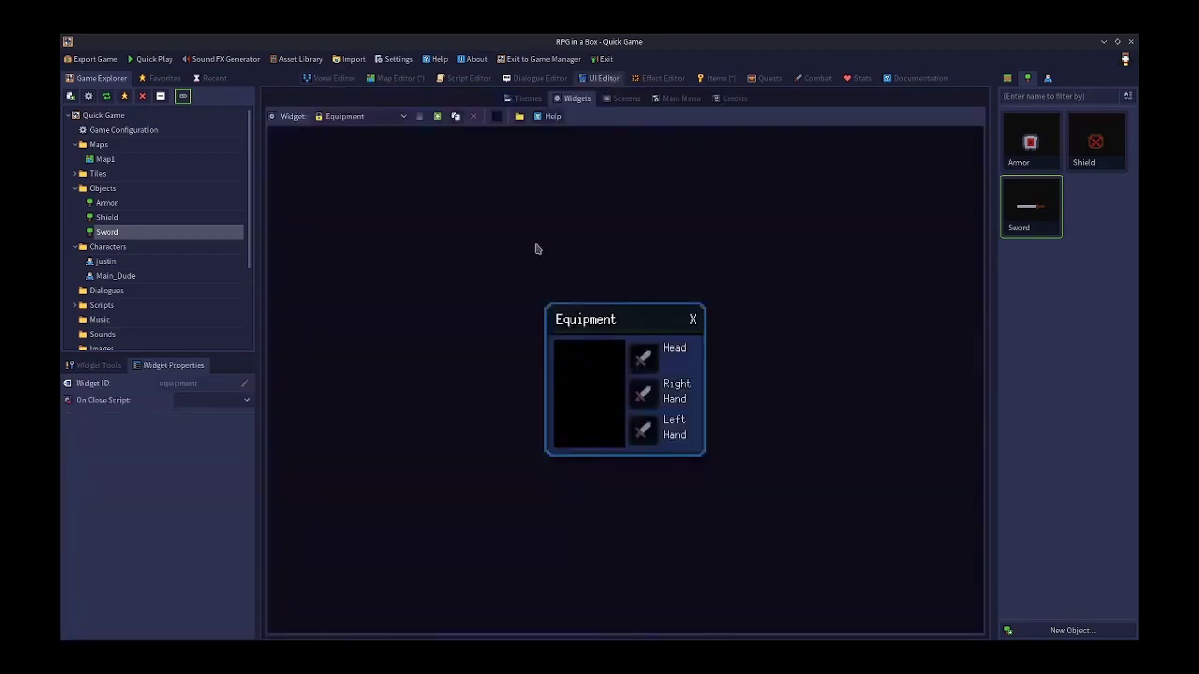
pyautogui.click(397, 119)
pyautogui.click(345, 133)
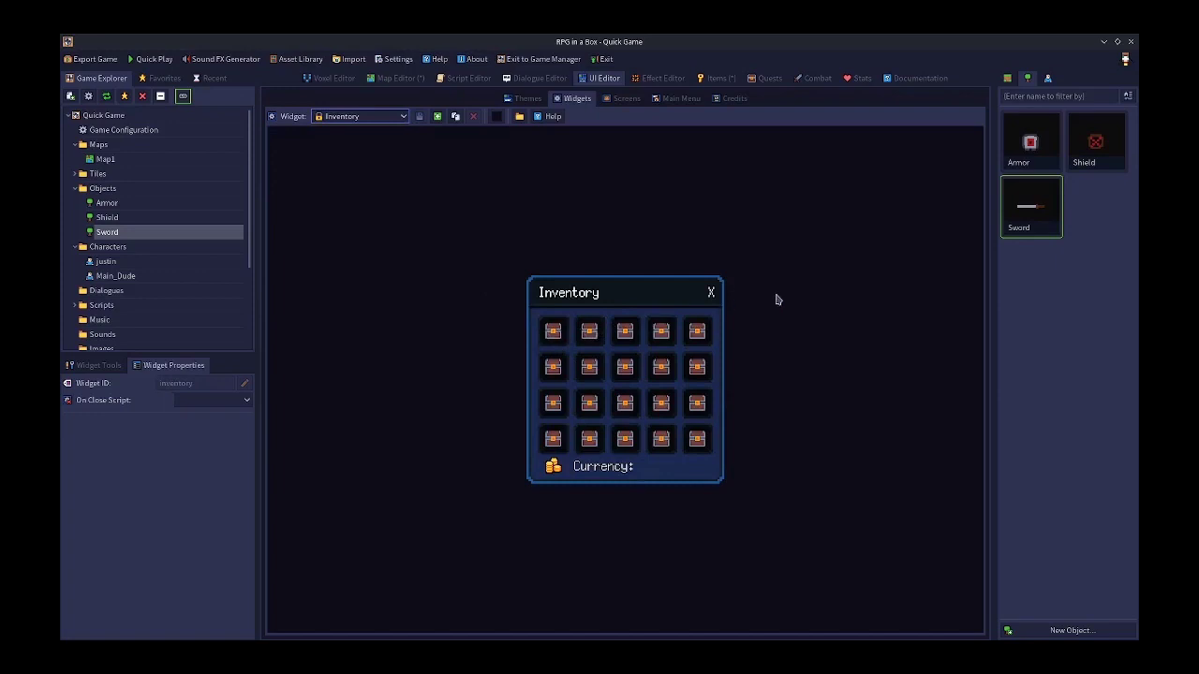
pyautogui.click(394, 119)
pyautogui.click(361, 182)
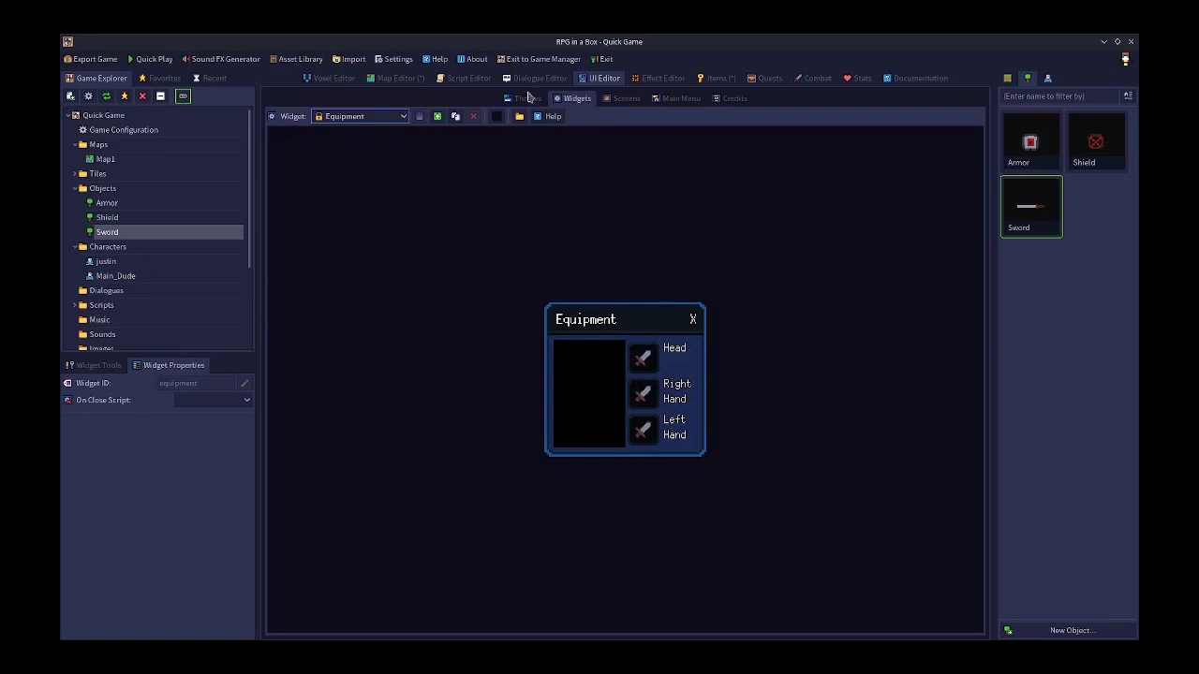
pyautogui.click(354, 83)
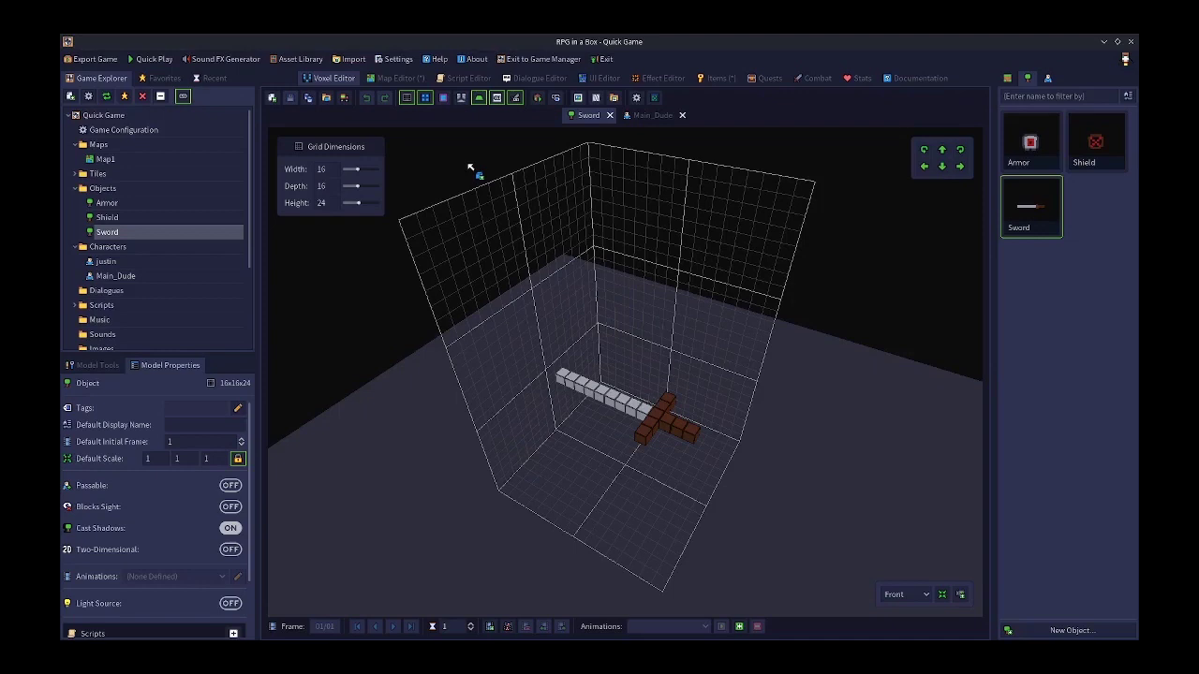
# List the characters justin and Main_Dude, glance at Items and Equipment, then return to the Sword
pyautogui.click(707, 81)
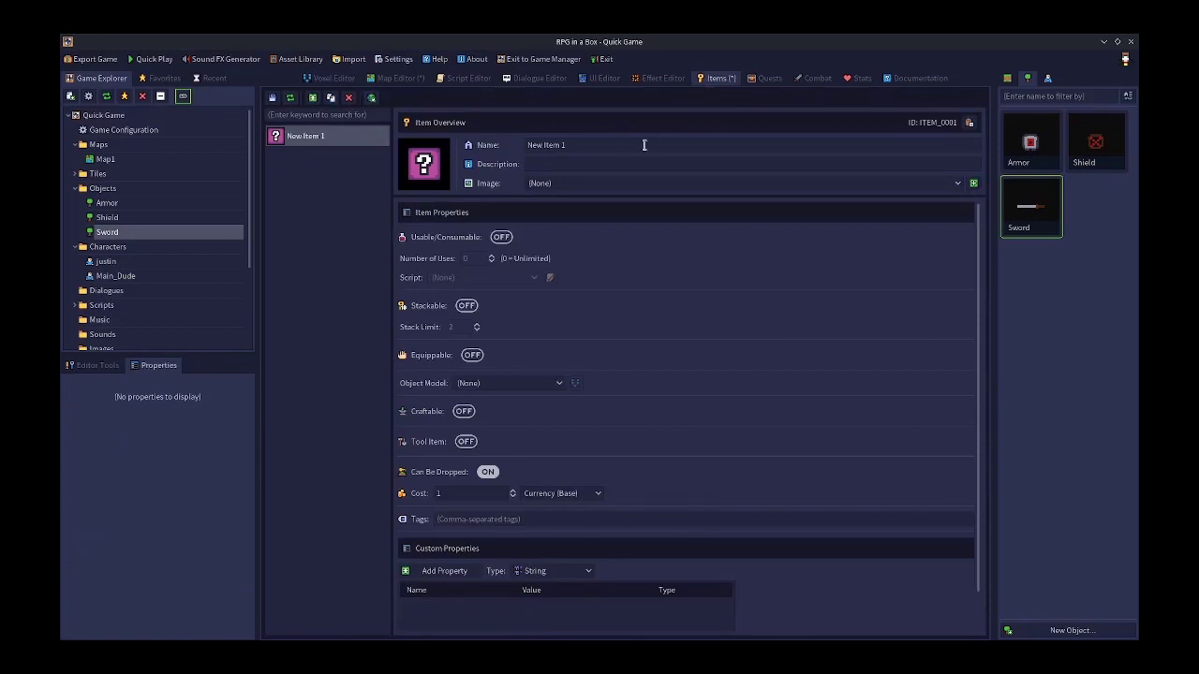
pyautogui.click(332, 79)
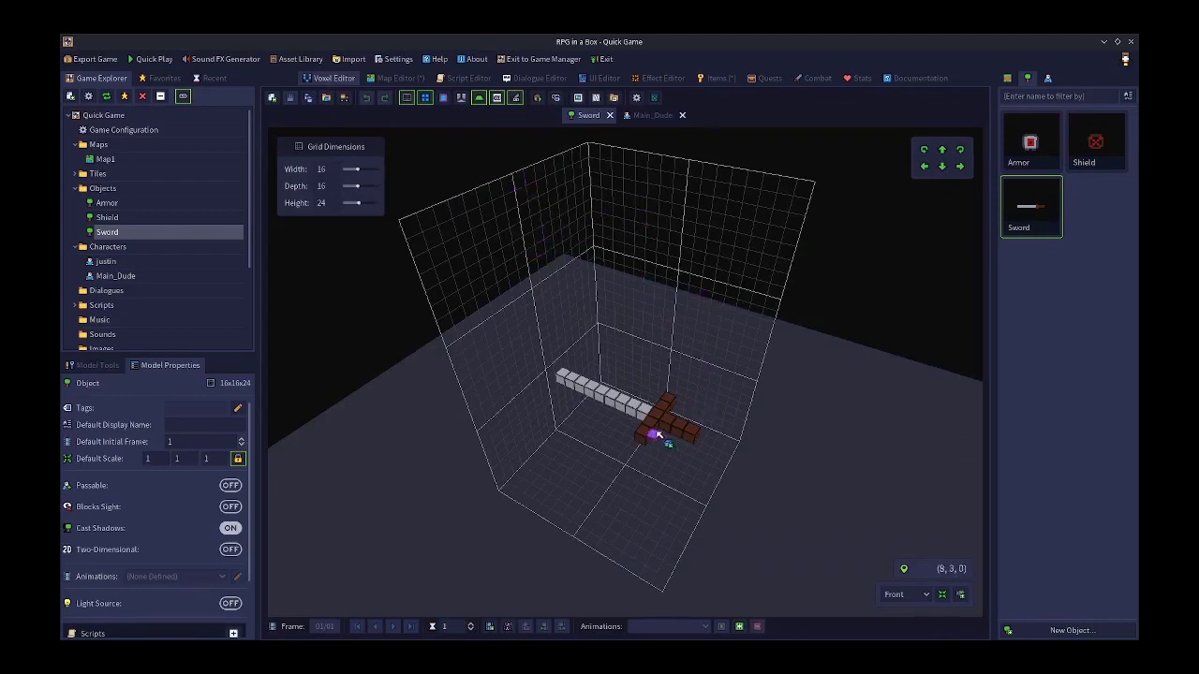
pyautogui.click(1048, 79)
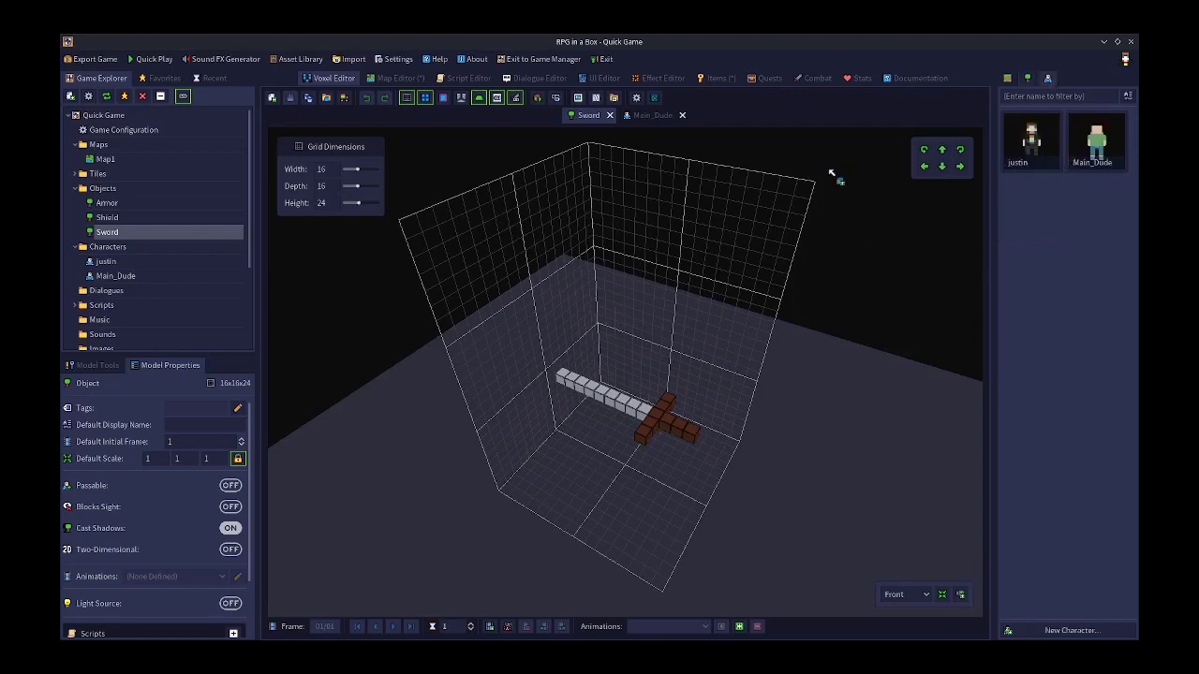
pyautogui.click(714, 79)
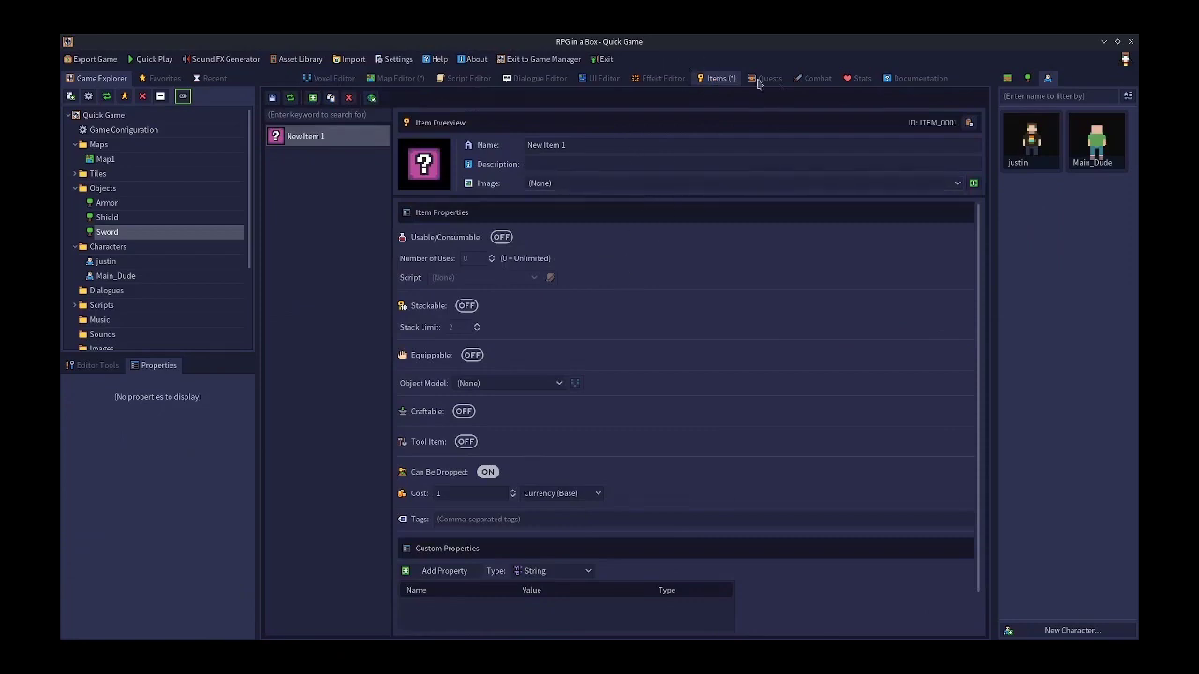
pyautogui.click(603, 79)
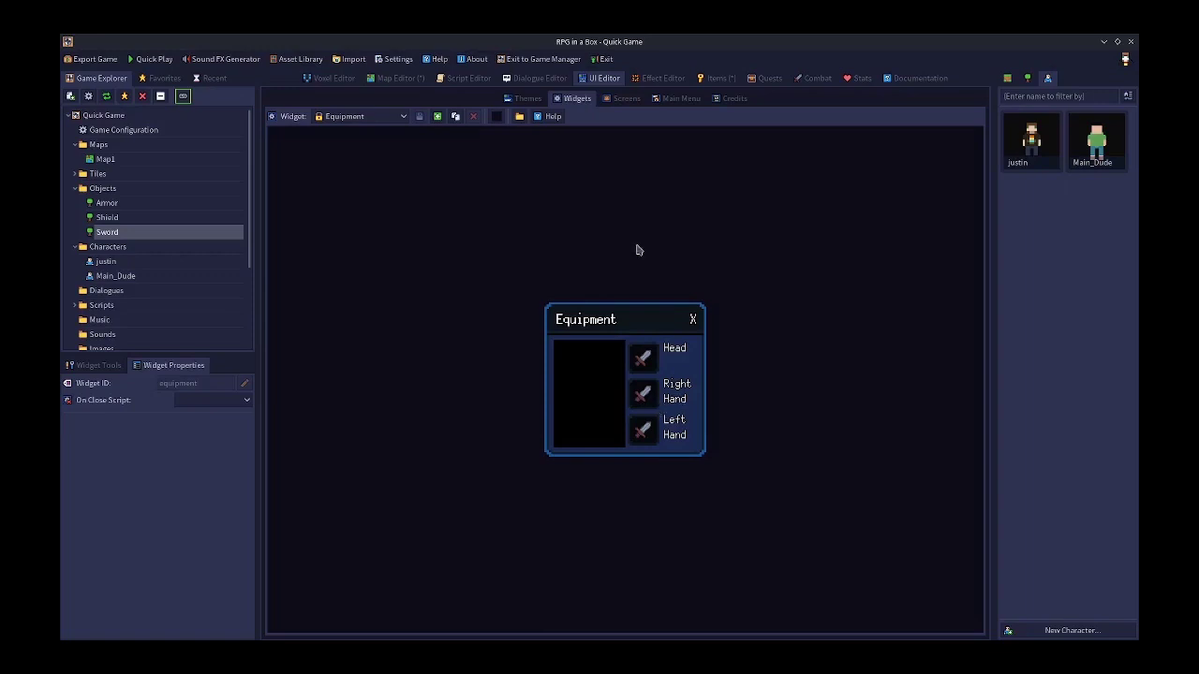
pyautogui.click(333, 79)
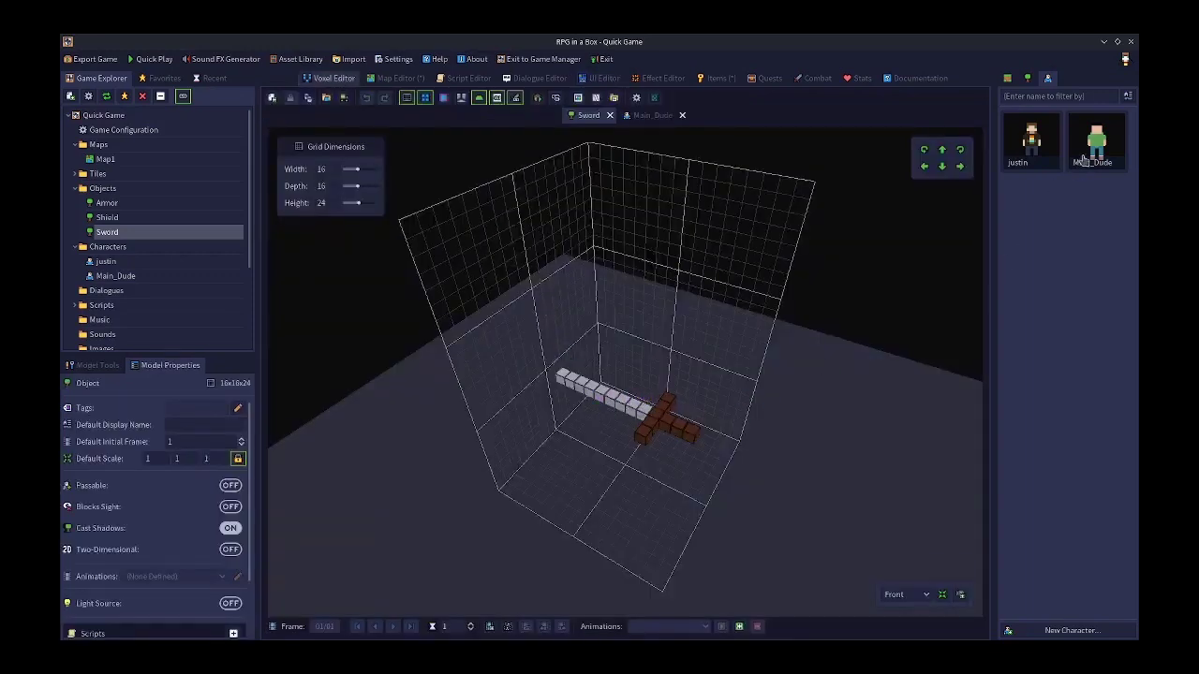
# Open Main_Dude and orbit to a front view of its hands, then show New Item 1
pyautogui.moveTo(1084, 161); pyautogui.dragTo(844, 335)
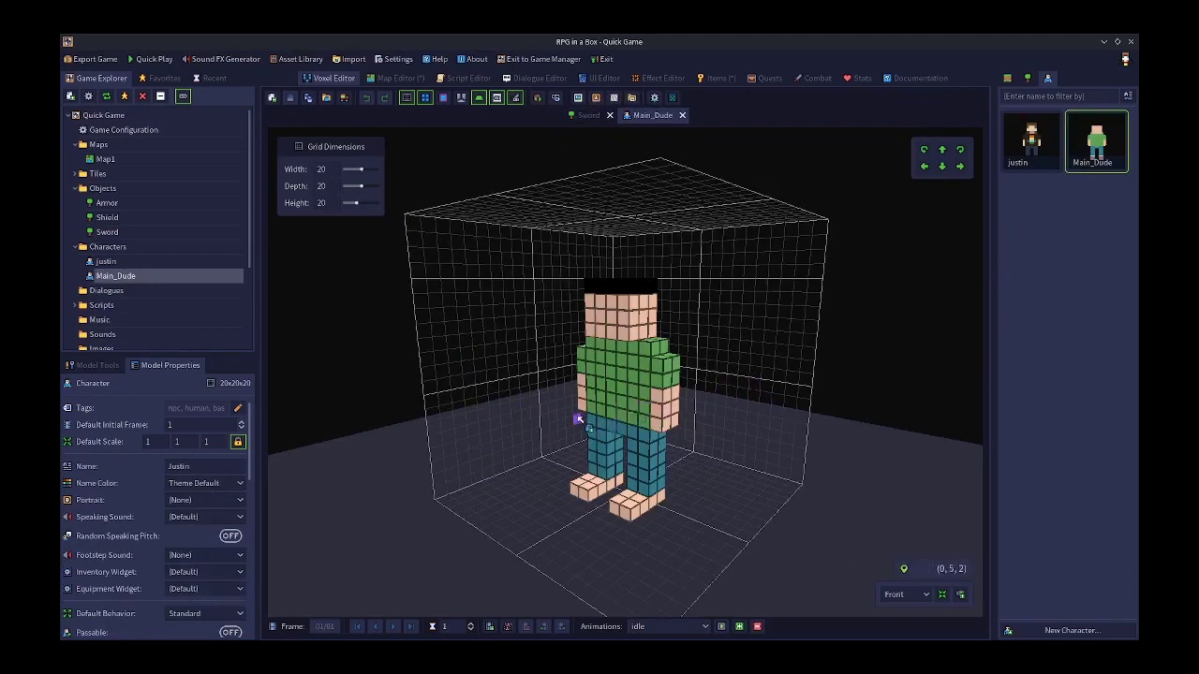
pyautogui.moveTo(588, 427); pyautogui.dragTo(669, 435, button='right')
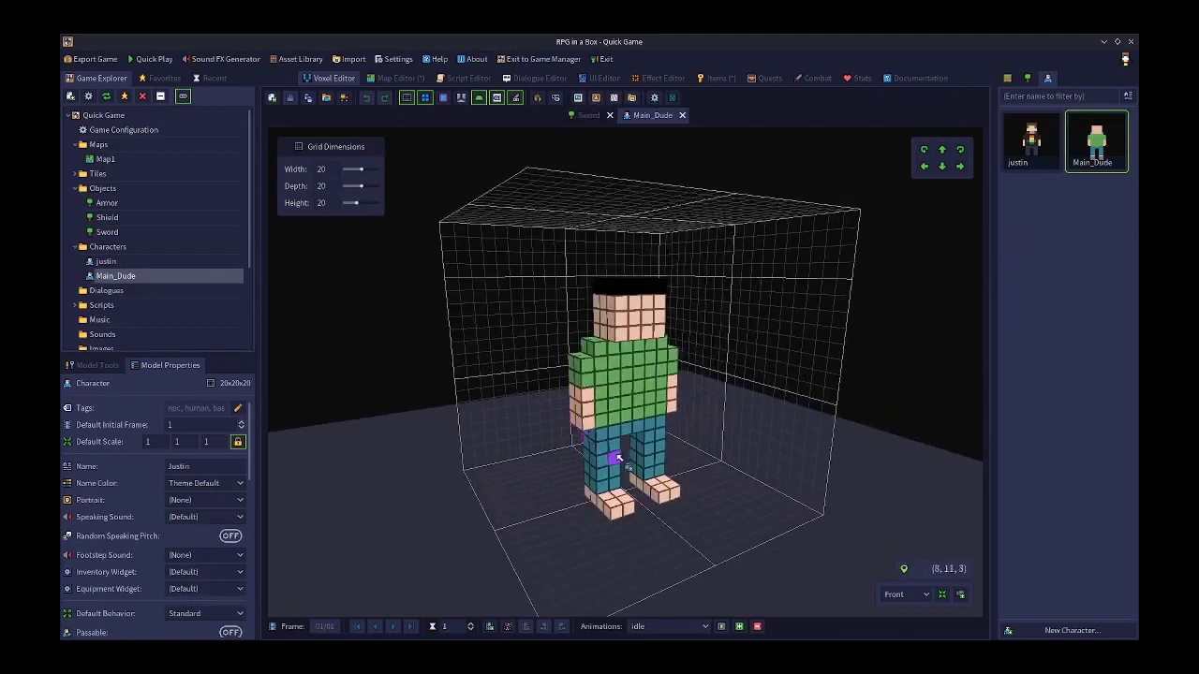
pyautogui.moveTo(622, 440); pyautogui.dragTo(490, 406, button='right')
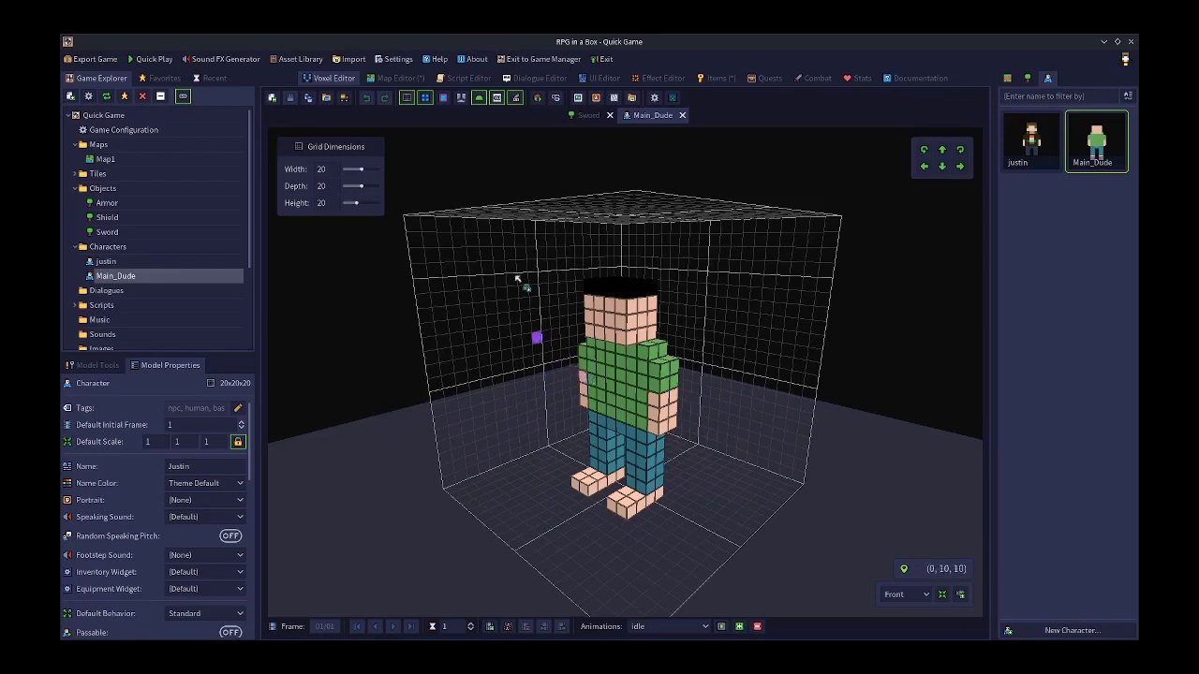
pyautogui.press('q')
pyautogui.moveTo(515, 299); pyautogui.dragTo(534, 339, button='right')
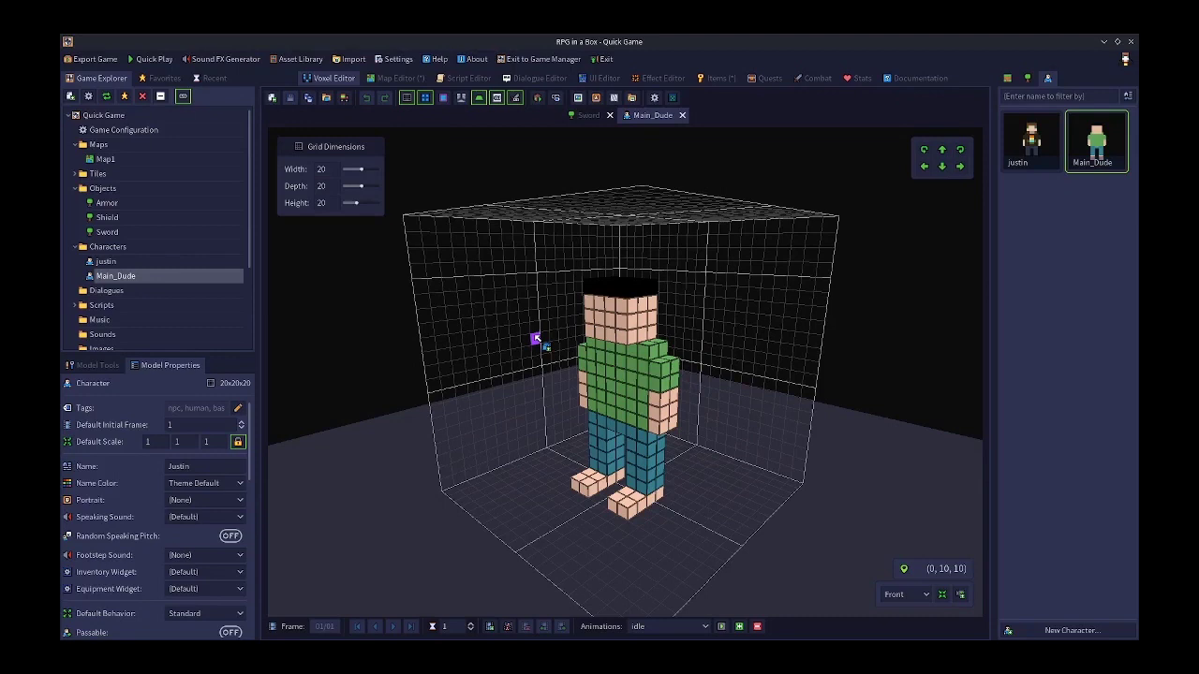
pyautogui.moveTo(662, 402); pyautogui.dragTo(637, 426, button='right')
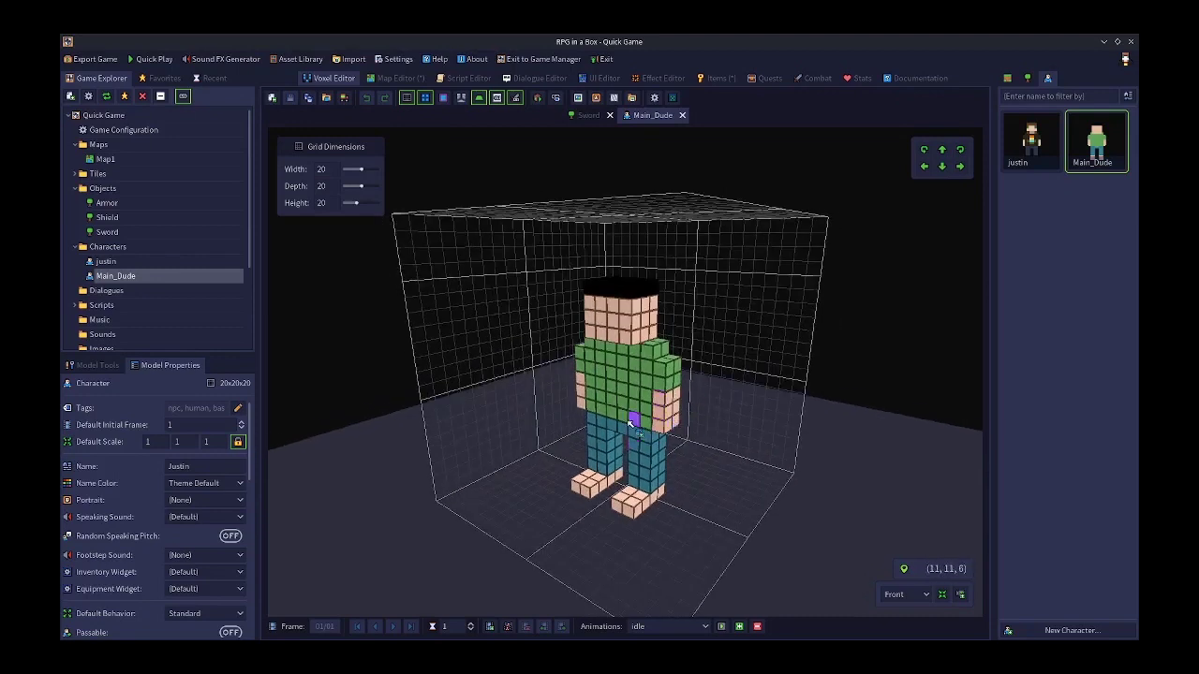
pyautogui.moveTo(671, 490); pyautogui.dragTo(656, 481, button='right')
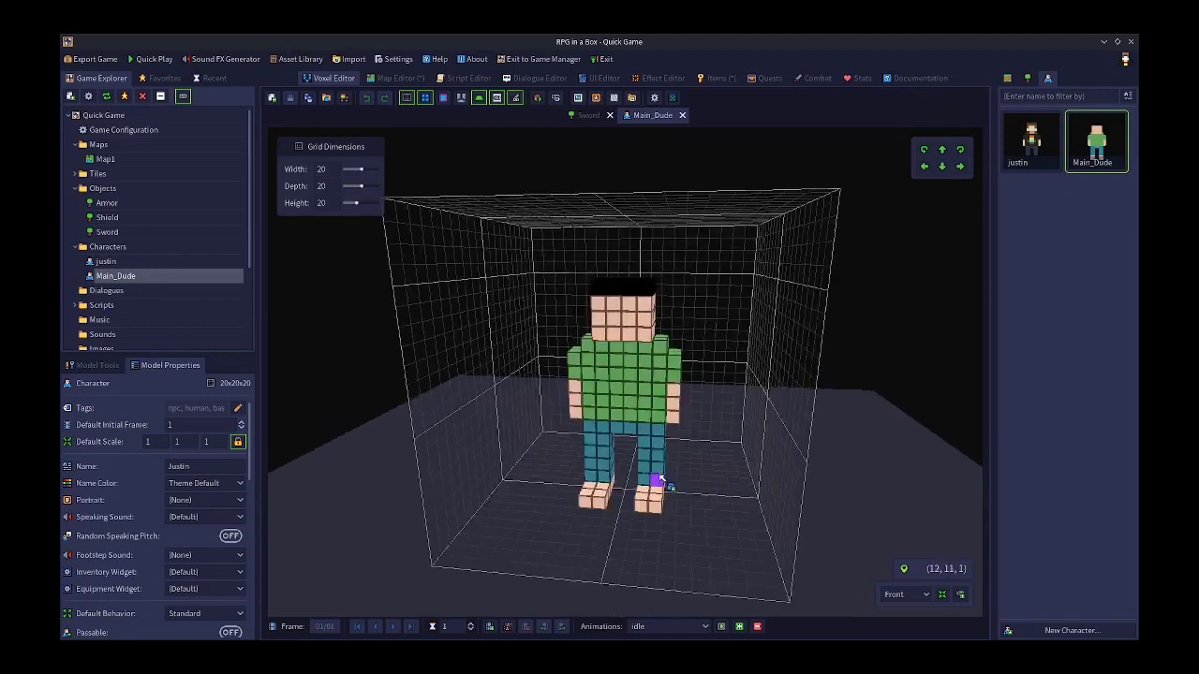
pyautogui.click(715, 78)
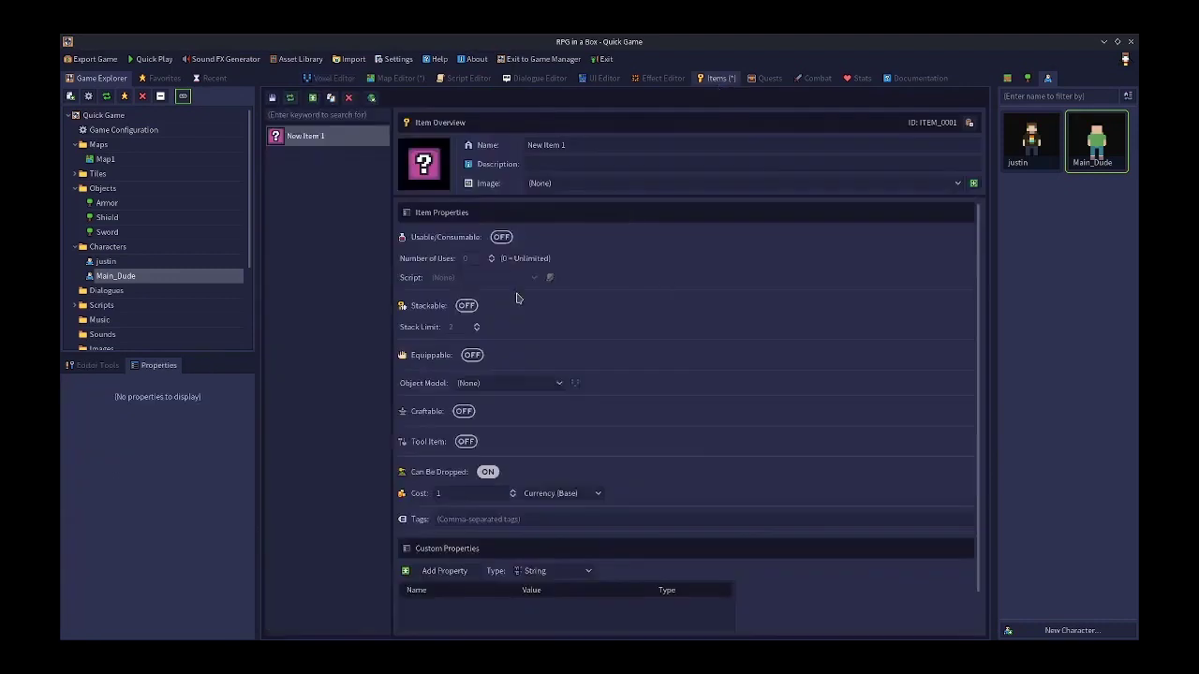
# Switch to the UI Editor to look over the Equipment widget
pyautogui.click(615, 78)
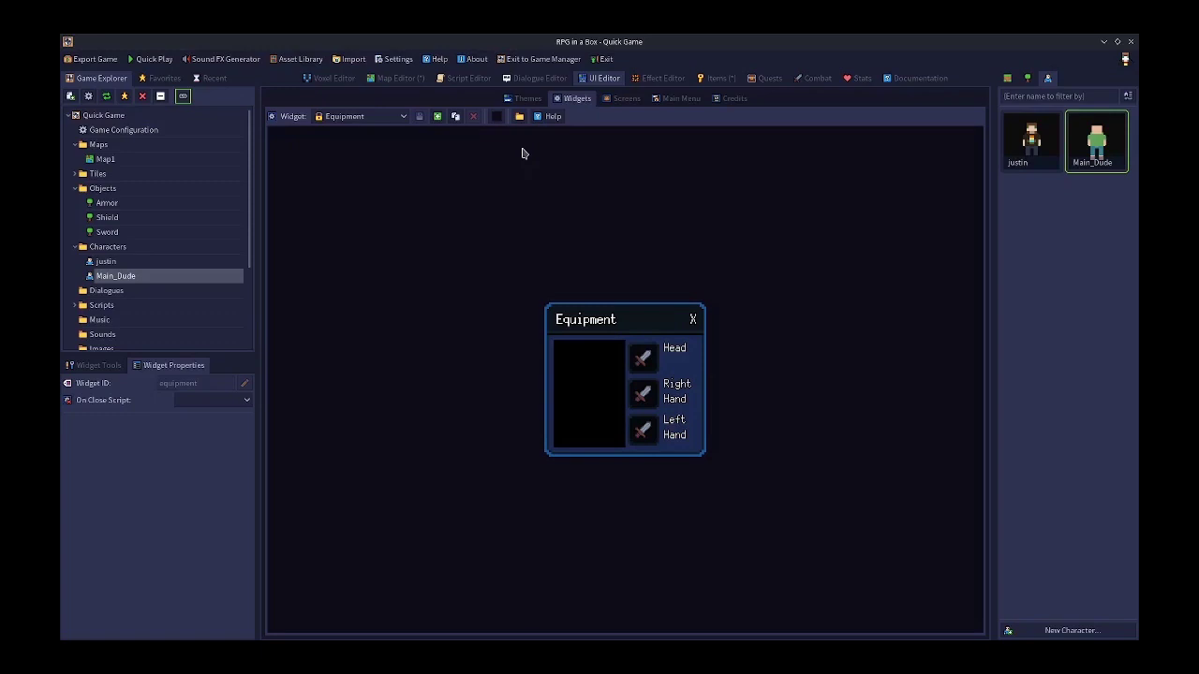
# Open Map1 in the Map Editor and save it to clear its unsaved changes
pyautogui.click(401, 78)
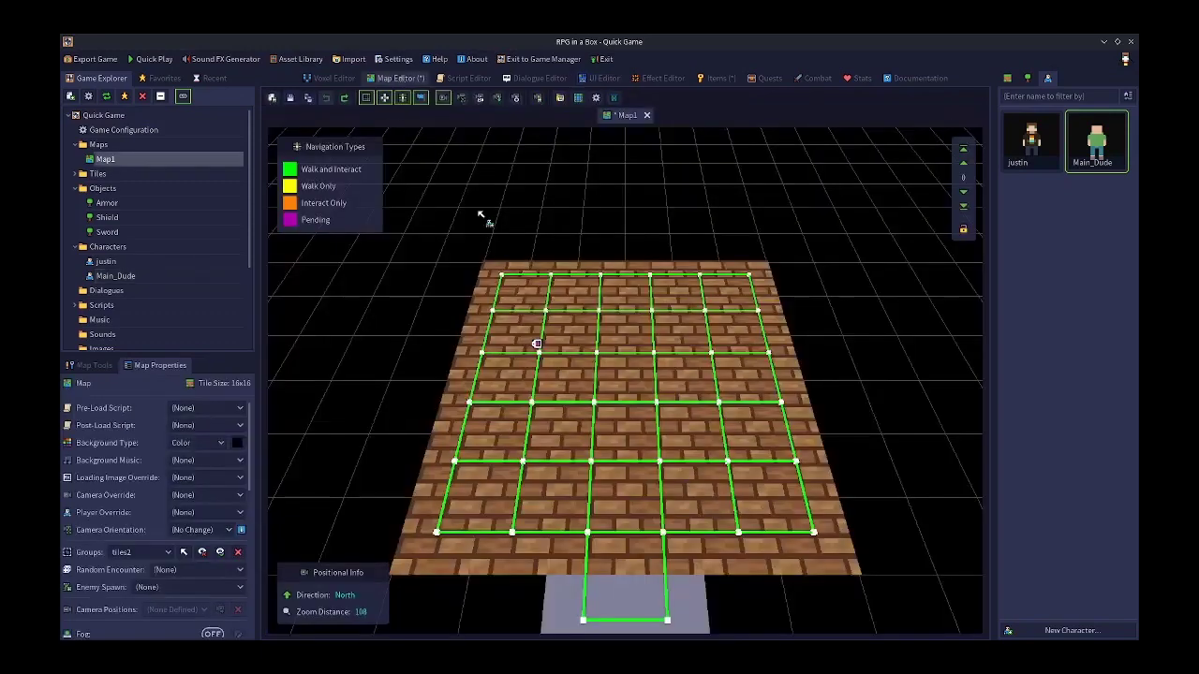
pyautogui.click(290, 97)
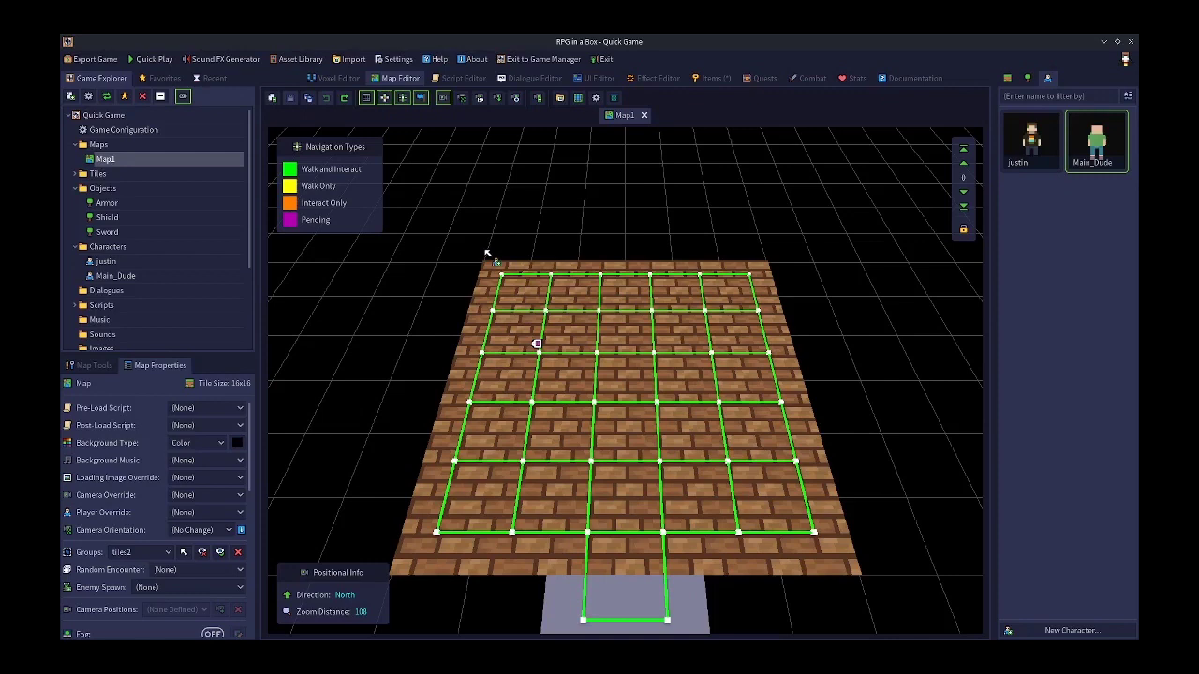
pyautogui.click(714, 80)
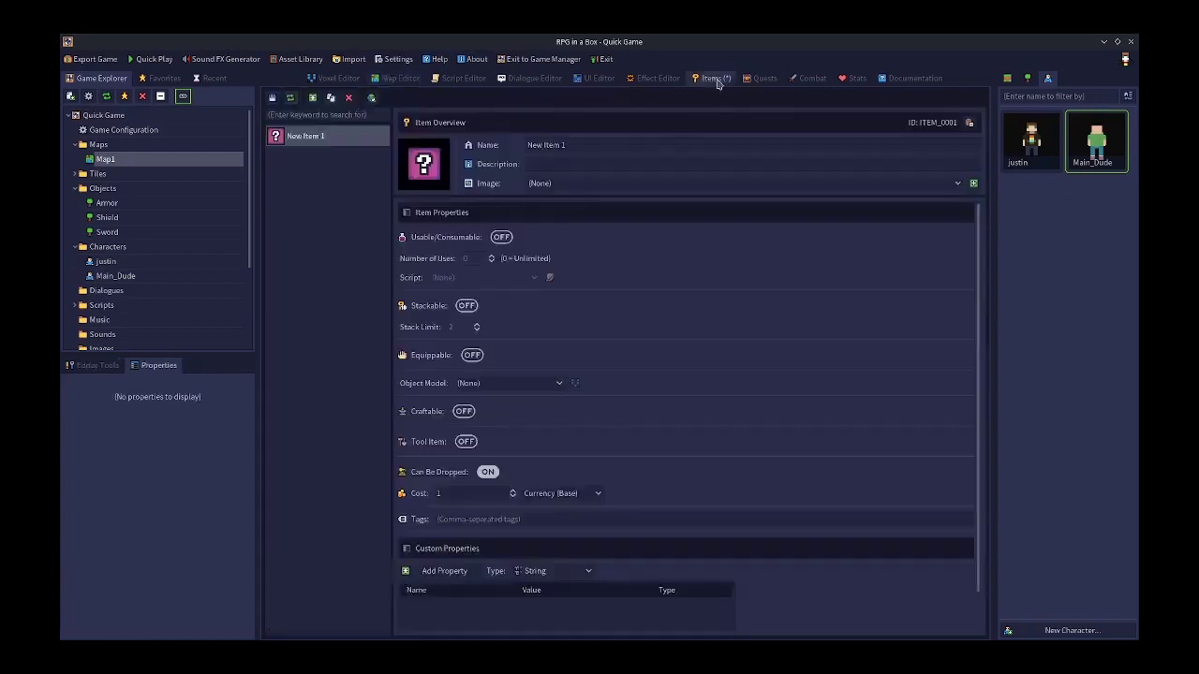
# Delete New Item 1 (ITEM_0001), confirming the prompt, and save the empty Items list
pyautogui.click(349, 98)
pyautogui.click(578, 355)
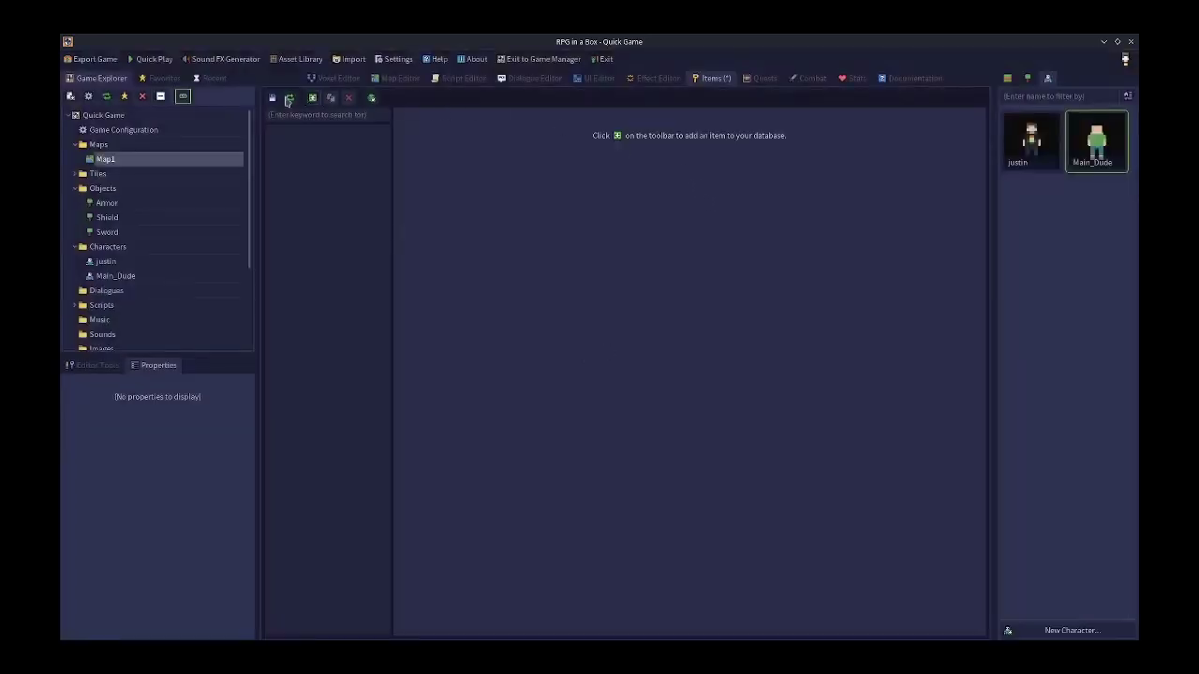
pyautogui.click(272, 97)
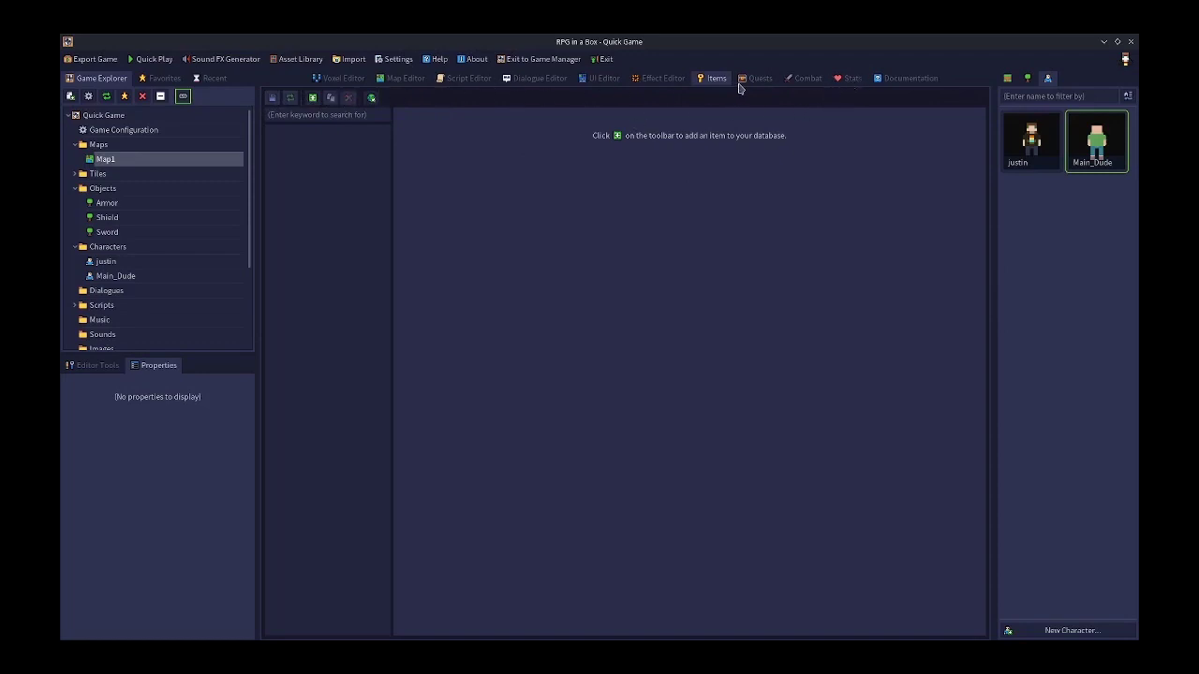
pyautogui.click(851, 80)
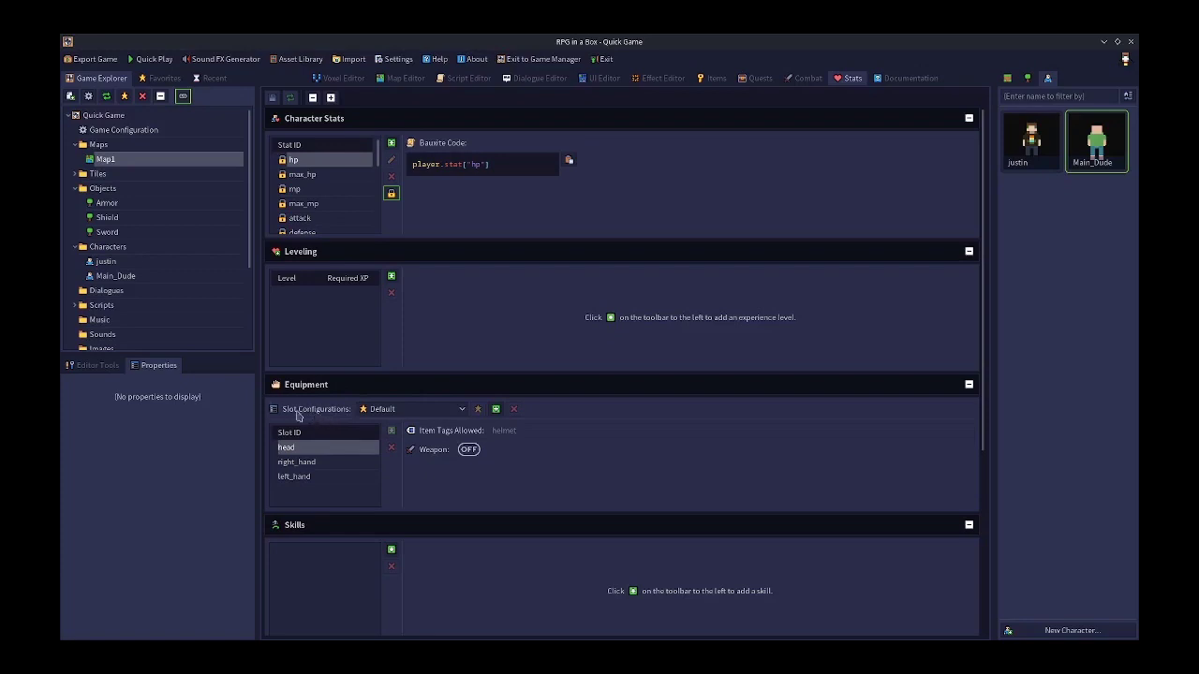
pyautogui.click(419, 415)
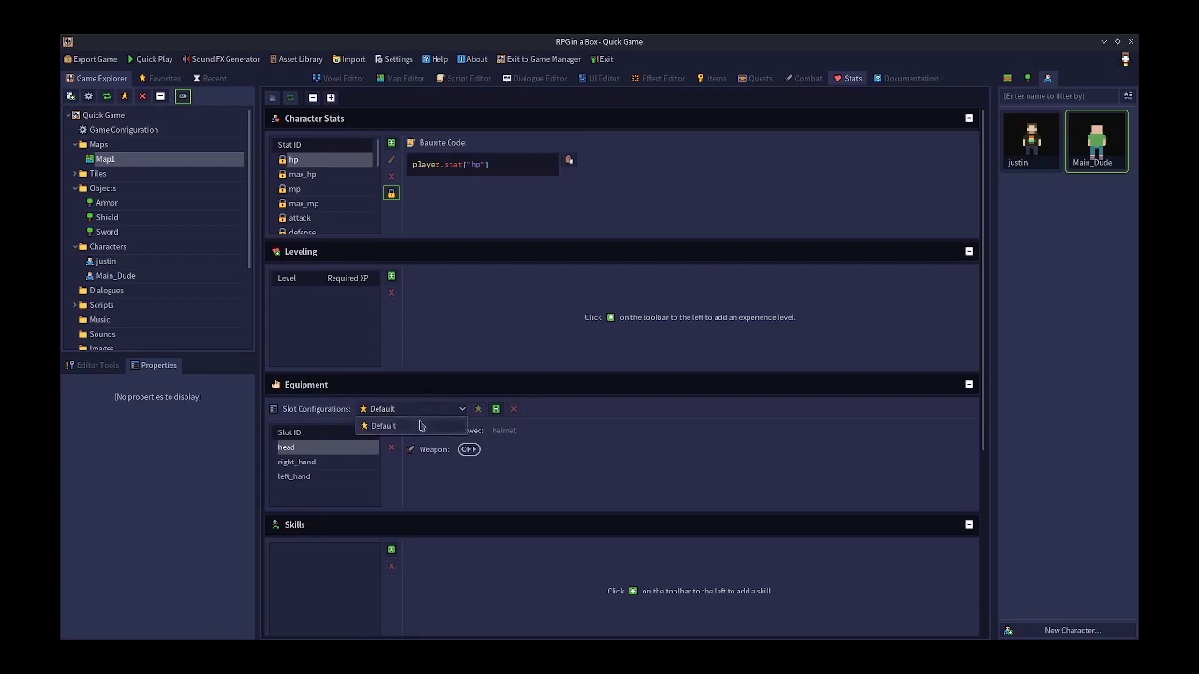
pyautogui.click(404, 427)
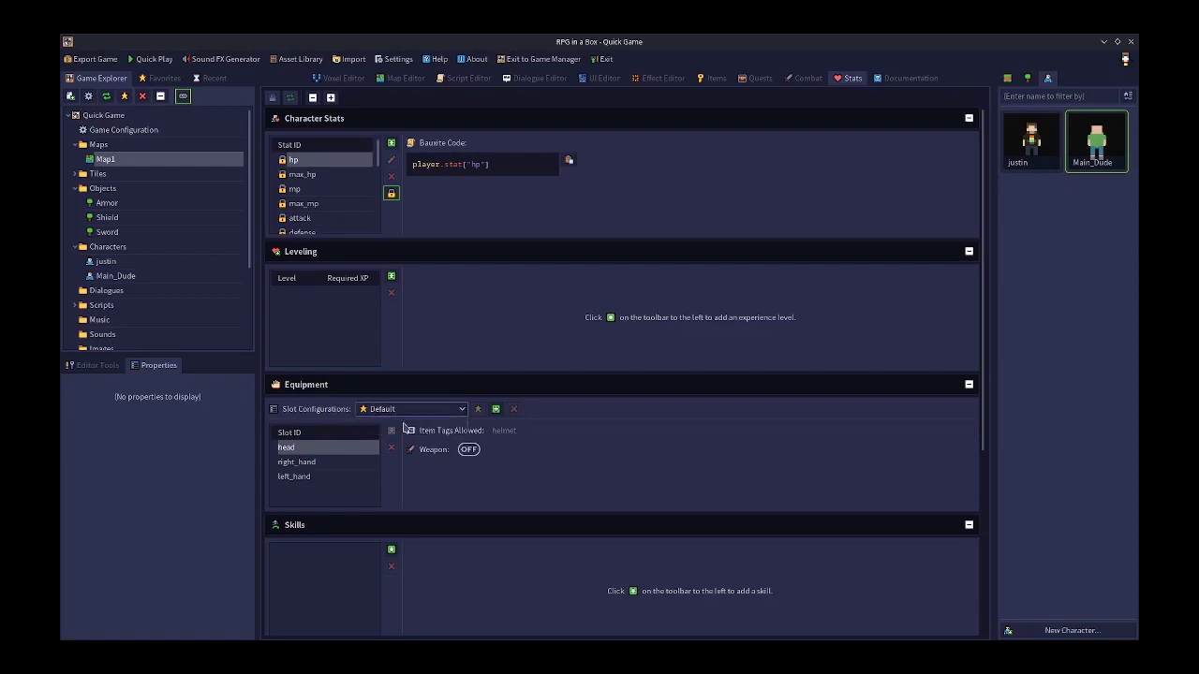
pyautogui.click(371, 451)
pyautogui.click(309, 464)
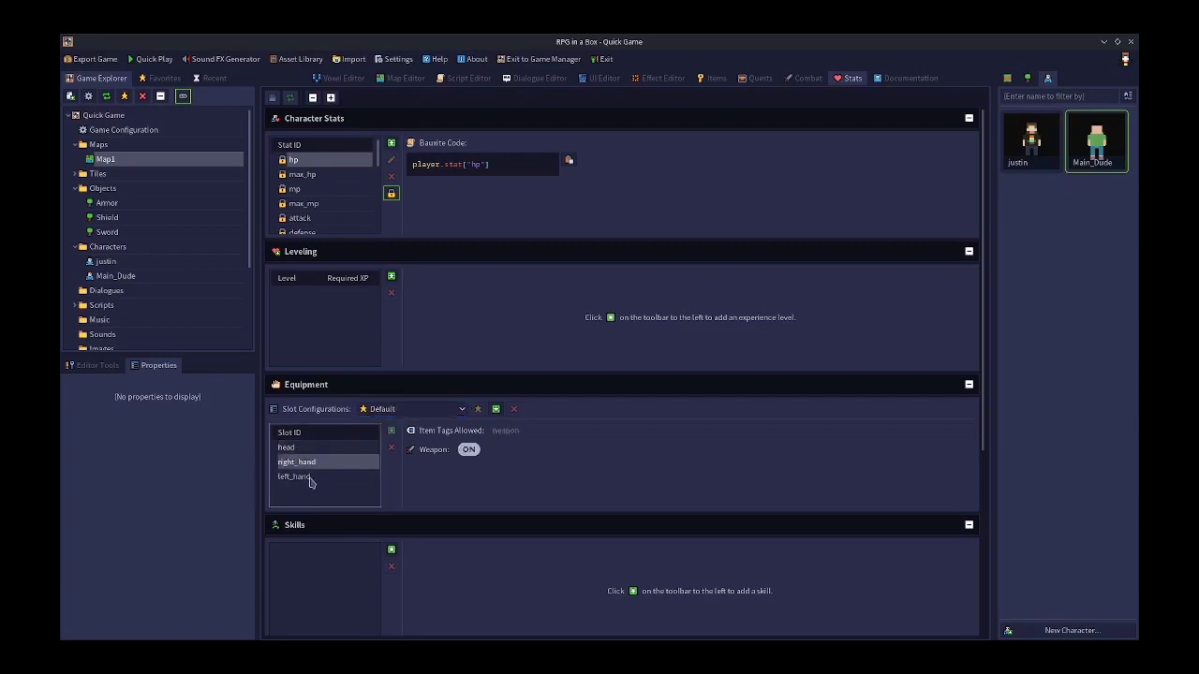
pyautogui.click(311, 480)
pyautogui.click(302, 451)
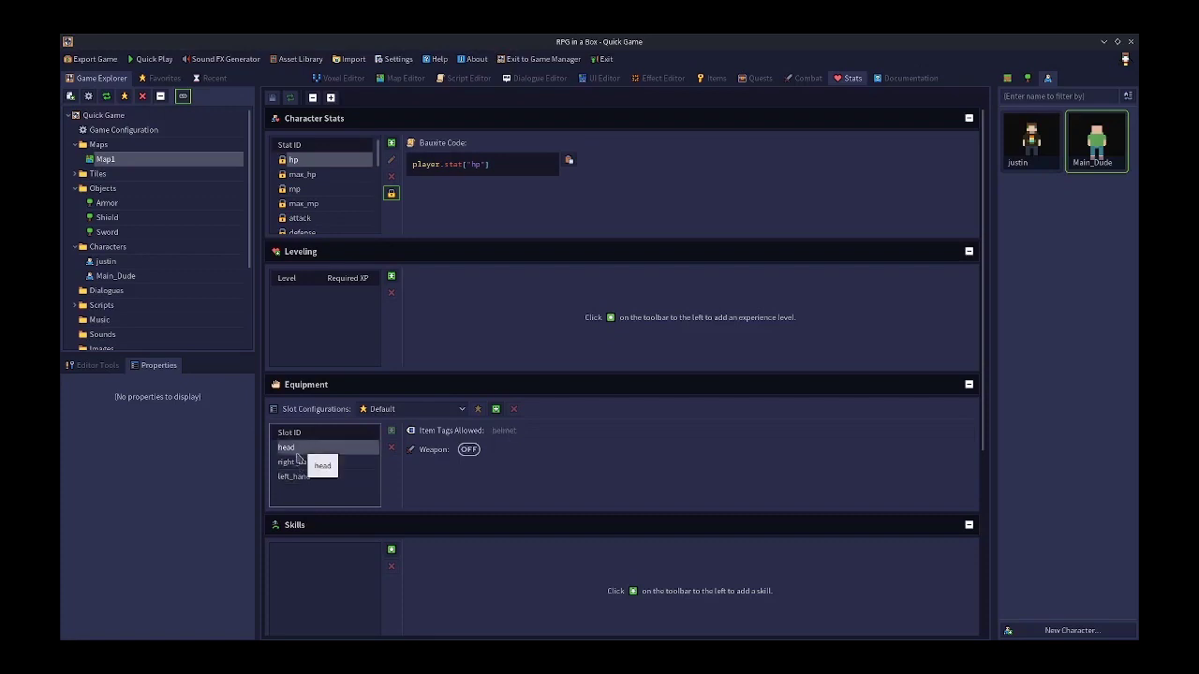
pyautogui.click(299, 466)
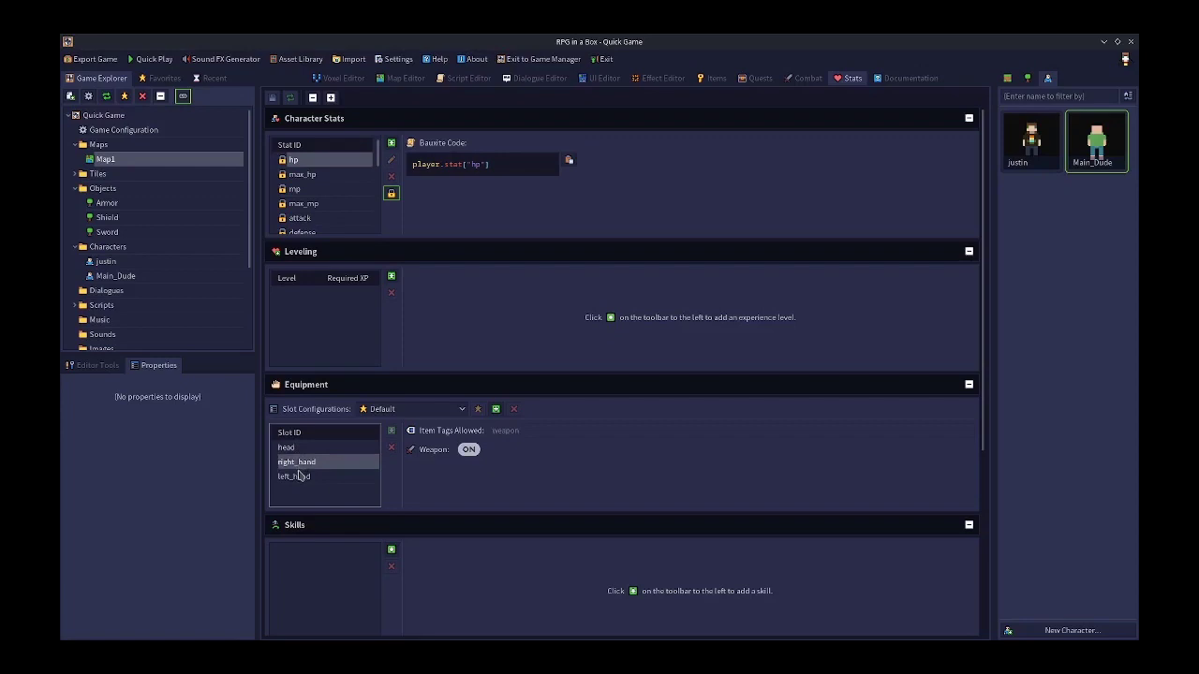
pyautogui.click(301, 480)
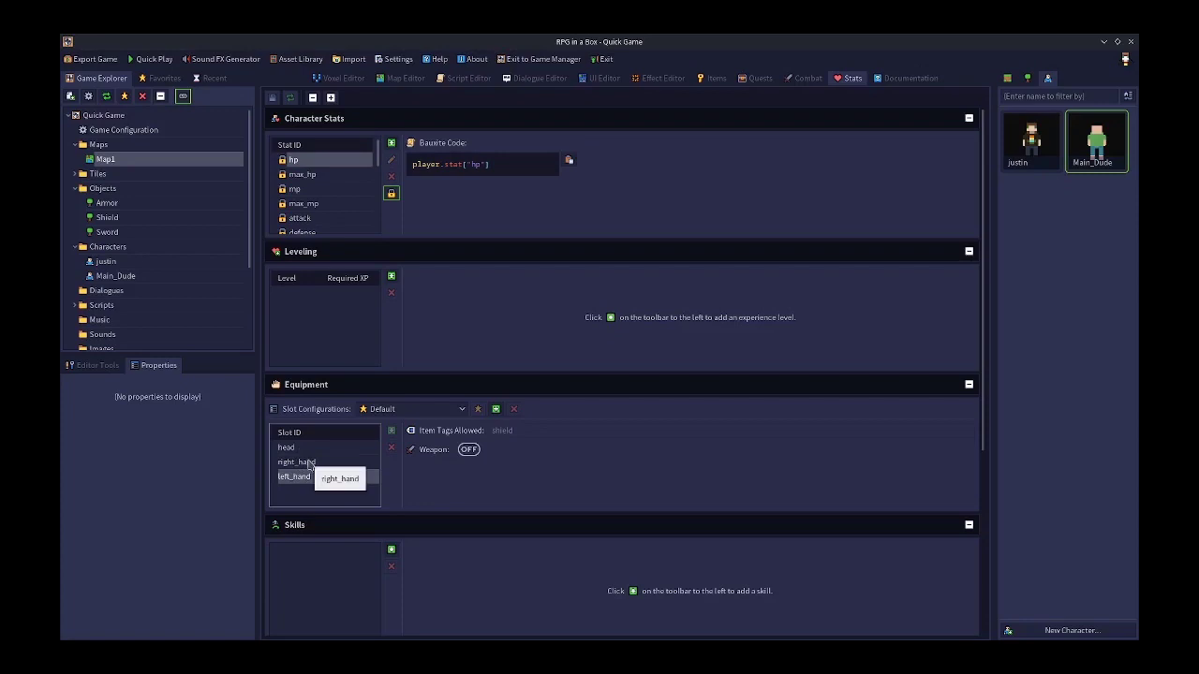
pyautogui.click(300, 449)
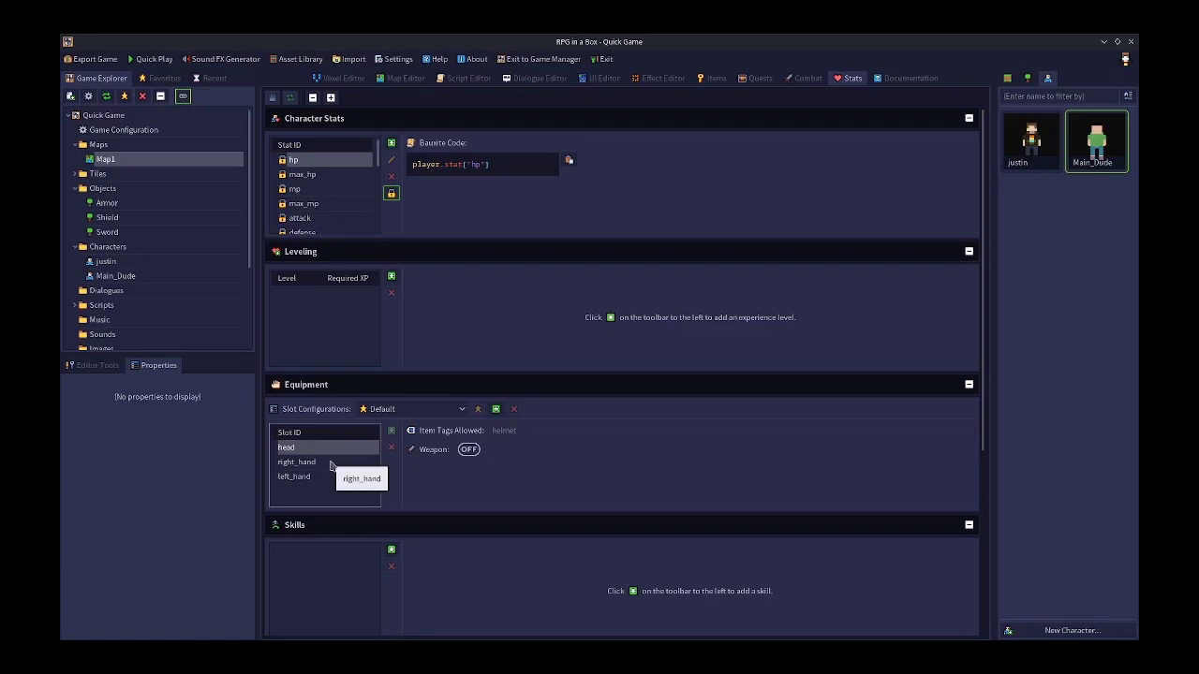
pyautogui.click(327, 466)
pyautogui.click(322, 478)
pyautogui.click(317, 452)
pyautogui.click(317, 461)
pyautogui.click(319, 476)
pyautogui.click(322, 450)
pyautogui.click(323, 464)
pyautogui.click(321, 475)
pyautogui.click(315, 459)
pyautogui.click(317, 449)
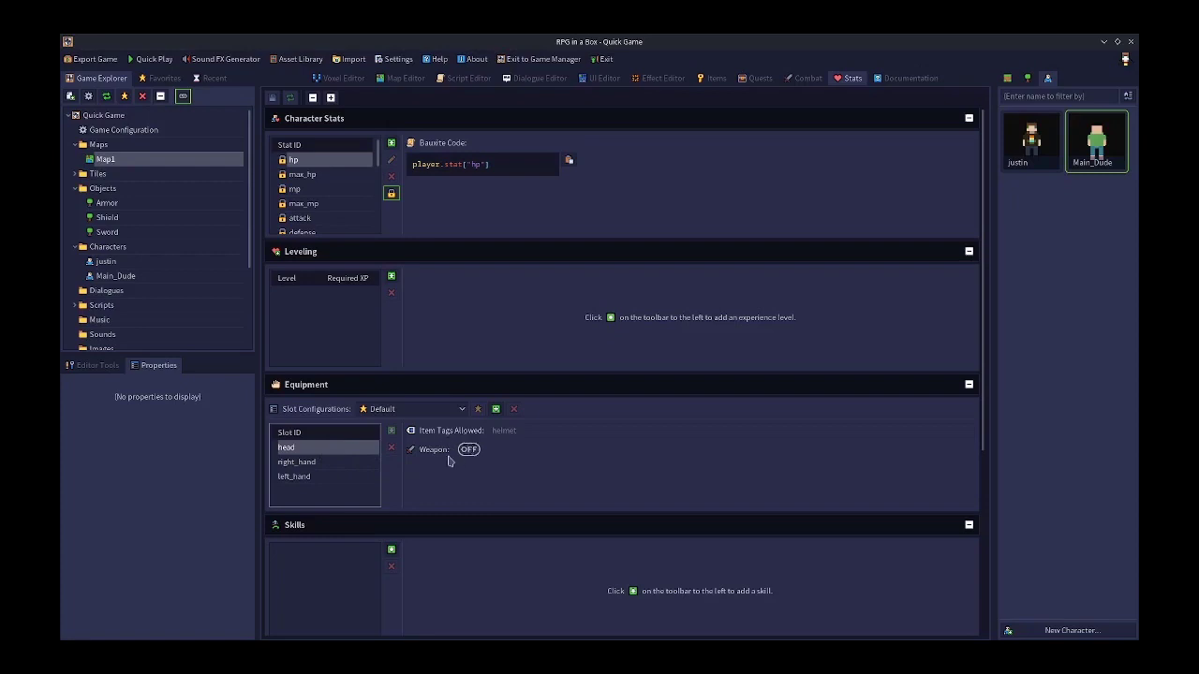
pyautogui.click(714, 80)
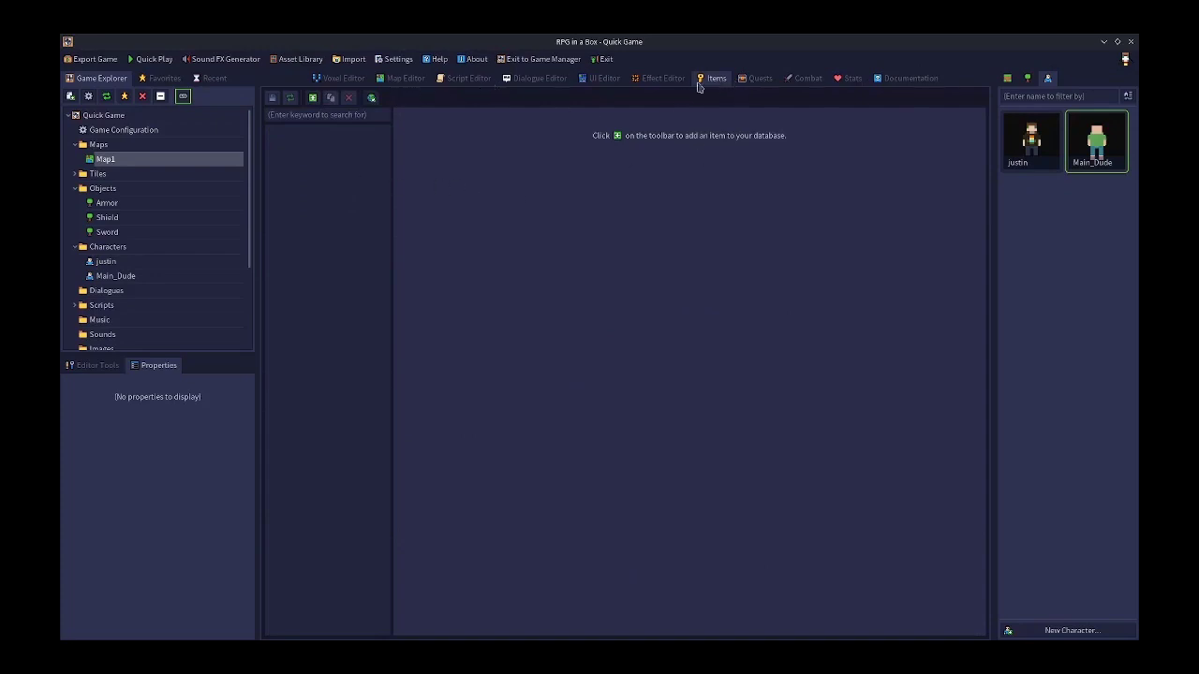
# On the Stats tab, inspect the head, right_hand weapon and left_hand shield slot tags
pyautogui.click(841, 82)
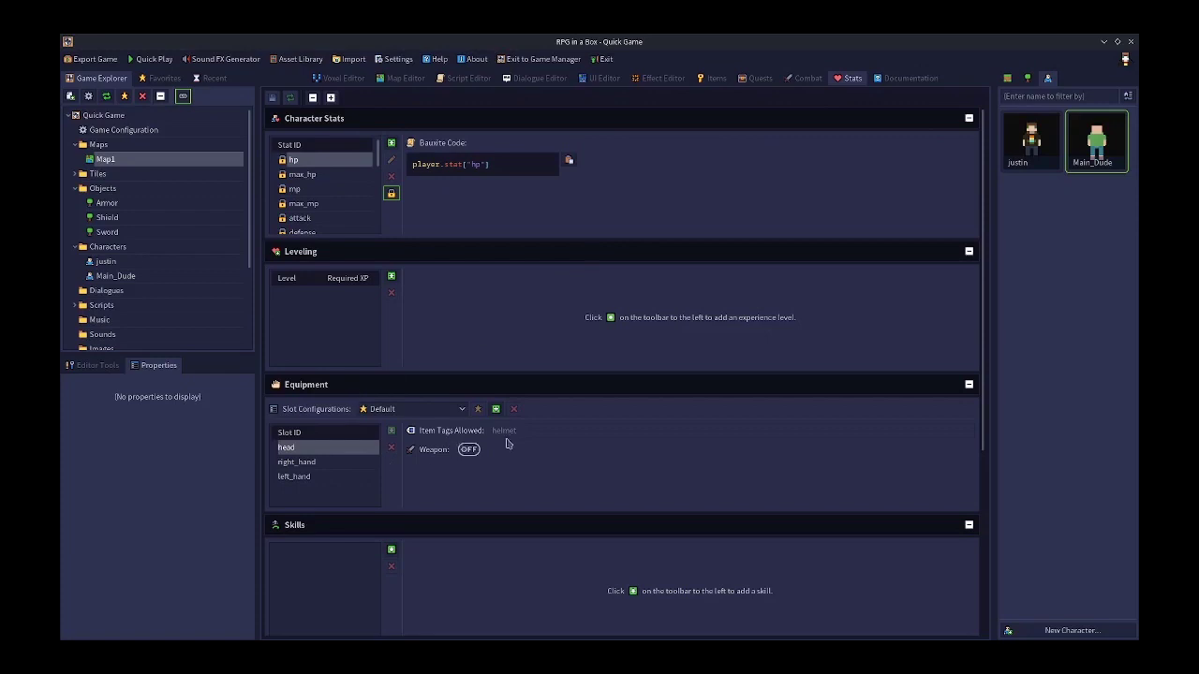
pyautogui.click(296, 464)
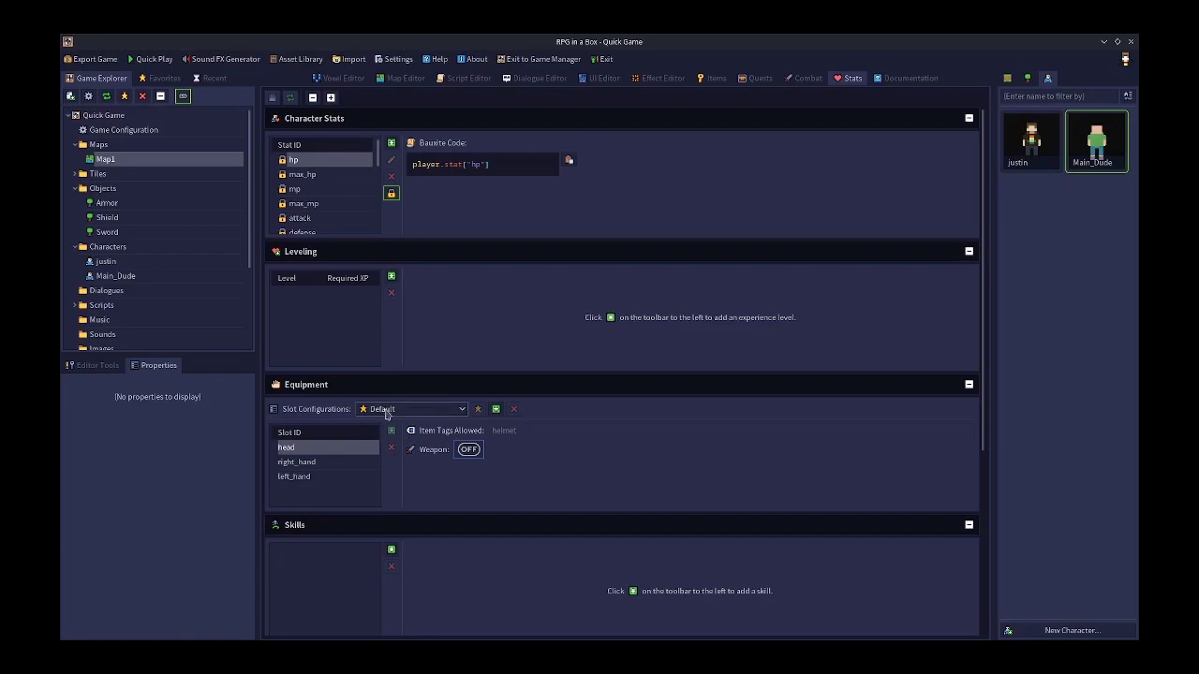
pyautogui.click(354, 463)
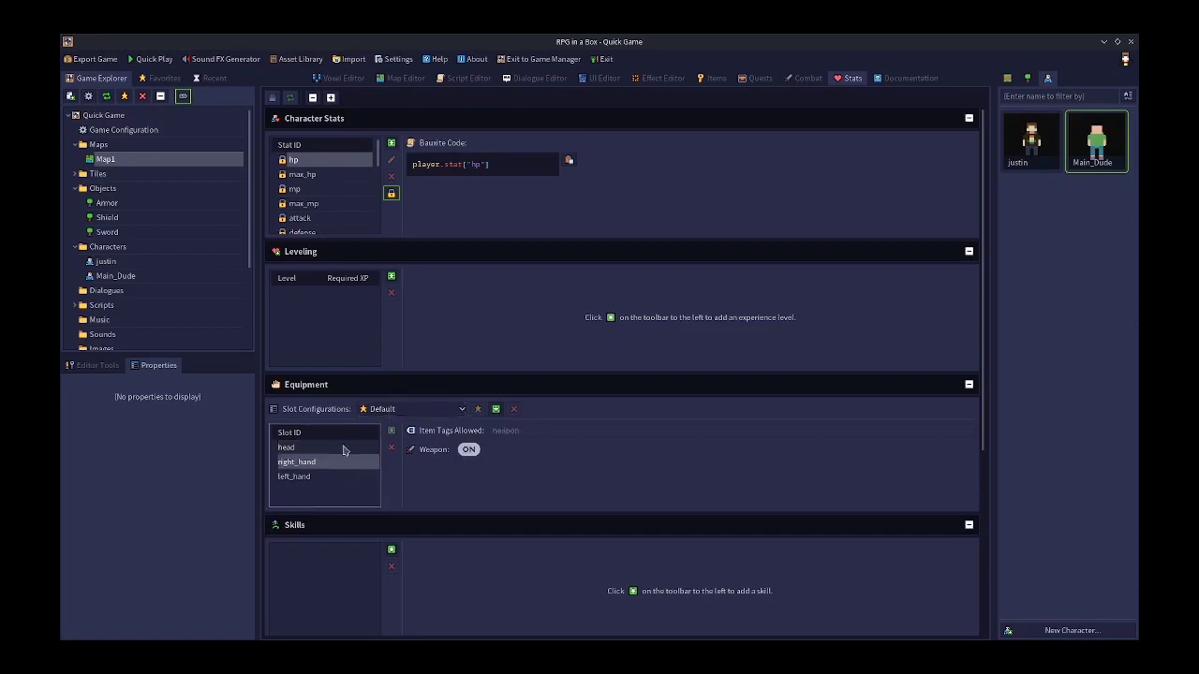
pyautogui.click(344, 449)
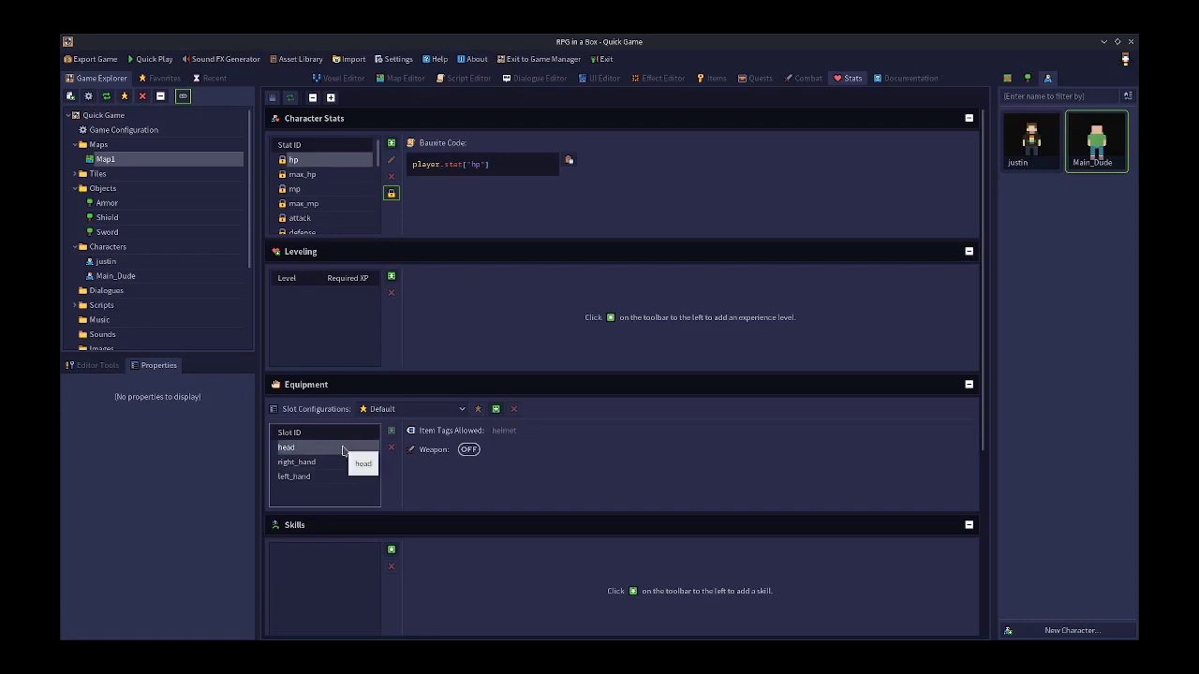
pyautogui.click(324, 469)
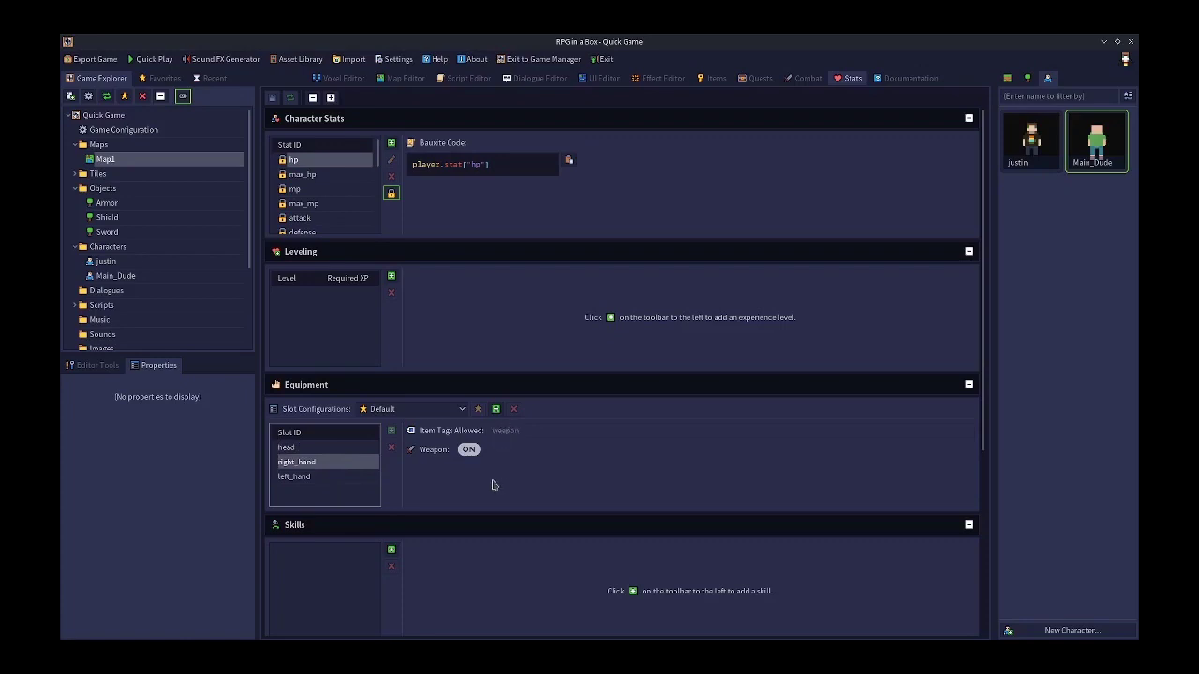
pyautogui.click(296, 482)
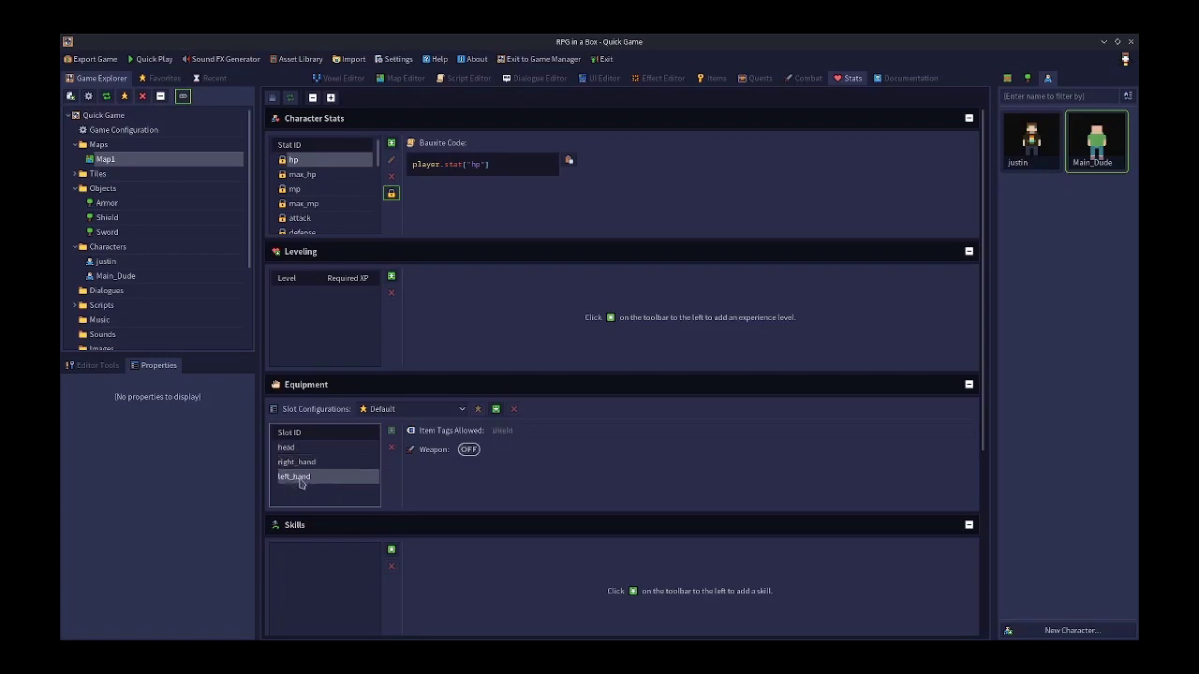
# Recheck the right_hand, left_hand and head slots, then bring up Main_Dude in the Voxel Editor
pyautogui.click(320, 463)
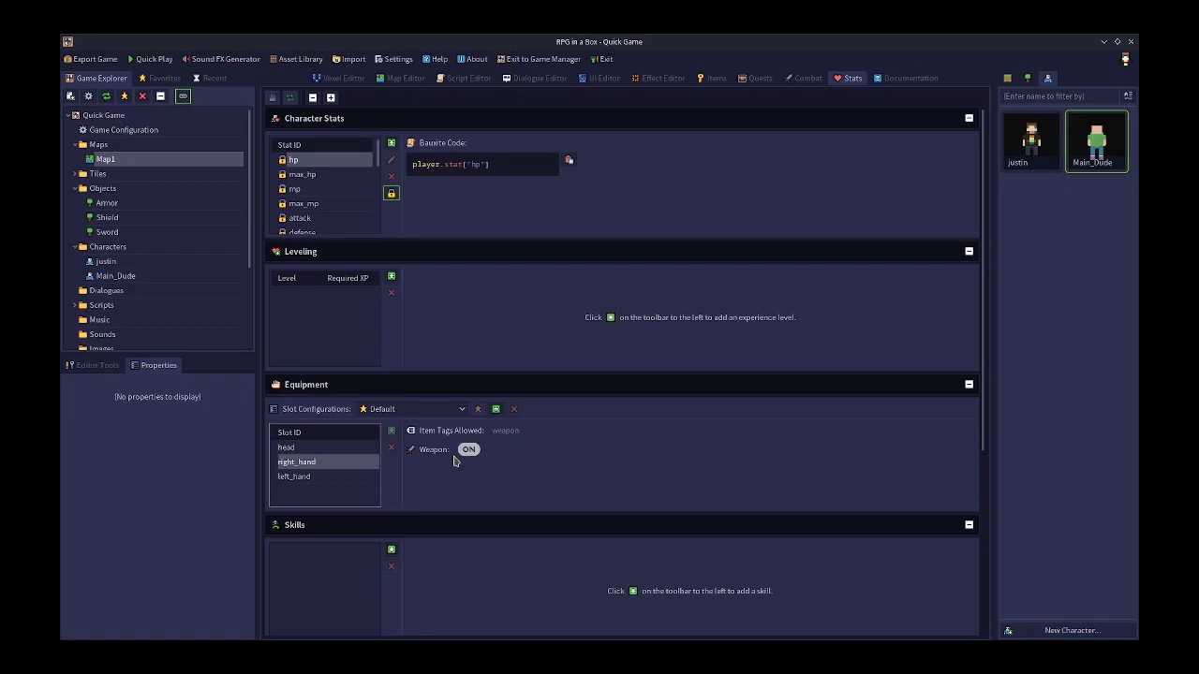
pyautogui.click(314, 477)
pyautogui.click(304, 449)
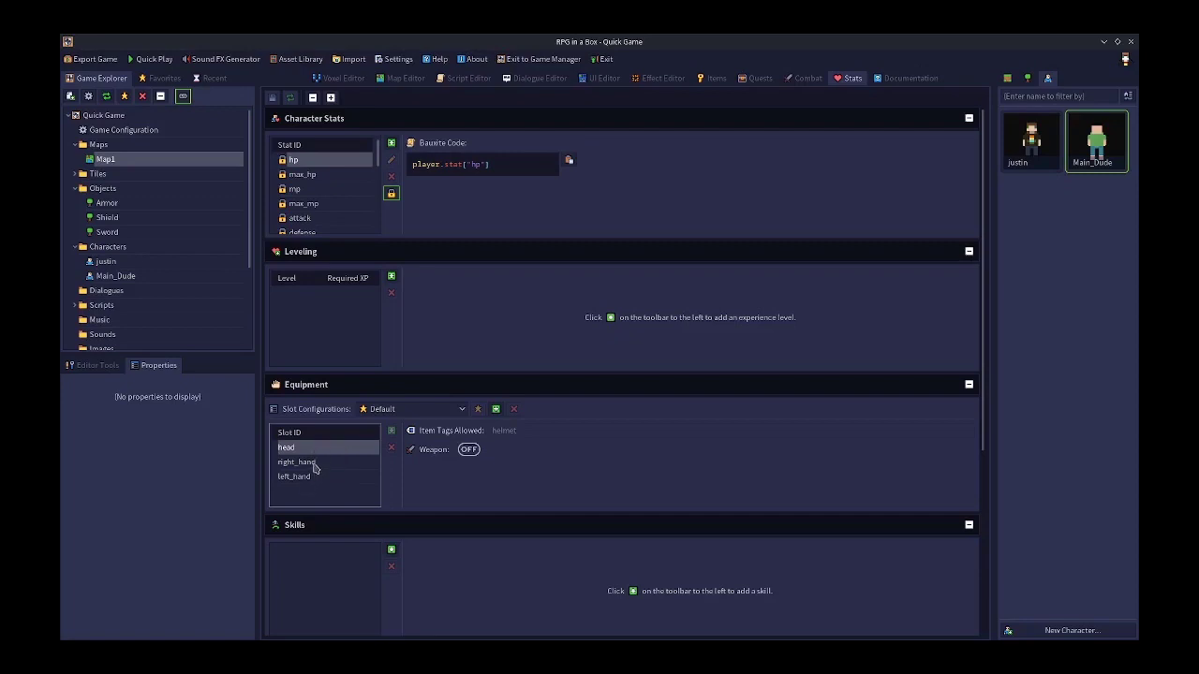
pyautogui.click(313, 462)
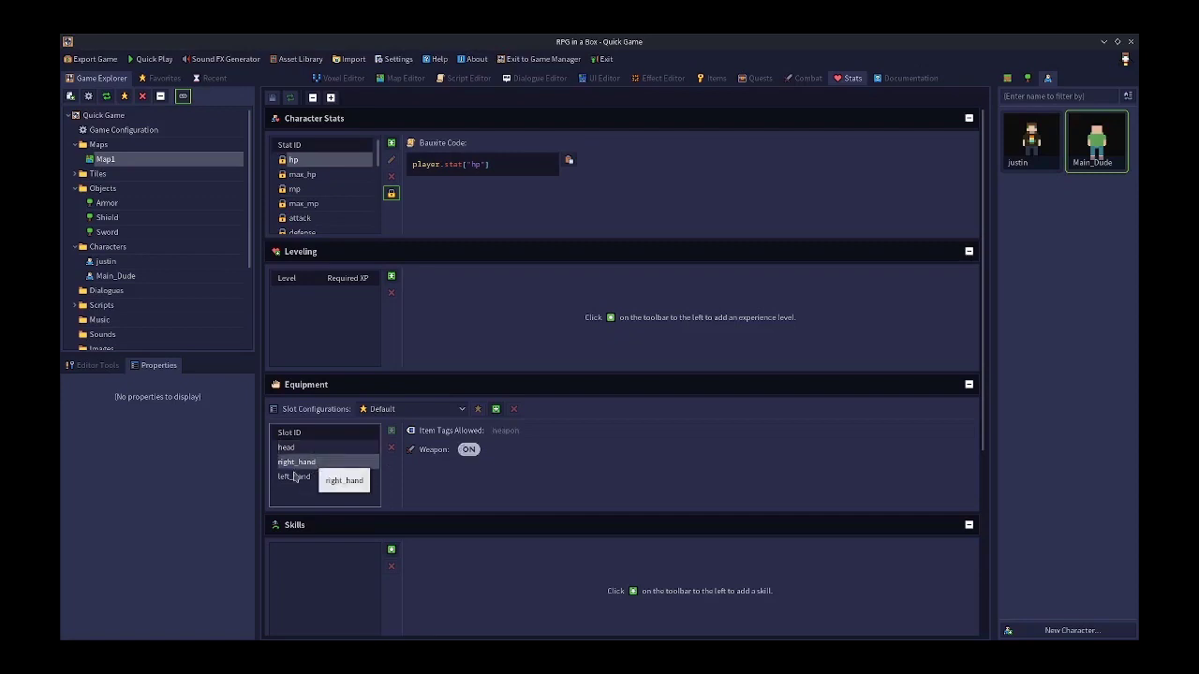
pyautogui.click(293, 480)
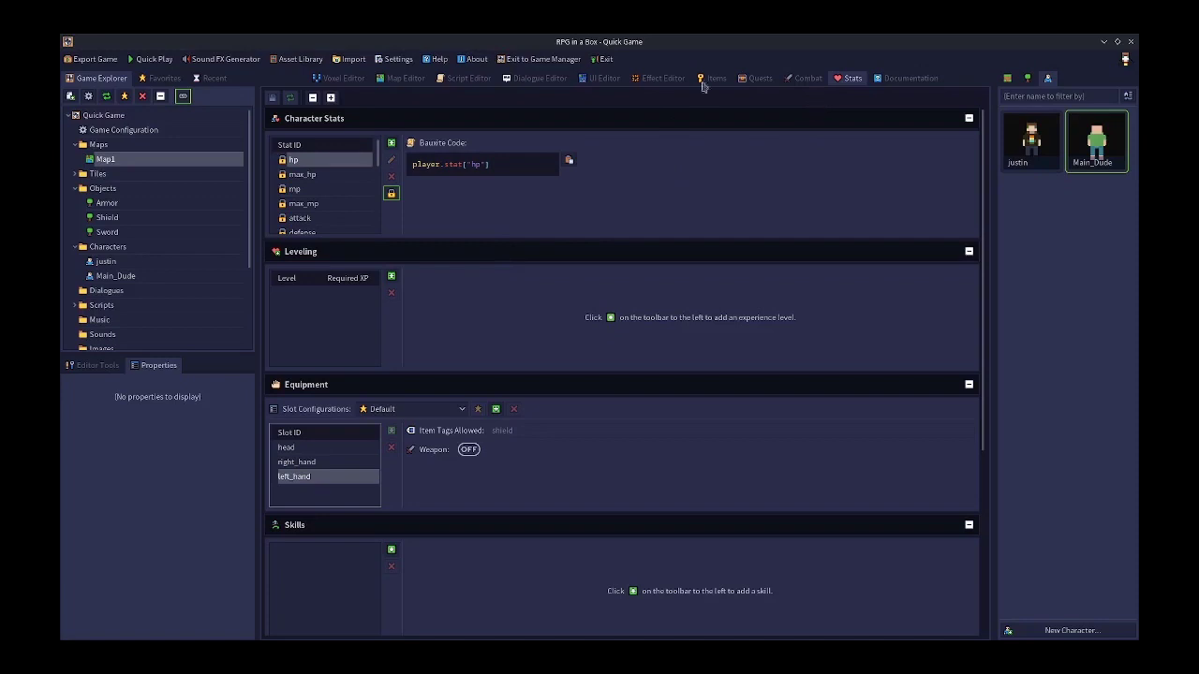
pyautogui.click(354, 81)
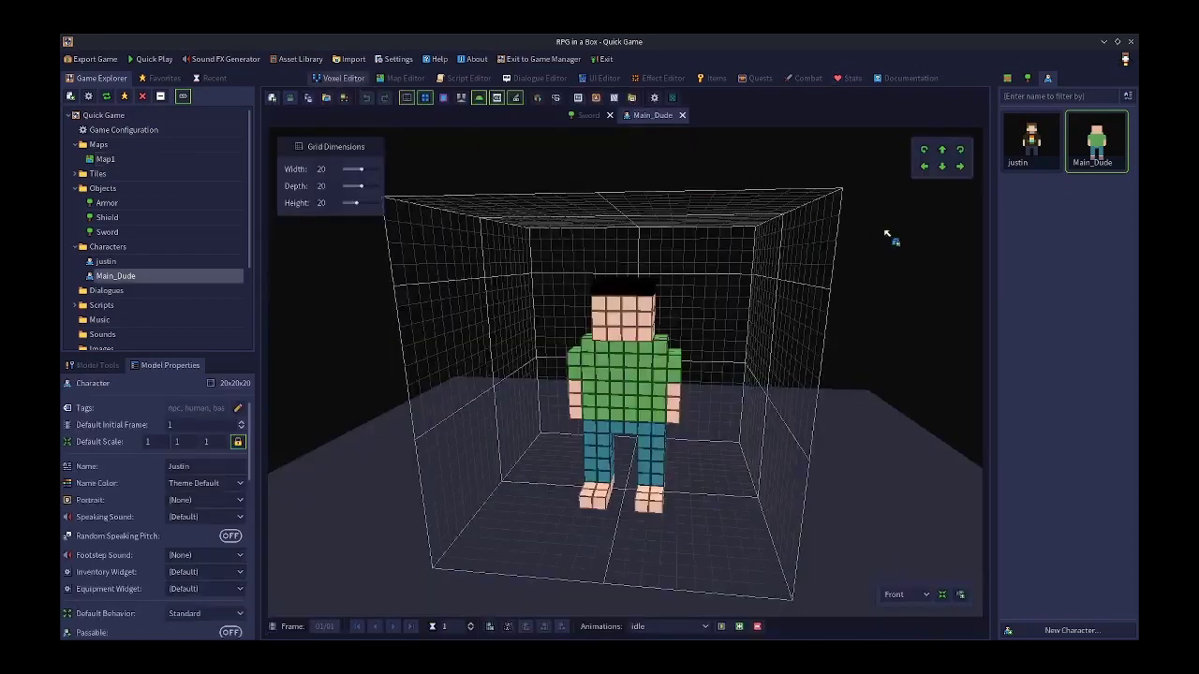
# List the Armor, Shield and Sword objects in the asset panel and switch to the empty Items editor
pyautogui.click(1028, 81)
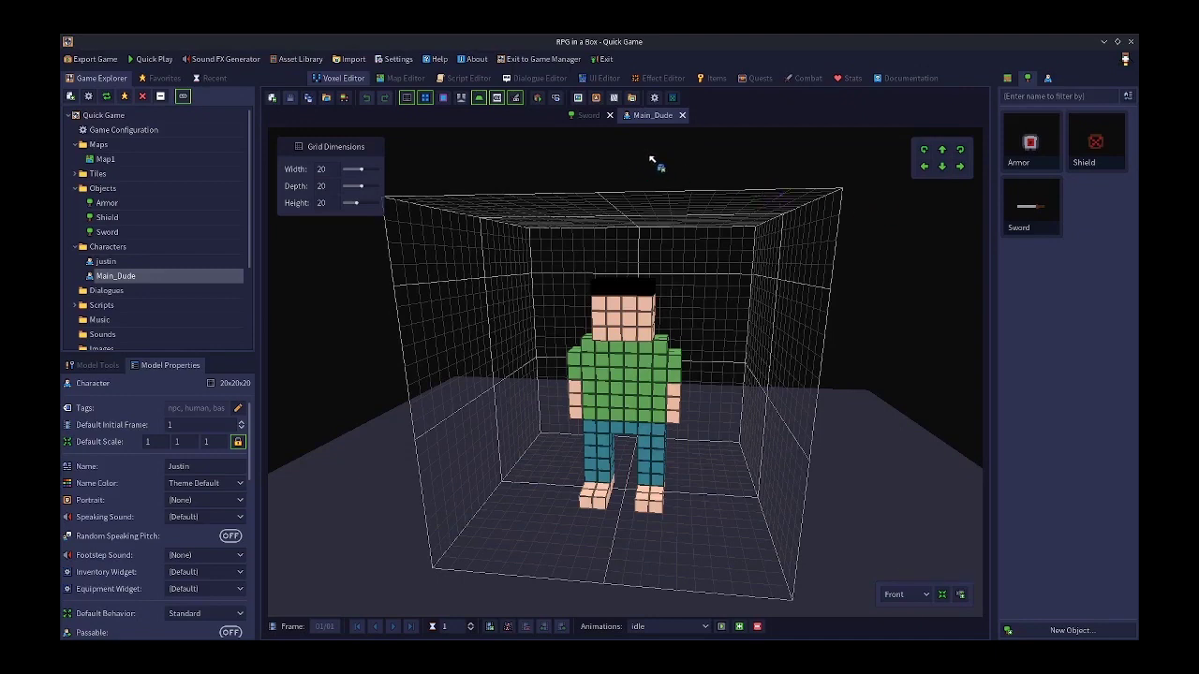
pyautogui.click(714, 80)
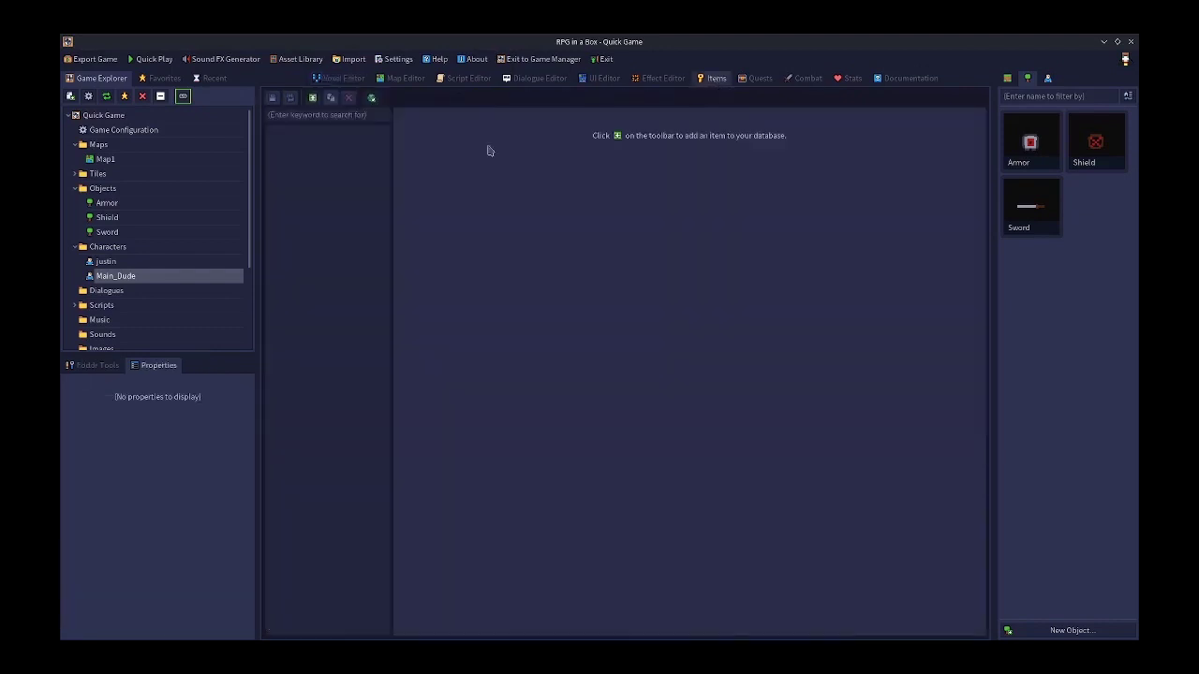
# Add a new item named 'Sword' to the Items database
pyautogui.click(313, 98)
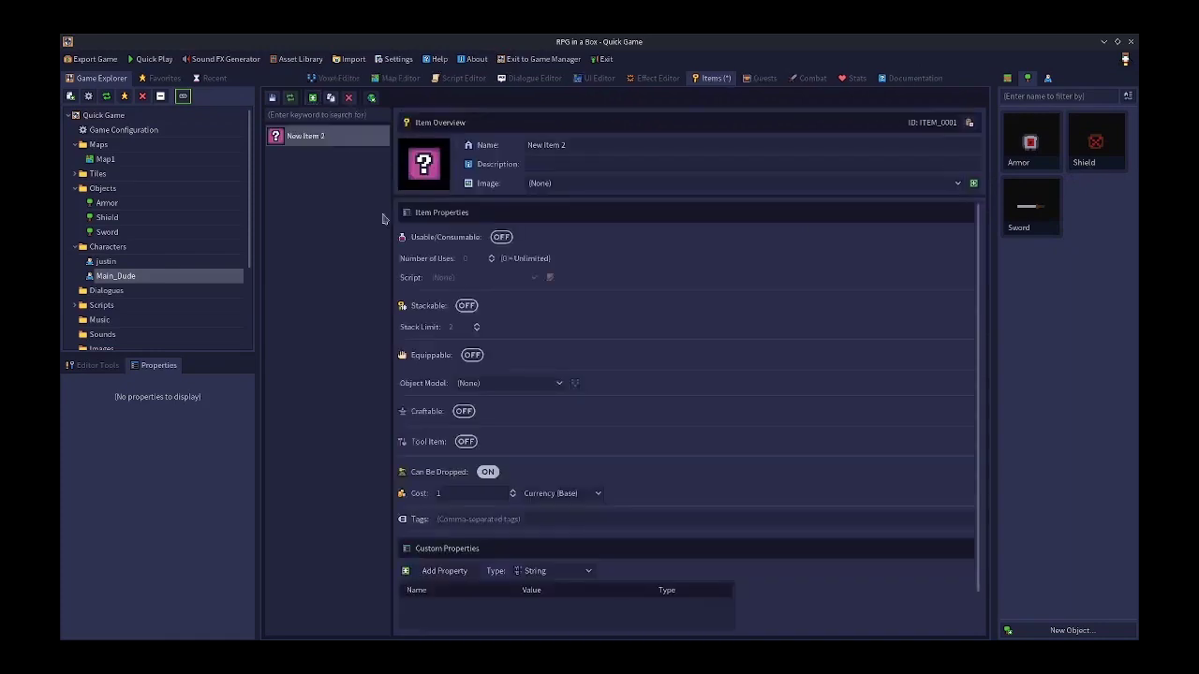
pyautogui.write('Sword')
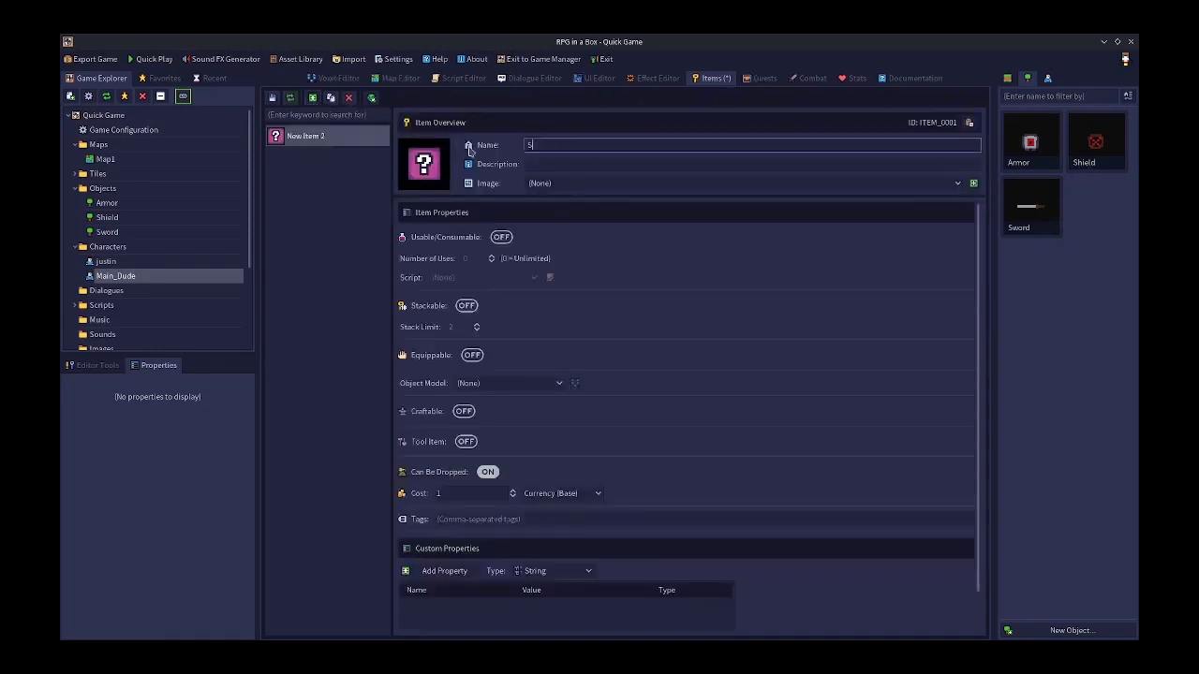
pyautogui.click(543, 161)
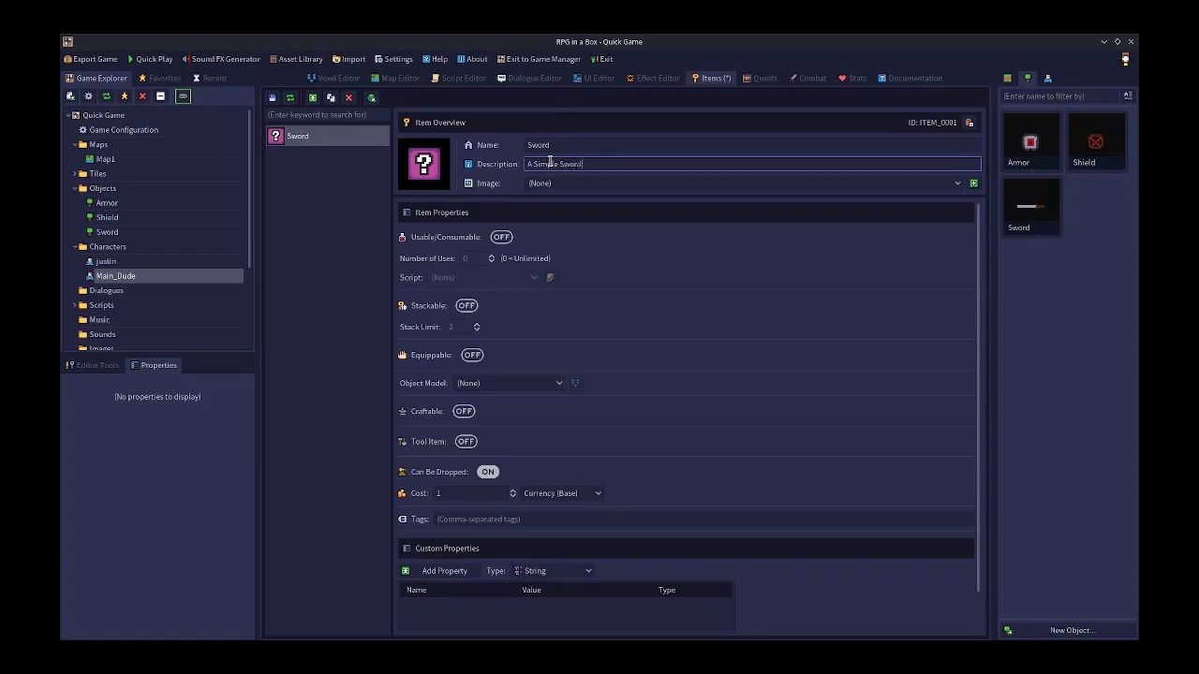
# Browse the Sword item's image options and close them without choosing an image
pyautogui.click(960, 187)
pyautogui.click(965, 185)
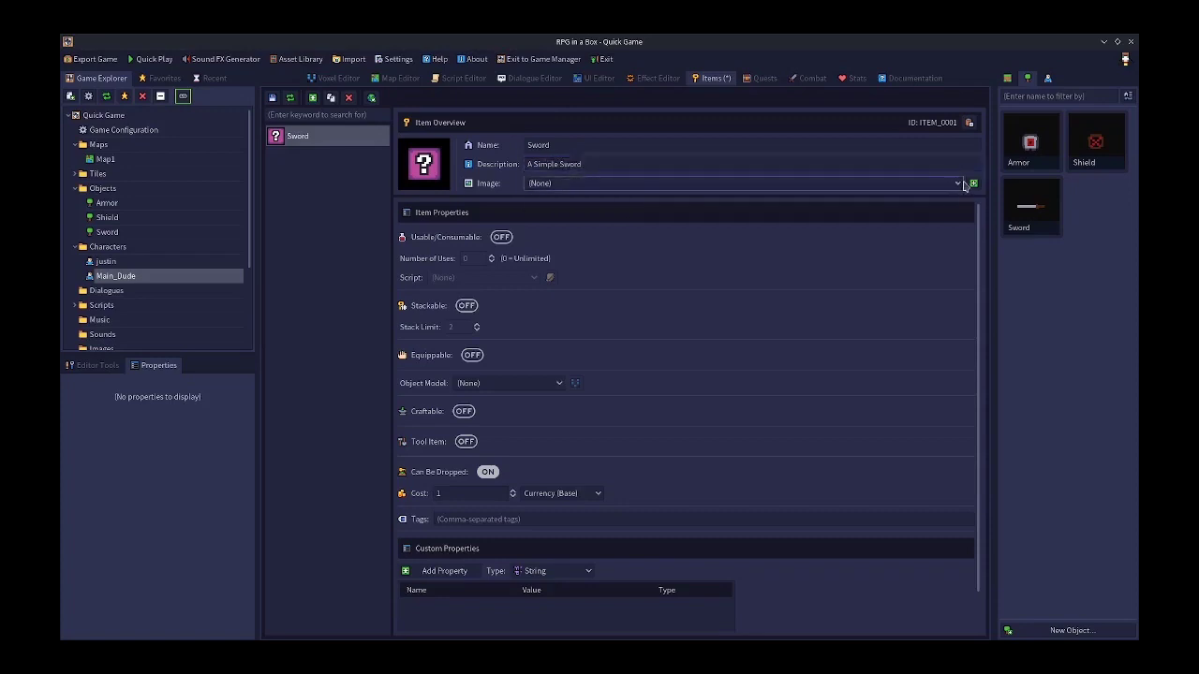
pyautogui.click(973, 184)
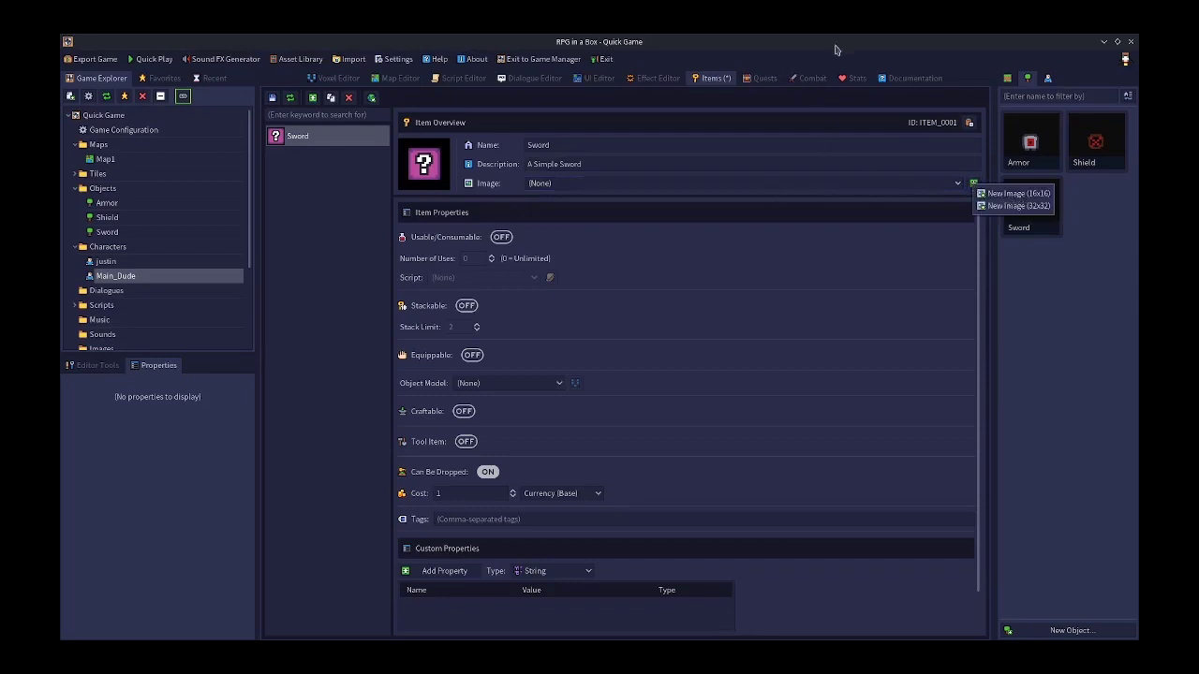
pyautogui.click(900, 187)
pyautogui.click(990, 218)
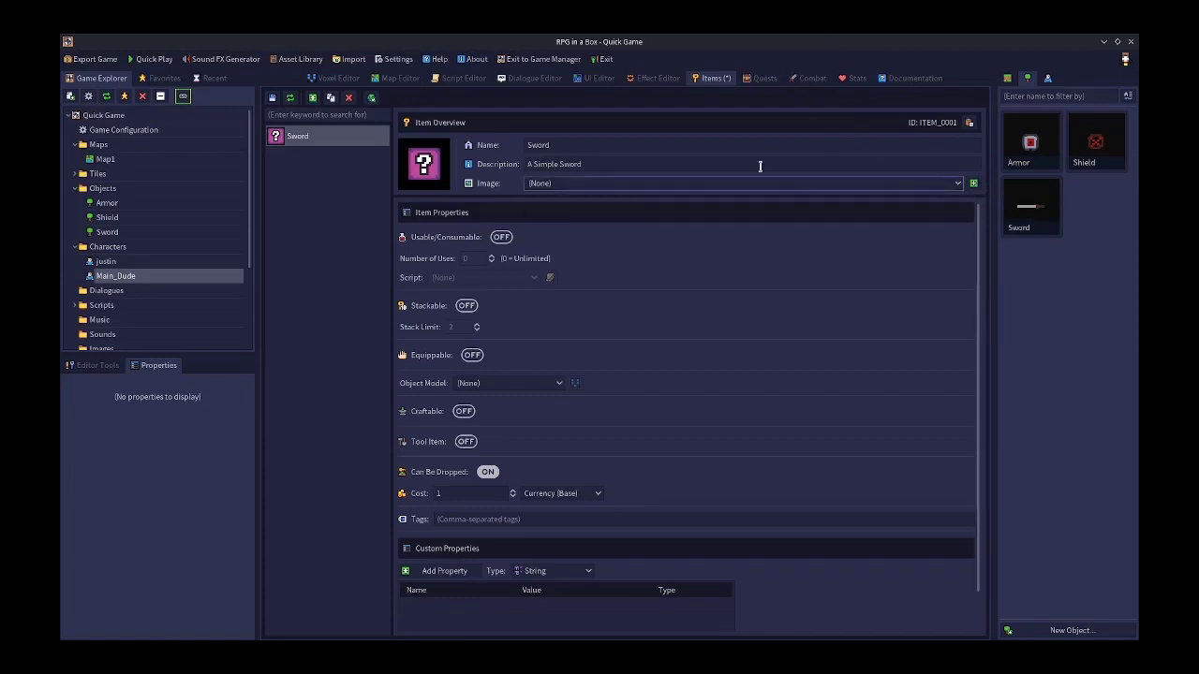
# Open the Sword model, view it from above, and capture blade through hilt as sword.png
pyautogui.doubleClick(1026, 214)
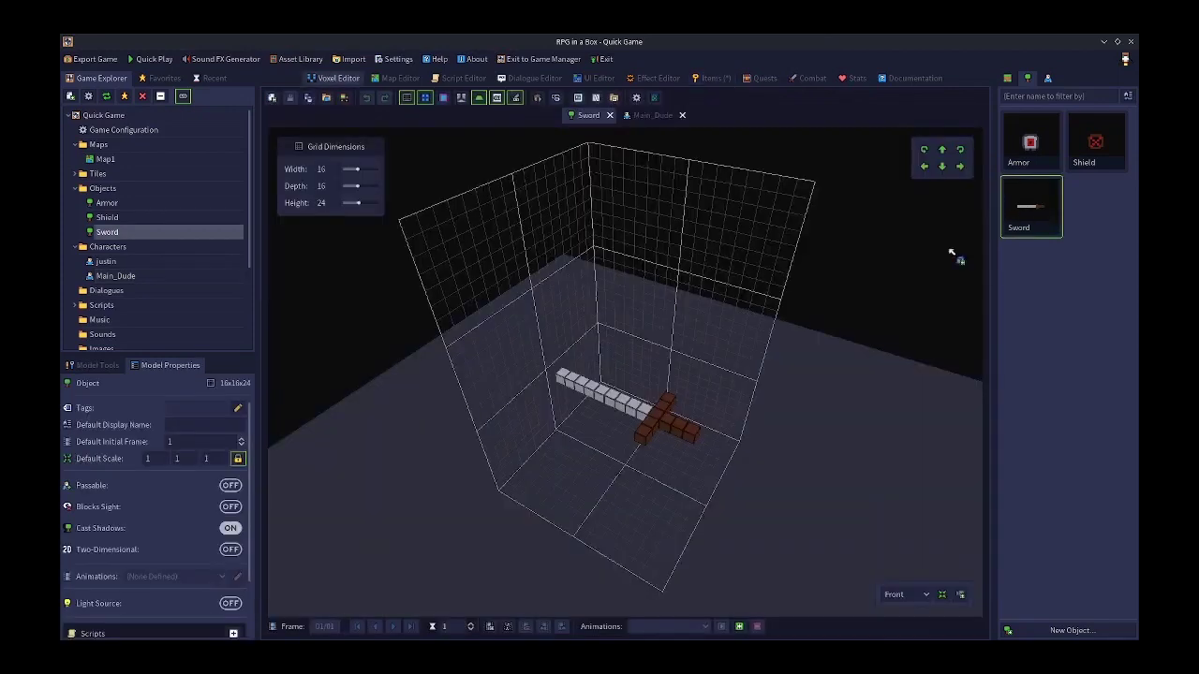
pyautogui.moveTo(740, 452)
pyautogui.mouseDown(button='right')
pyautogui.moveTo(754, 473)
pyautogui.moveTo(816, 410)
pyautogui.moveTo(703, 484)
pyautogui.moveTo(711, 415)
pyautogui.moveTo(712, 429)
pyautogui.mouseUp(button='right')
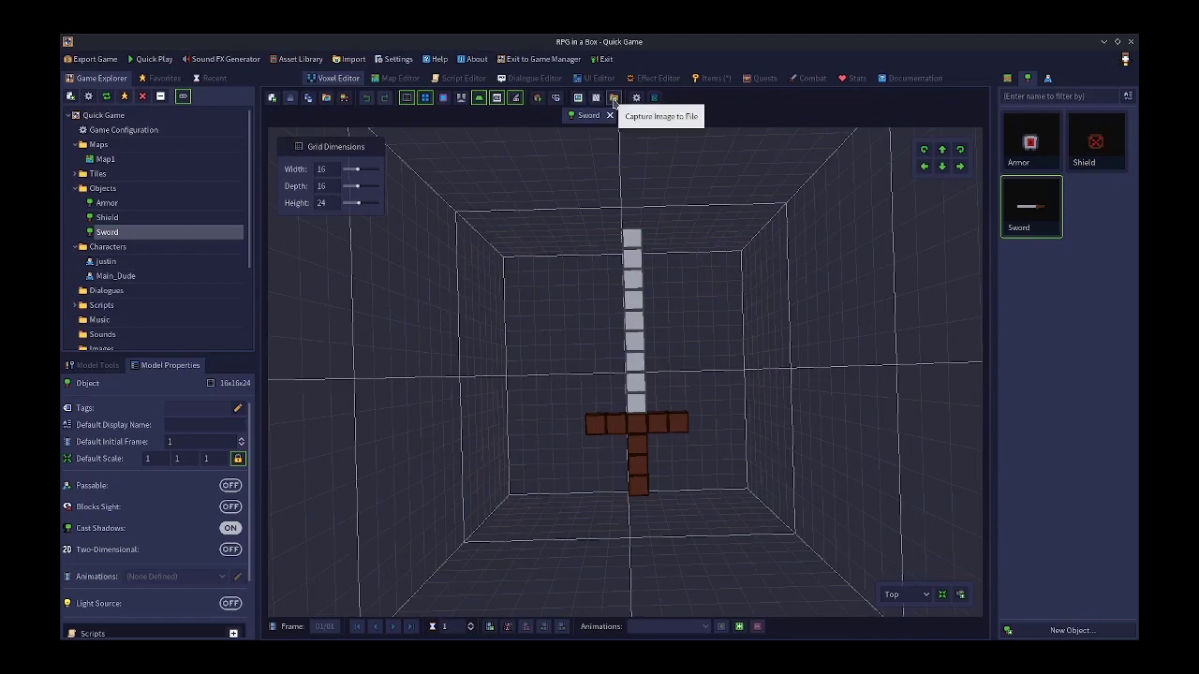
pyautogui.click(614, 98)
pyautogui.moveTo(647, 315); pyautogui.dragTo(647, 242)
pyautogui.moveTo(702, 294); pyautogui.dragTo(711, 294)
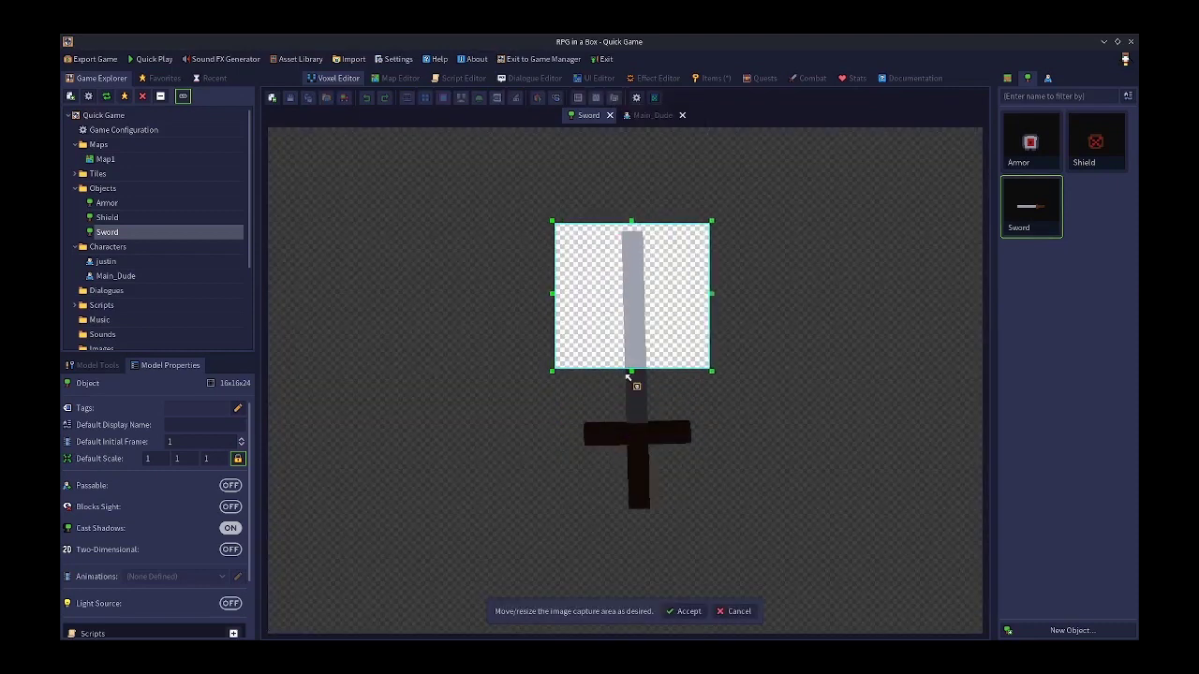
pyautogui.moveTo(629, 371); pyautogui.dragTo(638, 528)
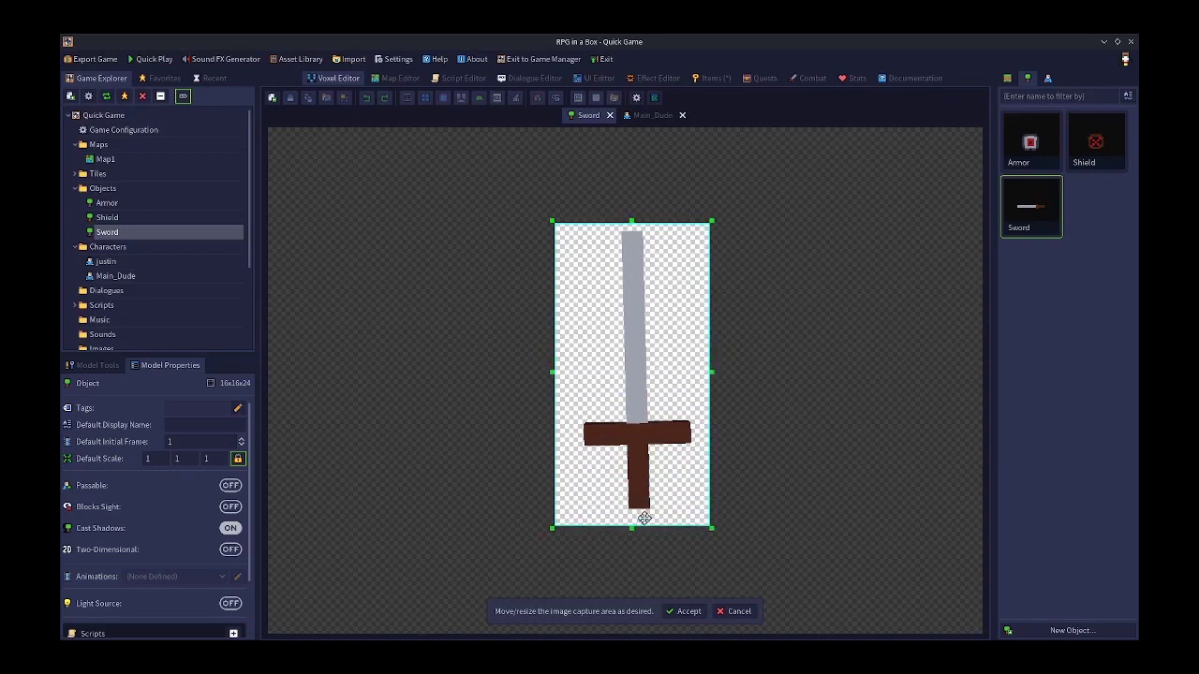
pyautogui.click(687, 611)
pyautogui.write('sword')
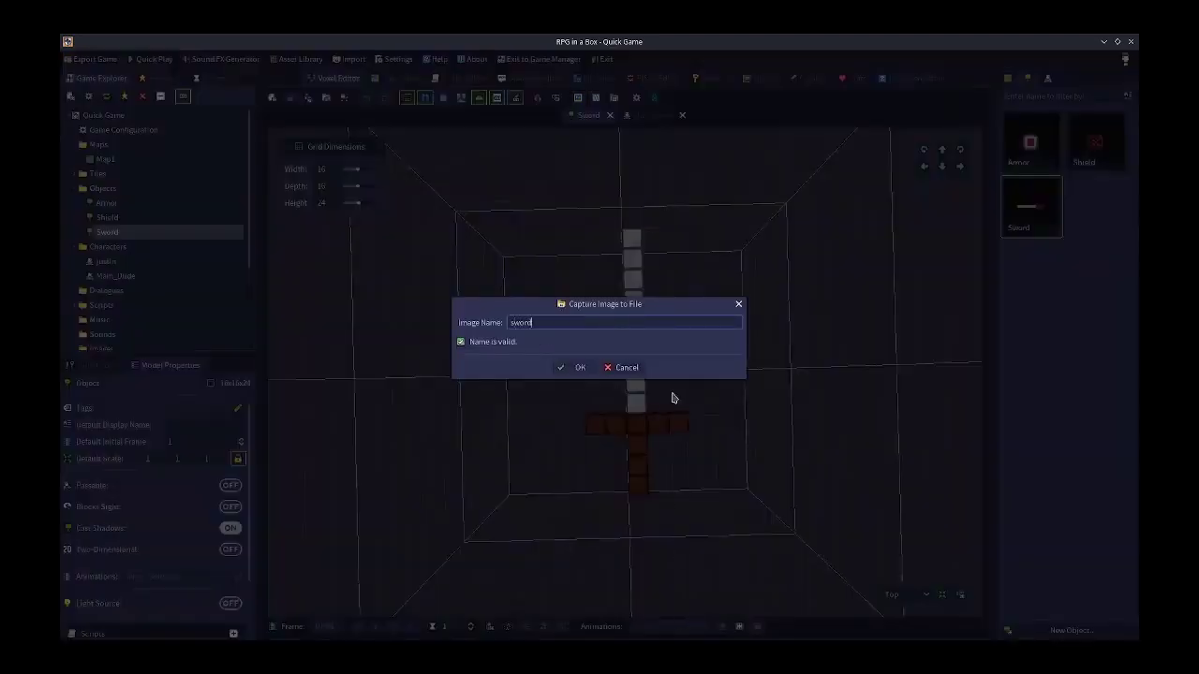
pyautogui.press('Return')
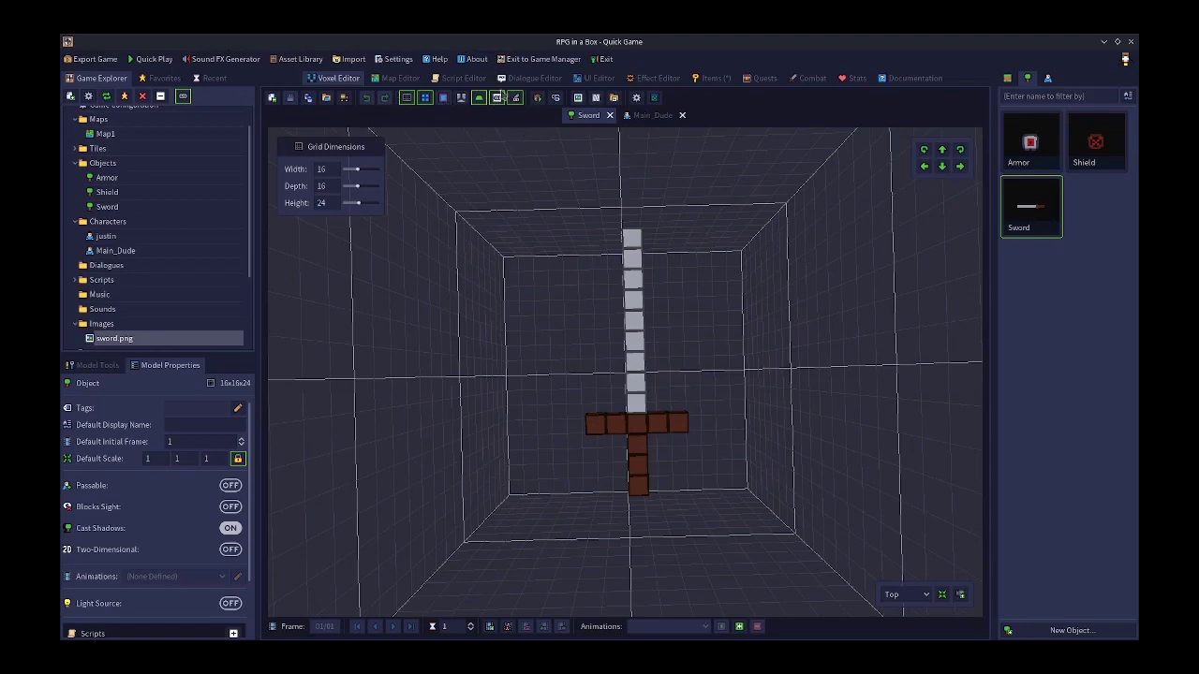
# Set the Sword item's image to sword.png
pyautogui.click(725, 79)
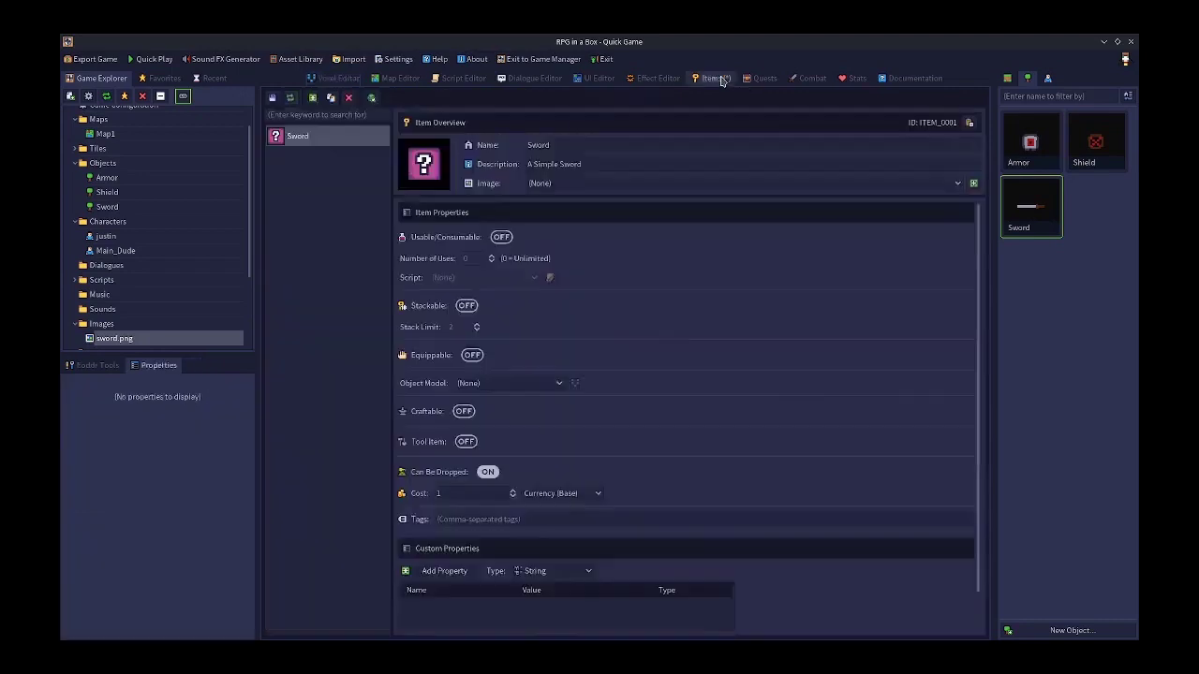
pyautogui.click(544, 184)
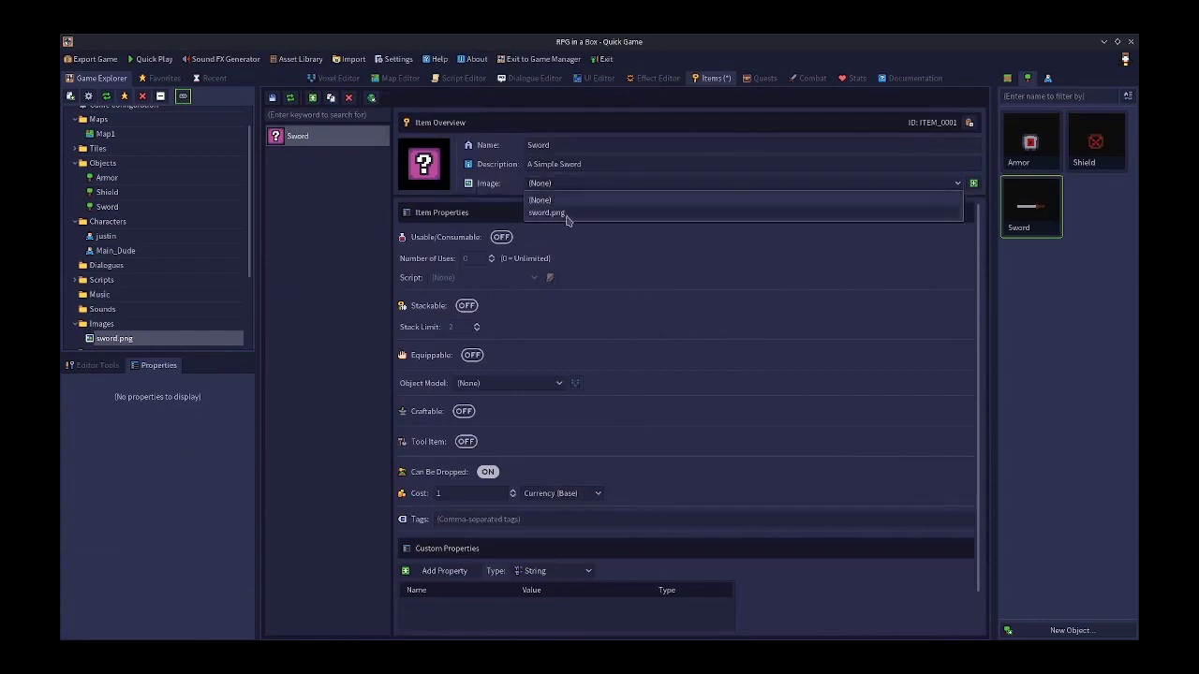
pyautogui.click(561, 217)
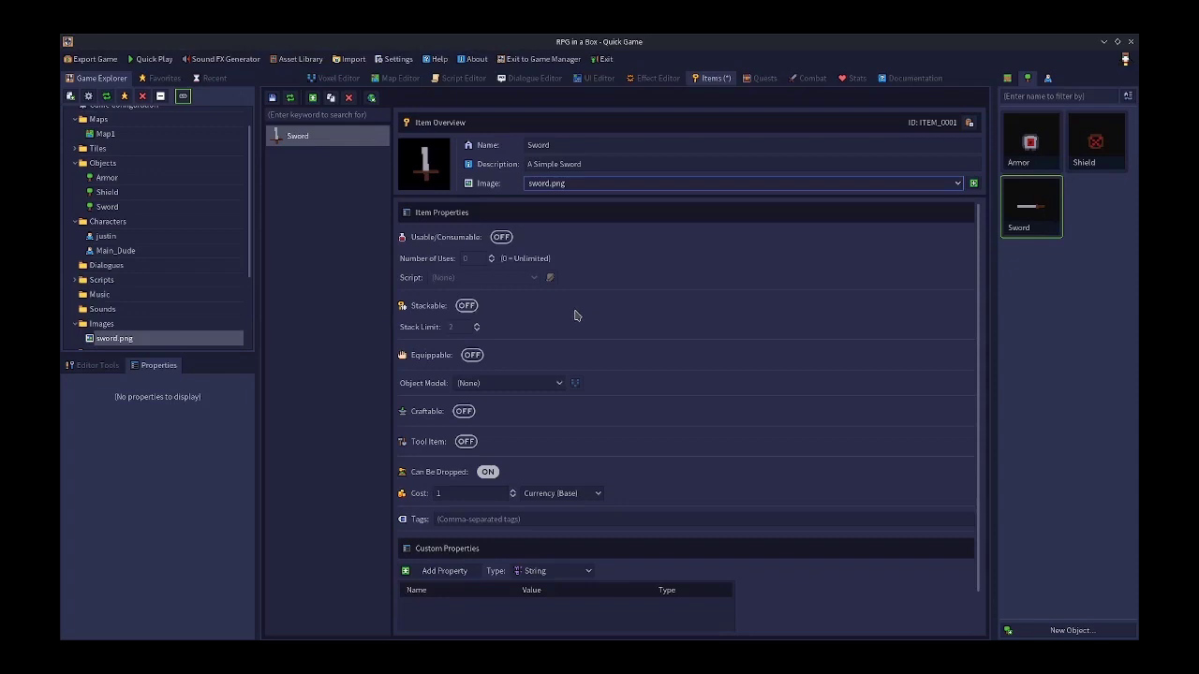
# Toggle Usable/Consumable and Stackable on and back off, leaving both disabled
pyautogui.click(501, 238)
pyautogui.click(501, 240)
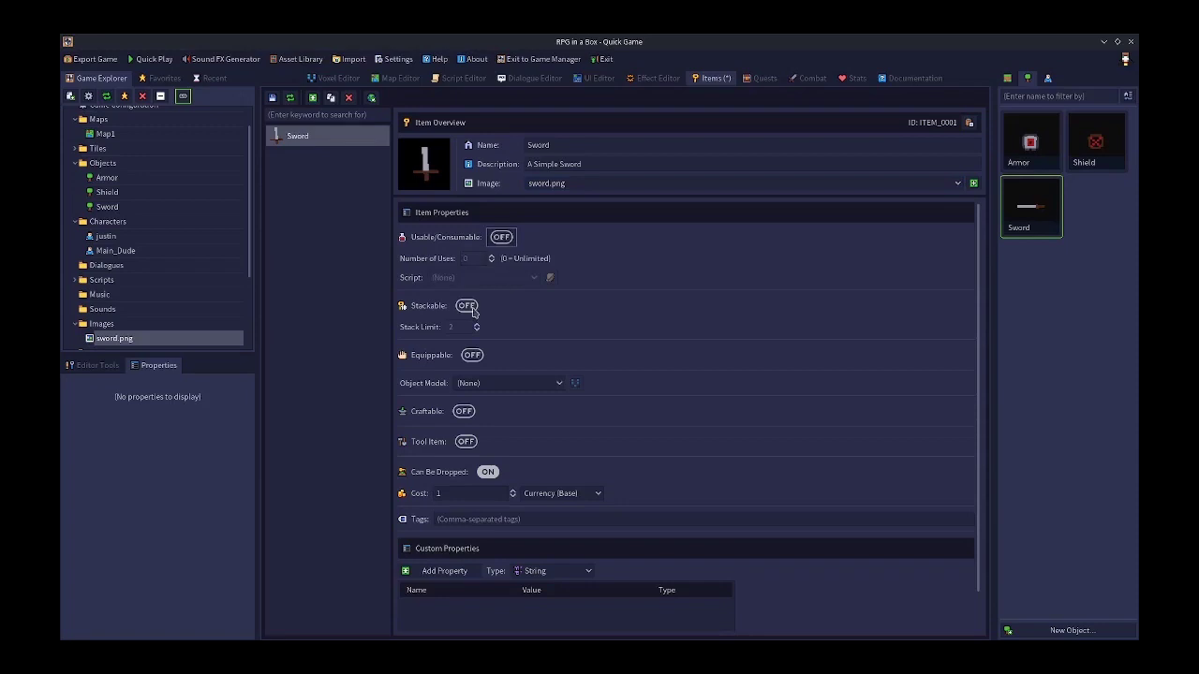
pyautogui.click(468, 306)
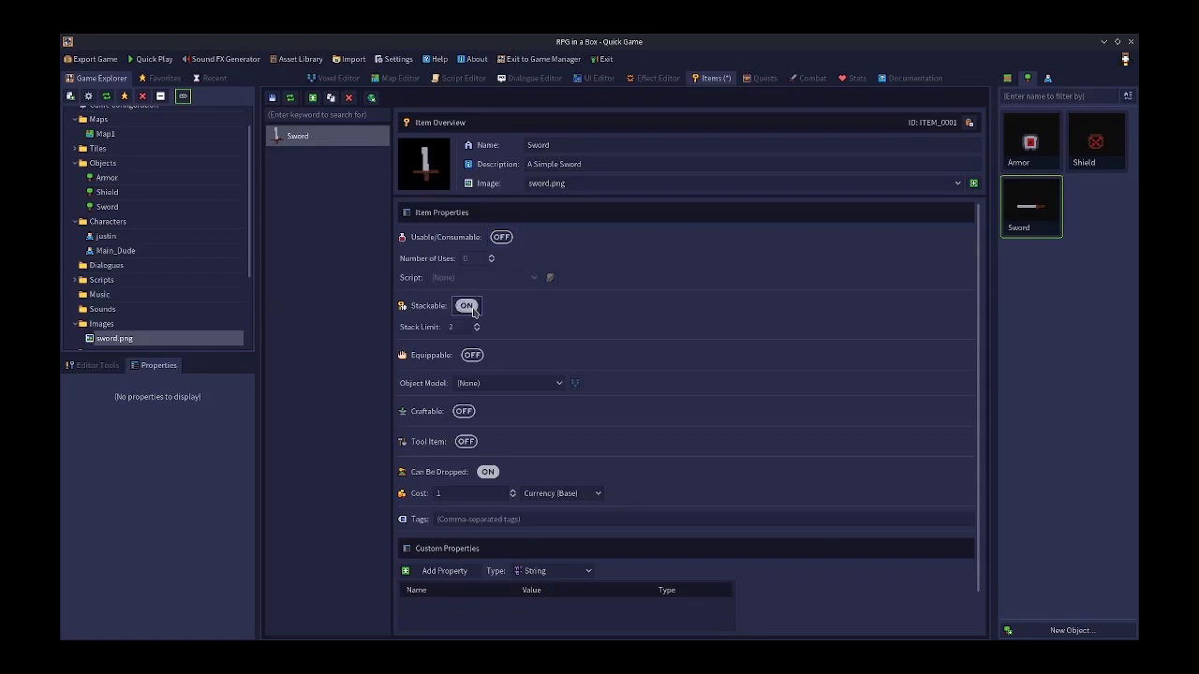
pyautogui.click(468, 306)
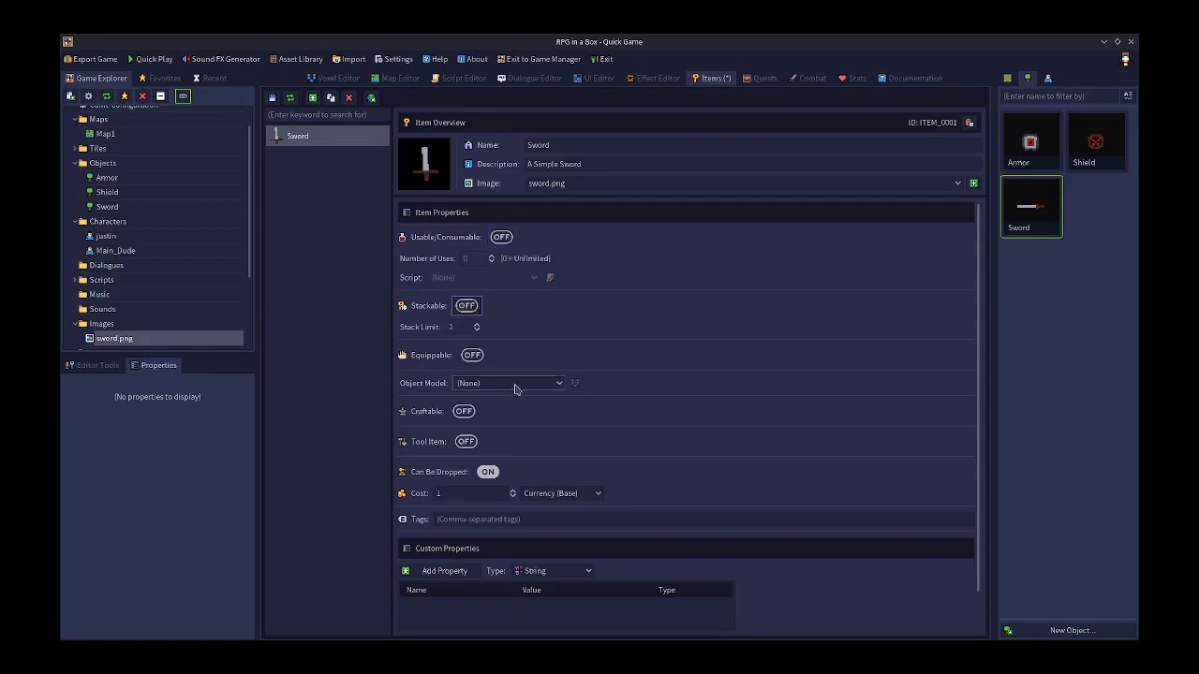
pyautogui.click(473, 356)
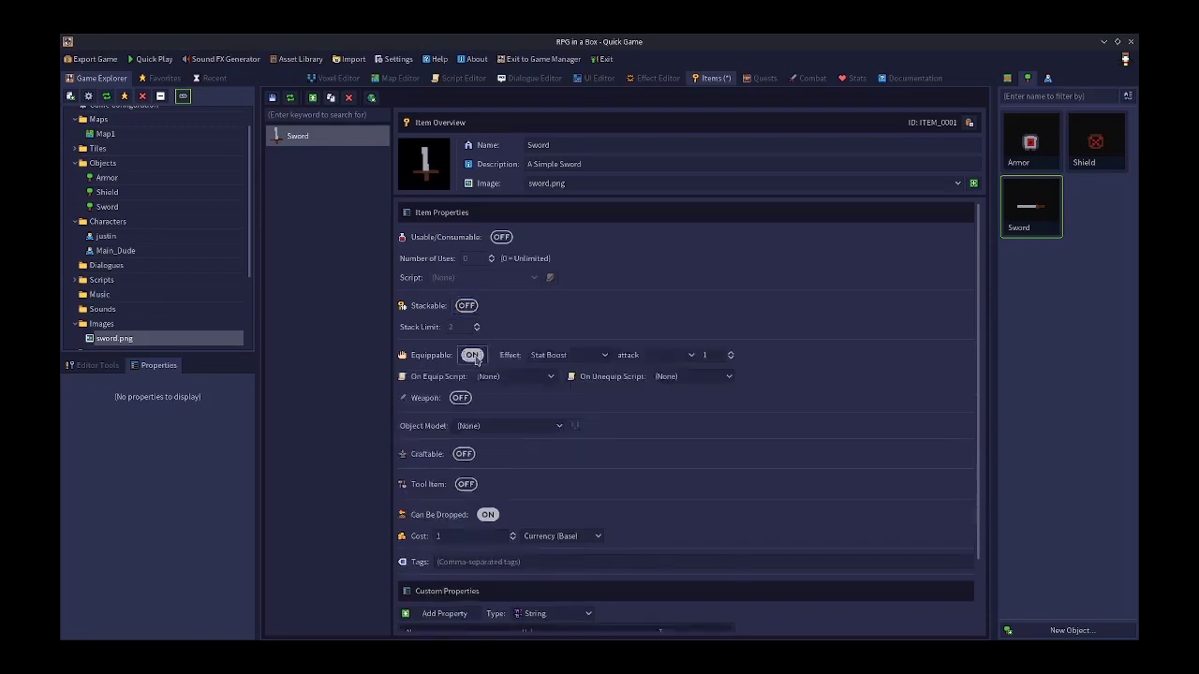
pyautogui.click(473, 356)
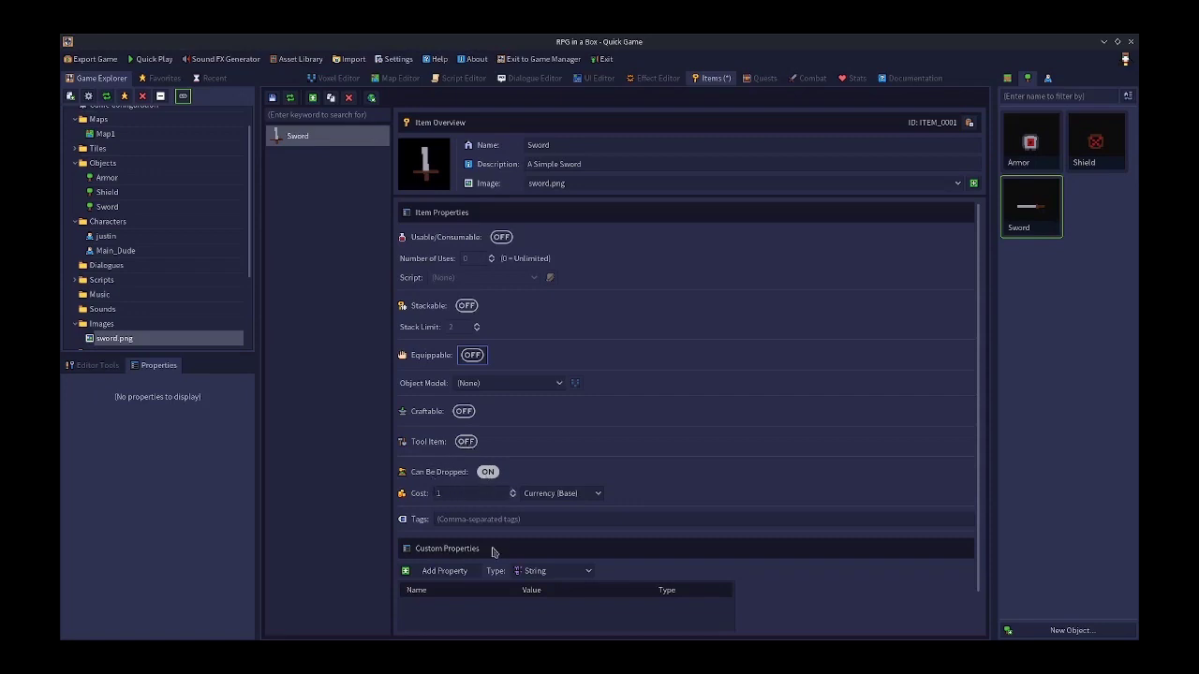
pyautogui.click(446, 521)
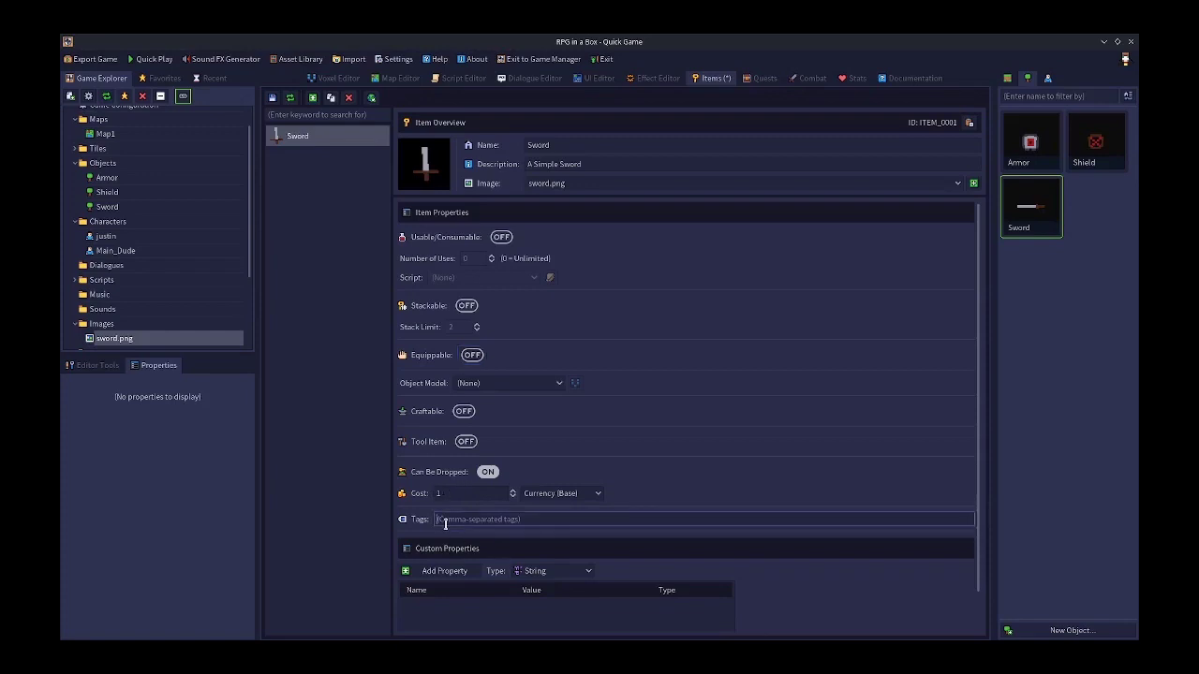
pyautogui.click(849, 80)
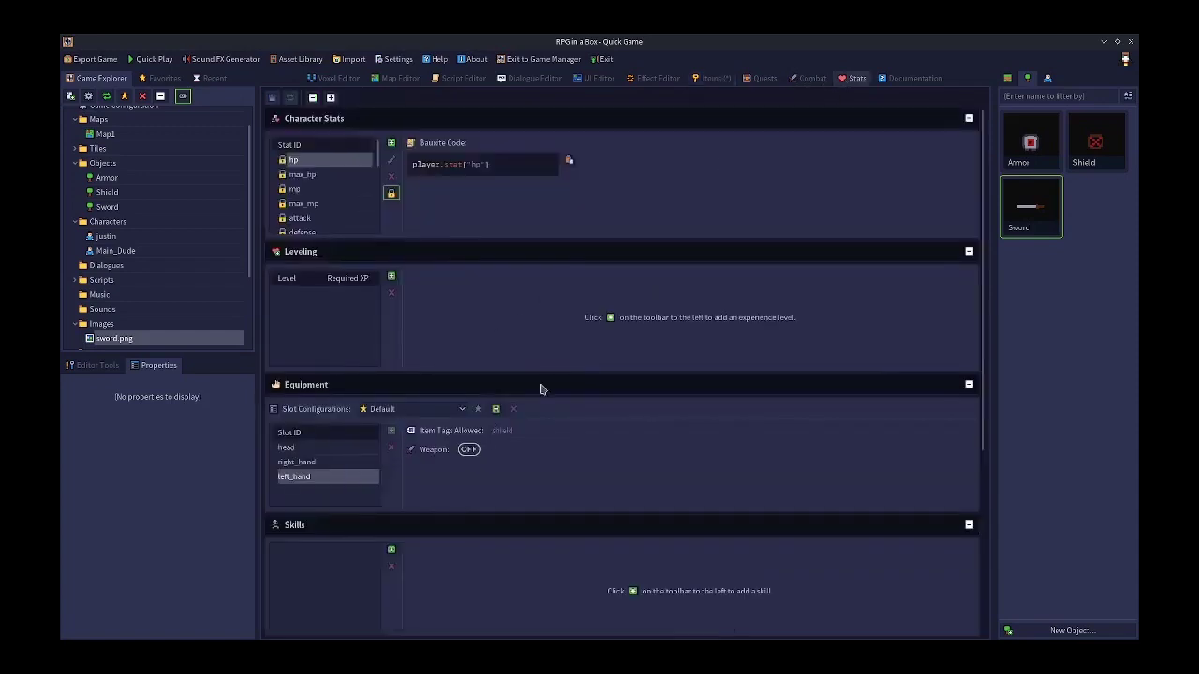
pyautogui.click(717, 82)
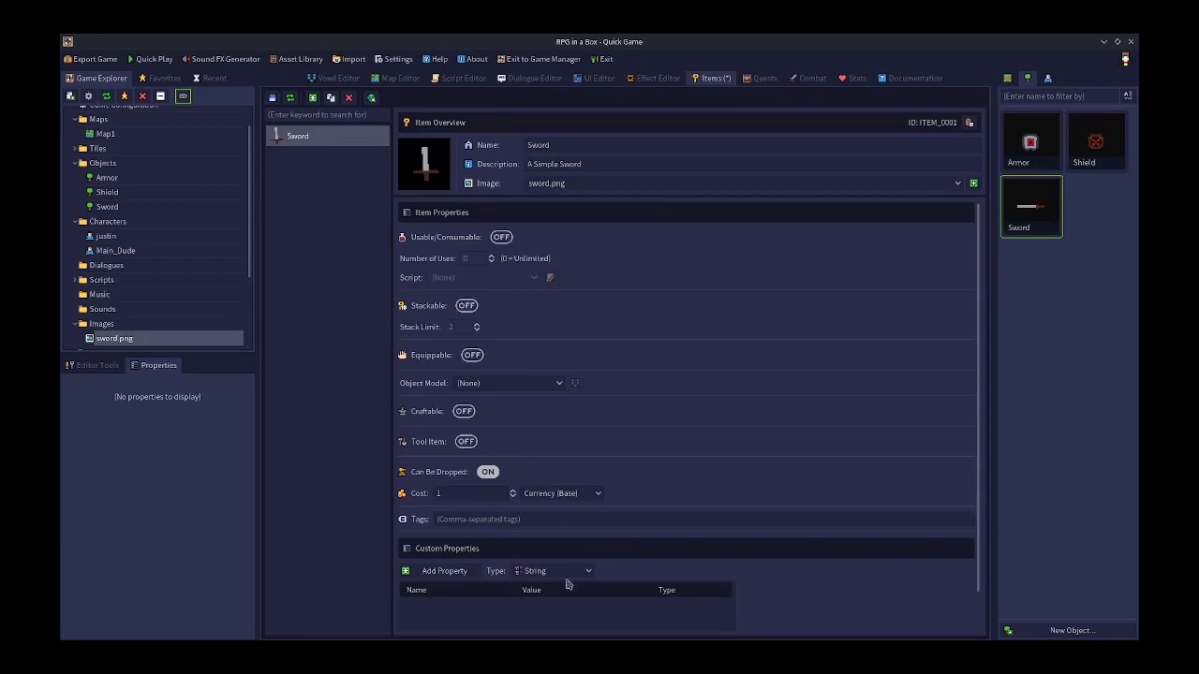
pyautogui.scroll(-1, 478, 557)
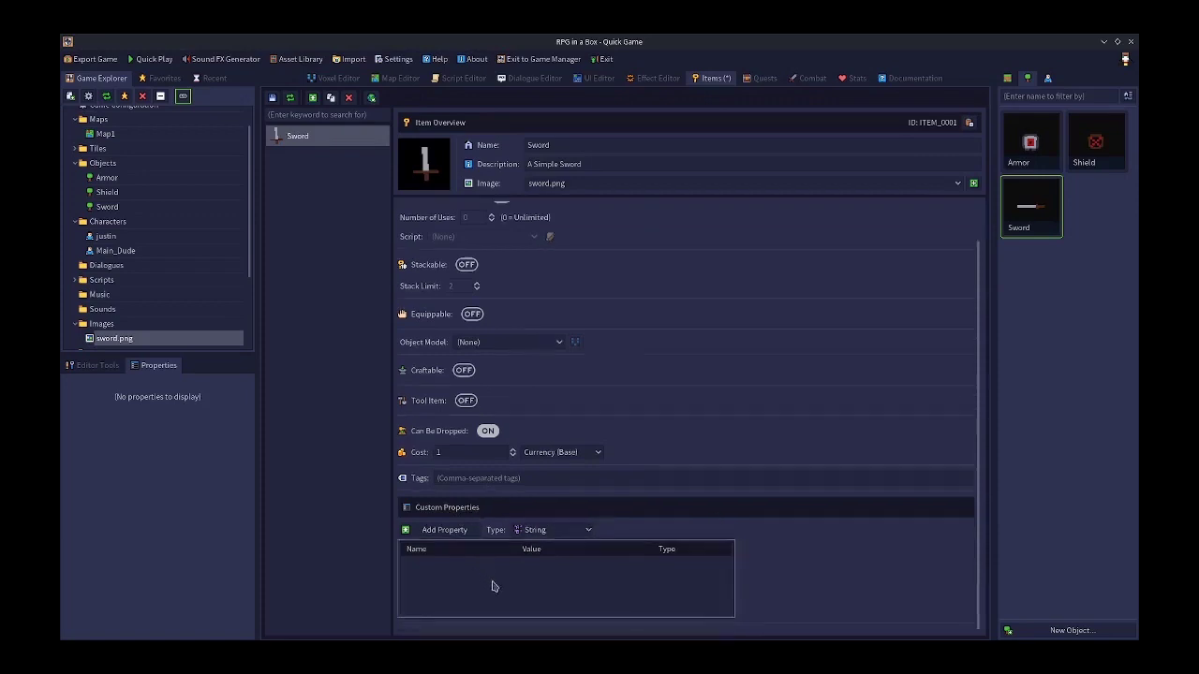
pyautogui.click(562, 531)
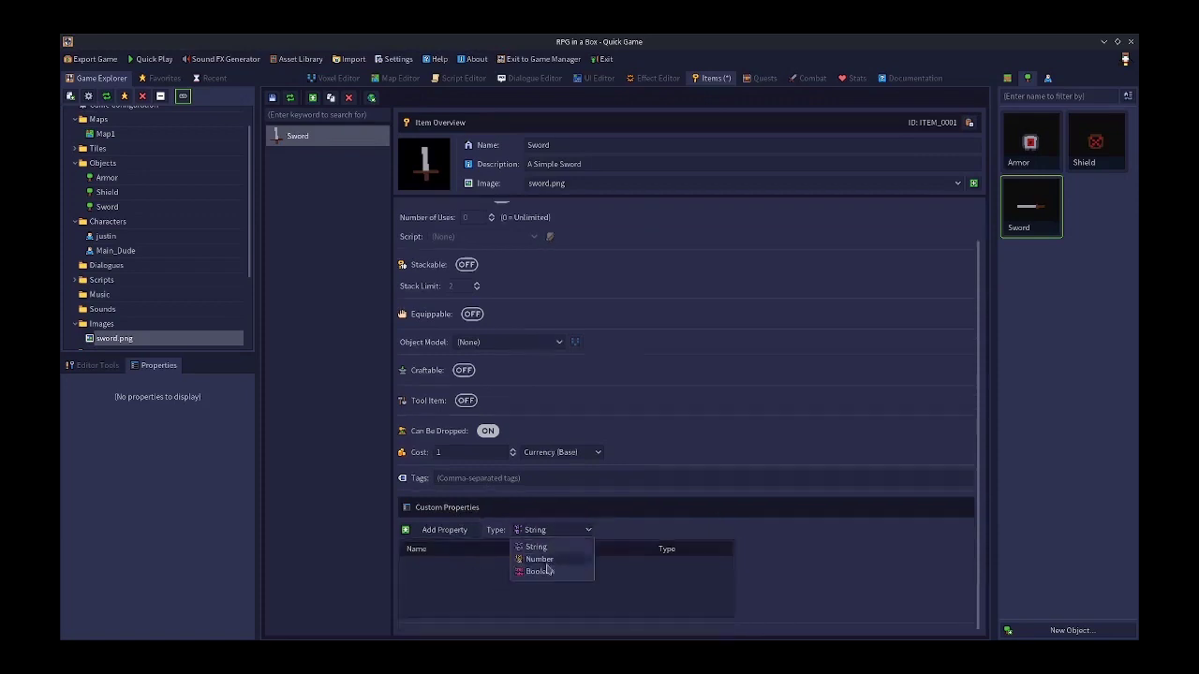
pyautogui.click(547, 559)
pyautogui.click(444, 530)
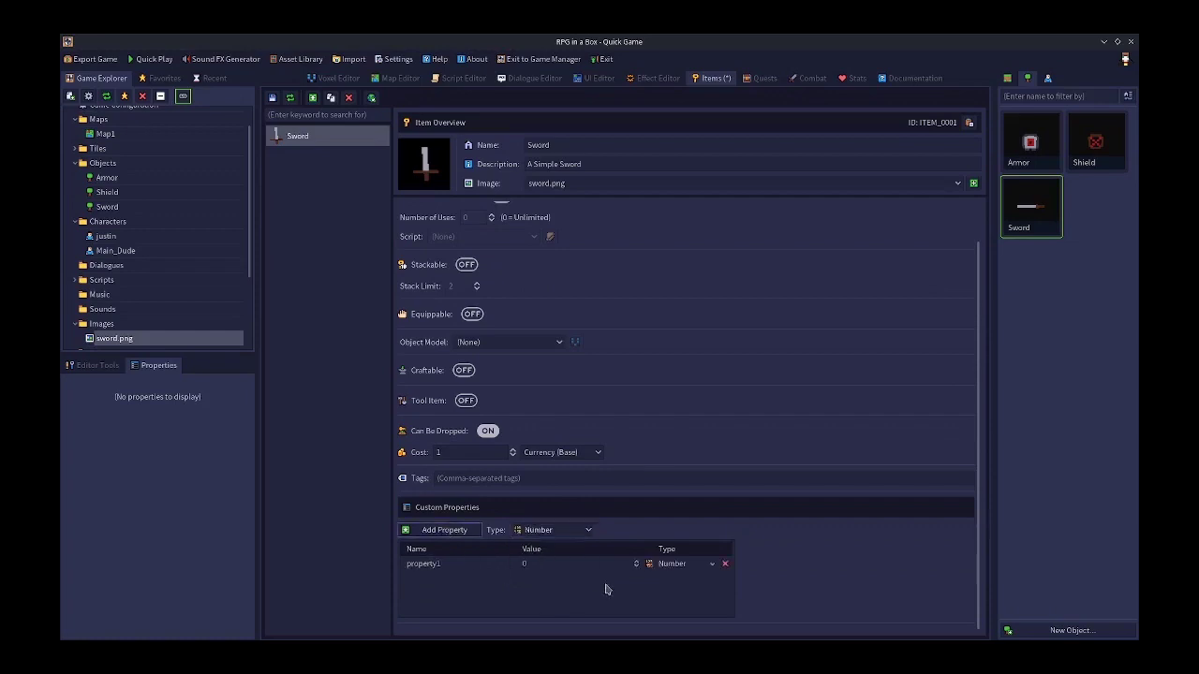
pyautogui.click(552, 563)
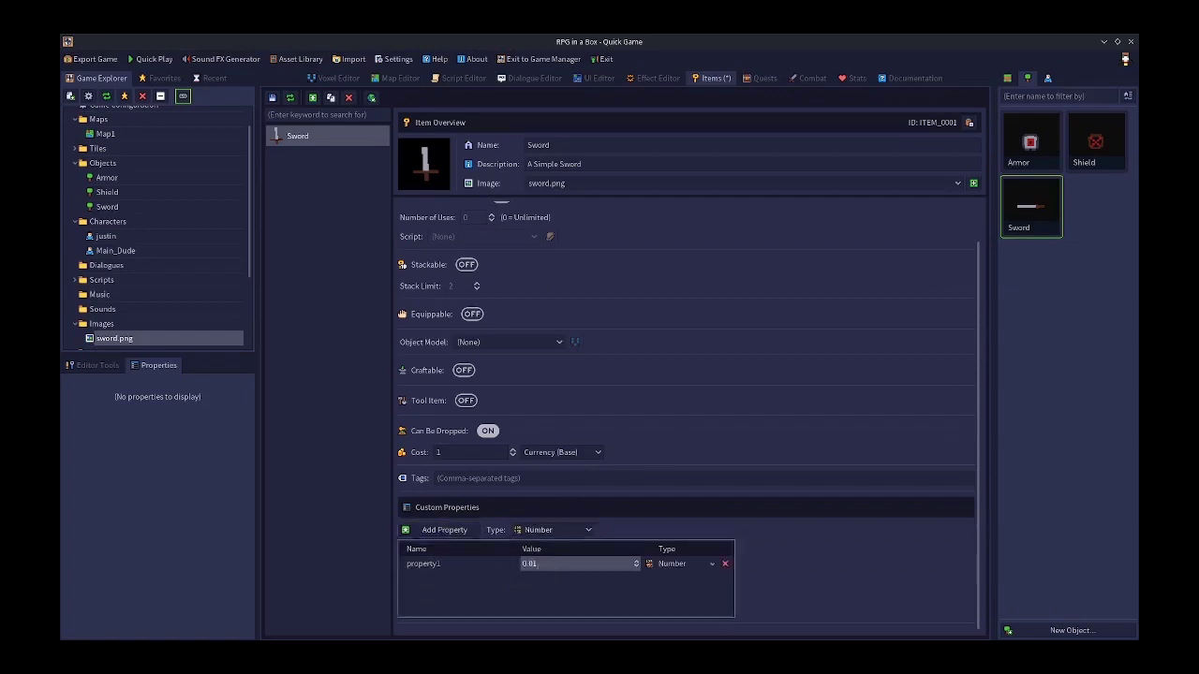
pyautogui.click(599, 568)
pyautogui.moveTo(590, 563); pyautogui.dragTo(486, 558)
pyautogui.write('100')
pyautogui.press('Return')
pyautogui.doubleClick(449, 567)
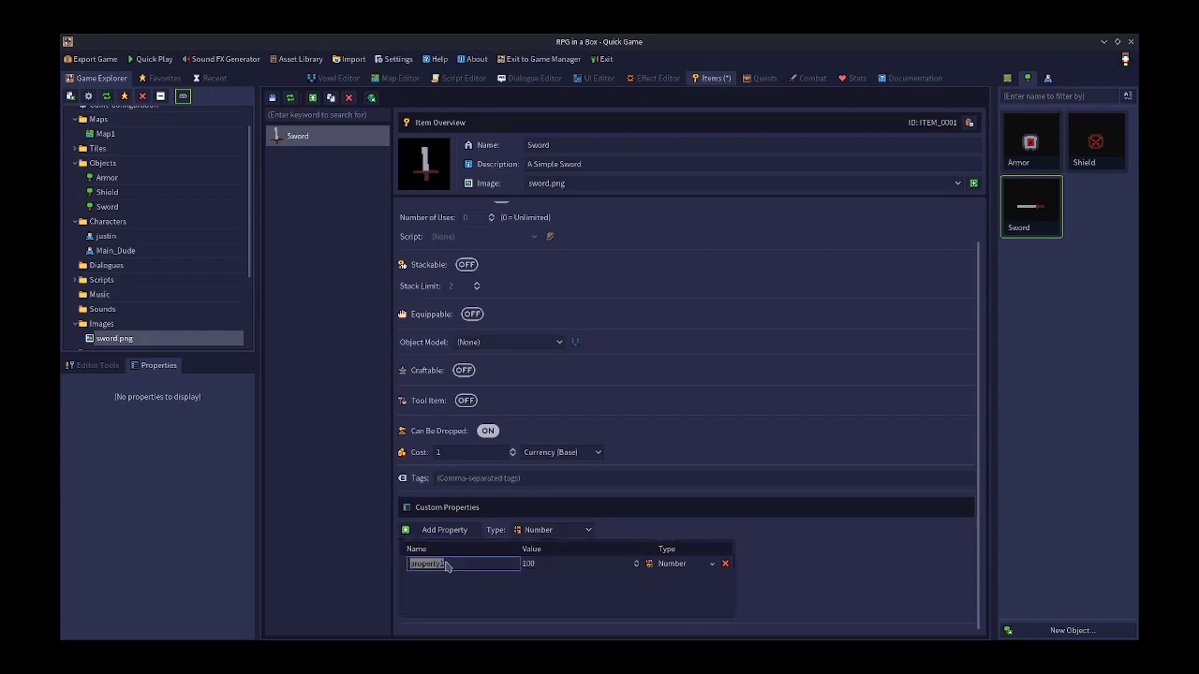
pyautogui.write('Durability')
pyautogui.press('Return')
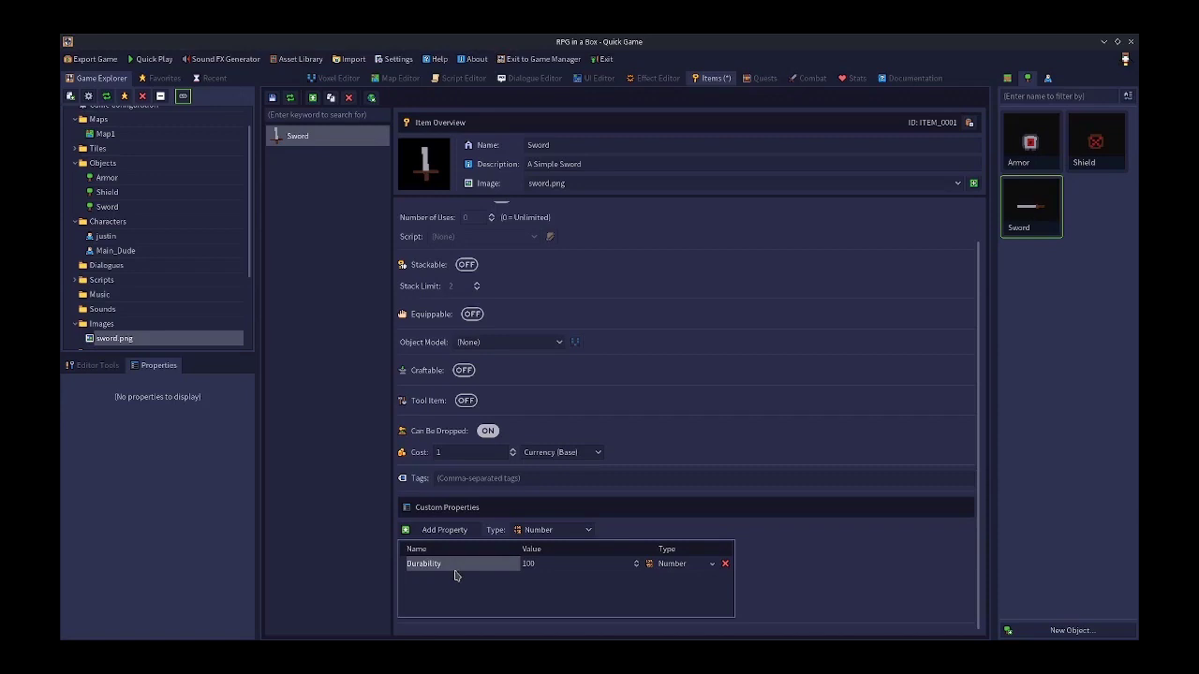
pyautogui.click(541, 571)
pyautogui.write('109')
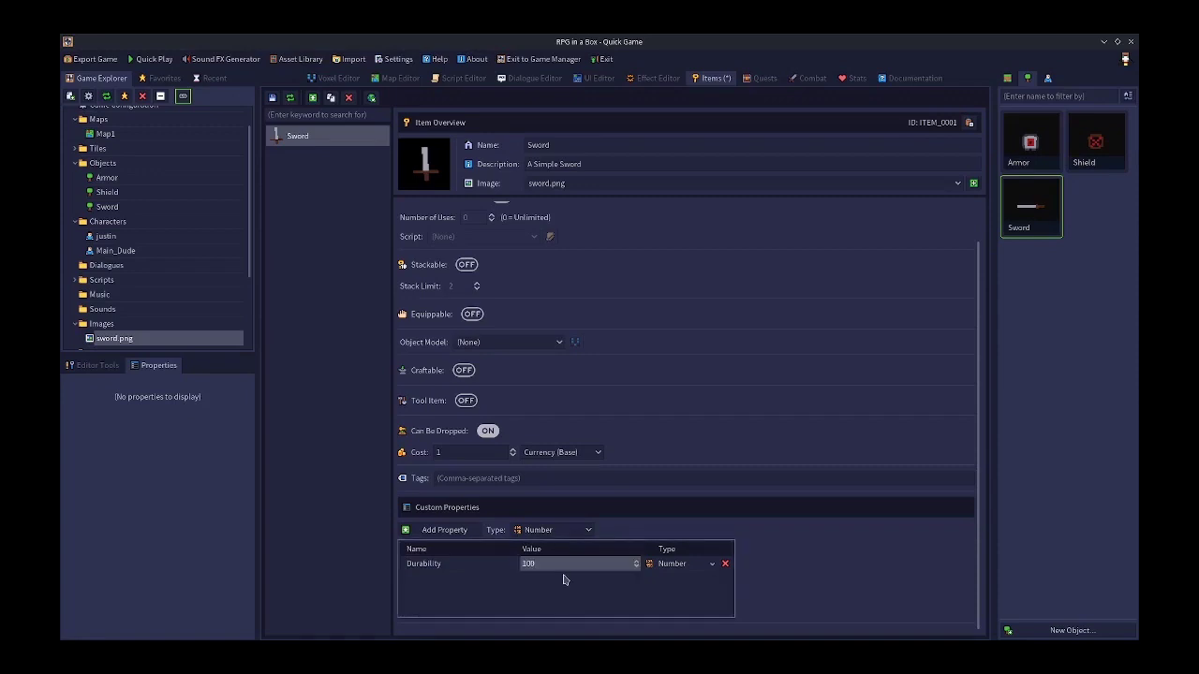
pyautogui.press('BackSpace')
pyautogui.write('0')
pyautogui.click(725, 563)
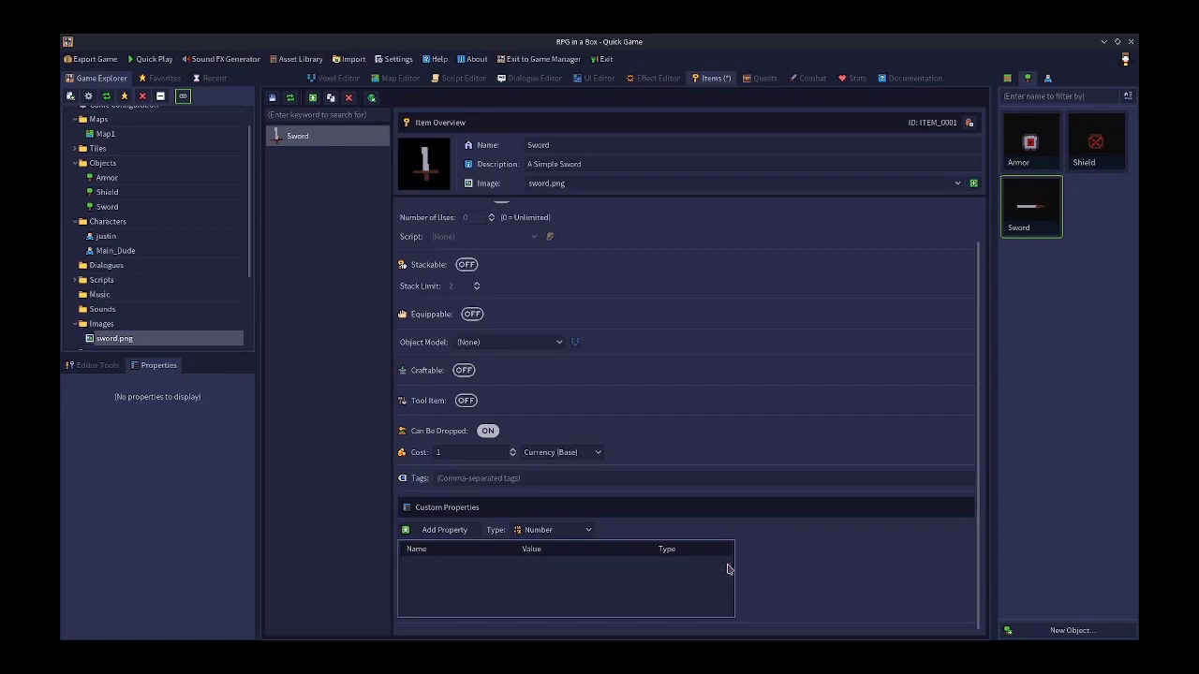
pyautogui.moveTo(978, 487); pyautogui.dragTo(982, 382)
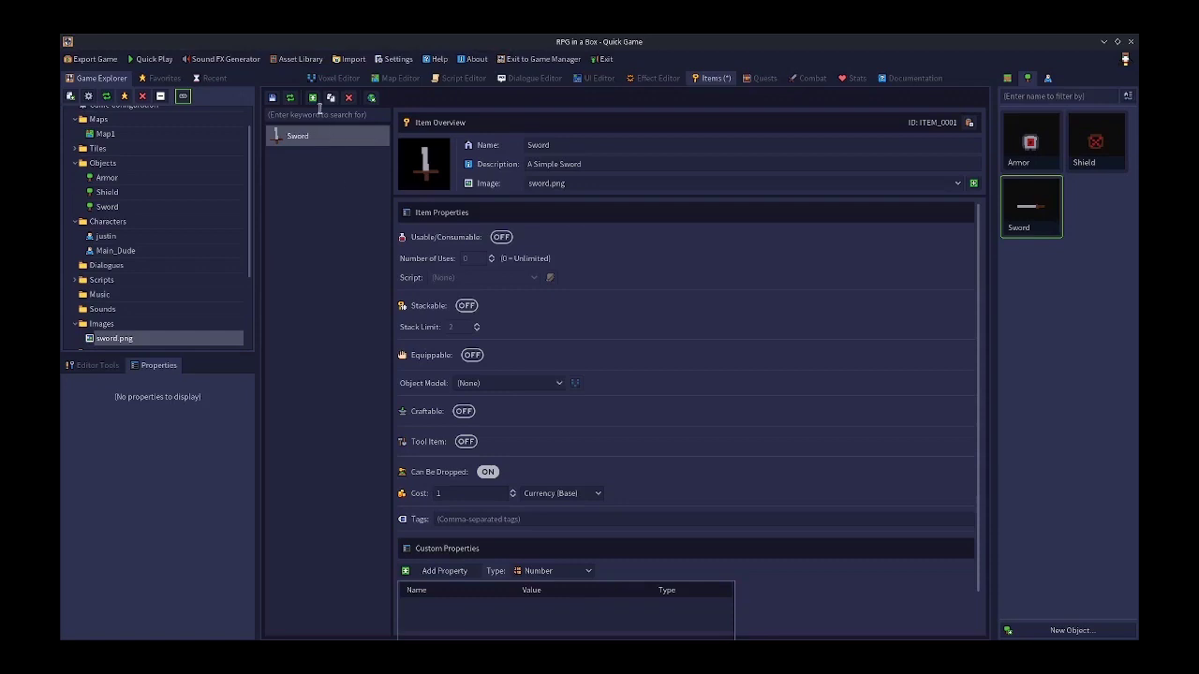
# Set the Sword item's Object Model to the Sword object, briefly checking it in the Voxel Editor
pyautogui.click(341, 80)
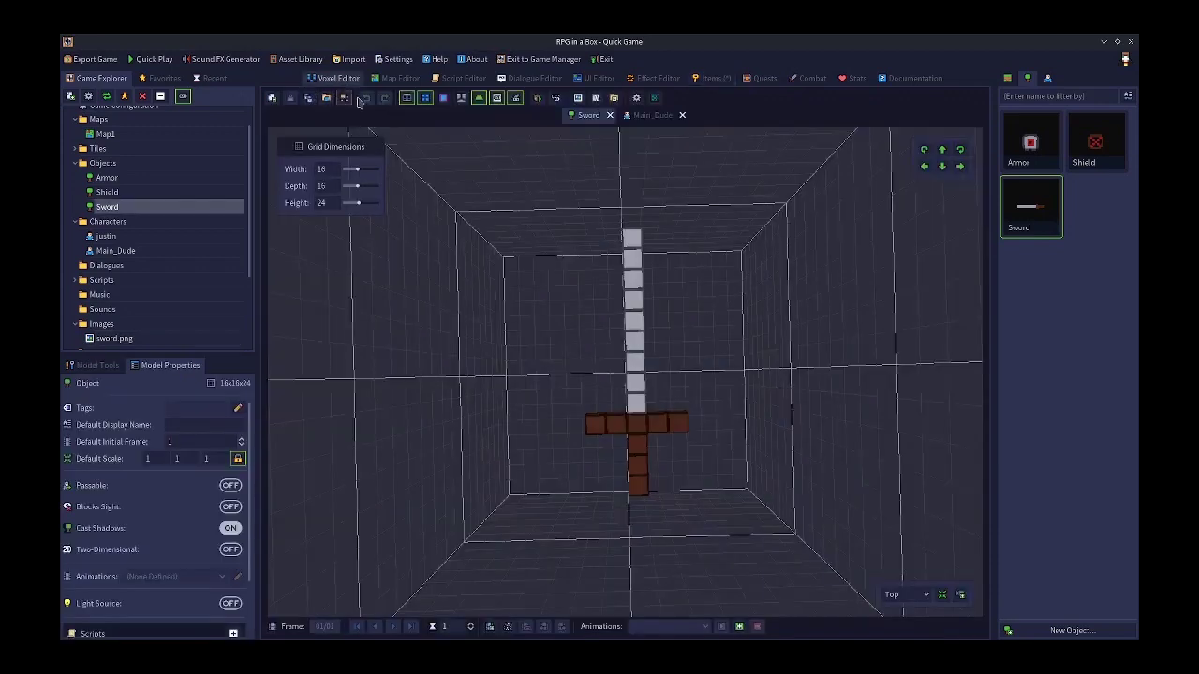
pyautogui.click(709, 78)
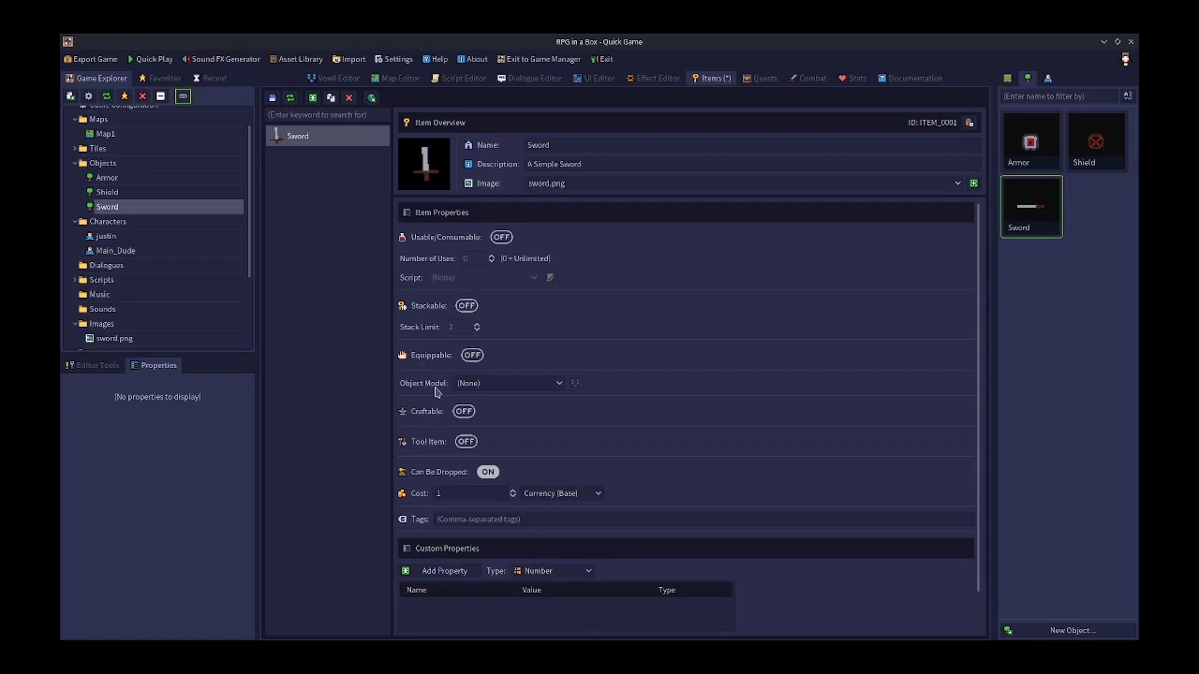
pyautogui.click(491, 390)
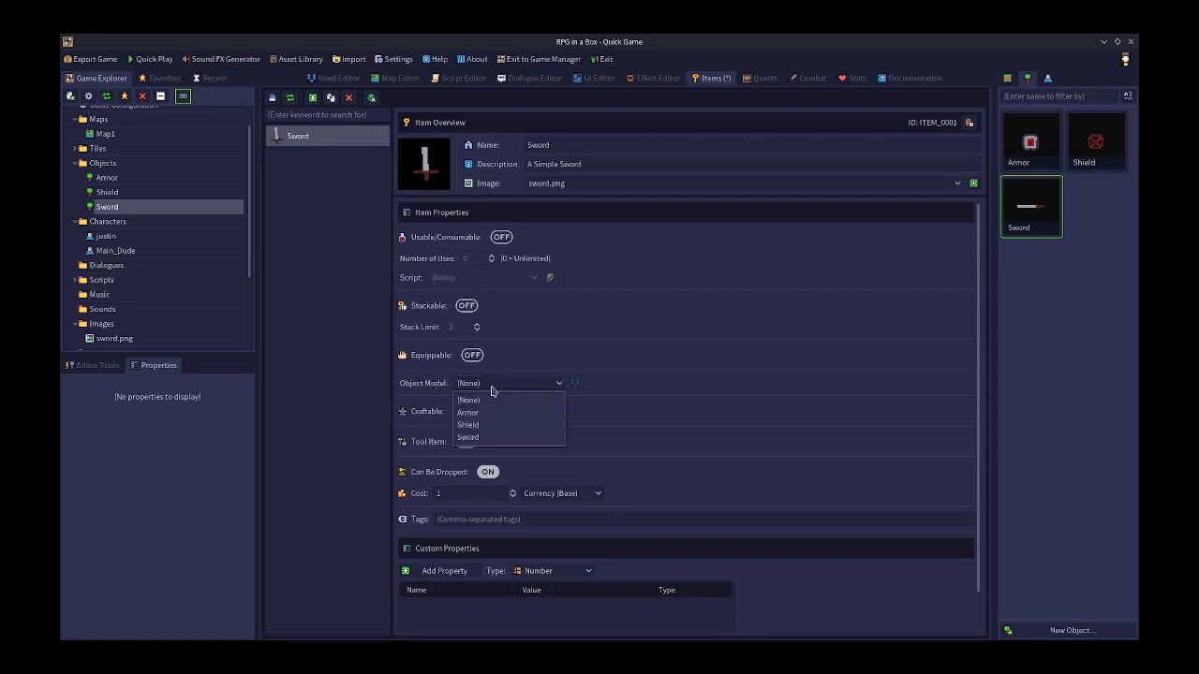
pyautogui.click(475, 437)
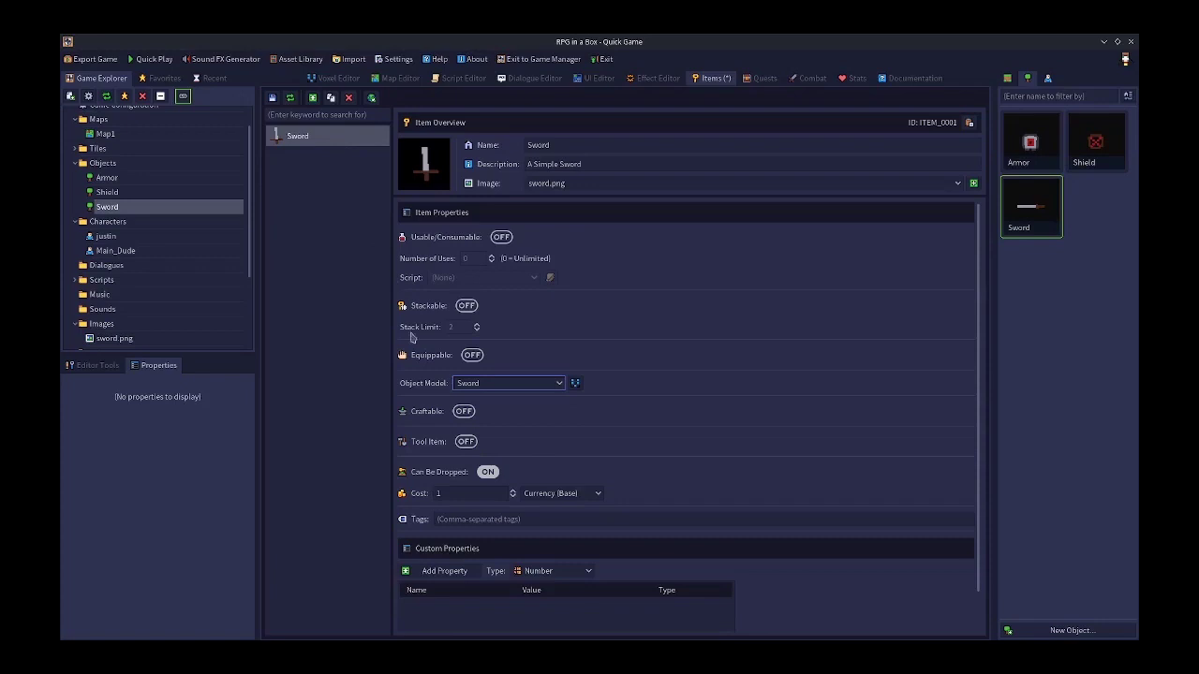
pyautogui.click(352, 80)
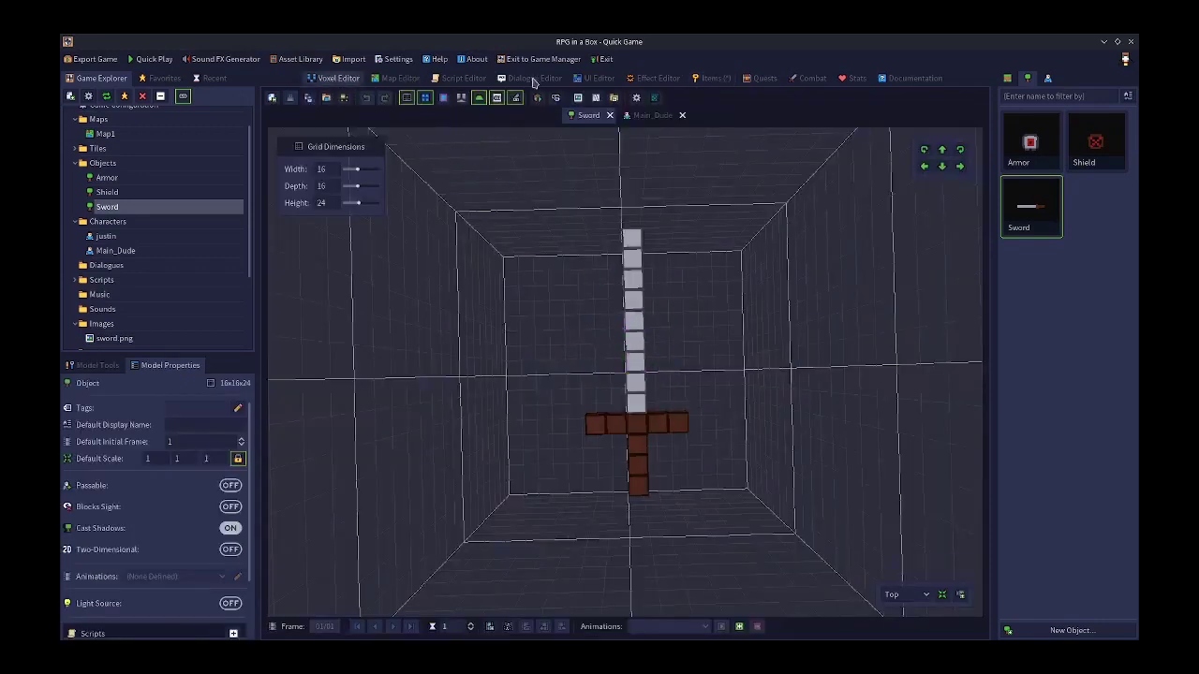
pyautogui.click(704, 83)
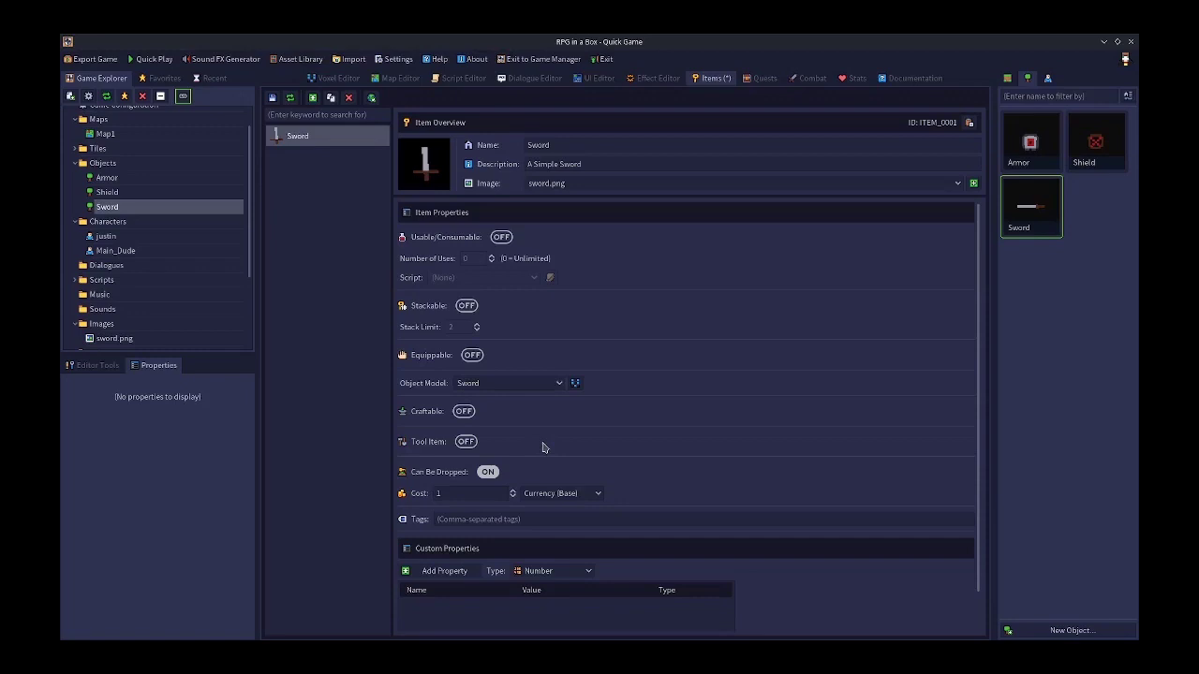
# Turn on Equippable for the Sword with a Stat Boost effect of attack +2
pyautogui.click(473, 357)
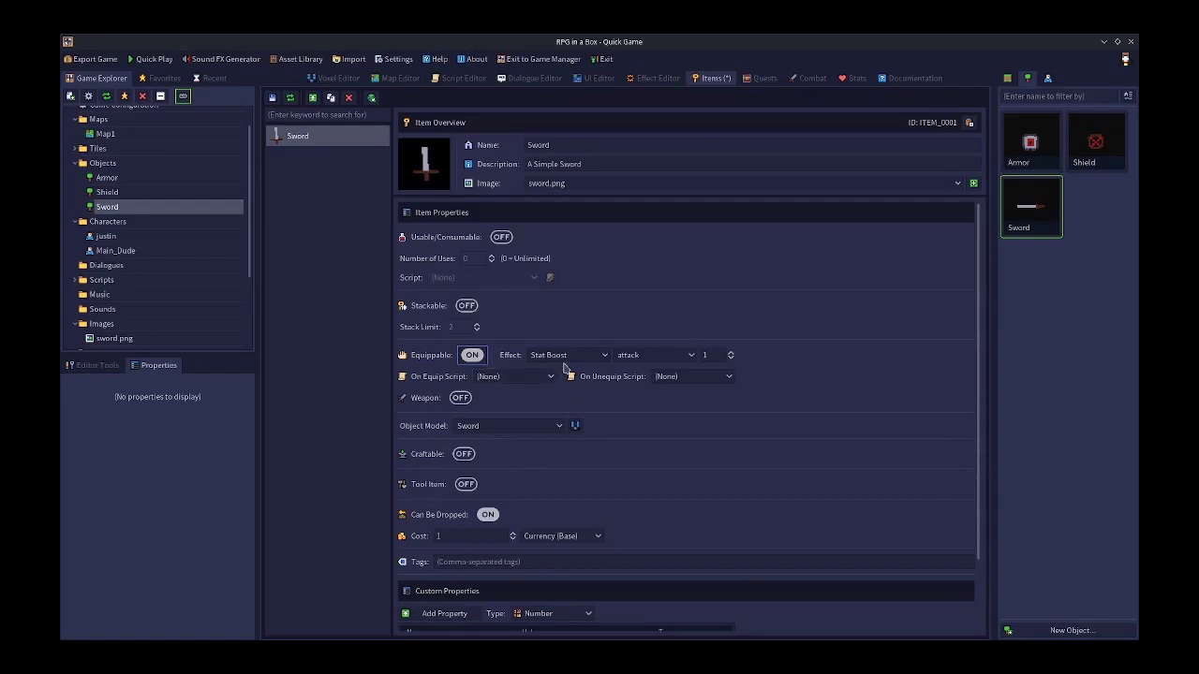
pyautogui.click(562, 357)
pyautogui.click(562, 359)
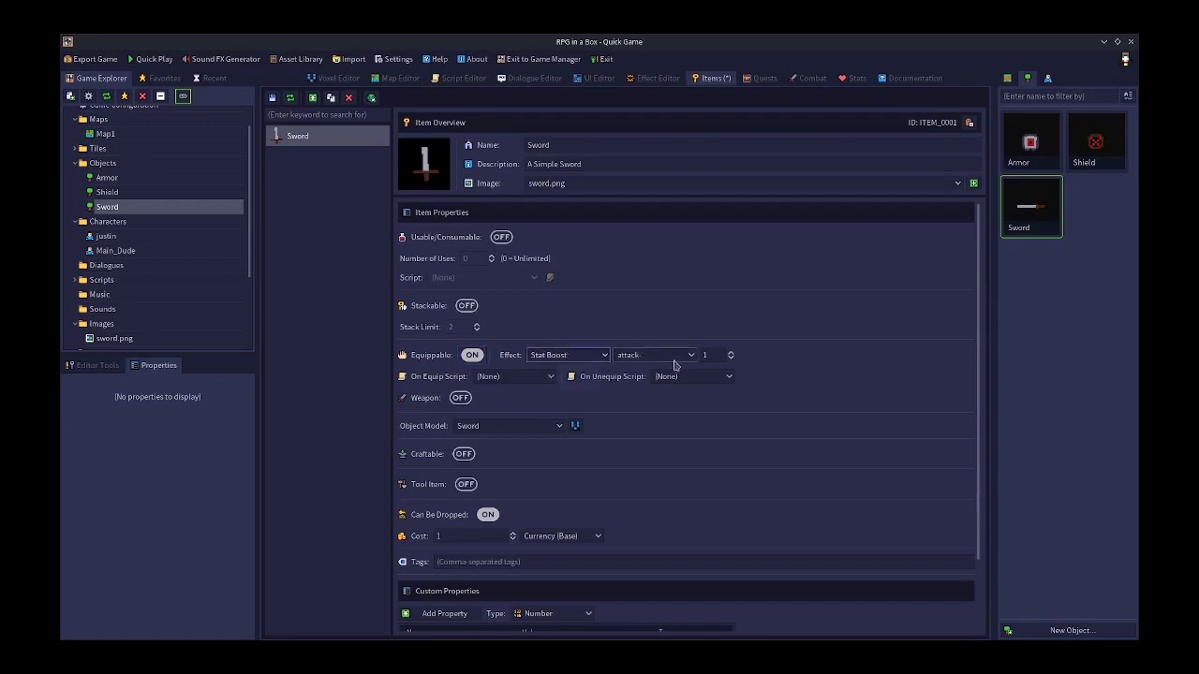
pyautogui.click(712, 357)
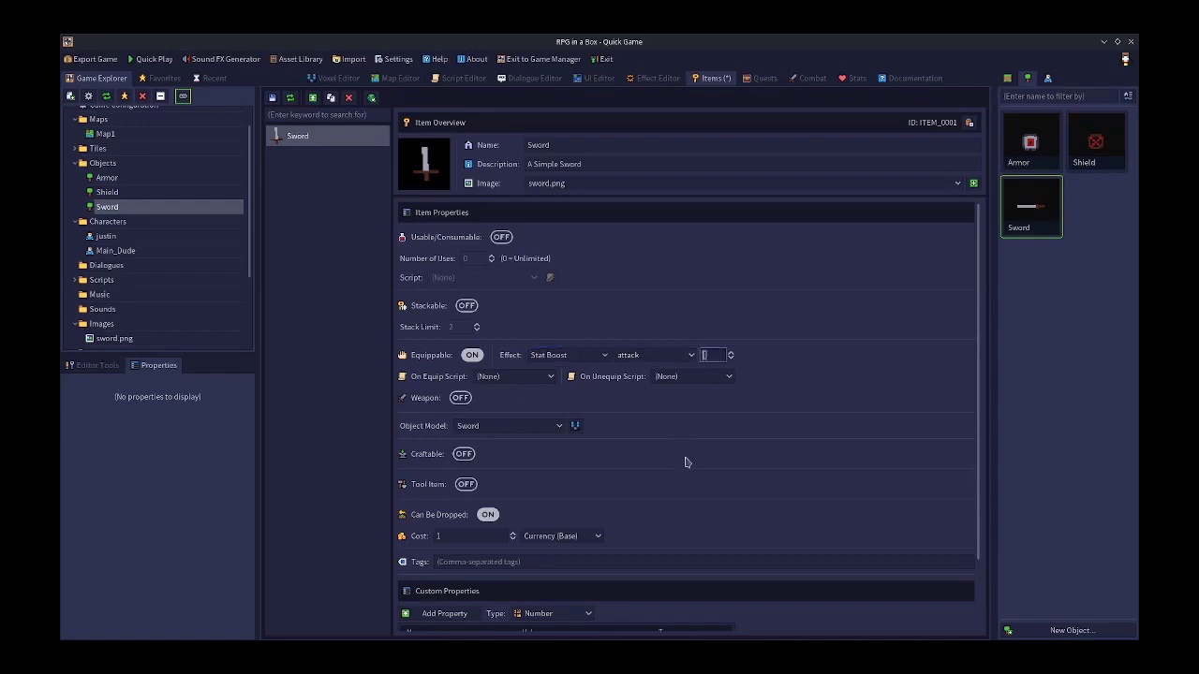
pyautogui.write('2')
pyautogui.press('BackSpace')
pyautogui.write('1')
pyautogui.press('BackSpace')
pyautogui.write('2')
# Turn on Weapon for the Sword and keep its type as Melee
pyautogui.click(459, 398)
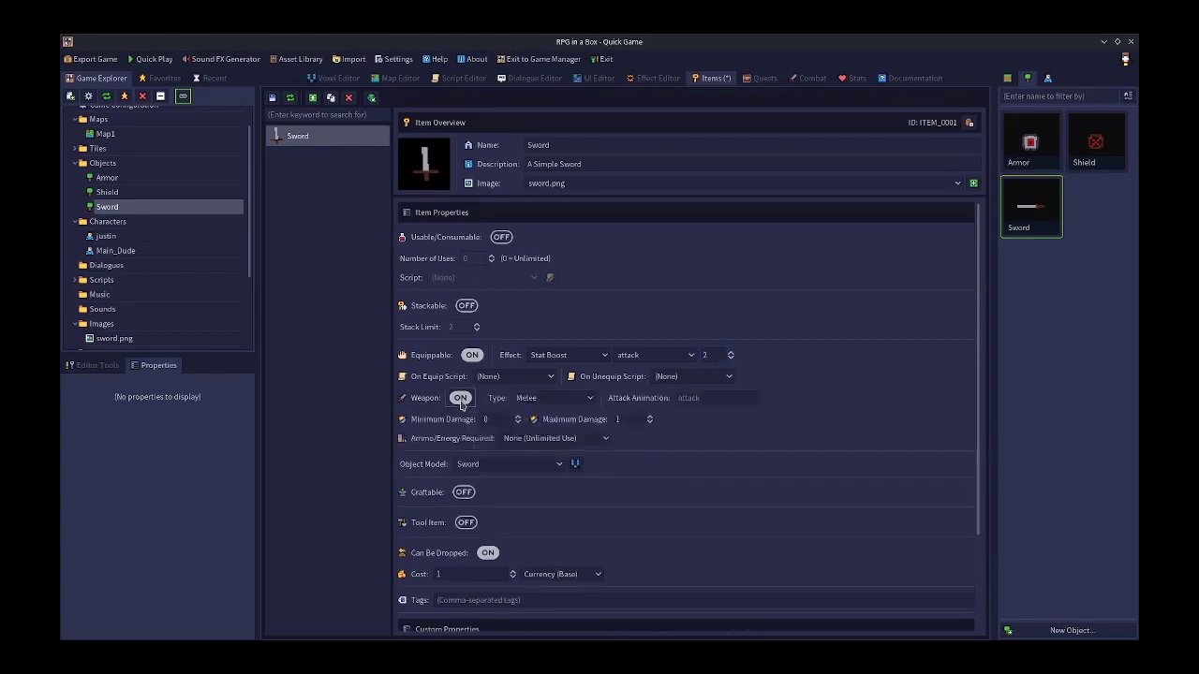
pyautogui.click(562, 401)
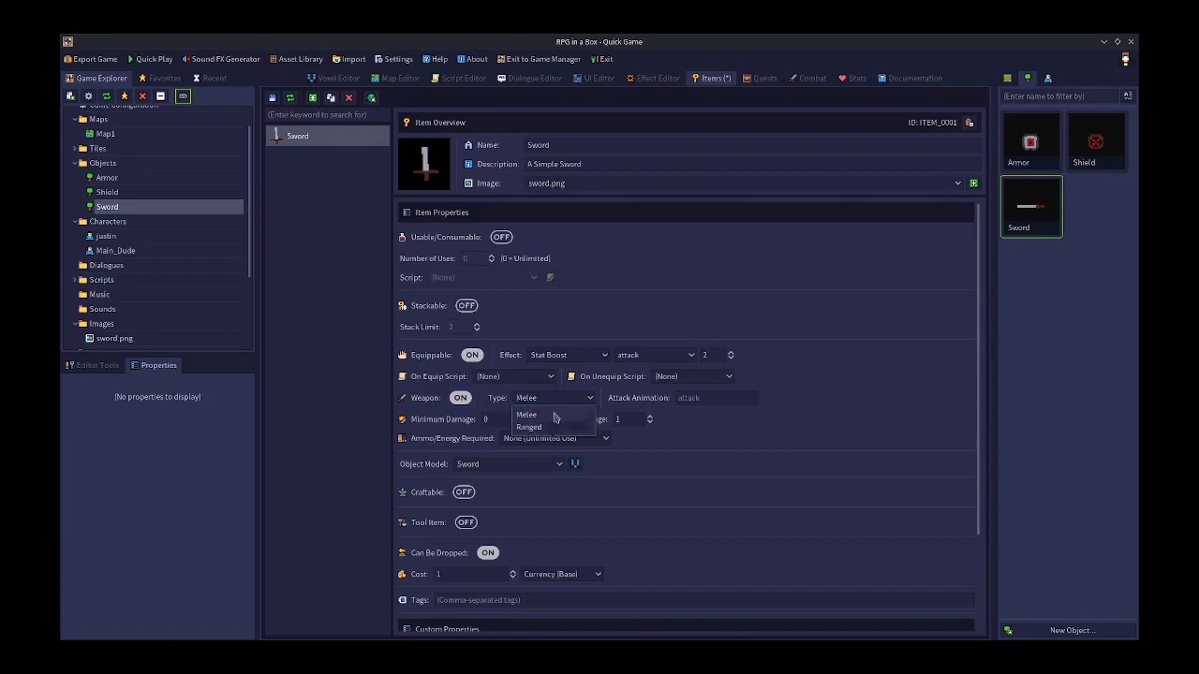
pyautogui.click(546, 416)
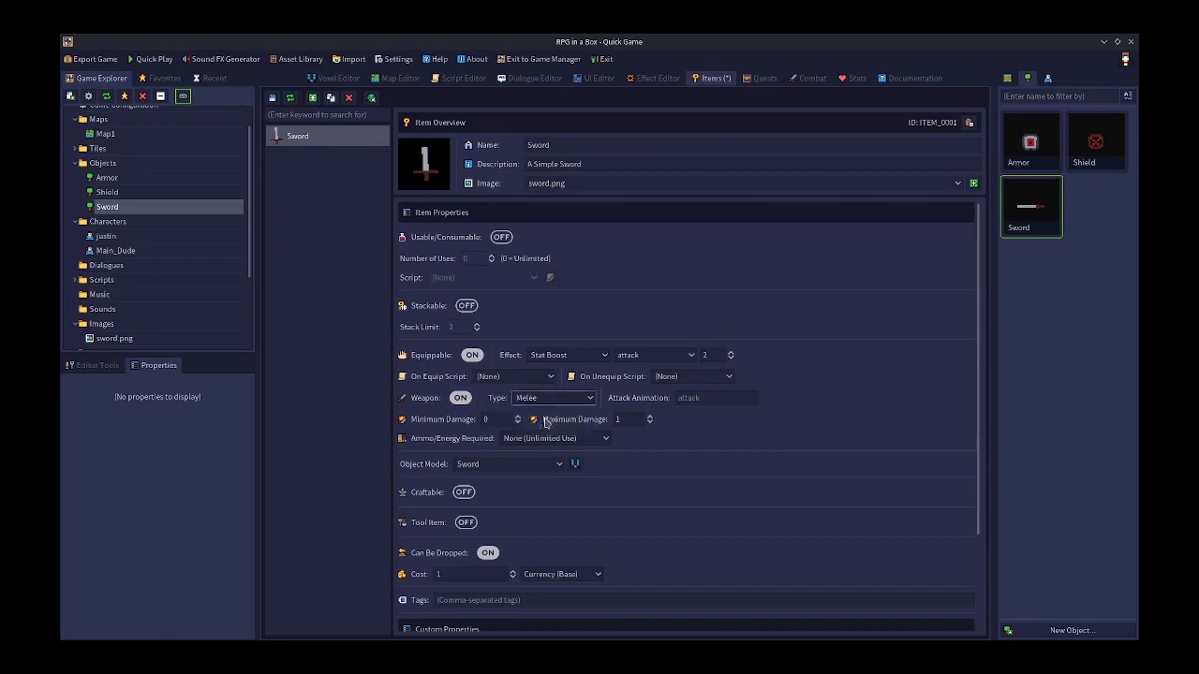
pyautogui.click(710, 397)
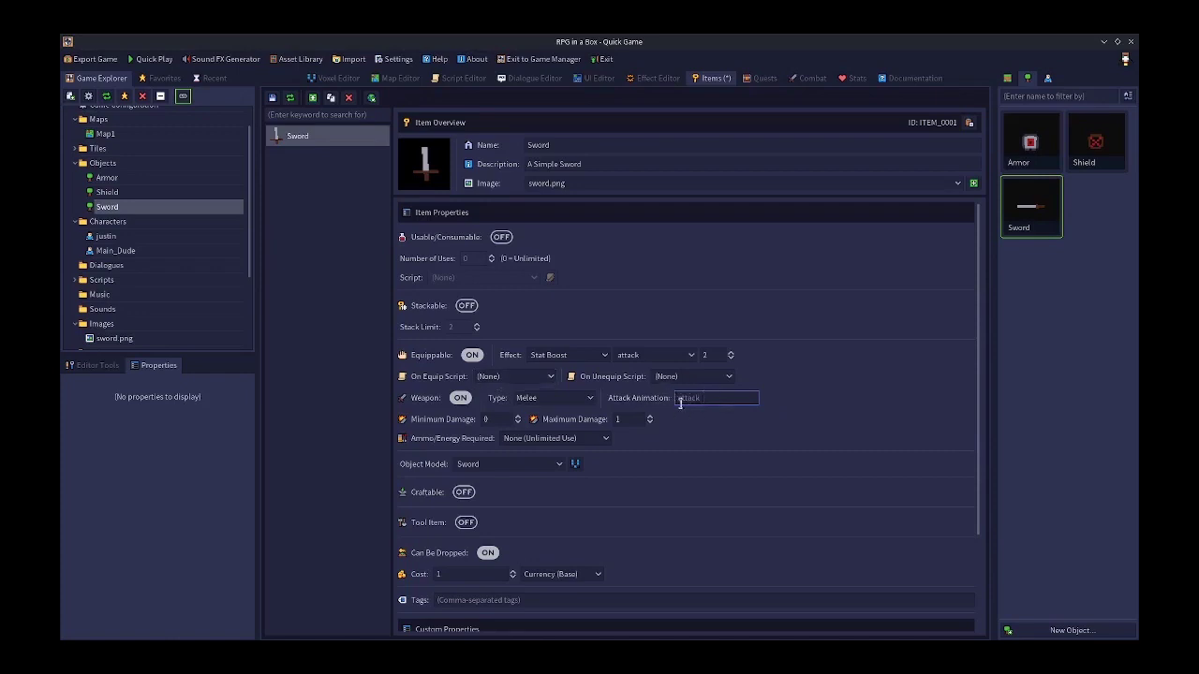
# Set damage to minimum 2 and maximum 6, with ammo requirement None (Unlimited Use)
pyautogui.click(498, 419)
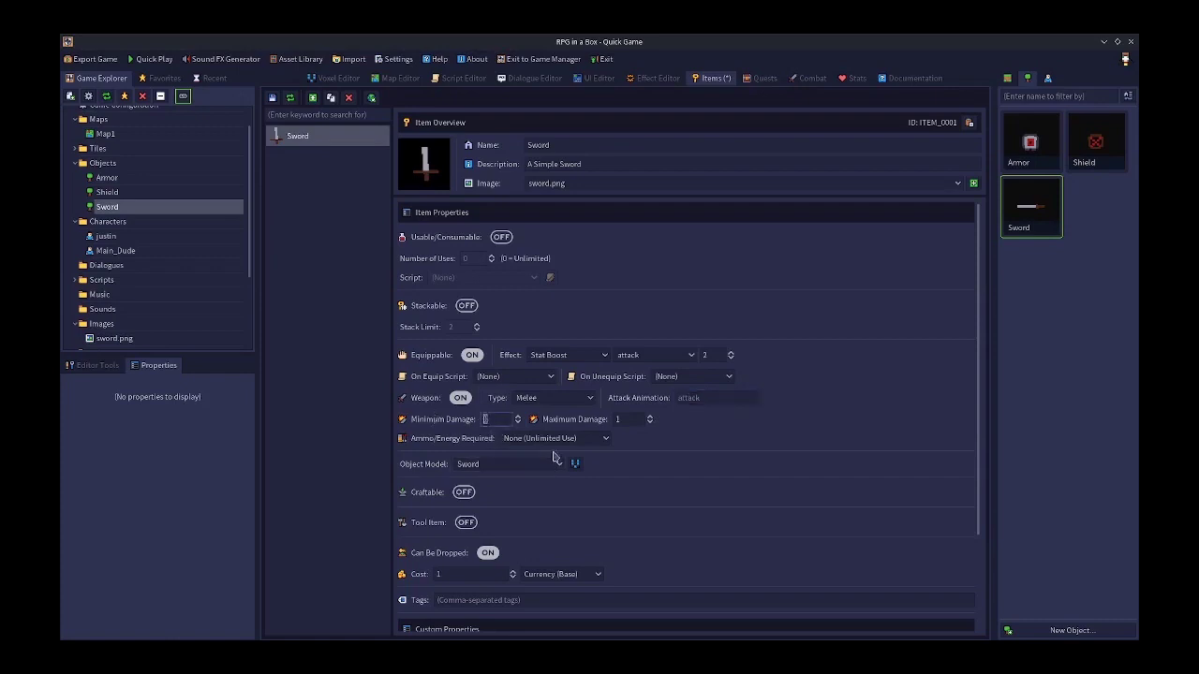
pyautogui.write('2')
pyautogui.press('Tab')
pyautogui.click(511, 443)
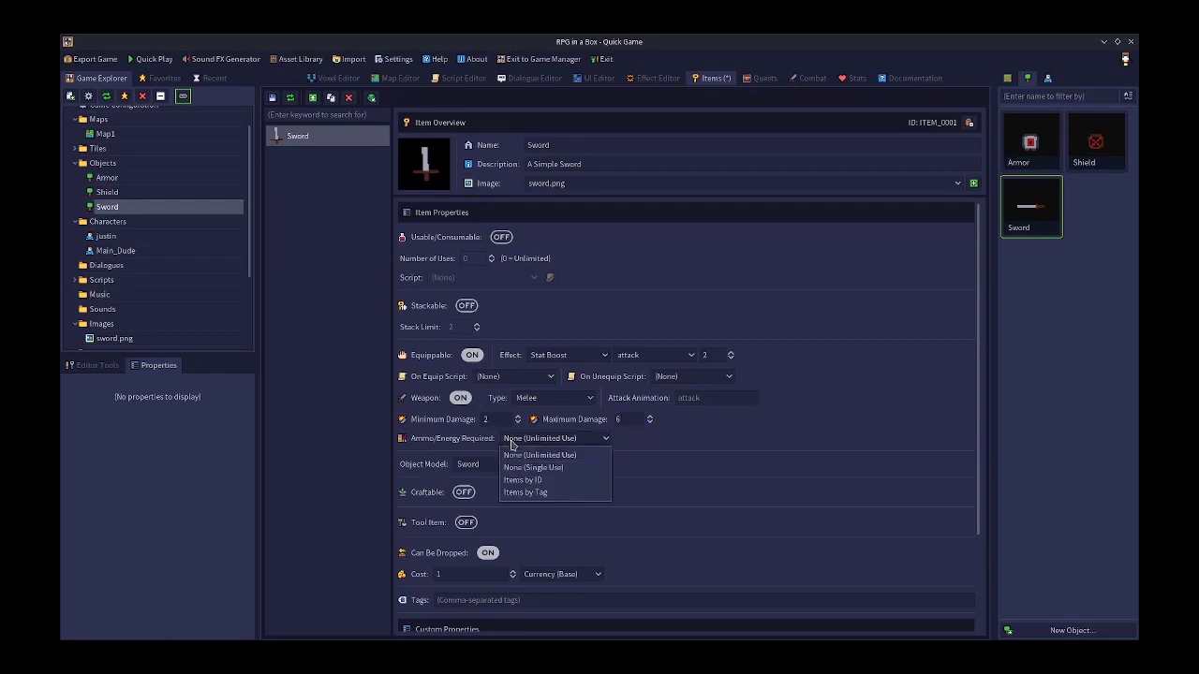
pyautogui.click(551, 466)
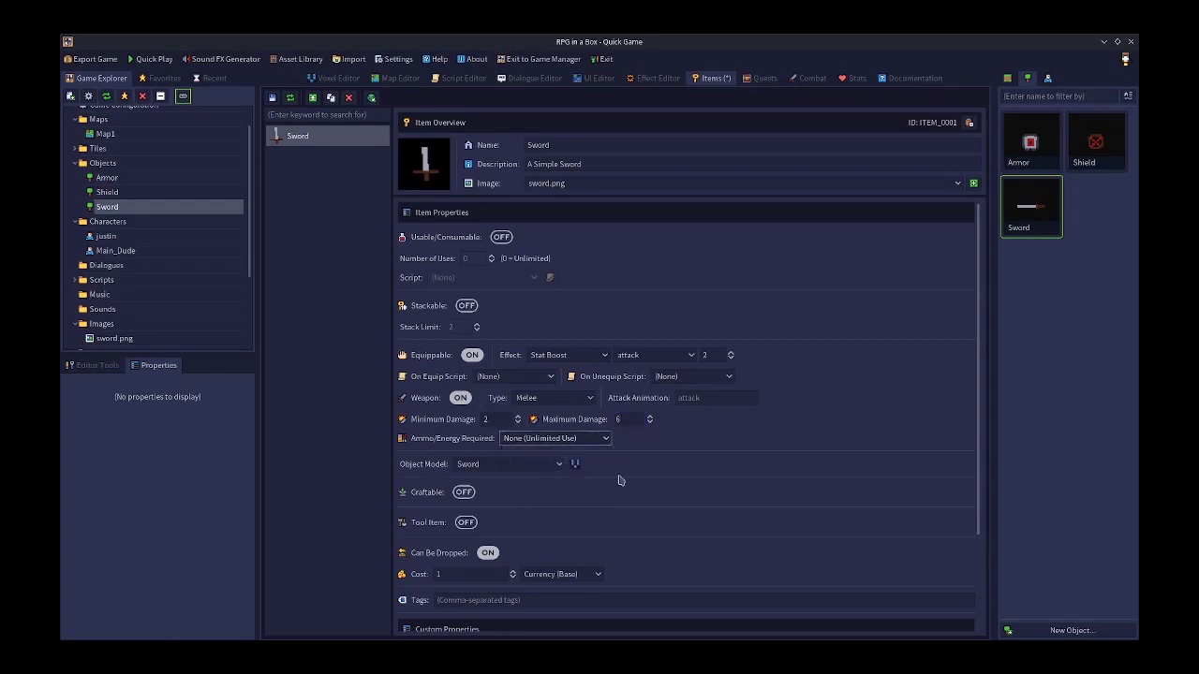
pyautogui.click(604, 442)
pyautogui.click(655, 456)
# Create a new item named Shield with the description 'A Small Shield'
pyautogui.click(313, 98)
pyautogui.click(548, 145)
pyautogui.write('Shield')
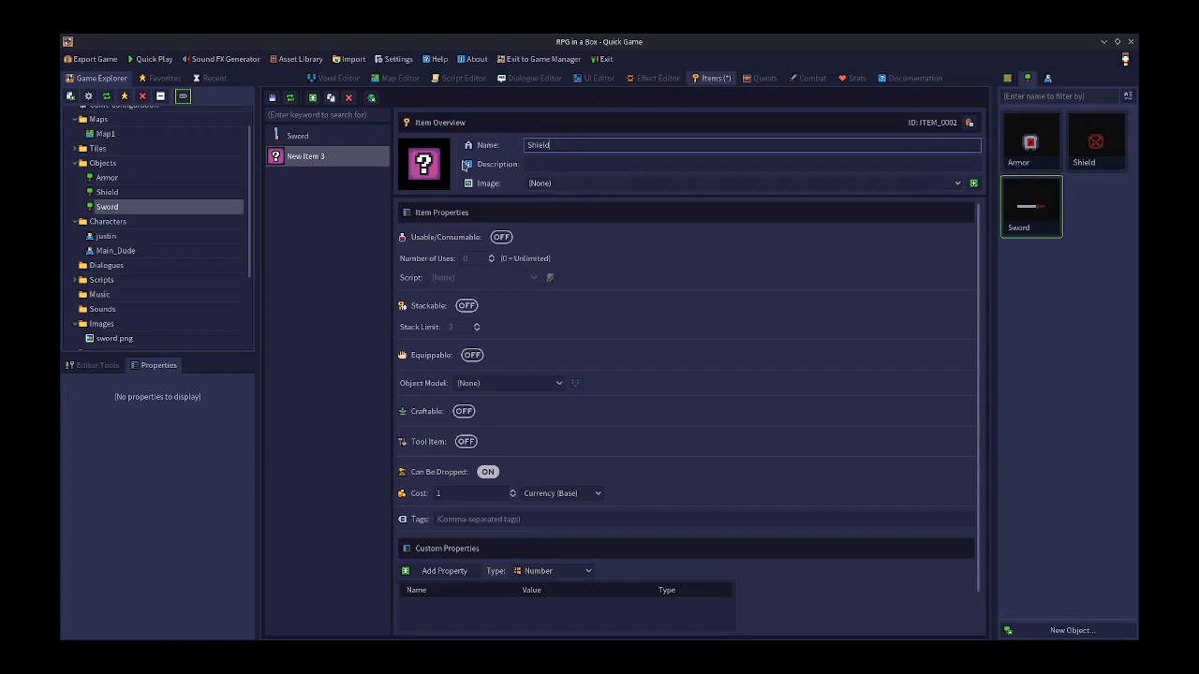
pyautogui.click(589, 163)
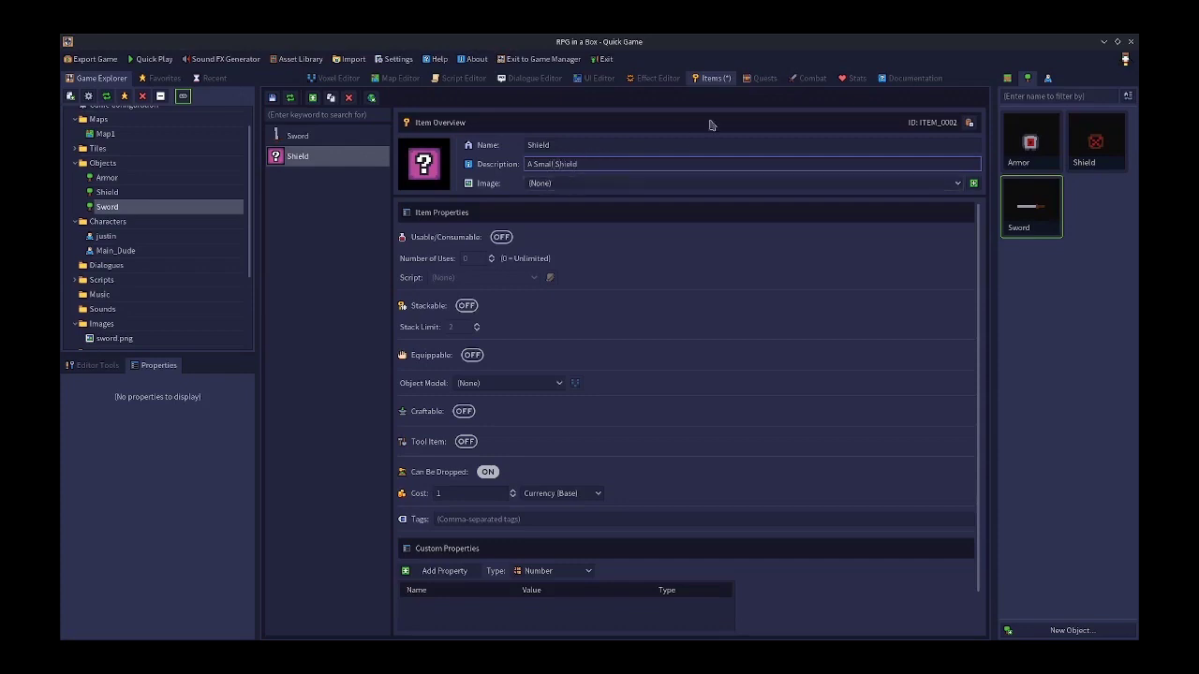
# Capture the Shield model as shield.png and set it as the item's image
pyautogui.doubleClick(1096, 142)
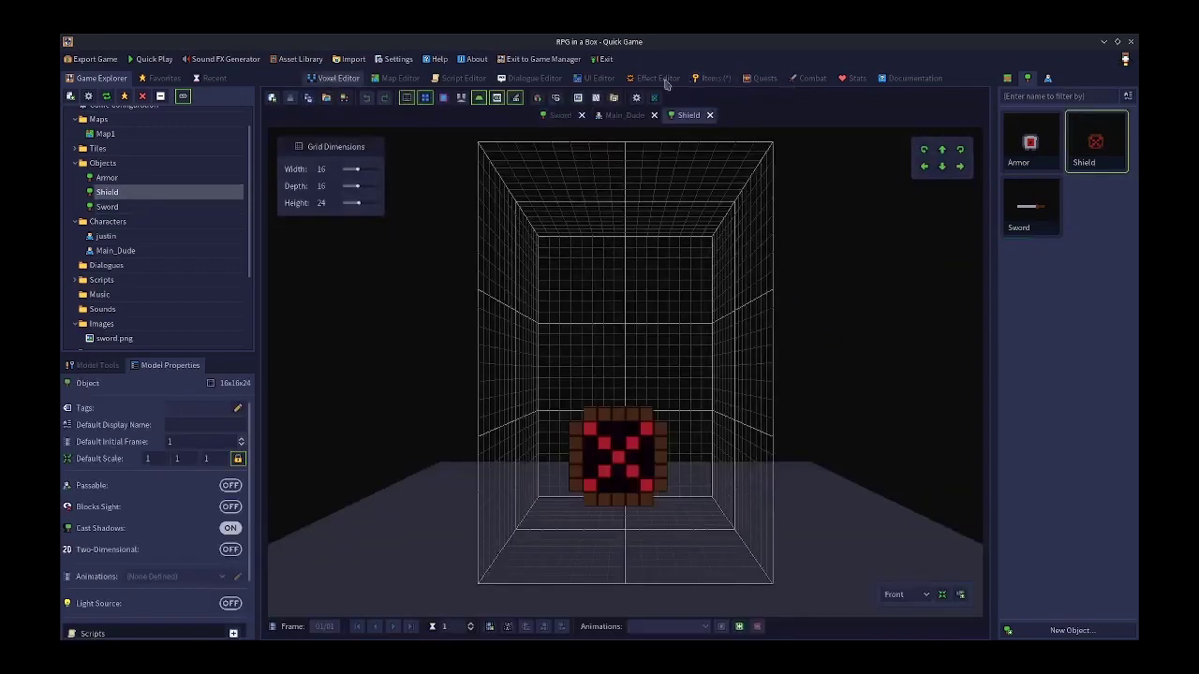
pyautogui.click(614, 99)
pyautogui.moveTo(613, 356); pyautogui.dragTo(639, 444)
pyautogui.click(684, 610)
pyautogui.write('shield')
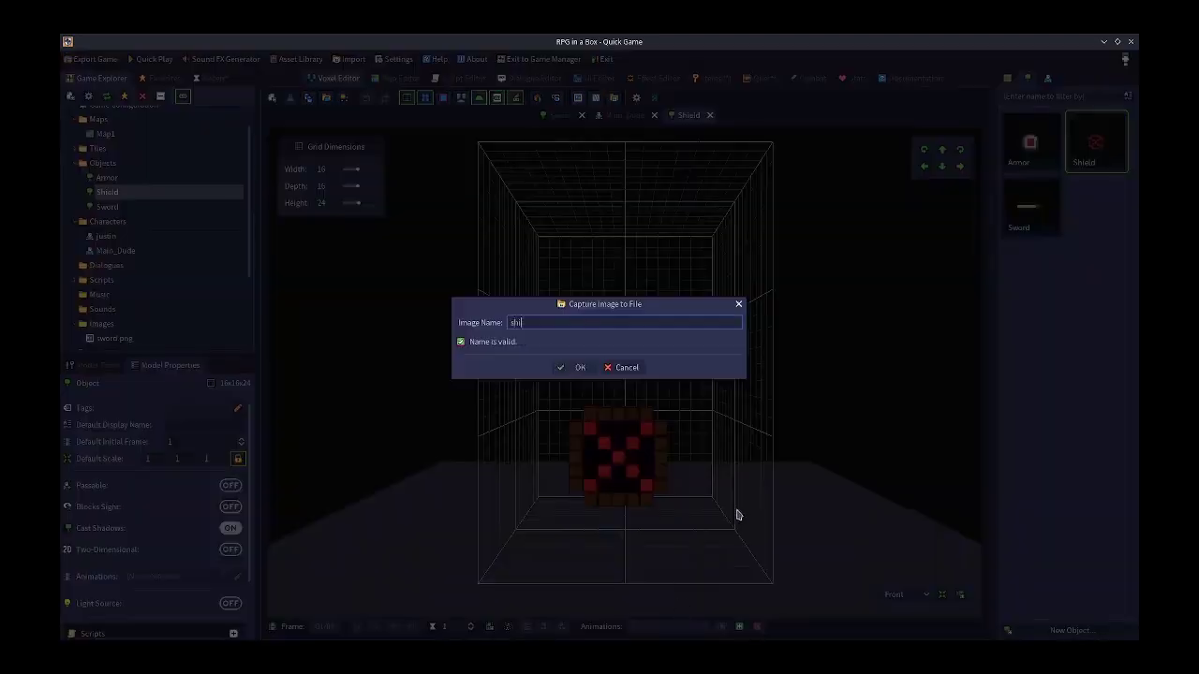
pyautogui.press('Return')
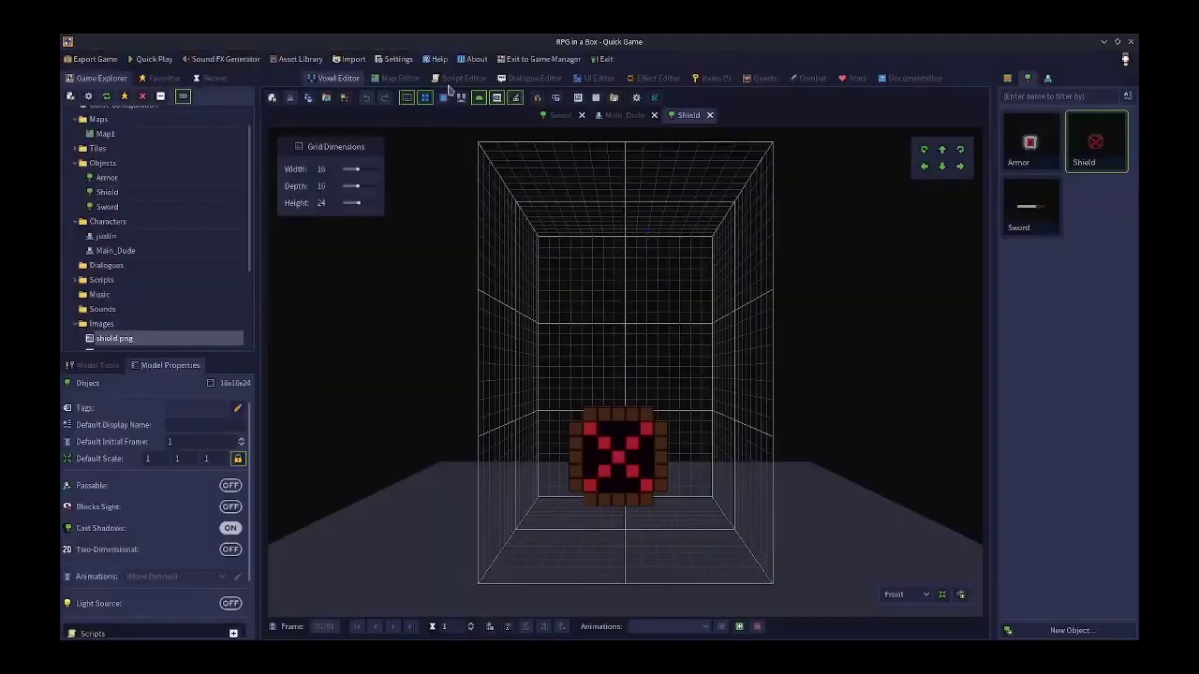
pyautogui.click(714, 80)
pyautogui.click(559, 187)
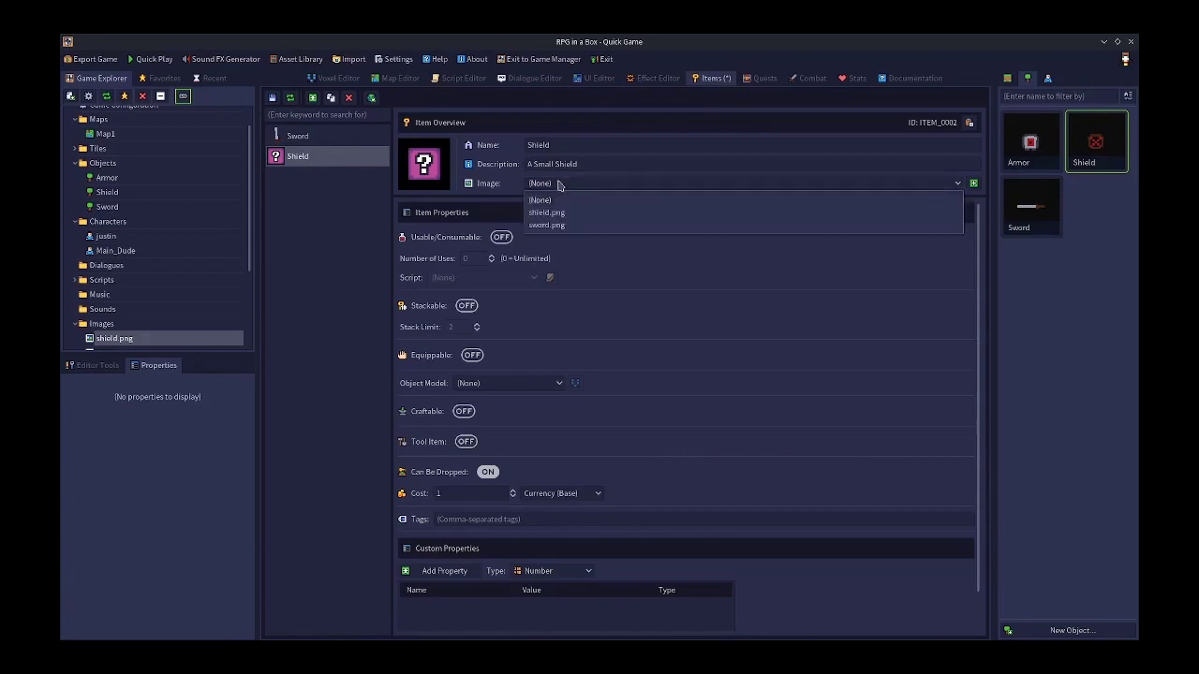
pyautogui.click(549, 212)
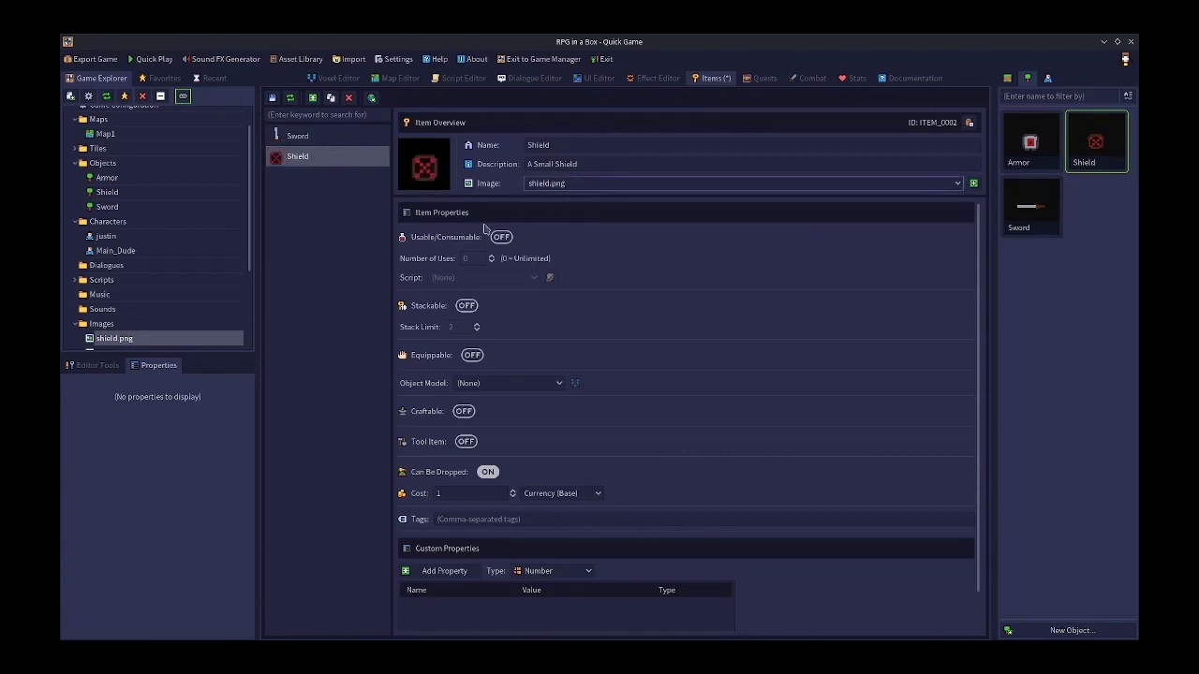
# Make the Shield equippable with a defense boost of 3 and the Shield object model, then save
pyautogui.click(472, 355)
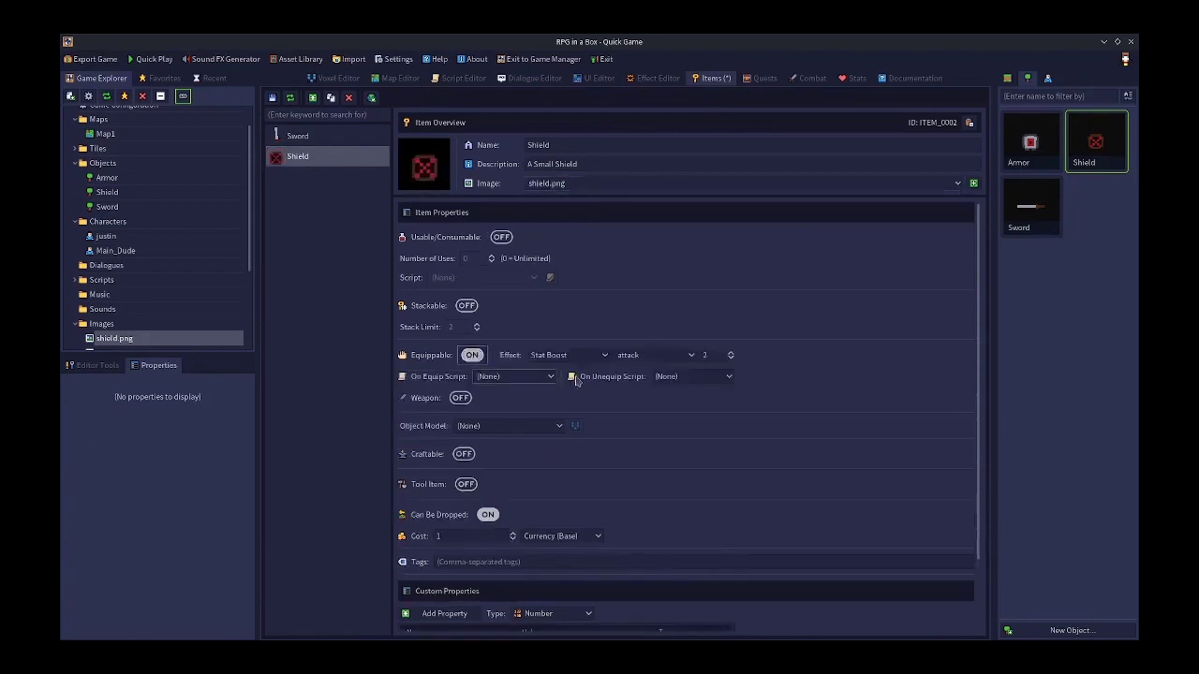
pyautogui.click(649, 364)
pyautogui.click(642, 382)
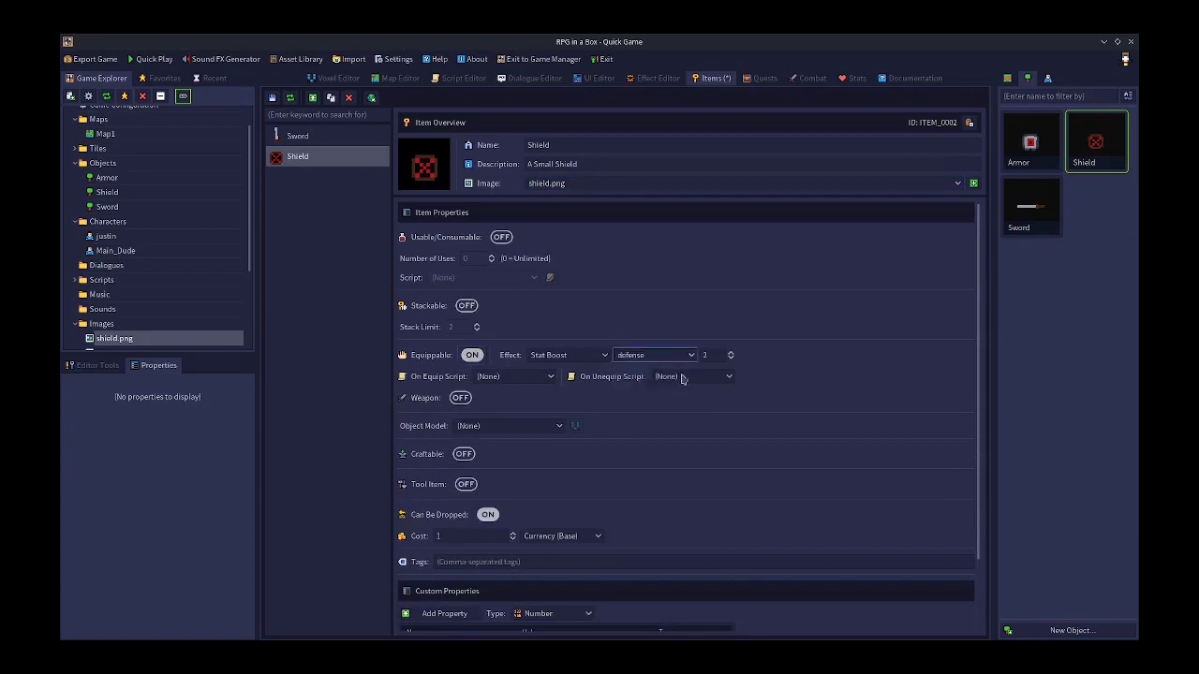
pyautogui.click(713, 355)
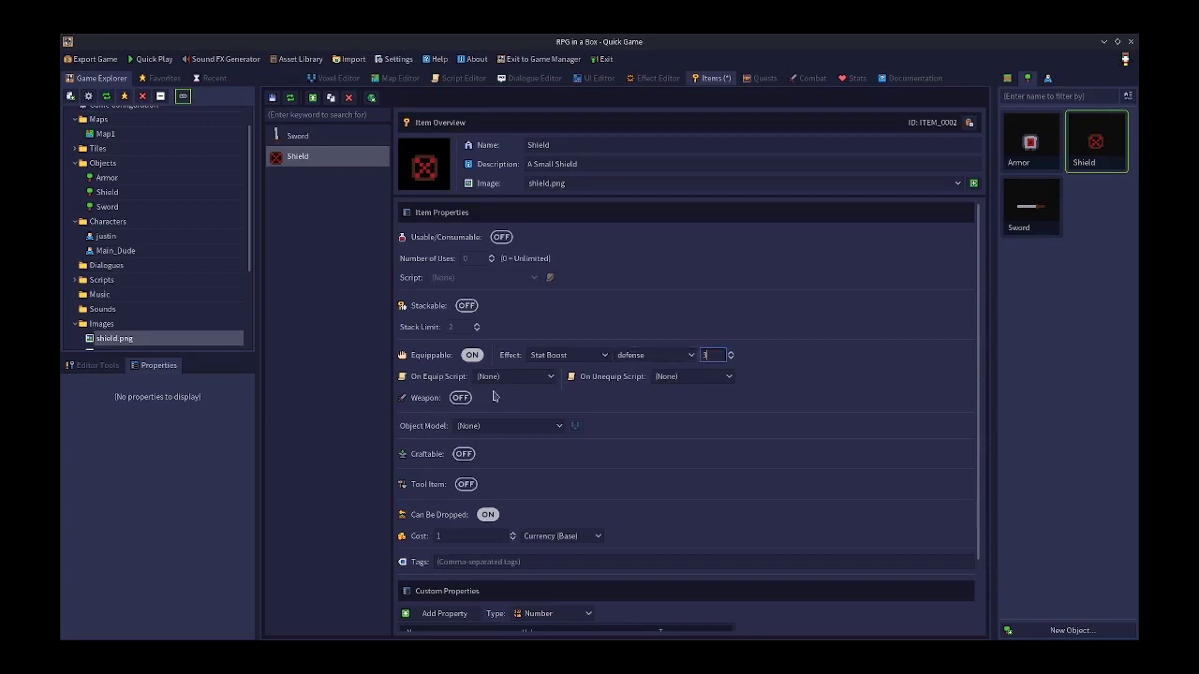
pyautogui.click(479, 427)
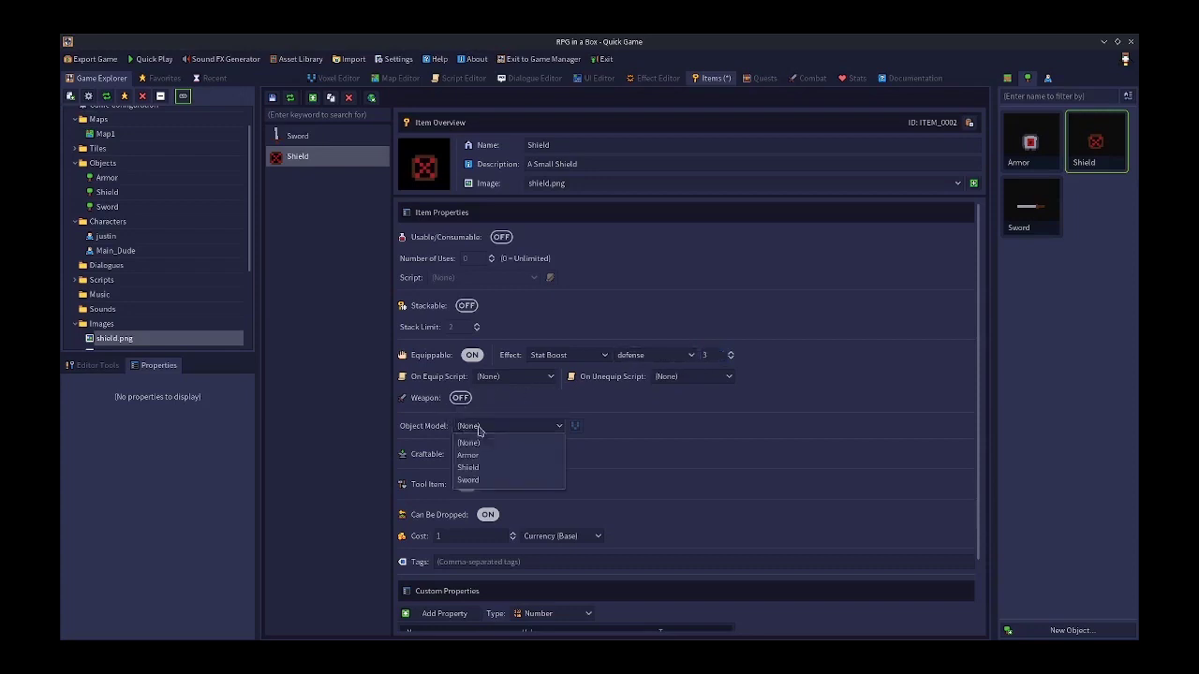
pyautogui.click(475, 469)
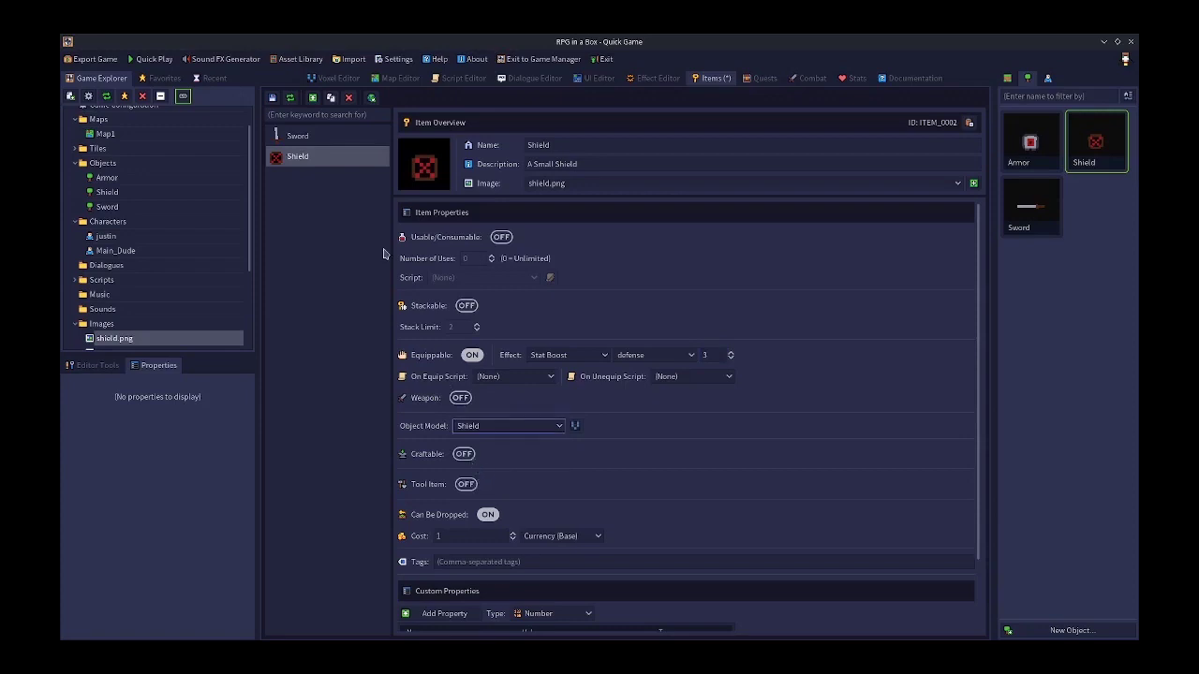
pyautogui.click(272, 98)
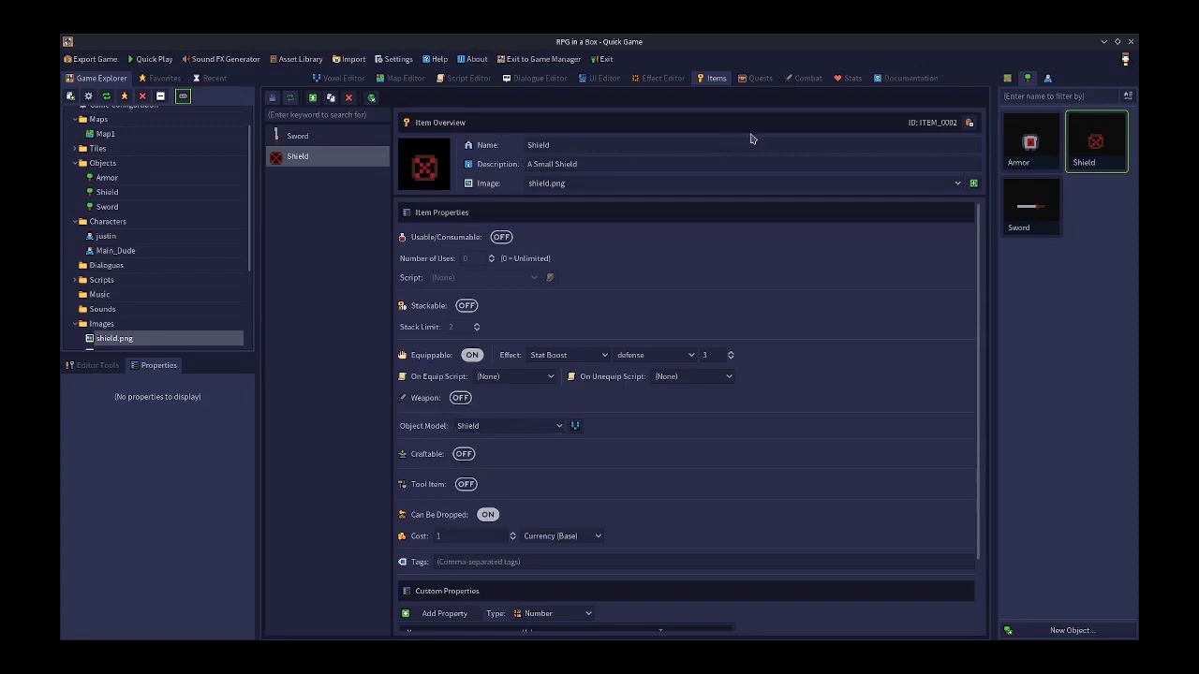
# Check the allowed tags on the left_hand and right_hand equipment slots, then return to Items
pyautogui.click(847, 78)
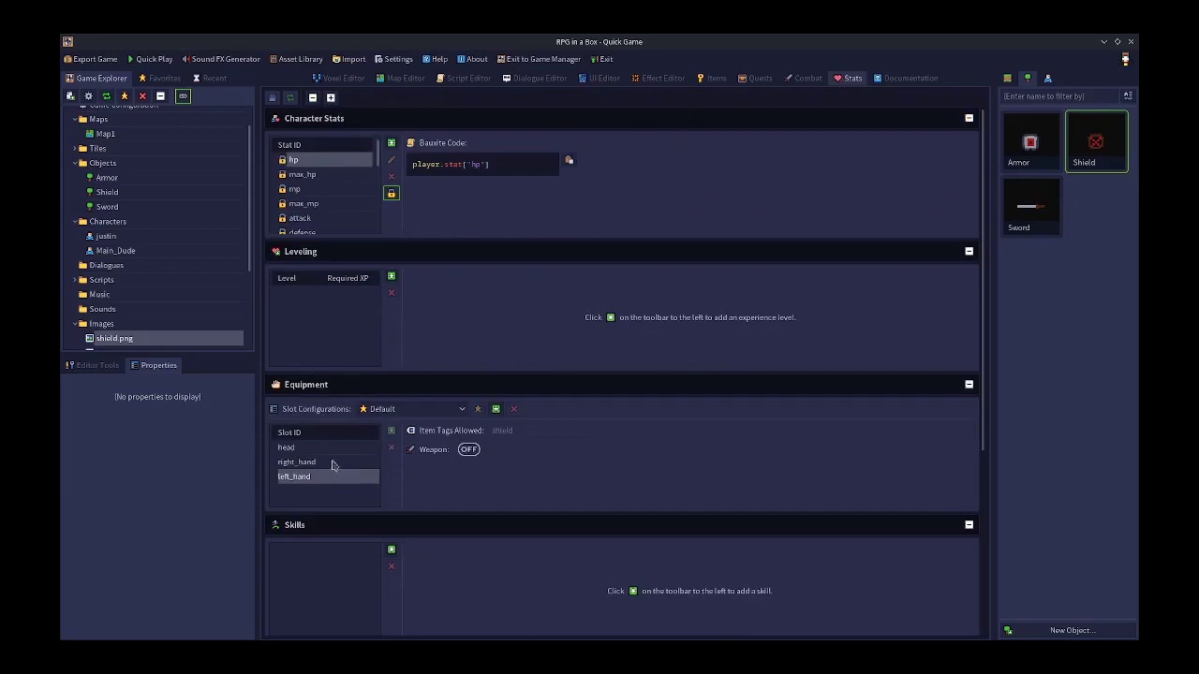
pyautogui.click(334, 475)
pyautogui.click(356, 475)
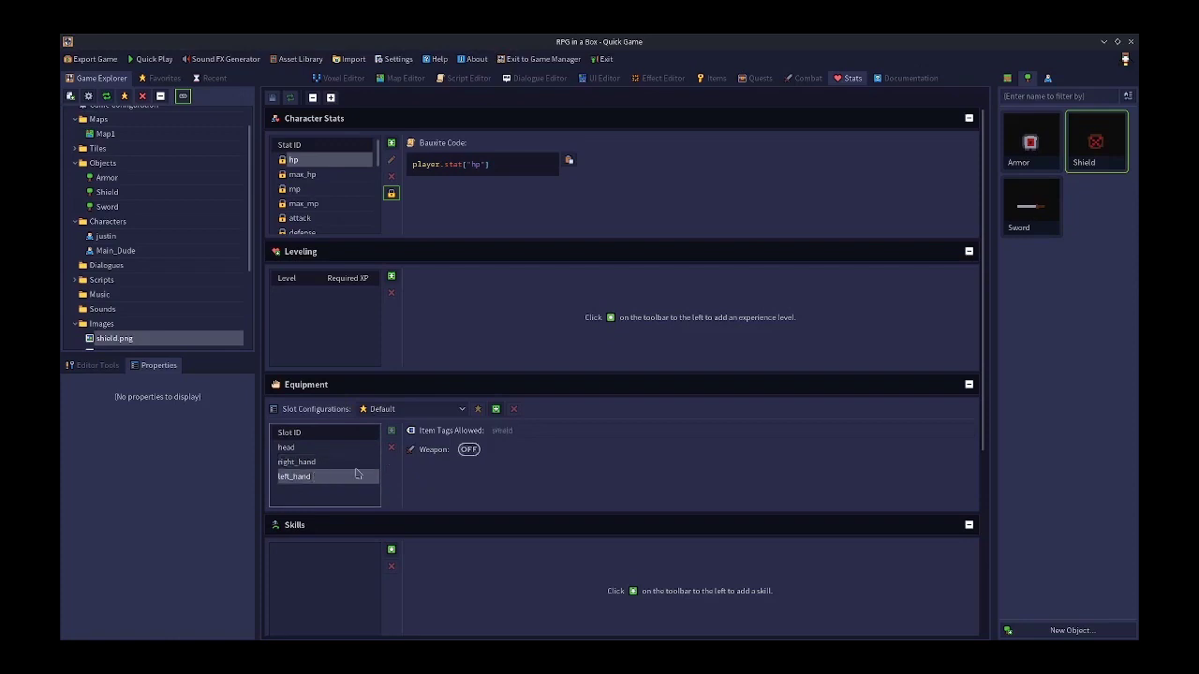
pyautogui.click(307, 464)
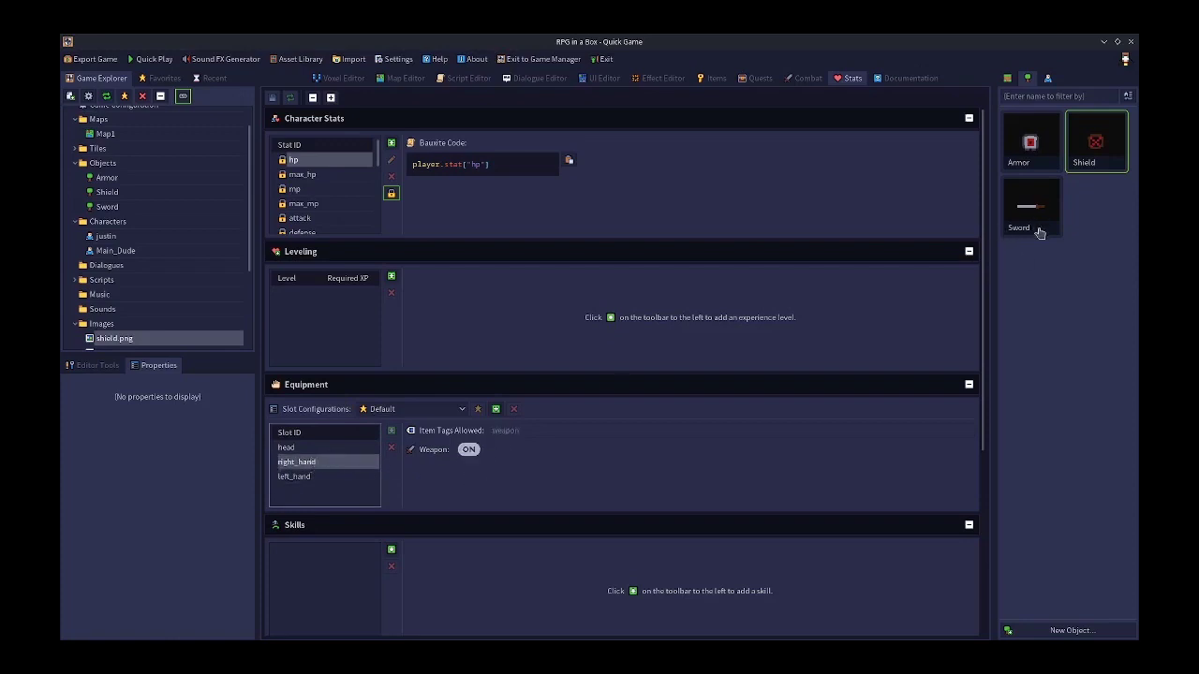
pyautogui.click(715, 78)
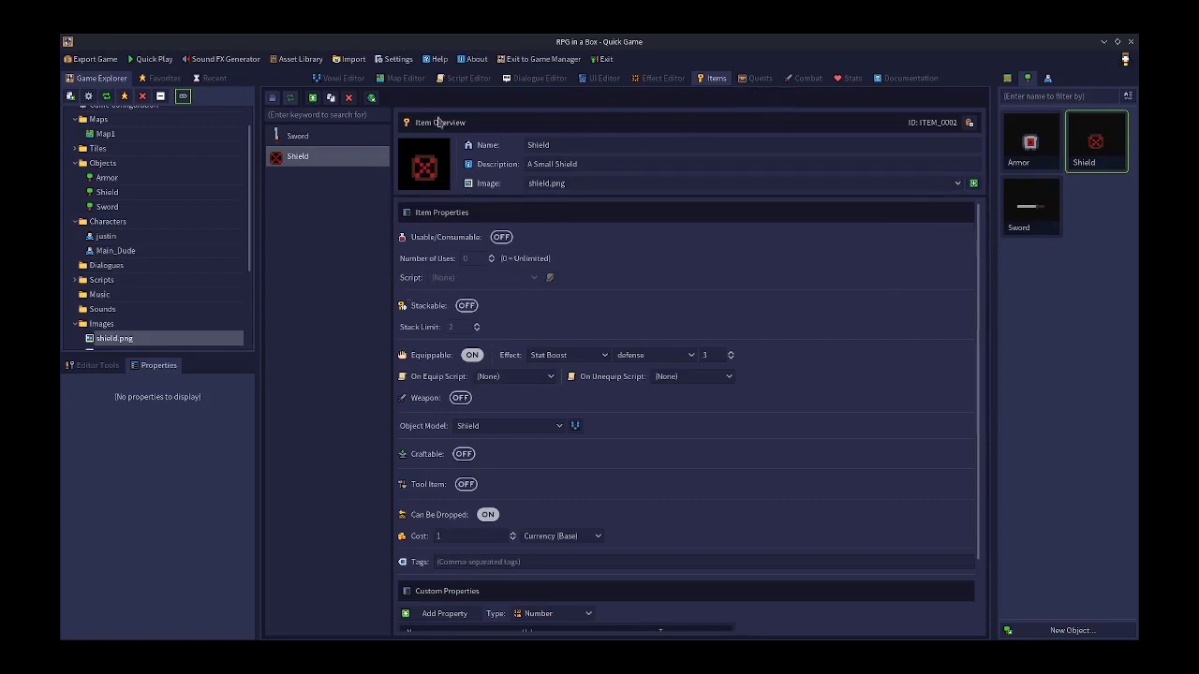
# Select the Sword item and check the right_hand slot's allowed item tags
pyautogui.click(307, 139)
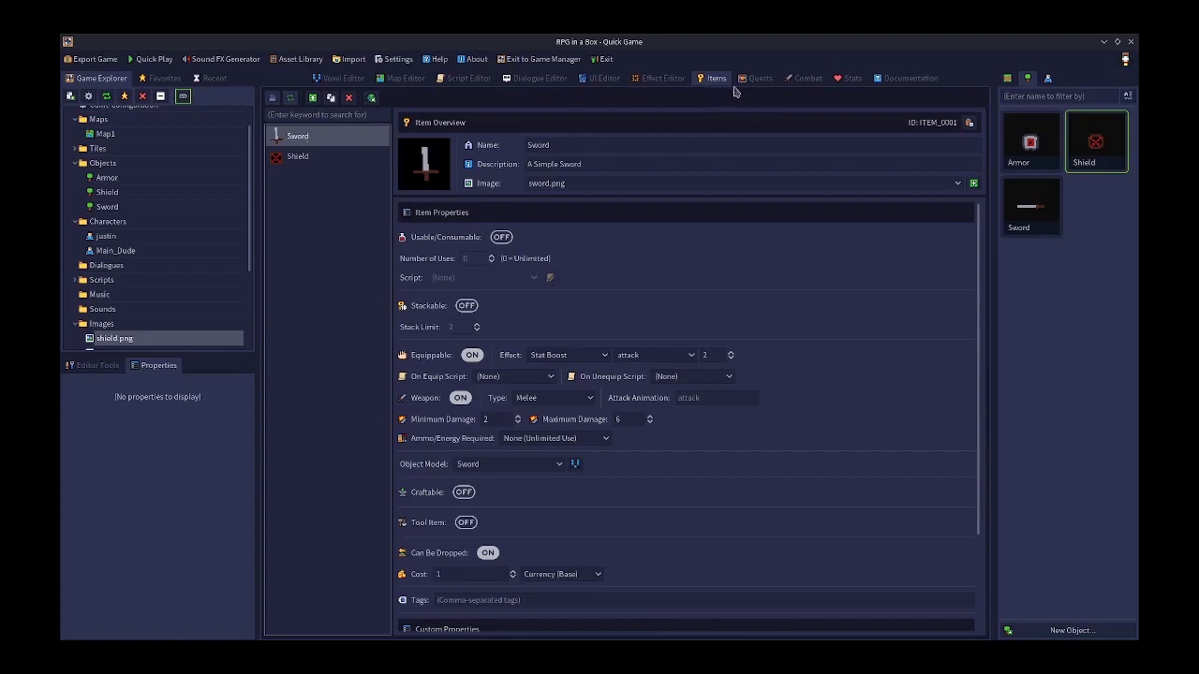
pyautogui.click(846, 79)
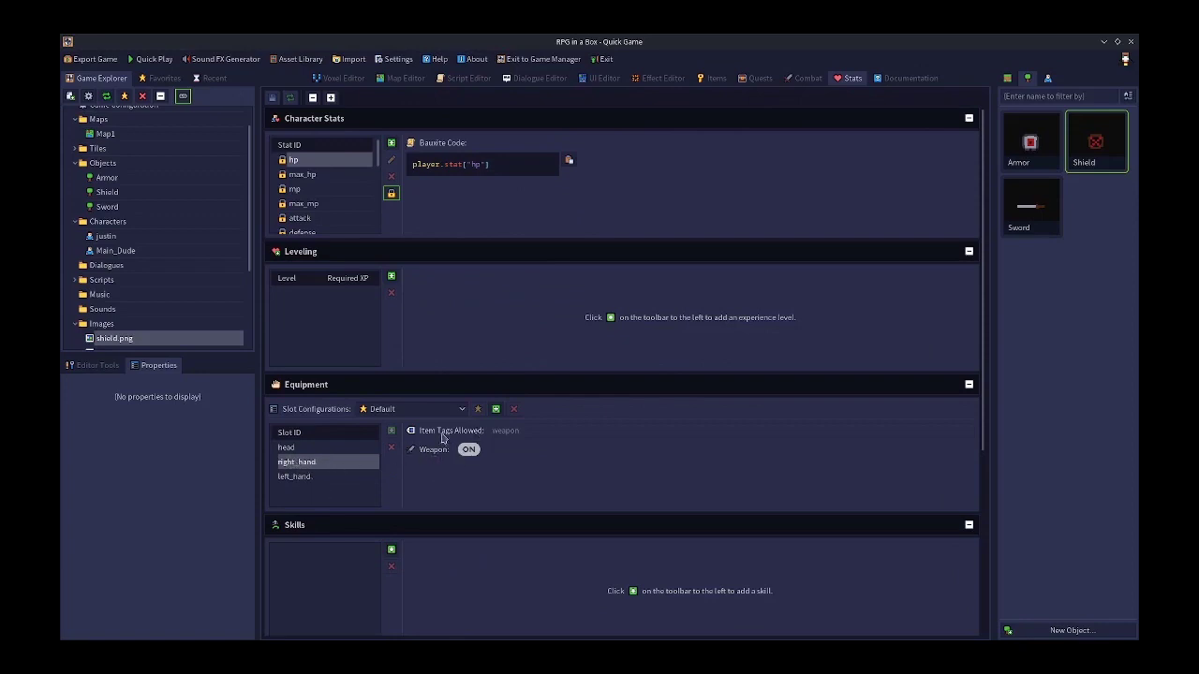
pyautogui.click(514, 432)
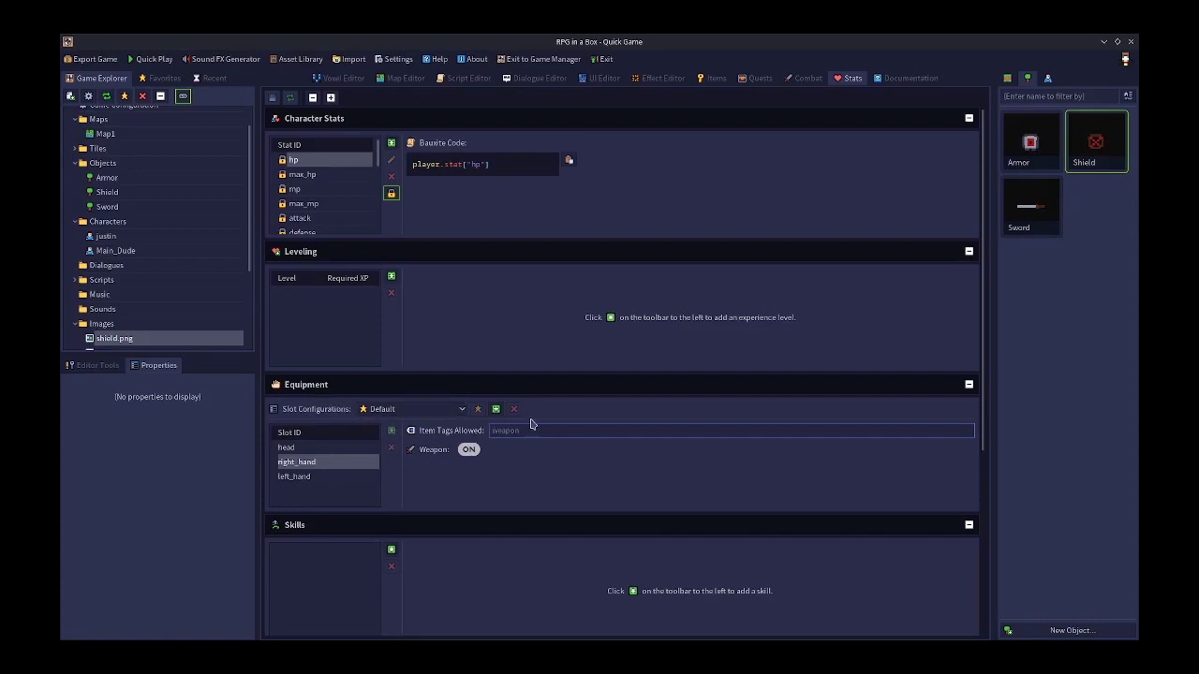
# Enter the tag 'weapon' on the Sword item
pyautogui.click(716, 79)
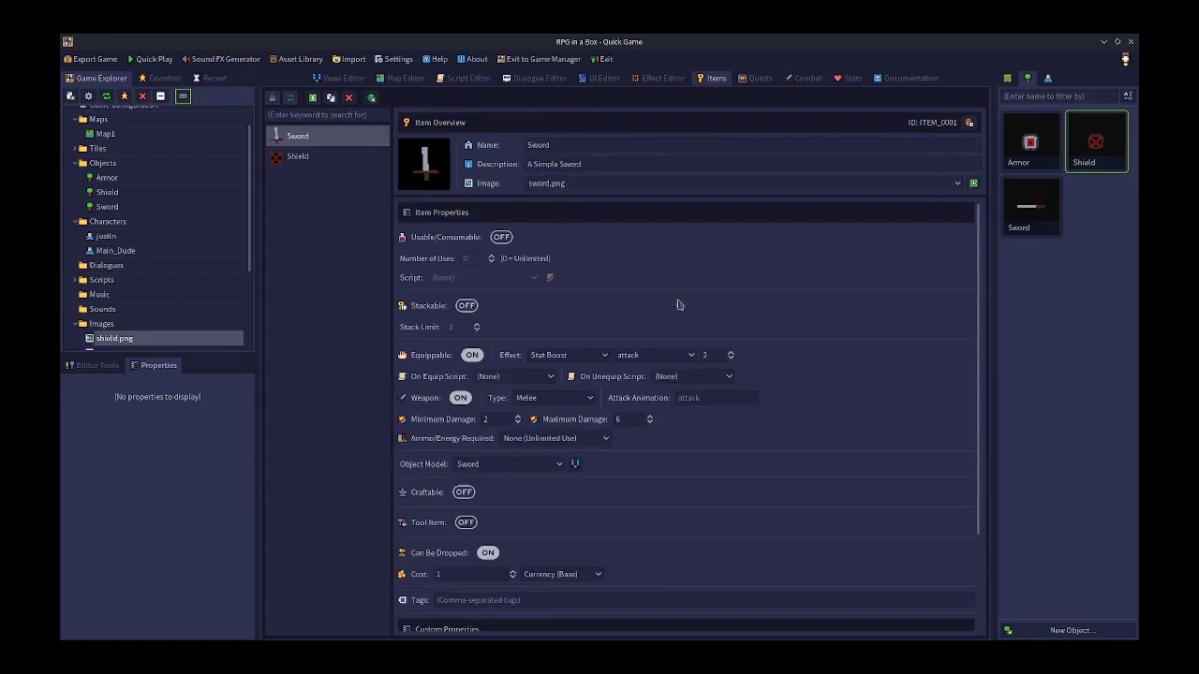
pyautogui.moveTo(978, 243); pyautogui.dragTo(969, 372)
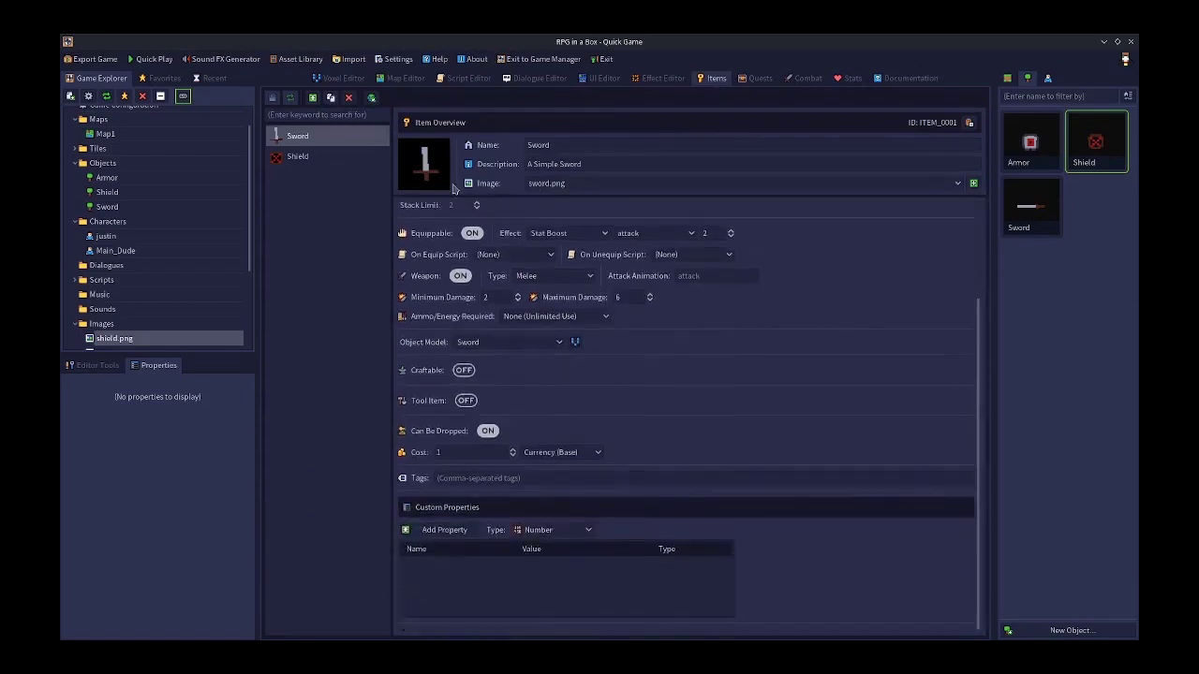
pyautogui.click(463, 481)
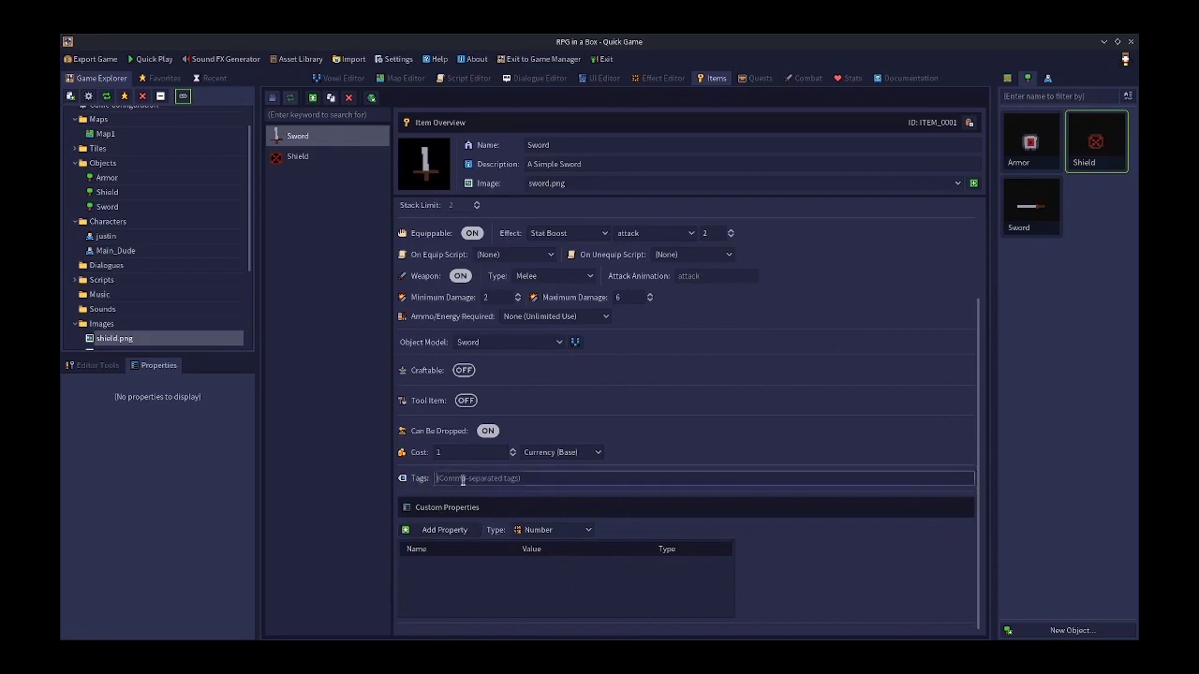
pyautogui.write('weapon')
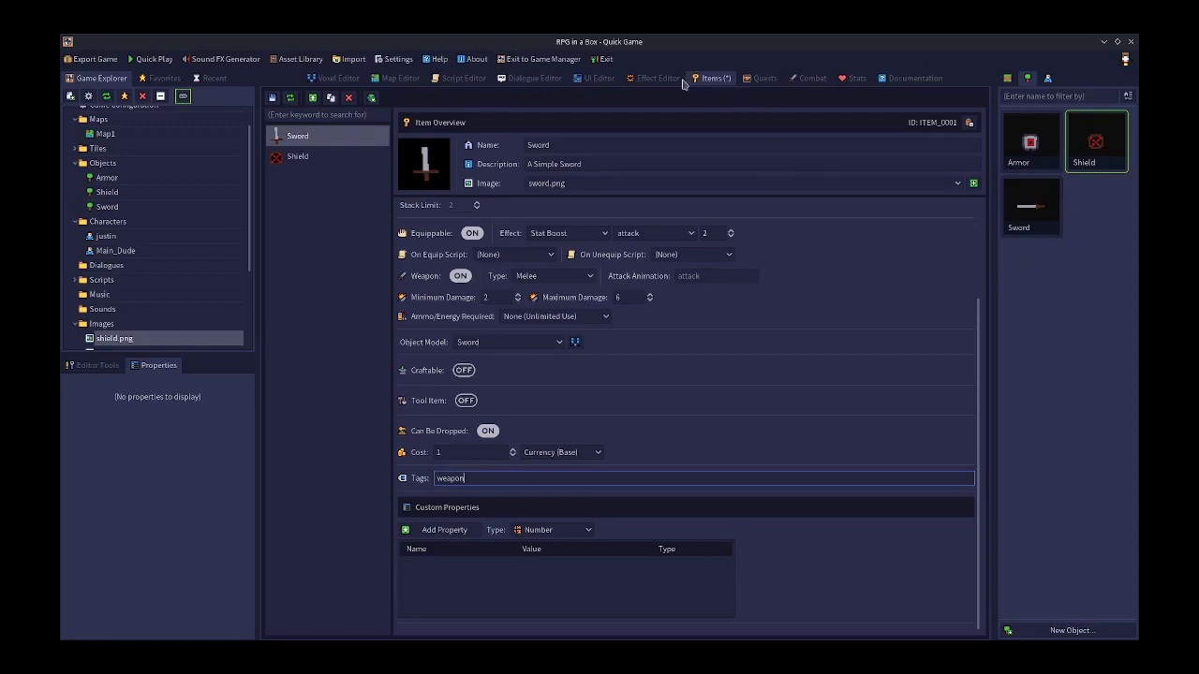
pyautogui.click(854, 78)
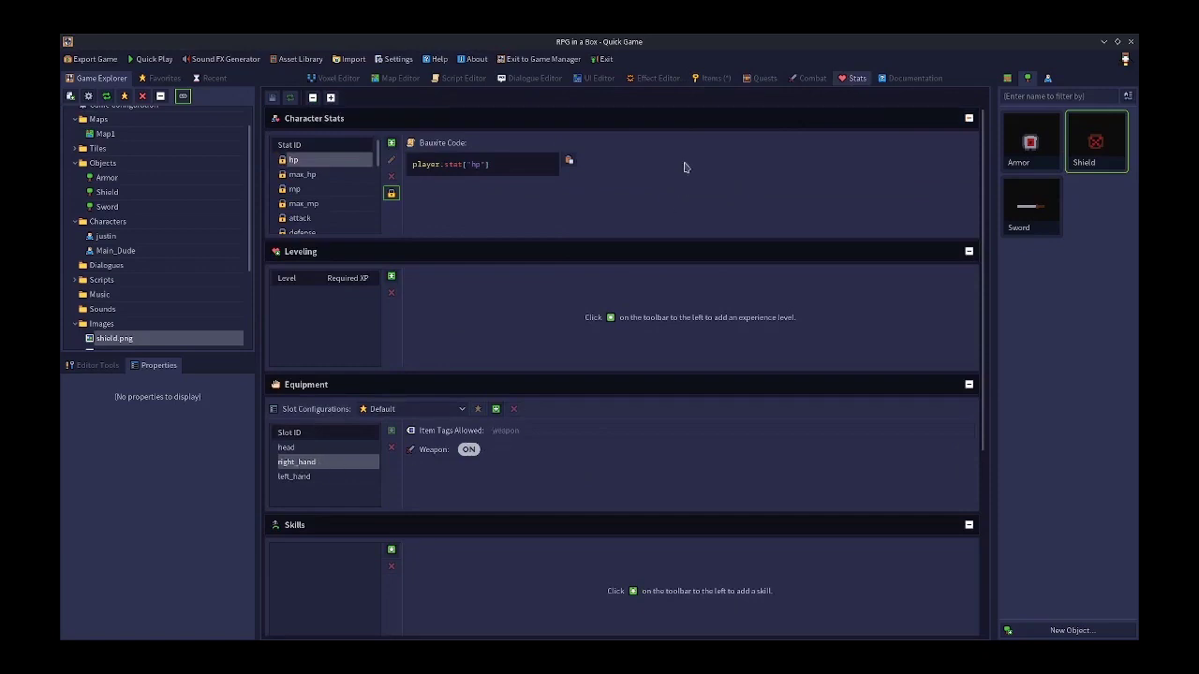
# Save the Sword's weapon tag and confirm left_hand only accepts shield-tagged items
pyautogui.click(721, 79)
pyautogui.click(273, 98)
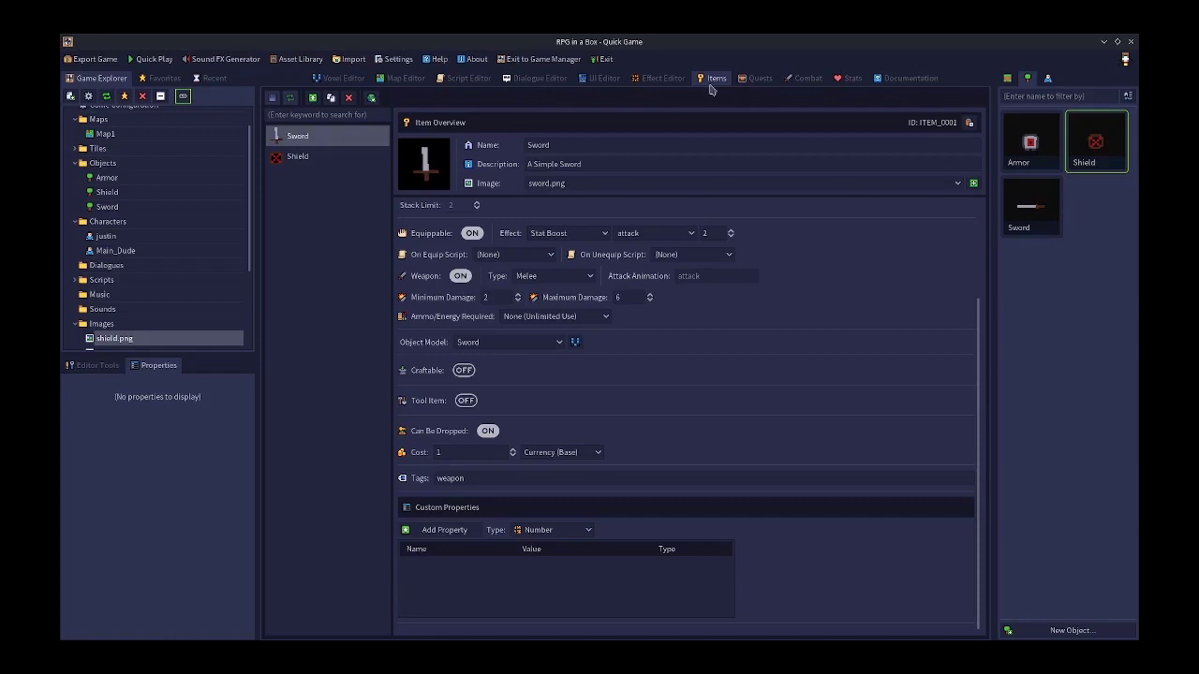
pyautogui.click(849, 79)
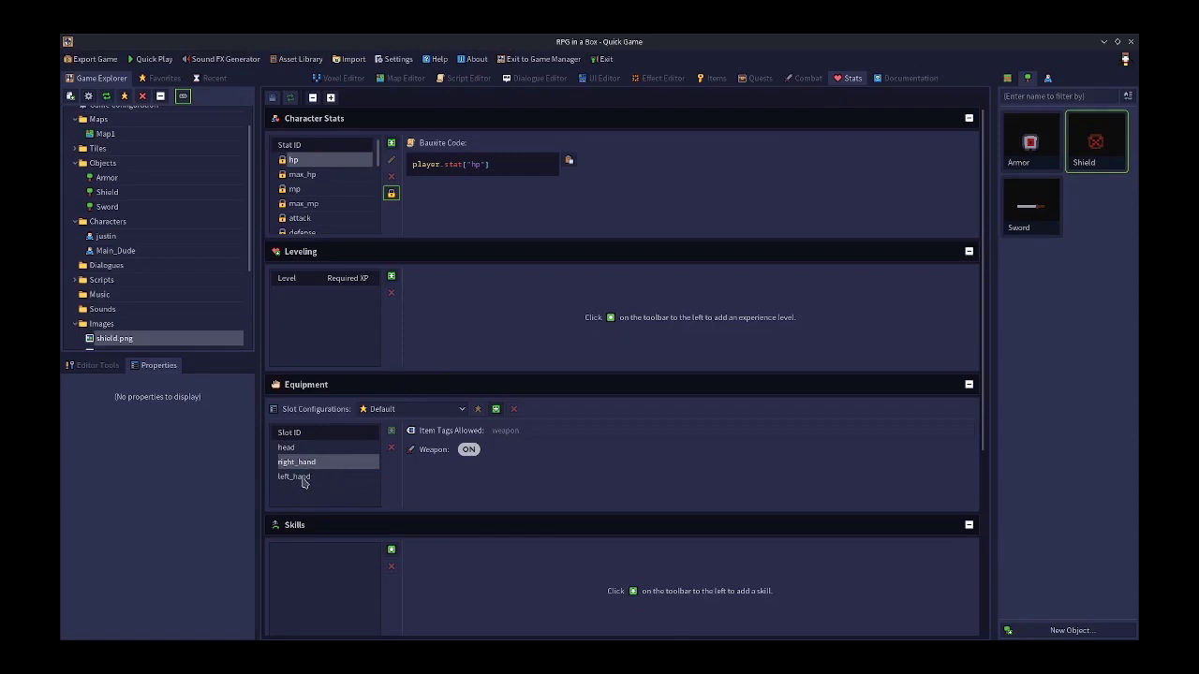
pyautogui.click(303, 477)
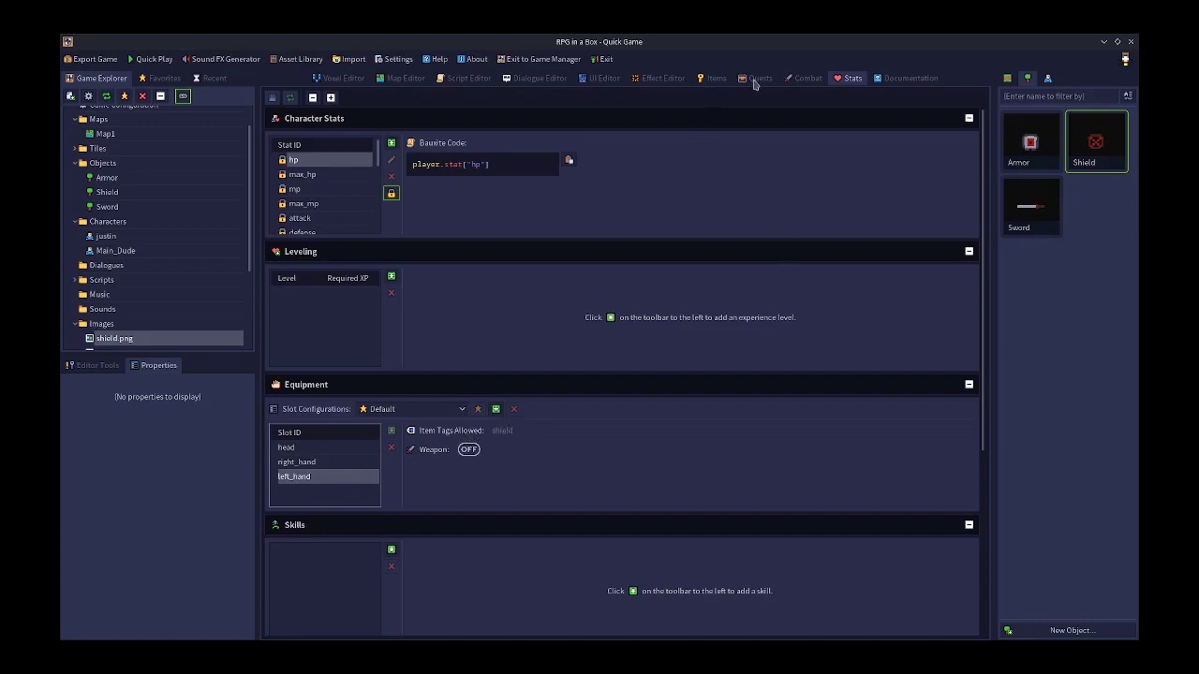
pyautogui.click(723, 81)
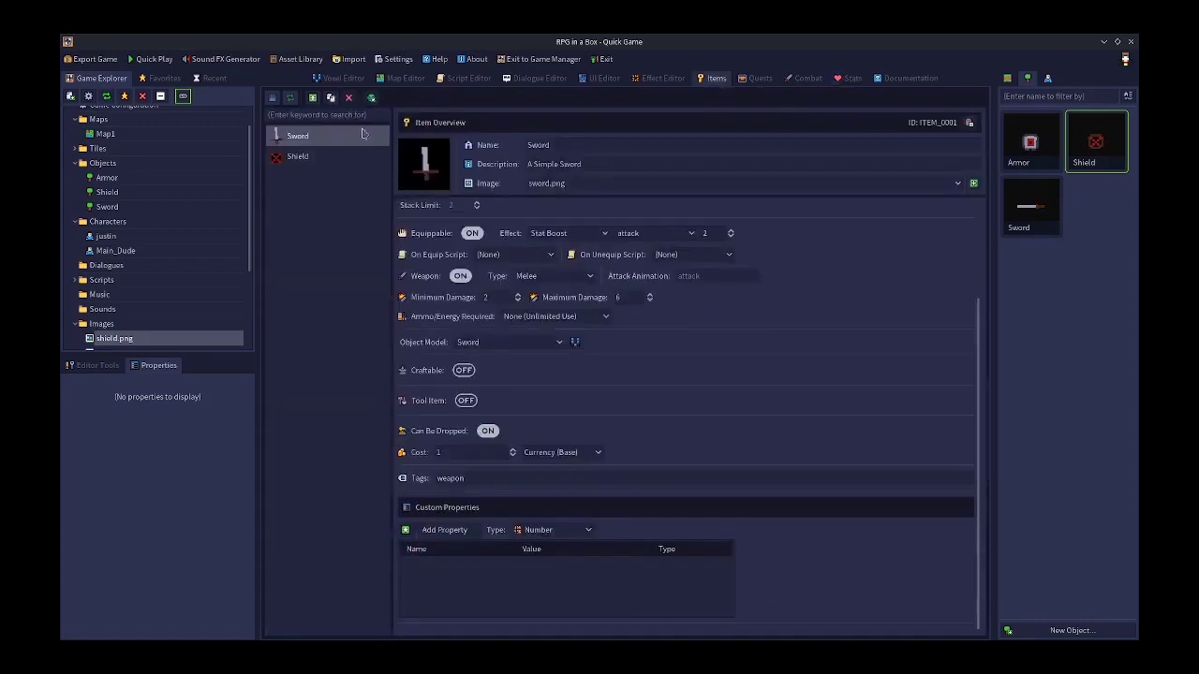
# Give the Shield item the tag 'shield' and save it
pyautogui.click(300, 163)
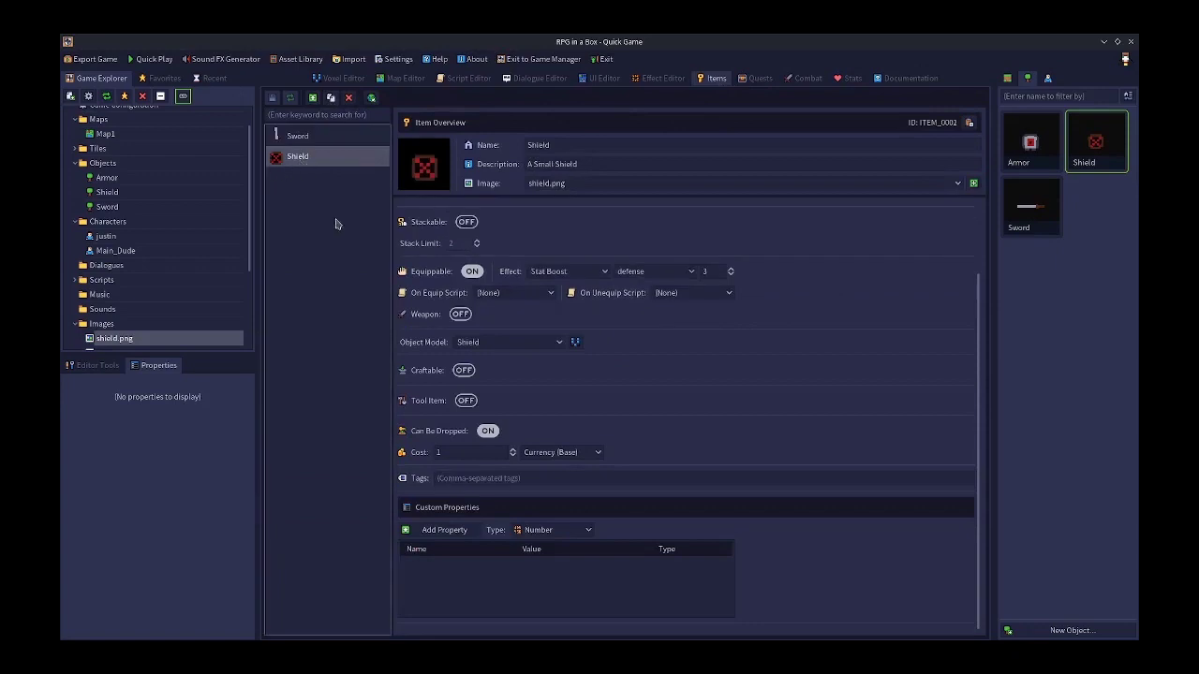
pyautogui.click(453, 482)
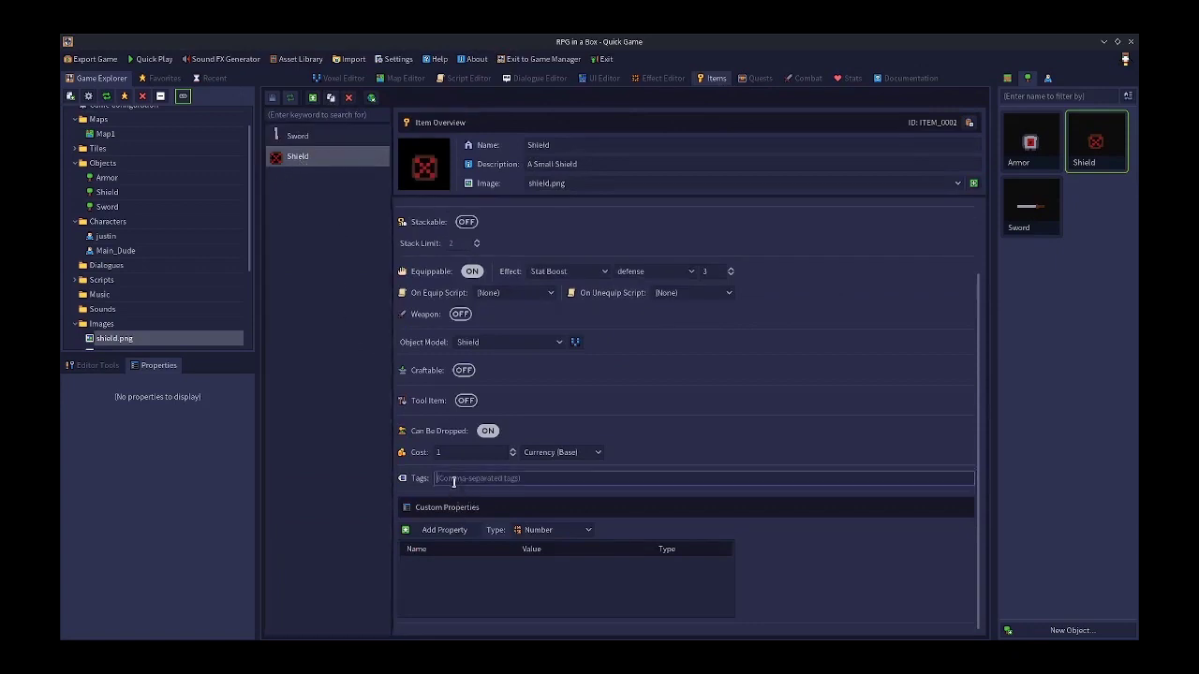
pyautogui.write('shield')
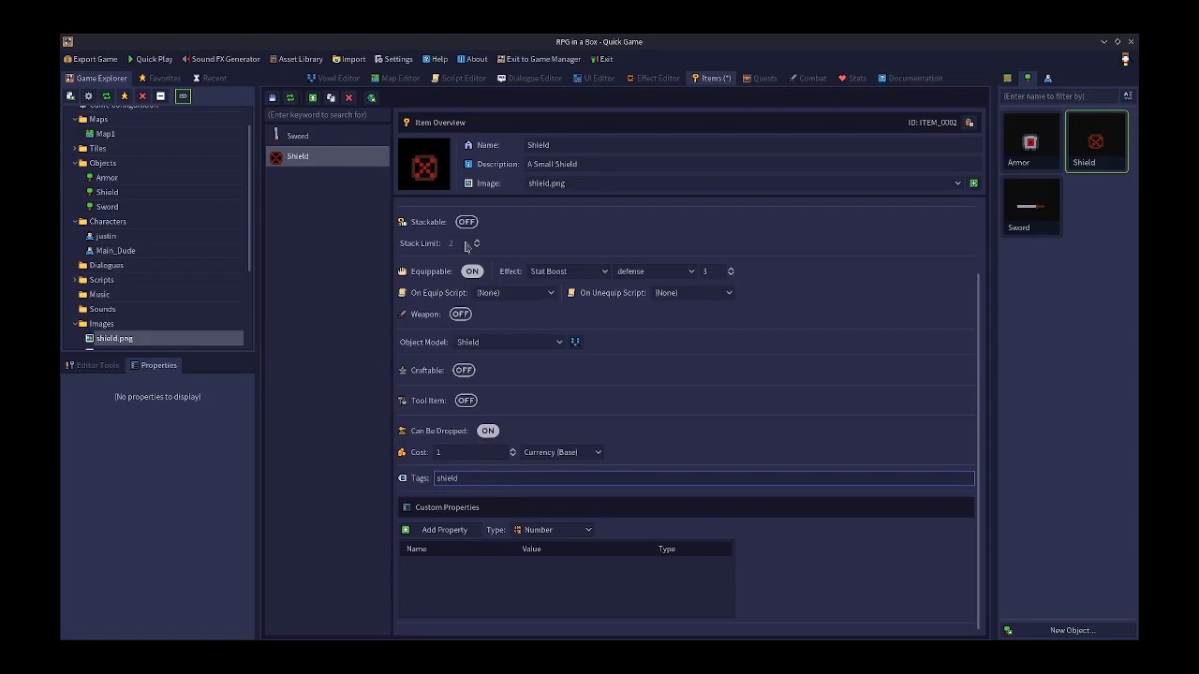
pyautogui.click(271, 97)
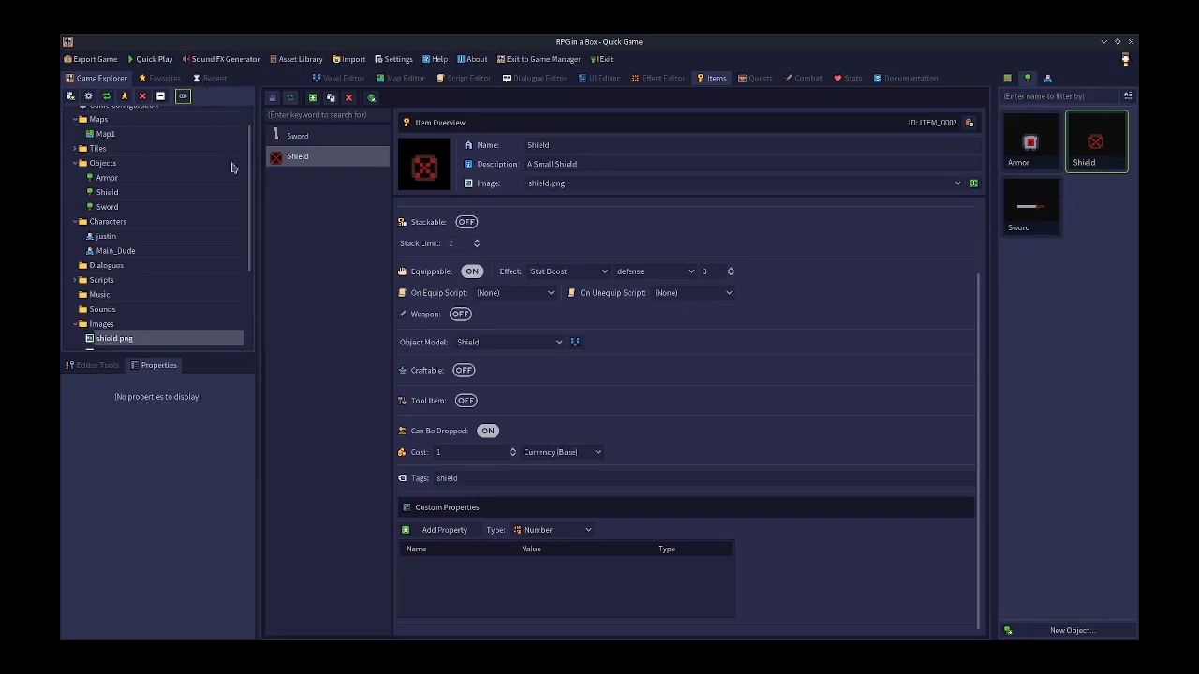
pyautogui.scroll(1, 251, 178)
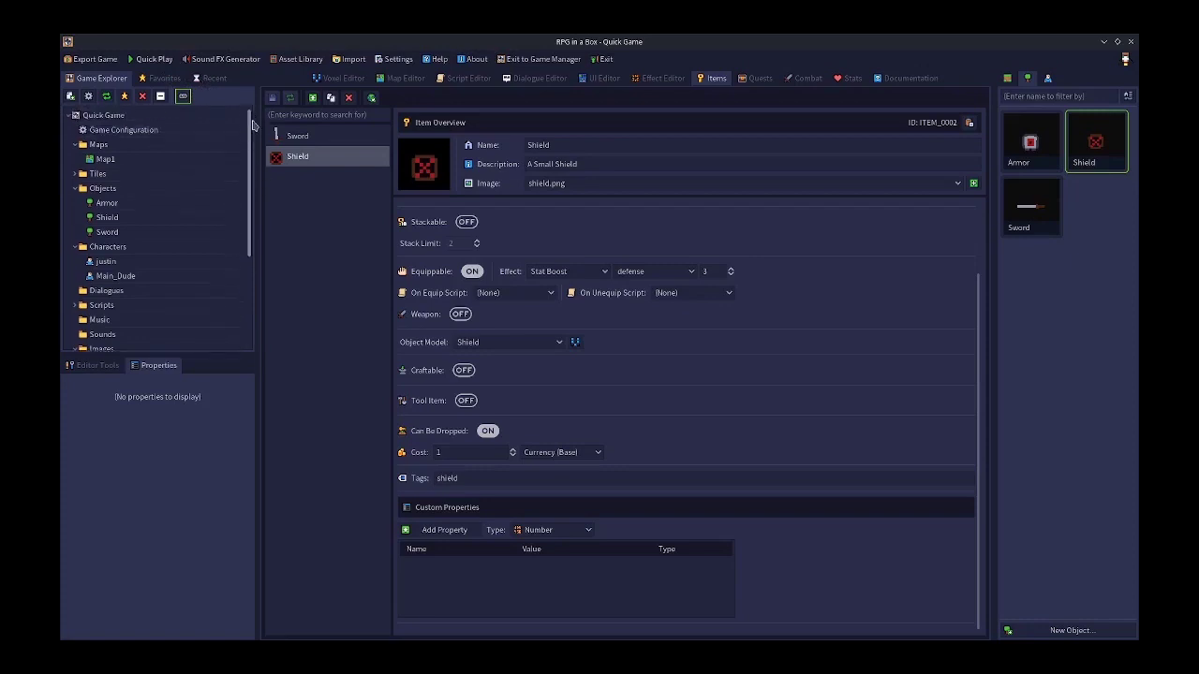
# Quick Play a new game and run give_item for ITEM_0001 and ITEM_0002 in the console
pyautogui.click(151, 59)
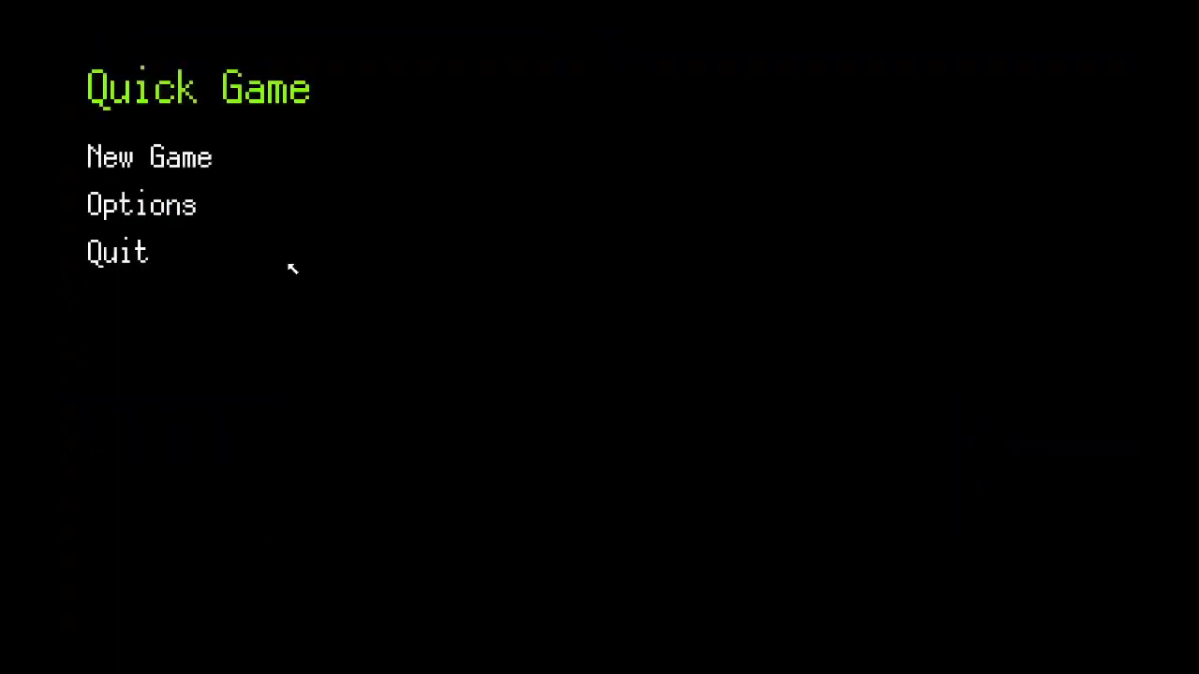
pyautogui.click(192, 164)
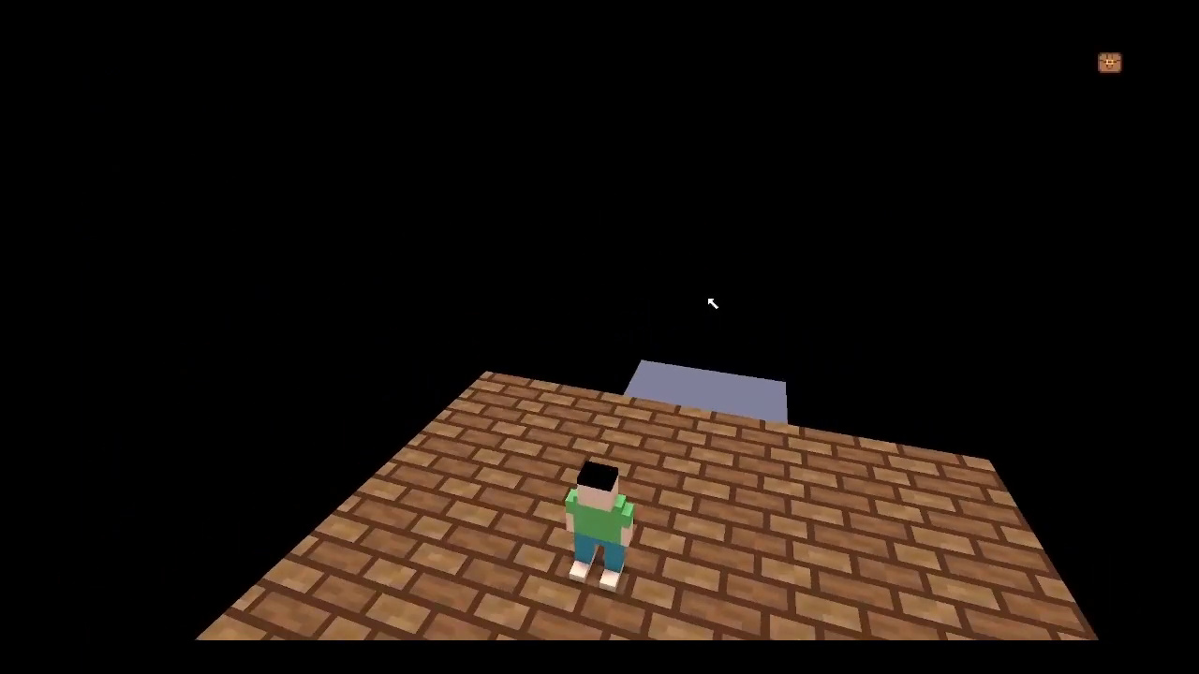
pyautogui.press('`')
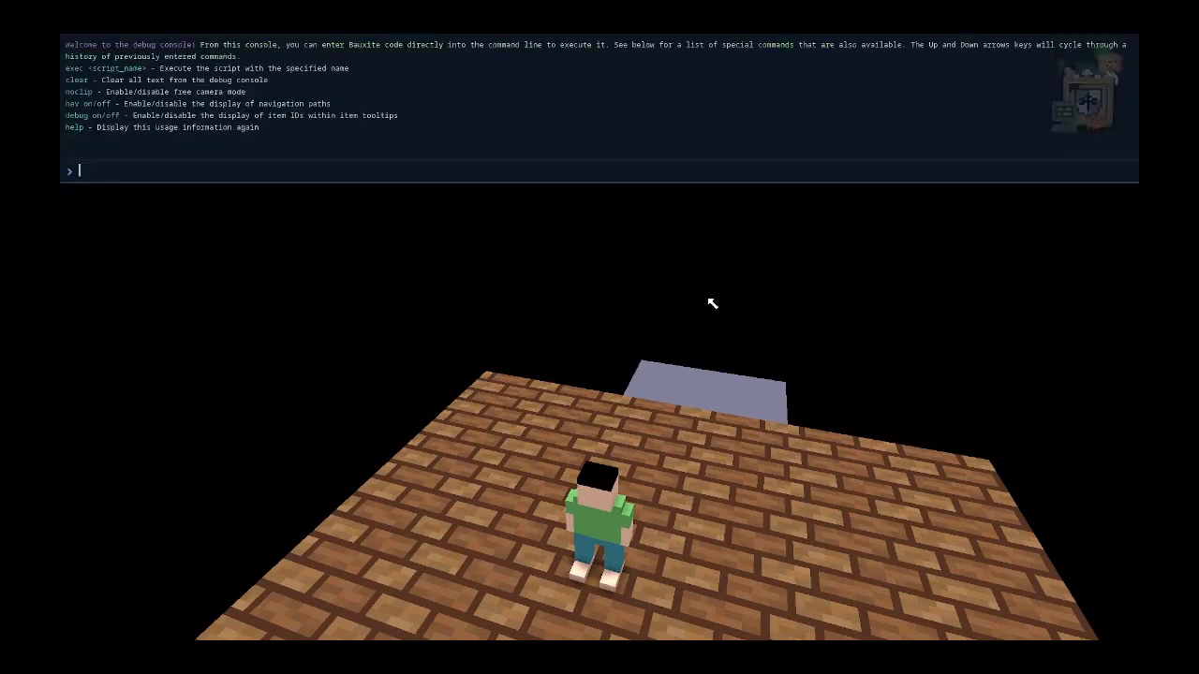
pyautogui.write('give_item()')
pyautogui.write("'ITEM_000")
pyautogui.write("1'")
pyautogui.press('Return')
pyautogui.press('Up')
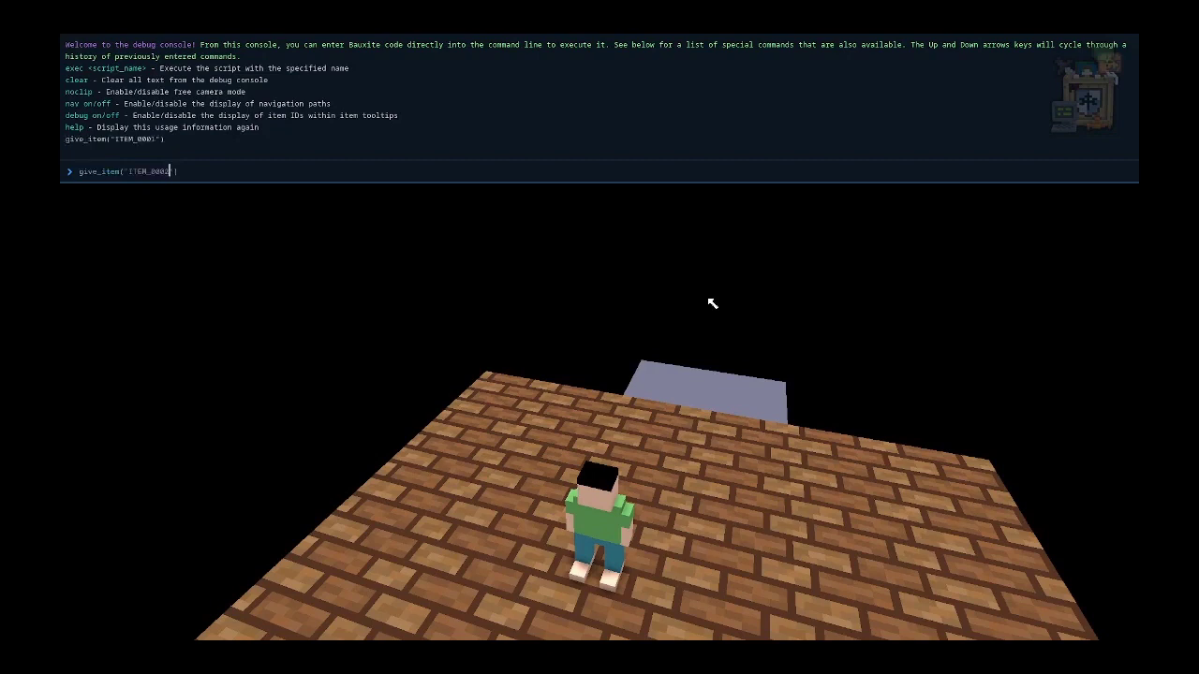
pyautogui.press('Return')
pyautogui.press('Escape')
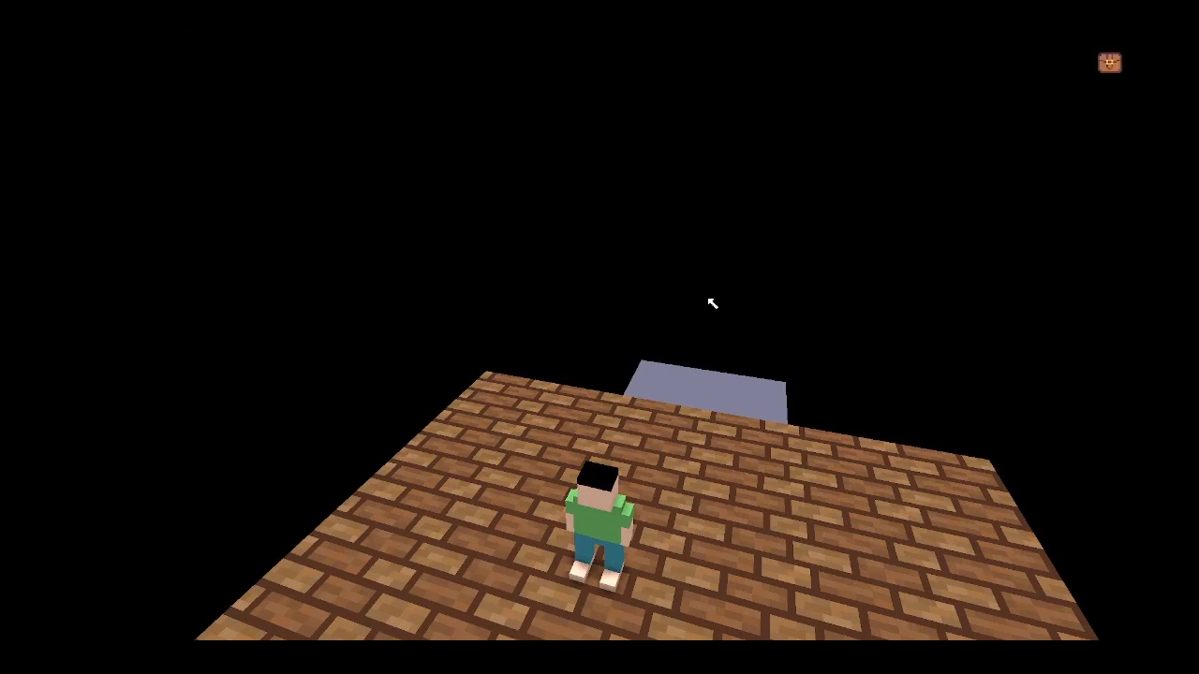
# Open the inventory and equipment panels and arrange them side by side
pyautogui.press('i')
pyautogui.moveTo(600, 249); pyautogui.dragTo(378, 221)
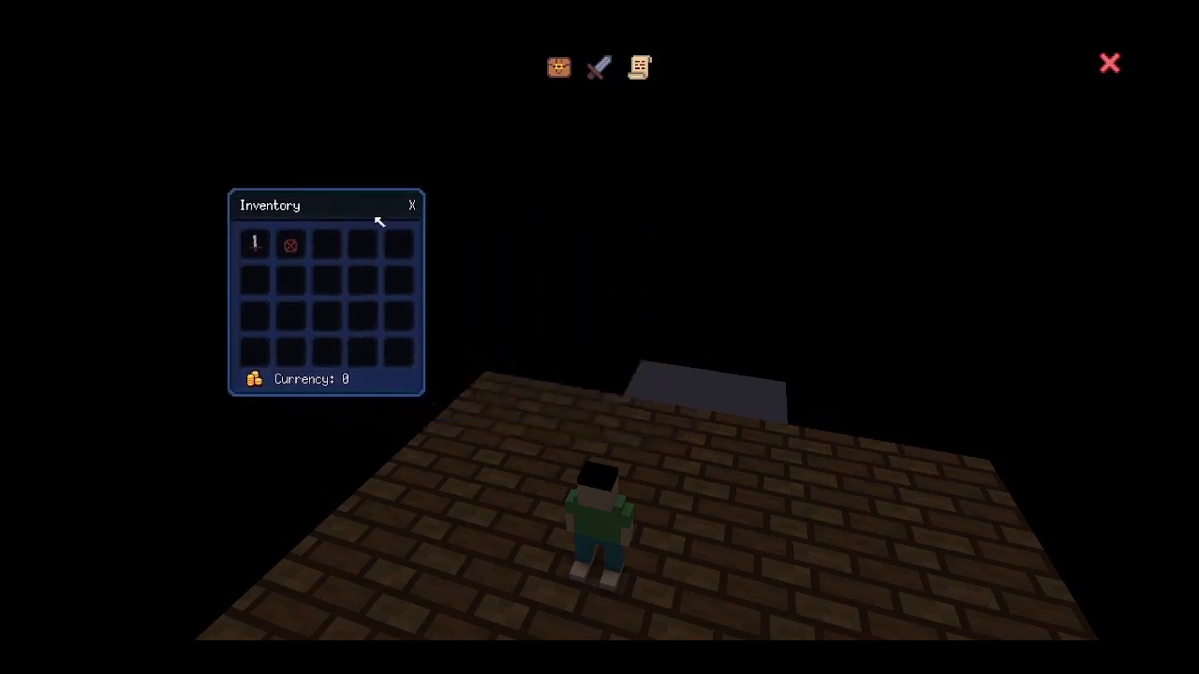
pyautogui.click(599, 71)
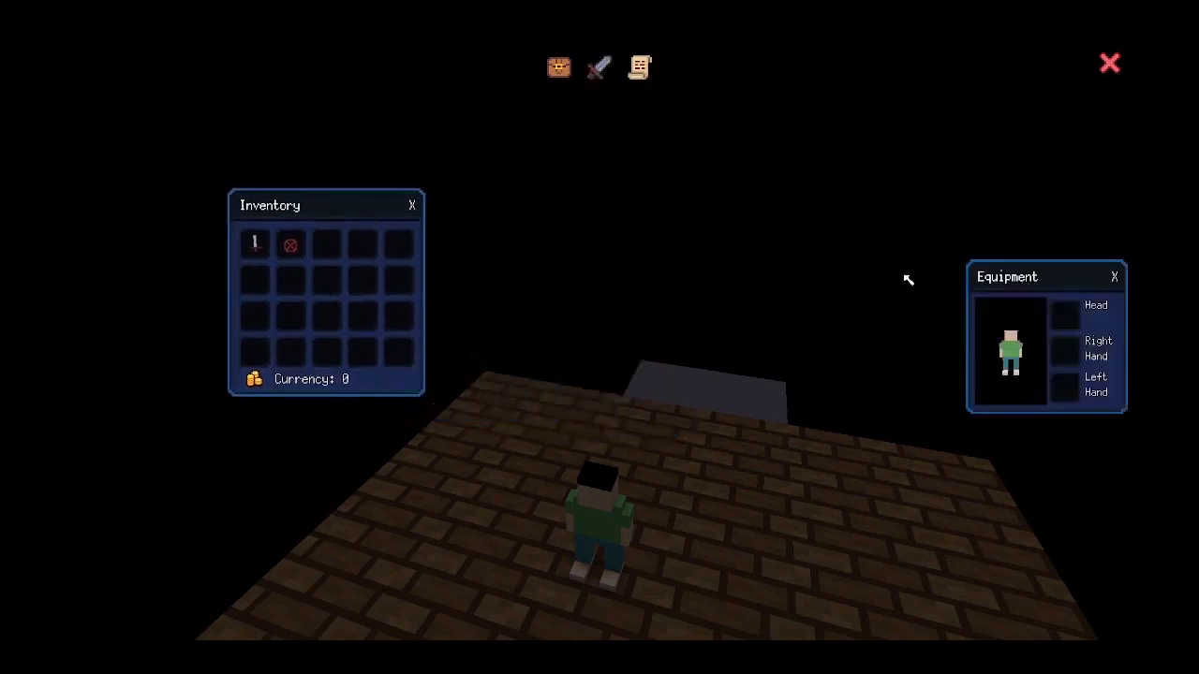
pyautogui.moveTo(1025, 274); pyautogui.dragTo(753, 240)
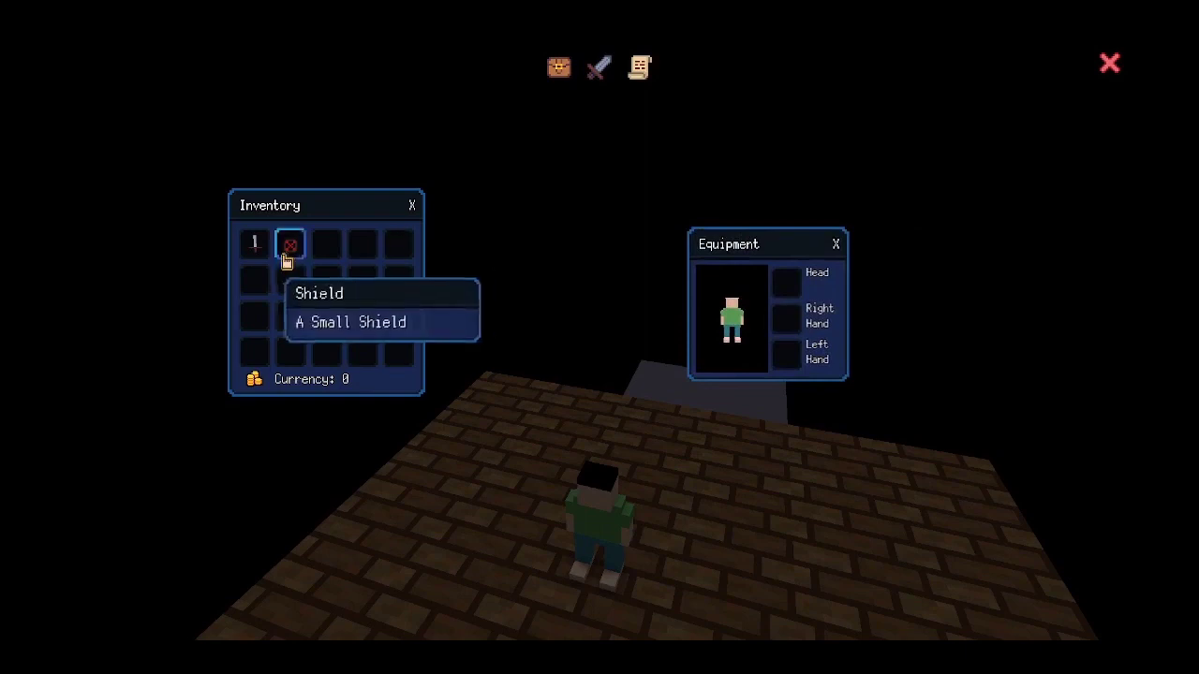
# Try the Sword and Shield in the hand and head slots, ending with the Shield in the left hand
pyautogui.moveTo(255, 243); pyautogui.dragTo(789, 321)
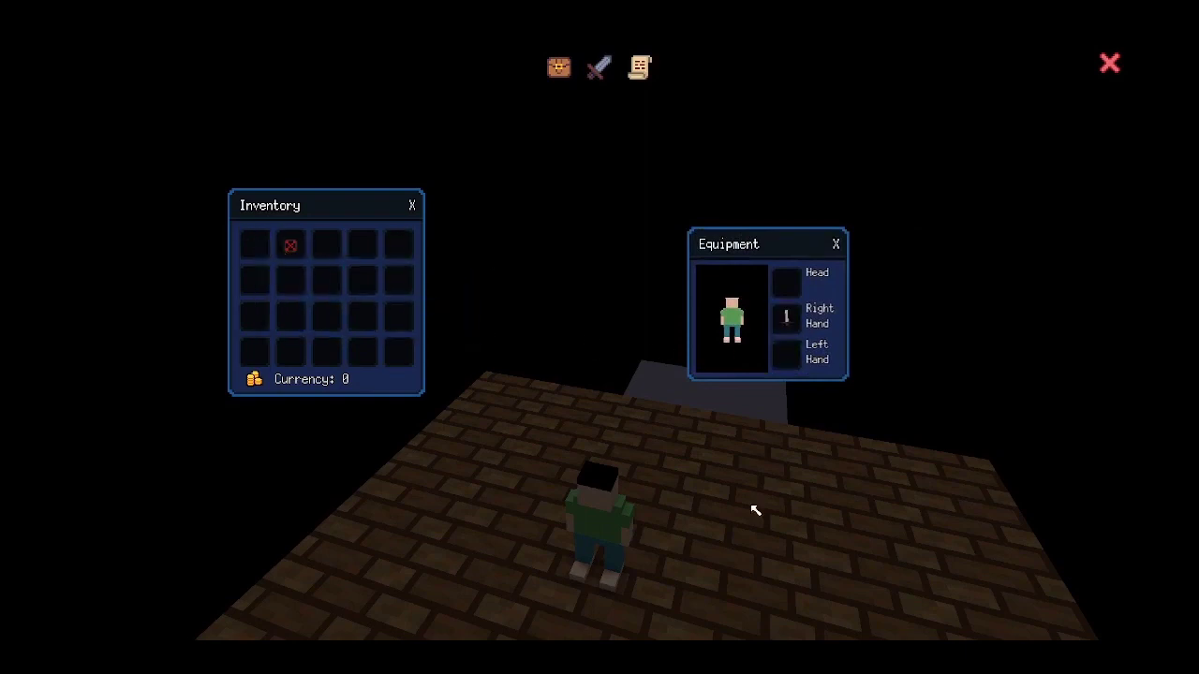
pyautogui.moveTo(296, 262); pyautogui.dragTo(786, 354)
pyautogui.moveTo(791, 359); pyautogui.dragTo(791, 283)
pyautogui.moveTo(788, 283); pyautogui.dragTo(255, 247)
pyautogui.moveTo(786, 317); pyautogui.dragTo(327, 244)
pyautogui.moveTo(254, 245); pyautogui.dragTo(785, 361)
pyautogui.moveTo(327, 244); pyautogui.dragTo(785, 316)
pyautogui.moveTo(799, 329)
# Close the panels and quit the playtest back to the editor
pyautogui.click(1109, 63)
pyautogui.press('Escape')
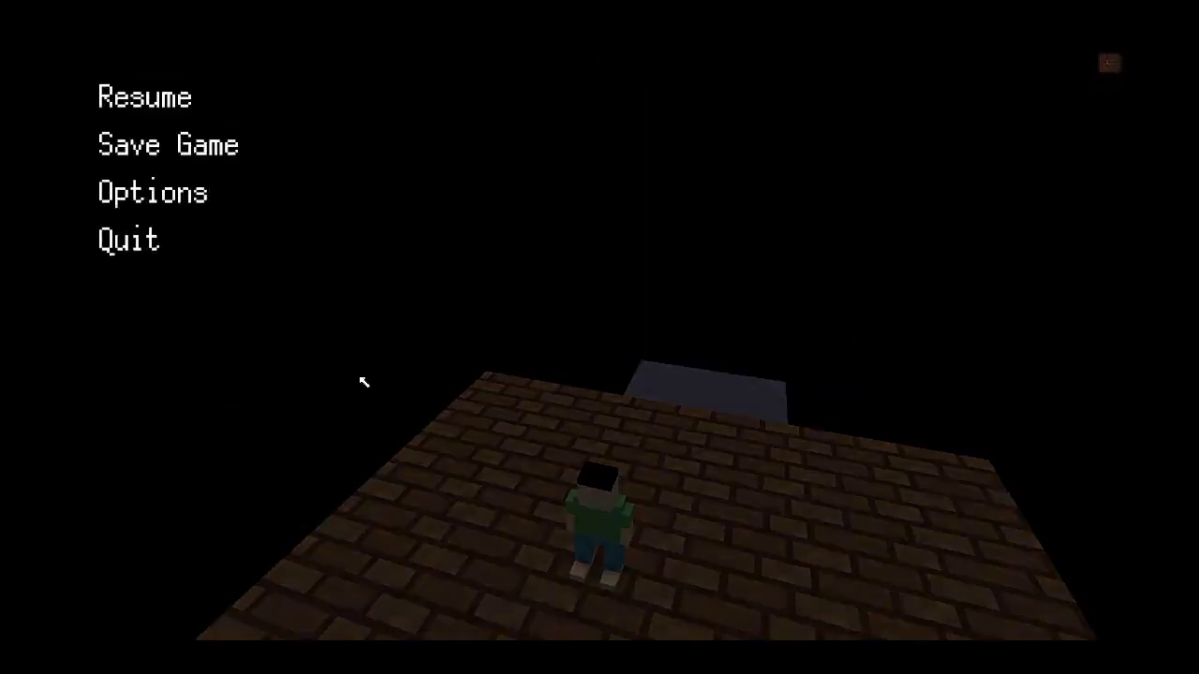
pyautogui.click(153, 249)
pyautogui.click(548, 373)
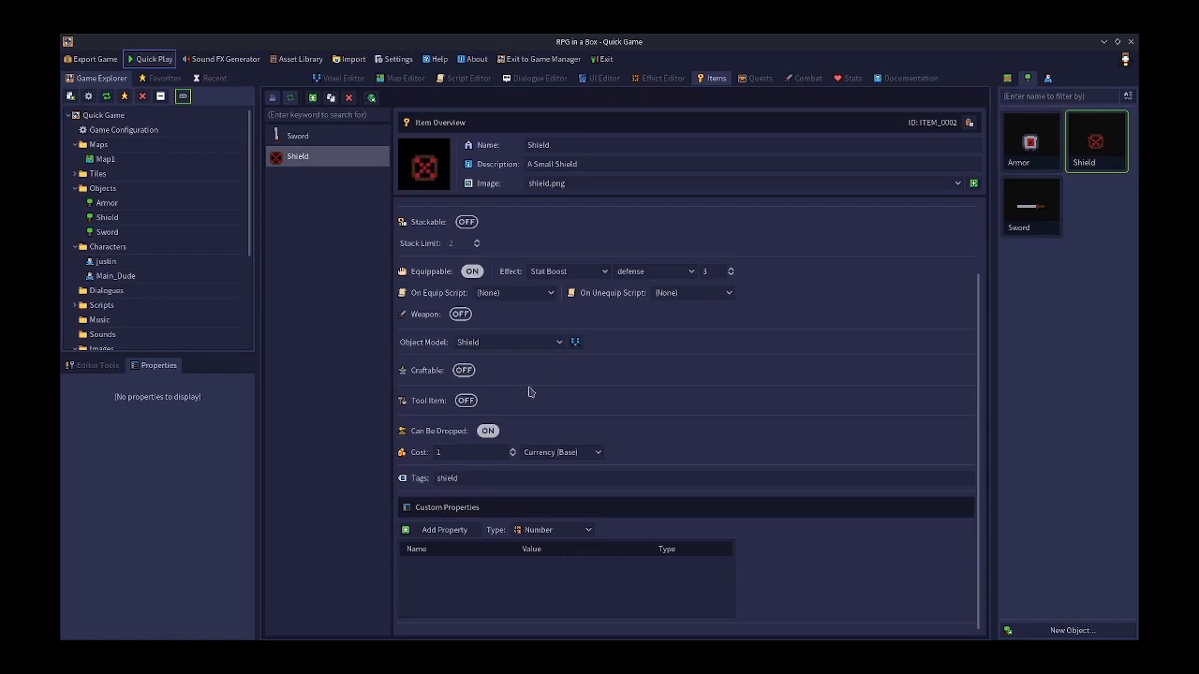
# Review the head, right_hand and left_hand slots' allowed tags in the Stats equipment settings
pyautogui.click(851, 79)
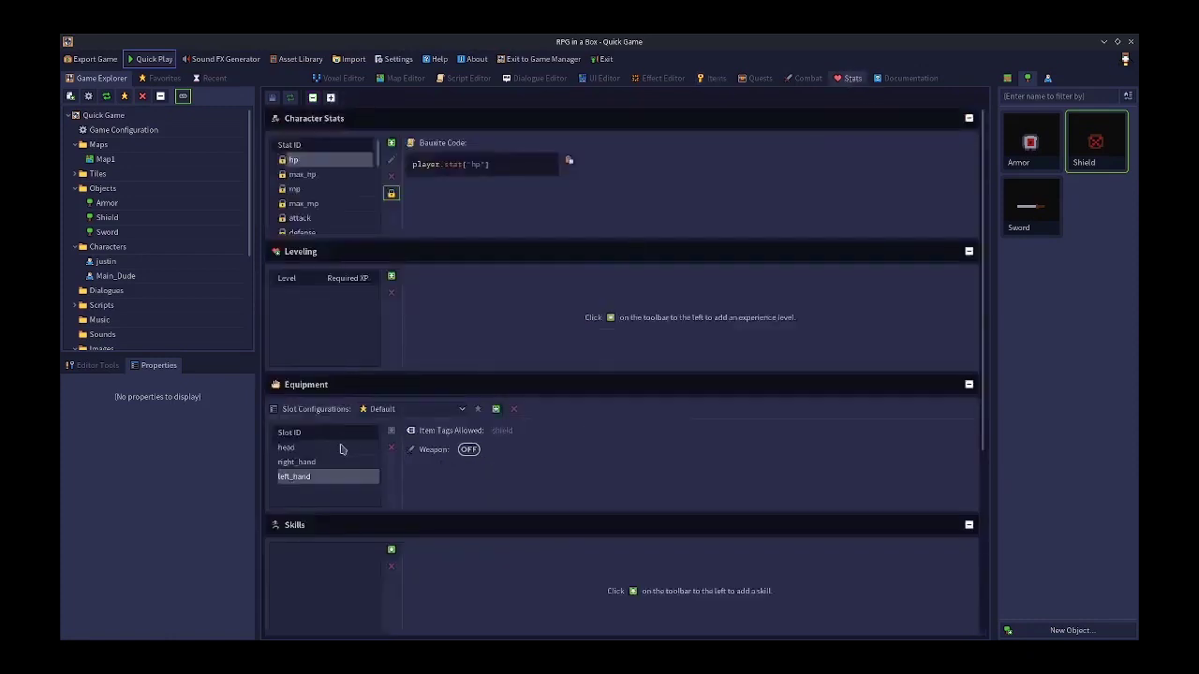
pyautogui.click(307, 450)
pyautogui.click(310, 462)
pyautogui.click(315, 476)
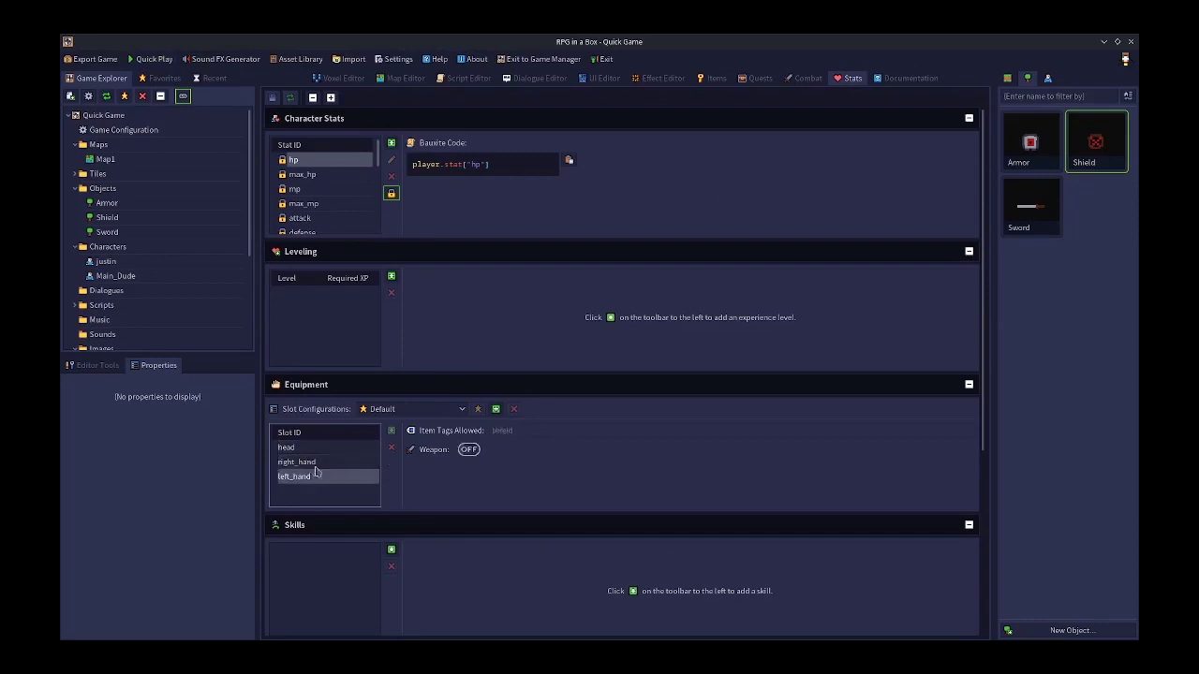
pyautogui.click(316, 449)
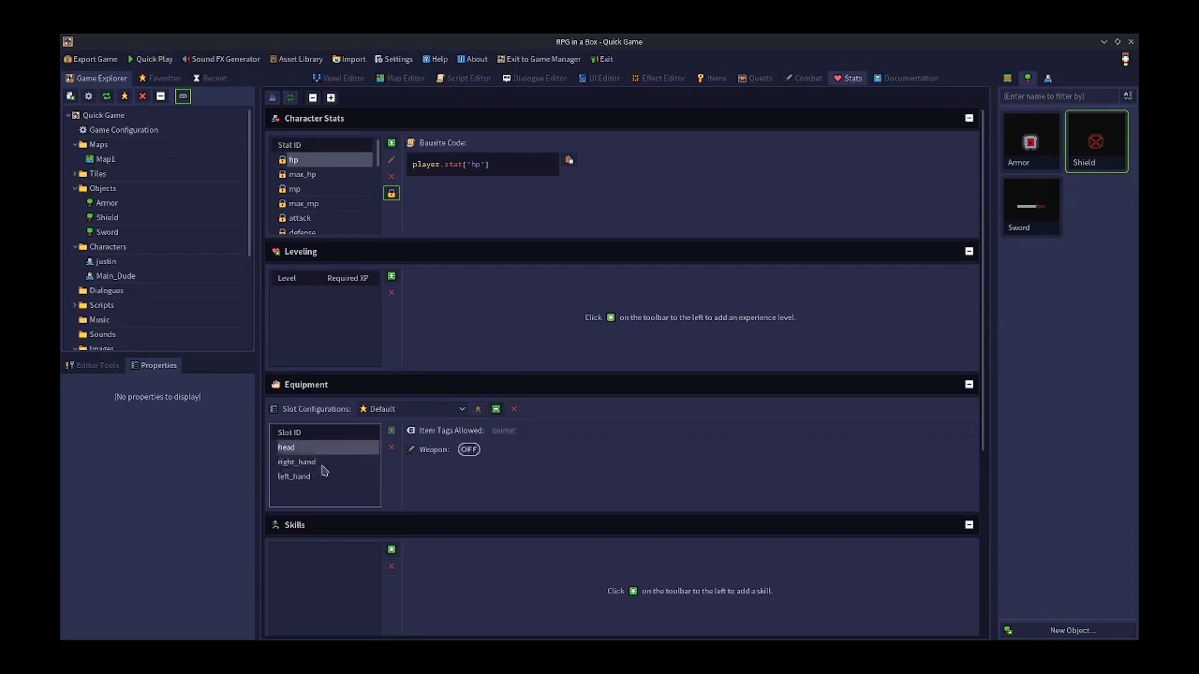
pyautogui.click(319, 478)
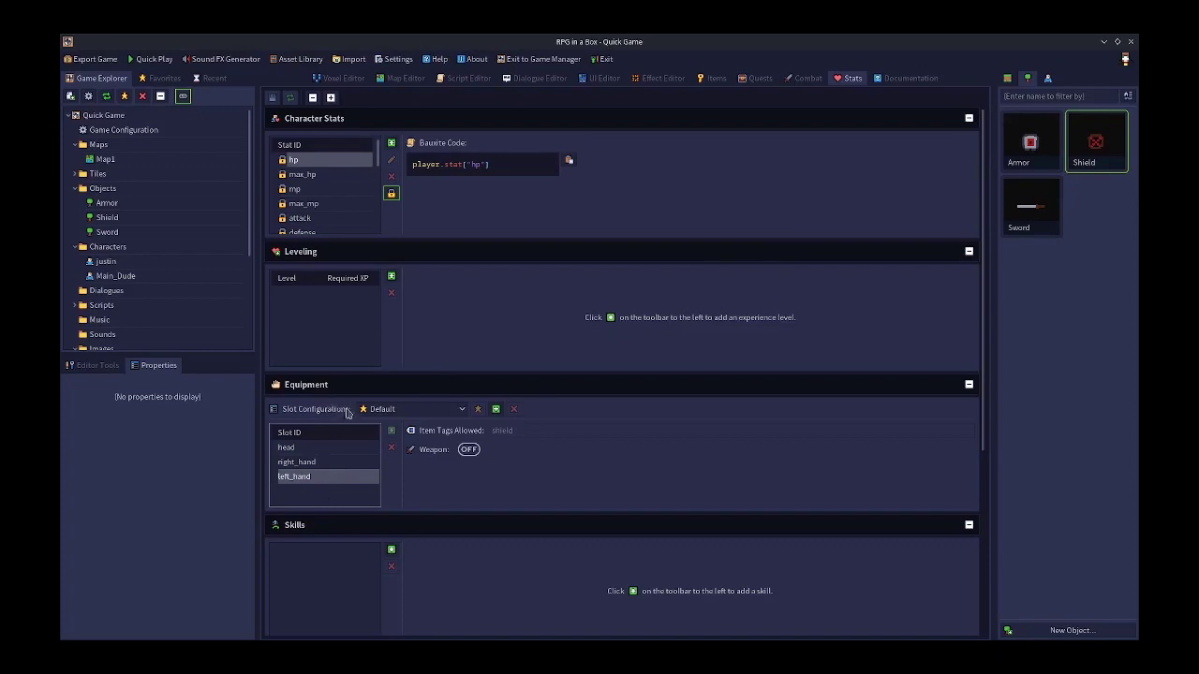
pyautogui.click(1049, 80)
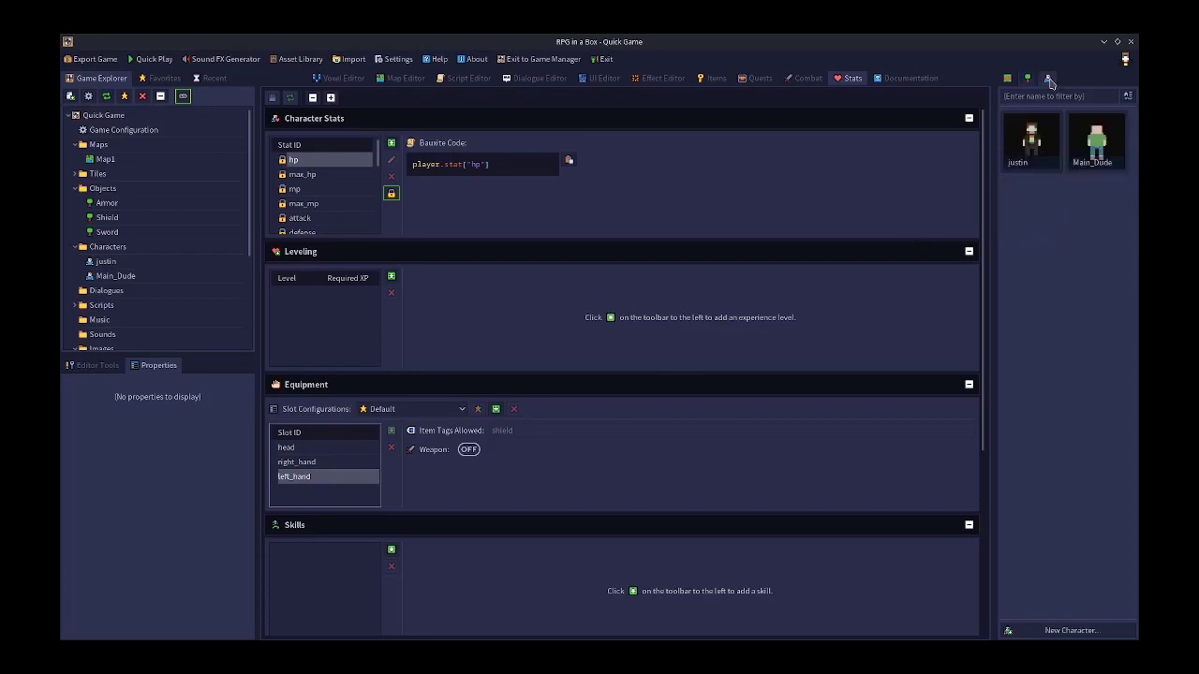
# Open the justin character model in the Voxel Editor and scroll Model Properties down to its right_hand attach point
pyautogui.doubleClick(1028, 149)
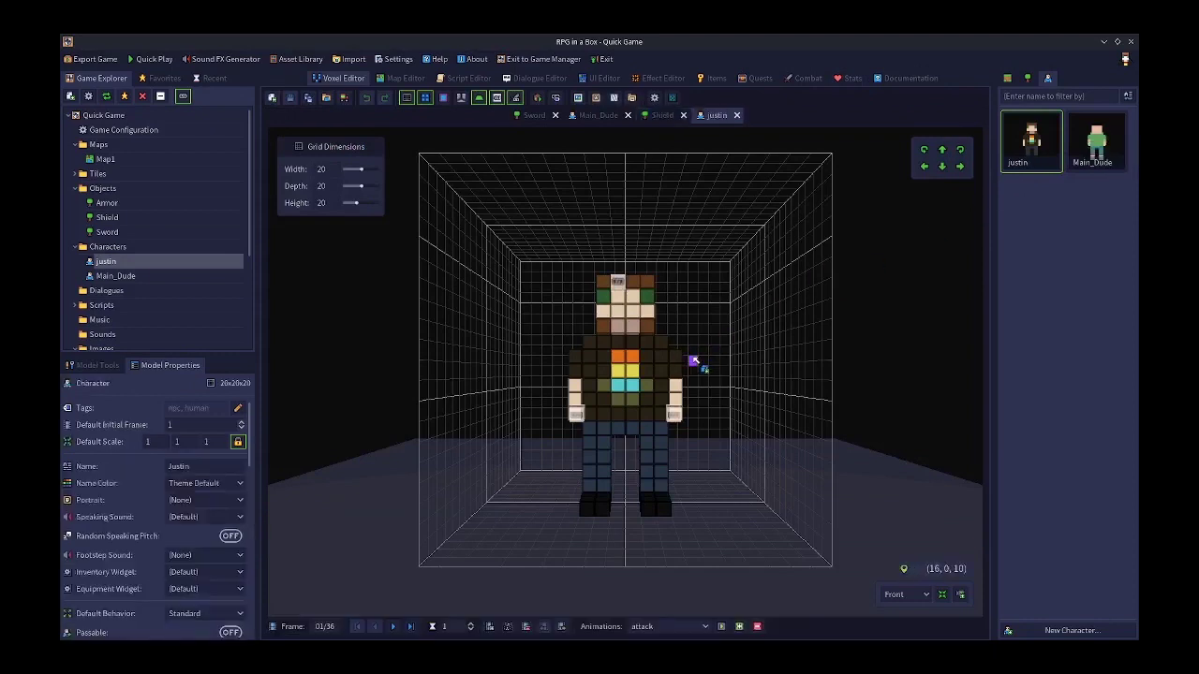
pyautogui.moveTo(703, 364); pyautogui.dragTo(696, 415, button='right')
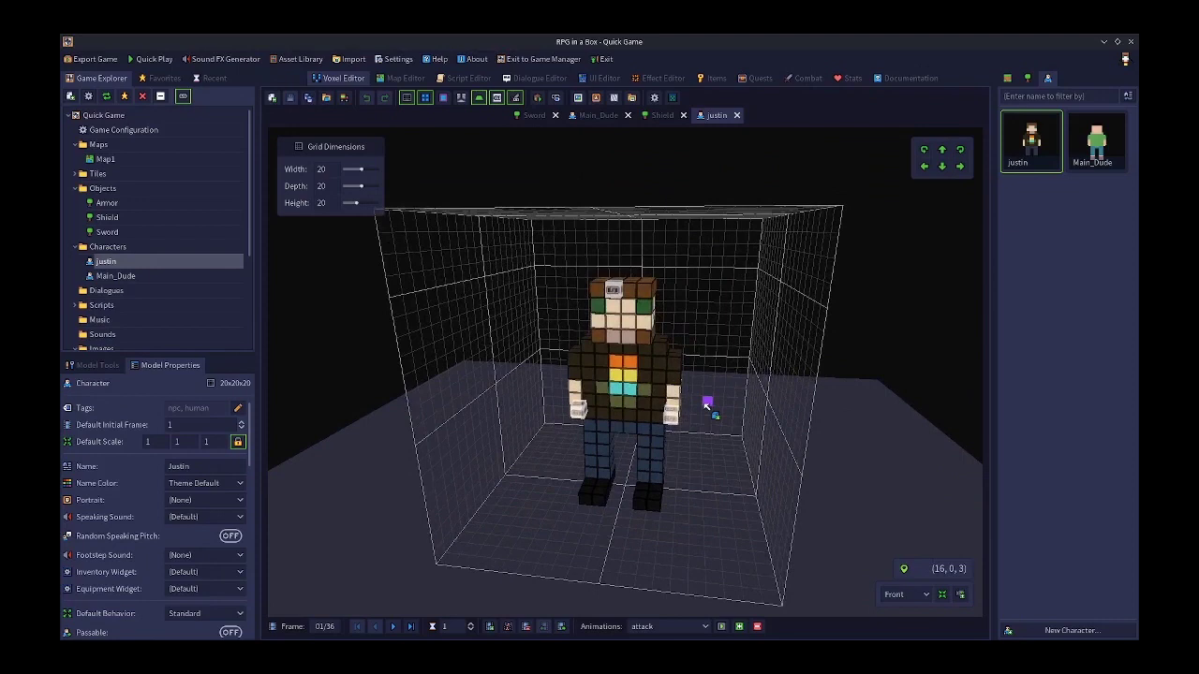
pyautogui.click(301, 58)
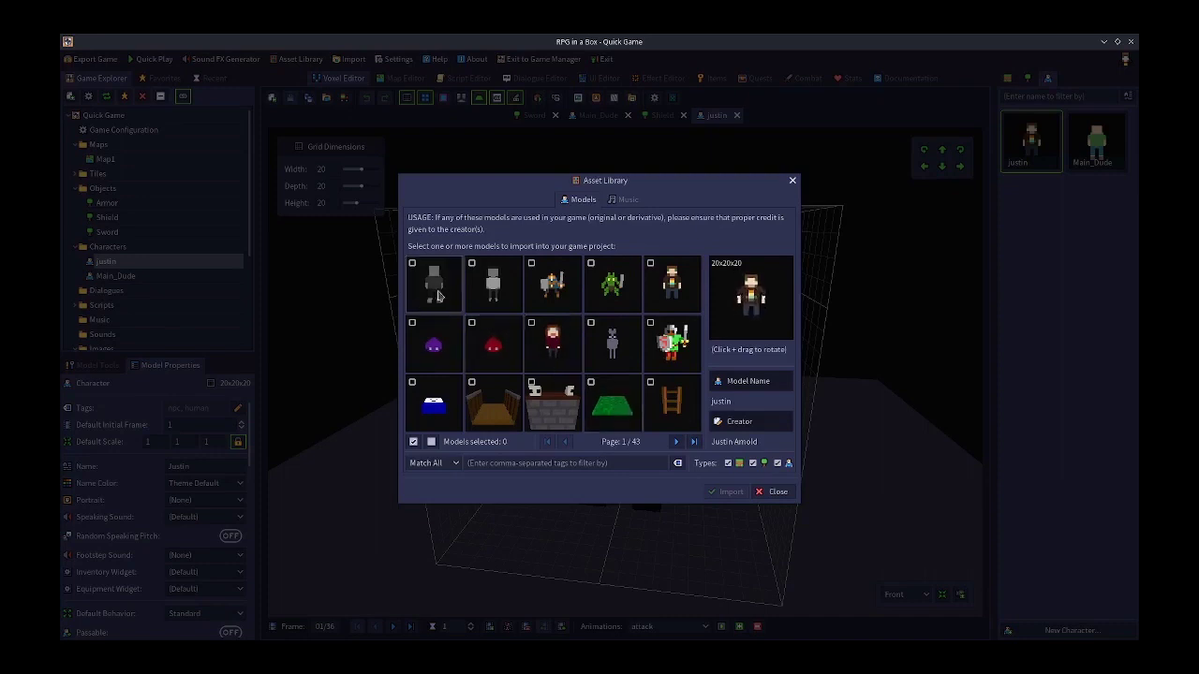
pyautogui.click(775, 495)
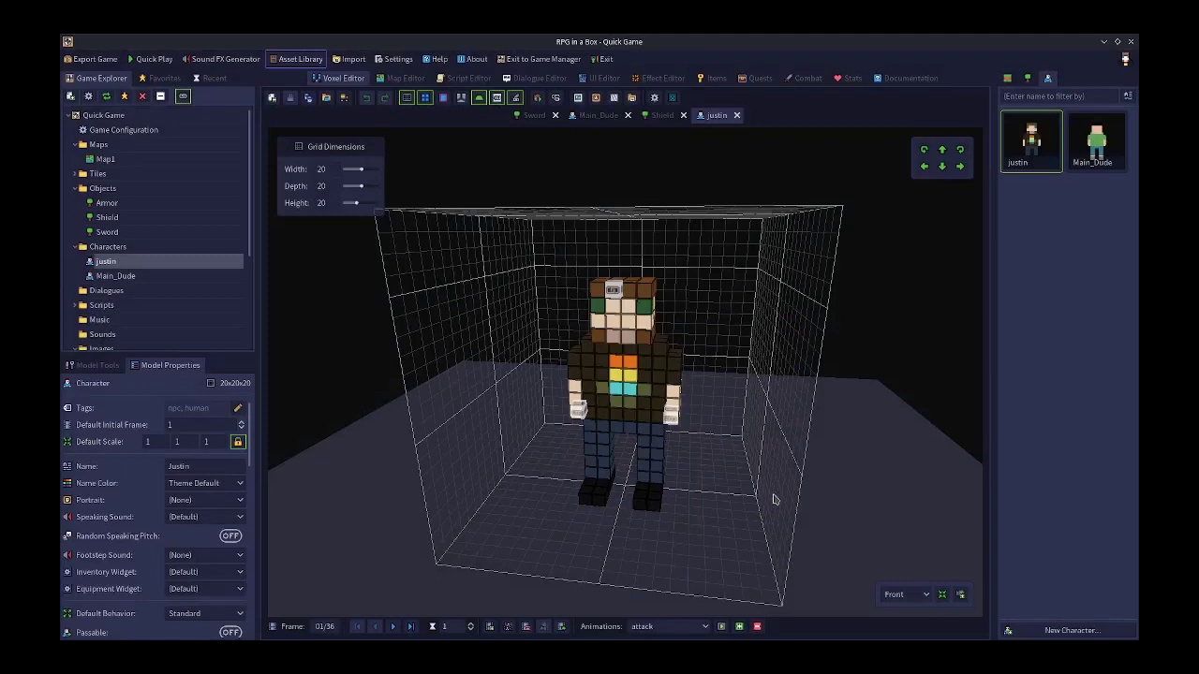
pyautogui.moveTo(696, 455); pyautogui.dragTo(710, 405, button='right')
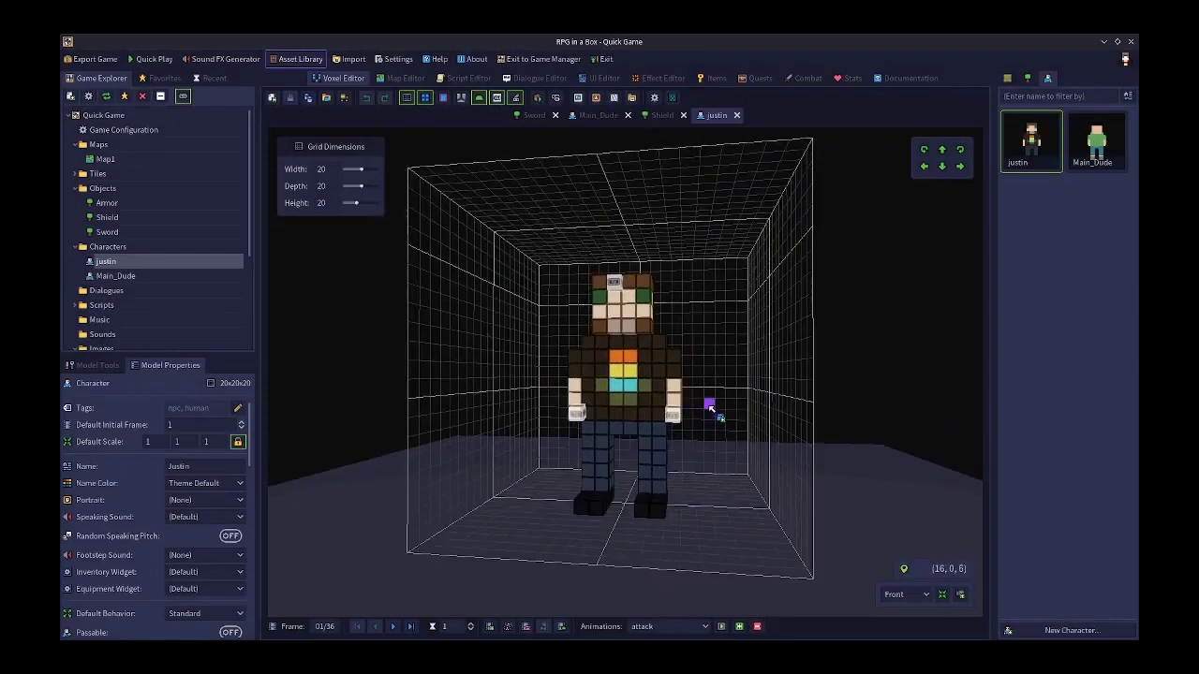
pyautogui.moveTo(720, 348); pyautogui.dragTo(743, 397, button='right')
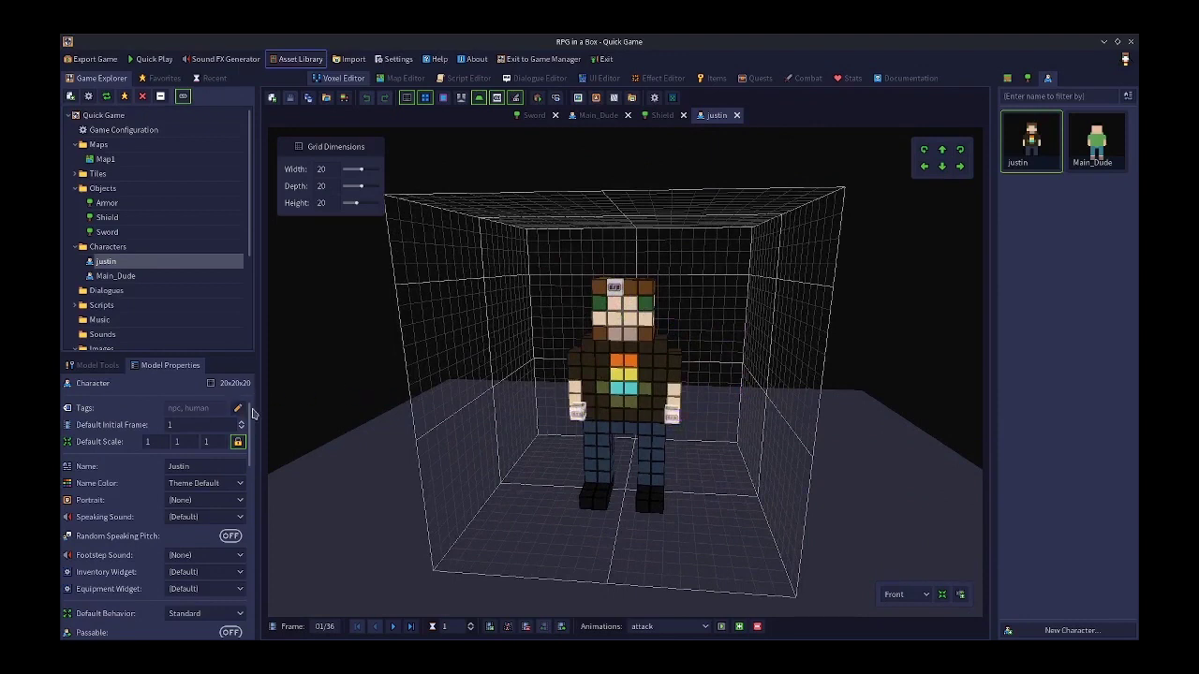
pyautogui.moveTo(249, 433); pyautogui.dragTo(248, 575)
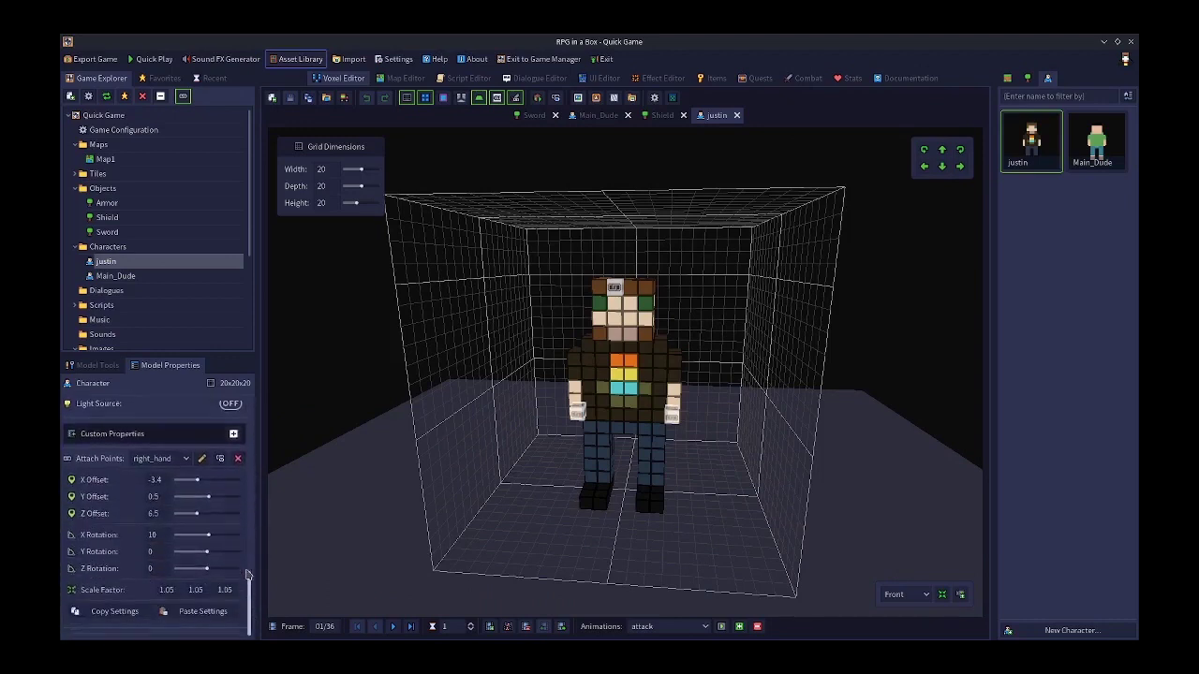
# Select the left_hand attach point, then review the right_hand and left_hand equipment slots in the character stats
pyautogui.click(181, 462)
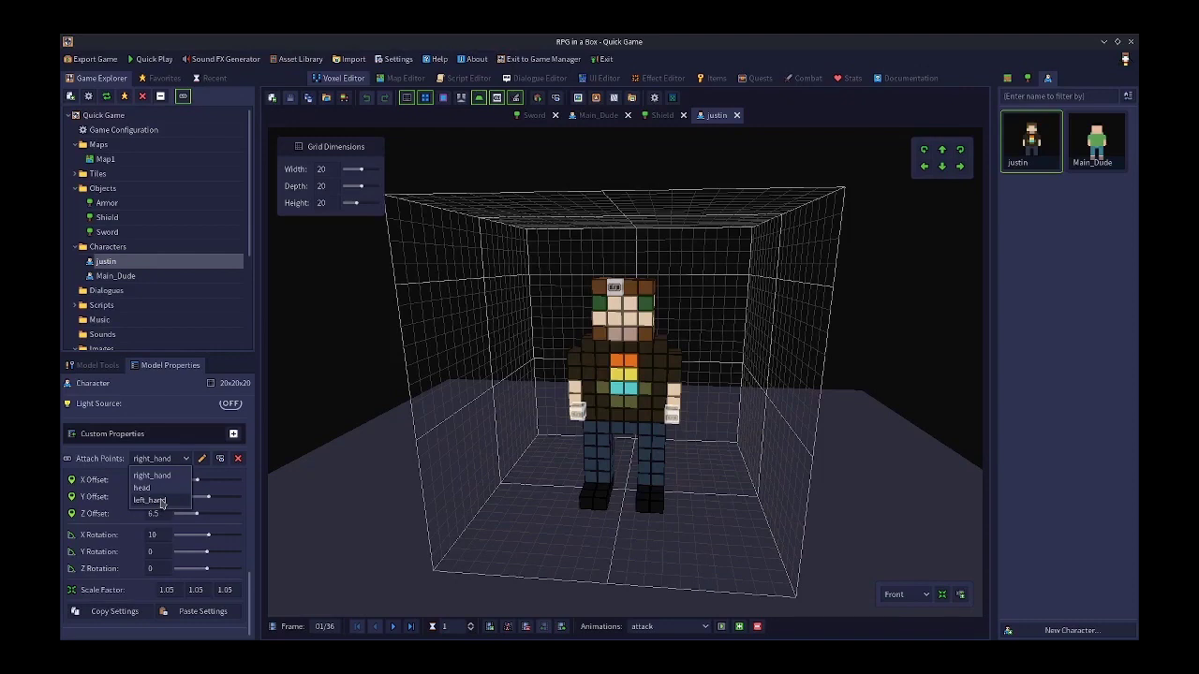
pyautogui.click(161, 501)
pyautogui.click(163, 461)
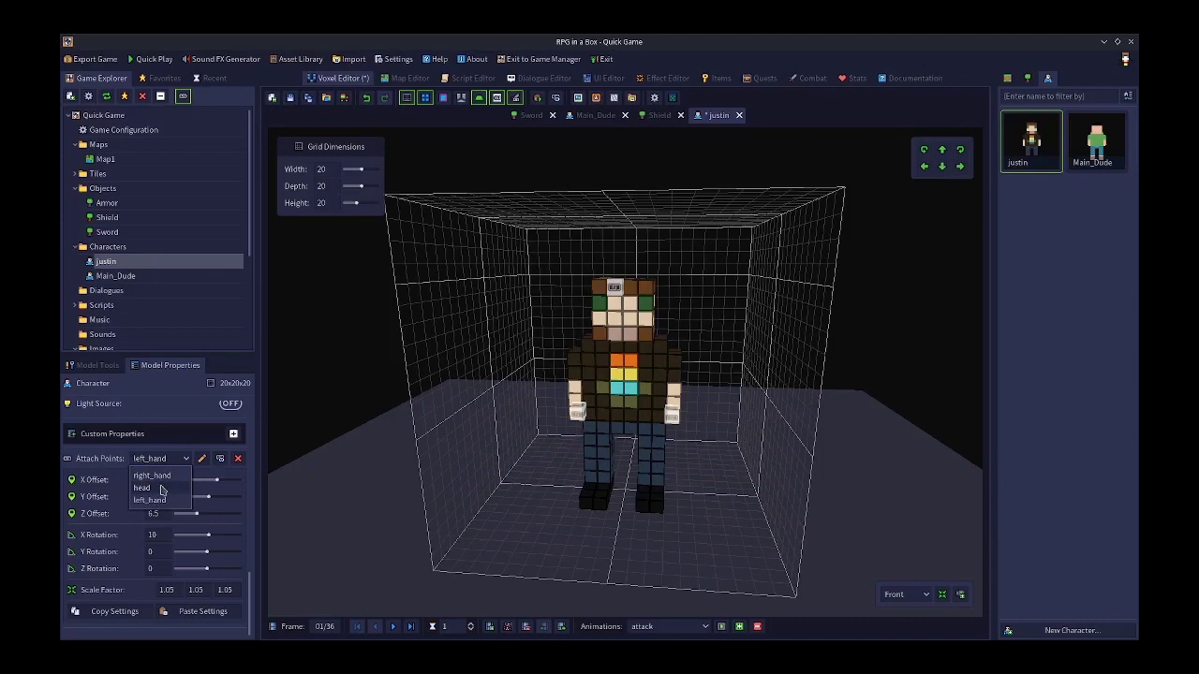
pyautogui.click(848, 87)
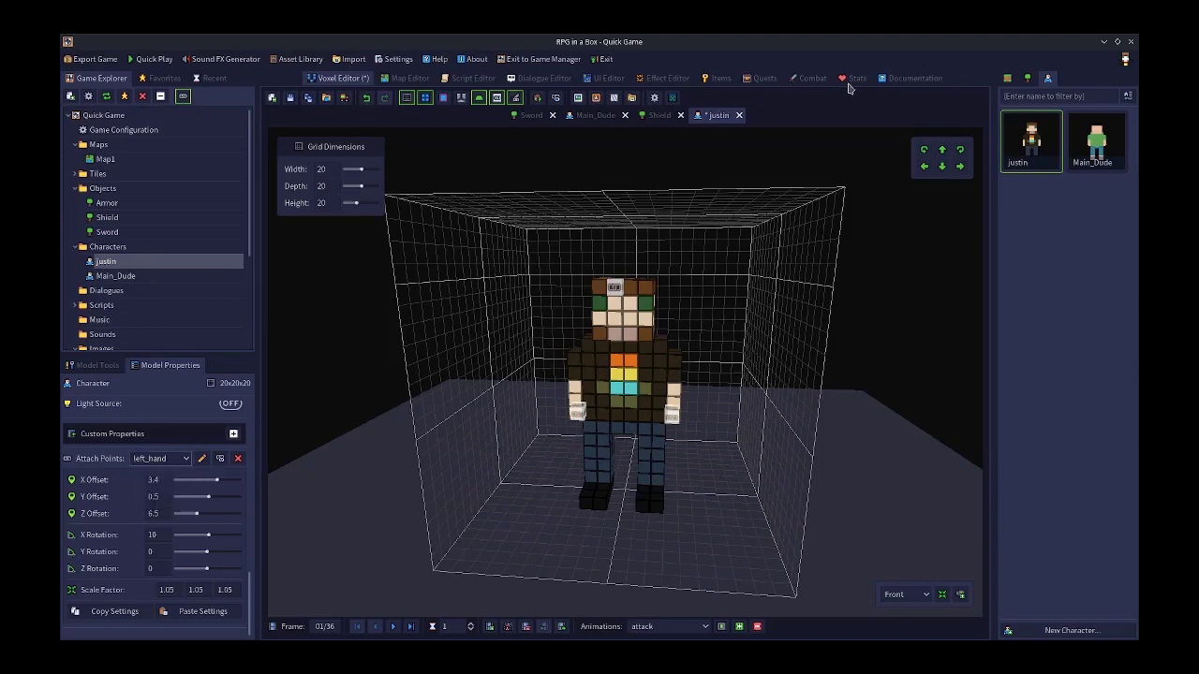
pyautogui.click(849, 83)
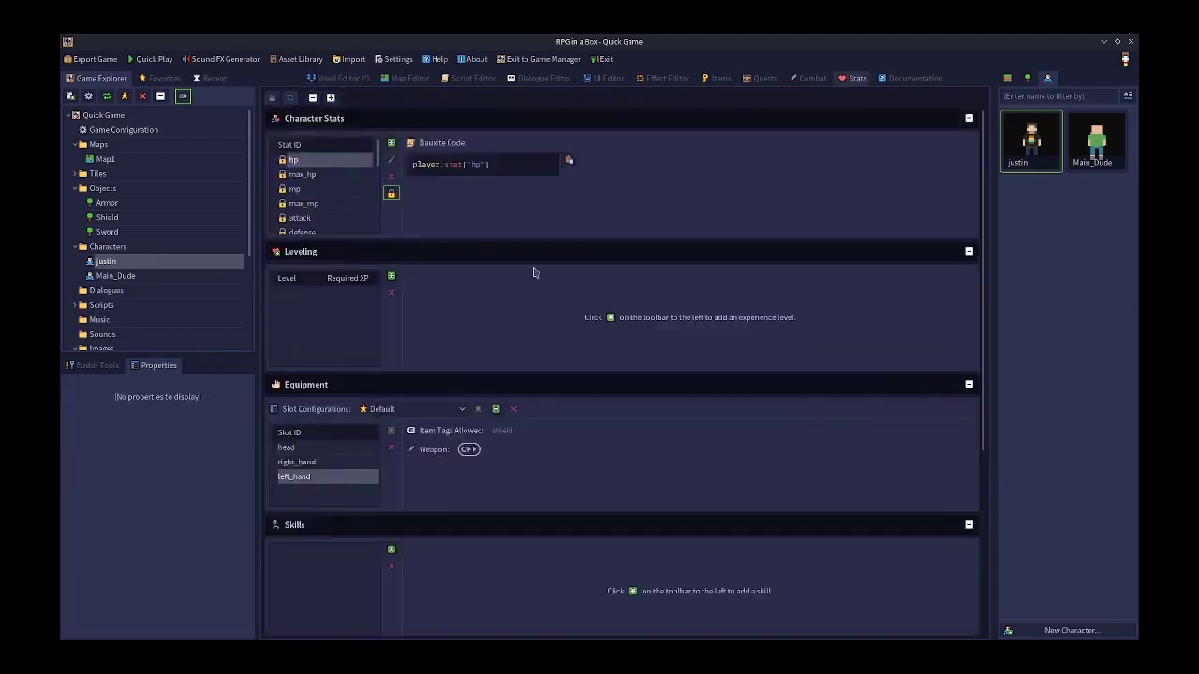
pyautogui.click(306, 464)
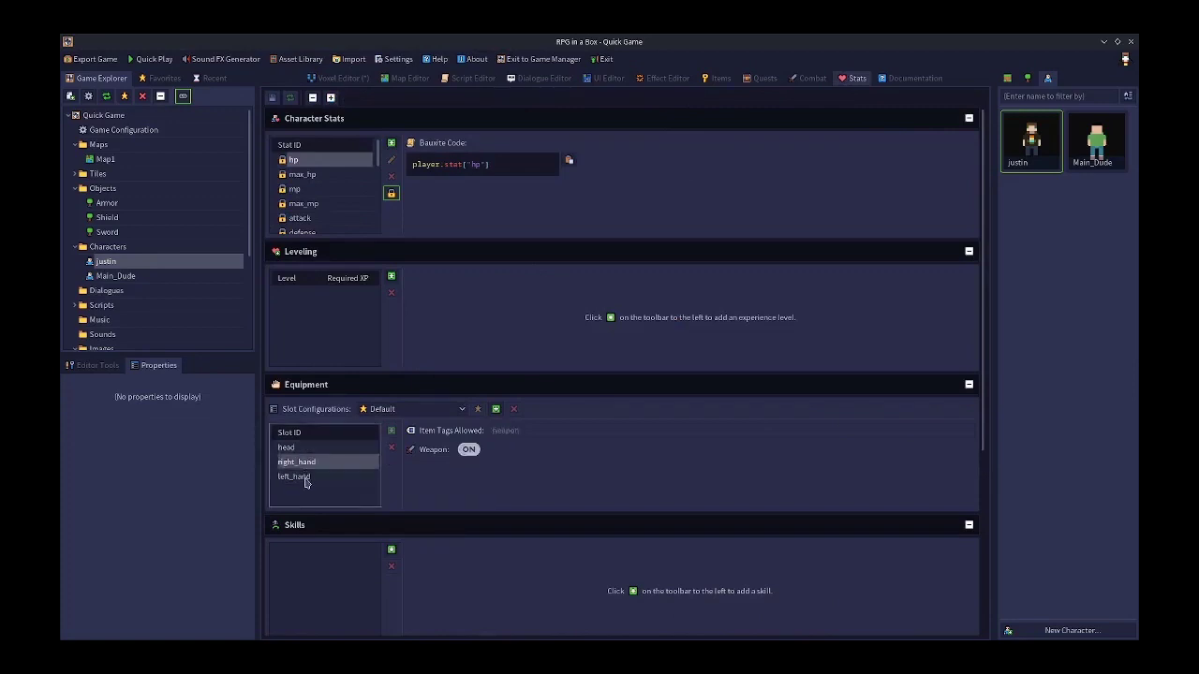
pyautogui.click(306, 478)
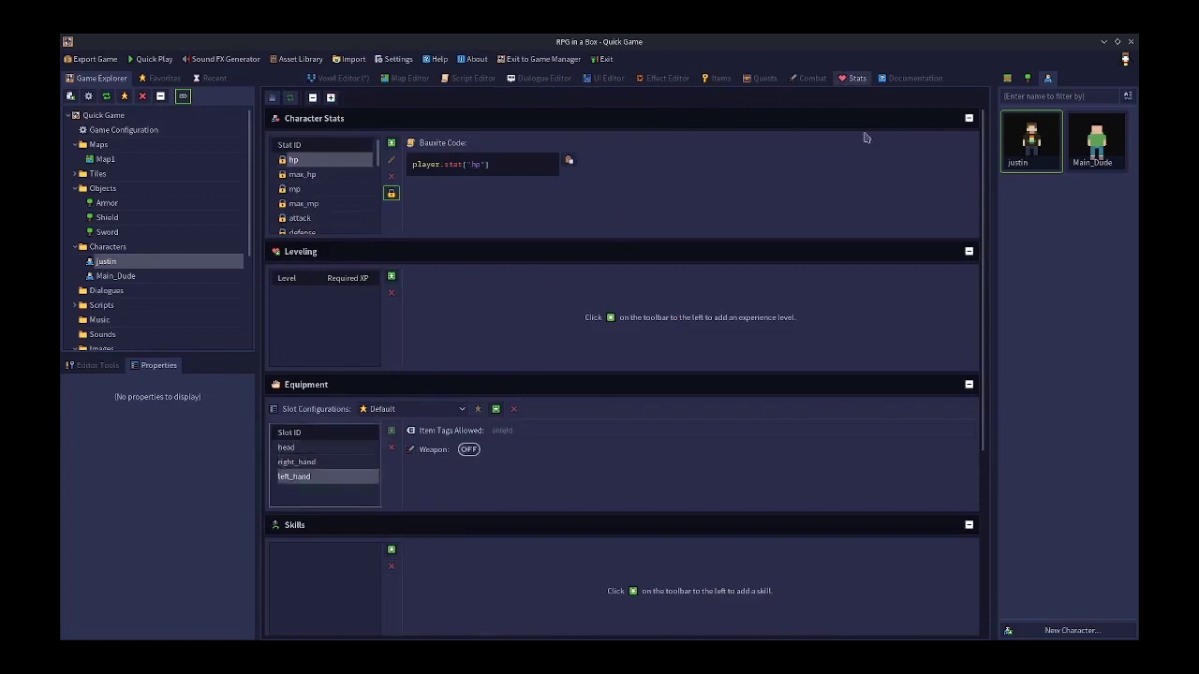
# Switch the model back to the right_hand attach point and confirm its slot allows weapon-tagged items
pyautogui.click(342, 78)
pyautogui.click(161, 458)
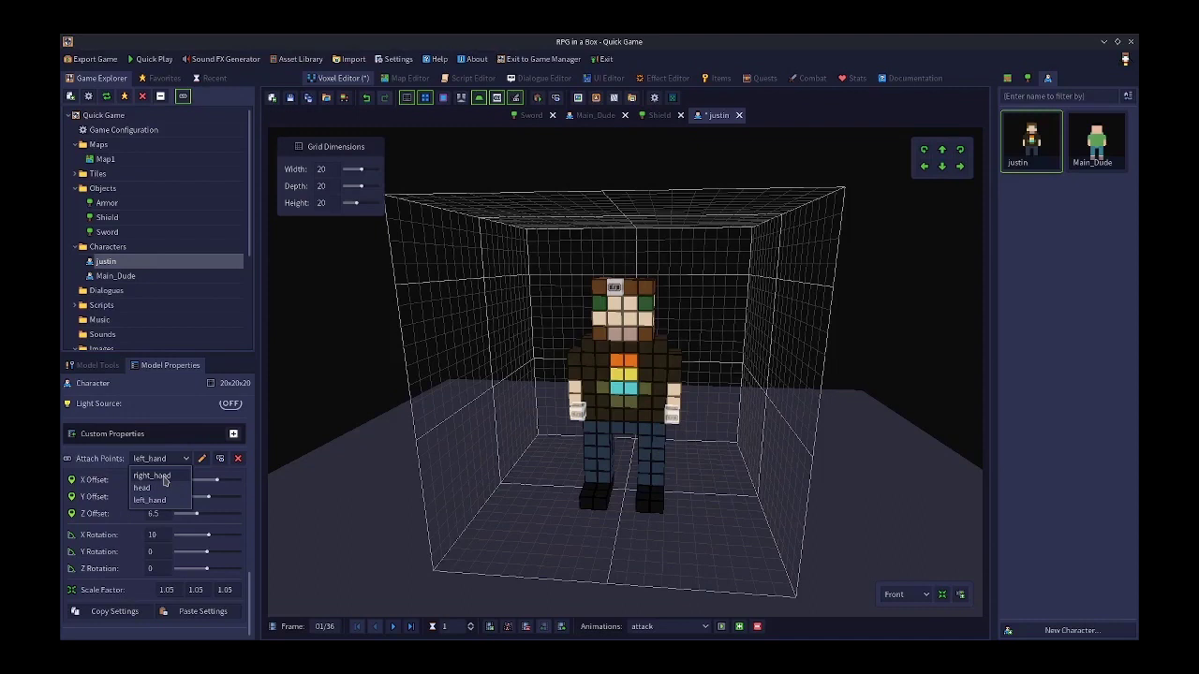
pyautogui.click(151, 475)
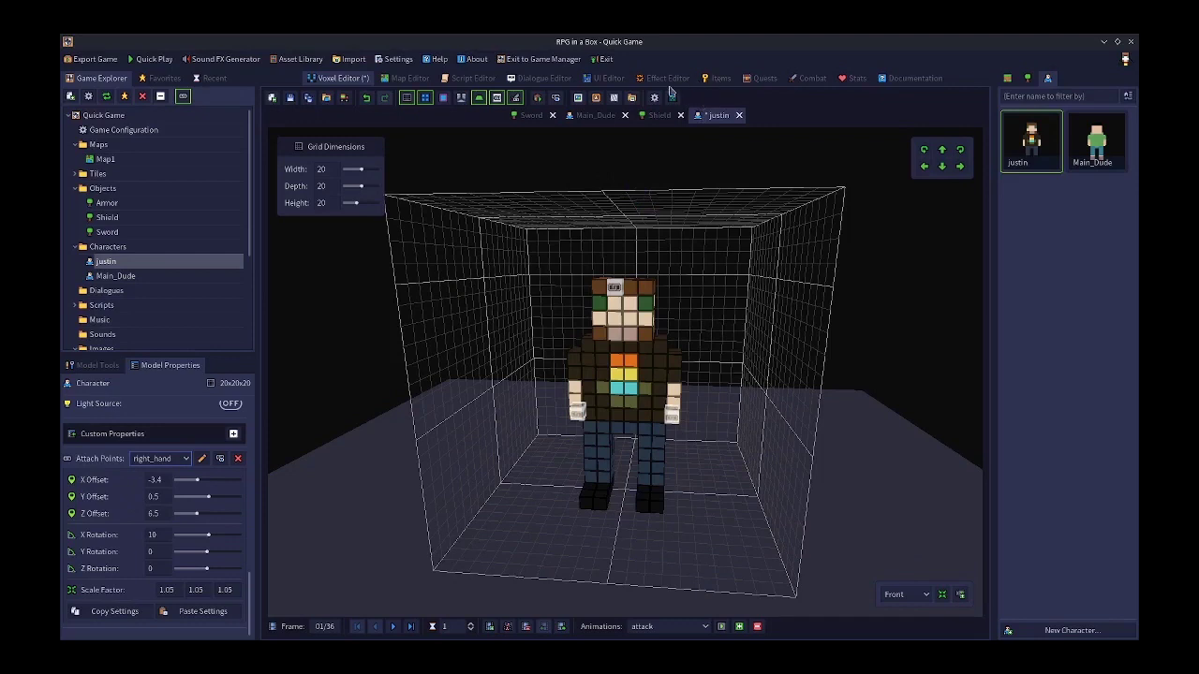
pyautogui.click(856, 80)
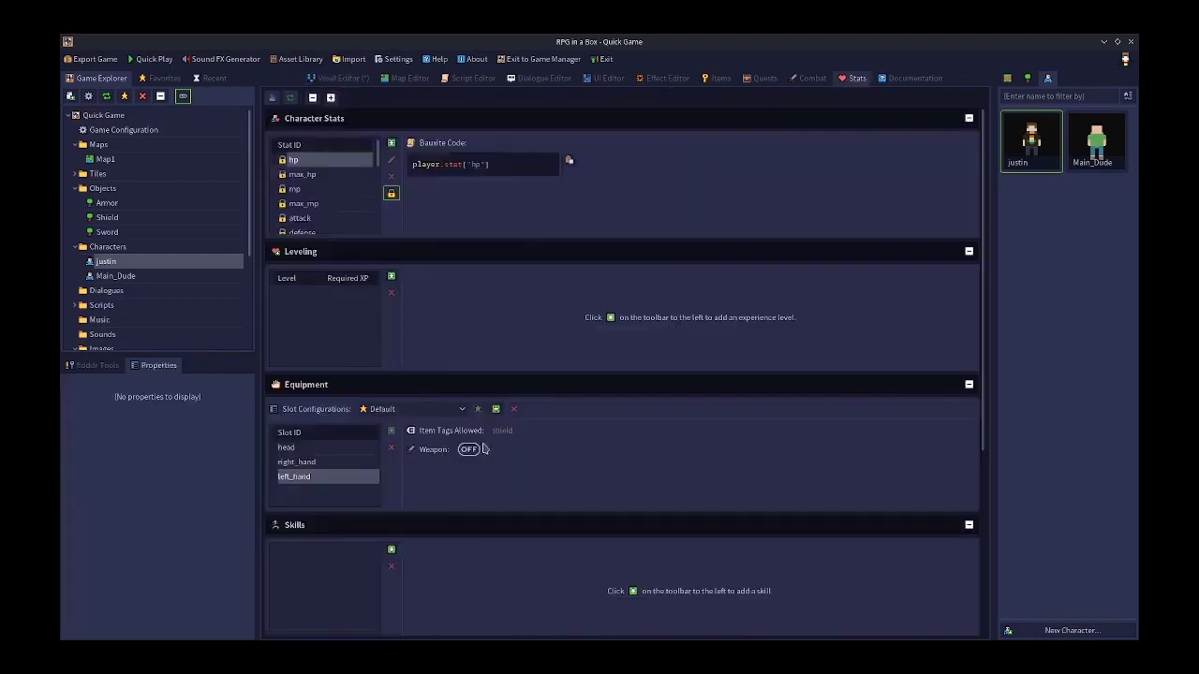
pyautogui.click(300, 465)
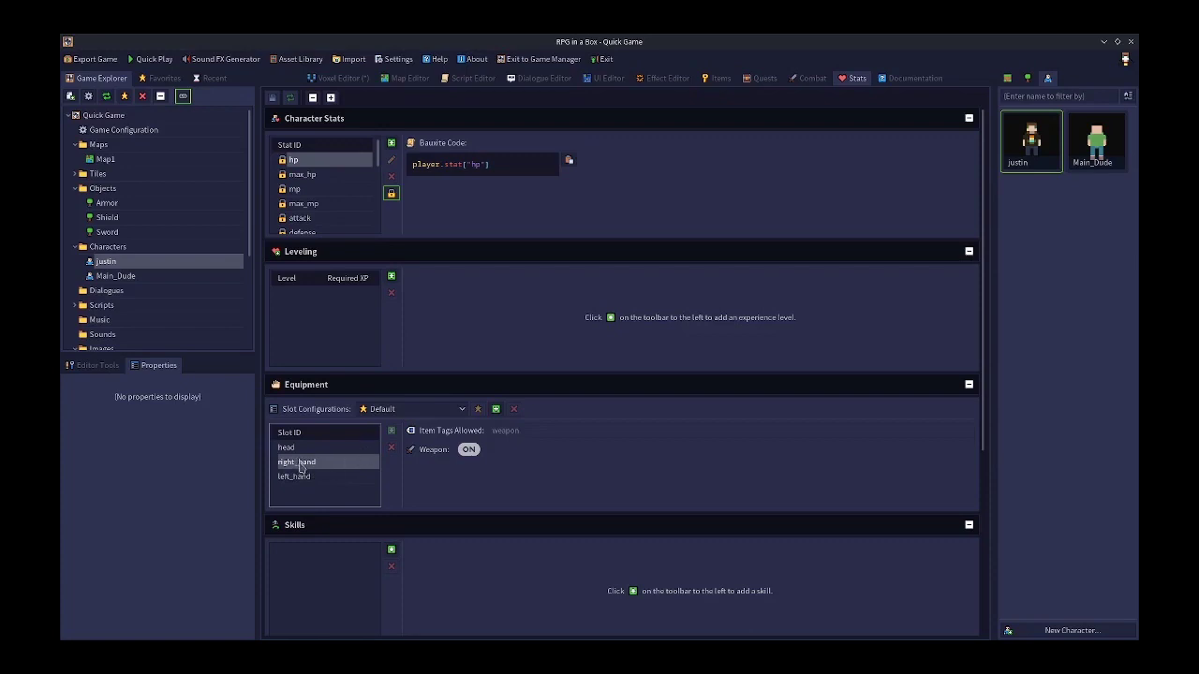
# Select the Sword item and open the Sword object model in the Voxel Editor
pyautogui.click(725, 78)
pyautogui.click(323, 140)
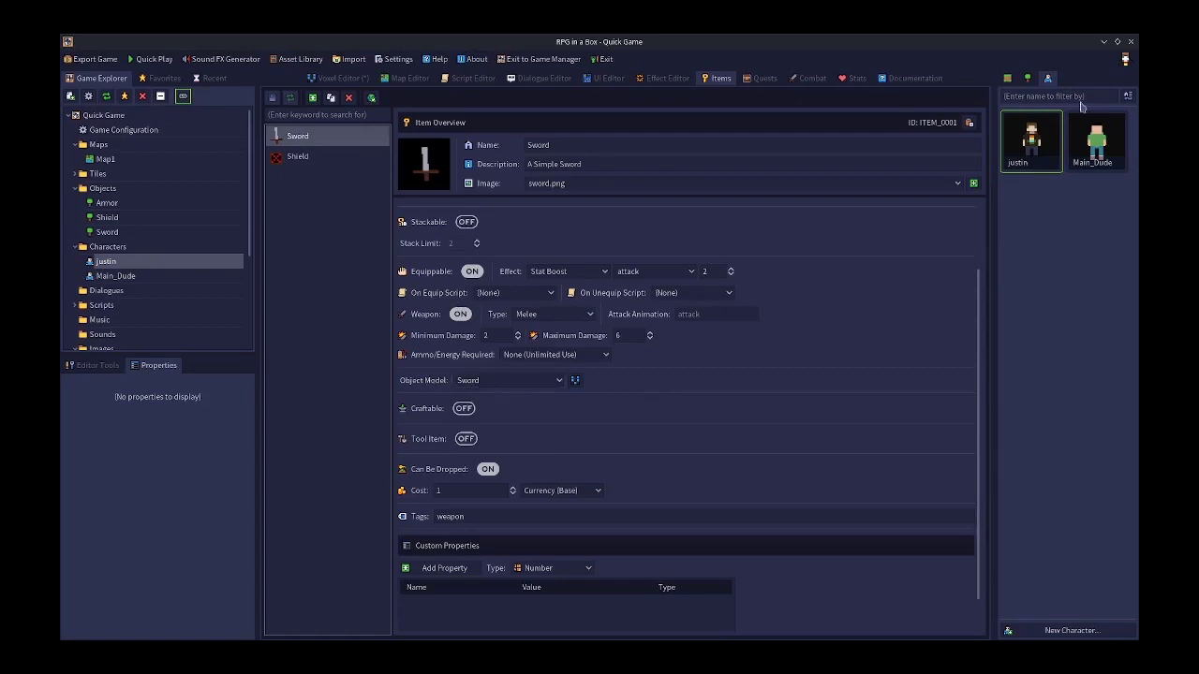
pyautogui.click(1027, 79)
pyautogui.doubleClick(1020, 208)
pyautogui.moveTo(567, 481); pyautogui.dragTo(693, 324, button='right')
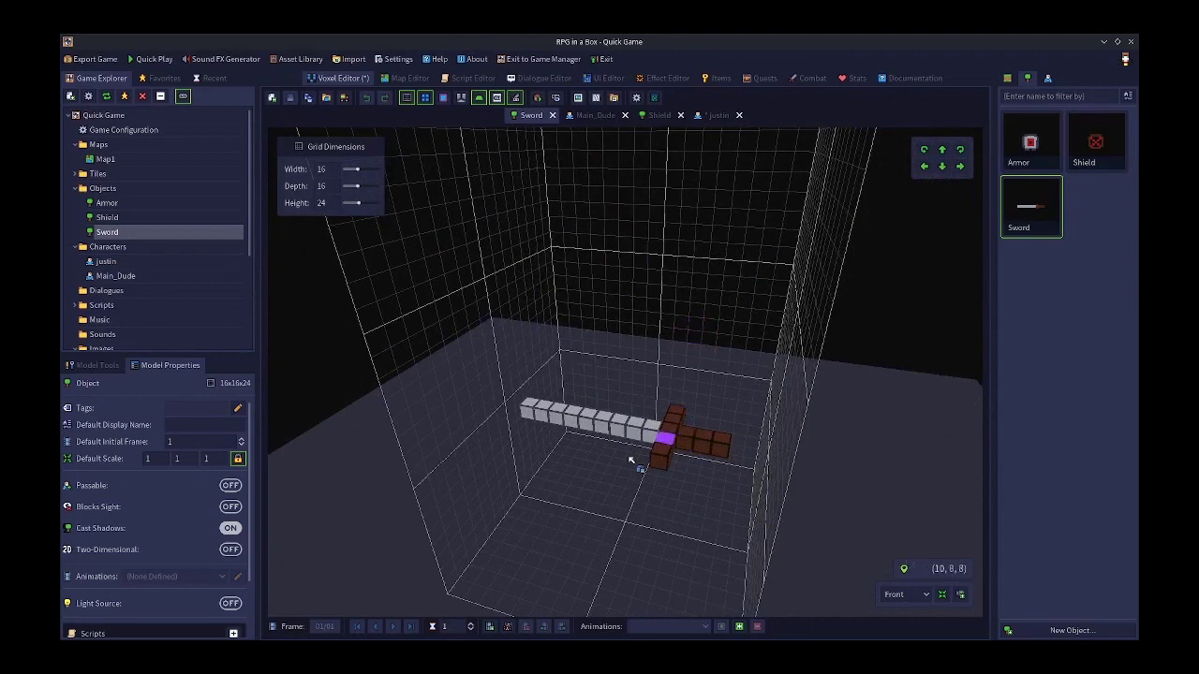
pyautogui.moveTo(634, 460); pyautogui.dragTo(667, 467, button='right')
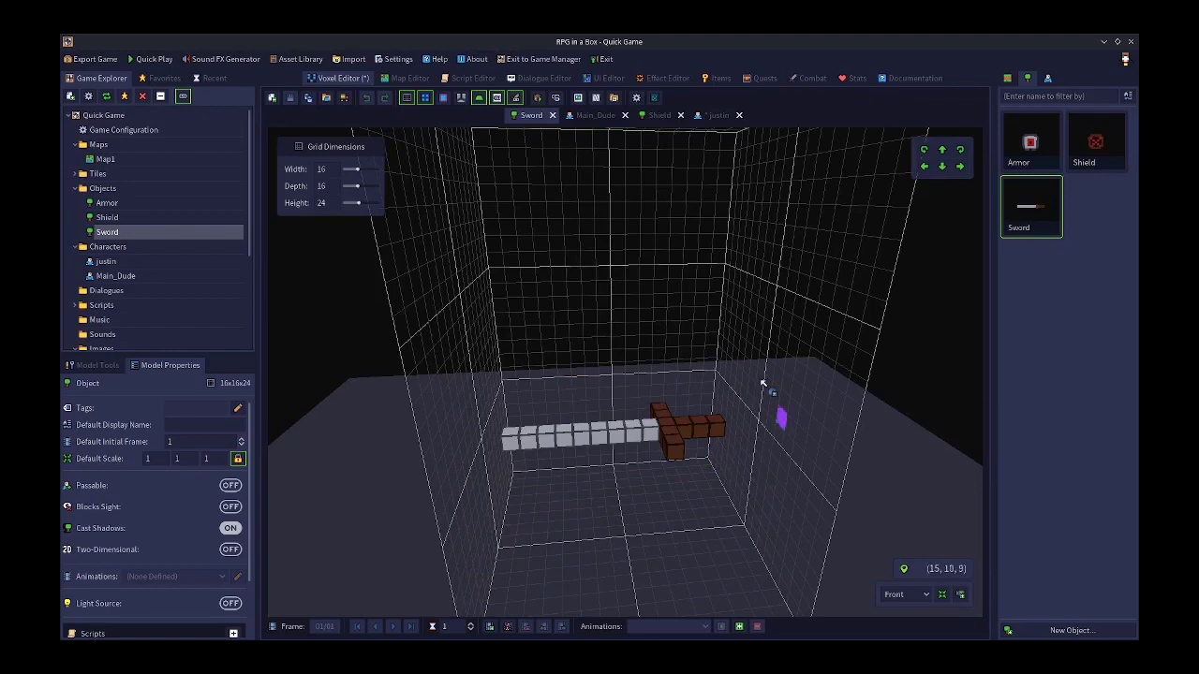
# Keep Sword as the item's Object Model and reopen the Sword model facing head-on
pyautogui.click(727, 80)
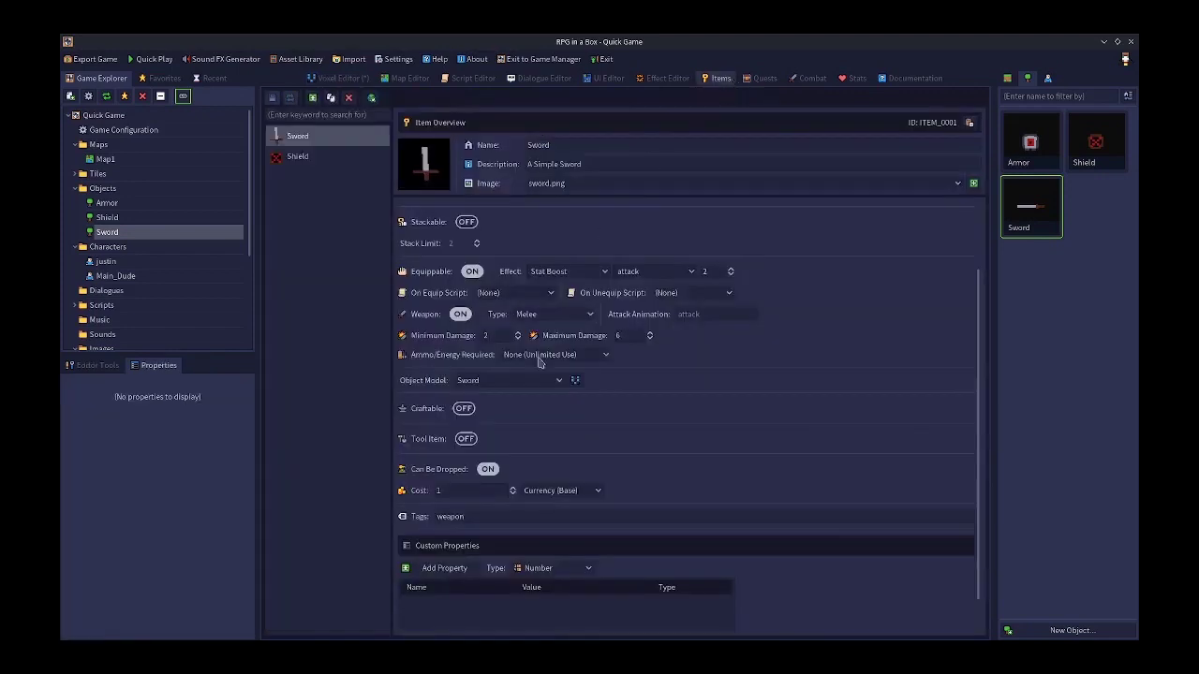
pyautogui.click(470, 381)
pyautogui.click(471, 434)
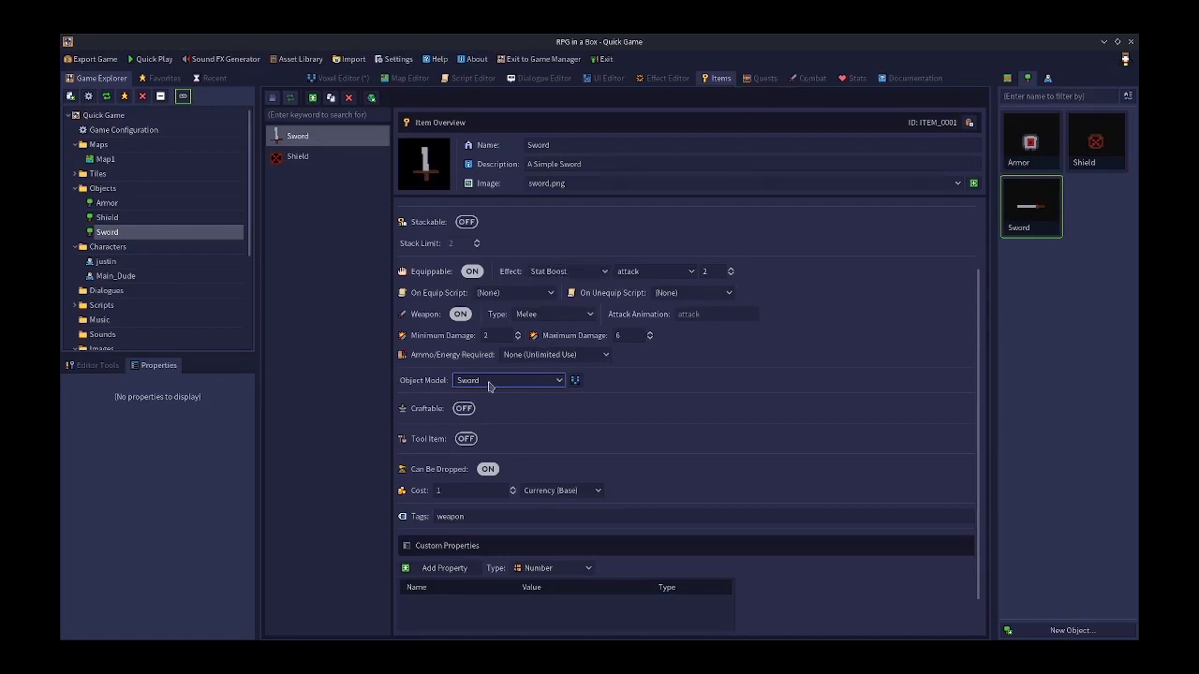
pyautogui.doubleClick(1020, 208)
pyautogui.moveTo(718, 434); pyautogui.dragTo(682, 477, button='right')
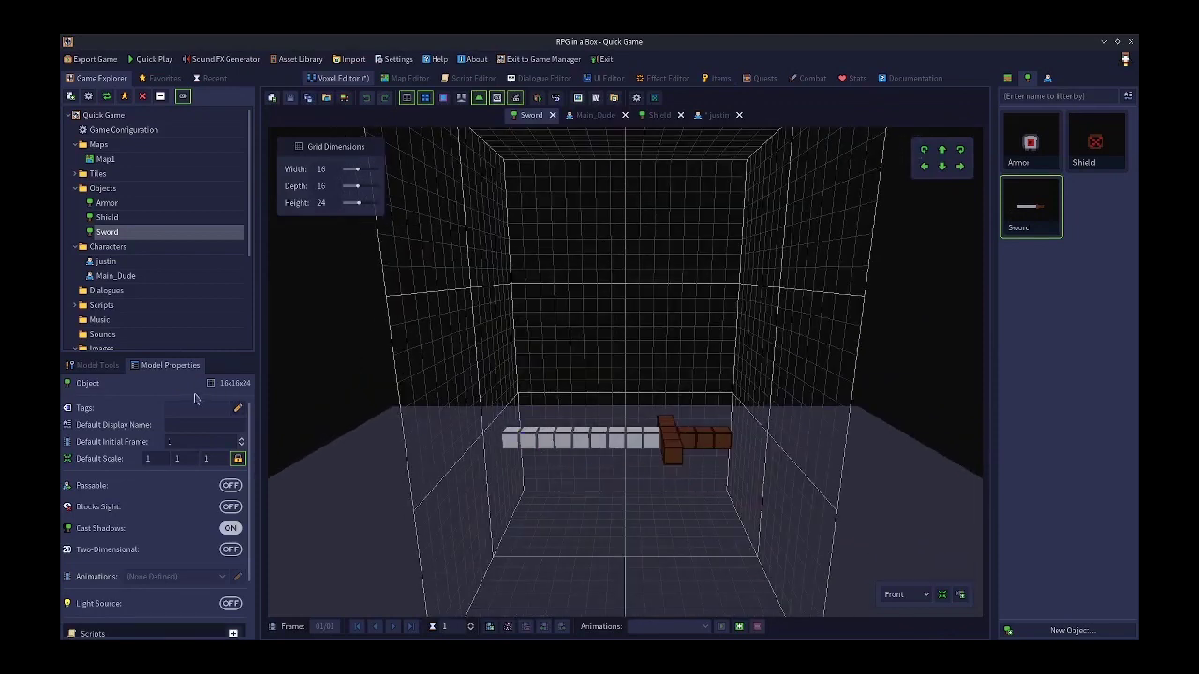
# Place a 'right_hand' attach point on the sword's brown handle voxel
pyautogui.click(94, 366)
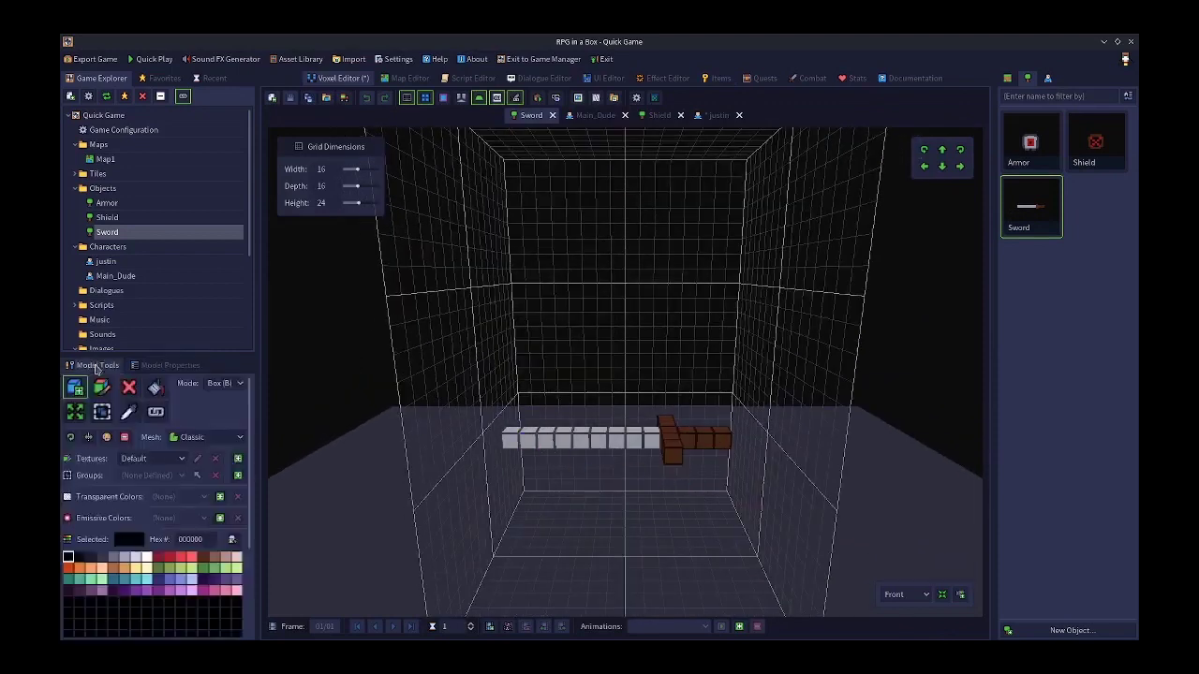
pyautogui.click(156, 413)
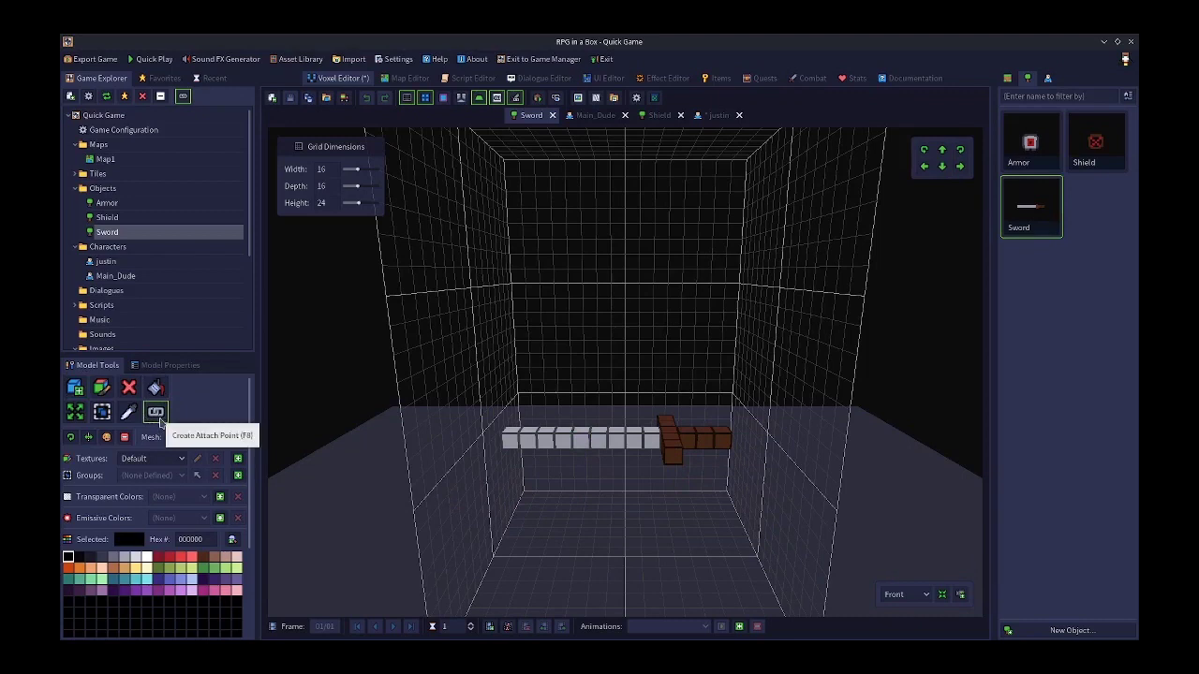
pyautogui.click(709, 439)
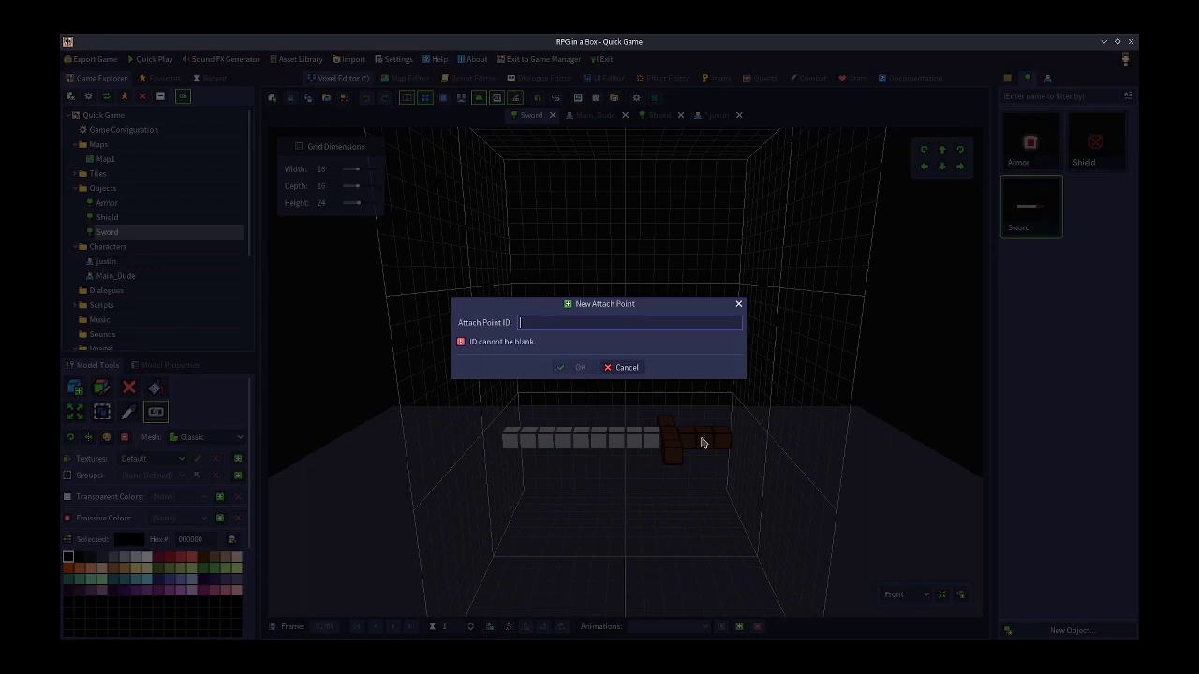
pyautogui.write('right_hand')
pyautogui.click(577, 368)
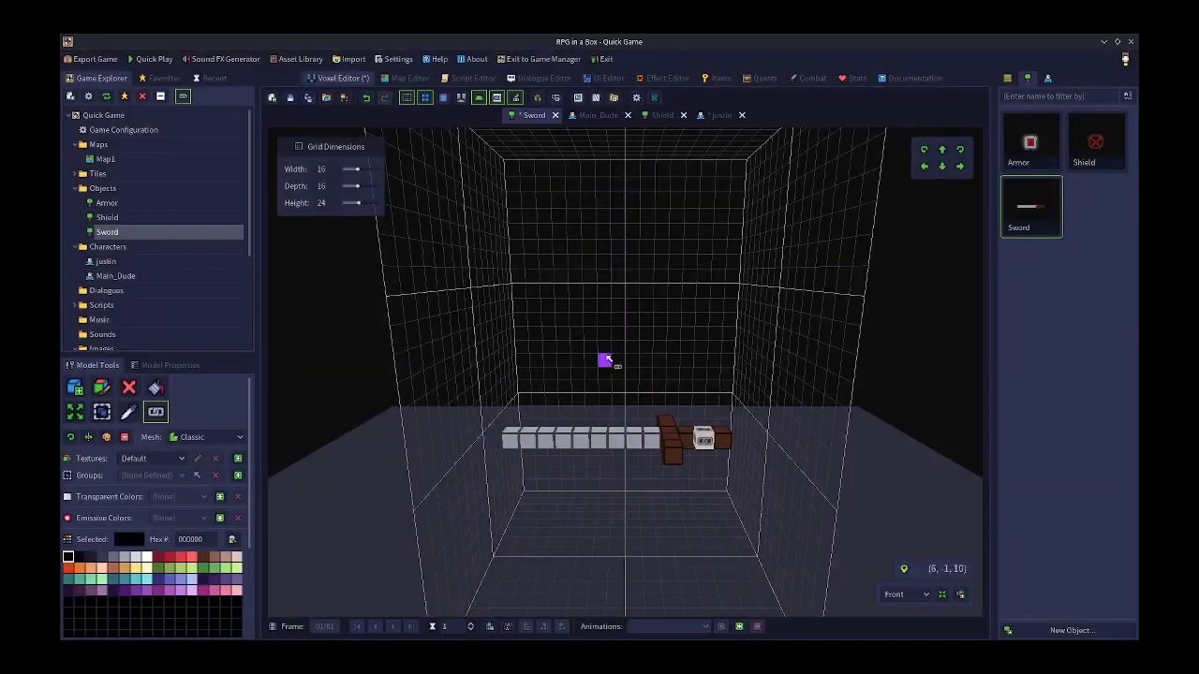
# Save the Sword model, then compare the Sword item against the Stats equipment slots
pyautogui.click(292, 105)
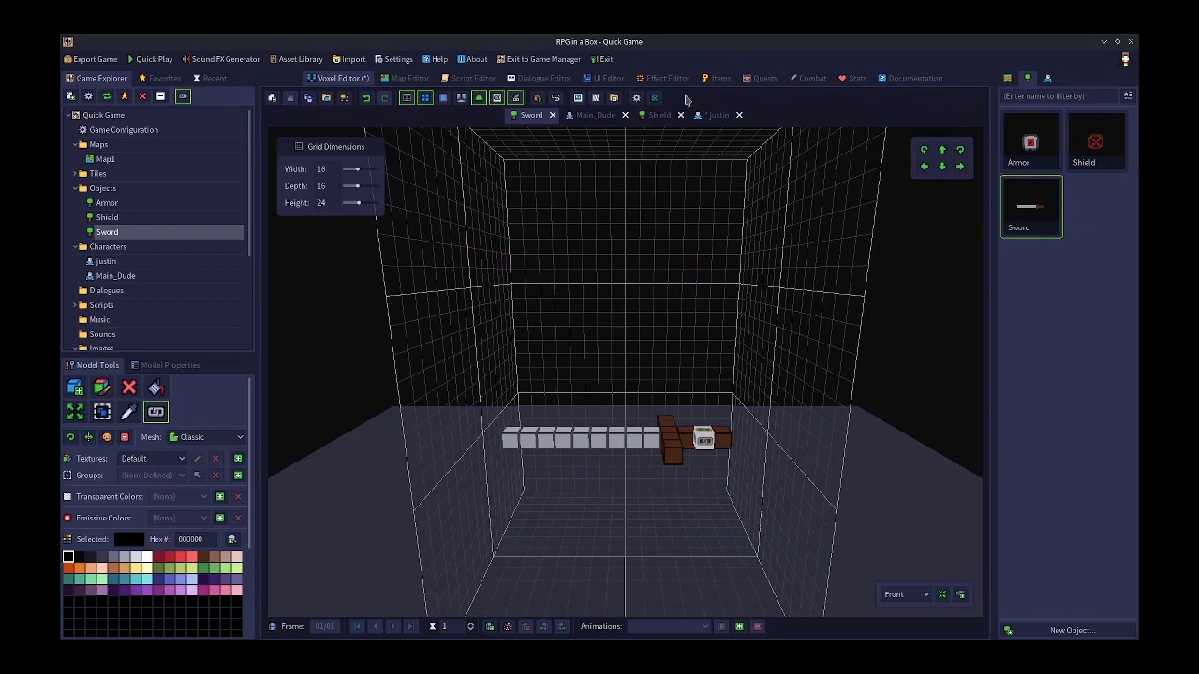
pyautogui.click(719, 79)
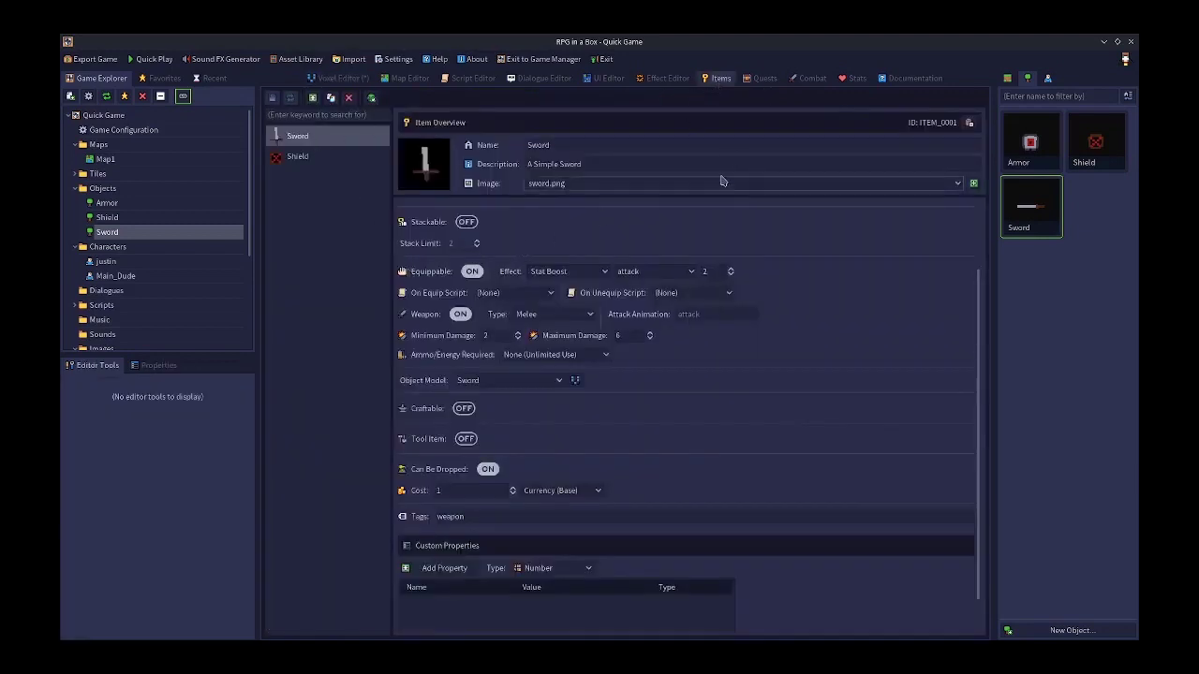
pyautogui.click(856, 79)
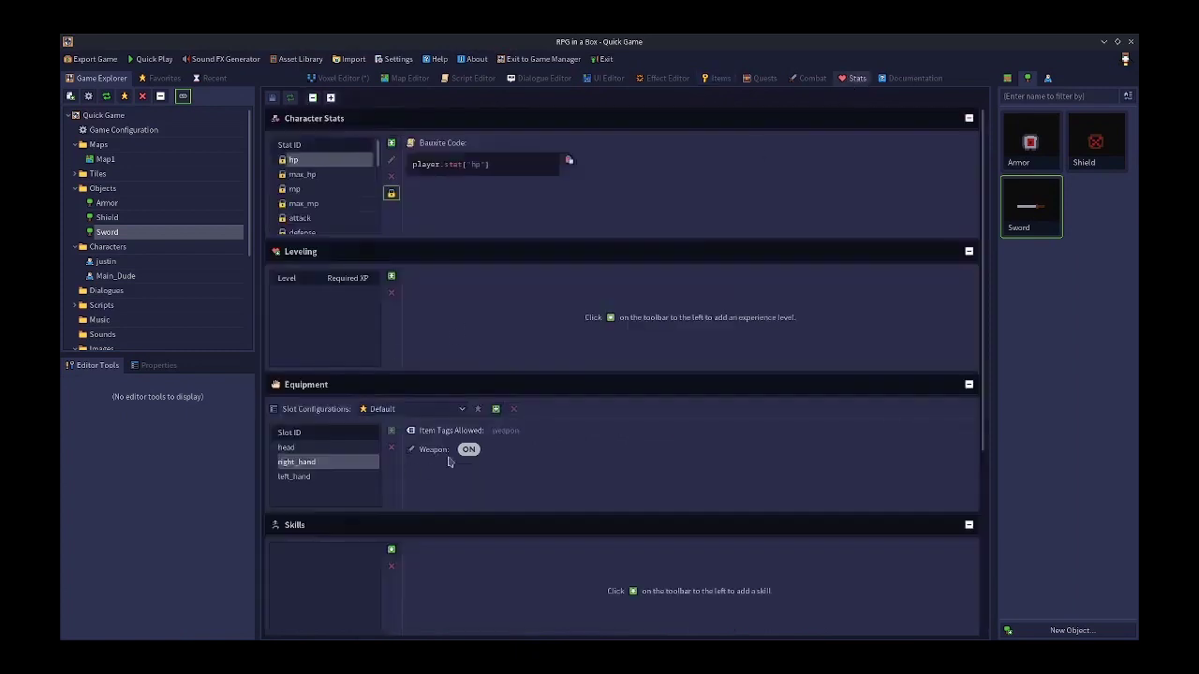
pyautogui.click(721, 80)
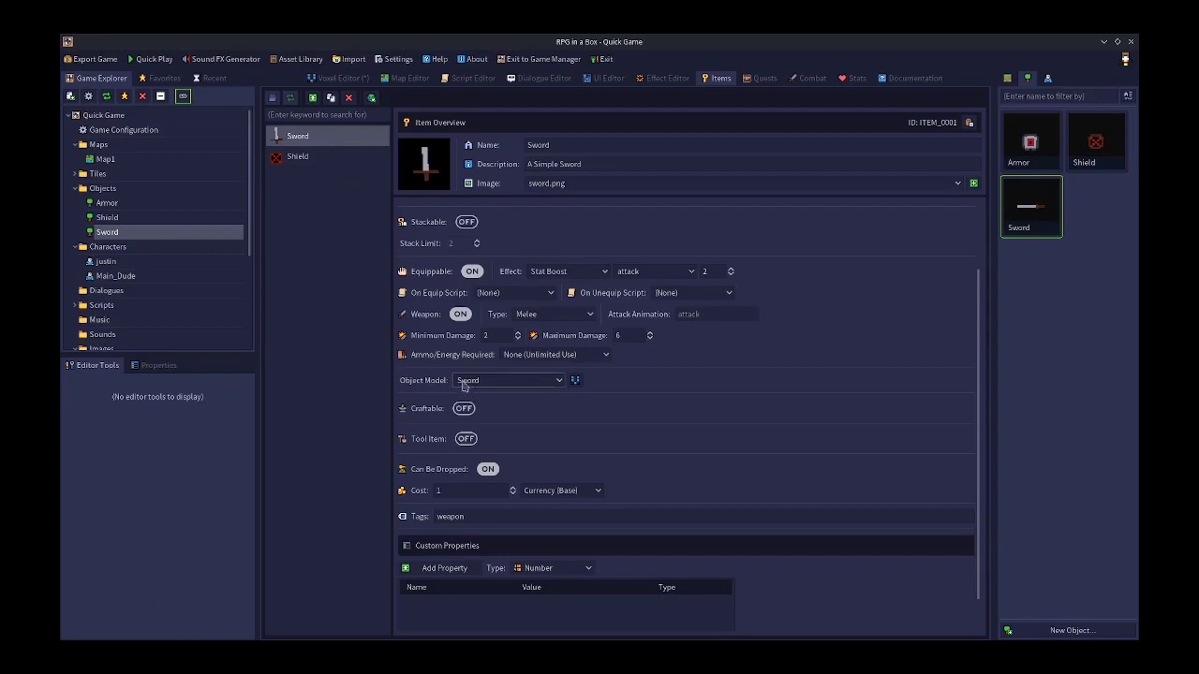
pyautogui.doubleClick(1023, 222)
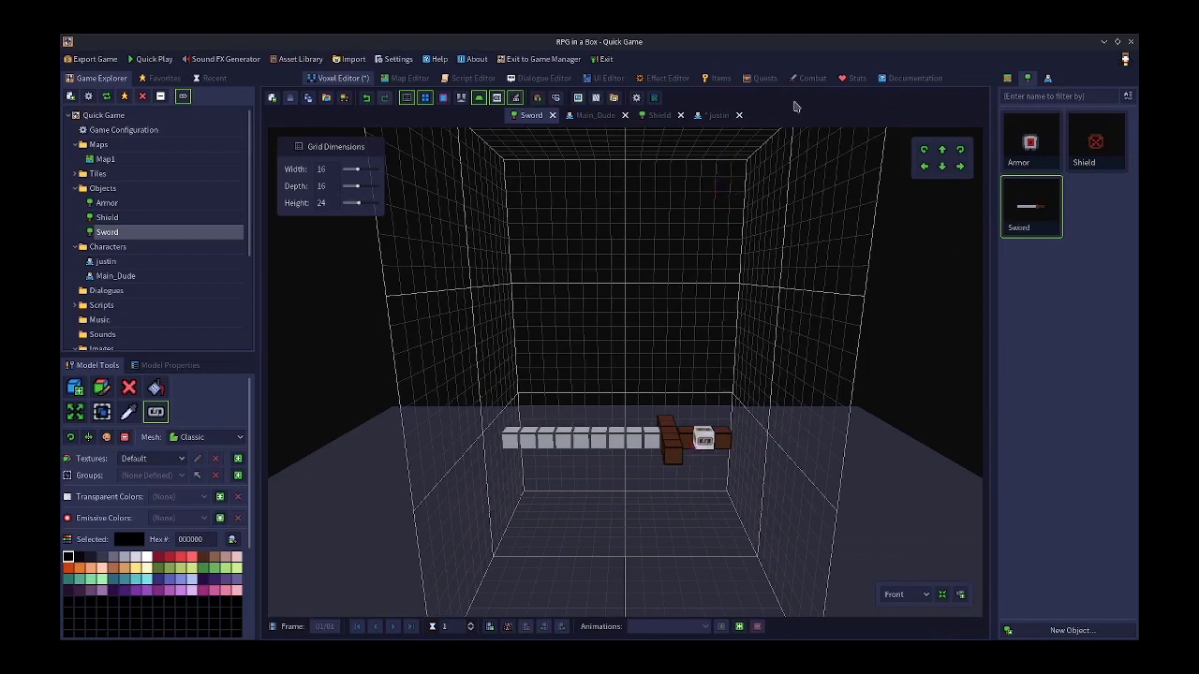
# Review the equipment slots again and open the justin character model from Characters
pyautogui.click(717, 80)
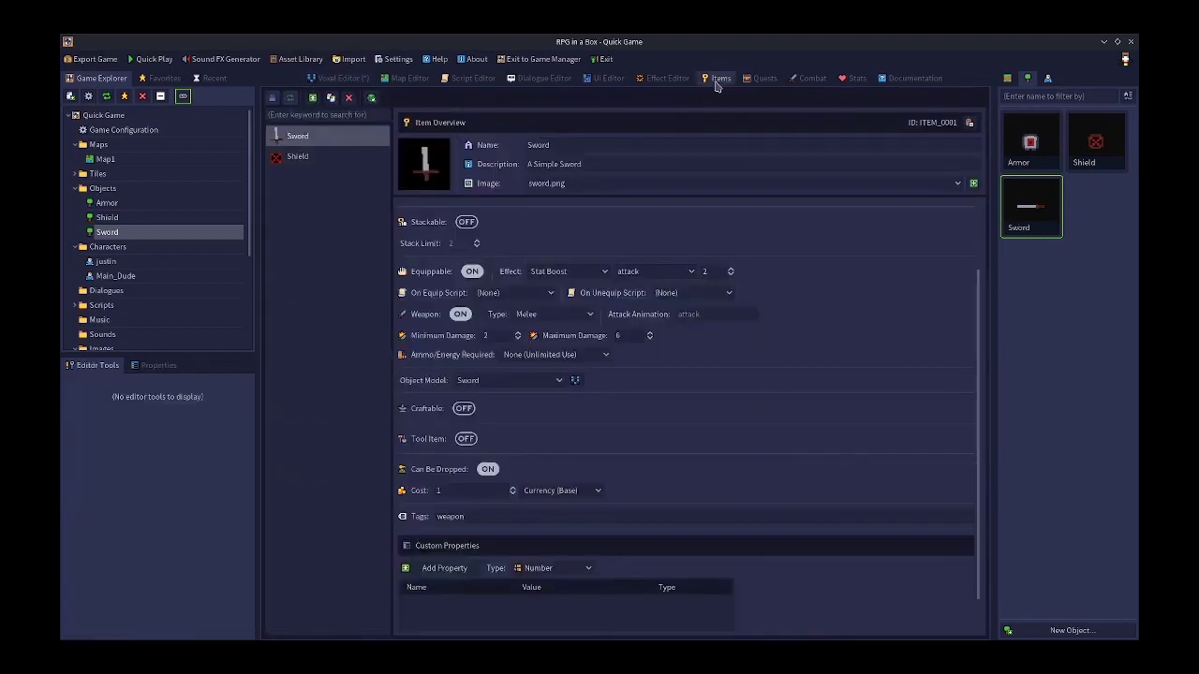
pyautogui.click(854, 81)
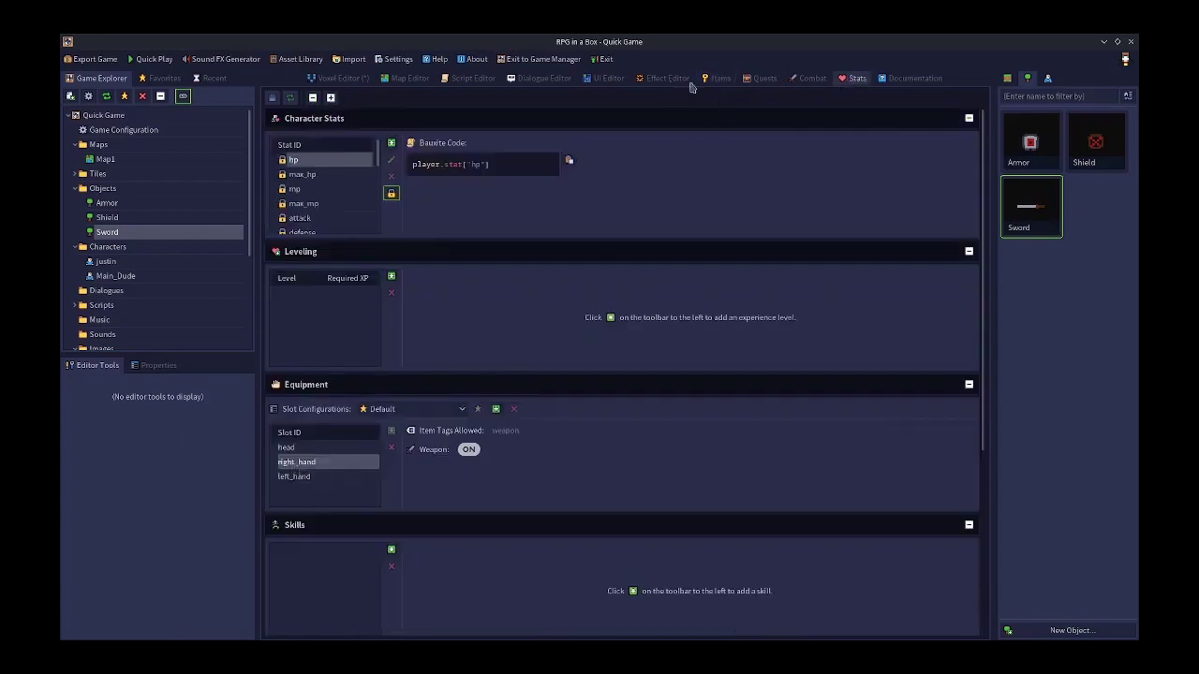
pyautogui.doubleClick(1034, 208)
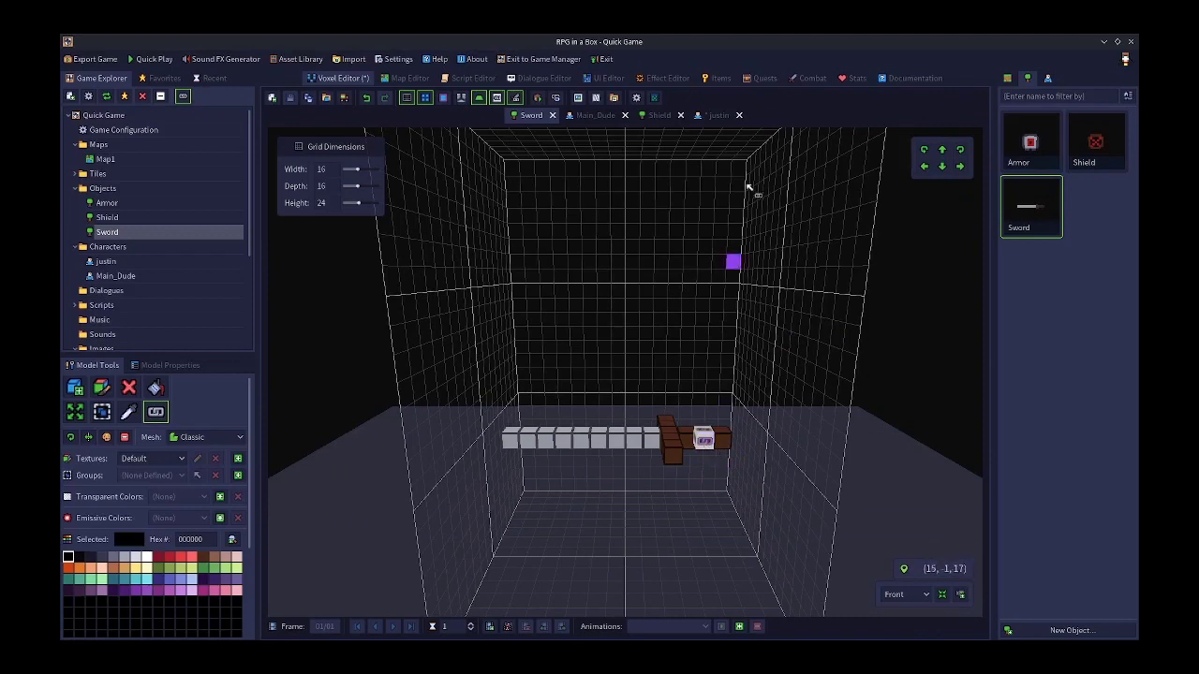
pyautogui.click(849, 81)
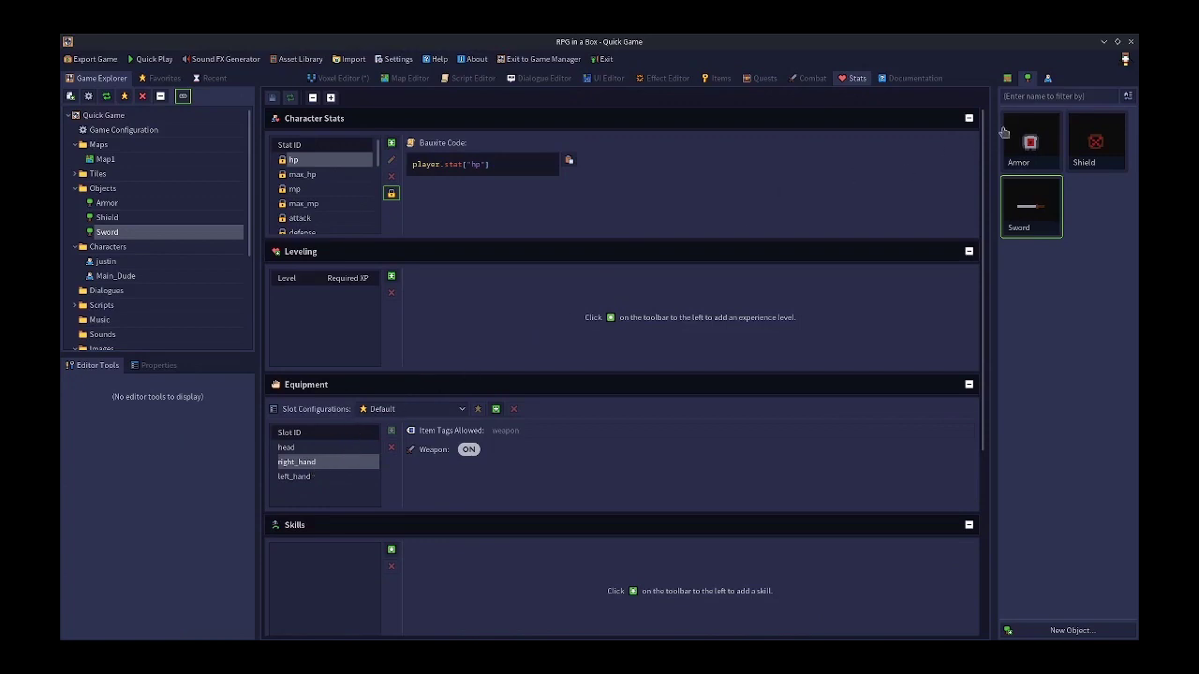
pyautogui.click(1048, 80)
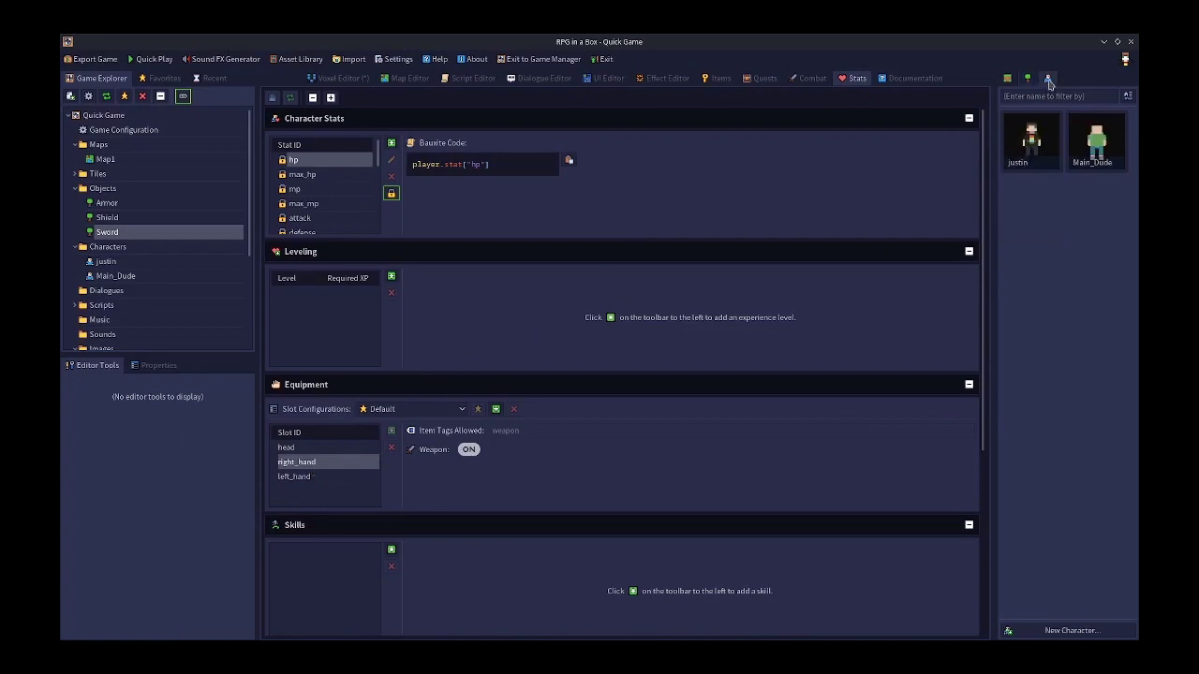
pyautogui.doubleClick(1041, 150)
# Inspect justin's Model Properties and its list of attach points
pyautogui.click(171, 365)
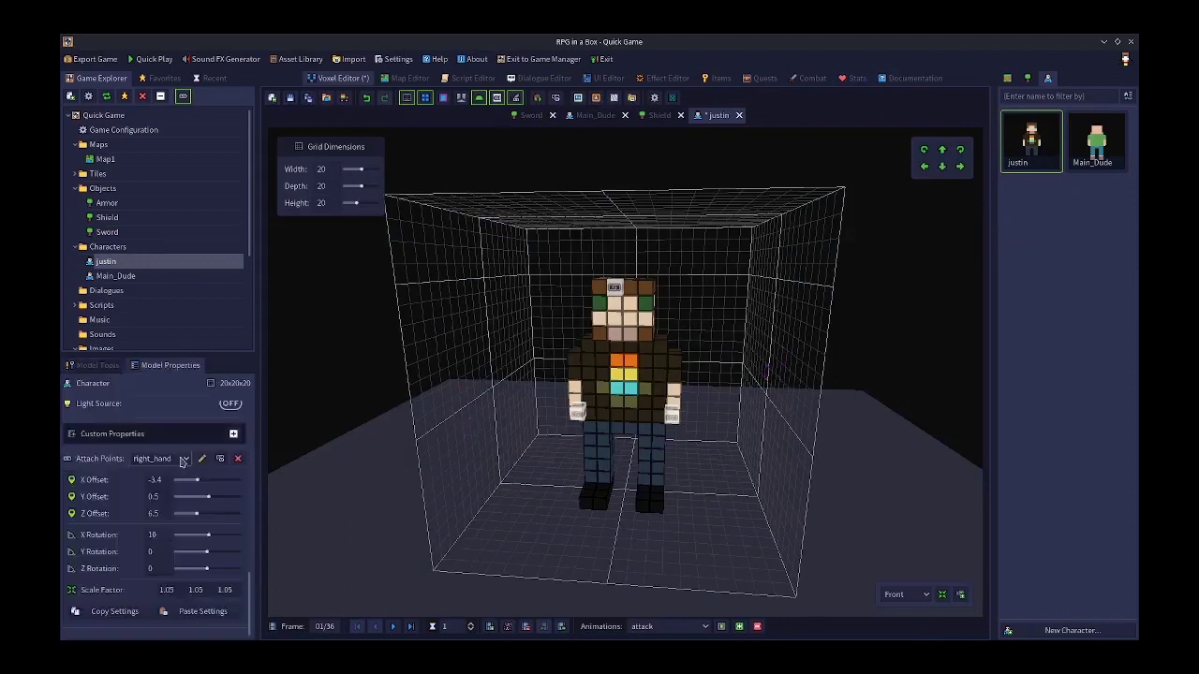
pyautogui.click(180, 459)
pyautogui.click(166, 479)
pyautogui.click(166, 462)
pyautogui.click(161, 480)
# Add a right_hand attach point to Main_Dude's hand and save both Main_Dude and justin
pyautogui.click(1096, 150)
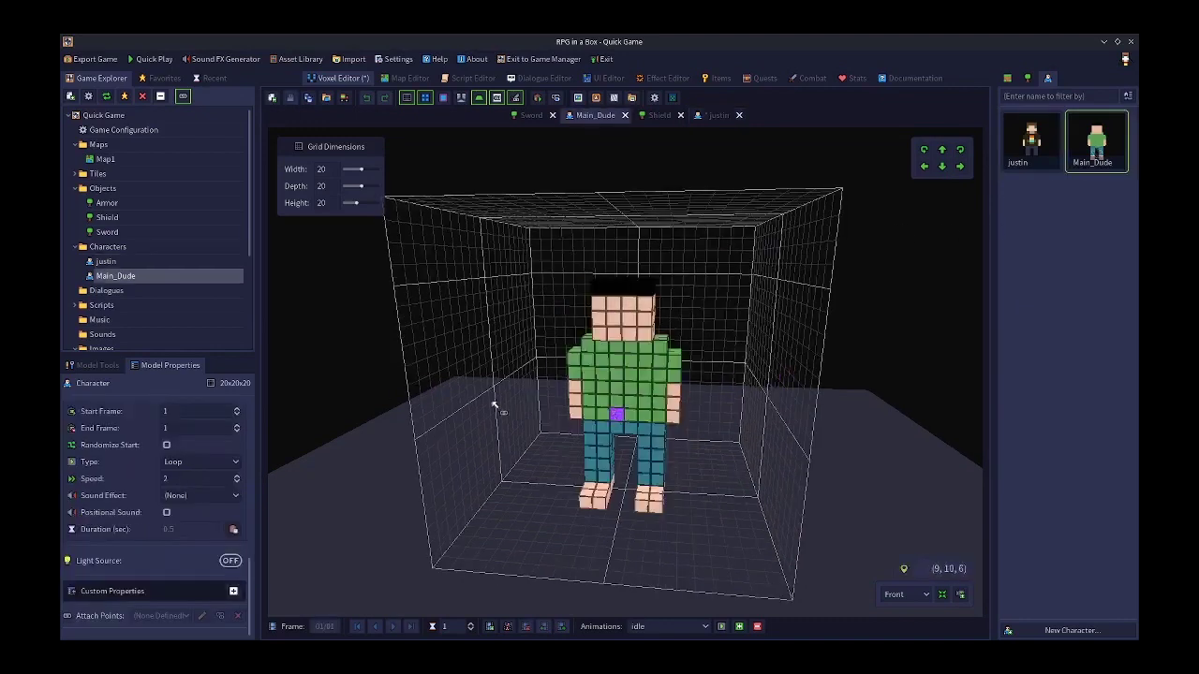
pyautogui.click(105, 365)
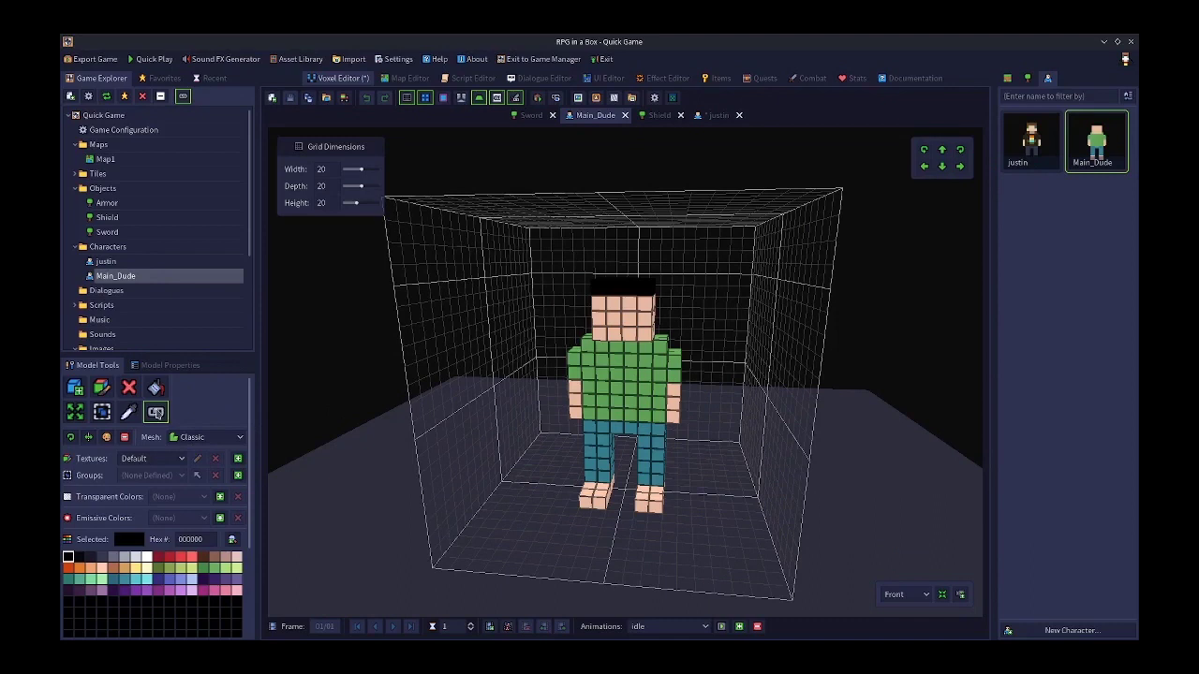
pyautogui.click(577, 421)
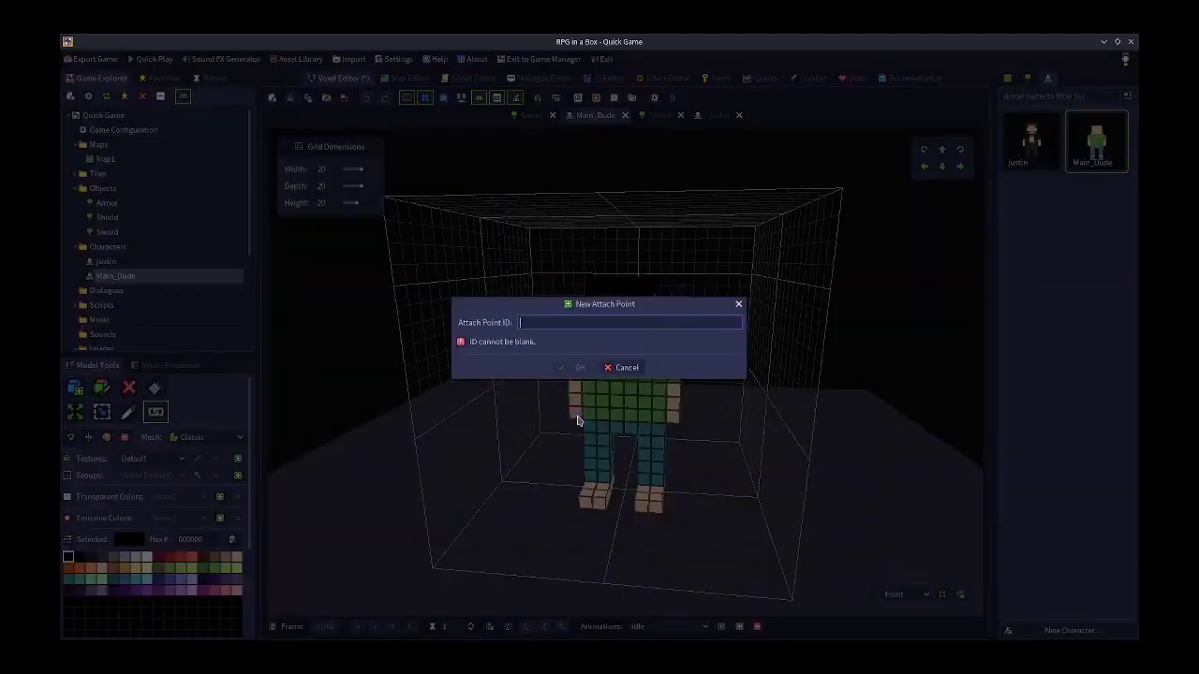
pyautogui.write('right_hand')
pyautogui.click(578, 368)
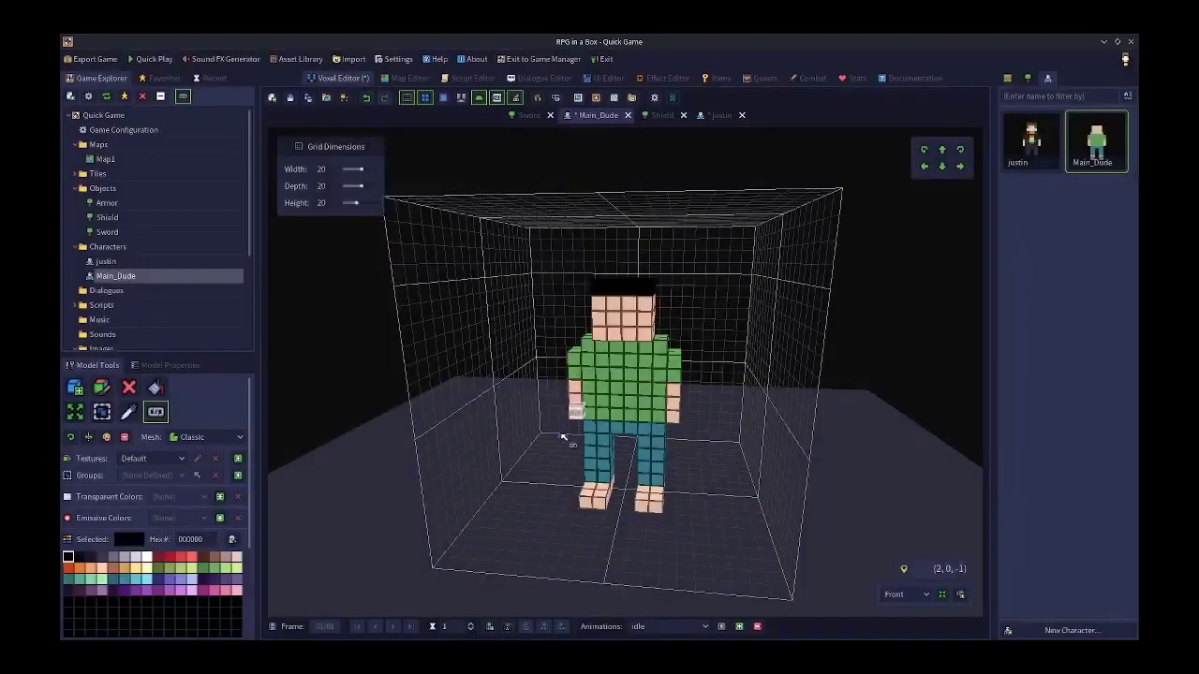
pyautogui.click(290, 98)
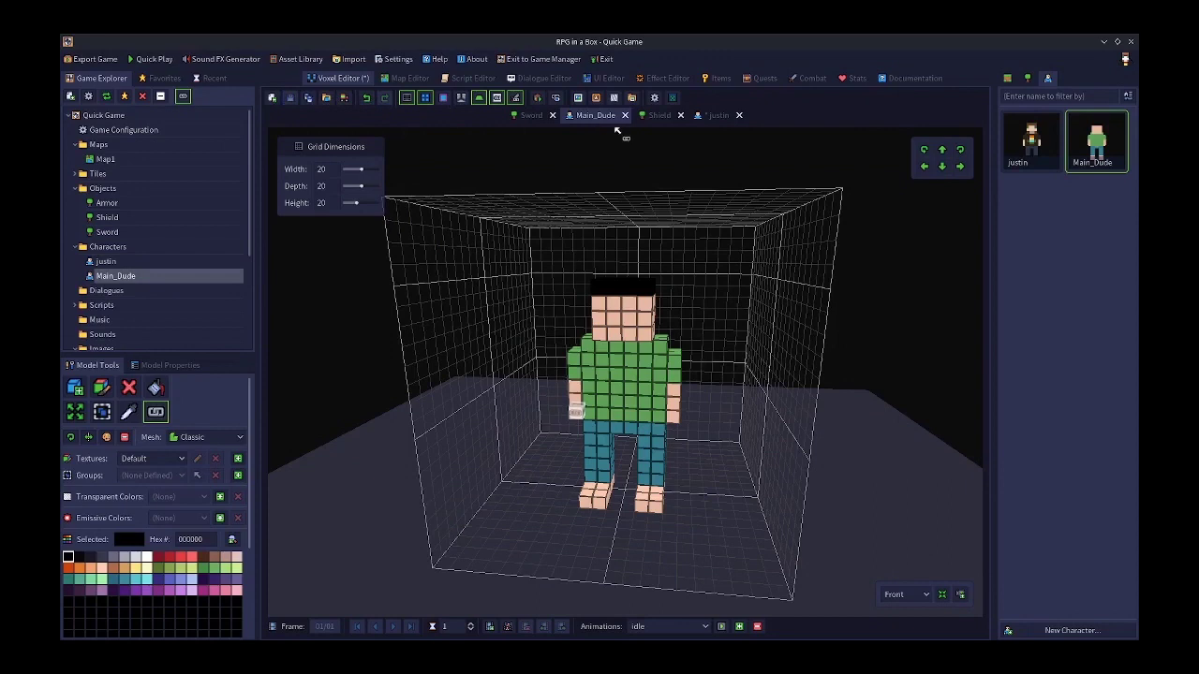
pyautogui.click(712, 119)
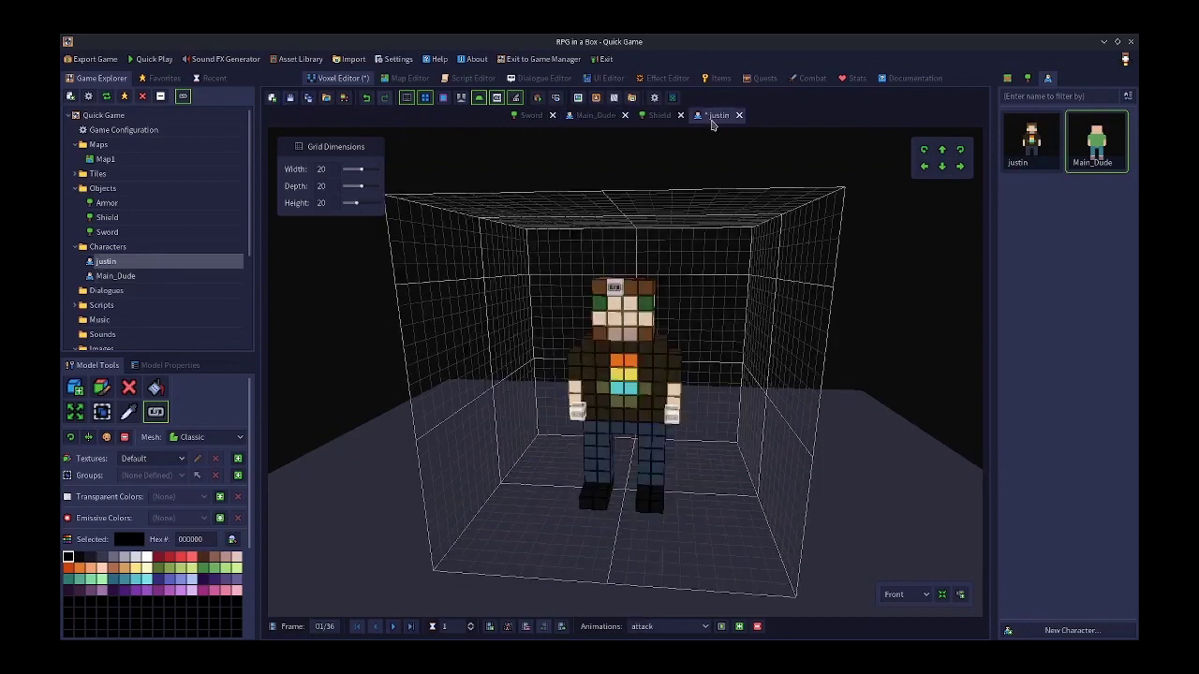
pyautogui.click(290, 98)
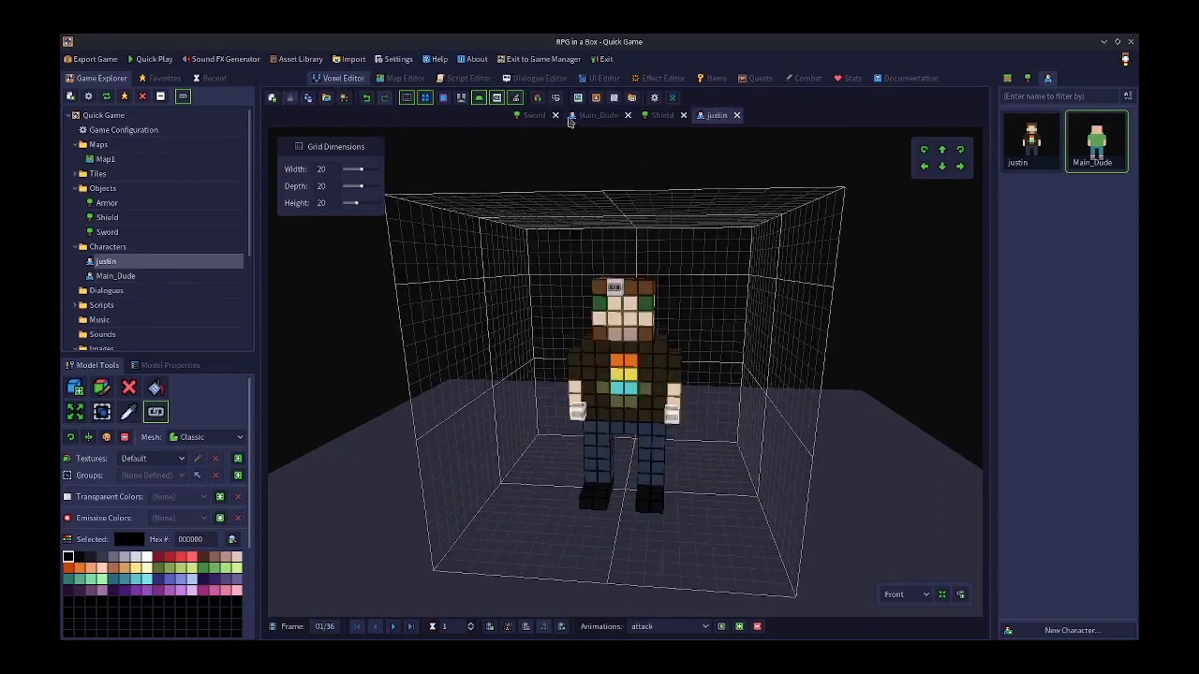
pyautogui.click(531, 115)
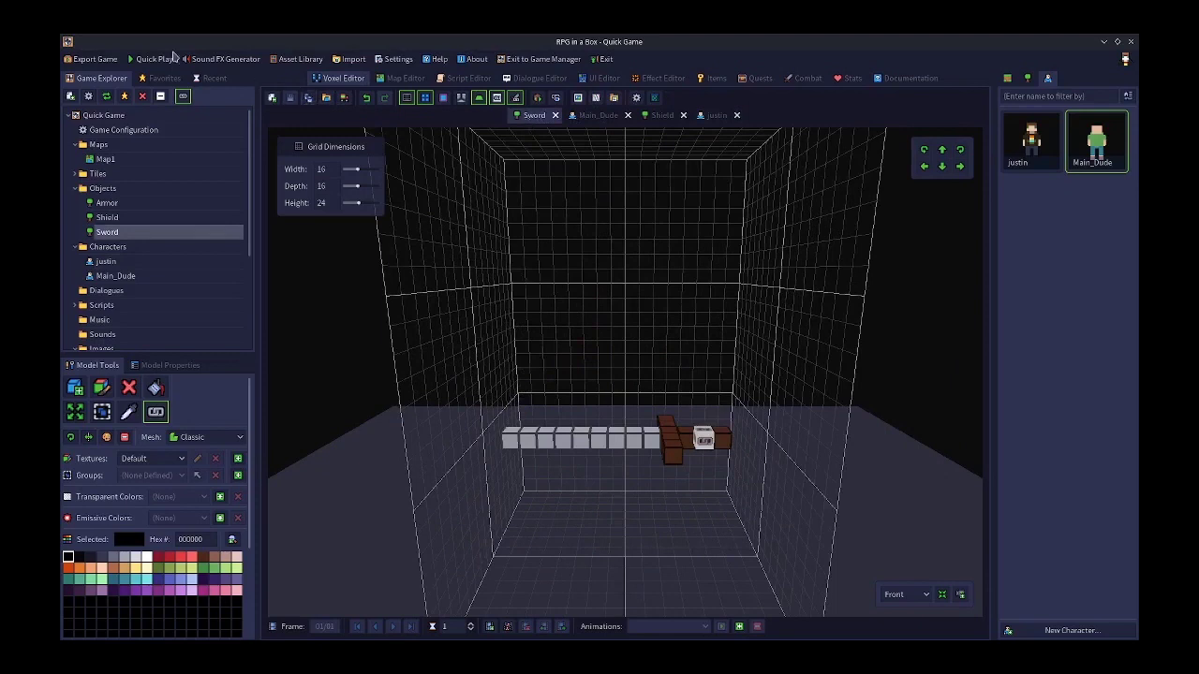
# Start a new Quick Play game and walk the player forward
pyautogui.click(173, 56)
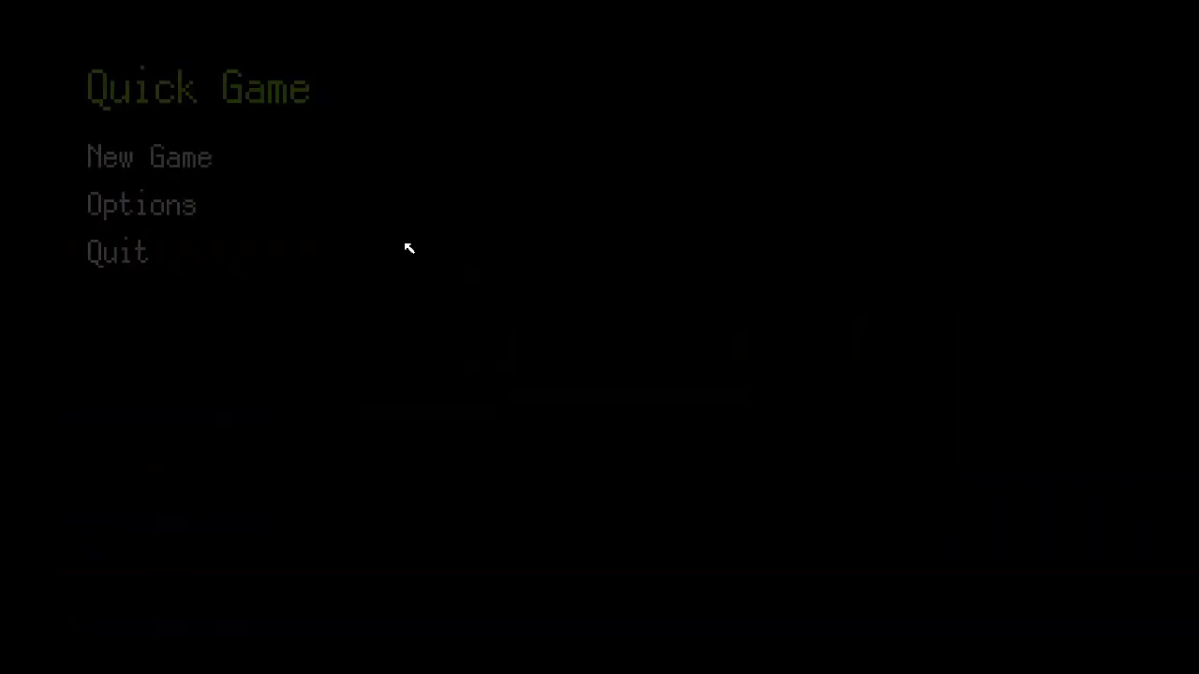
pyautogui.click(184, 166)
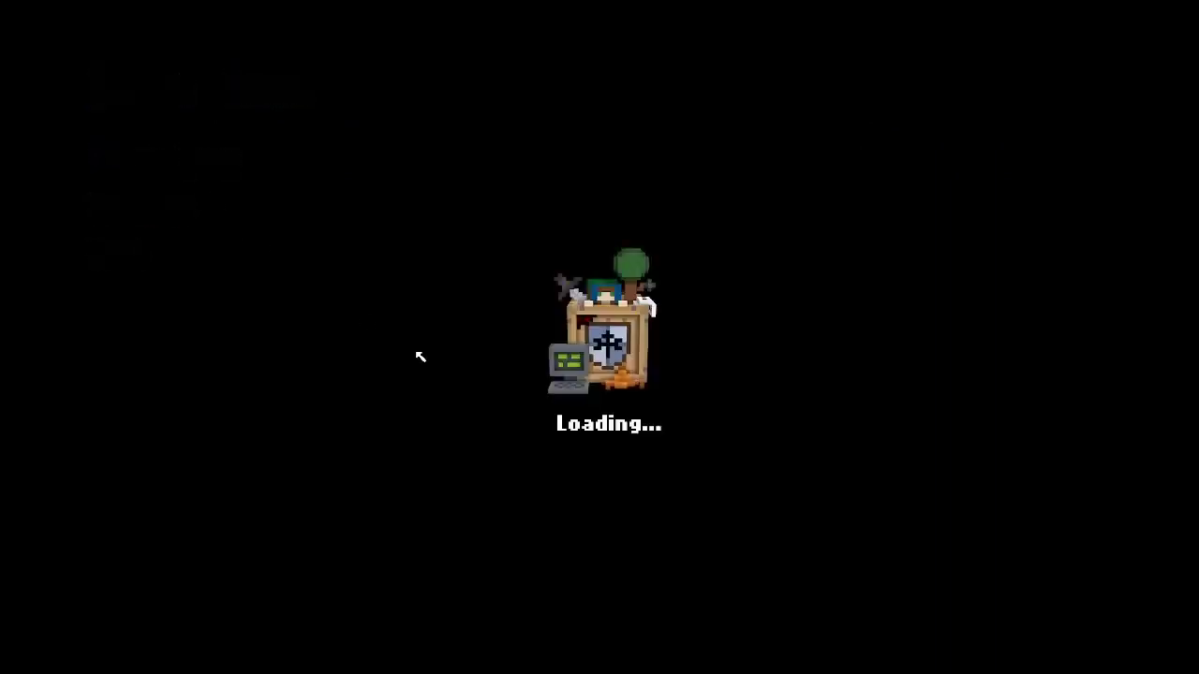
pyautogui.press('s')
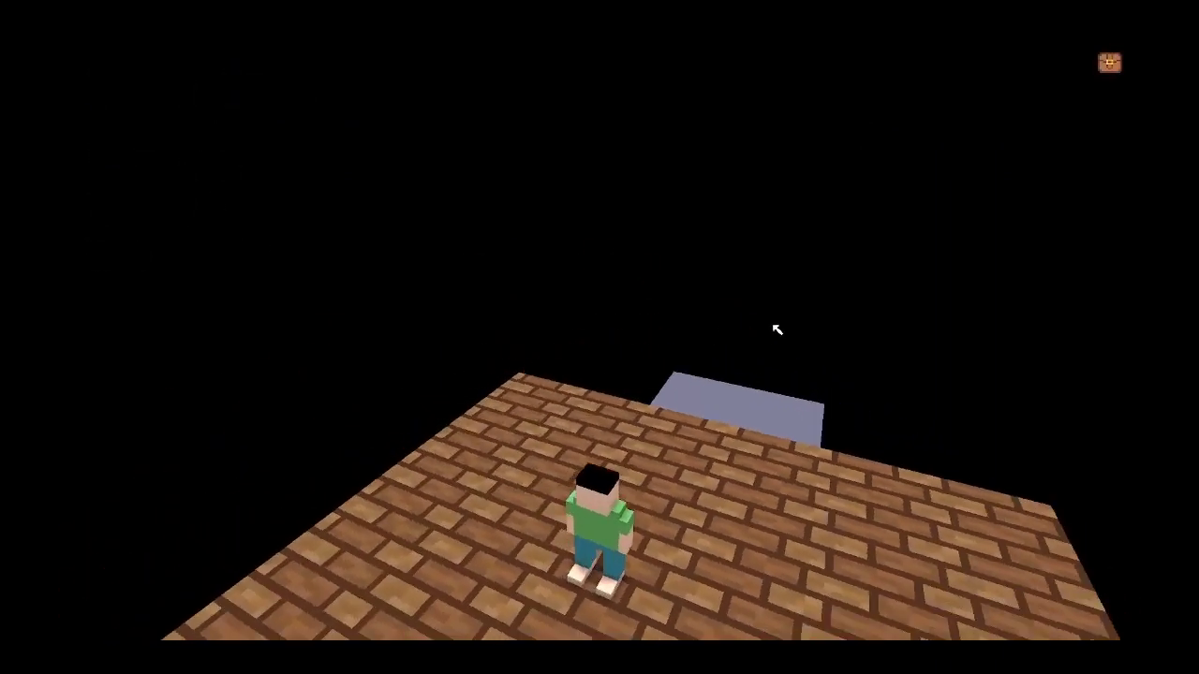
# Give the player ITEM_0001 with the debug console's give_item command and open the inventory
pyautogui.press('`')
pyautogui.write('give_item()')
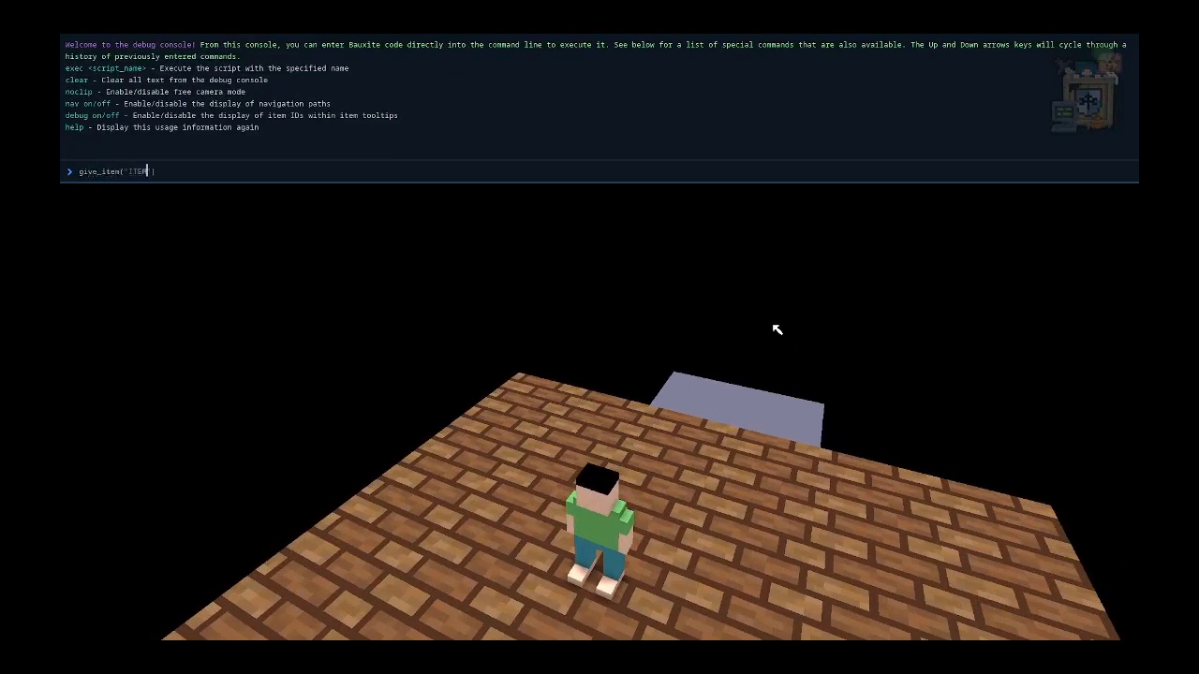
pyautogui.press('Return')
pyautogui.press('`')
pyautogui.press('i')
pyautogui.moveTo(584, 246); pyautogui.dragTo(353, 189)
# Drag the sword from the first inventory slot into the Right Hand equipment slot
pyautogui.click(598, 67)
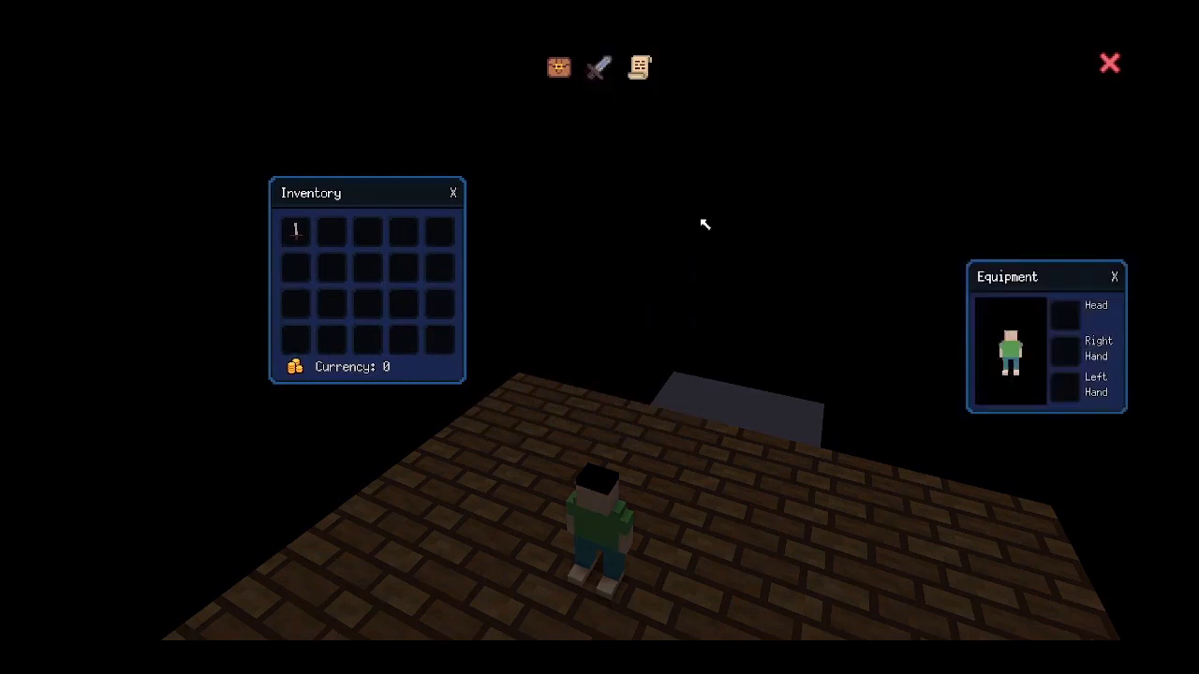
pyautogui.moveTo(989, 281); pyautogui.dragTo(780, 249)
pyautogui.moveTo(294, 235); pyautogui.dragTo(856, 318)
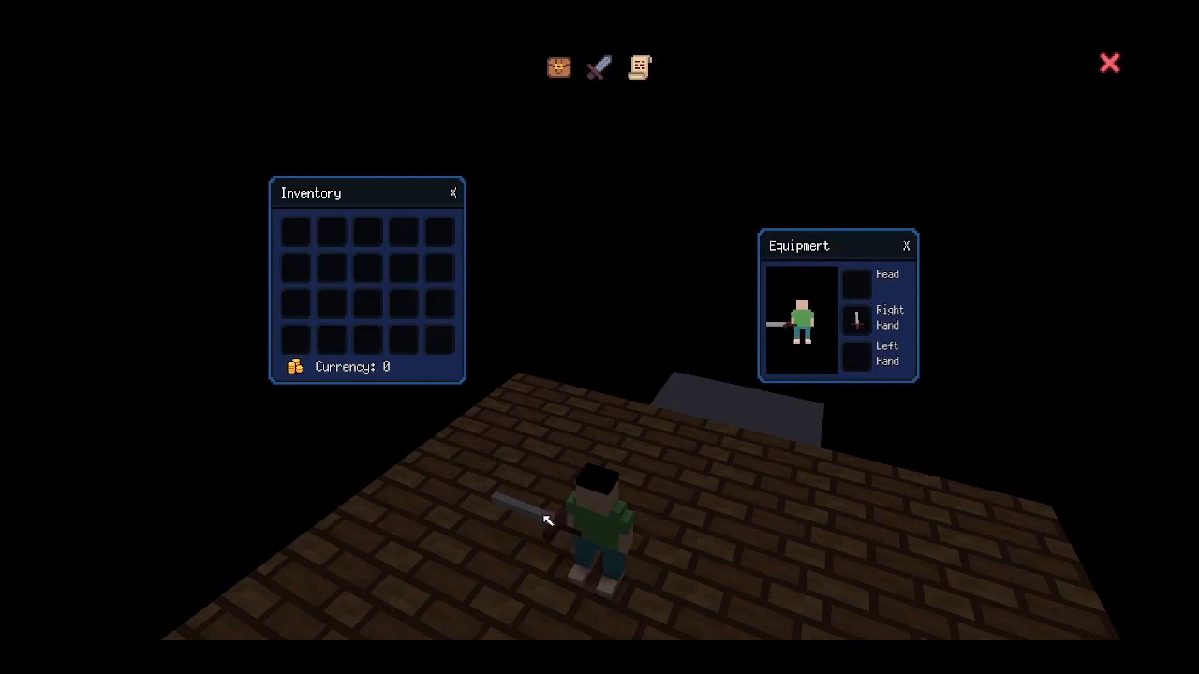
pyautogui.moveTo(856, 319)
pyautogui.mouseDown()
pyautogui.moveTo(832, 333)
pyautogui.moveTo(864, 325)
pyautogui.mouseUp()
pyautogui.moveTo(862, 323)
pyautogui.mouseDown()
pyautogui.moveTo(895, 320)
pyautogui.moveTo(855, 318)
pyautogui.mouseUp()
pyautogui.moveTo(855, 319); pyautogui.dragTo(857, 321)
pyautogui.moveTo(862, 322)
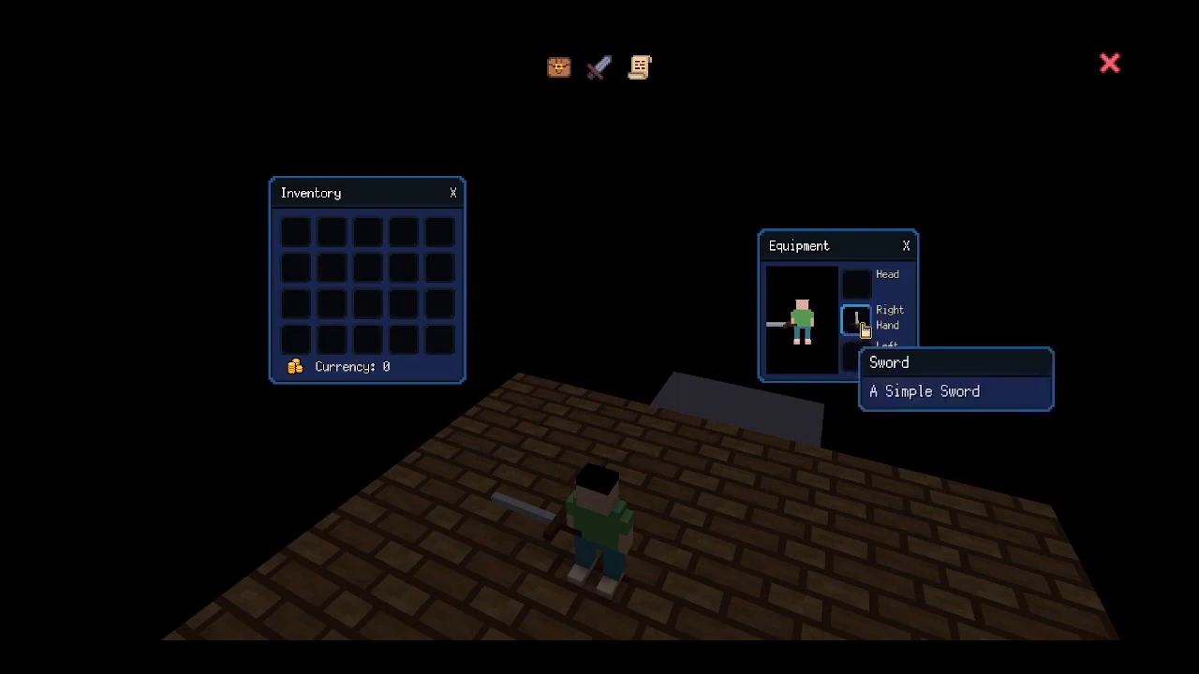
pyautogui.moveTo(870, 330); pyautogui.dragTo(857, 322)
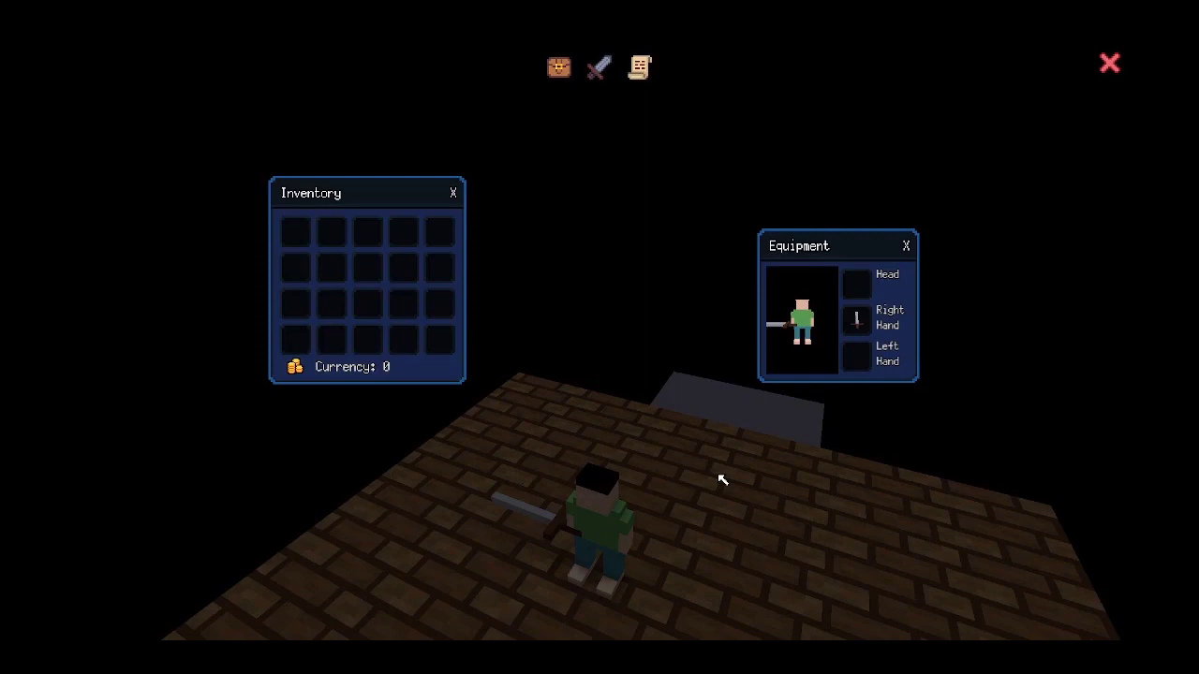
# Close the inventory and equipment panels and quit the game back to the editor
pyautogui.click(1108, 63)
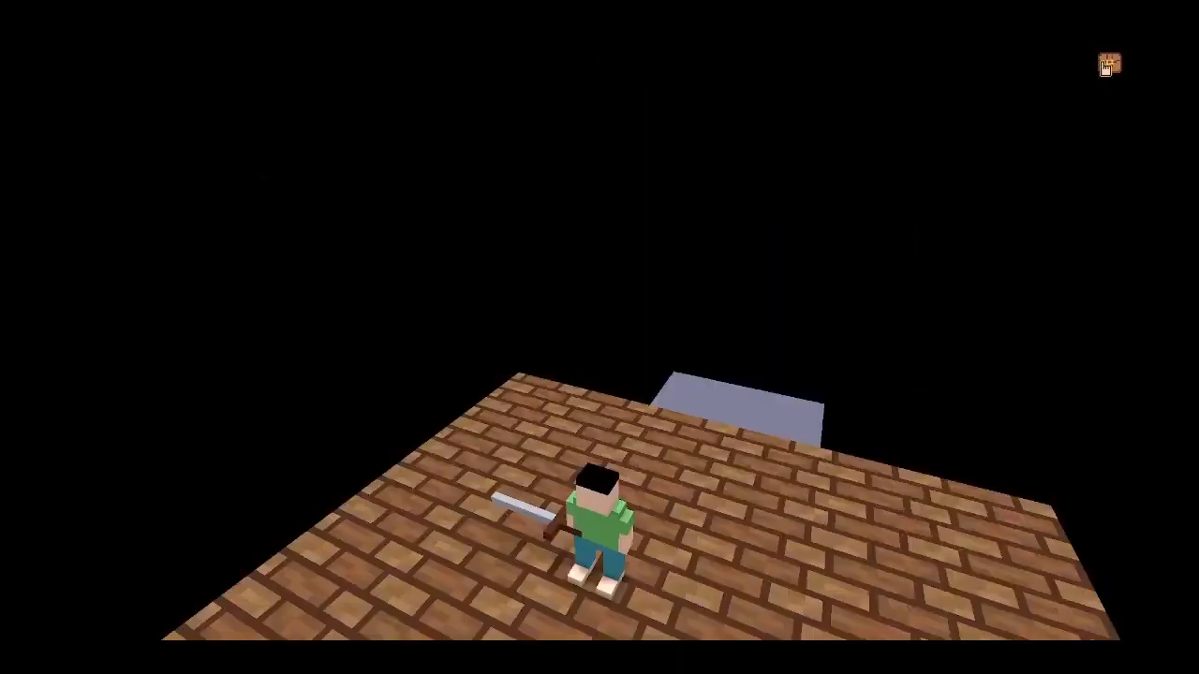
pyautogui.press('Escape')
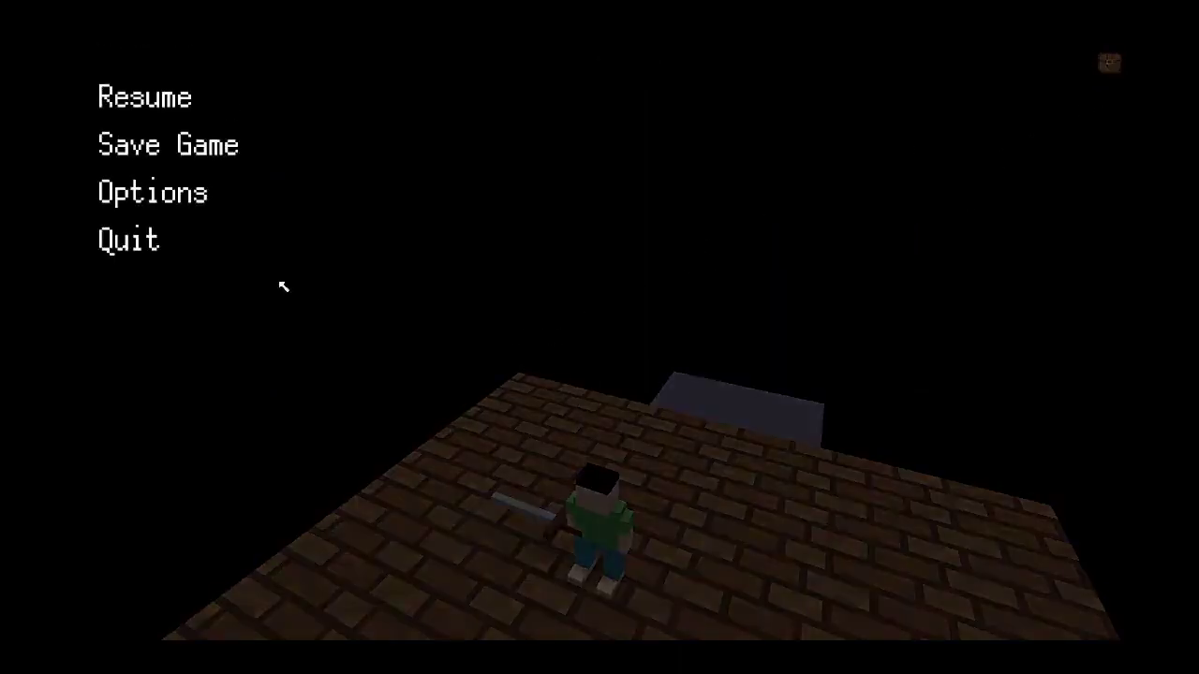
pyautogui.click(174, 240)
pyautogui.click(527, 361)
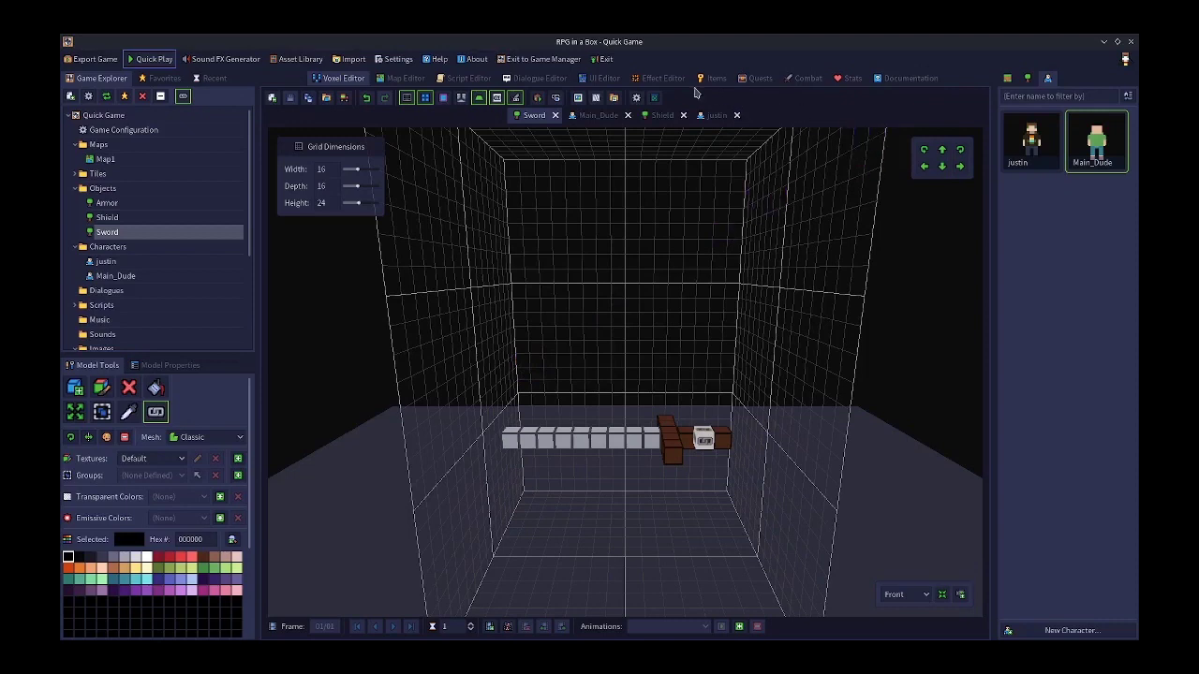
# Check that the left_hand equipment slot allows the shield tag, then select the Shield item
pyautogui.click(847, 79)
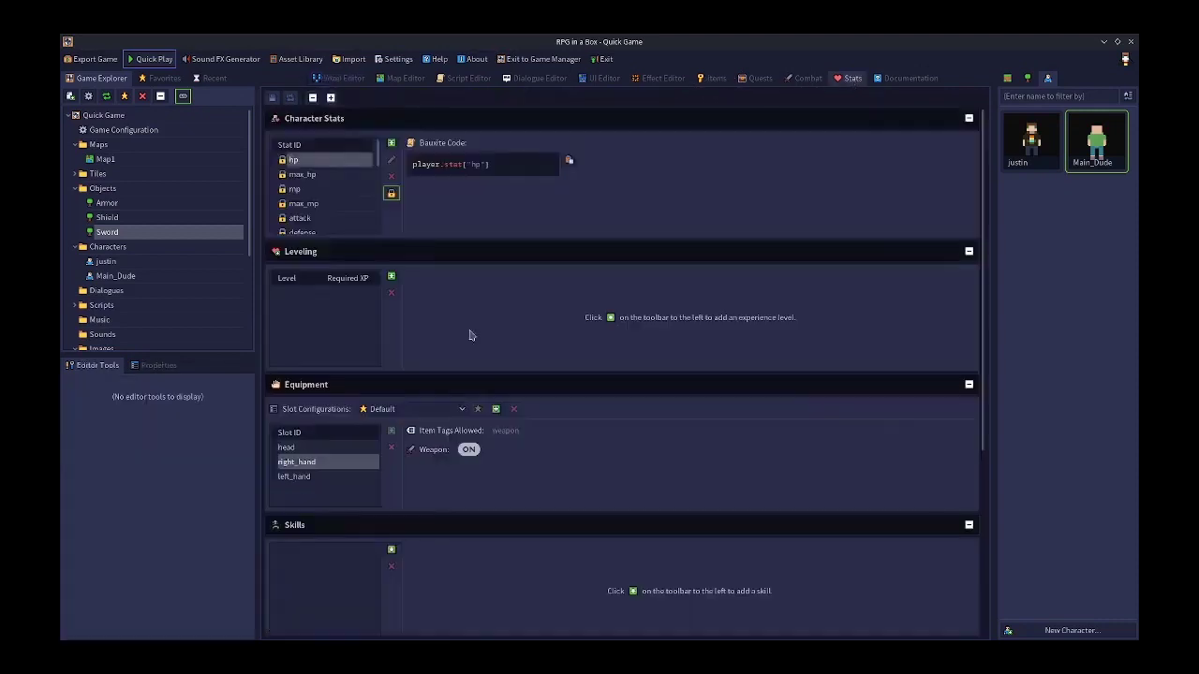
pyautogui.click(298, 480)
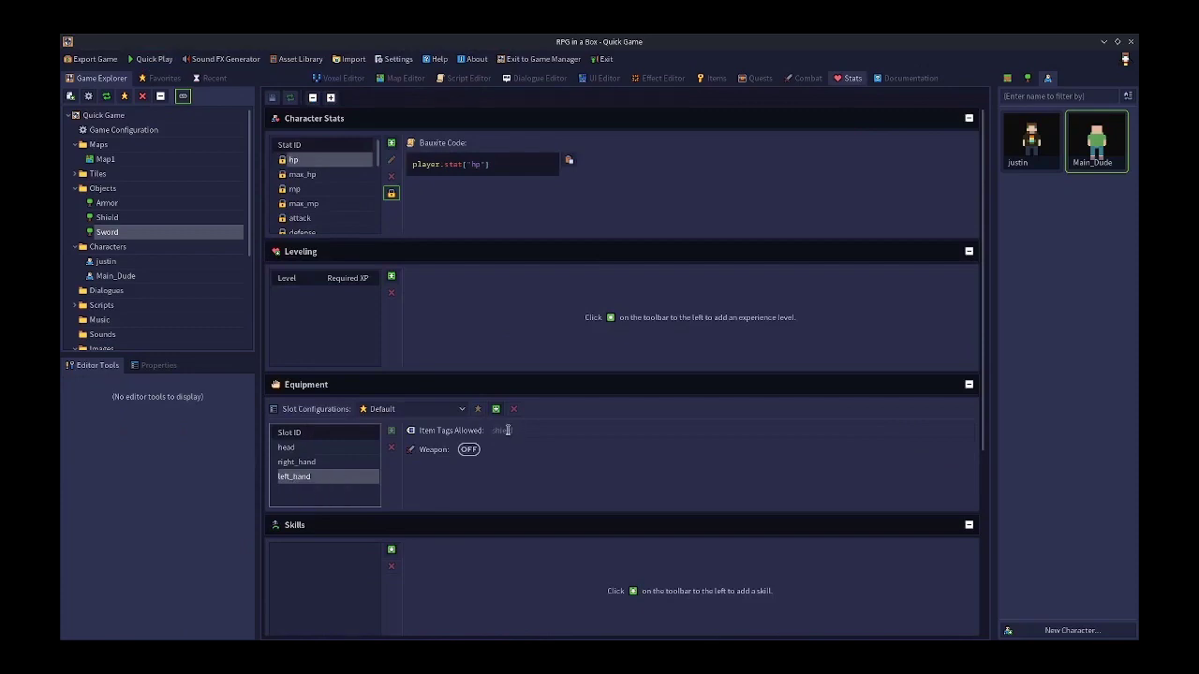
pyautogui.click(716, 78)
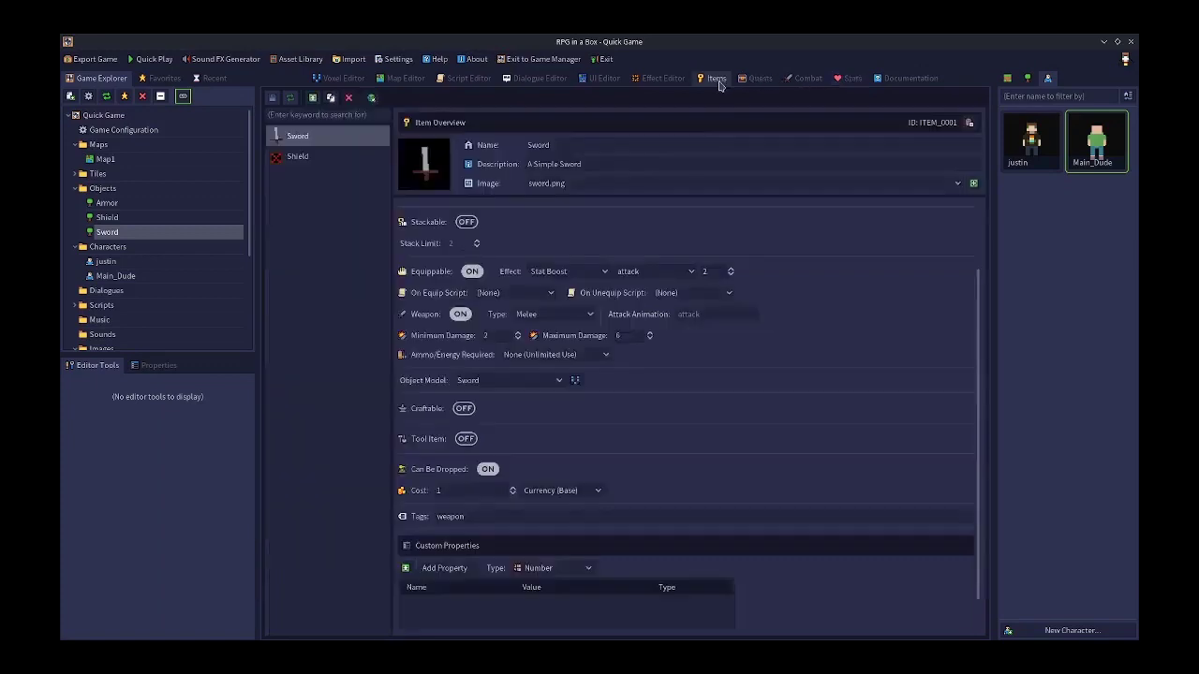
pyautogui.click(295, 161)
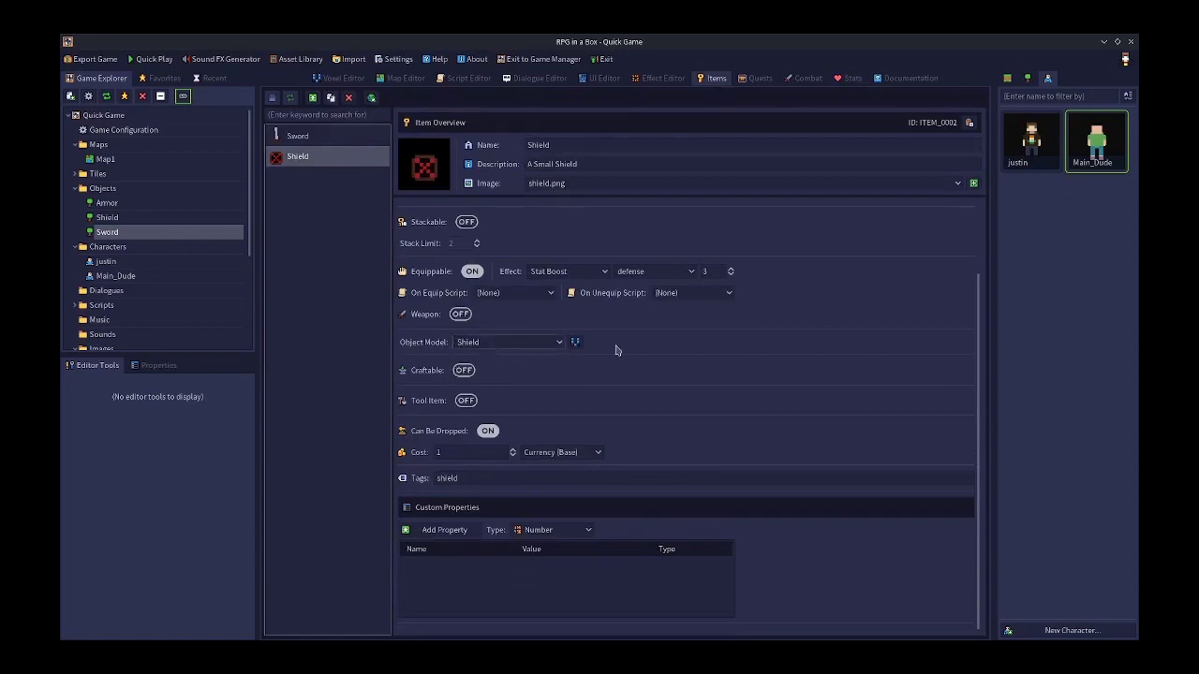
# Add a left_hand attach point to the Shield model and save it
pyautogui.click(1028, 80)
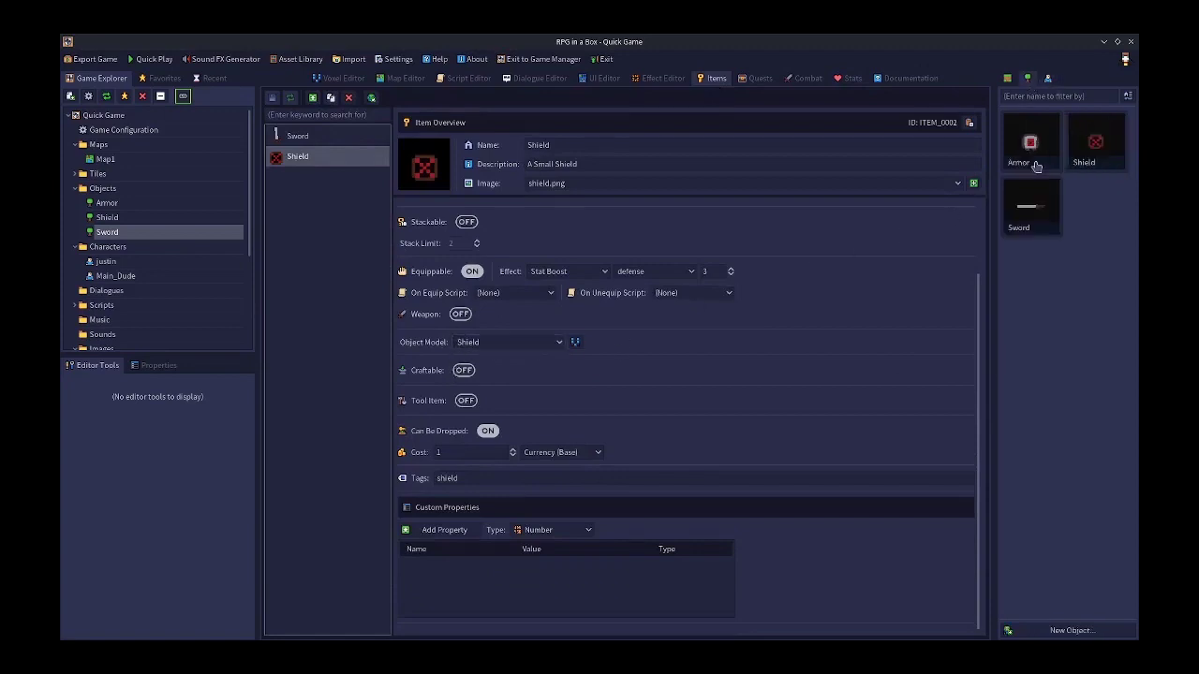
pyautogui.doubleClick(1095, 150)
pyautogui.moveTo(797, 407); pyautogui.dragTo(428, 460, button='right')
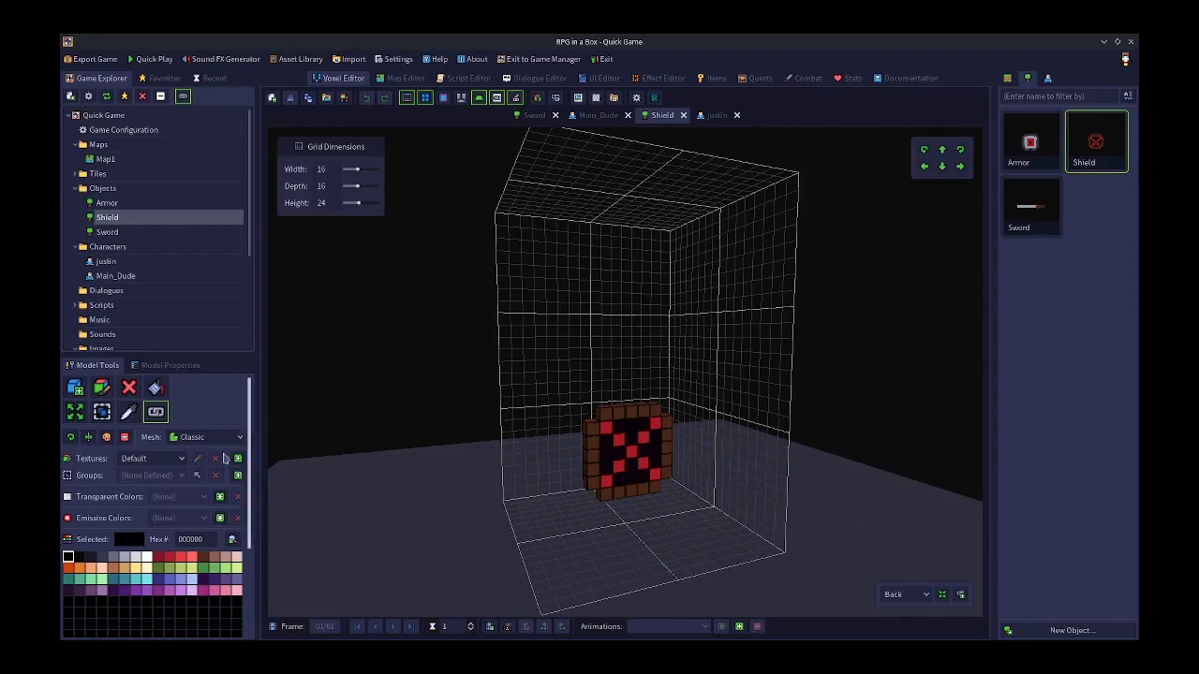
pyautogui.click(634, 459)
pyautogui.write('left_hand')
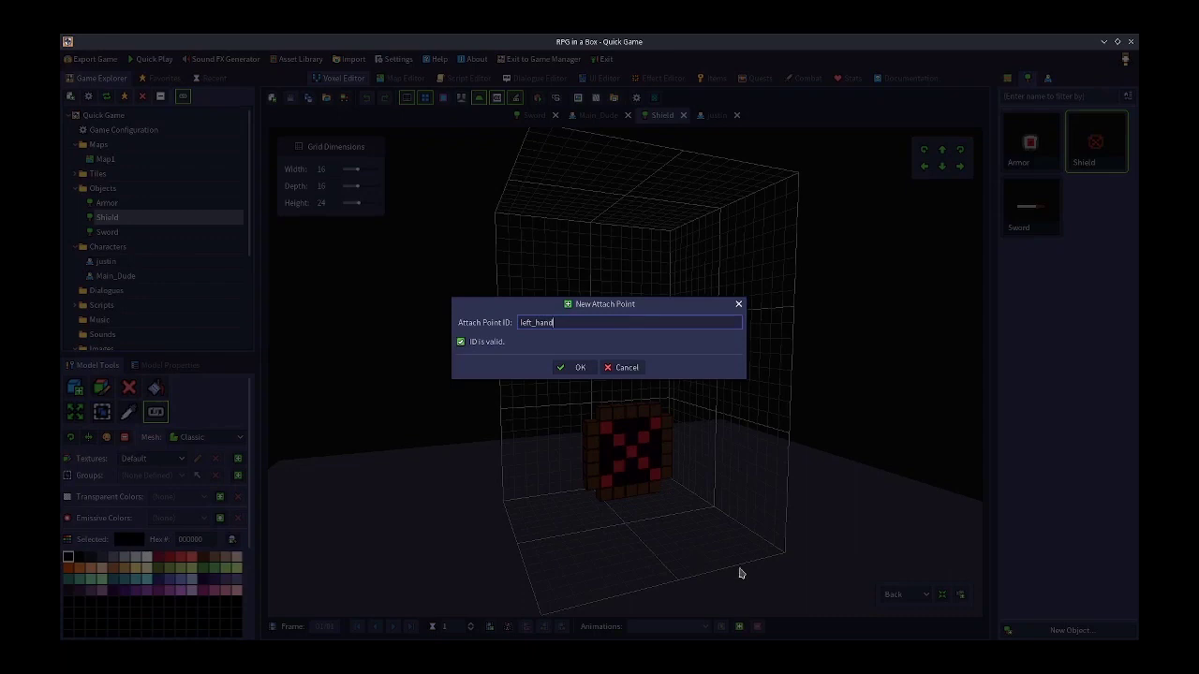
pyautogui.click(577, 367)
pyautogui.moveTo(626, 521); pyautogui.dragTo(781, 482, button='middle')
pyautogui.click(291, 98)
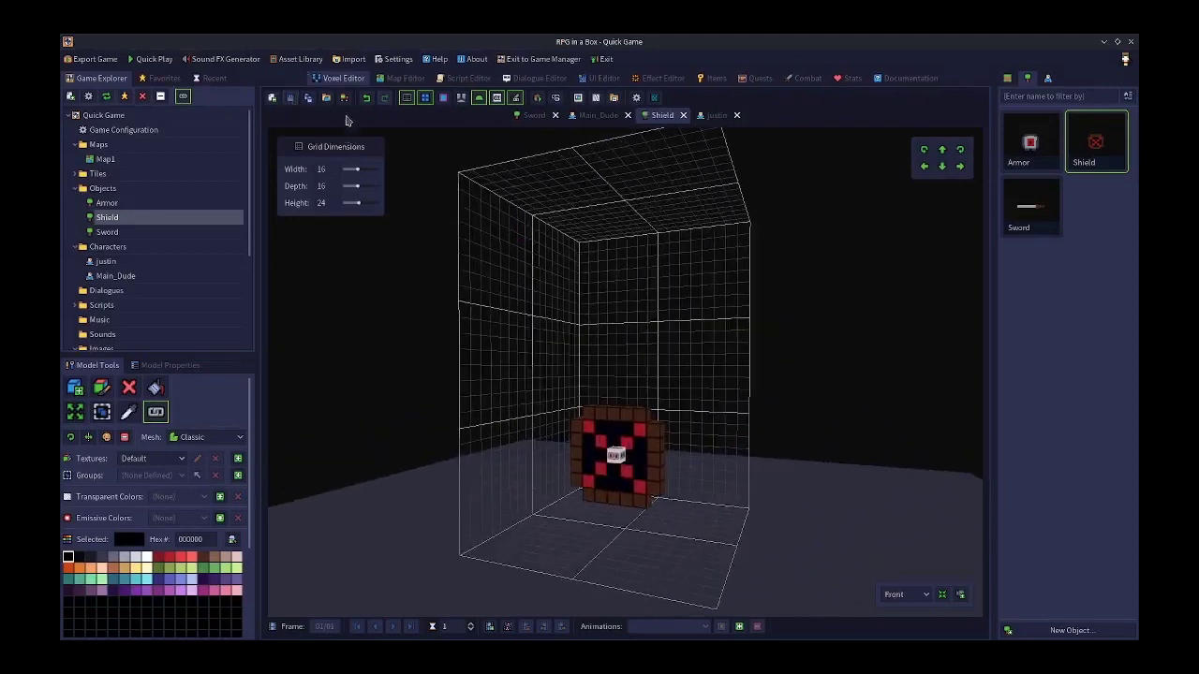
# Add a left_hand attach point to Main_Dude's hand and launch Quick Play
pyautogui.click(1048, 78)
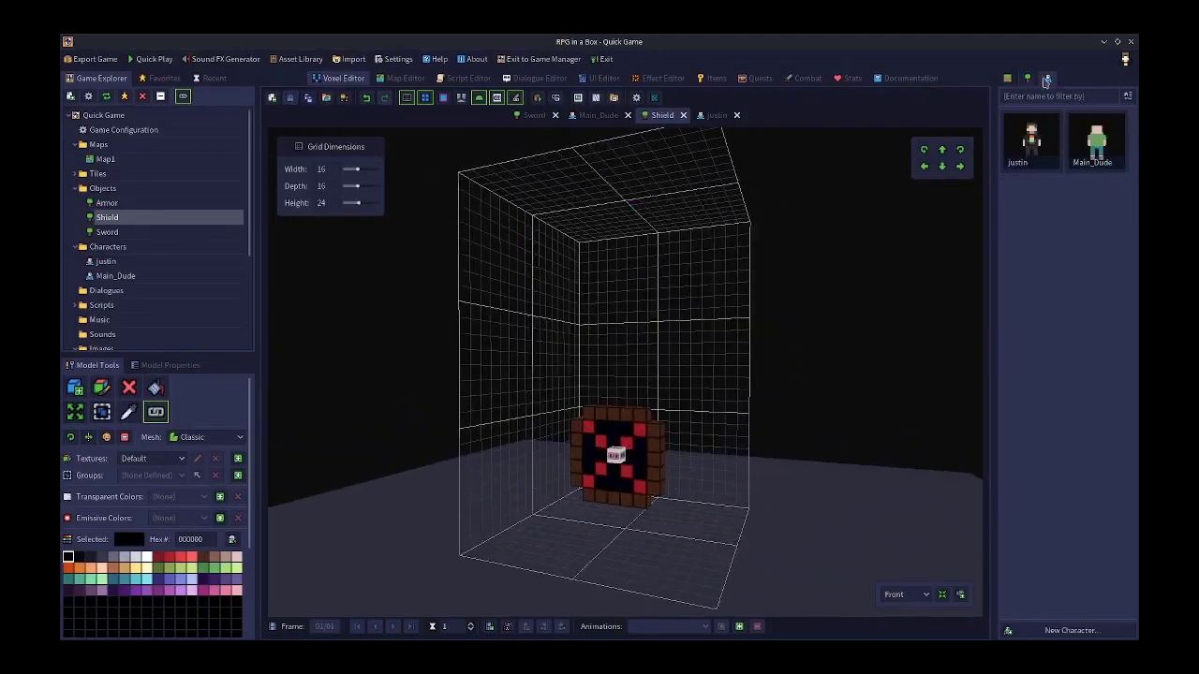
pyautogui.doubleClick(1095, 140)
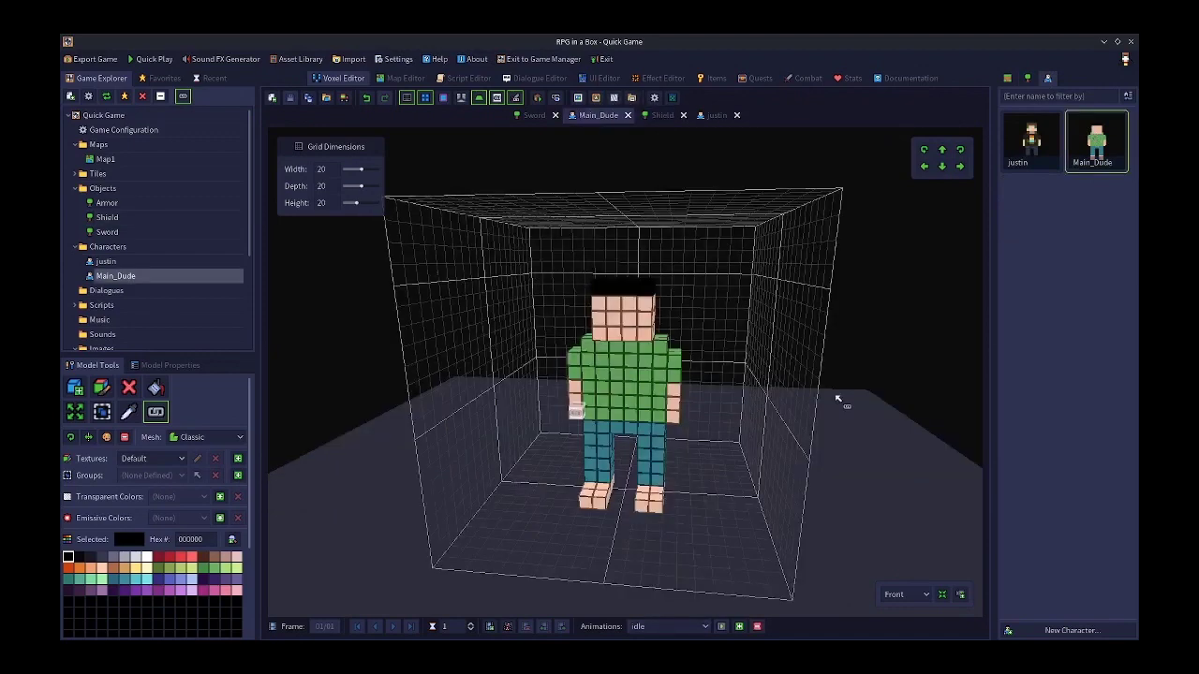
pyautogui.click(676, 421)
pyautogui.write('left')
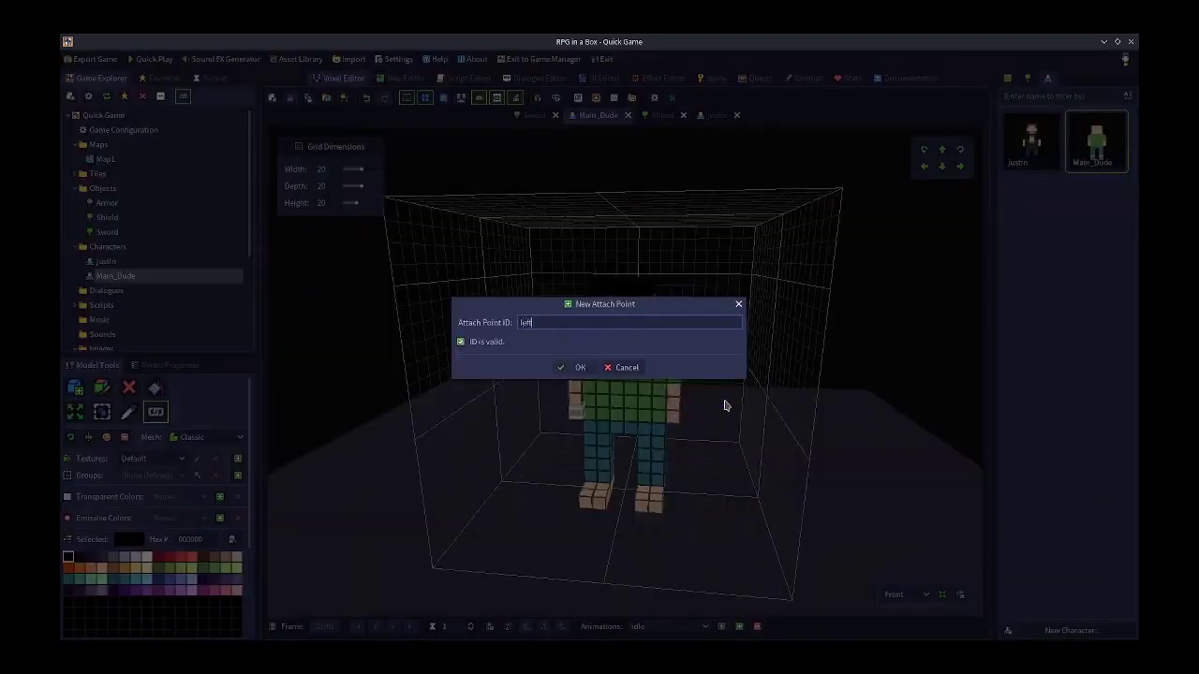
pyautogui.write('_hand')
pyautogui.click(580, 367)
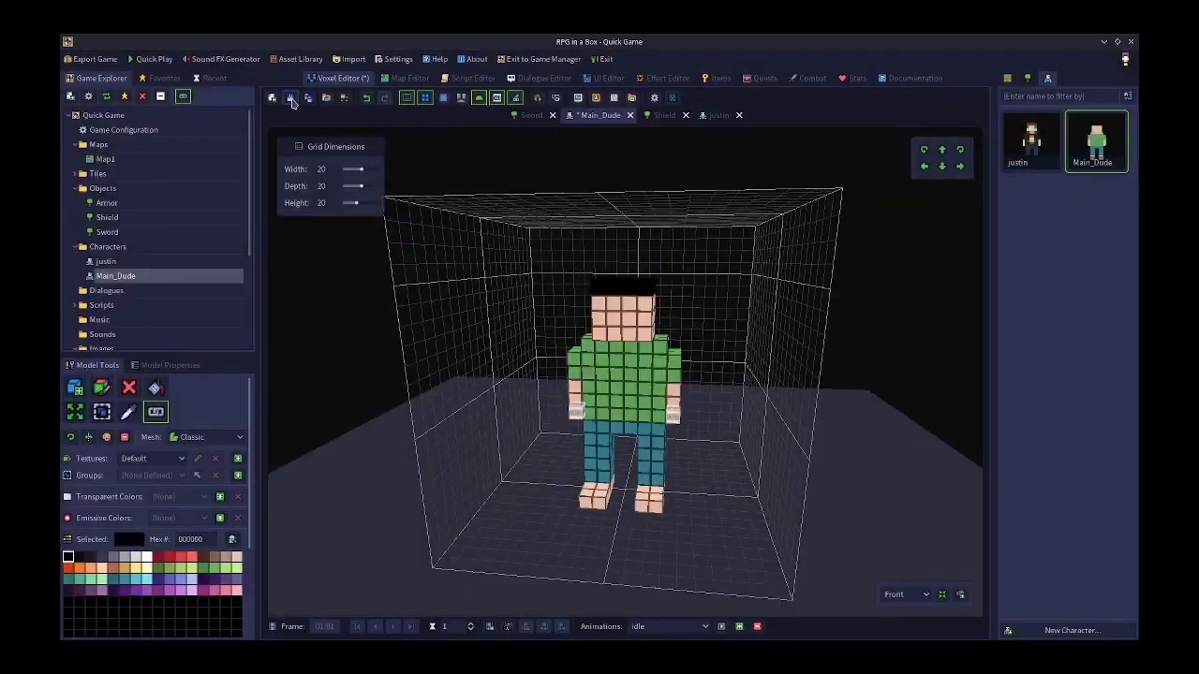
pyautogui.click(152, 59)
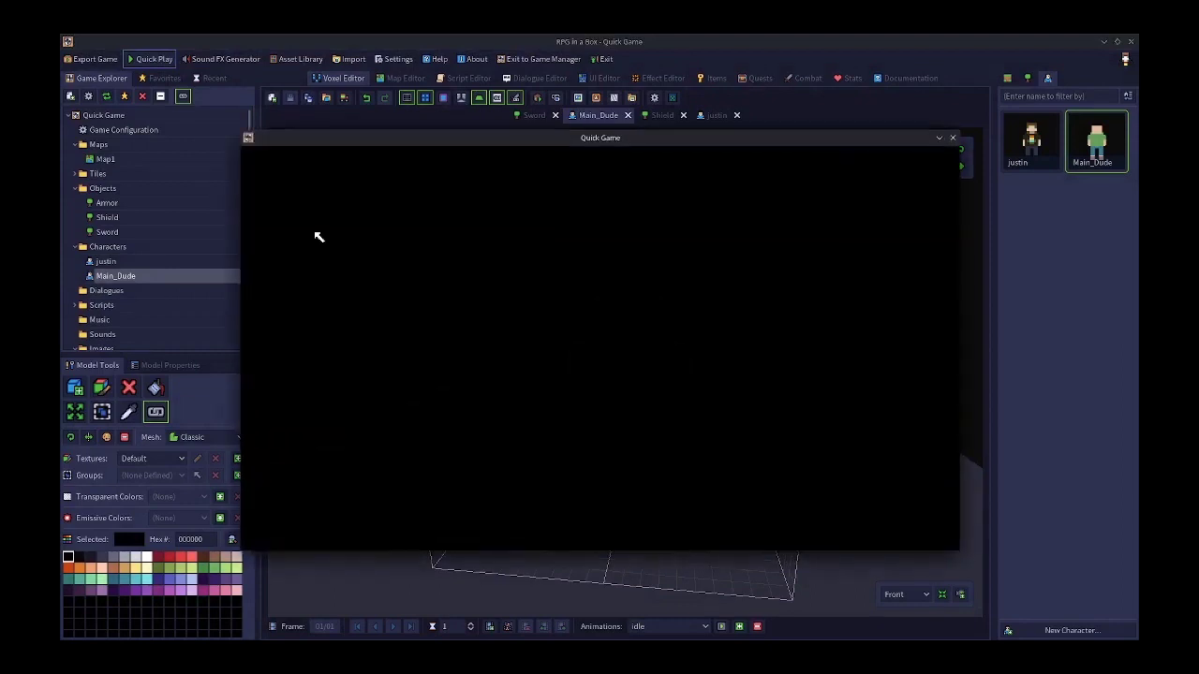
# Start a new game and give the player ITEM_0001 and ITEM_0002 through the debug console
pyautogui.press('Return')
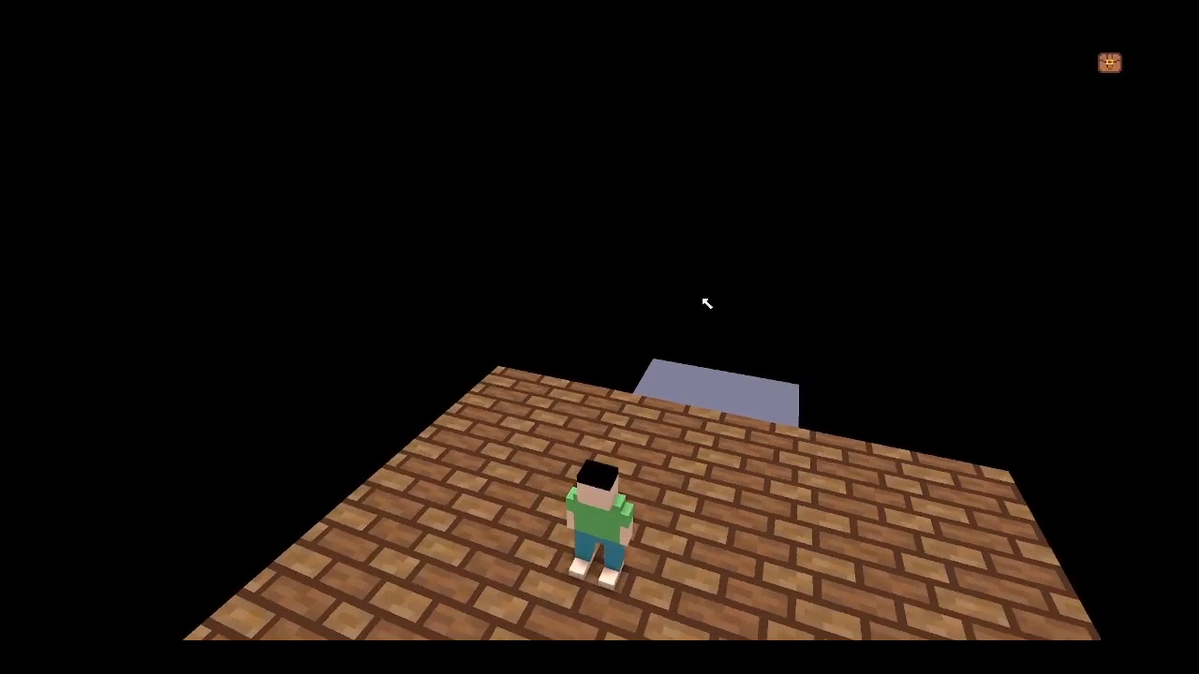
pyautogui.press('`')
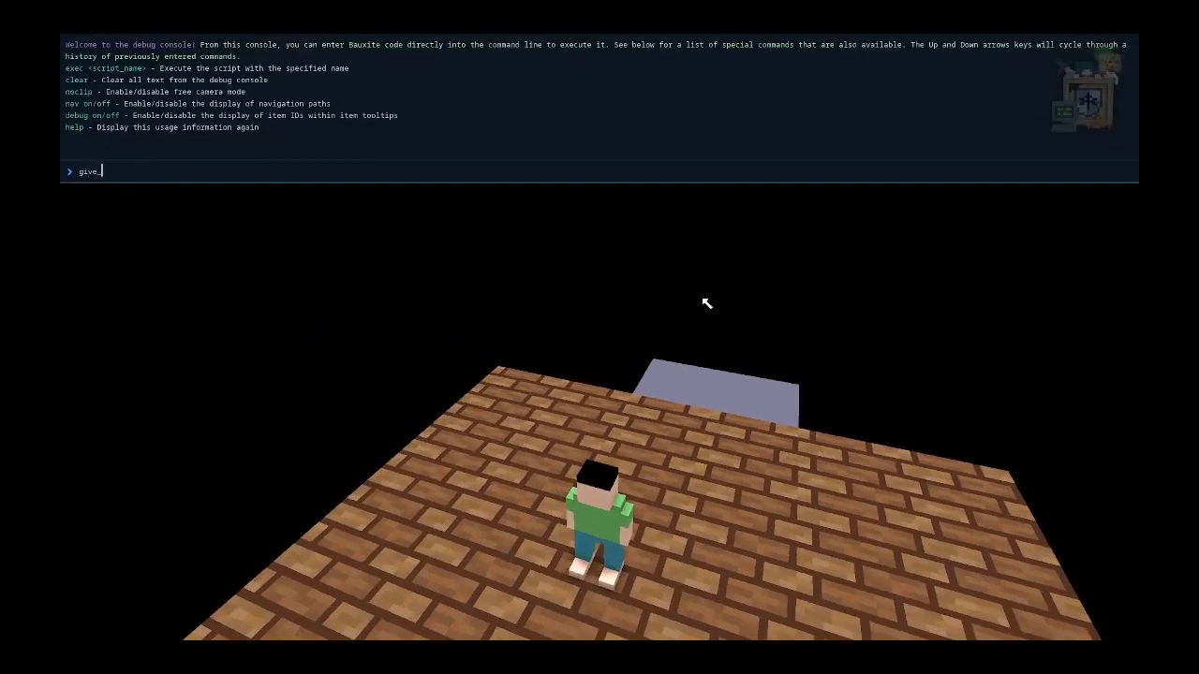
pyautogui.write("give_item()'ITEM_00")
pyautogui.write('1')
pyautogui.press('Return')
pyautogui.press('Up')
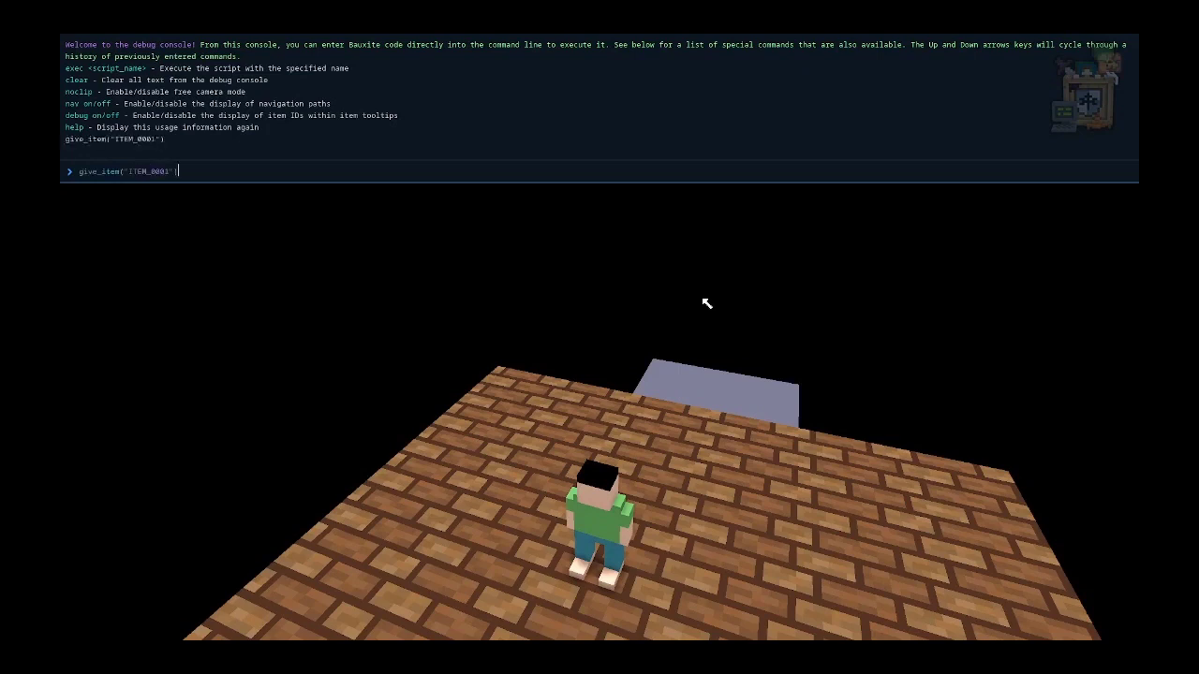
pyautogui.press('Return')
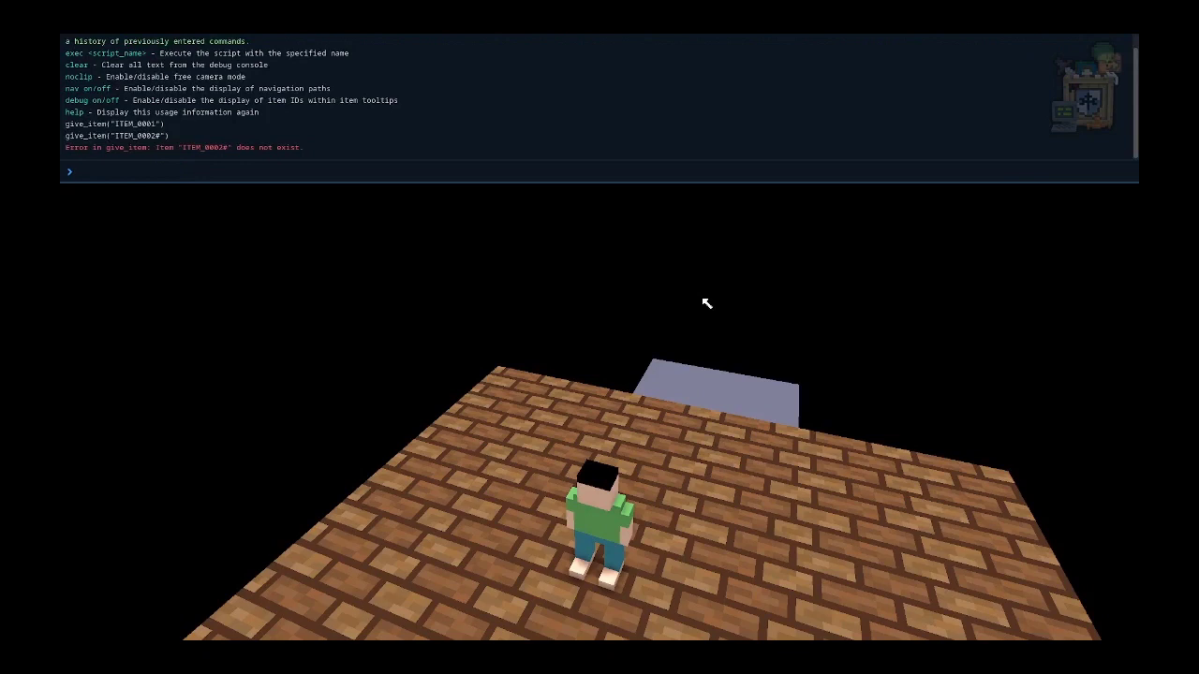
pyautogui.press('Up')
pyautogui.press('BackSpace')
pyautogui.press('Return')
pyautogui.press('Escape')
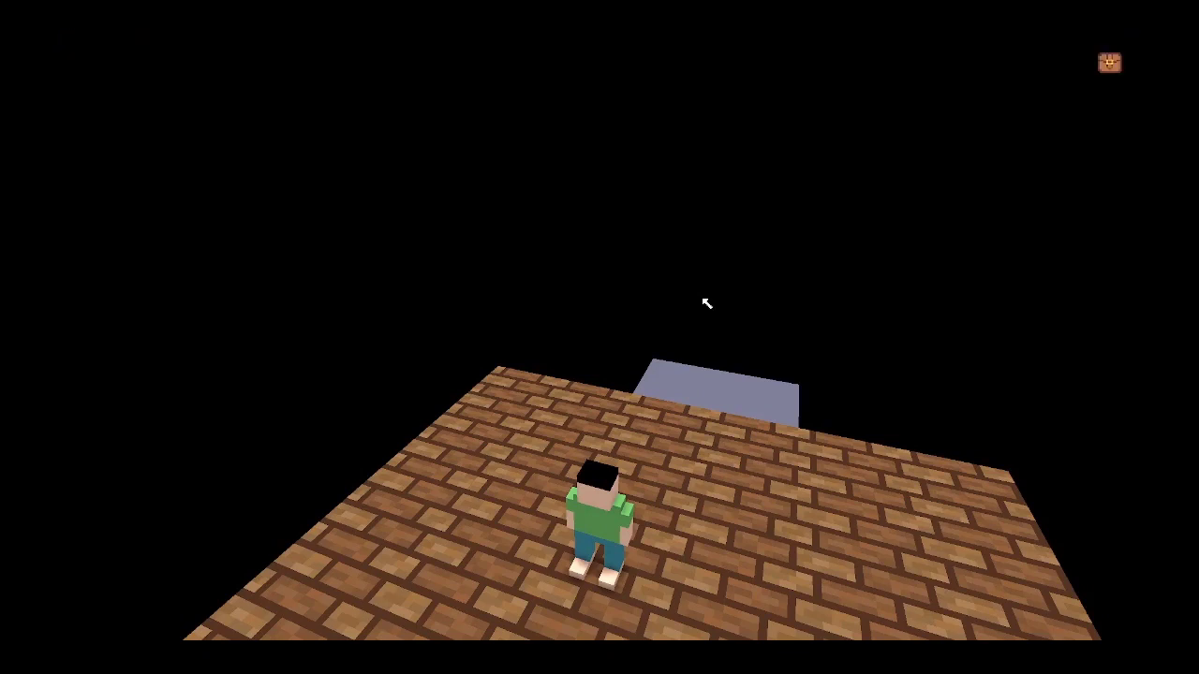
# Equip the sword in the Right Hand slot and the shield in the Left Hand slot
pyautogui.press('i')
pyautogui.moveTo(604, 268); pyautogui.dragTo(339, 222)
pyautogui.click(598, 76)
pyautogui.moveTo(277, 245); pyautogui.dragTo(1066, 351)
pyautogui.moveTo(316, 247); pyautogui.dragTo(1065, 390)
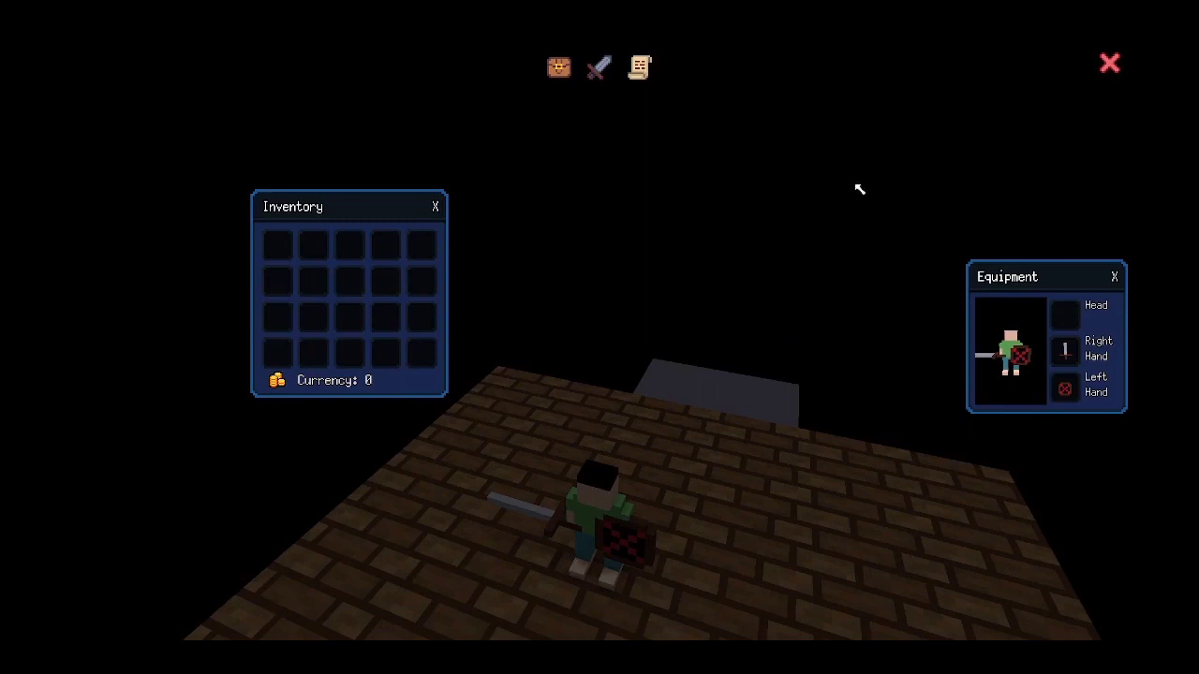
# Close the panels and quit the playtest back to the Voxel Editor
pyautogui.click(1109, 64)
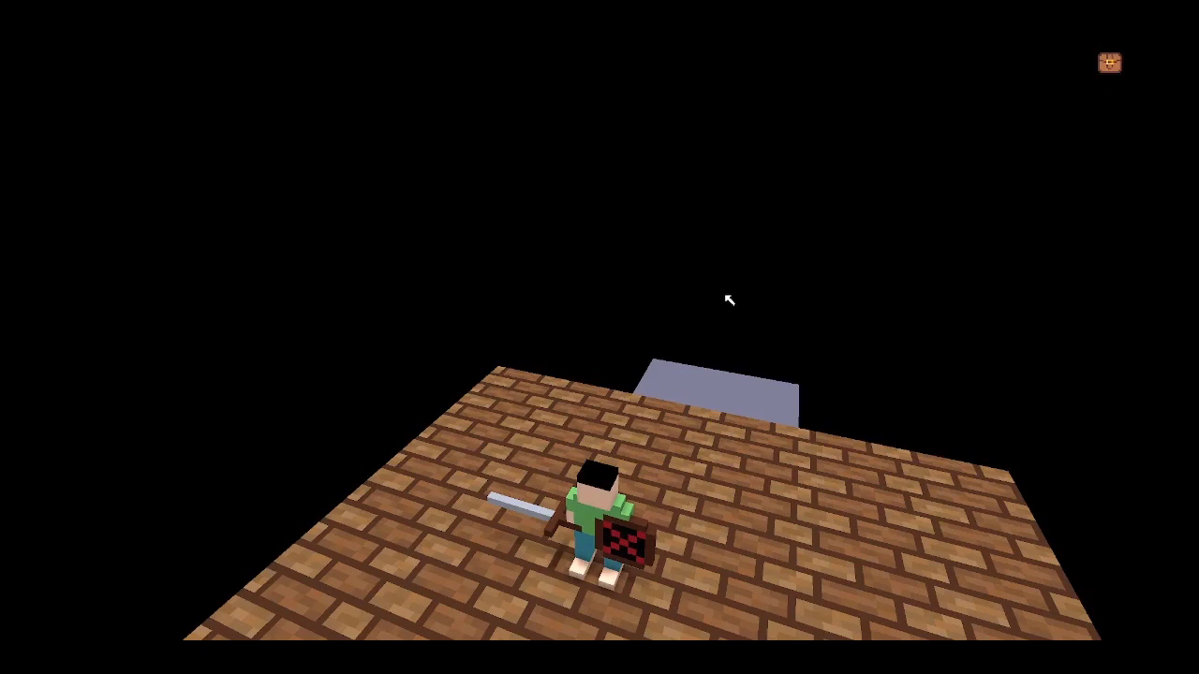
pyautogui.press('Escape')
pyautogui.click(164, 259)
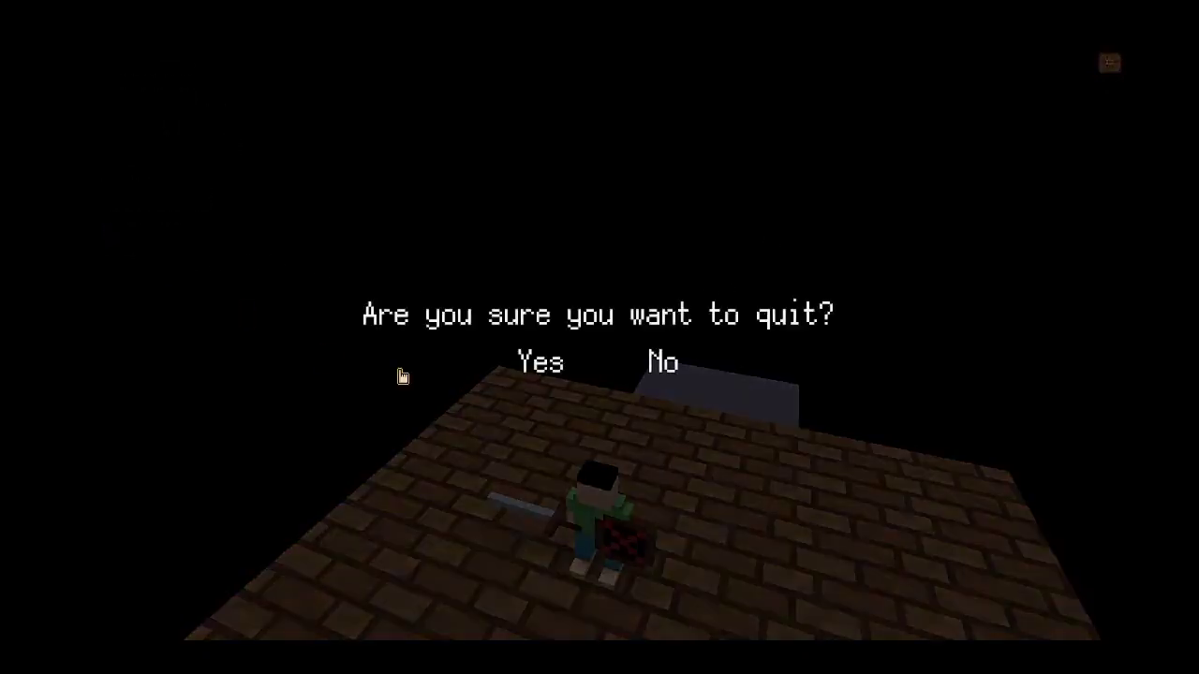
pyautogui.click(537, 374)
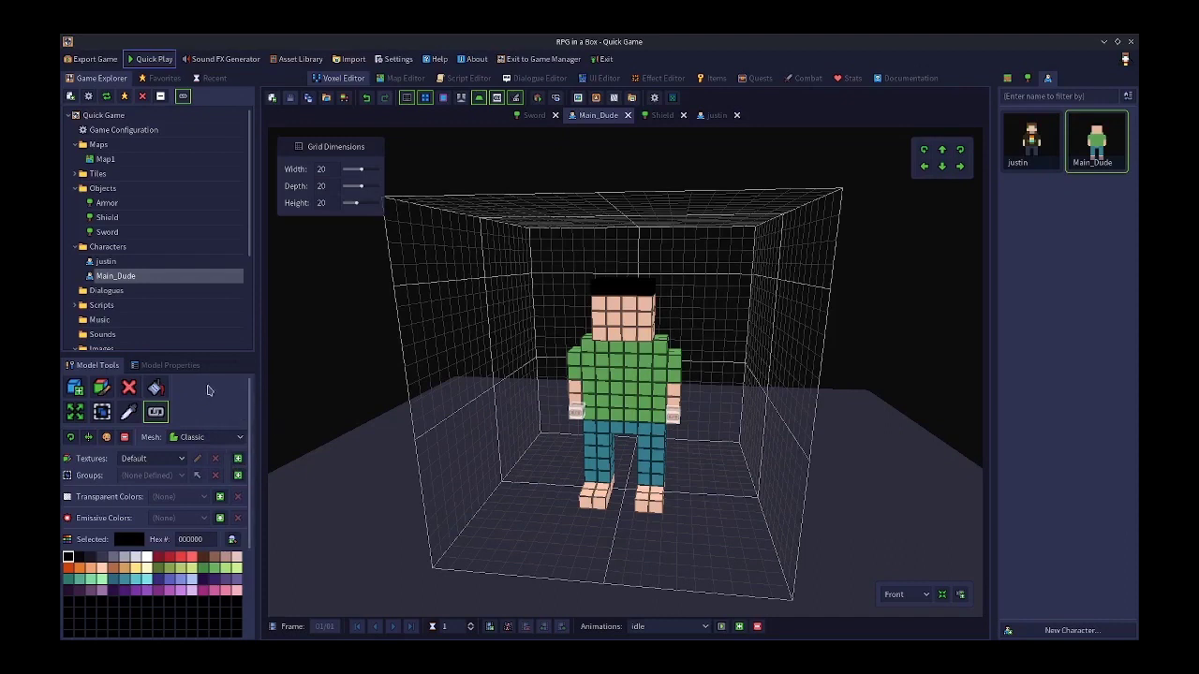
# Delete Main_Dude's left_hand and right_hand attach points
pyautogui.click(166, 365)
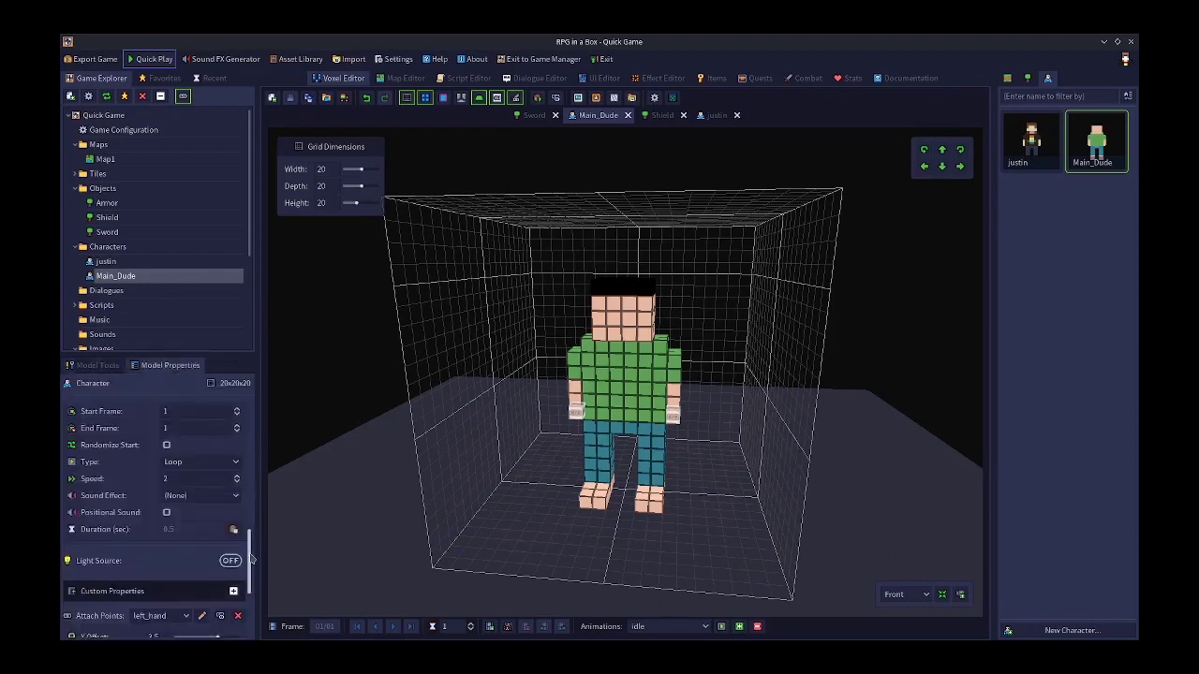
pyautogui.scroll(-3, 236, 554)
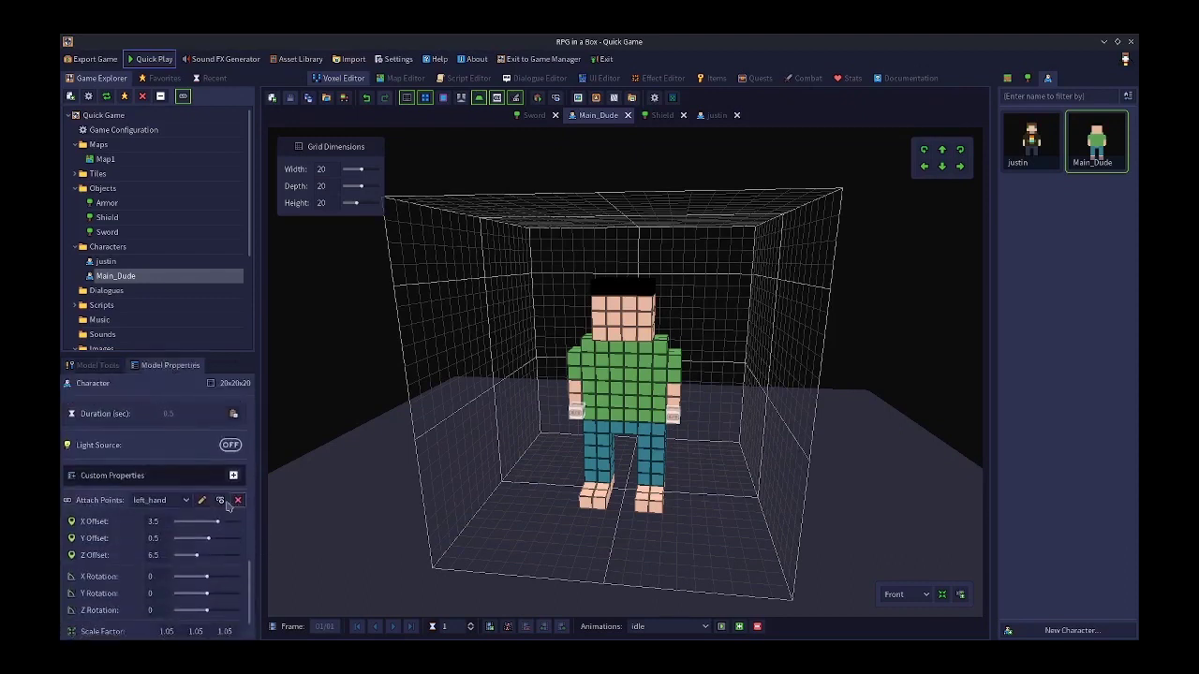
pyautogui.moveTo(251, 576); pyautogui.dragTo(249, 430)
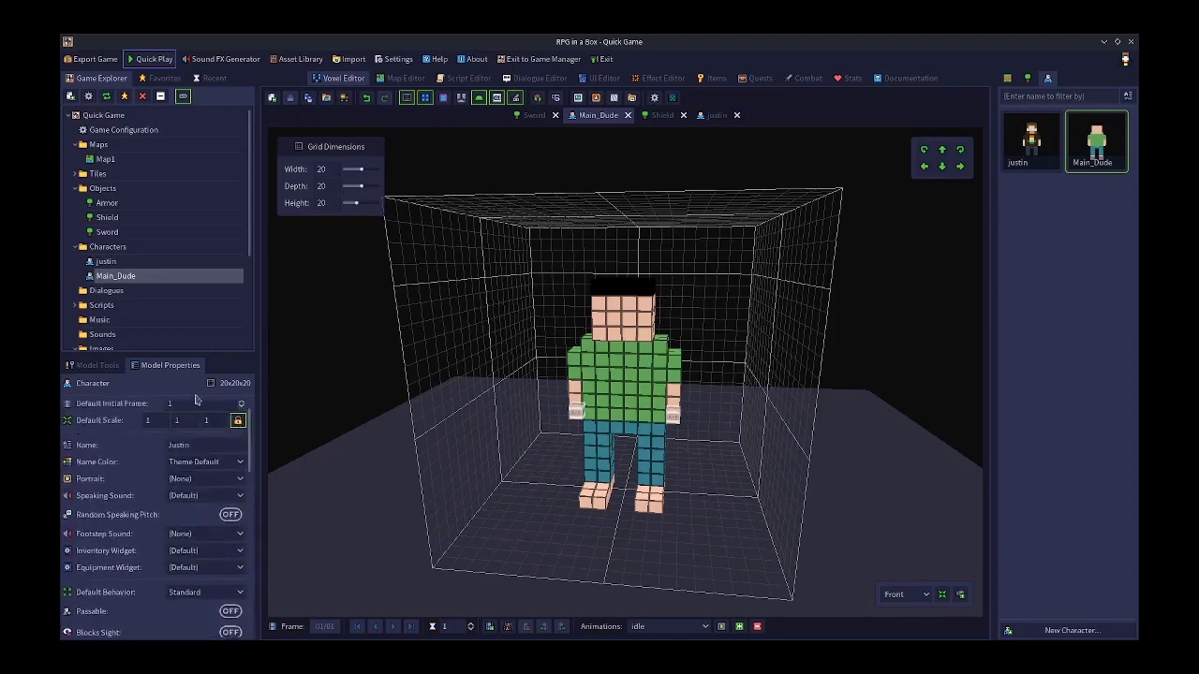
pyautogui.scroll(-6, 140, 487)
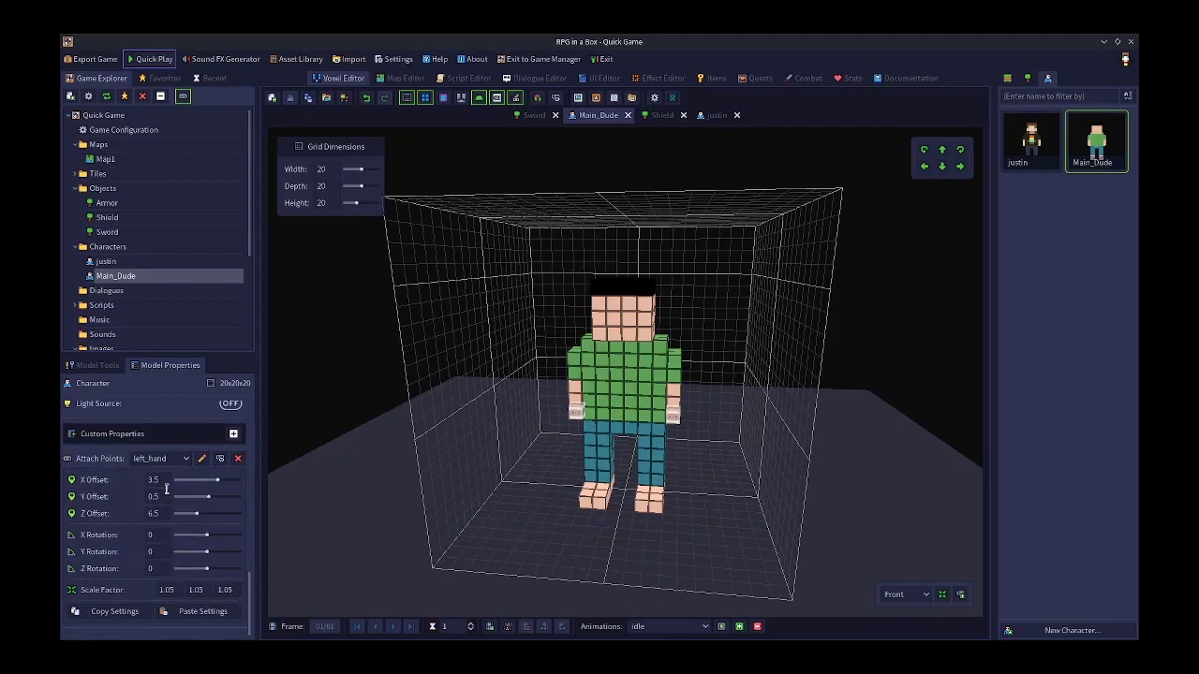
pyautogui.click(237, 458)
pyautogui.click(576, 359)
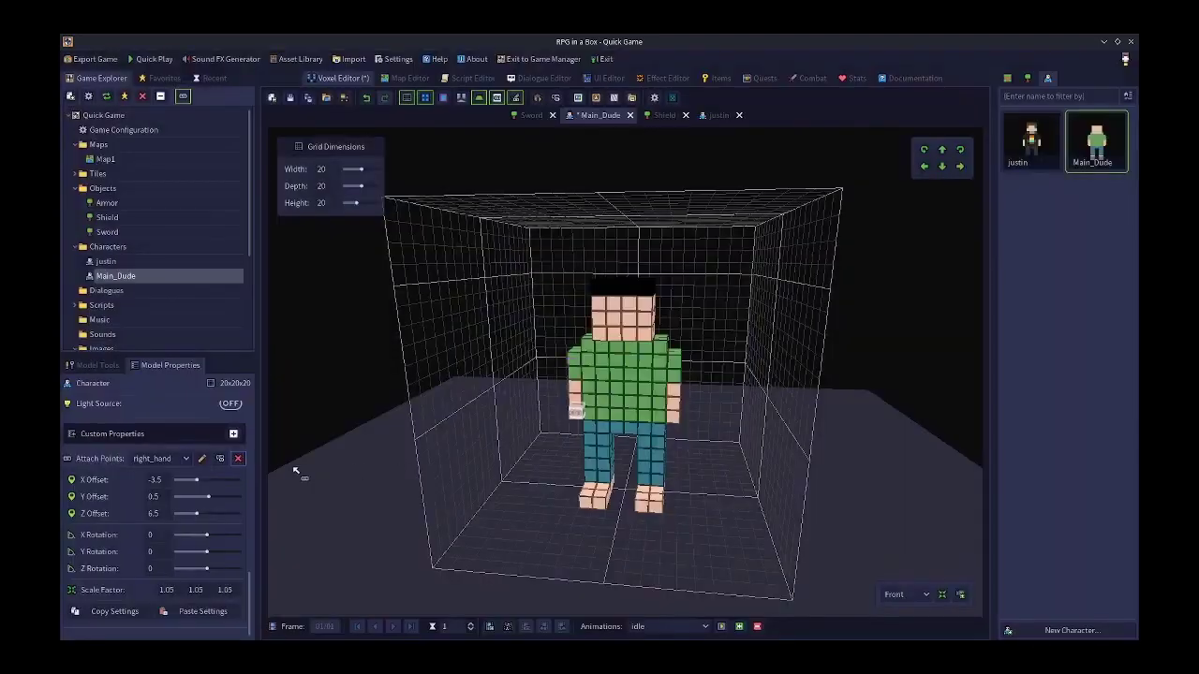
pyautogui.click(239, 459)
pyautogui.click(576, 359)
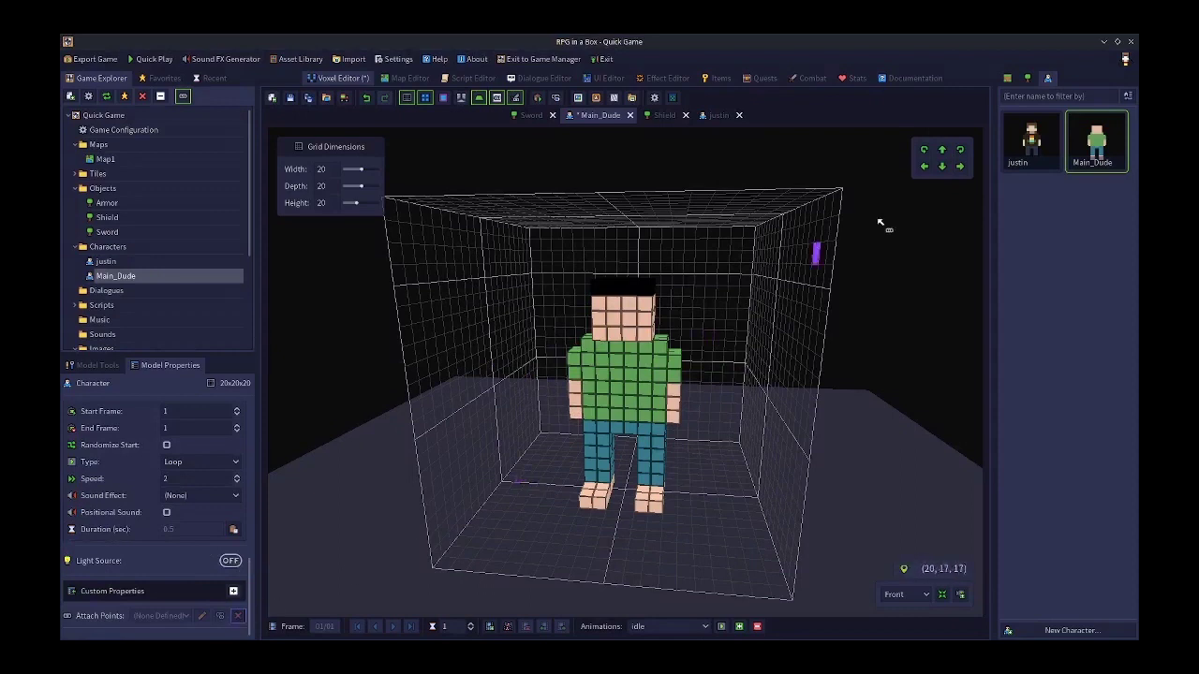
# Delete the Sword's right_hand and the Shield's left_hand attach points
pyautogui.click(1027, 78)
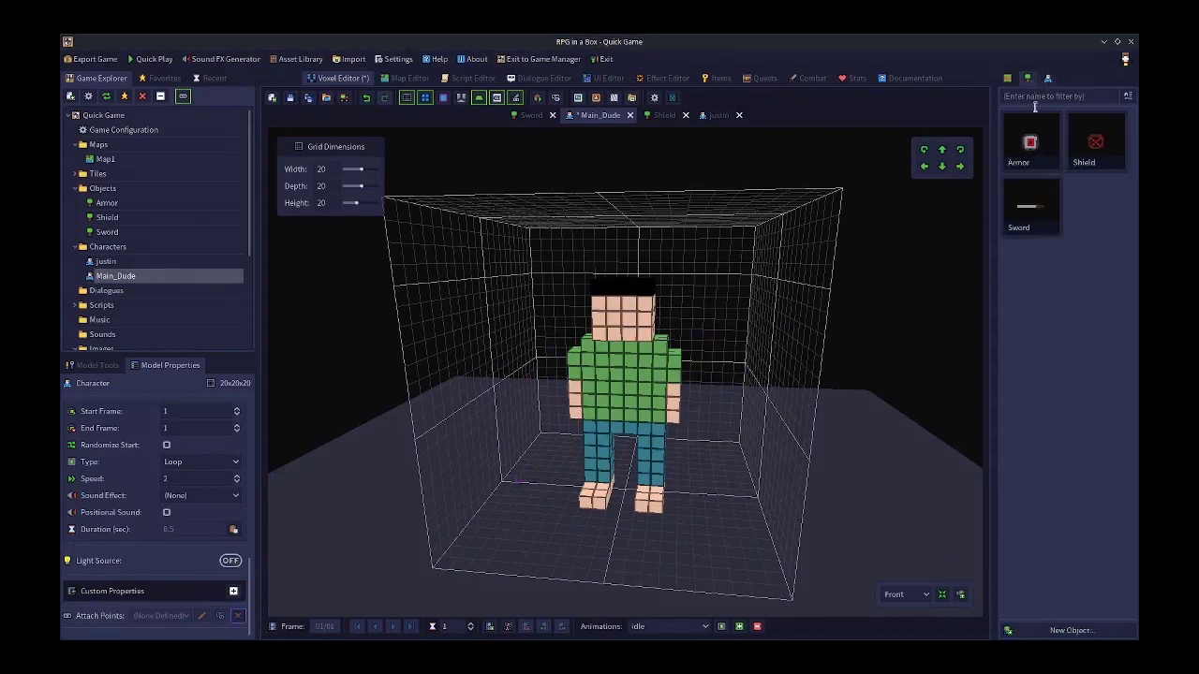
pyautogui.doubleClick(1031, 204)
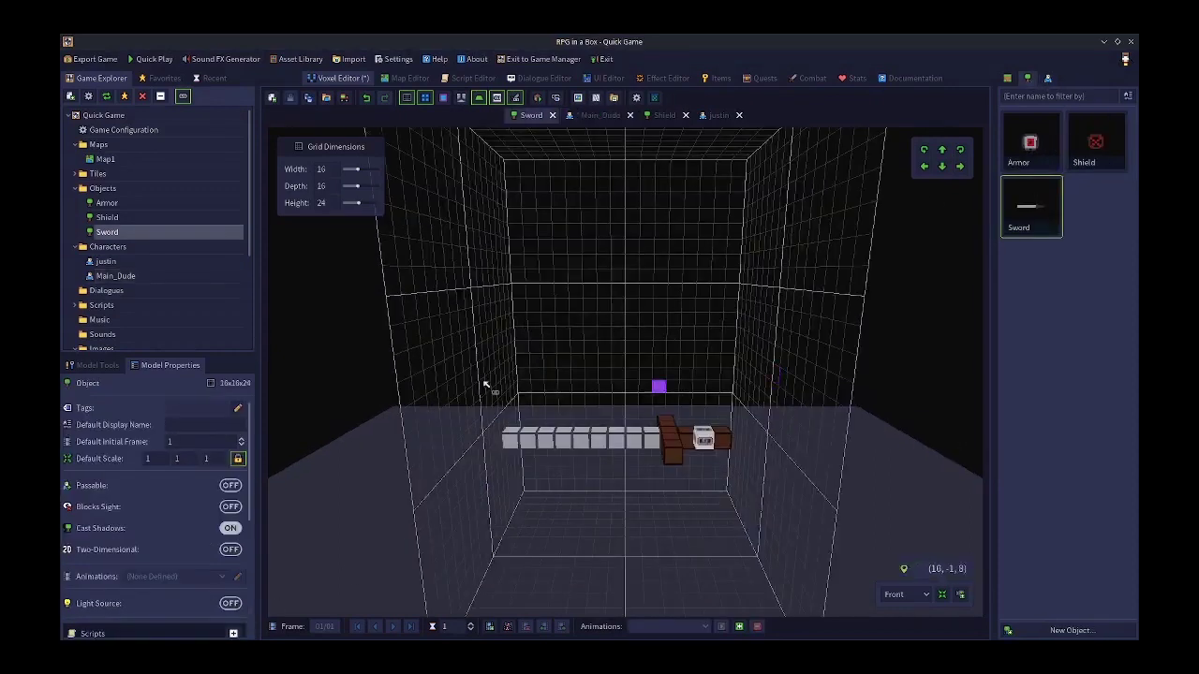
pyautogui.scroll(-5, 239, 496)
pyautogui.click(238, 458)
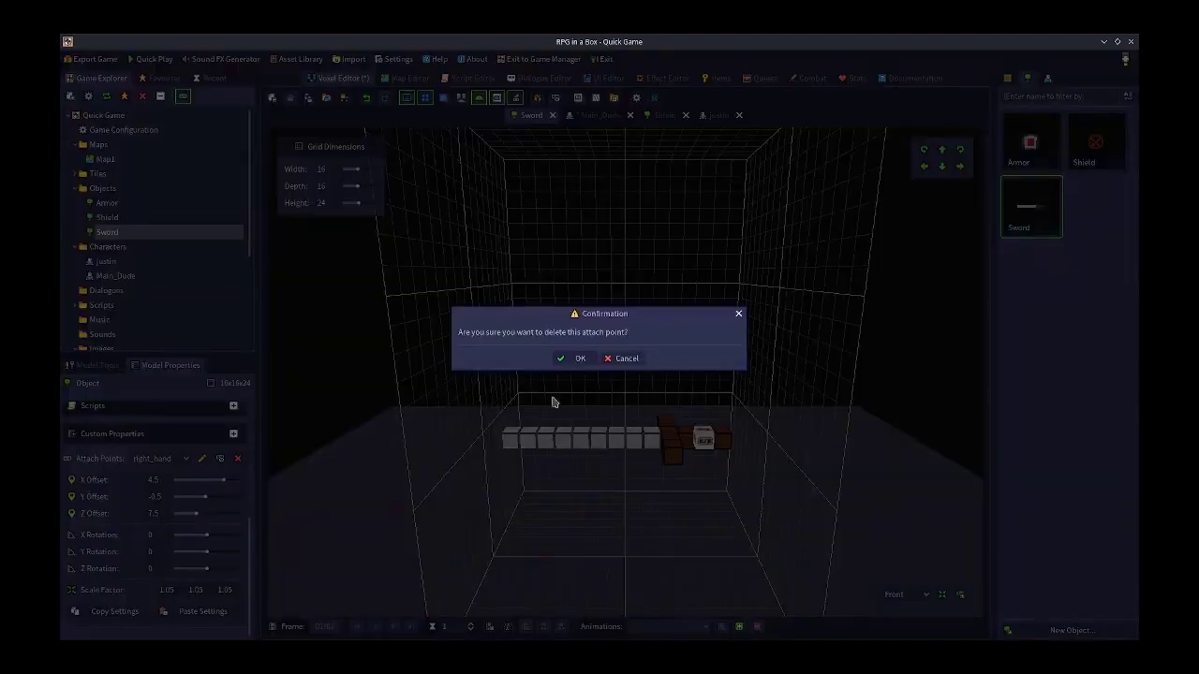
pyautogui.click(572, 357)
pyautogui.doubleClick(1093, 155)
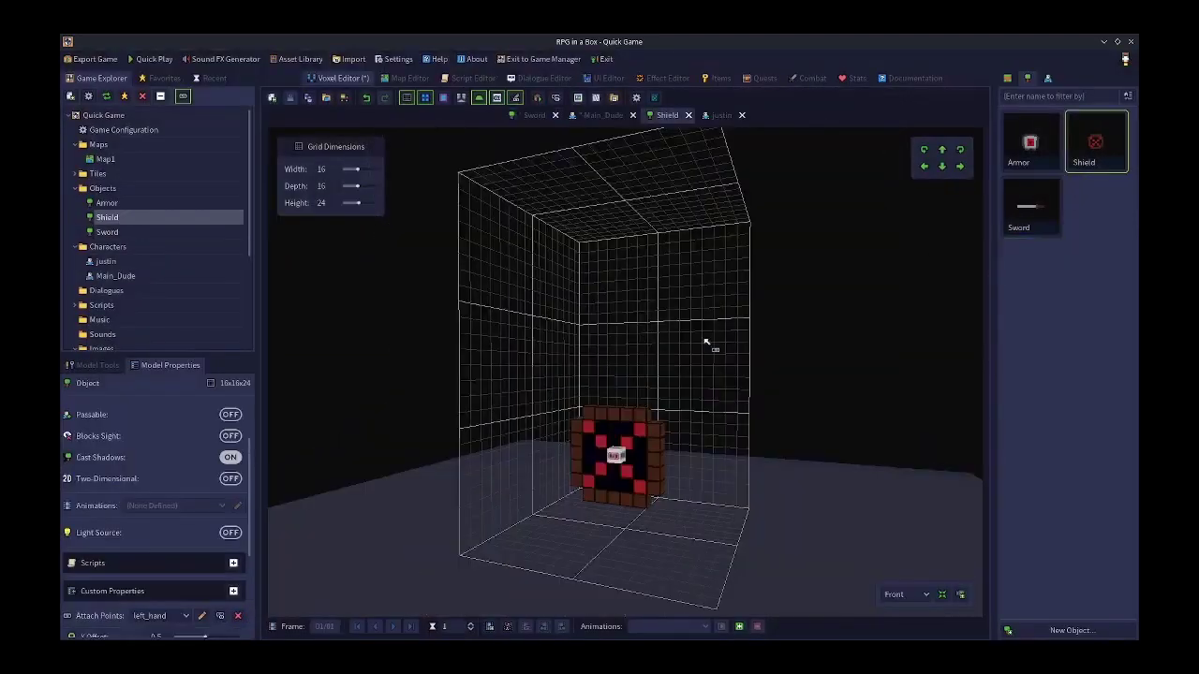
pyautogui.scroll(-3, 245, 468)
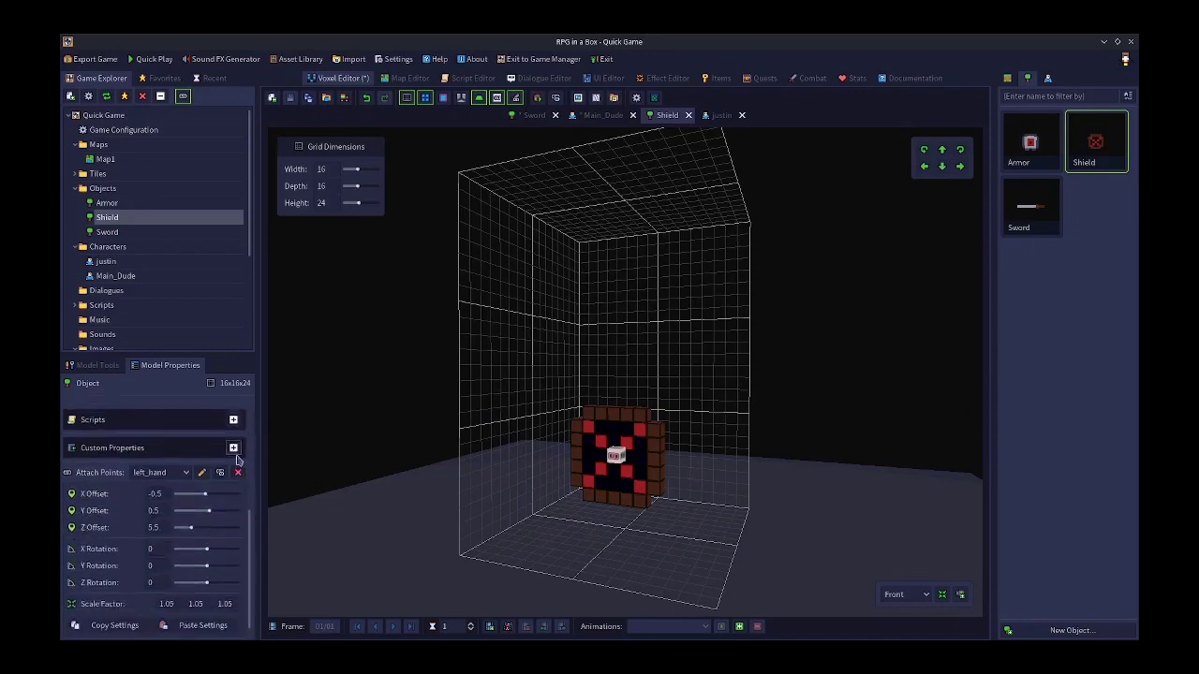
pyautogui.click(238, 472)
pyautogui.click(576, 357)
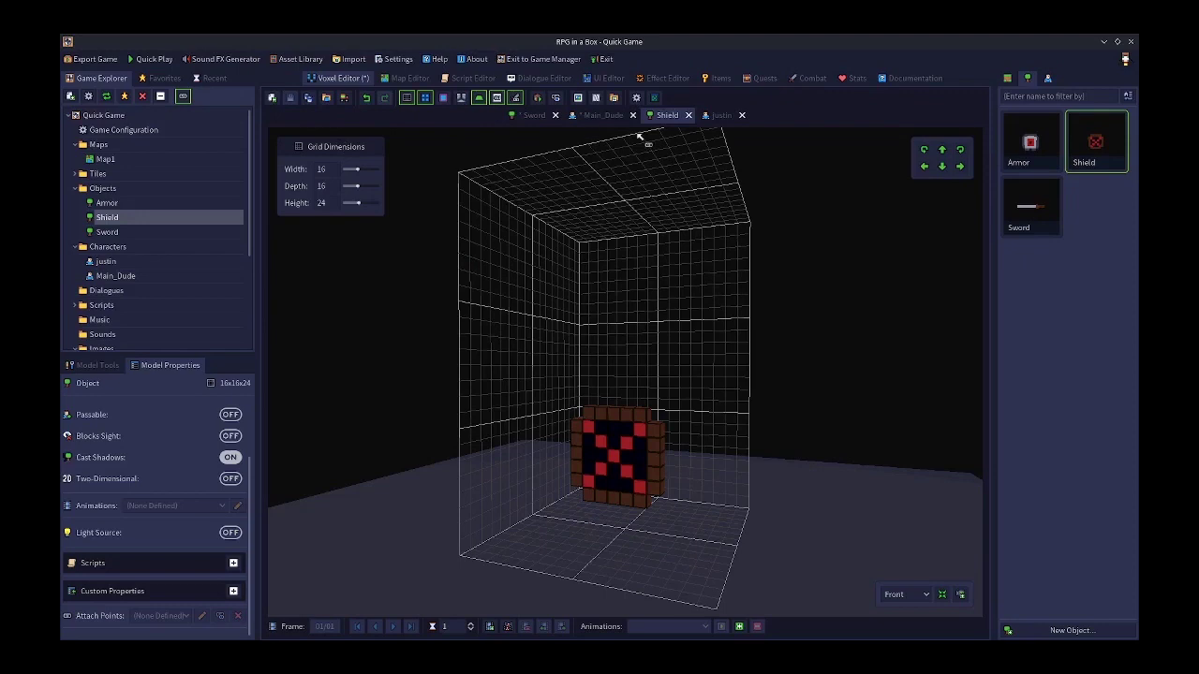
# Save the Sword and Main_Dude models
pyautogui.click(533, 115)
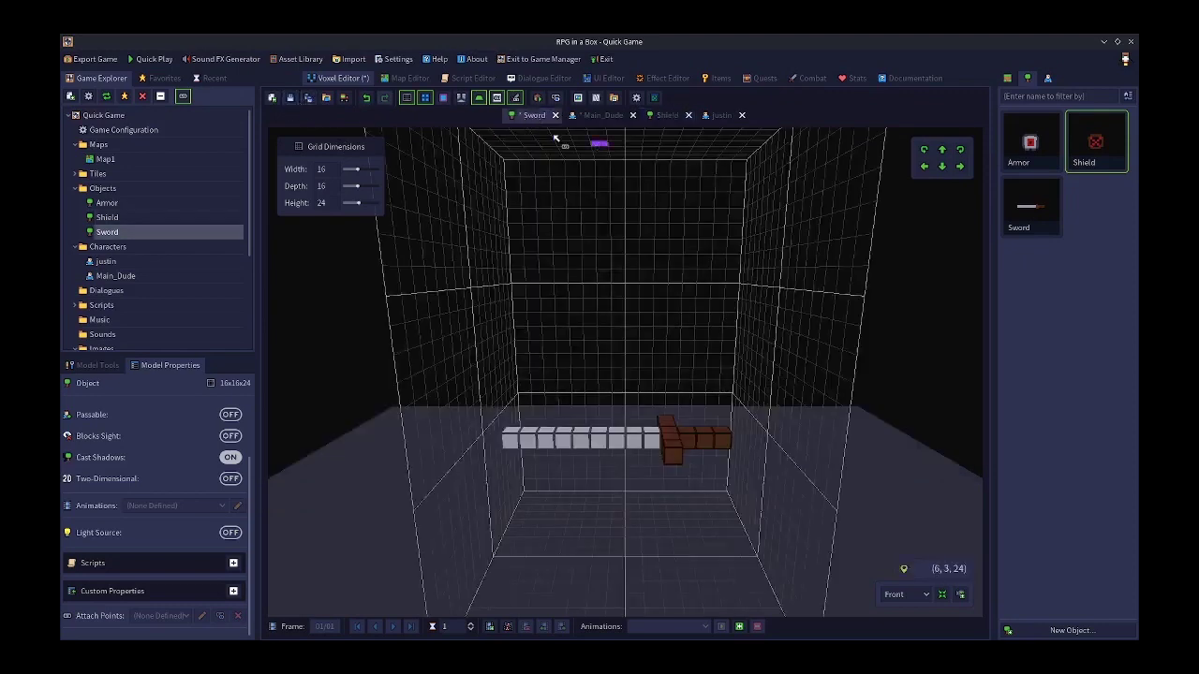
pyautogui.click(289, 97)
pyautogui.click(599, 115)
pyautogui.click(291, 98)
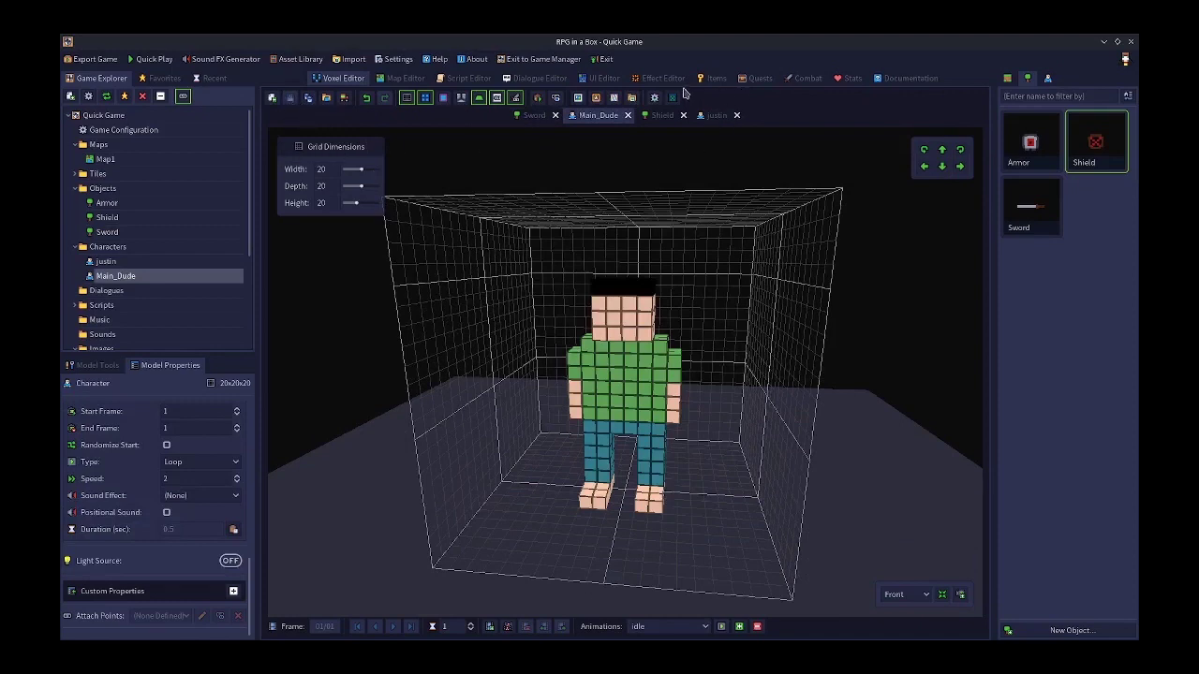
# Add a slot configuration named 'Slayers Equipment' under the Stats tab's Equipment section
pyautogui.click(848, 81)
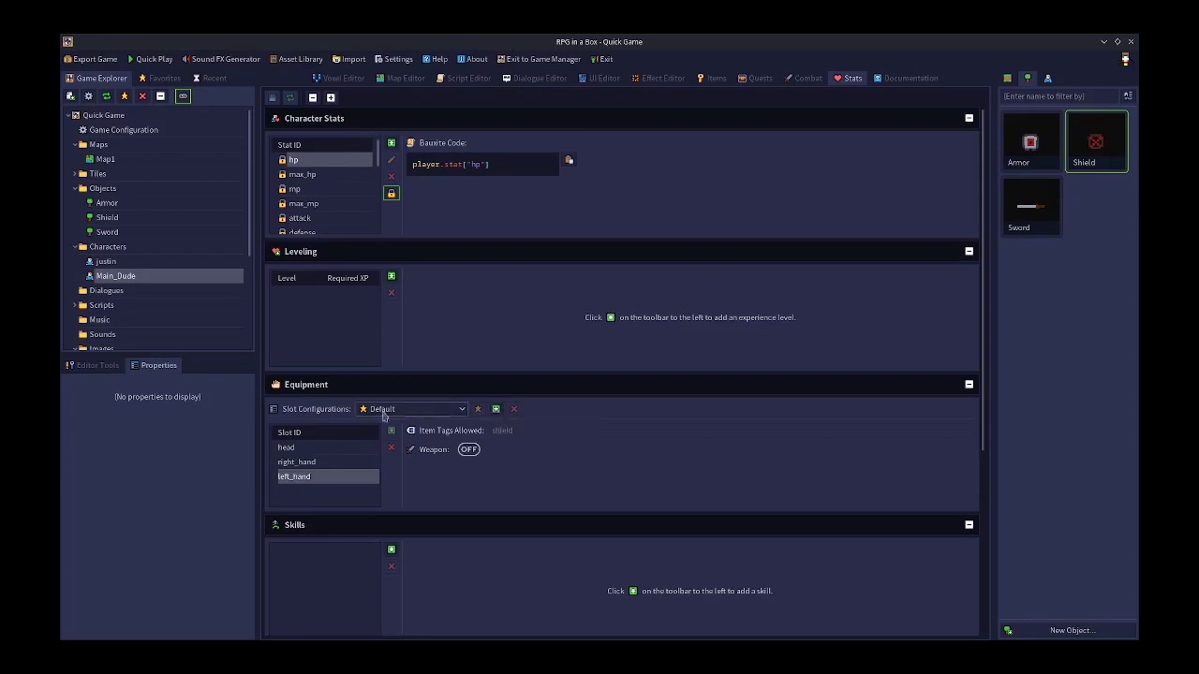
pyautogui.click(456, 411)
pyautogui.click(573, 410)
pyautogui.click(496, 409)
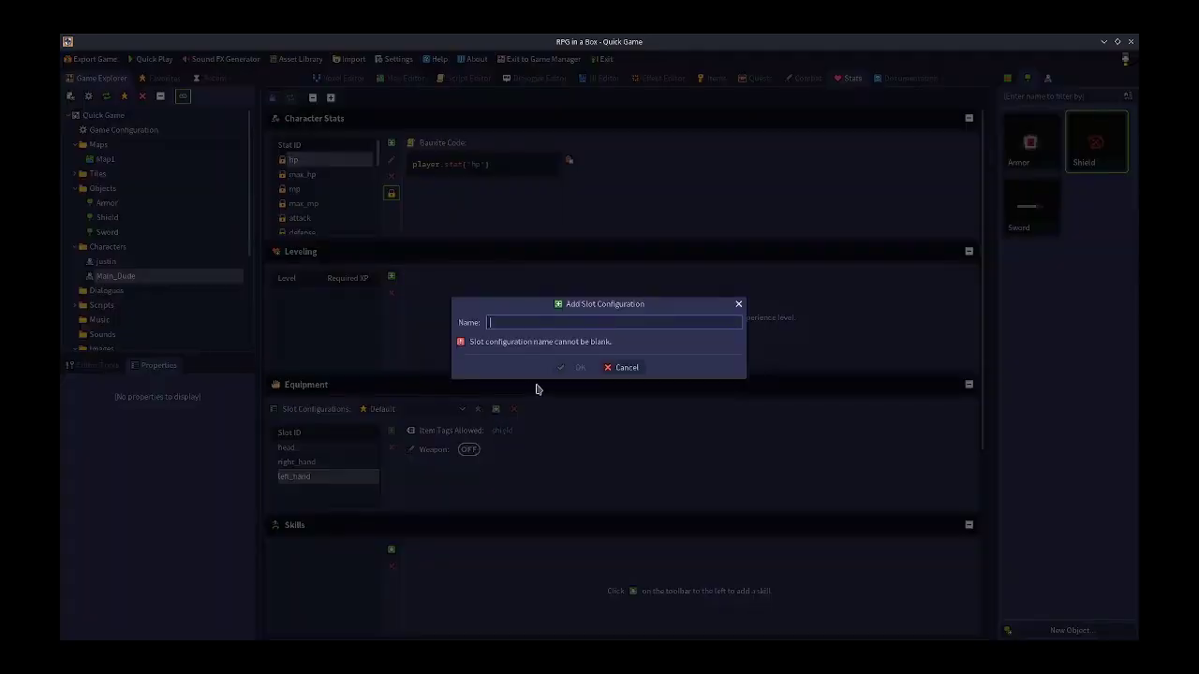
pyautogui.write('Slayers Equipment')
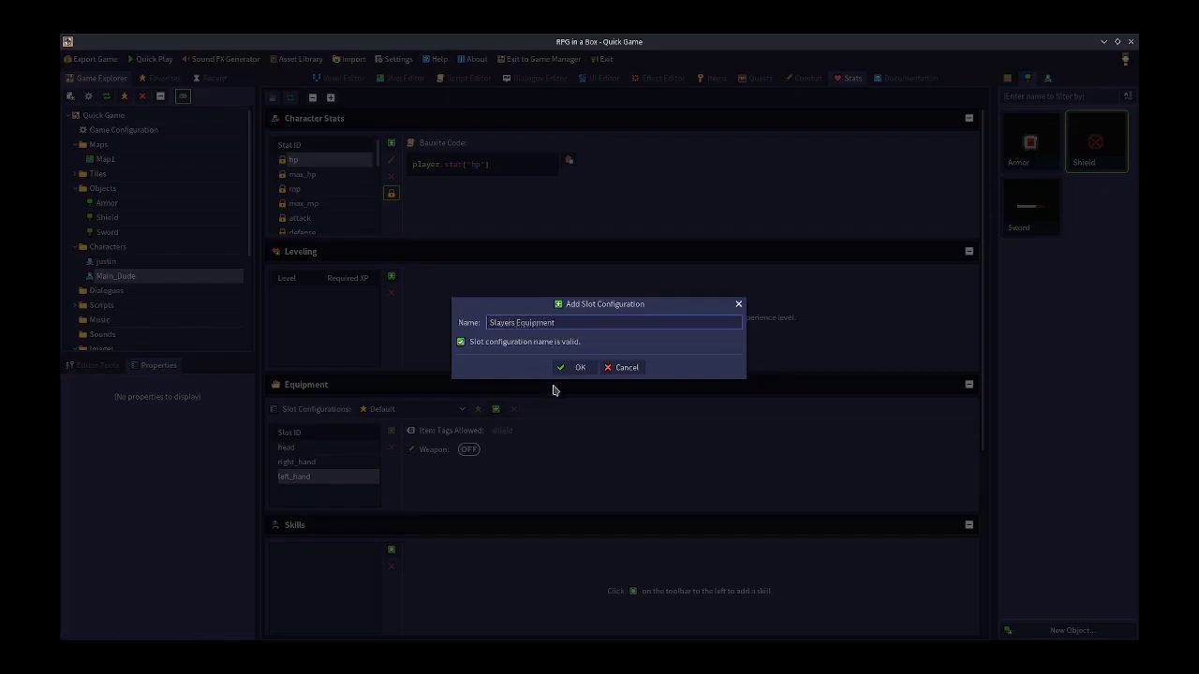
pyautogui.click(581, 369)
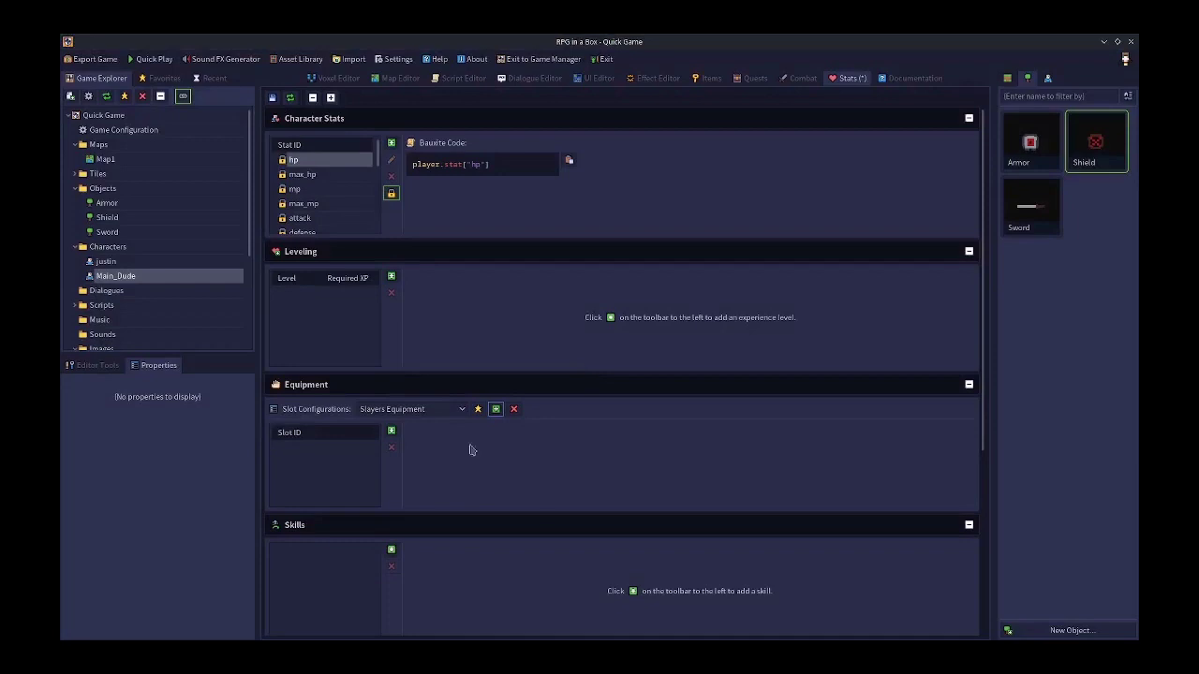
# Add the slots weapon_slot, defense_slot and armor_slot to Slayers Equipment
pyautogui.click(392, 431)
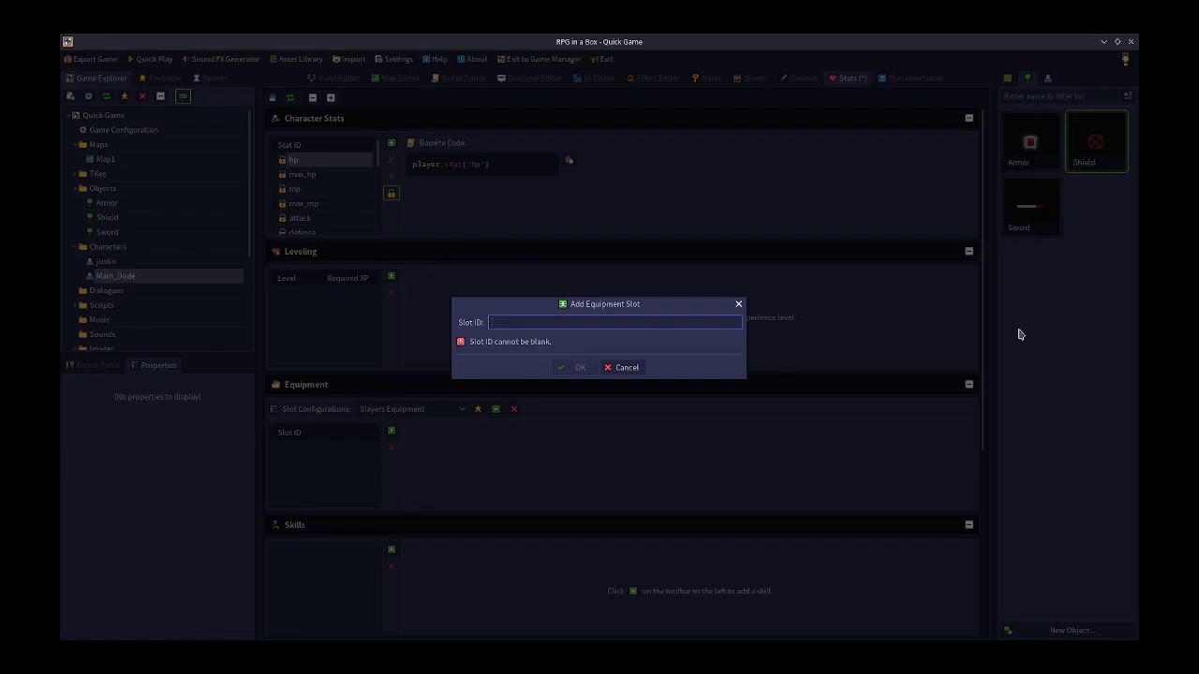
pyautogui.write('weapon')
pyautogui.press('BackSpace')
pyautogui.press('BackSpace')
pyautogui.press('BackSpace')
pyautogui.press('BackSpace')
pyautogui.press('BackSpace')
pyautogui.write('weapon_slot')
pyautogui.click(579, 368)
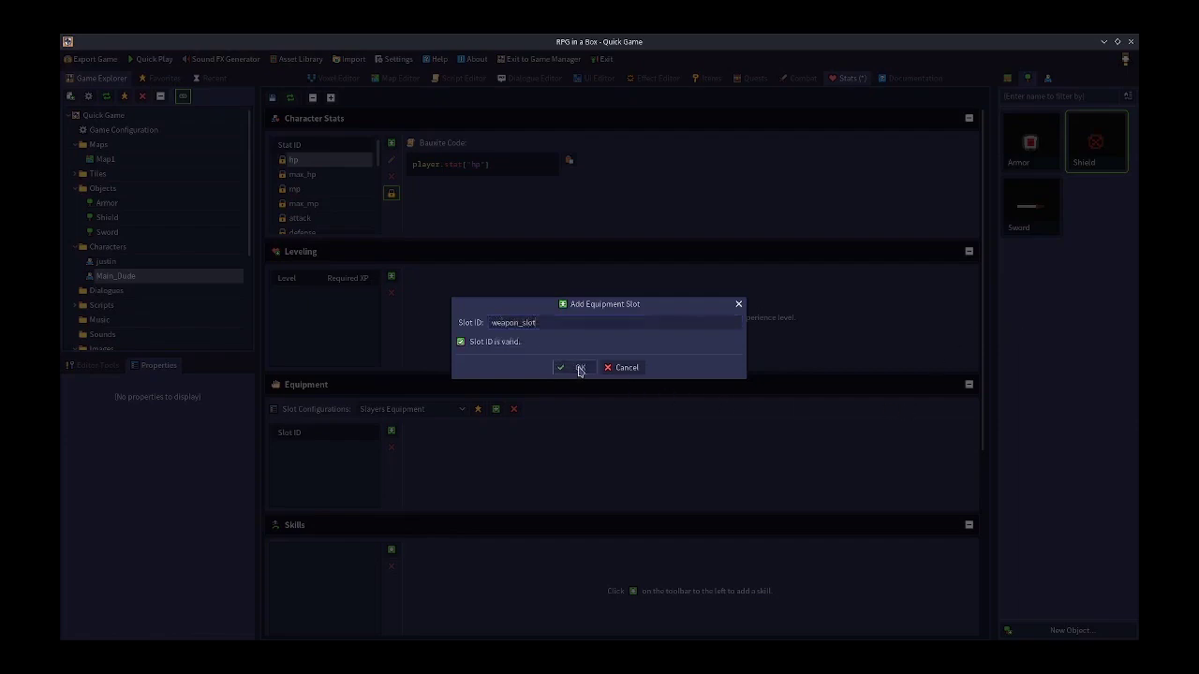
pyautogui.click(391, 431)
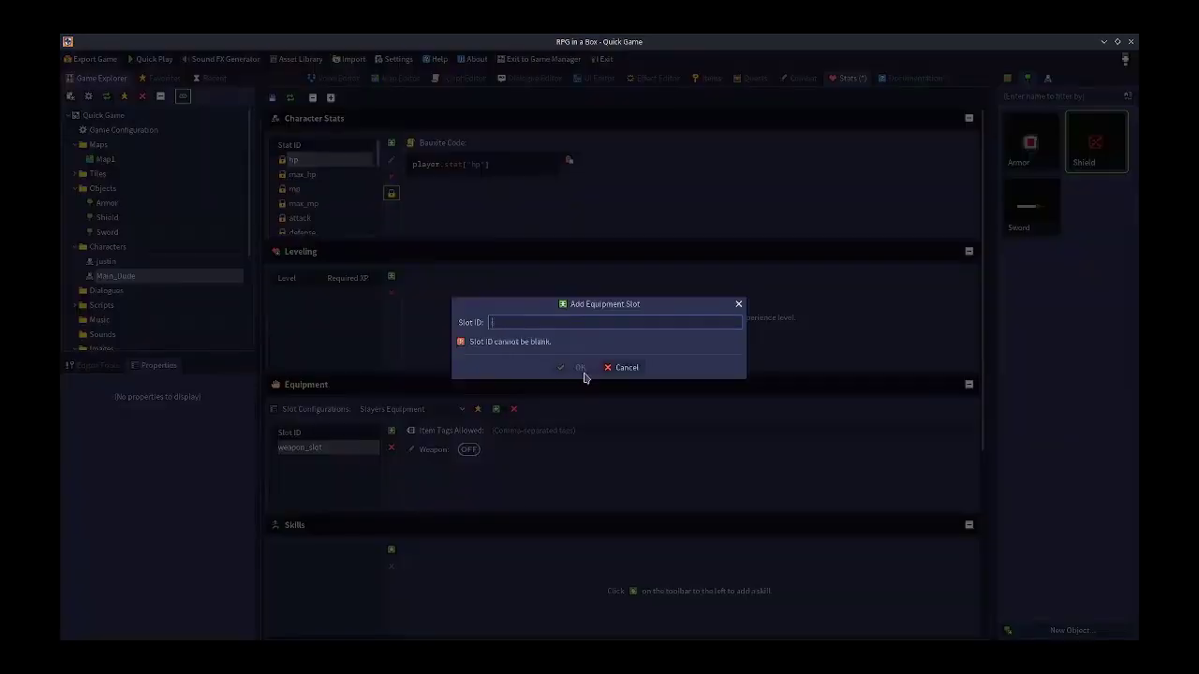
pyautogui.write('defense_slot')
pyautogui.click(577, 369)
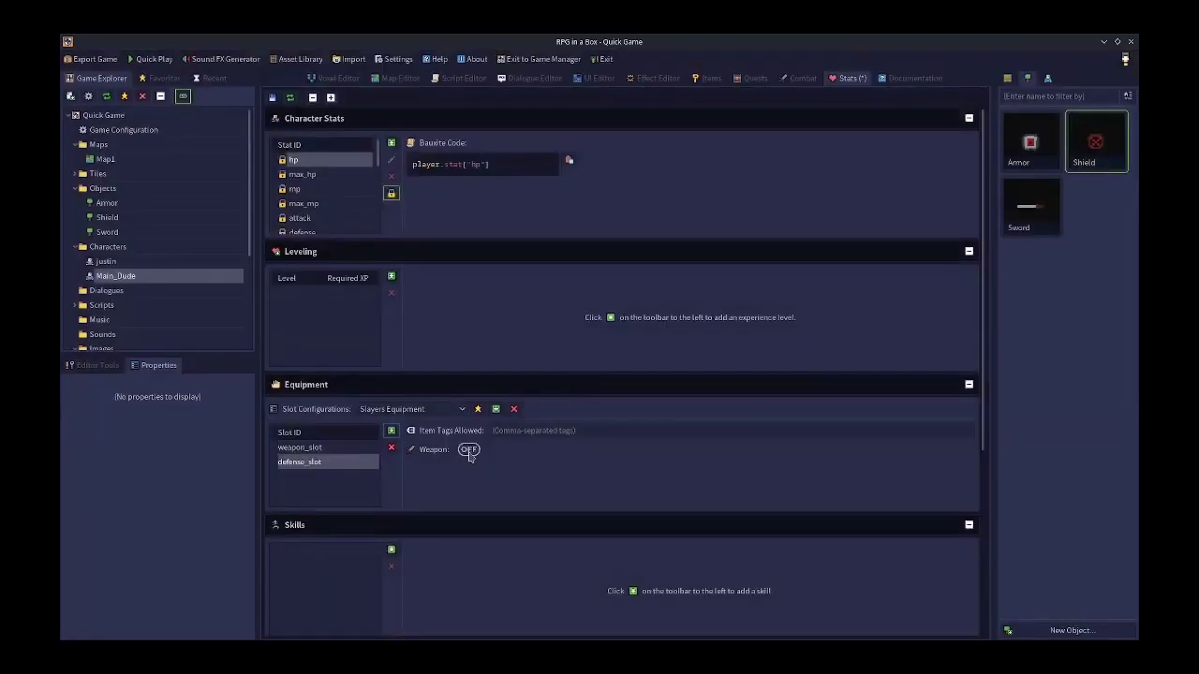
pyautogui.click(390, 431)
pyautogui.write('a')
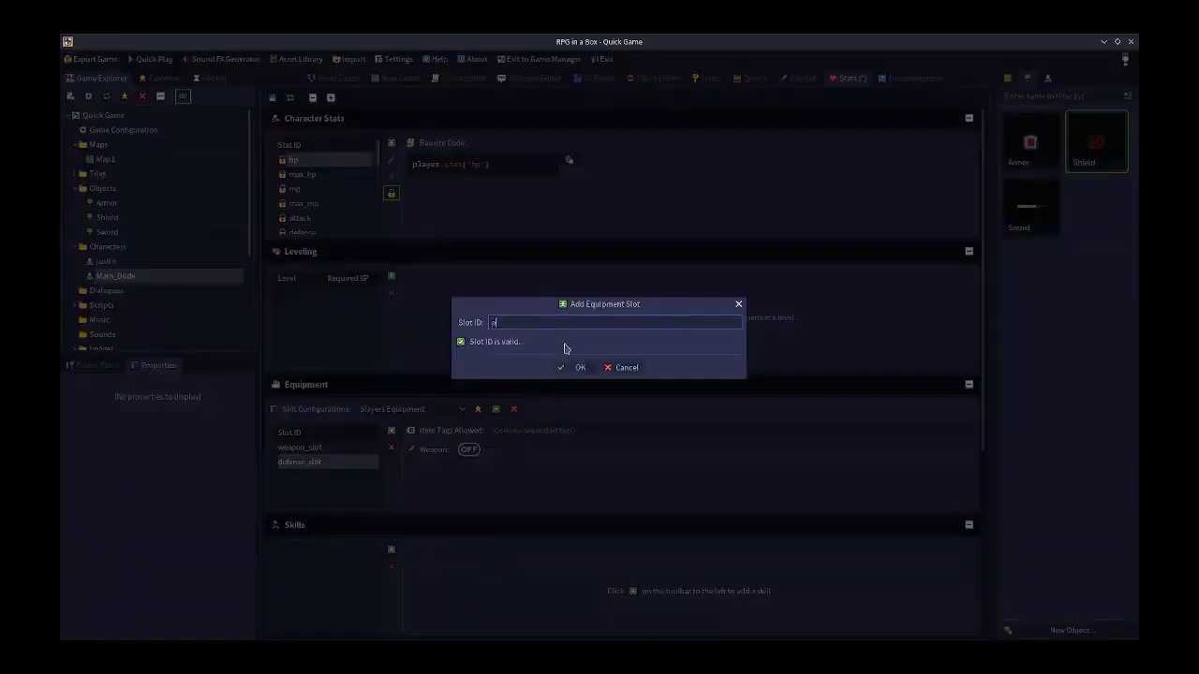
pyautogui.write('rmor_slot')
pyautogui.click(568, 372)
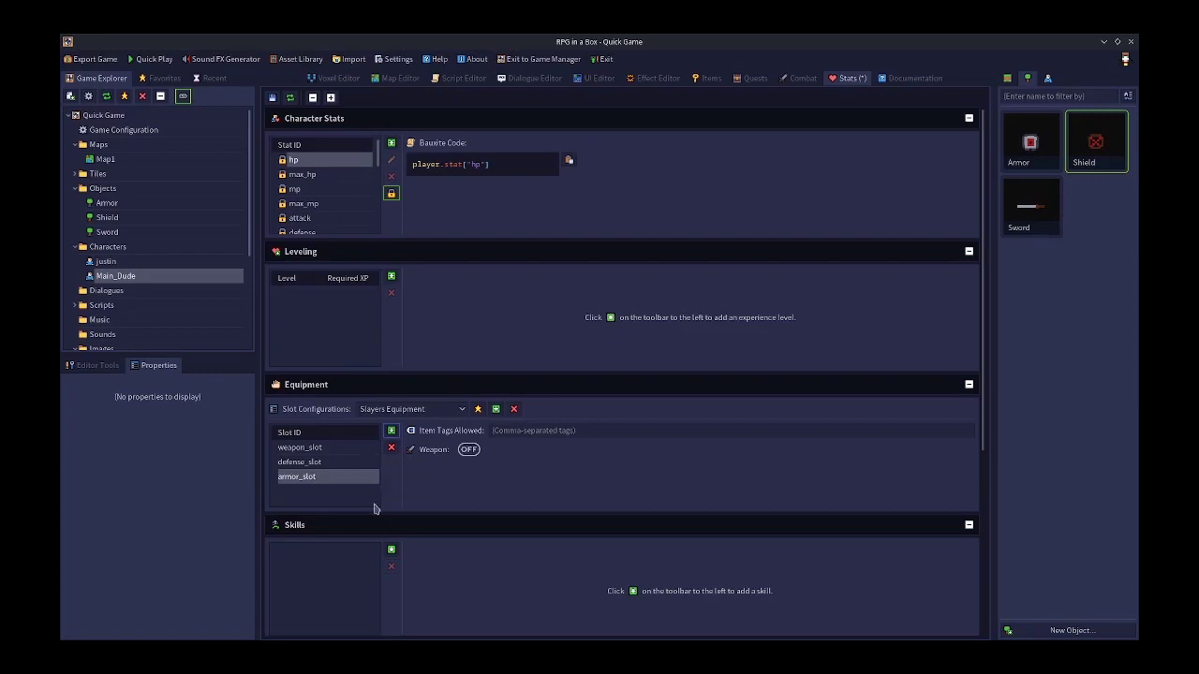
pyautogui.click(319, 450)
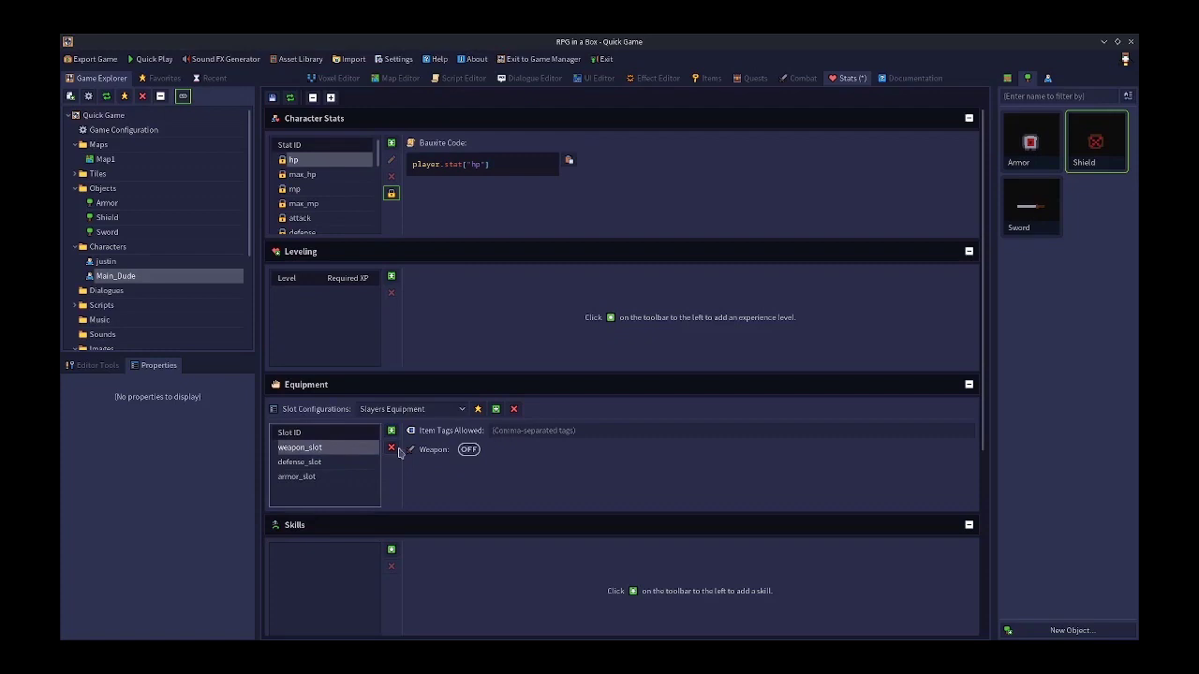
# Allow the bladed tag in weapon_slot and the buckler tag in defense_slot
pyautogui.click(549, 431)
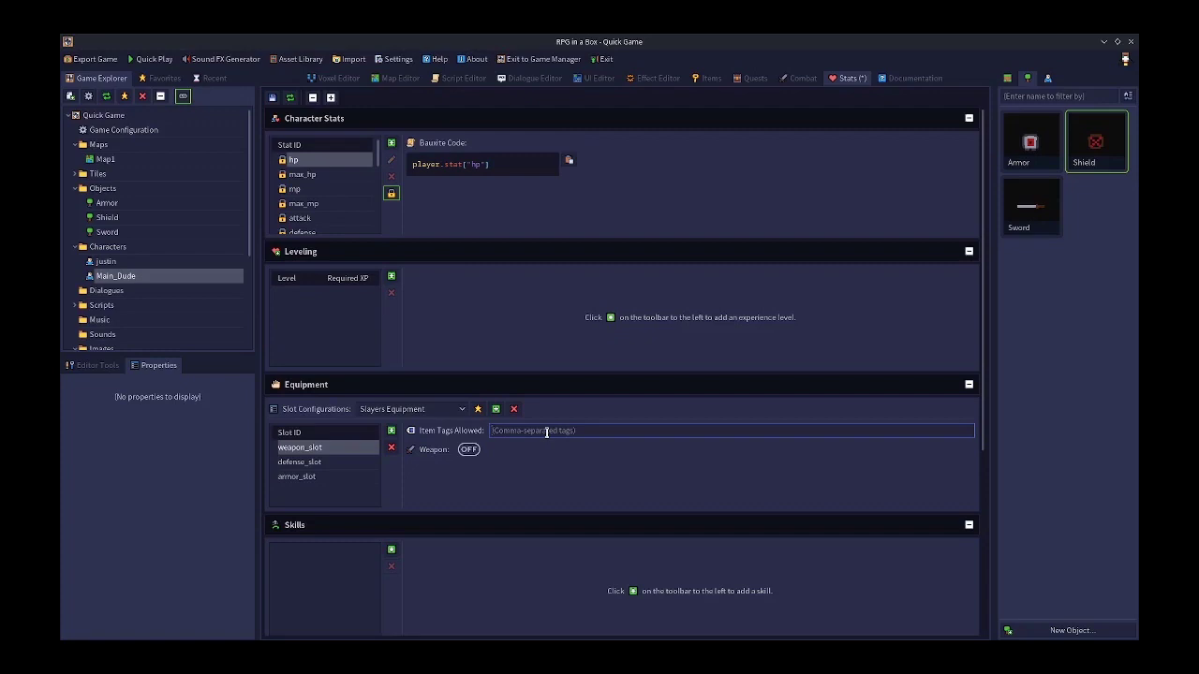
pyautogui.write('weapon')
pyautogui.press('BackSpace')
pyautogui.press('BackSpace')
pyautogui.press('BackSpace')
pyautogui.press('BackSpace')
pyautogui.press('BackSpace')
pyautogui.press('BackSpace')
pyautogui.write('bladed')
pyautogui.click(301, 462)
pyautogui.click(523, 431)
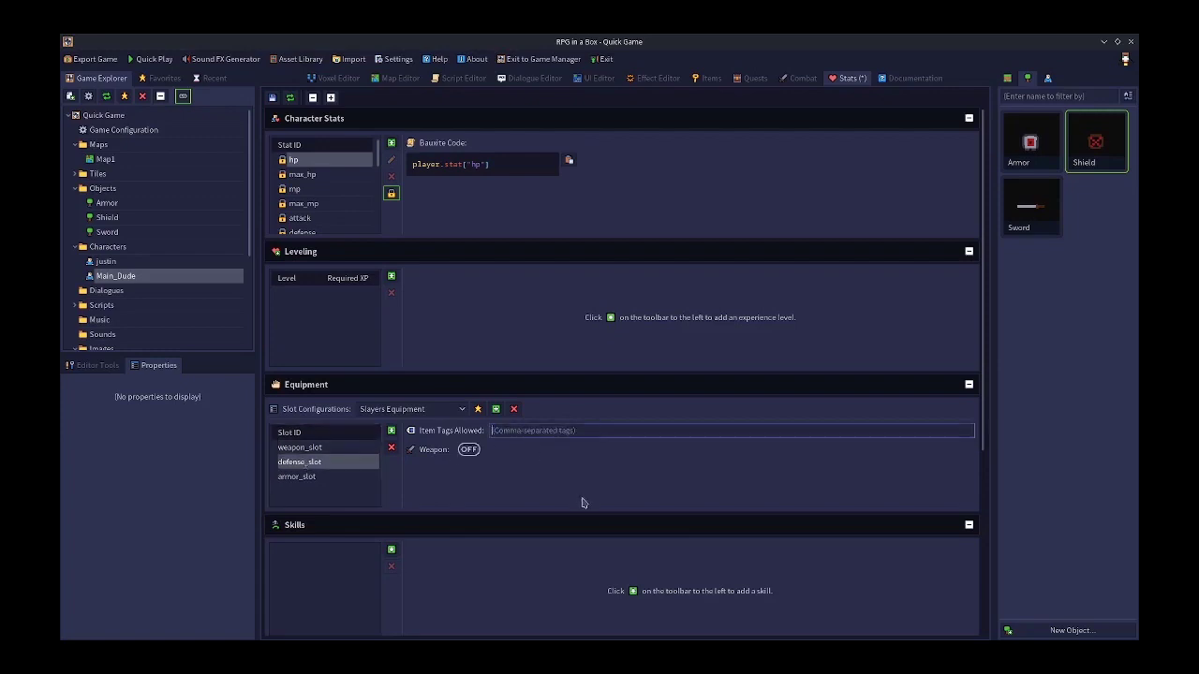
pyautogui.write('buckler')
# Turn on Weapon for weapon_slot and allow the chest_plate tag in armor_slot
pyautogui.click(325, 449)
pyautogui.click(469, 450)
pyautogui.click(318, 482)
pyautogui.click(545, 431)
pyautogui.write('chest_plate')
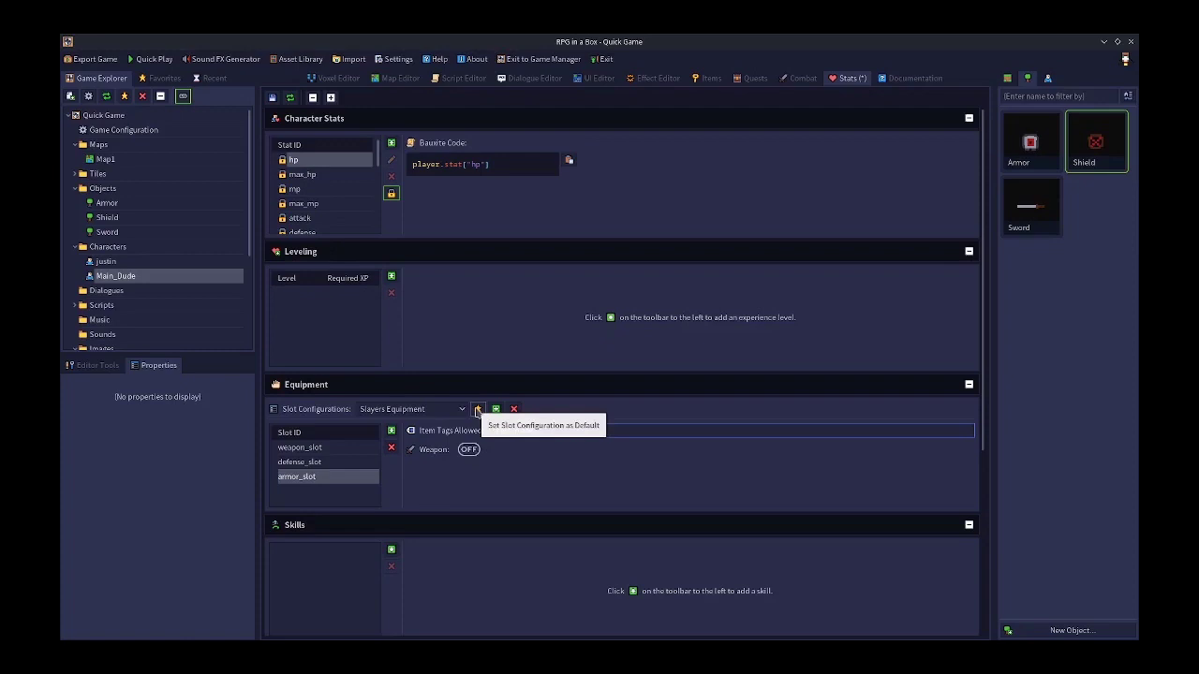
# Star Slayers Equipment as the default slot configuration
pyautogui.click(440, 410)
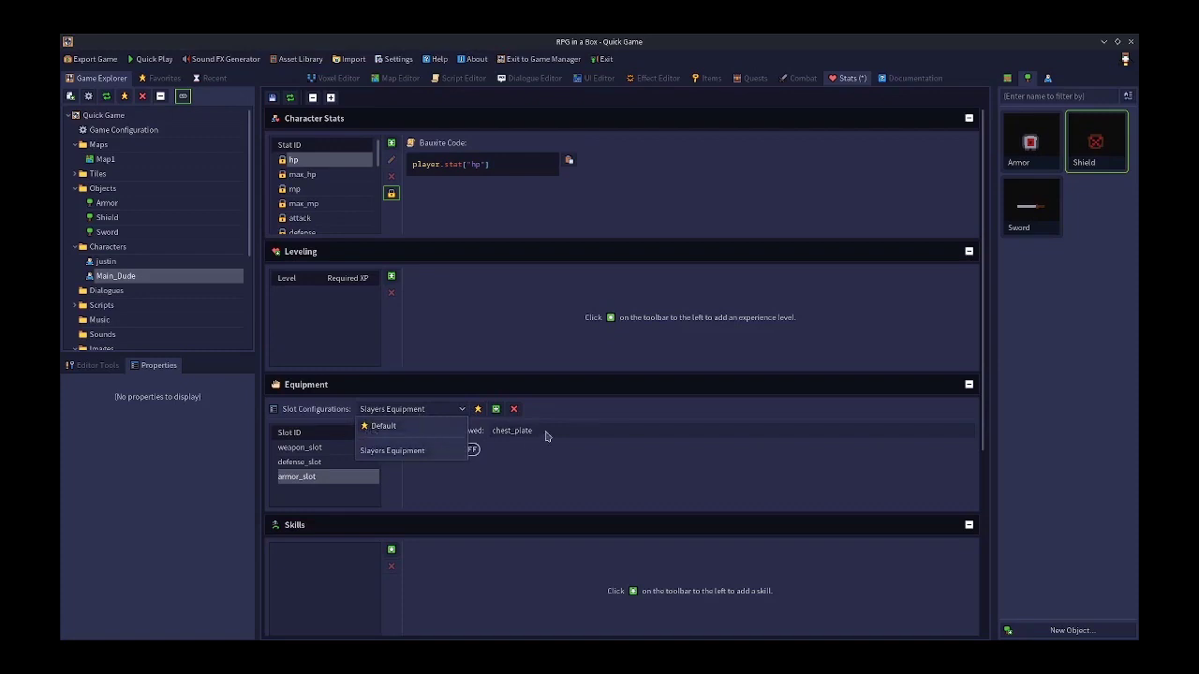
pyautogui.click(479, 412)
pyautogui.click(478, 411)
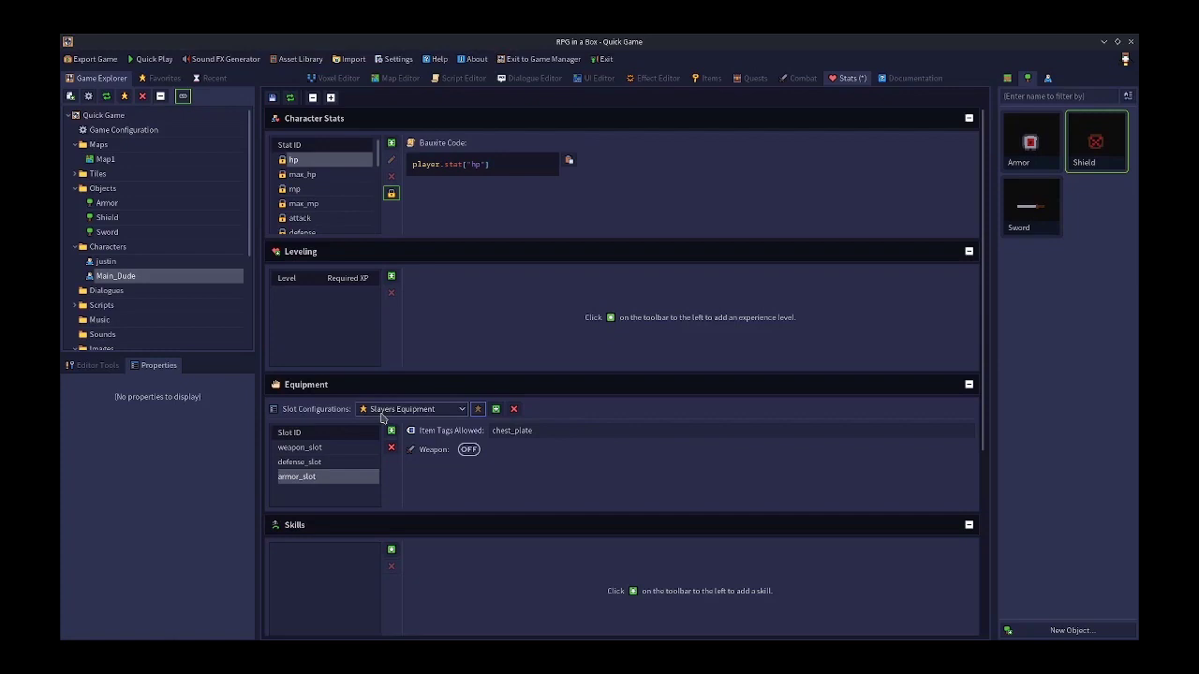
pyautogui.click(383, 415)
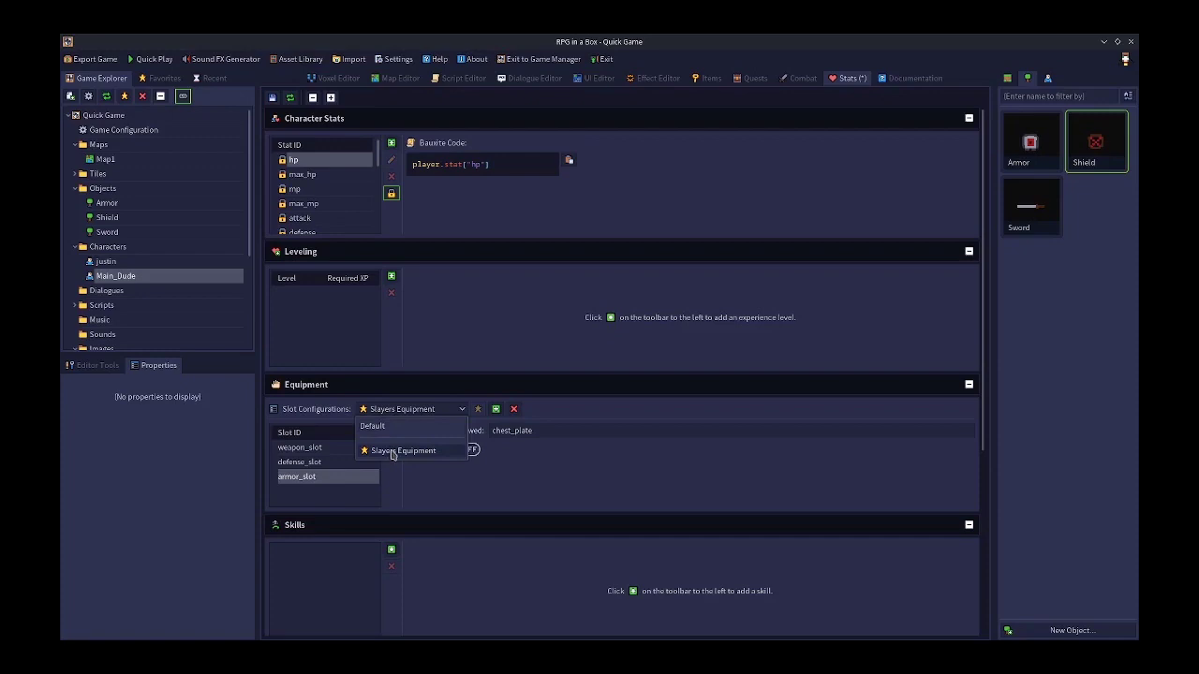
pyautogui.click(395, 453)
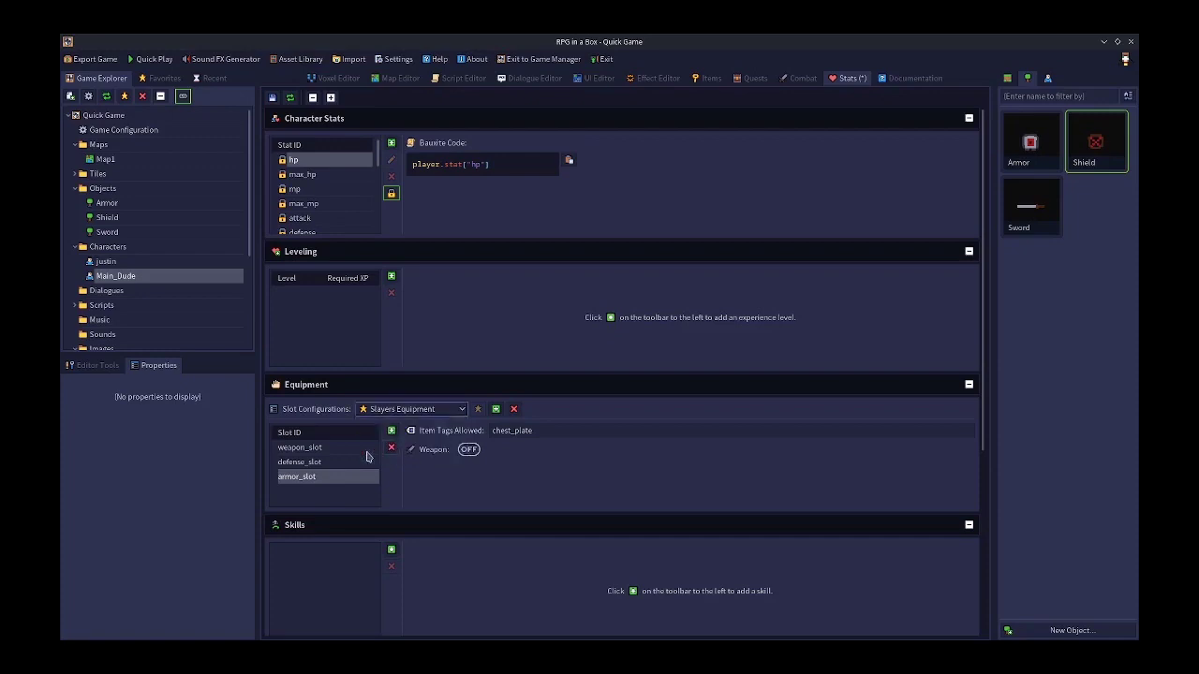
# Review its three slots against the Default configuration, then save the stats
pyautogui.click(324, 449)
pyautogui.click(324, 463)
pyautogui.click(324, 477)
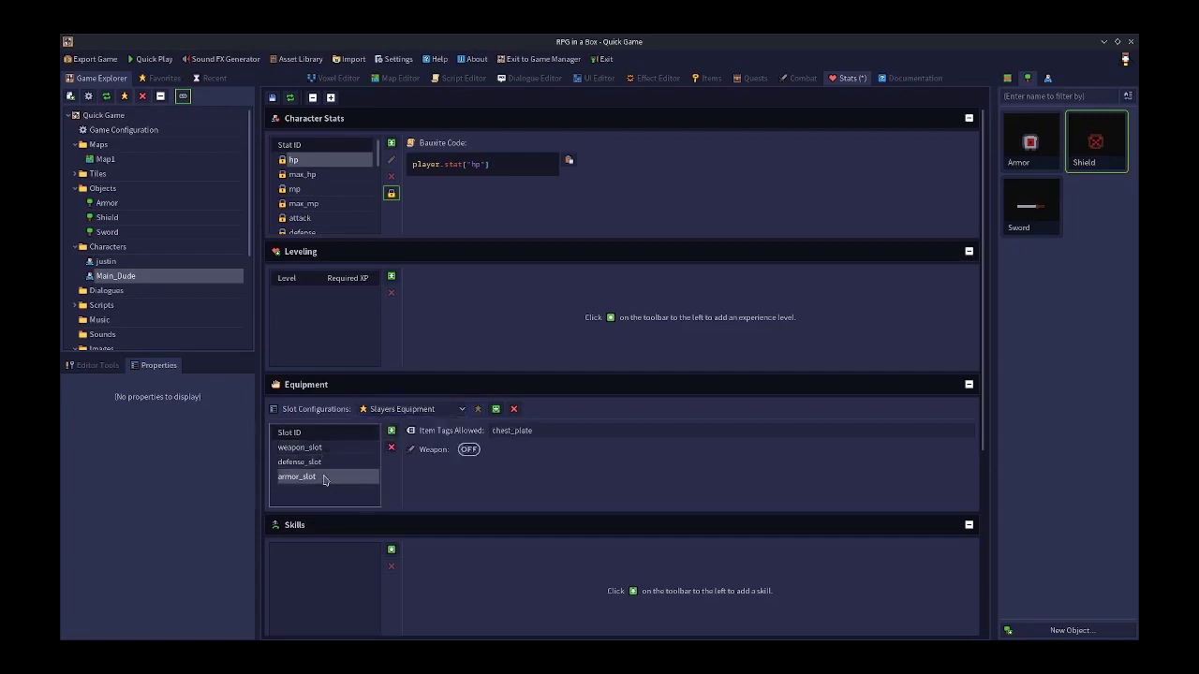
pyautogui.click(399, 410)
pyautogui.click(374, 429)
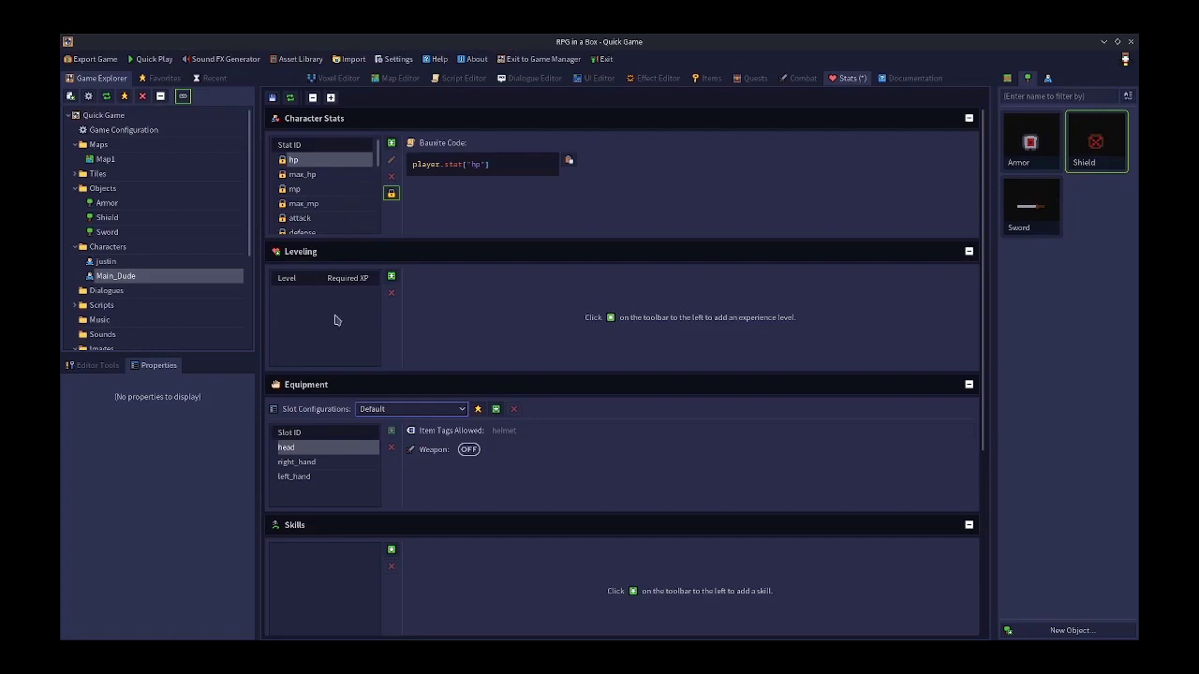
pyautogui.click(375, 409)
pyautogui.click(374, 450)
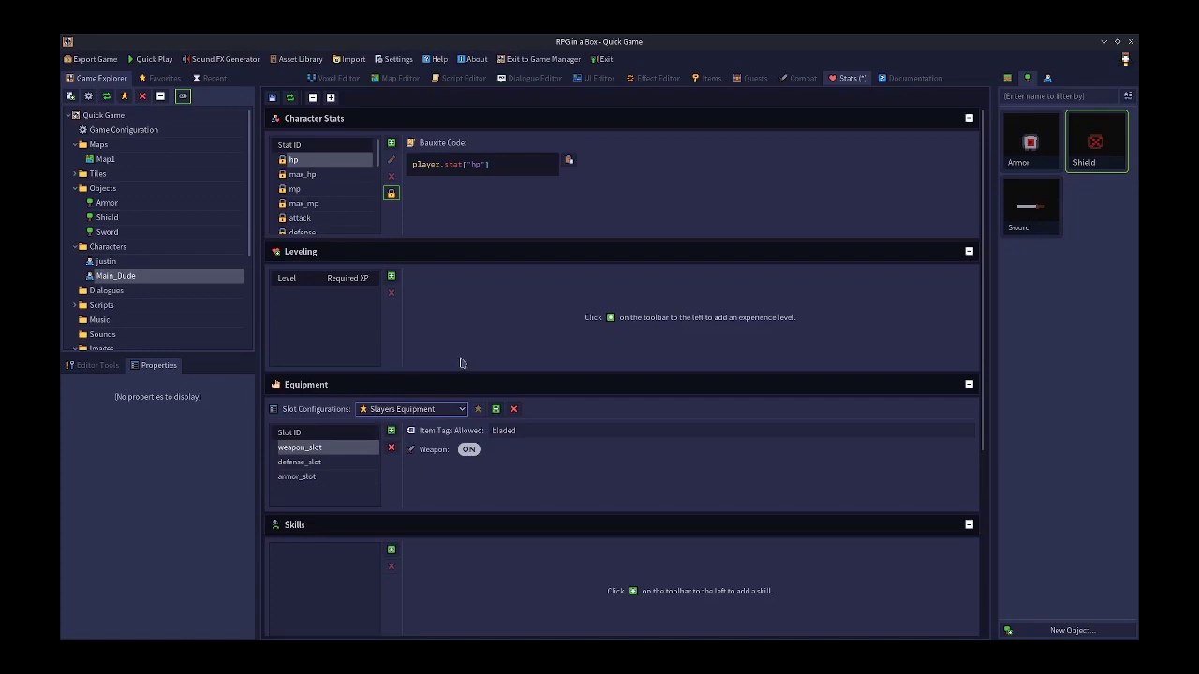
pyautogui.click(272, 98)
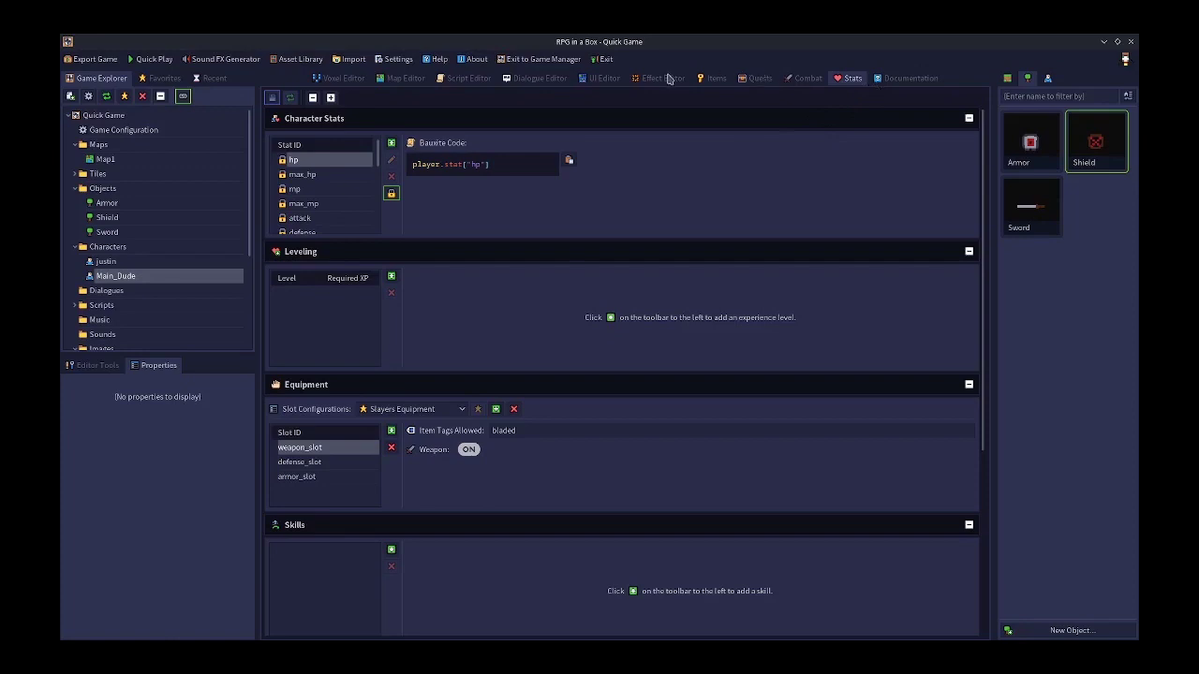
# Add a new UI widget named slayerseqpt
pyautogui.click(606, 80)
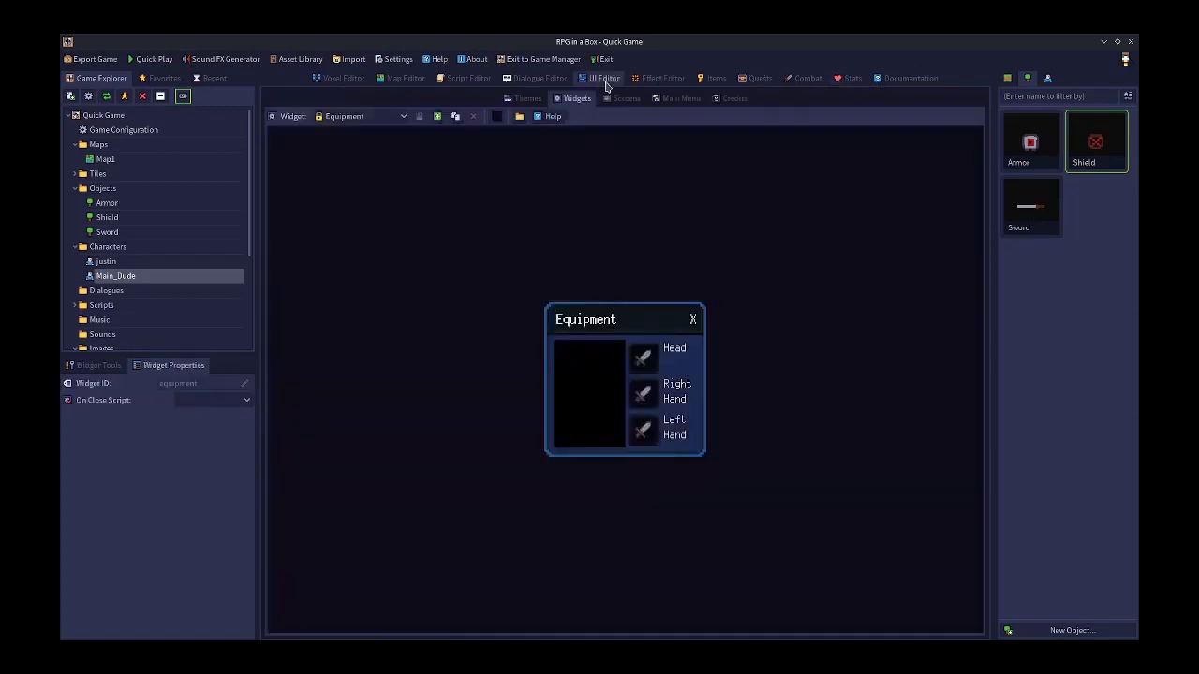
pyautogui.click(439, 118)
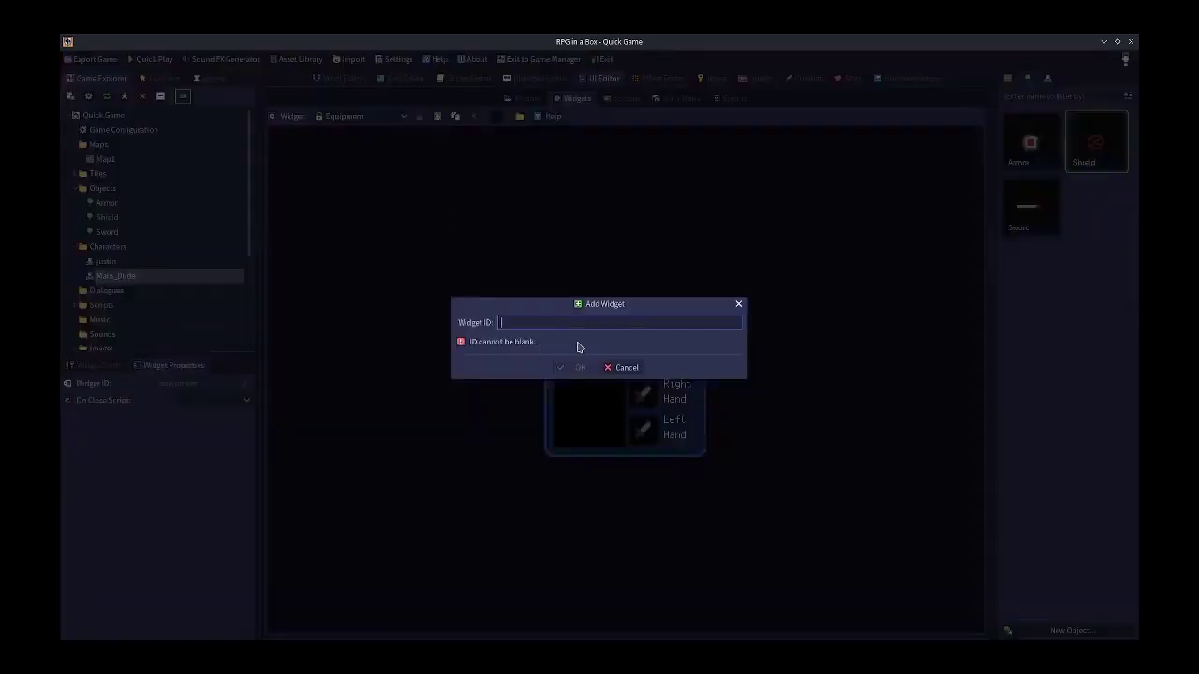
pyautogui.write('slayerseqpt')
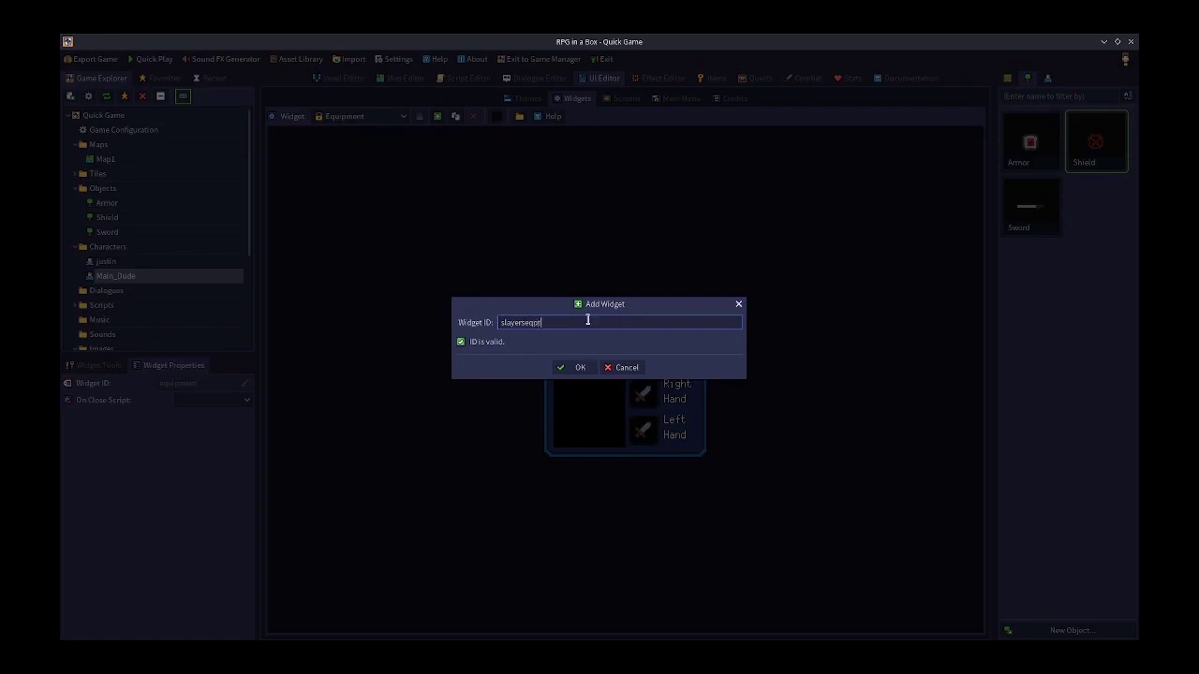
pyautogui.click(575, 368)
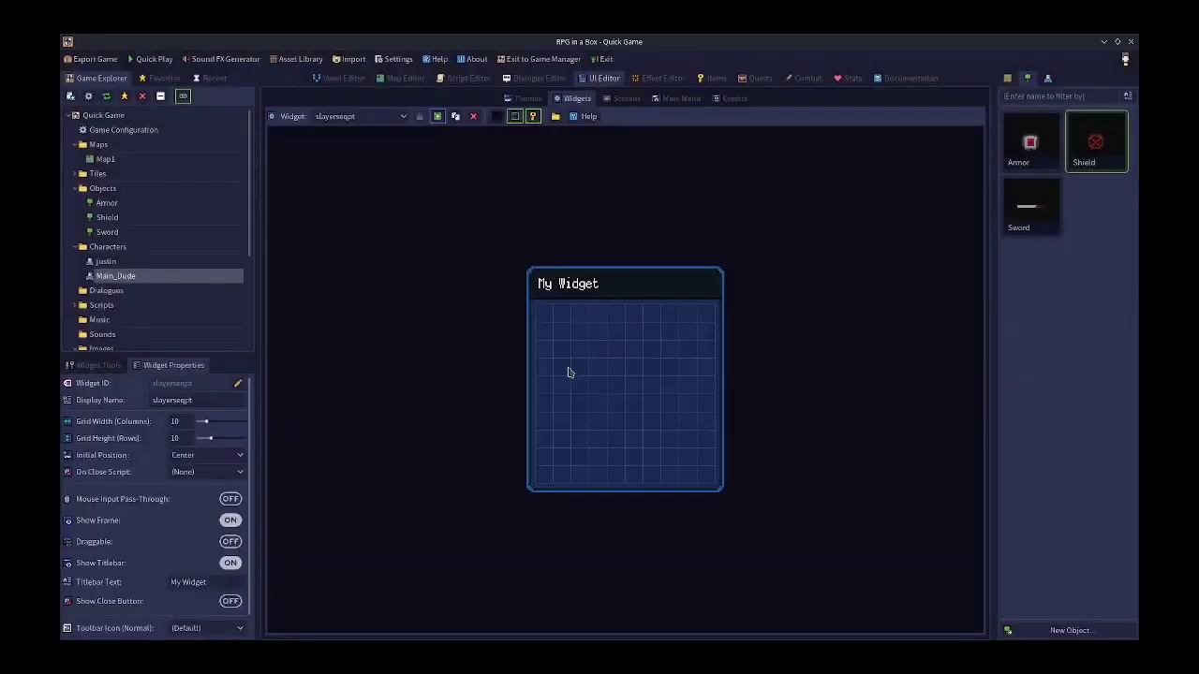
# Make the widget draggable and centred with a close button and titlebar text 'Slayer's Equipment'
pyautogui.click(232, 542)
pyautogui.click(242, 456)
pyautogui.click(250, 559)
pyautogui.click(230, 601)
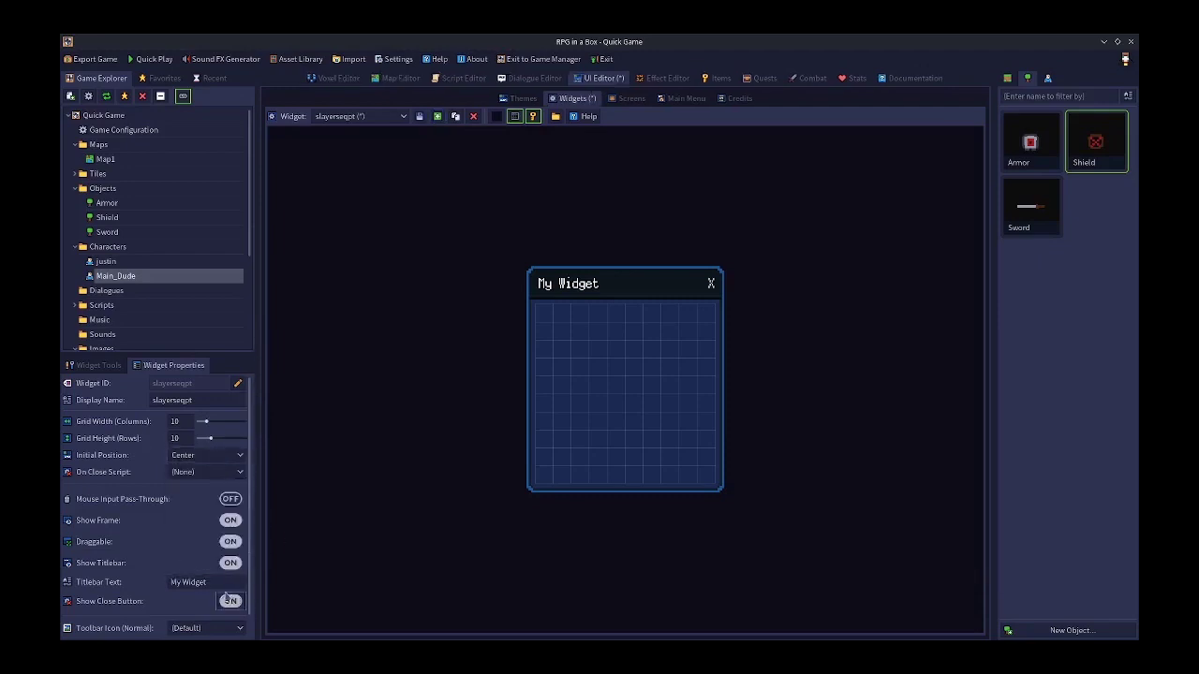
pyautogui.click(187, 582)
pyautogui.write('Slaye')
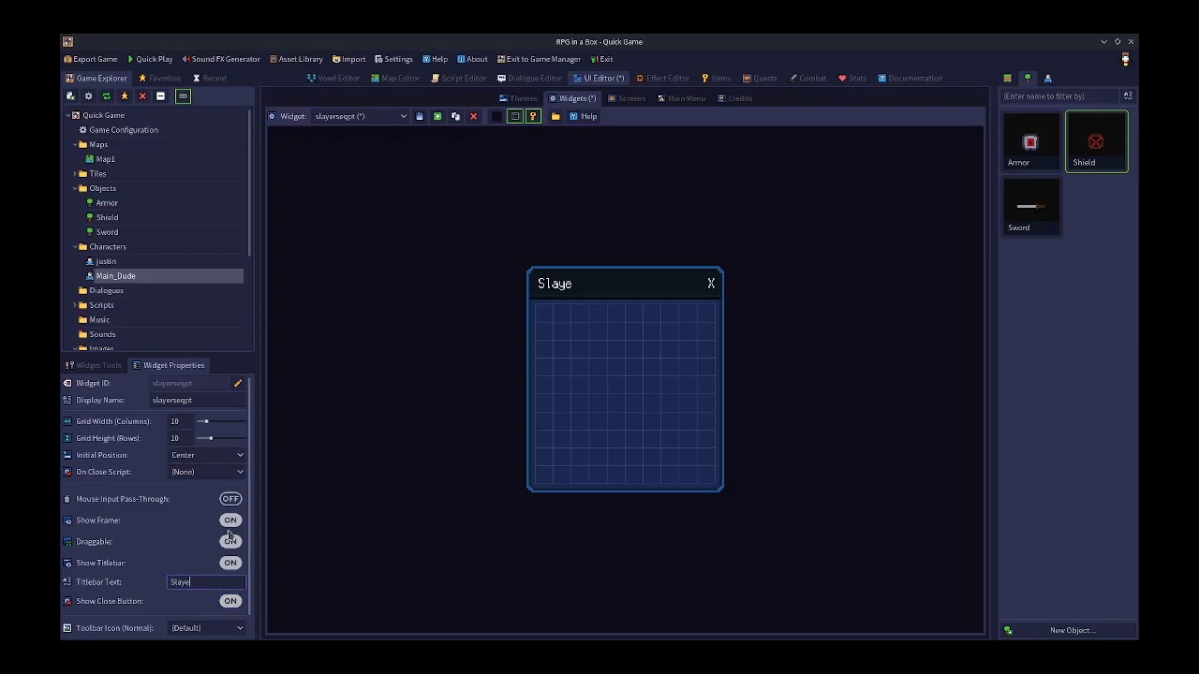
pyautogui.write("r's equipment")
pyautogui.press('BackSpace')
pyautogui.write('E')
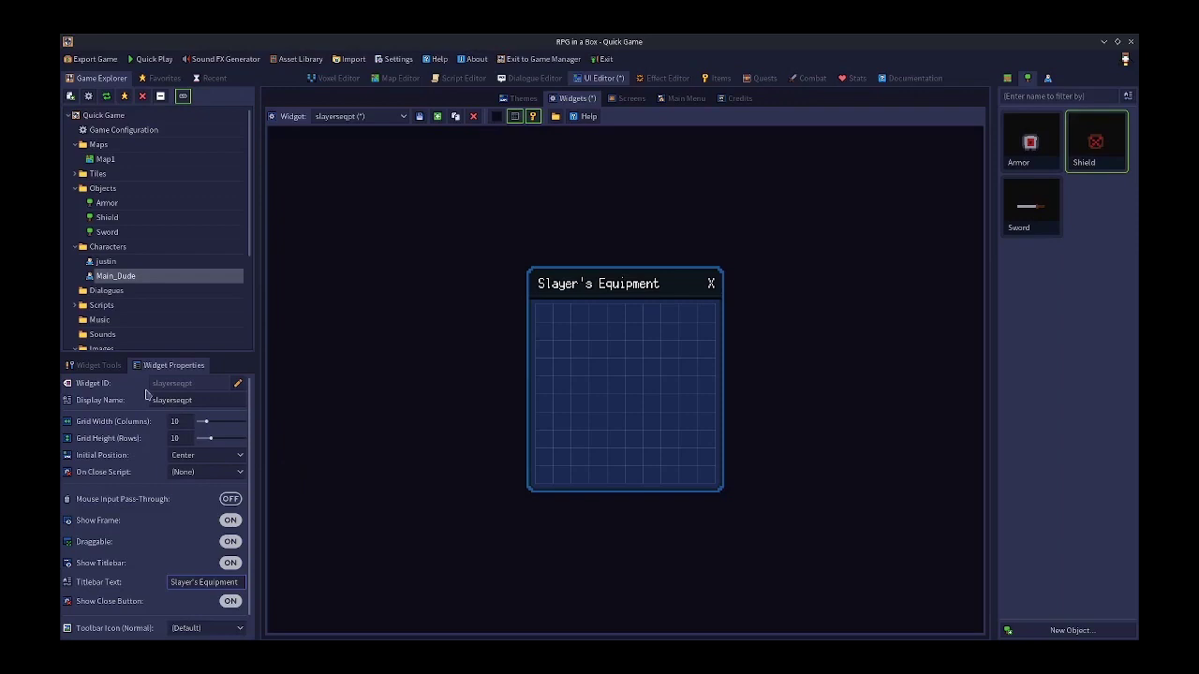
# Place a 3D Model view in the widget's centre and stretch it taller
pyautogui.click(97, 365)
pyautogui.moveTo(90, 536); pyautogui.dragTo(679, 359)
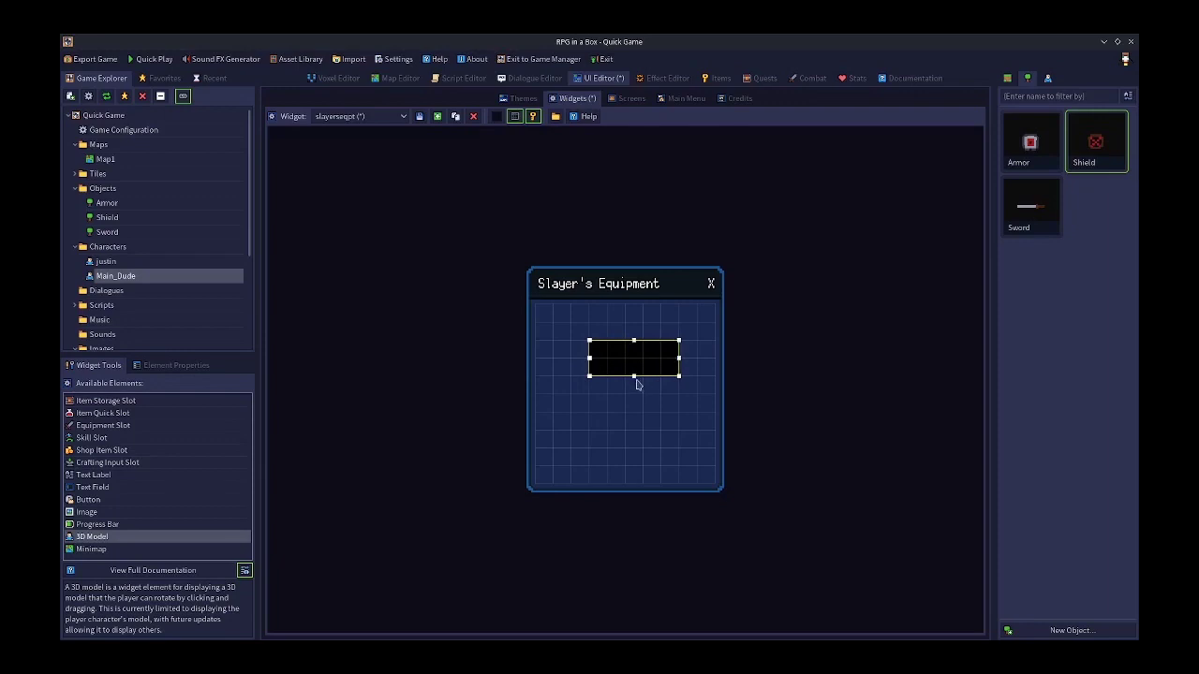
pyautogui.click(635, 376)
pyautogui.moveTo(634, 381); pyautogui.dragTo(631, 463)
pyautogui.press('Delete')
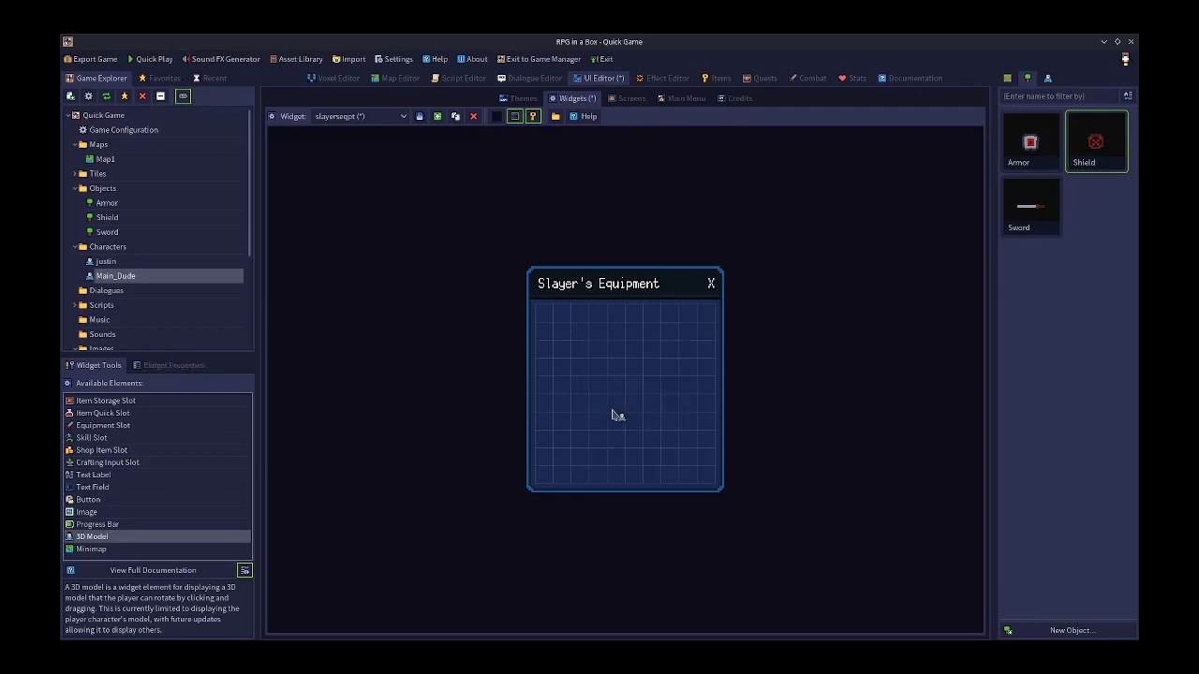
pyautogui.hotkey('ctrl', 'z')
pyautogui.moveTo(605, 343); pyautogui.dragTo(582, 351)
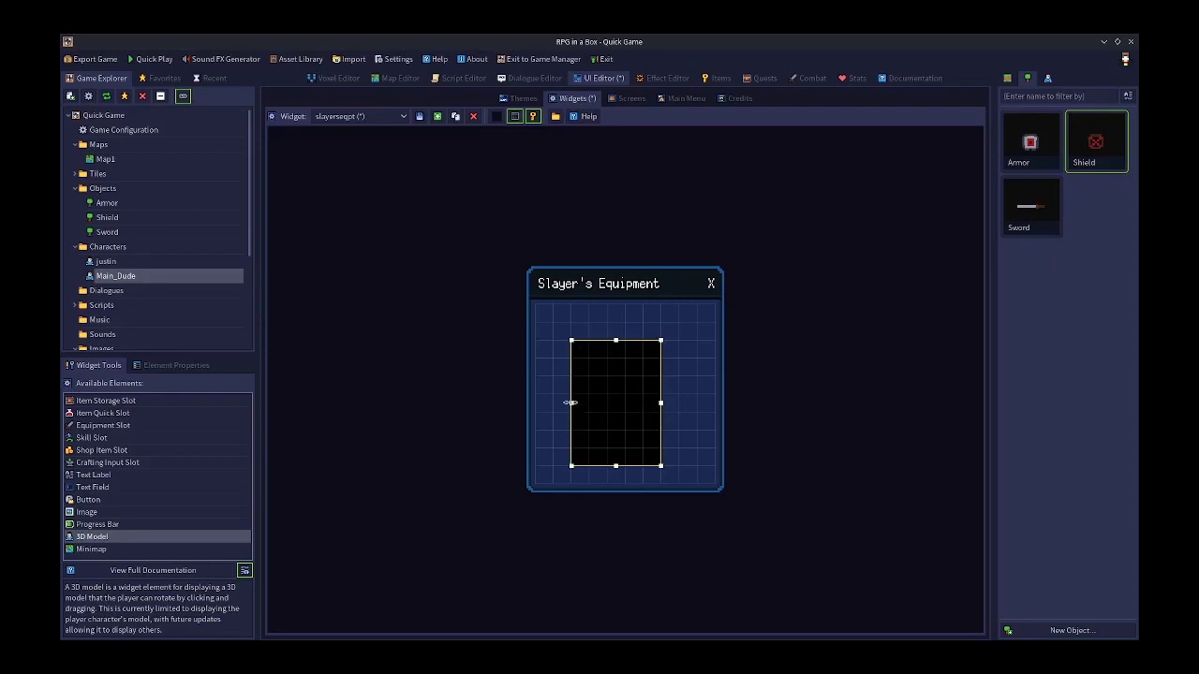
pyautogui.moveTo(569, 403); pyautogui.dragTo(589, 403)
pyautogui.click(178, 367)
pyautogui.click(101, 365)
# Add three Equipment Slots on the left, right middle and top-right of the widget
pyautogui.moveTo(105, 431); pyautogui.dragTo(689, 355)
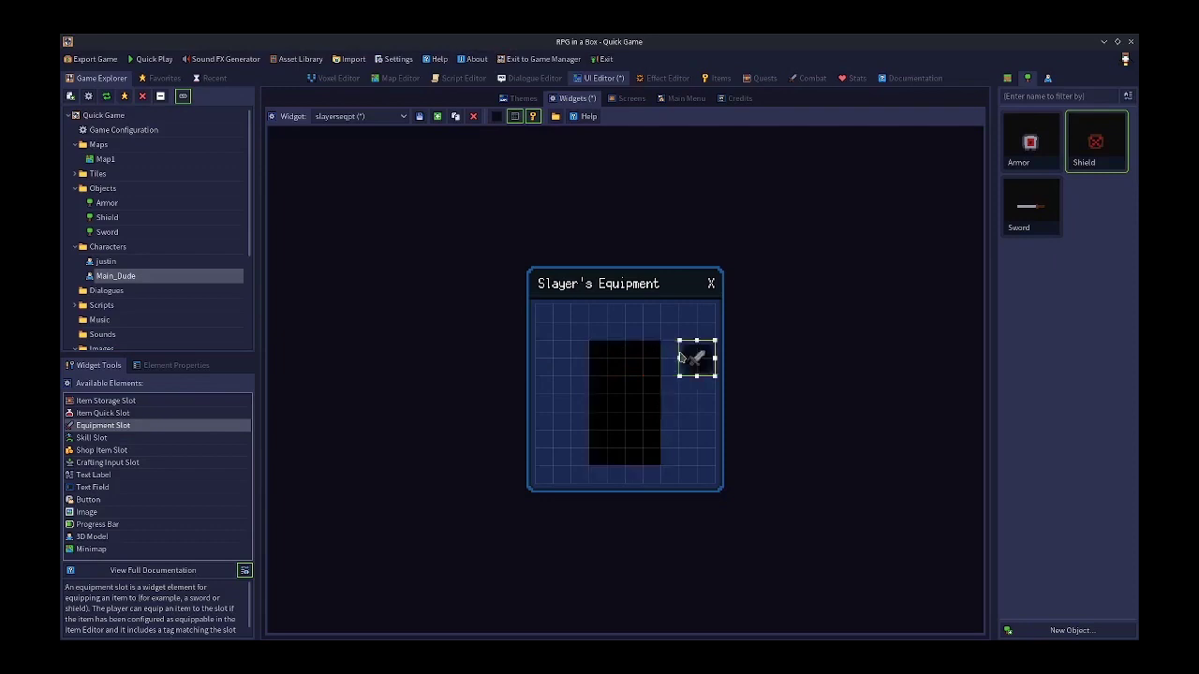
pyautogui.moveTo(104, 431); pyautogui.dragTo(549, 394)
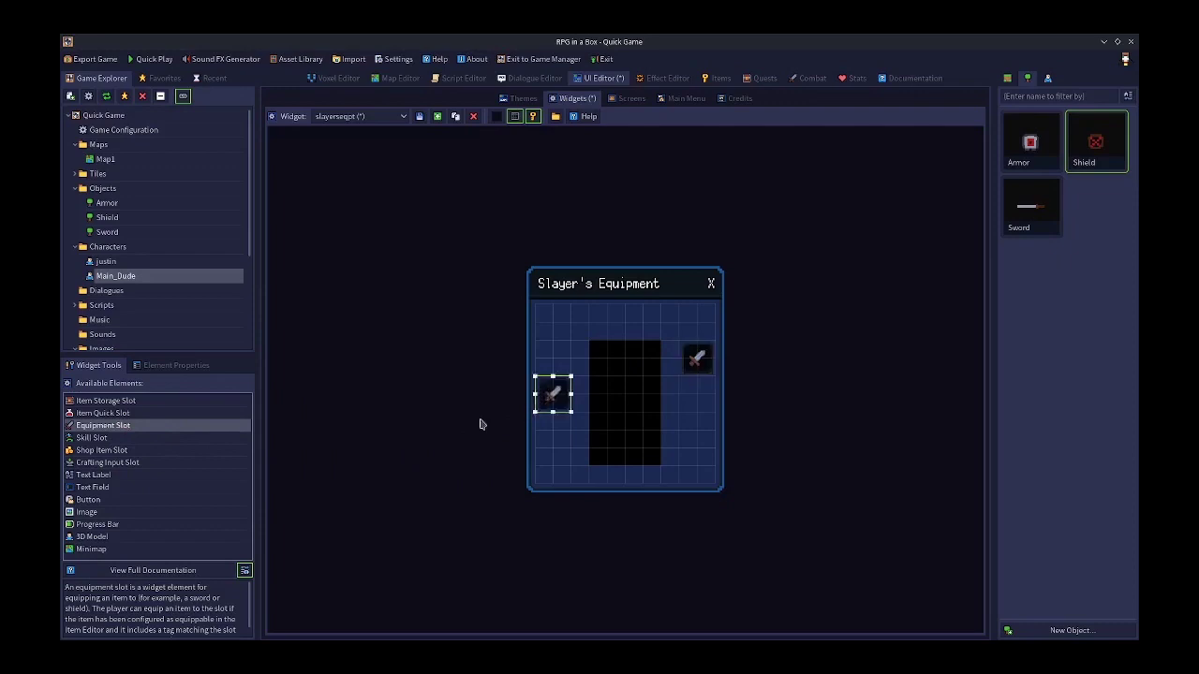
pyautogui.moveTo(98, 433); pyautogui.dragTo(694, 395)
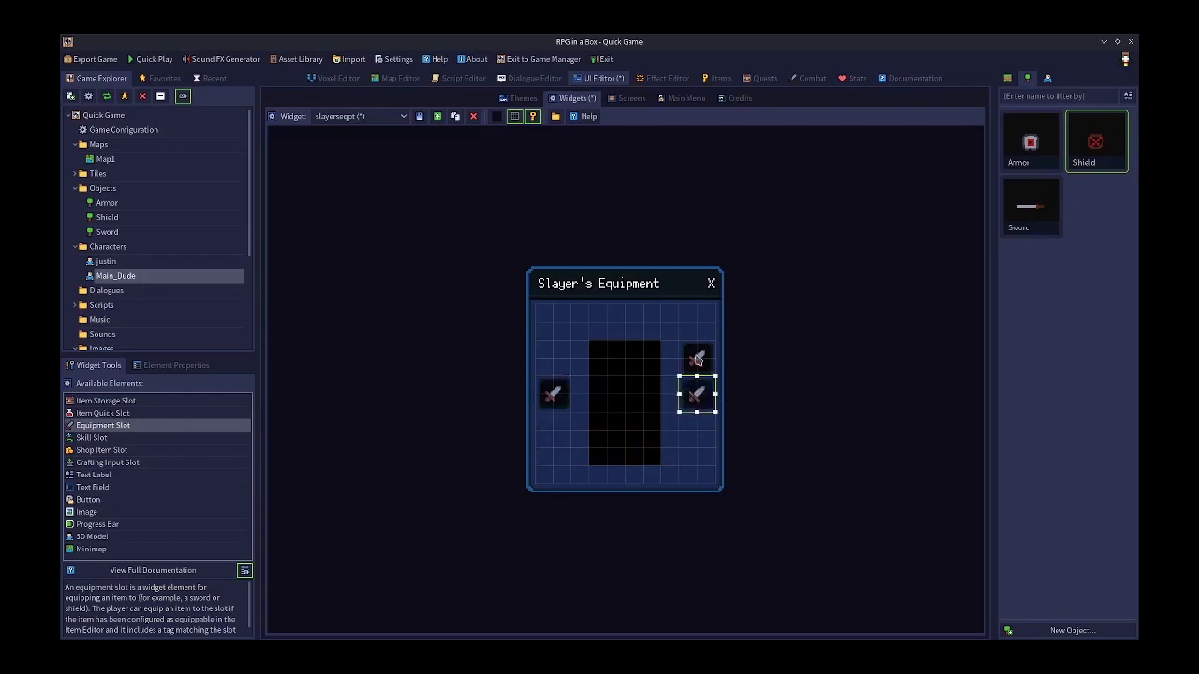
pyautogui.moveTo(696, 356); pyautogui.dragTo(696, 321)
pyautogui.click(735, 428)
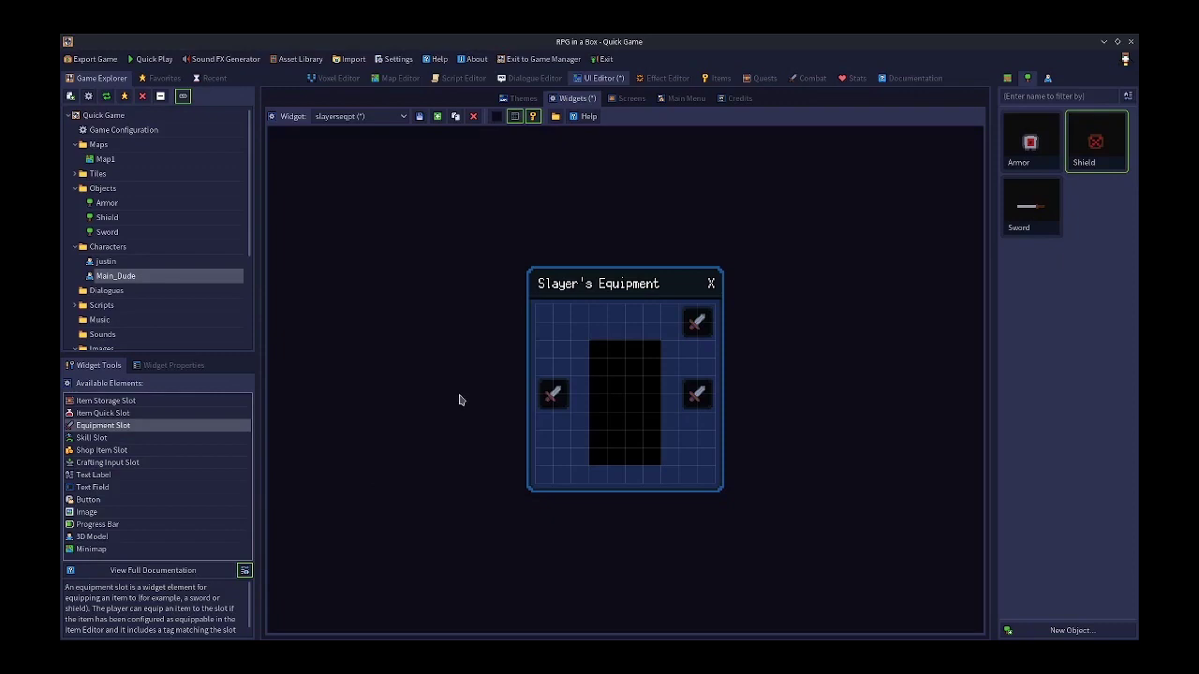
# After checking the slot names in Stats, assign weapon_slot to the left equipment slot
pyautogui.click(553, 400)
pyautogui.click(174, 368)
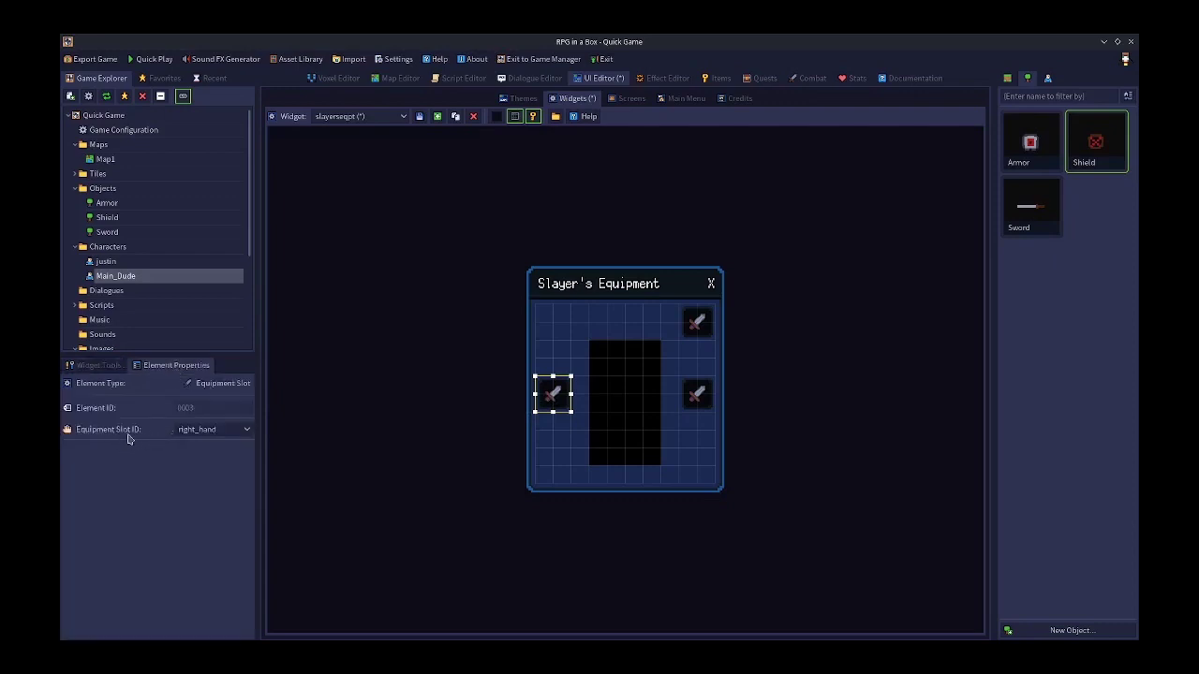
pyautogui.click(200, 431)
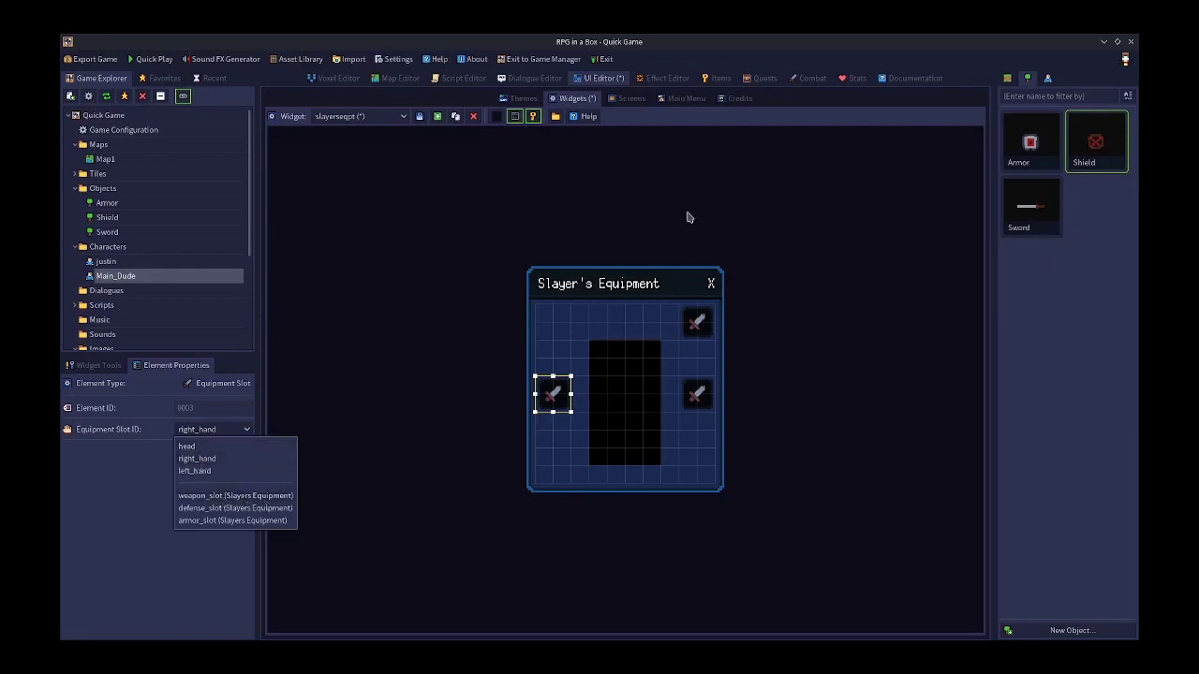
pyautogui.click(843, 81)
pyautogui.click(843, 81)
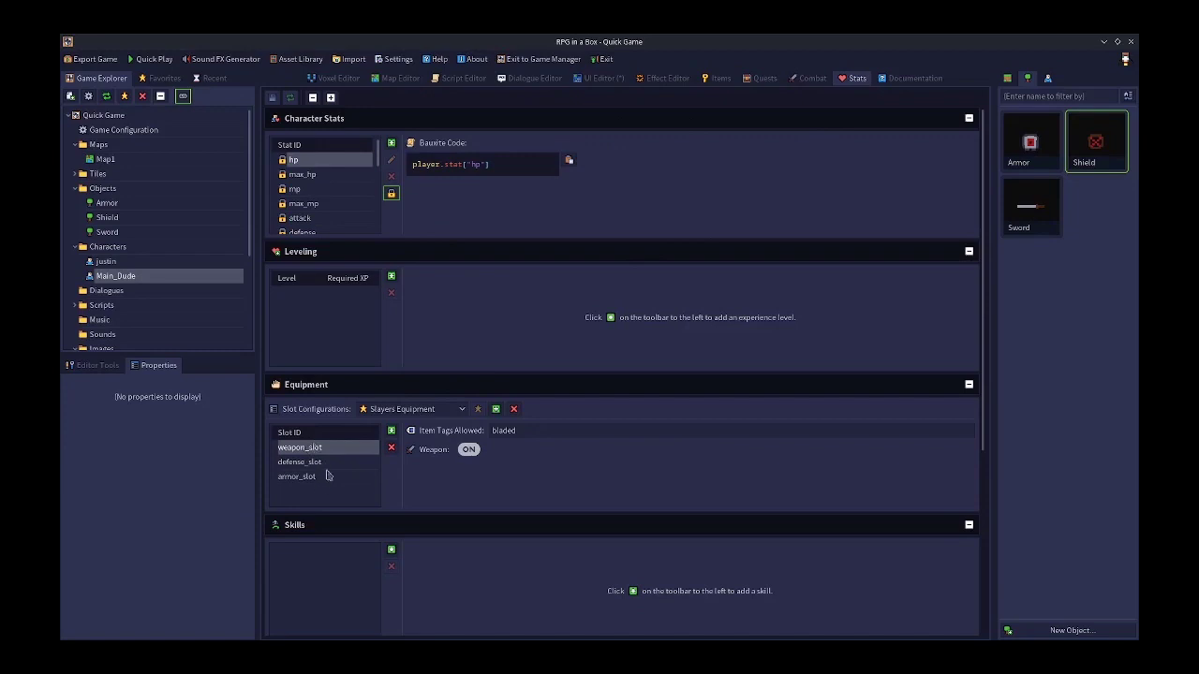
pyautogui.click(605, 79)
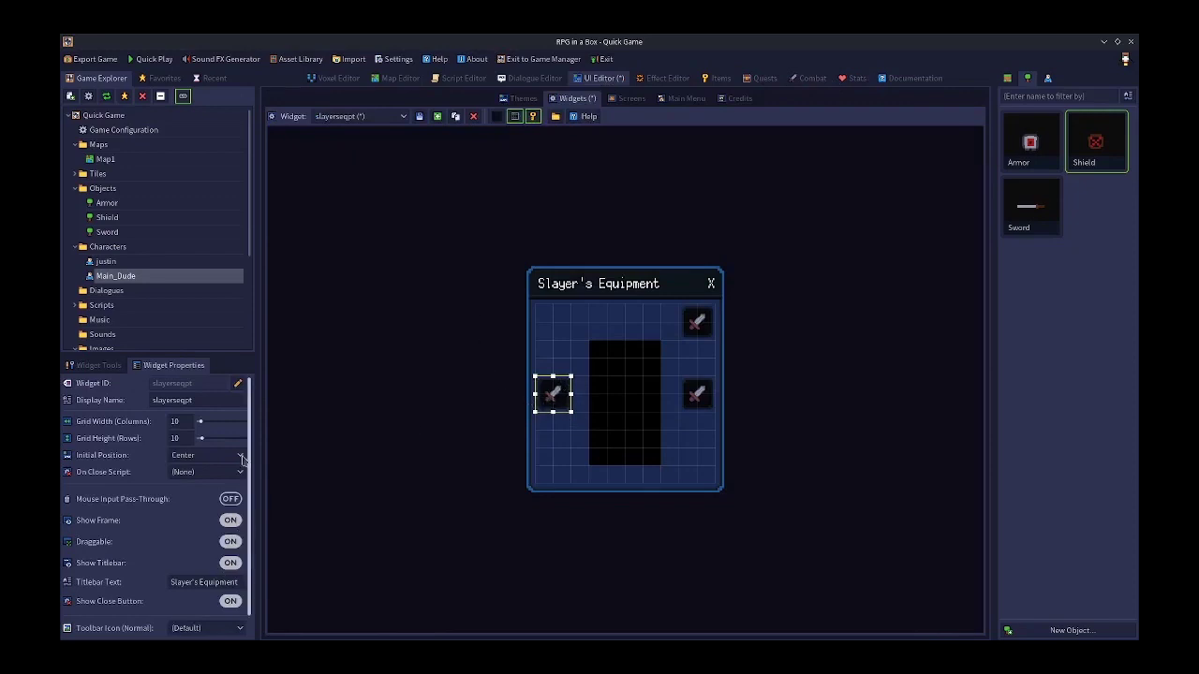
pyautogui.click(554, 394)
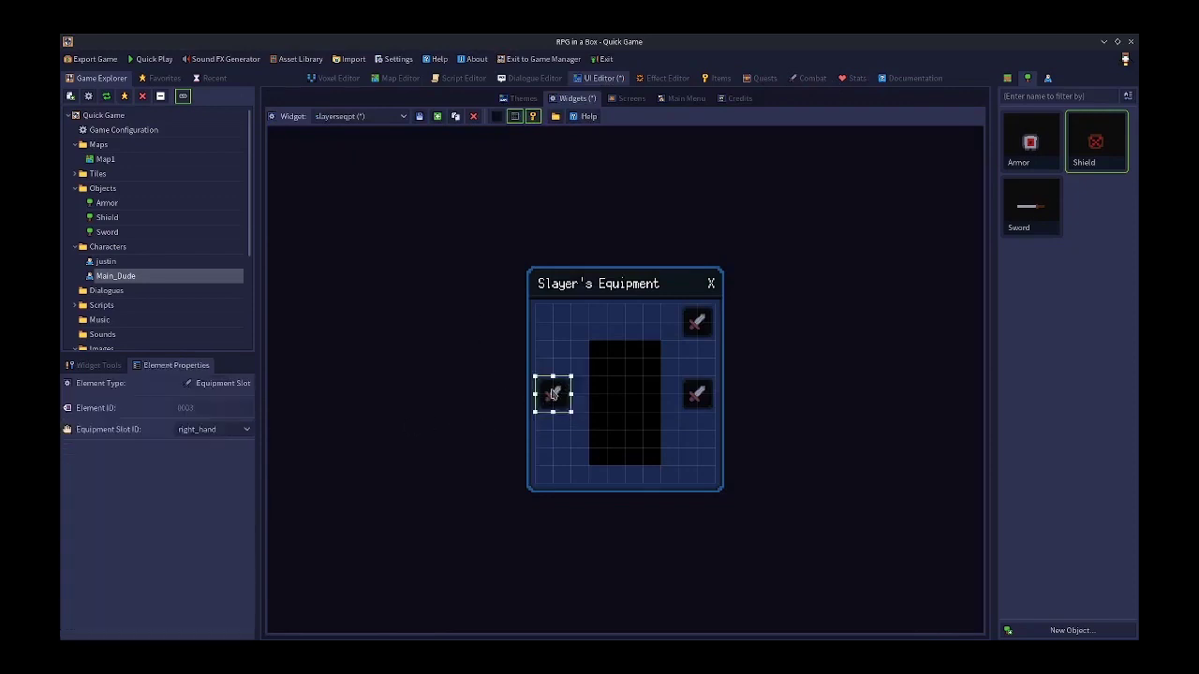
pyautogui.click(210, 432)
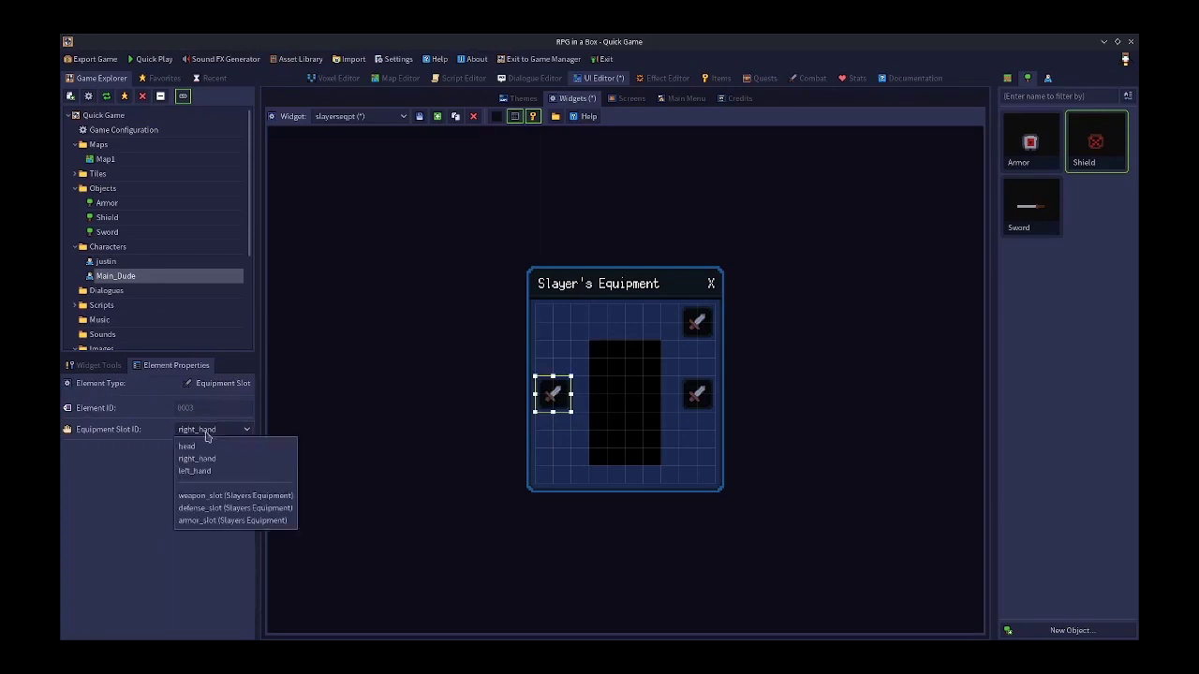
pyautogui.click(198, 496)
# Assign armor_slot to the top-right slot and defense_slot to the right-middle slot, then save
pyautogui.click(691, 328)
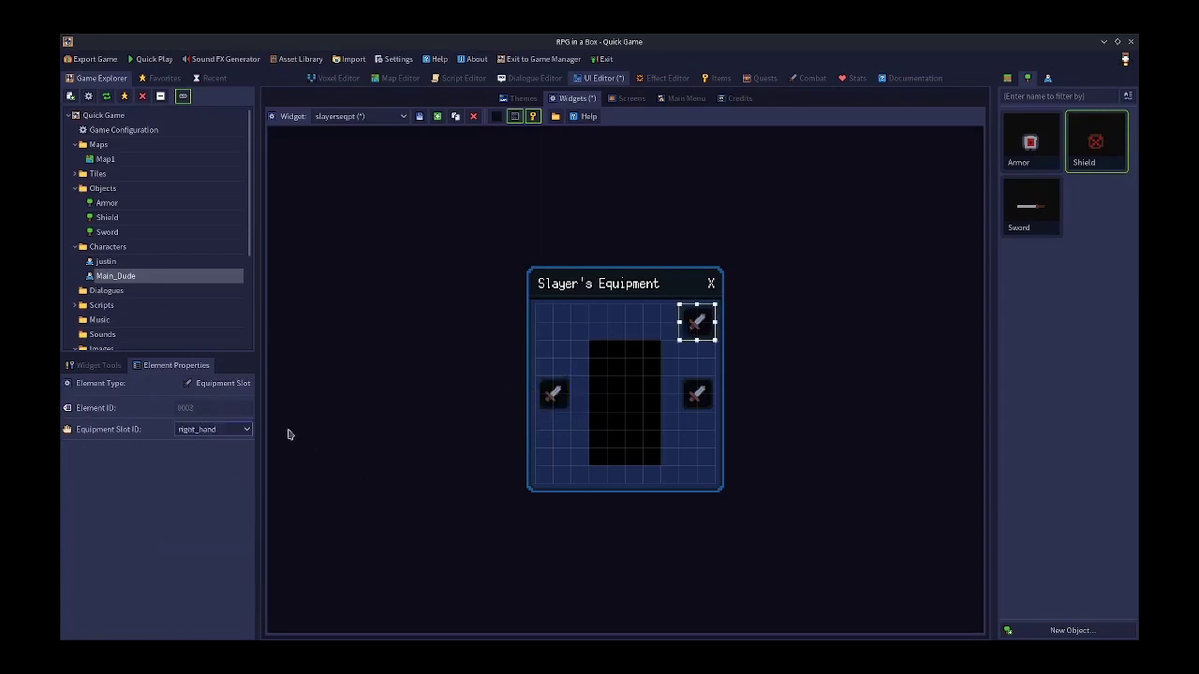
pyautogui.click(234, 434)
pyautogui.click(215, 525)
pyautogui.click(704, 396)
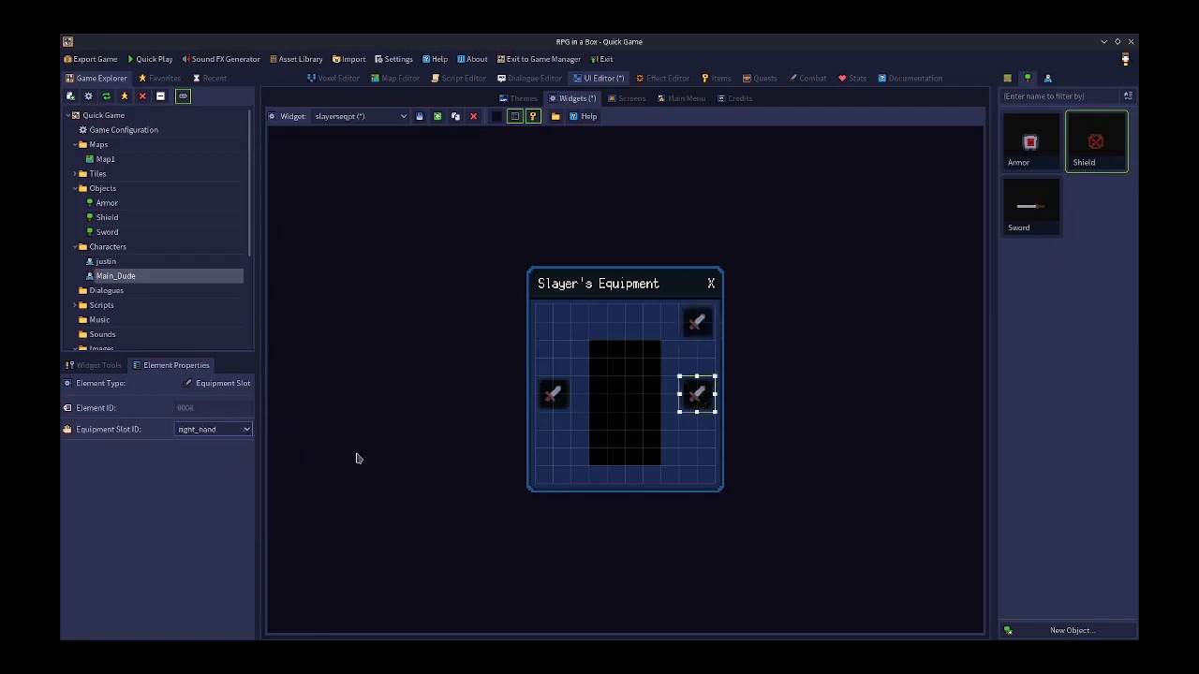
pyautogui.click(225, 433)
pyautogui.click(212, 517)
pyautogui.click(418, 116)
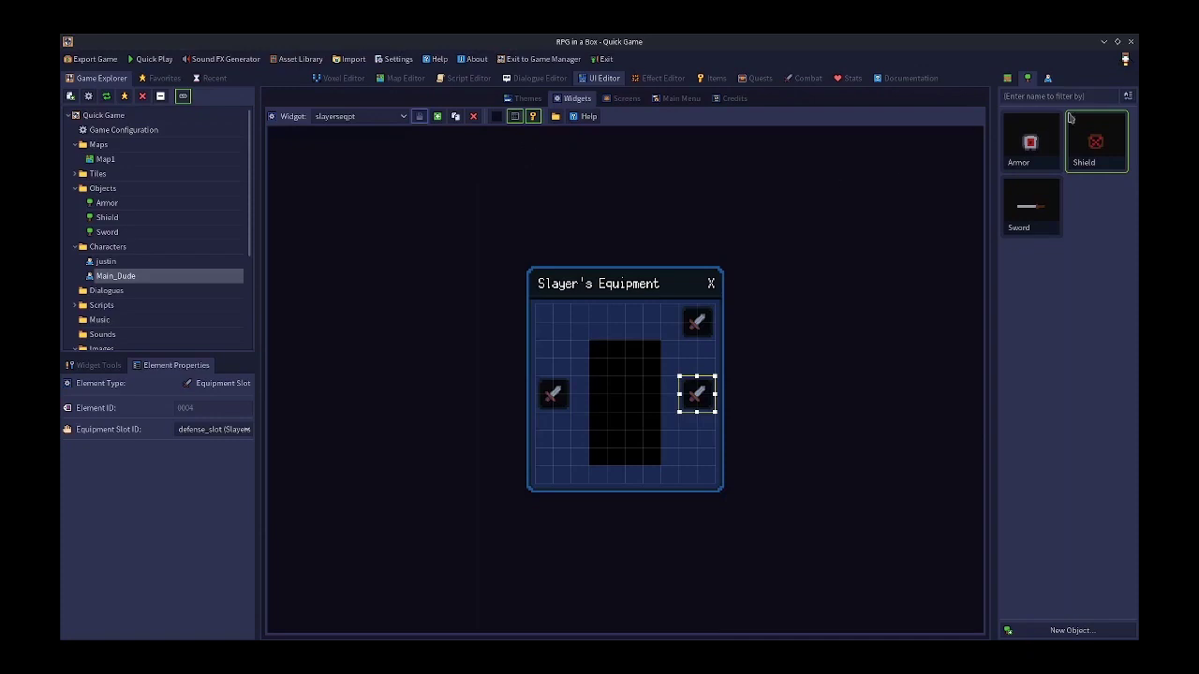
pyautogui.click(1050, 78)
# Set Main_Dude's Equipment Widget to slayerseqpt and save the model
pyautogui.doubleClick(1098, 141)
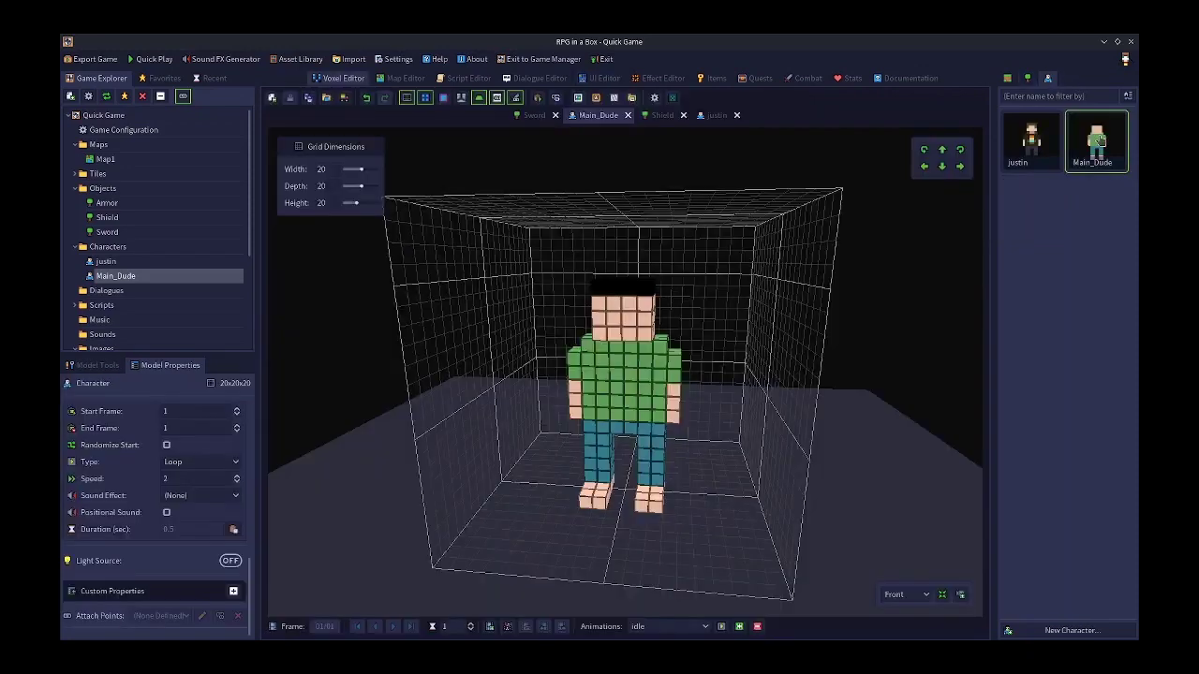
pyautogui.moveTo(247, 575); pyautogui.dragTo(268, 468)
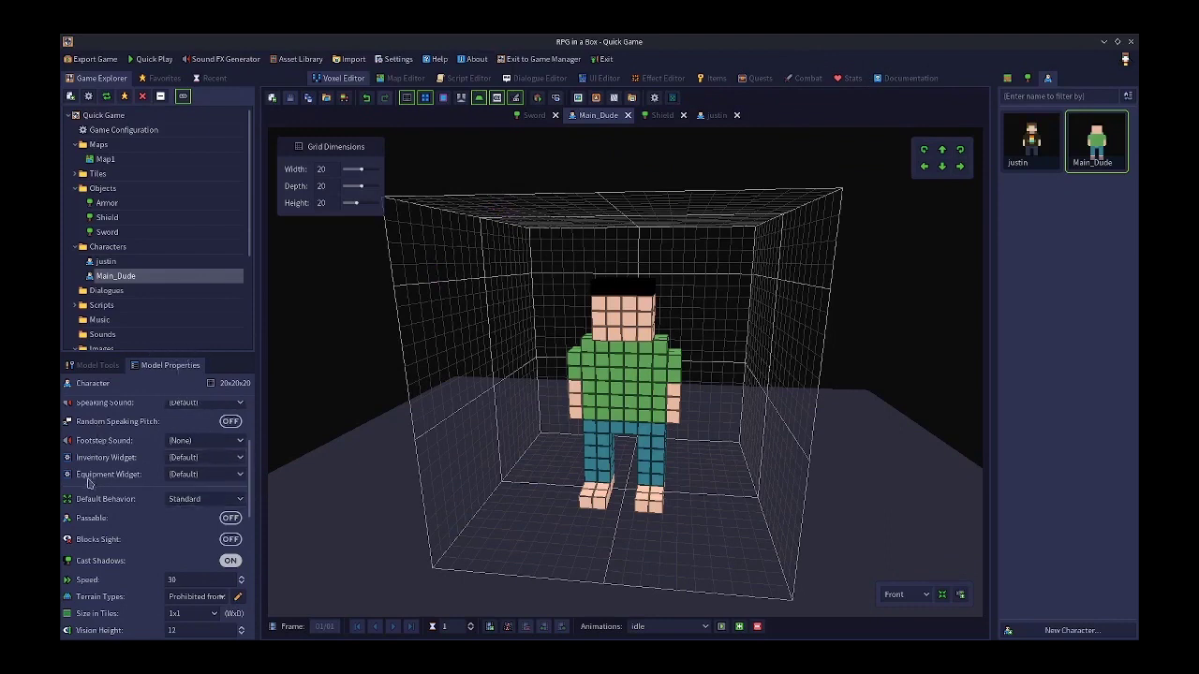
pyautogui.click(190, 474)
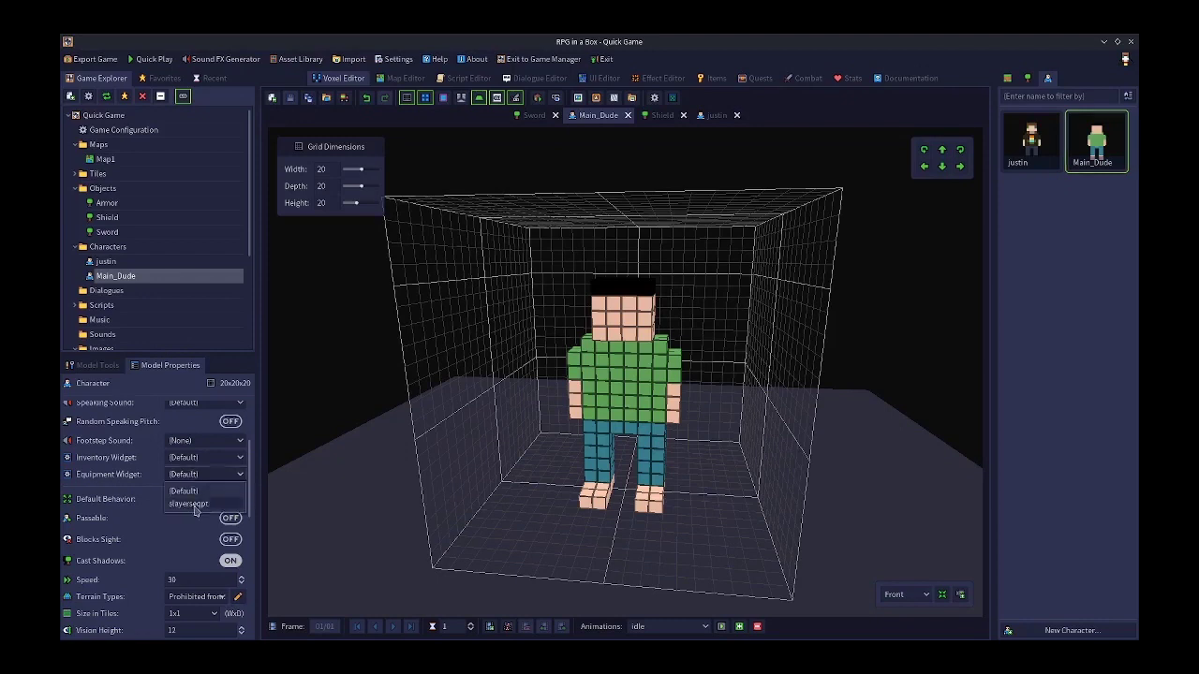
pyautogui.click(194, 506)
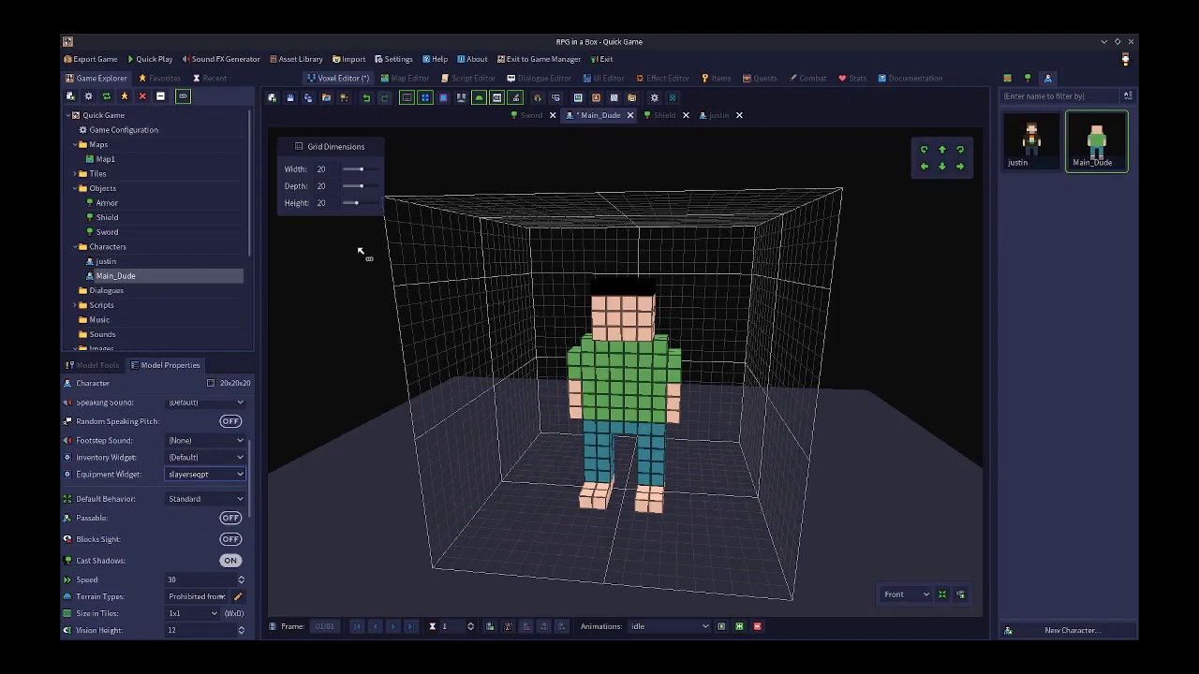
pyautogui.click(290, 101)
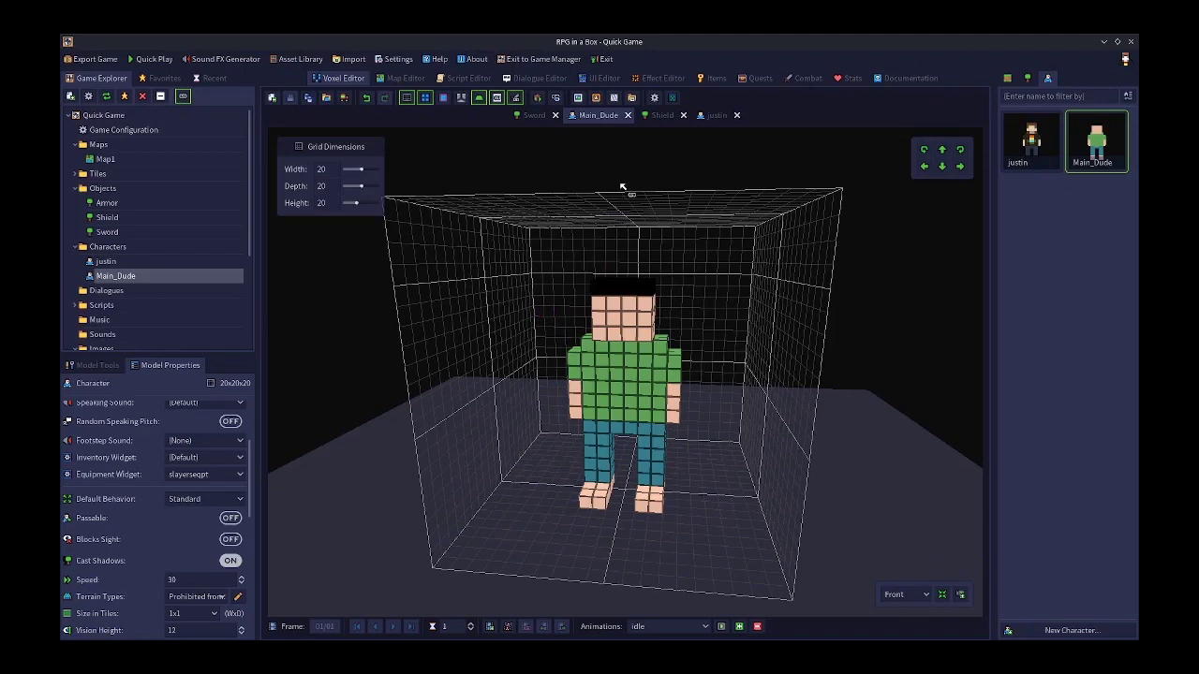
# Create a new item in the Items editor and name it Armor
pyautogui.click(708, 81)
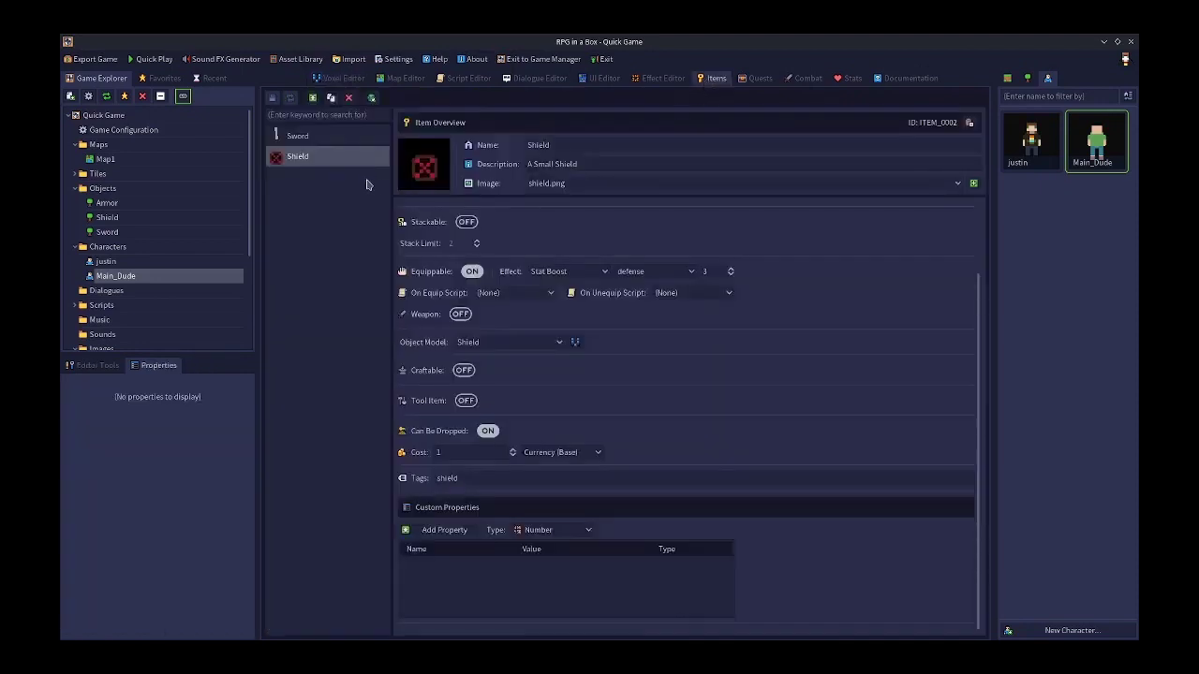
pyautogui.click(313, 98)
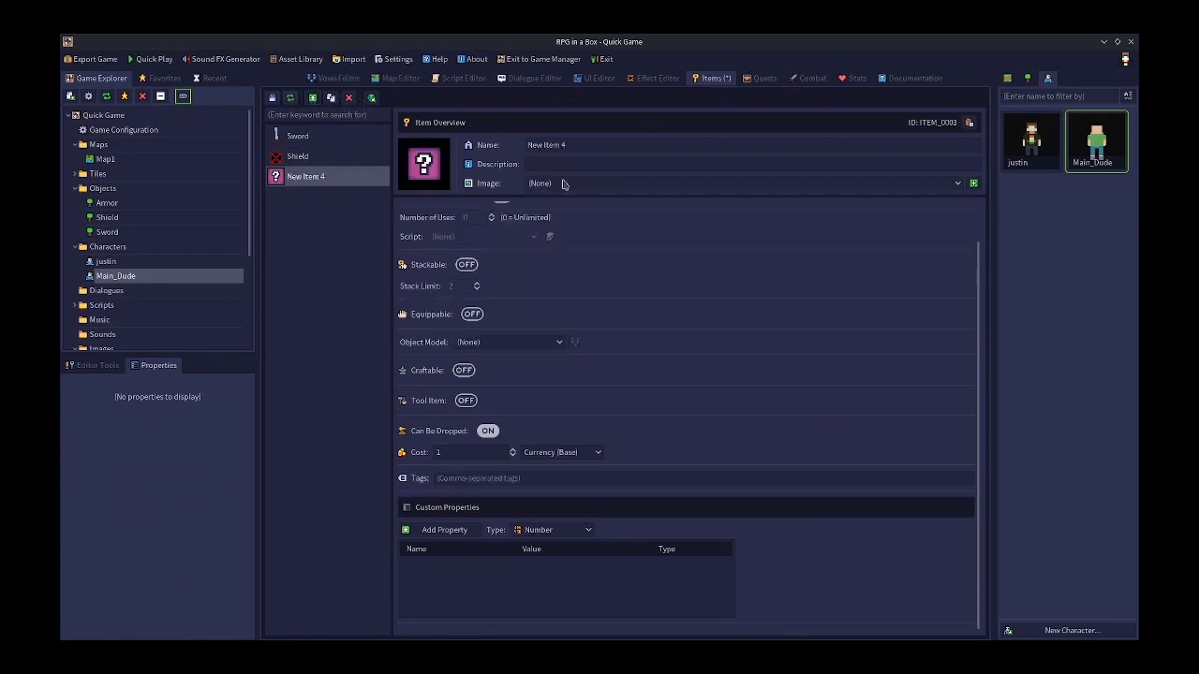
pyautogui.click(586, 140)
pyautogui.hotkey('ctrl', 'a')
pyautogui.write('A')
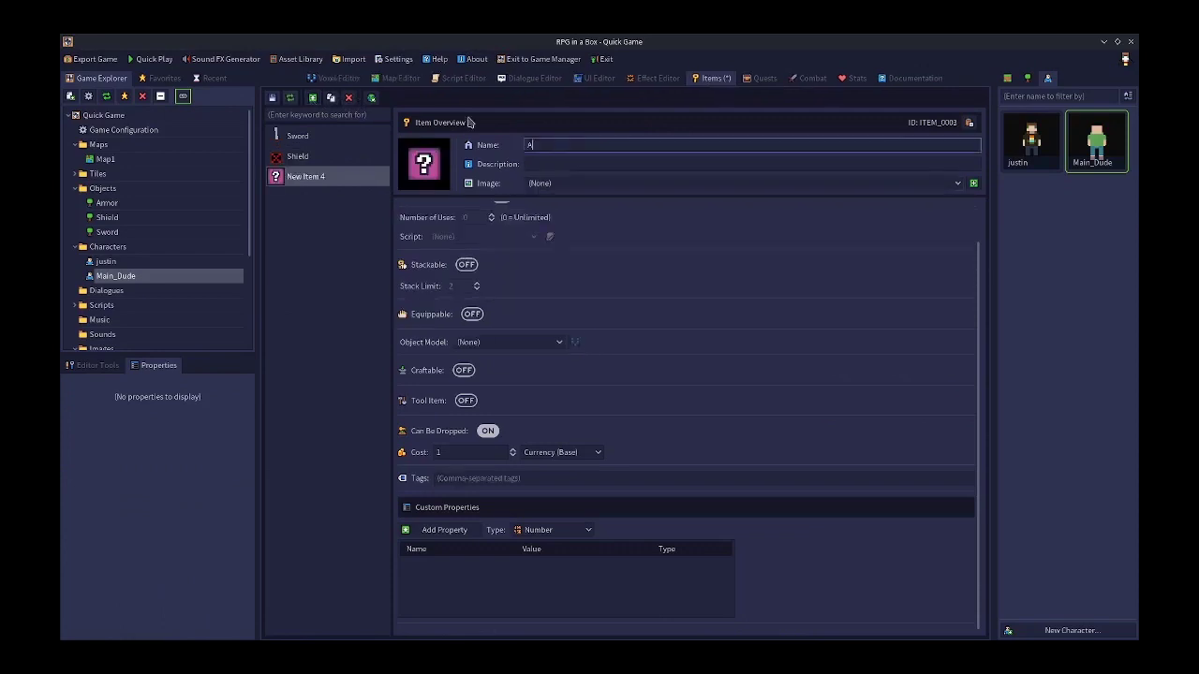
pyautogui.write('mror')
pyautogui.hotkey('ctrl', 'a')
pyautogui.write('Armor')
pyautogui.click(565, 164)
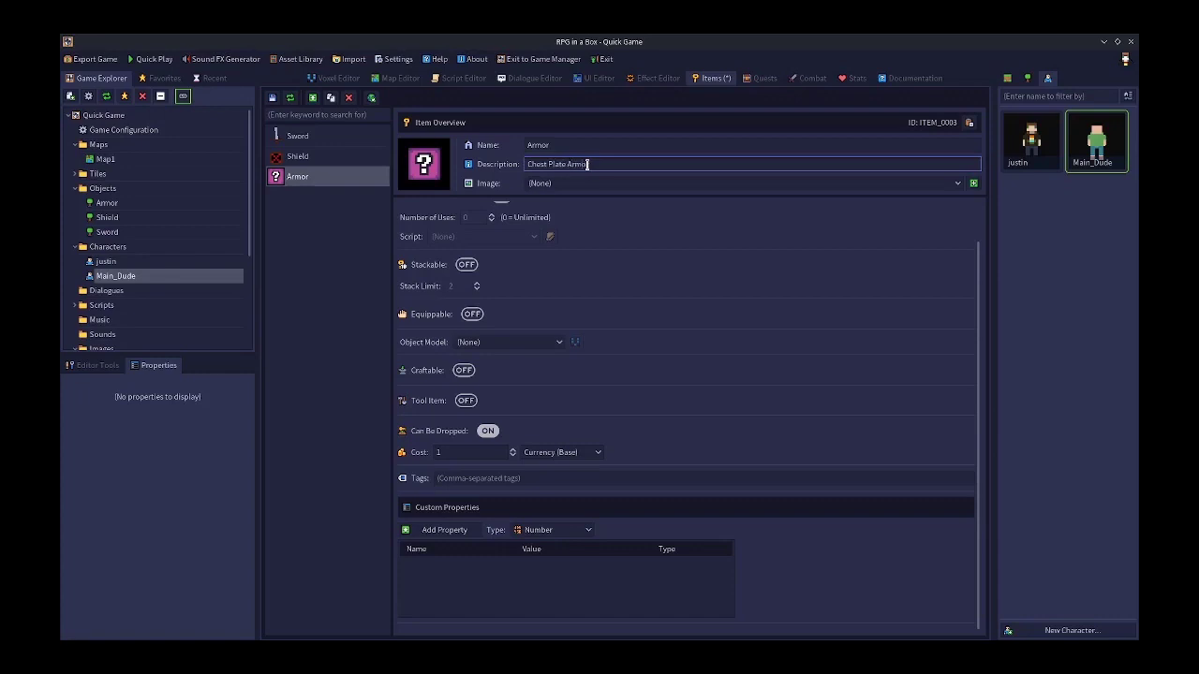
pyautogui.click(1027, 80)
# Capture an angled image of the Armor model and save it as Armor.png
pyautogui.doubleClick(1036, 146)
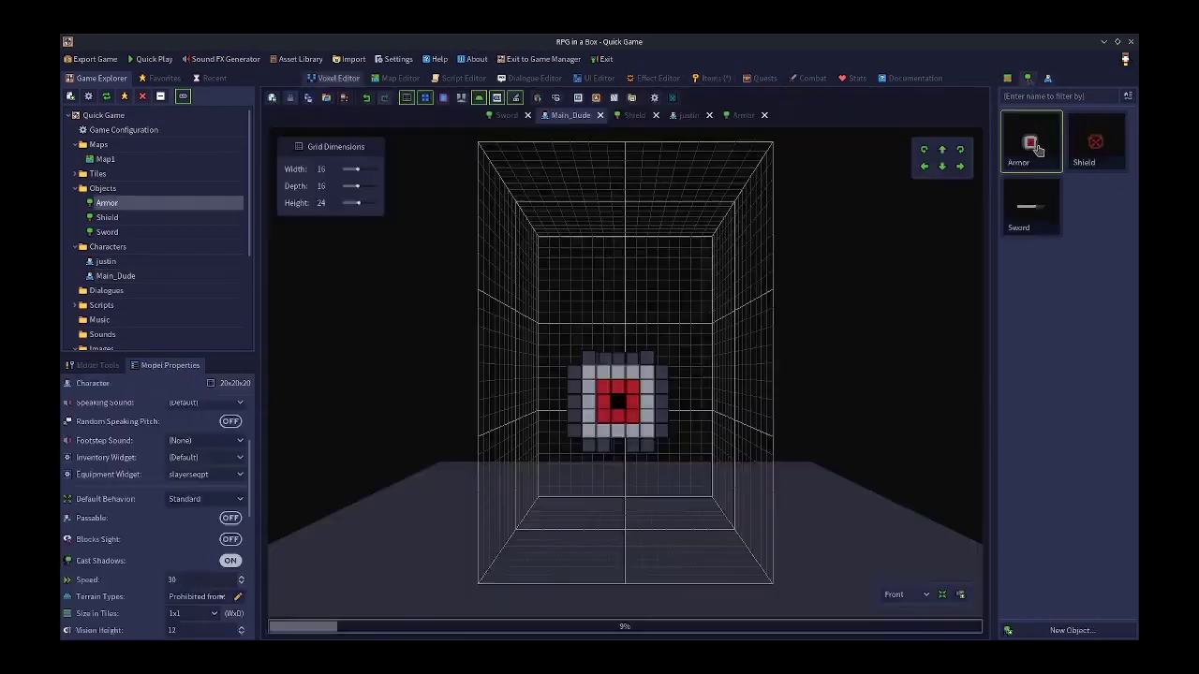
pyautogui.moveTo(629, 404); pyautogui.dragTo(714, 422, button='right')
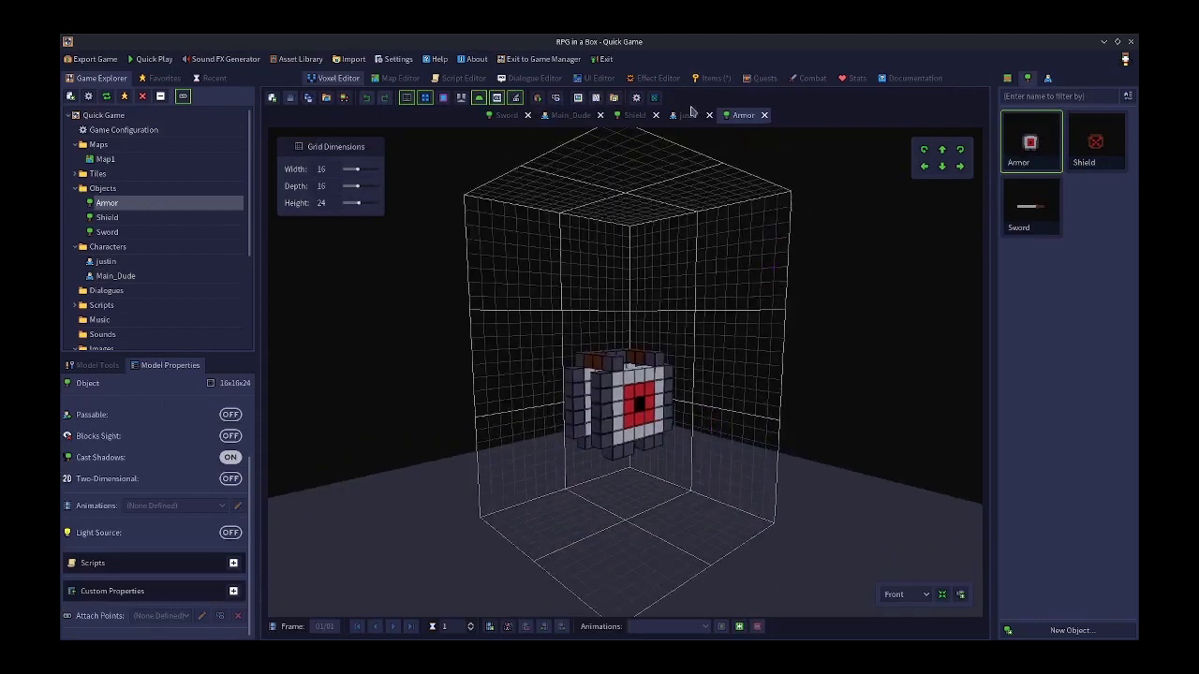
pyautogui.click(614, 98)
pyautogui.moveTo(629, 335); pyautogui.dragTo(630, 368)
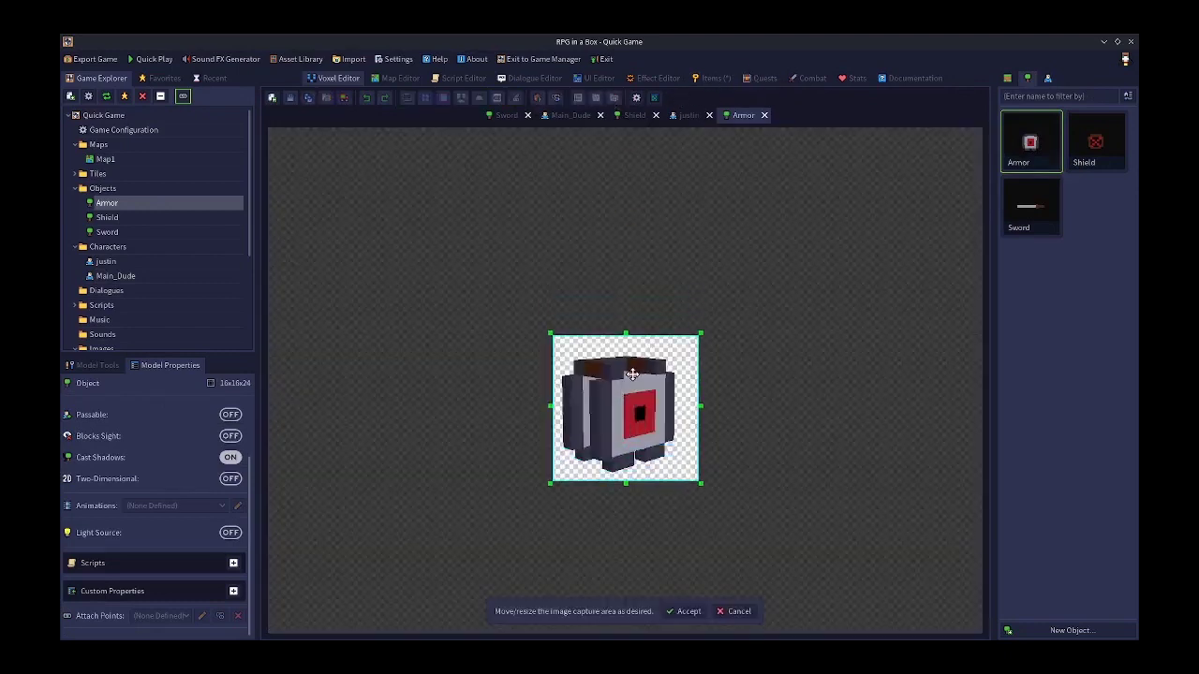
pyautogui.click(686, 611)
pyautogui.write('Ar')
pyautogui.press('Return')
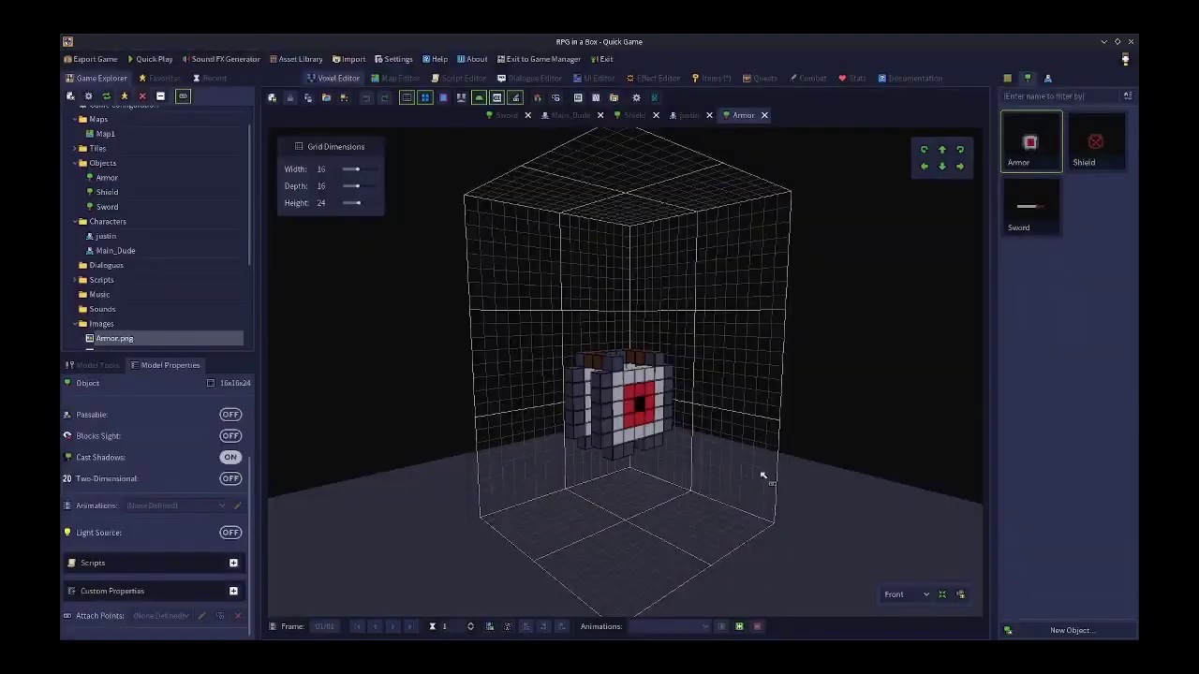
pyautogui.click(717, 79)
# Give the Armor item the Armor.png image, make it equippable with +5 defense, and use the Armor model
pyautogui.click(562, 184)
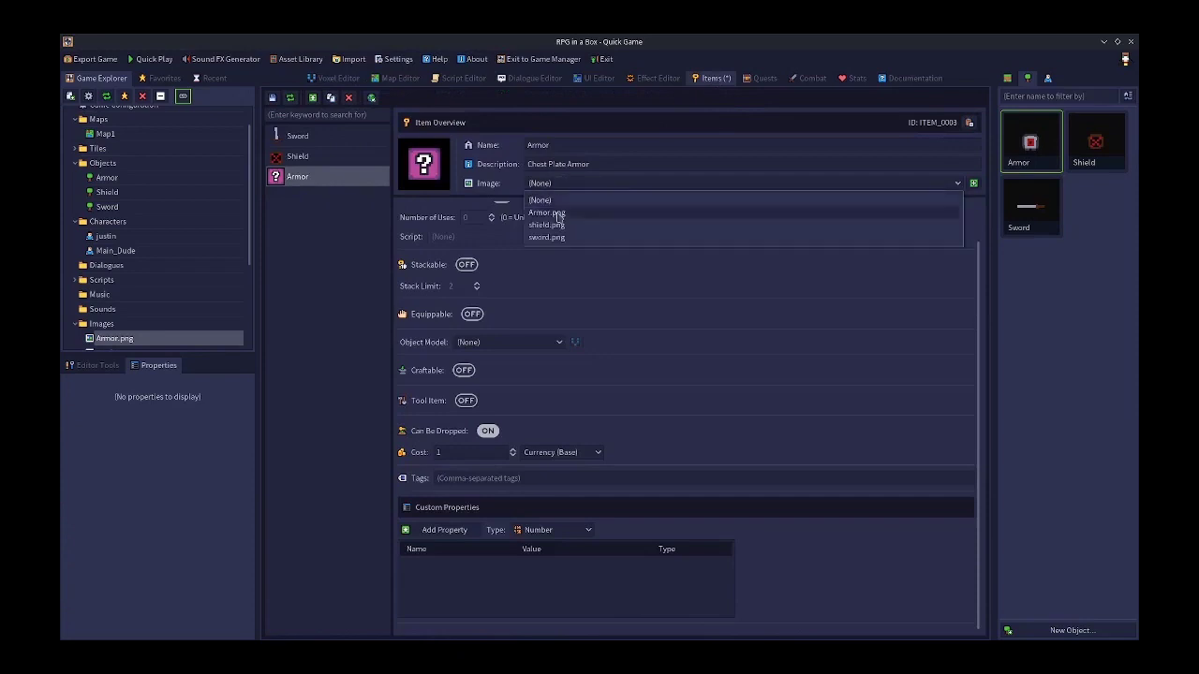
pyautogui.click(556, 217)
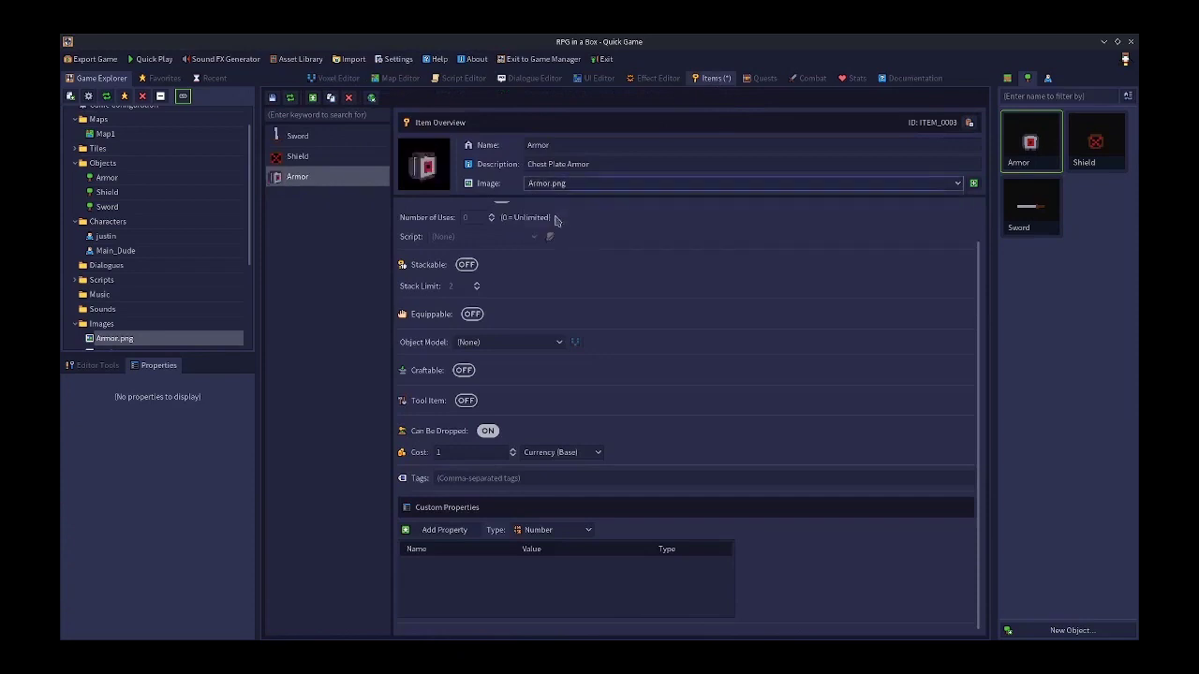
pyautogui.click(471, 314)
pyautogui.click(711, 314)
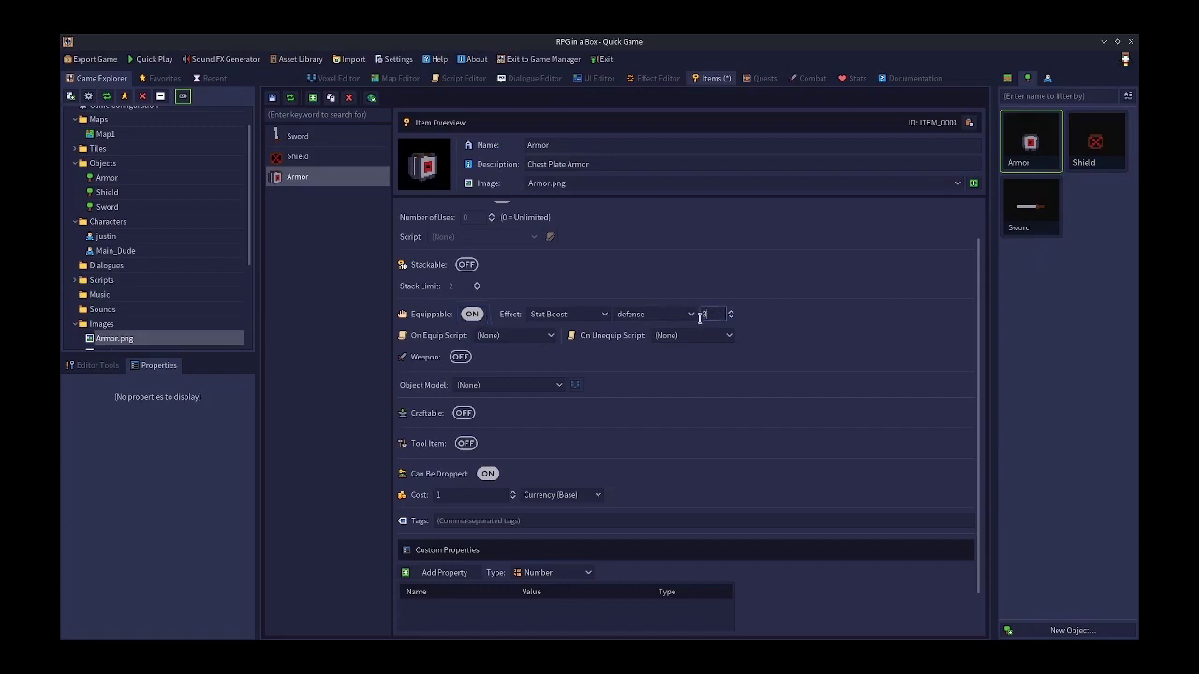
pyautogui.click(498, 387)
pyautogui.click(476, 415)
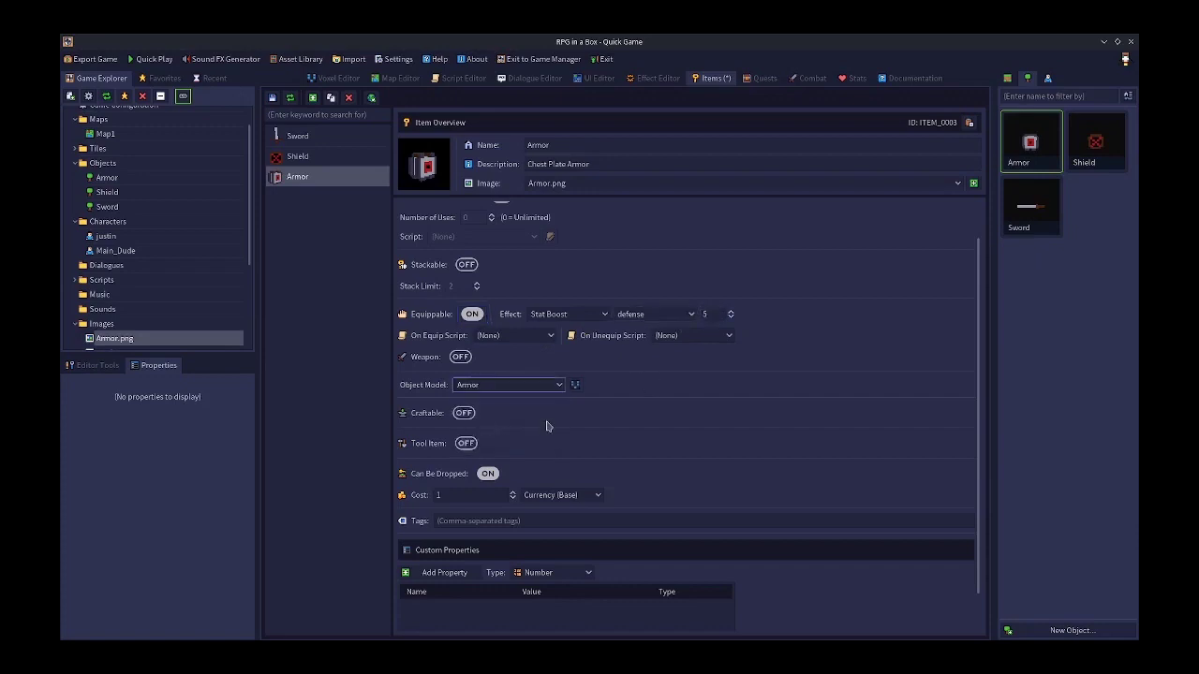
pyautogui.click(455, 521)
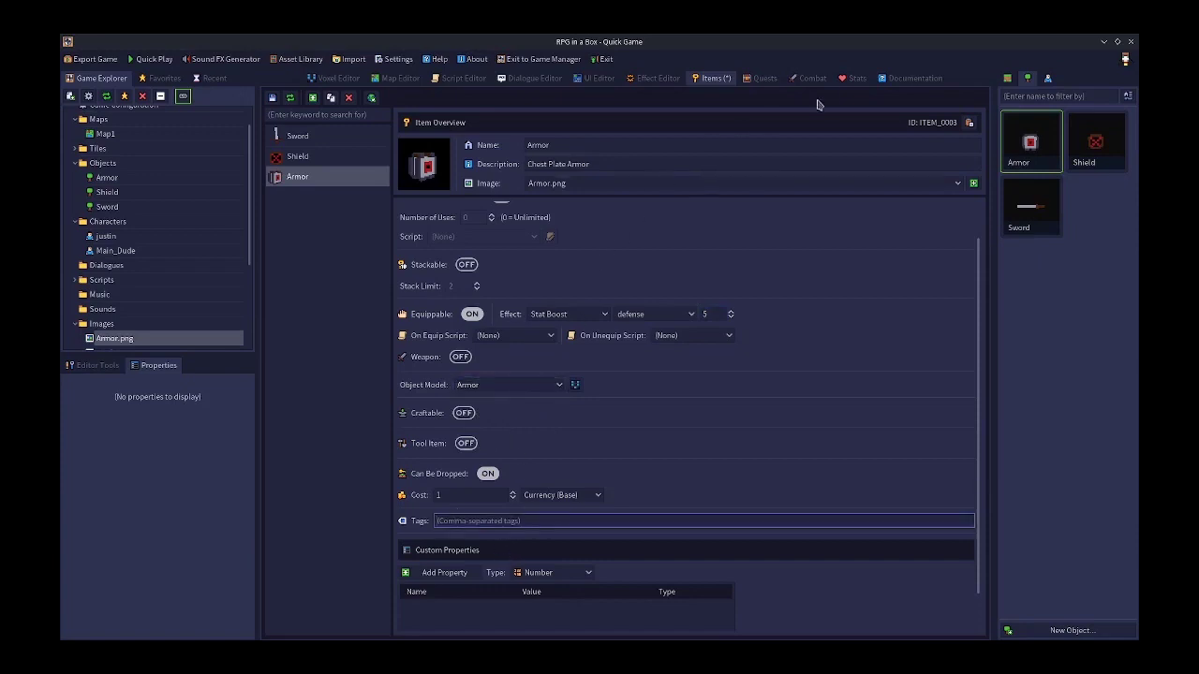
pyautogui.click(850, 79)
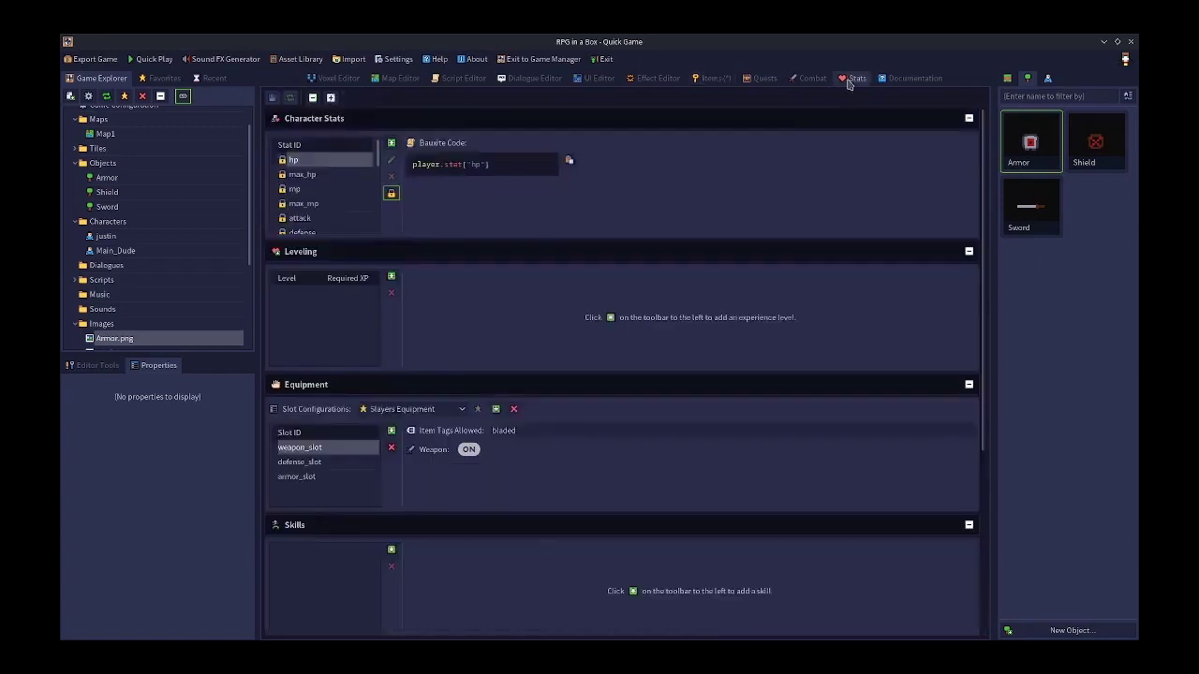
# Check armor_slot's allowed tags and tag the Armor item chest_plate
pyautogui.click(310, 476)
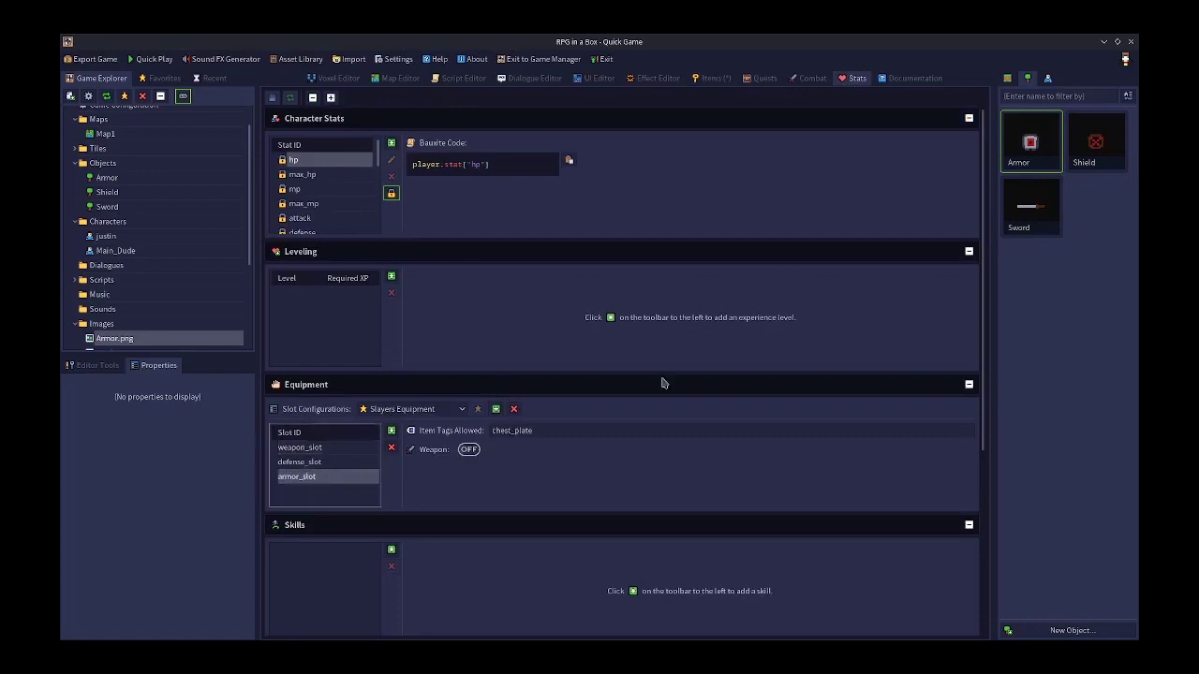
pyautogui.click(718, 79)
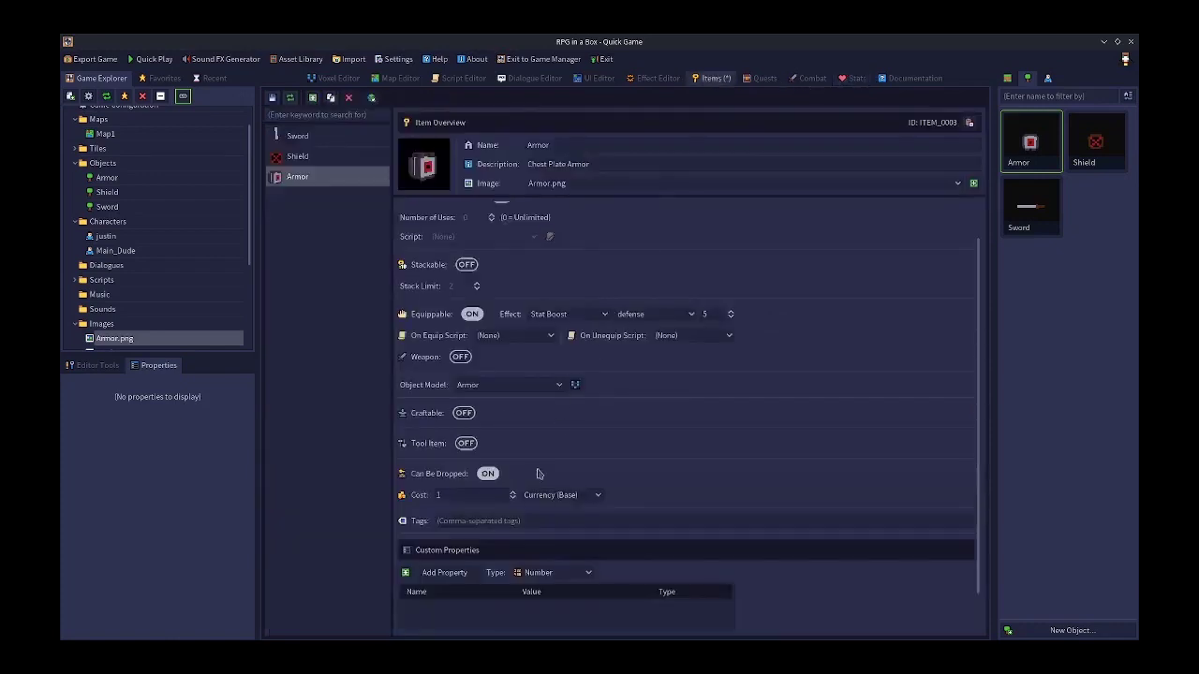
pyautogui.click(479, 523)
pyautogui.write('chest_plate')
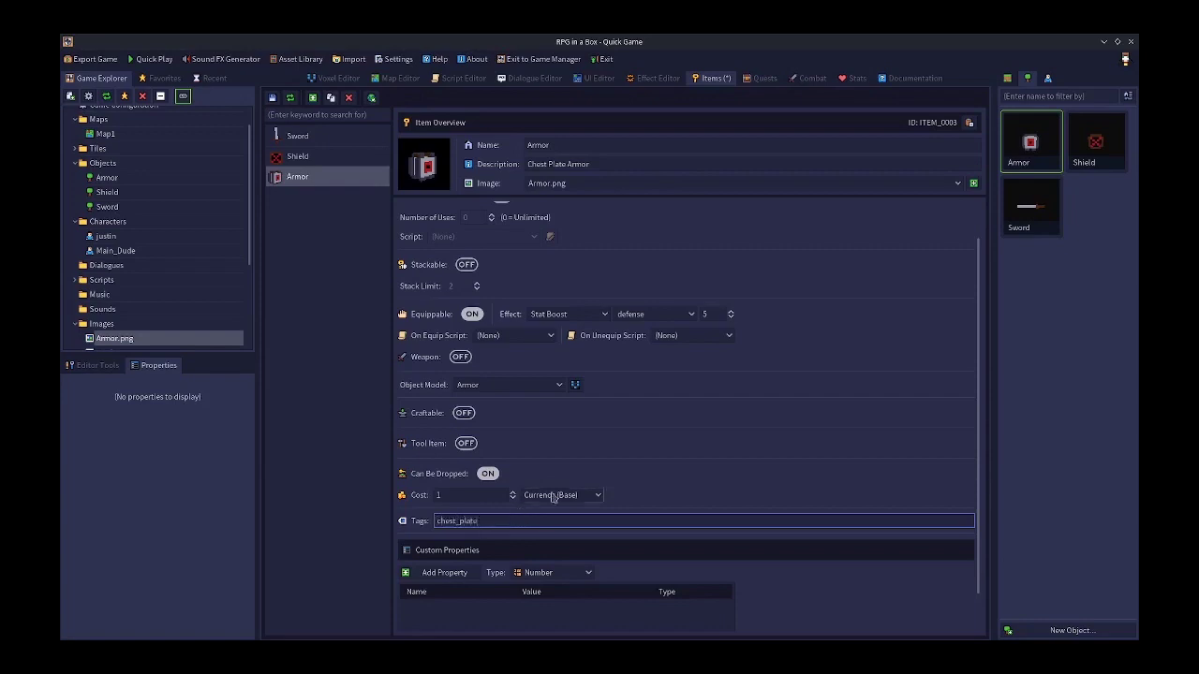
# Replace the Sword item's weapon tag with bladed
pyautogui.click(310, 141)
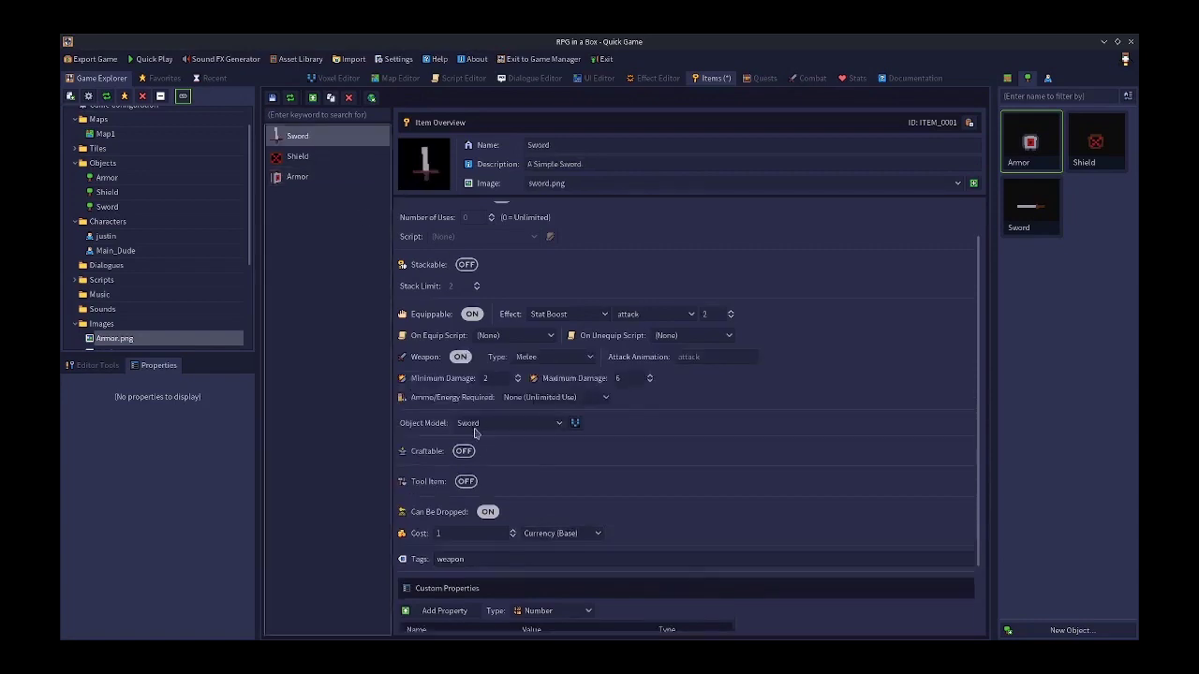
pyautogui.doubleClick(461, 560)
pyautogui.write('bladed')
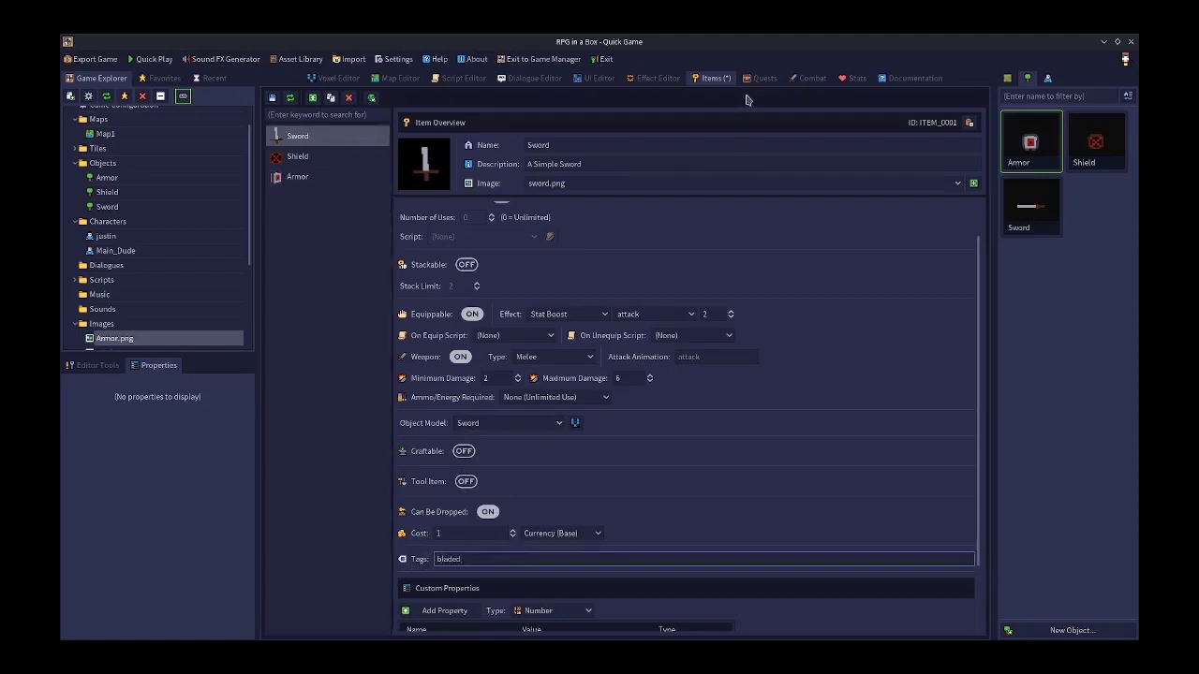
# Check weapon_slot and defense_slot allowed tags, then tag the Shield item buckler
pyautogui.click(852, 78)
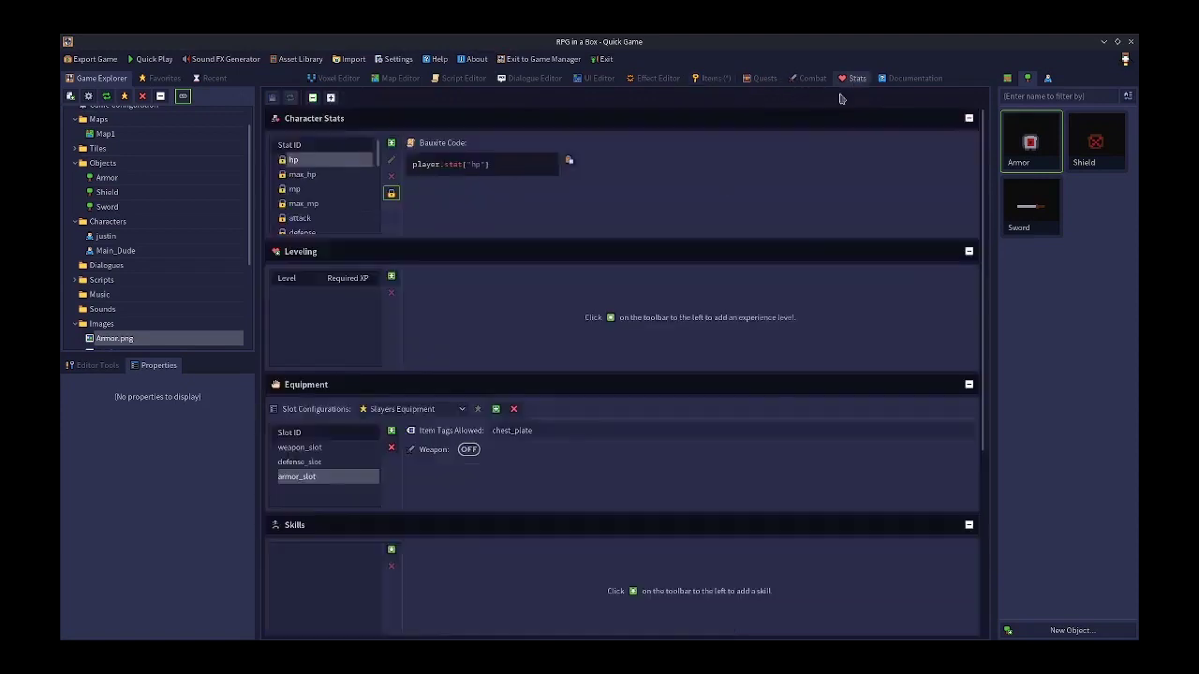
pyautogui.click(318, 448)
pyautogui.click(301, 462)
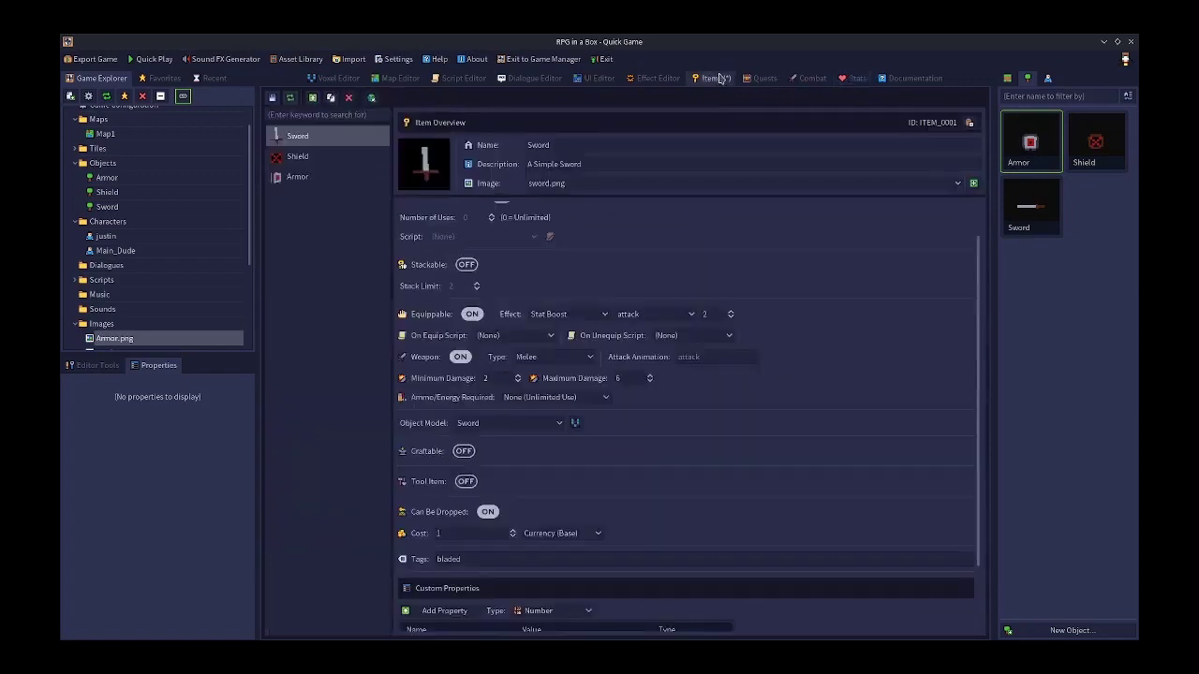
pyautogui.click(321, 157)
pyautogui.click(482, 521)
pyautogui.write('buckler')
pyautogui.press('Return')
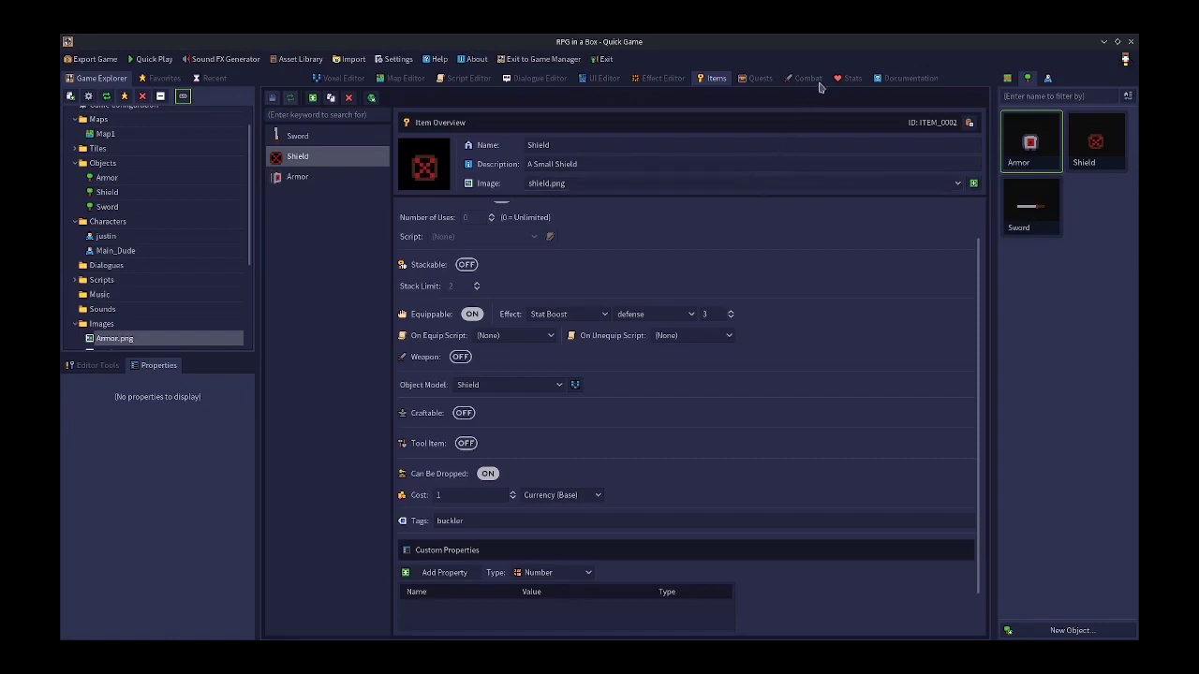
pyautogui.click(849, 79)
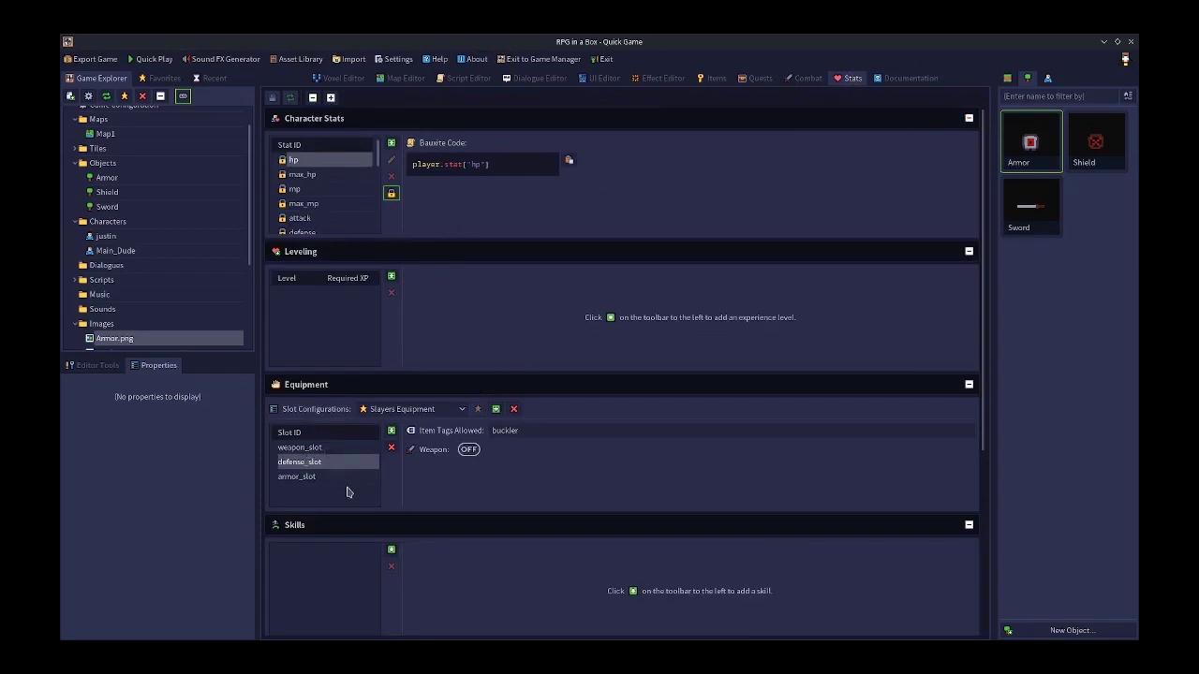
# Open Main_Dude in the Voxel Editor and add a weapon_slot attach point on one hand
pyautogui.click(1047, 80)
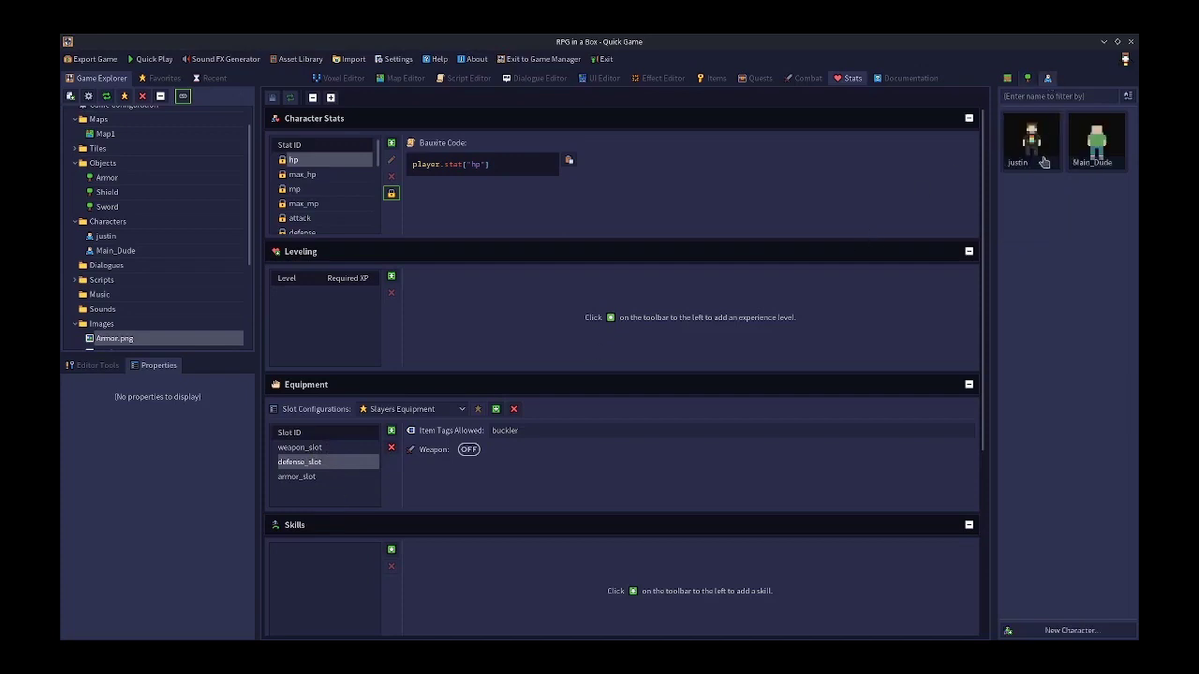
pyautogui.doubleClick(1093, 145)
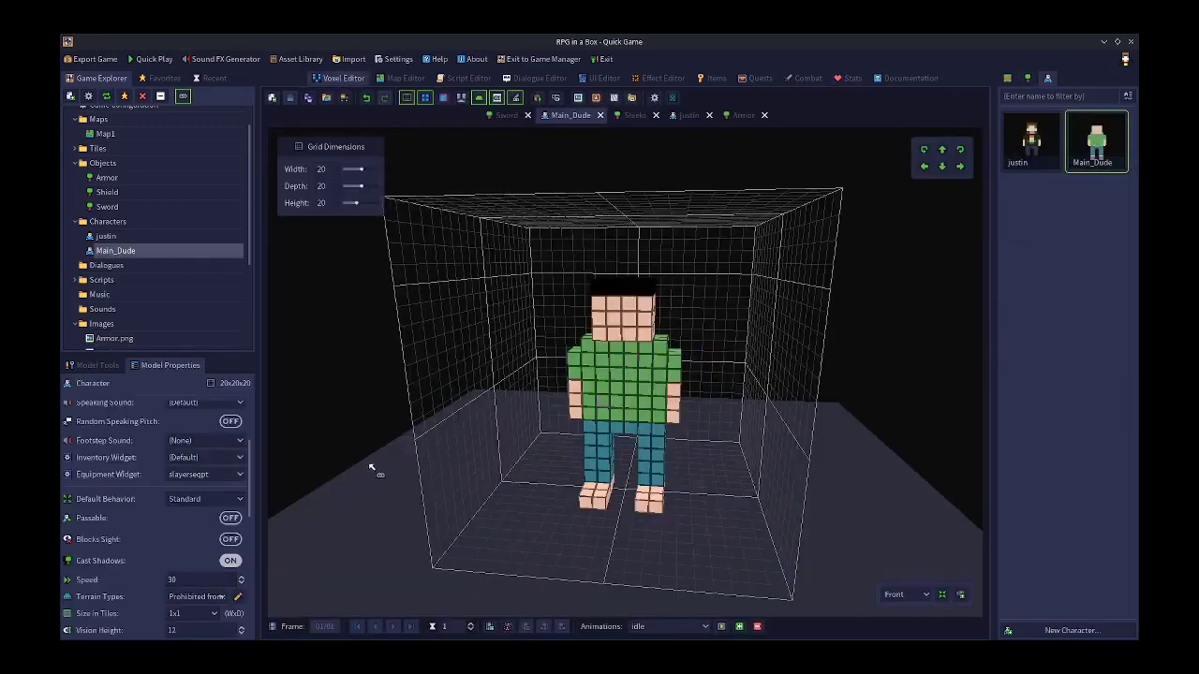
pyautogui.click(107, 366)
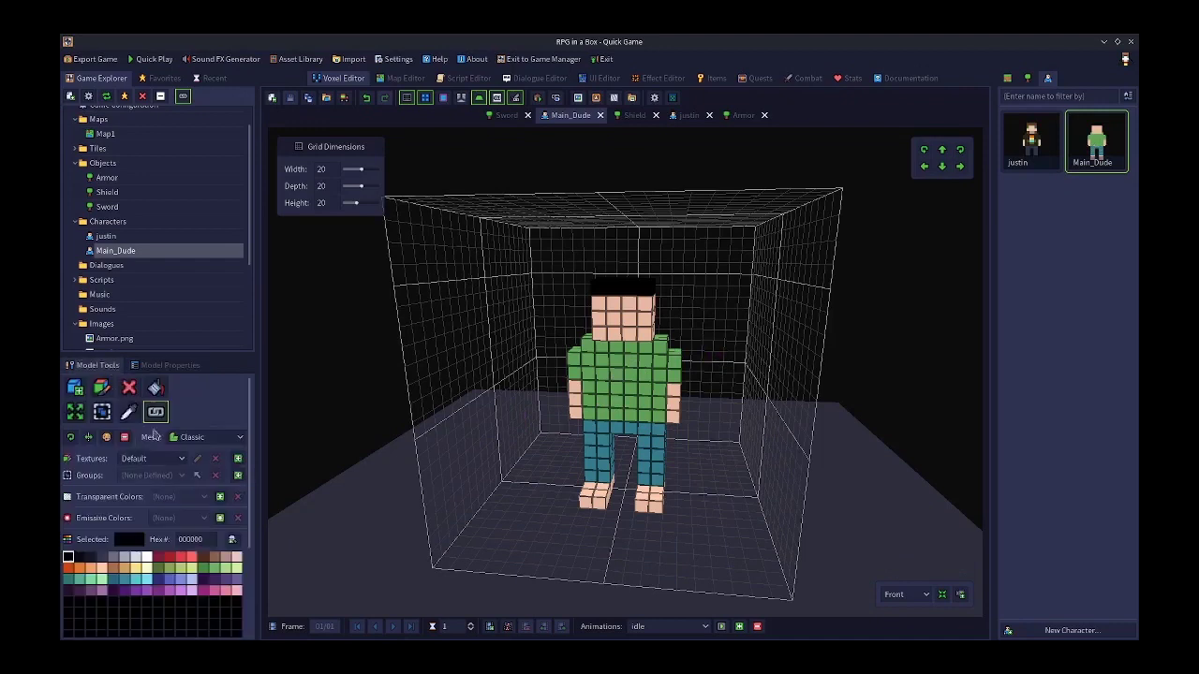
pyautogui.click(576, 415)
pyautogui.write('weapon_s')
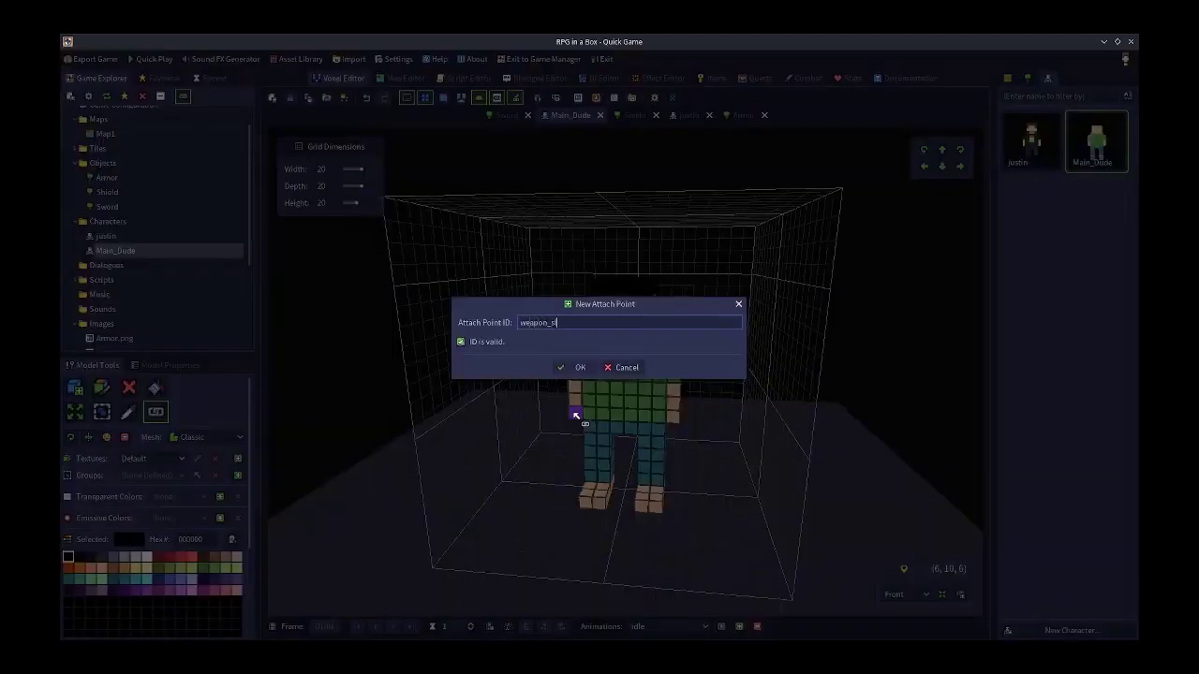
pyautogui.click(580, 368)
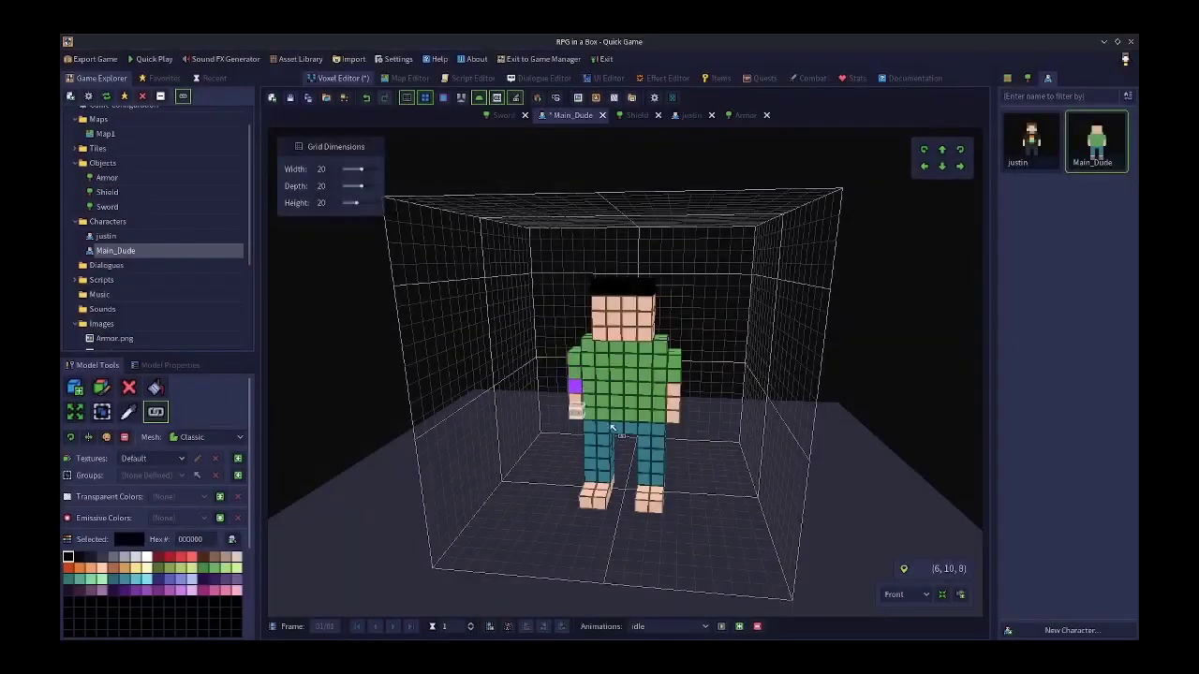
# Add a defense_slot attach point on the other hand and an armor_slot on the chest
pyautogui.click(676, 426)
pyautogui.write('defense_slot')
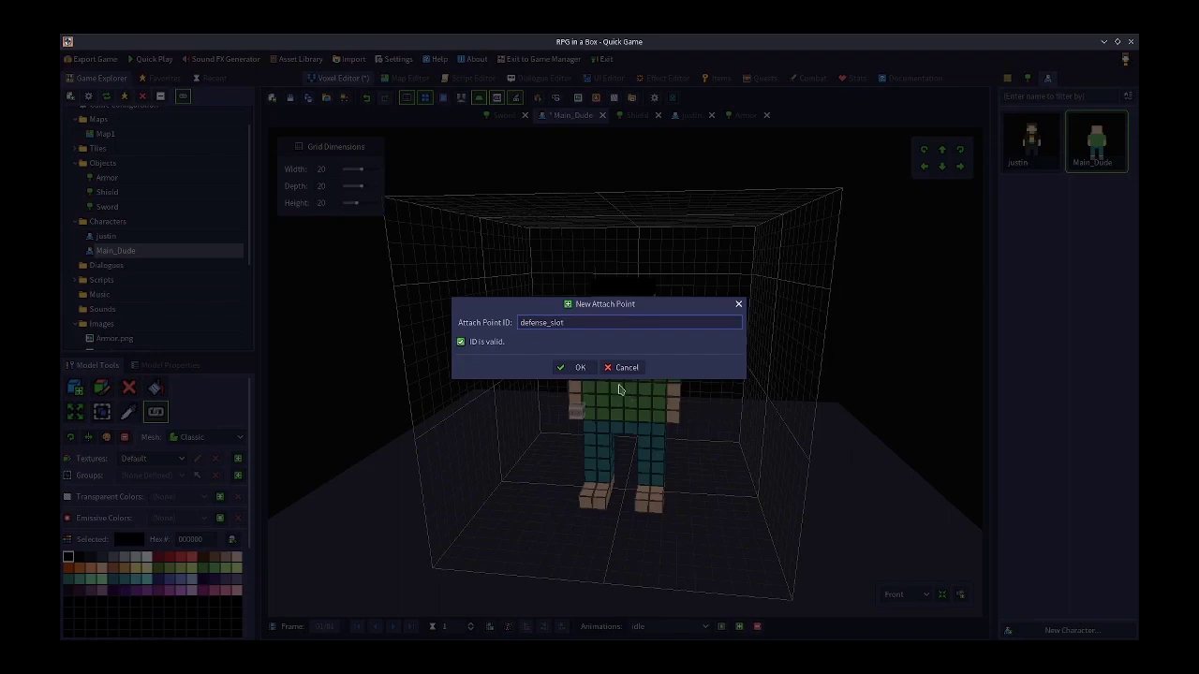
pyautogui.click(579, 367)
pyautogui.click(617, 375)
pyautogui.write('a')
pyautogui.click(577, 368)
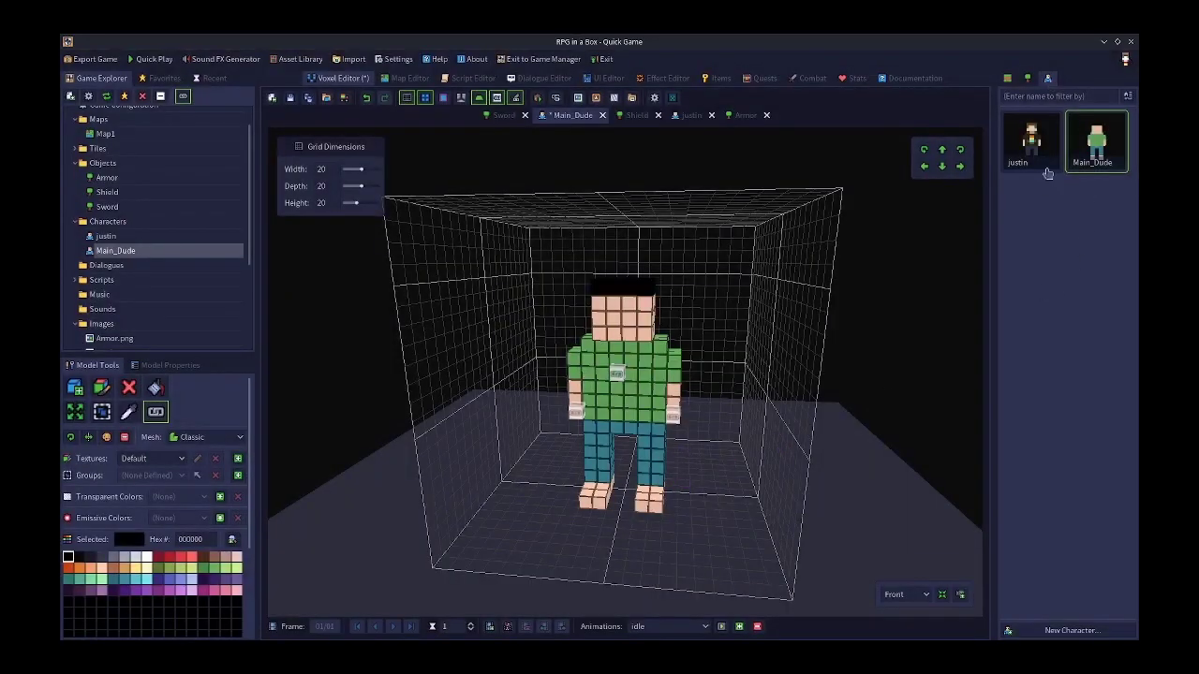
pyautogui.click(1035, 81)
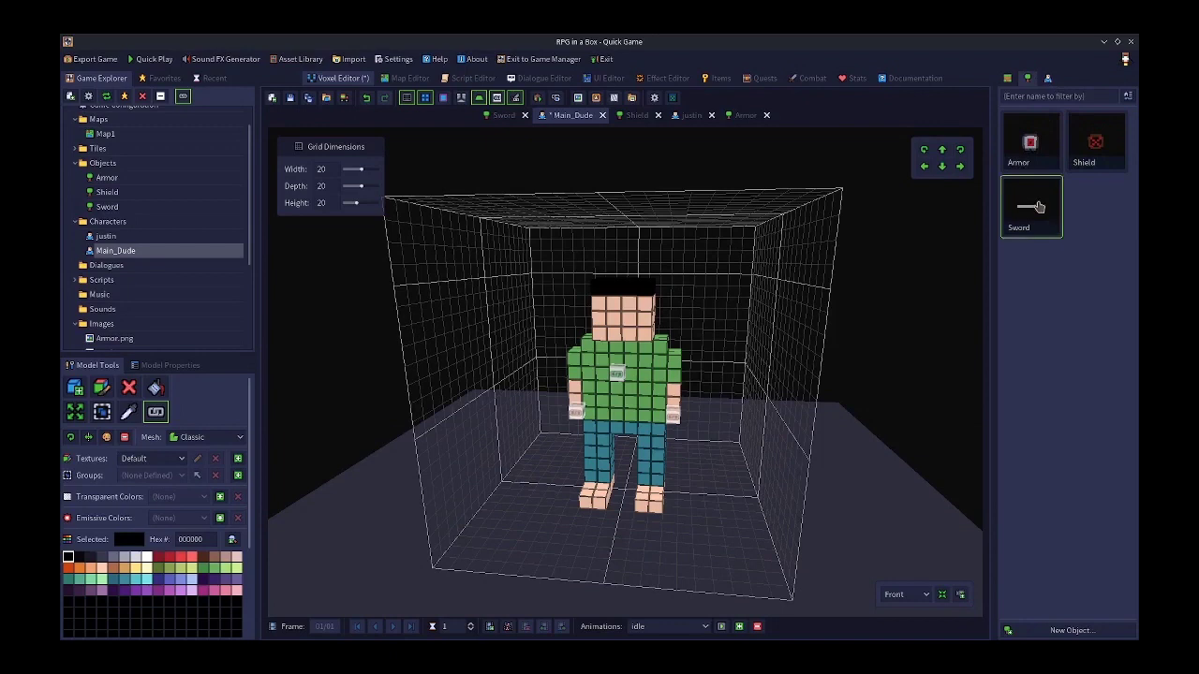
# Add a weapon_slot attach point on the Sword model's grip
pyautogui.doubleClick(1035, 204)
pyautogui.click(700, 447)
pyautogui.write('wa')
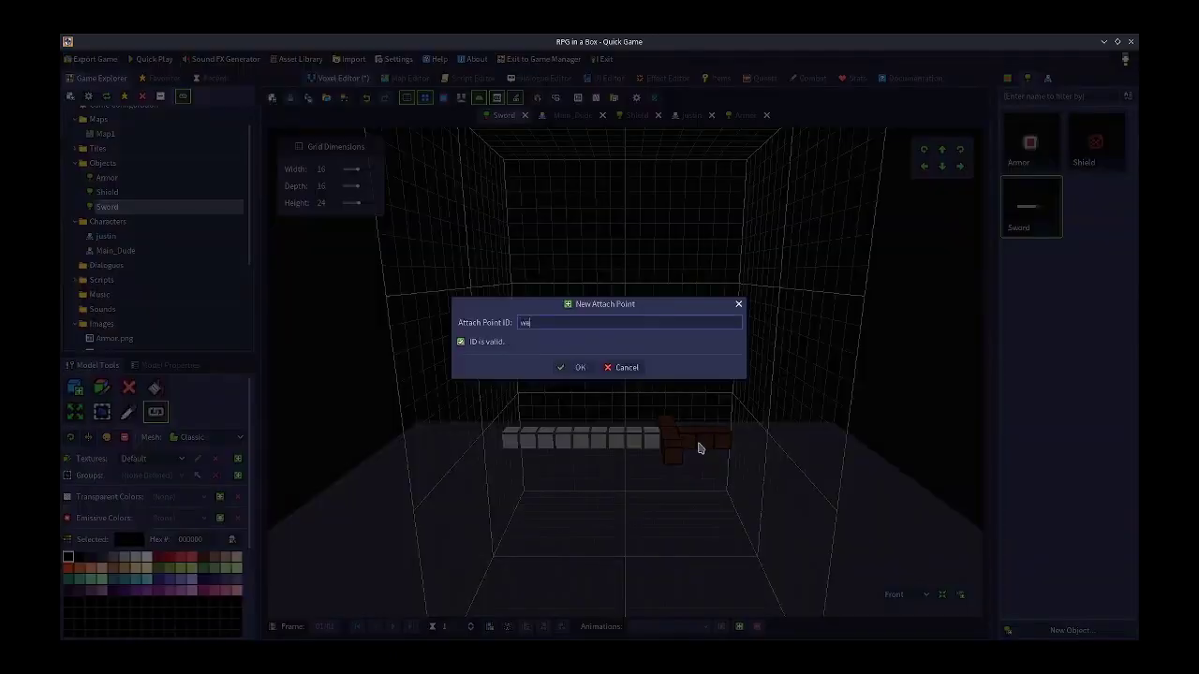
pyautogui.write('apon_slot')
pyautogui.click(578, 367)
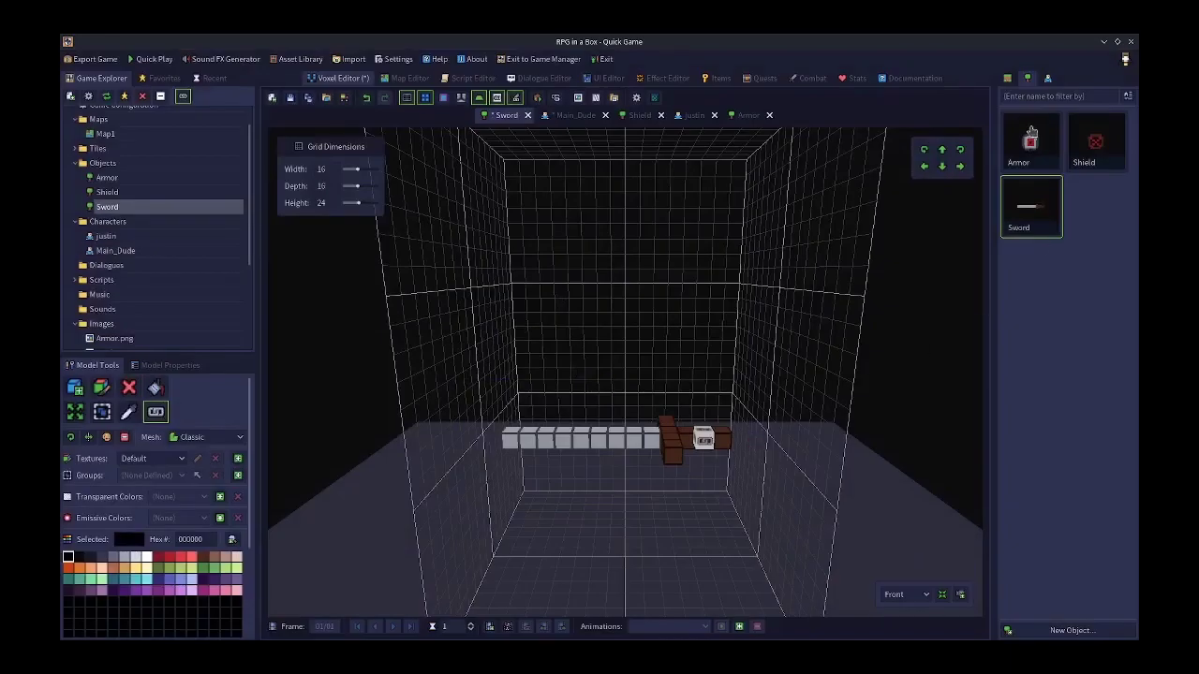
# Add a defense_slot attach point at the centre of the Shield model
pyautogui.doubleClick(1102, 172)
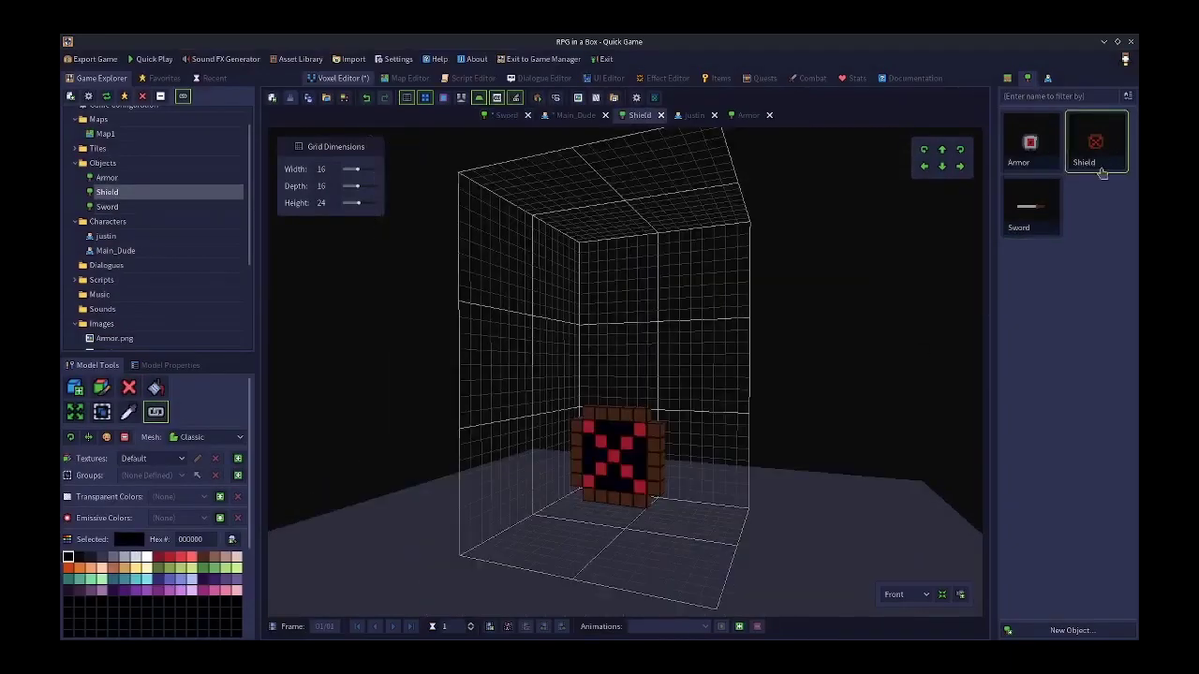
pyautogui.click(624, 457)
pyautogui.write('def')
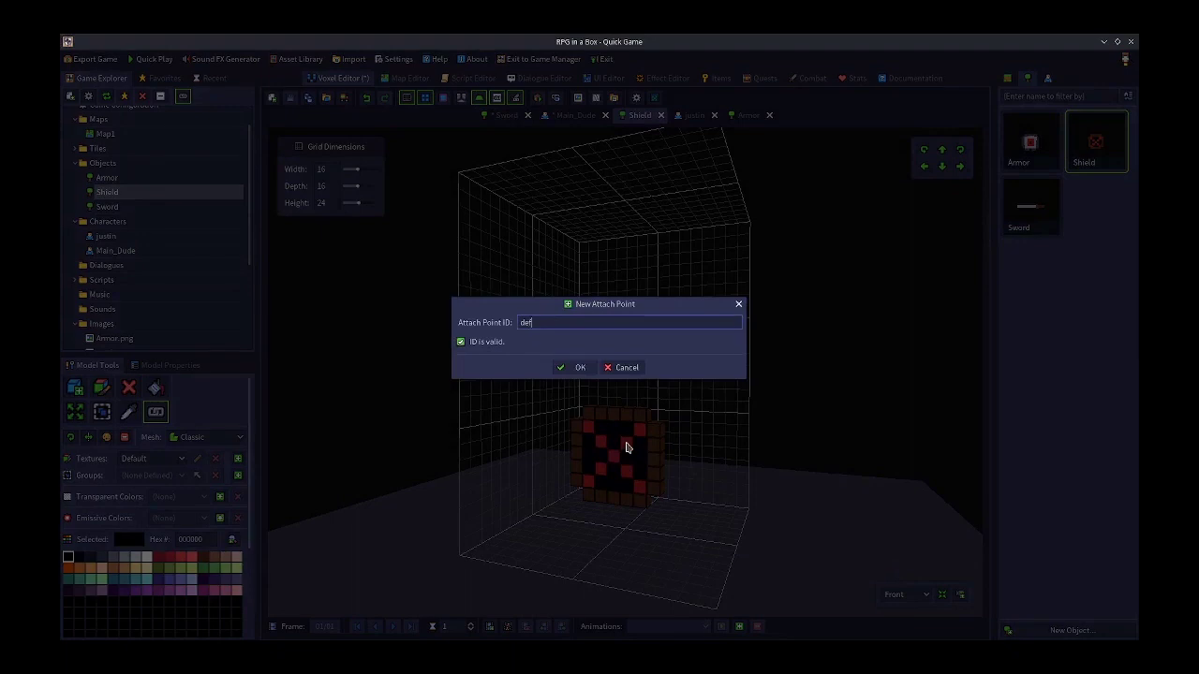
pyautogui.write('ense_slot')
pyautogui.click(573, 367)
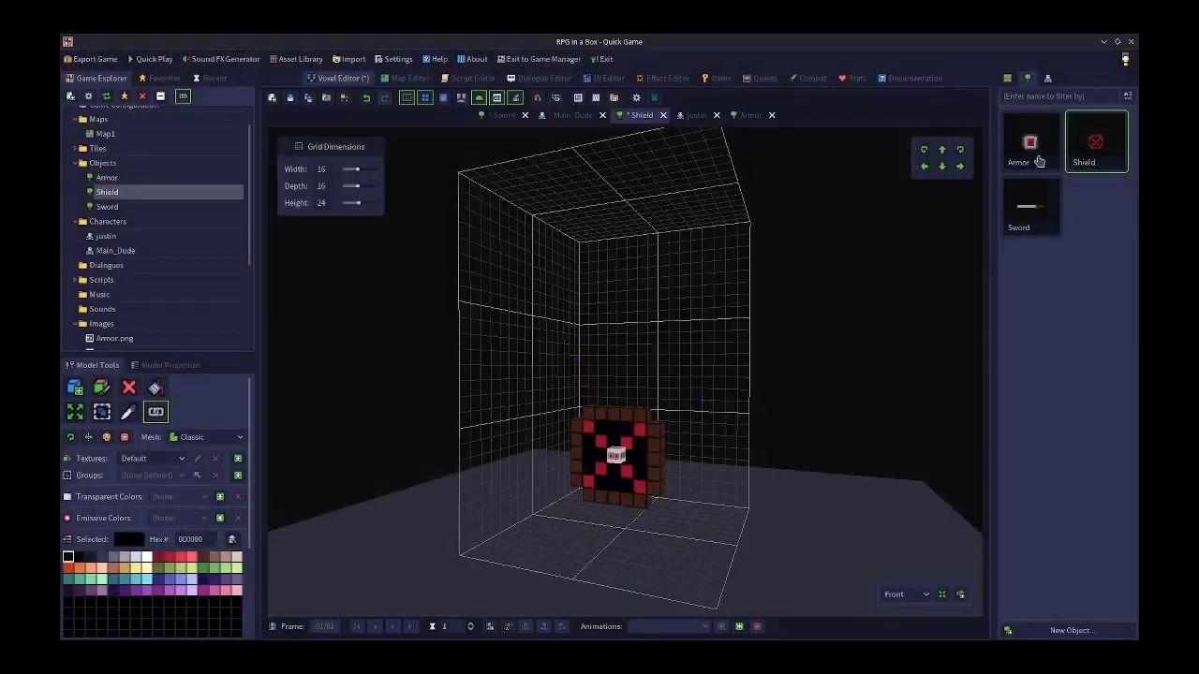
# Add an armor_slot attach point on the Armor model
pyautogui.doubleClick(1034, 156)
pyautogui.moveTo(736, 409); pyautogui.dragTo(433, 414, button='right')
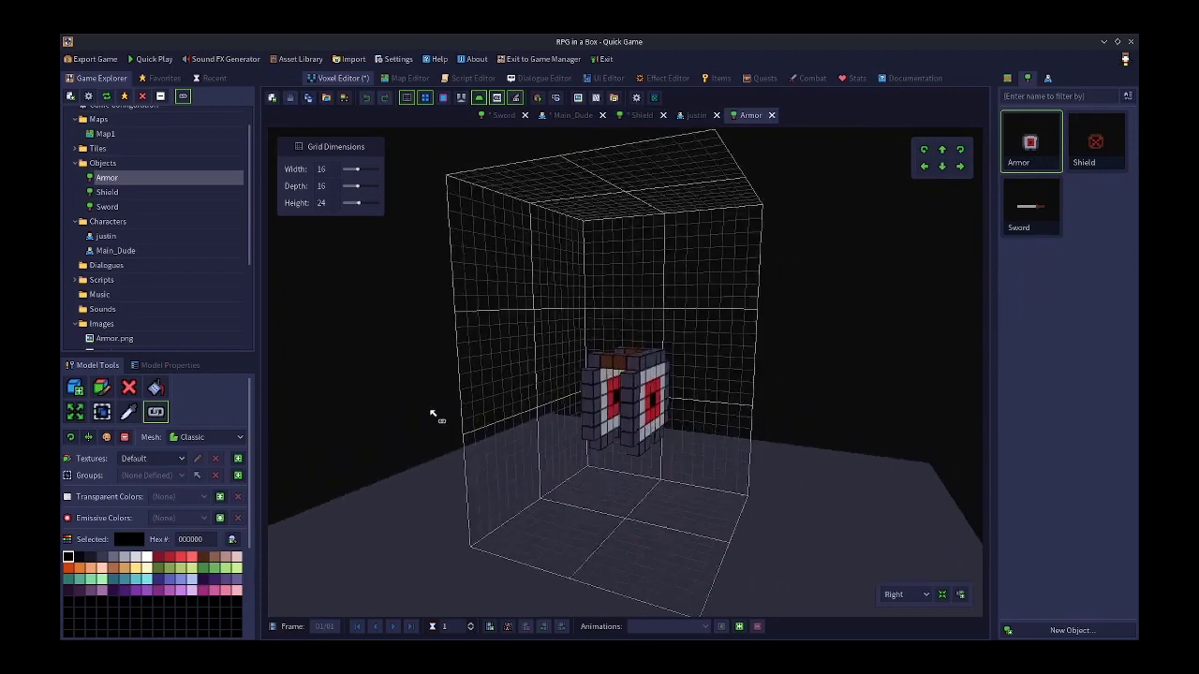
pyautogui.click(616, 401)
pyautogui.write('armor_slo')
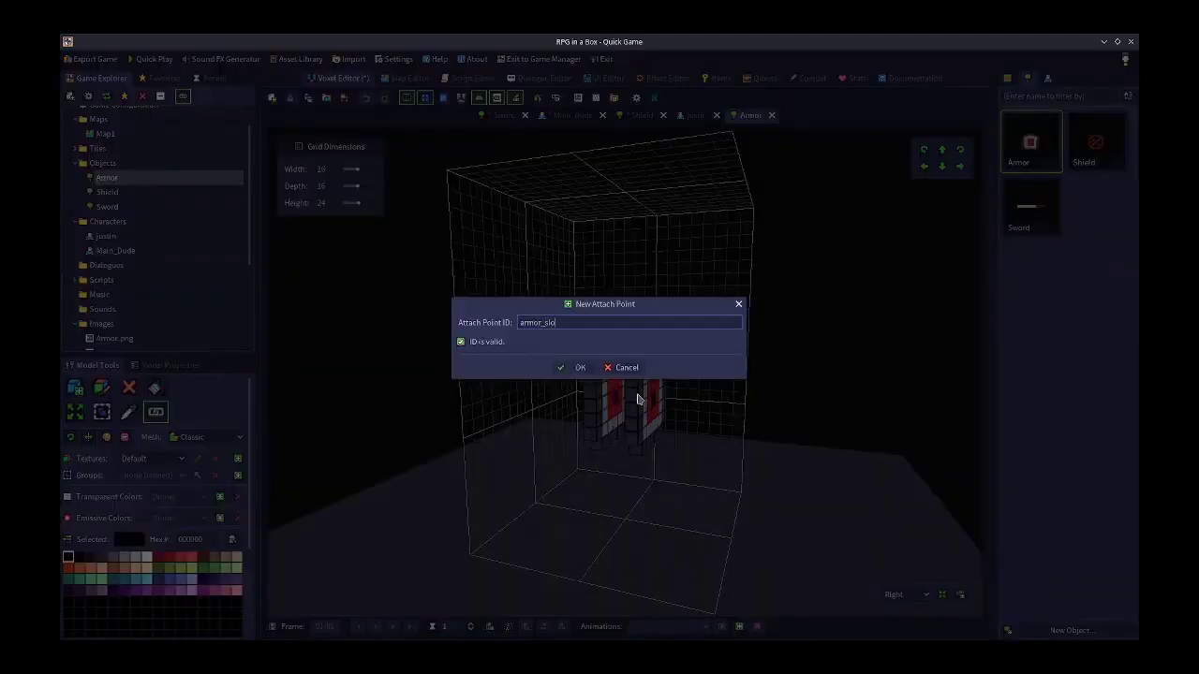
pyautogui.click(580, 367)
pyautogui.moveTo(580, 367); pyautogui.dragTo(504, 433, button='right')
# Move the Armor's armor_slot attach point to X offset -1 and Y offset 0.3
pyautogui.click(160, 367)
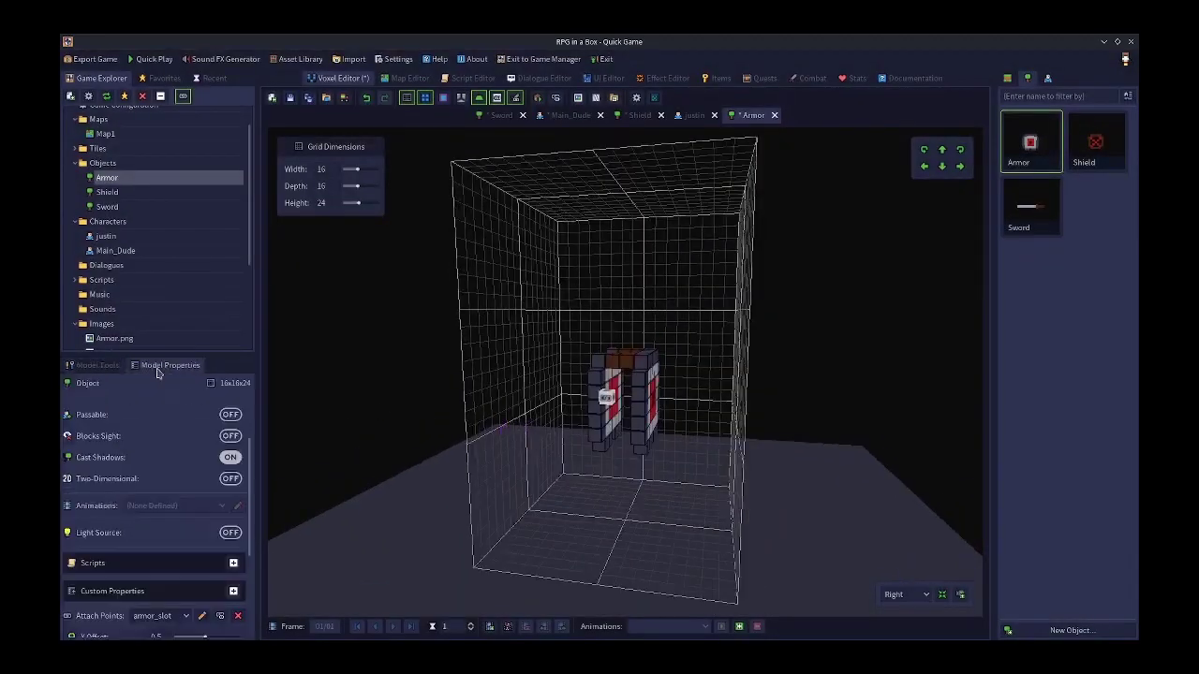
pyautogui.scroll(-4, 252, 453)
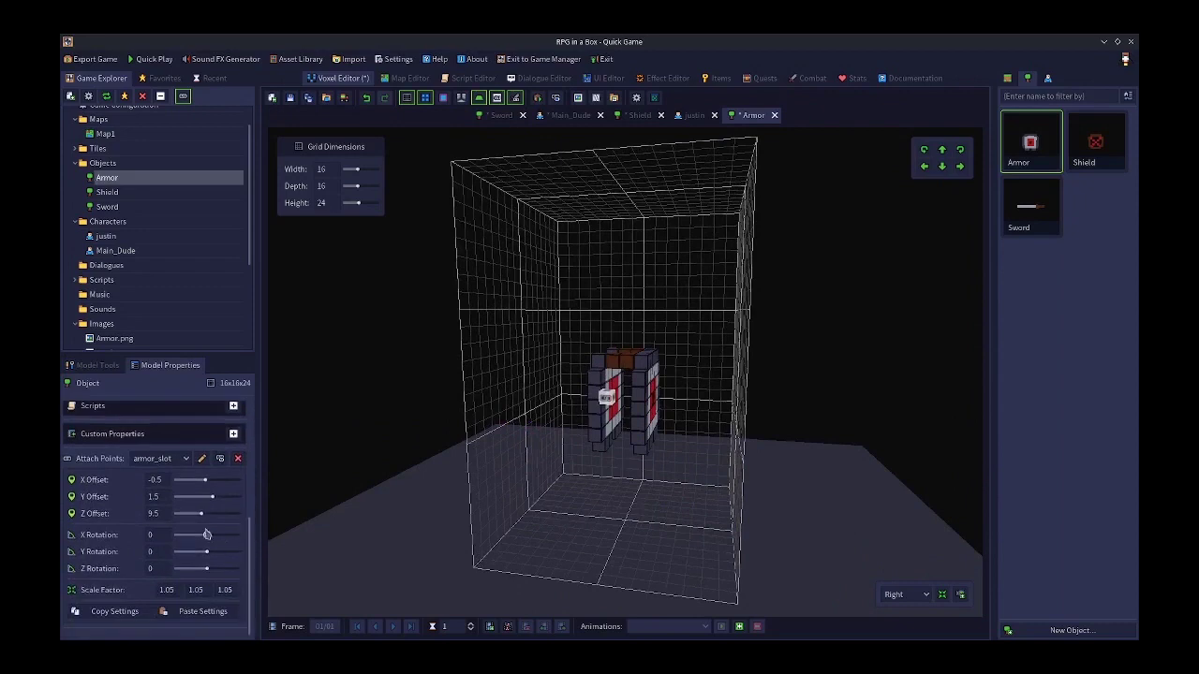
pyautogui.moveTo(206, 479); pyautogui.dragTo(207, 497)
pyautogui.moveTo(296, 464); pyautogui.dragTo(340, 468, button='right')
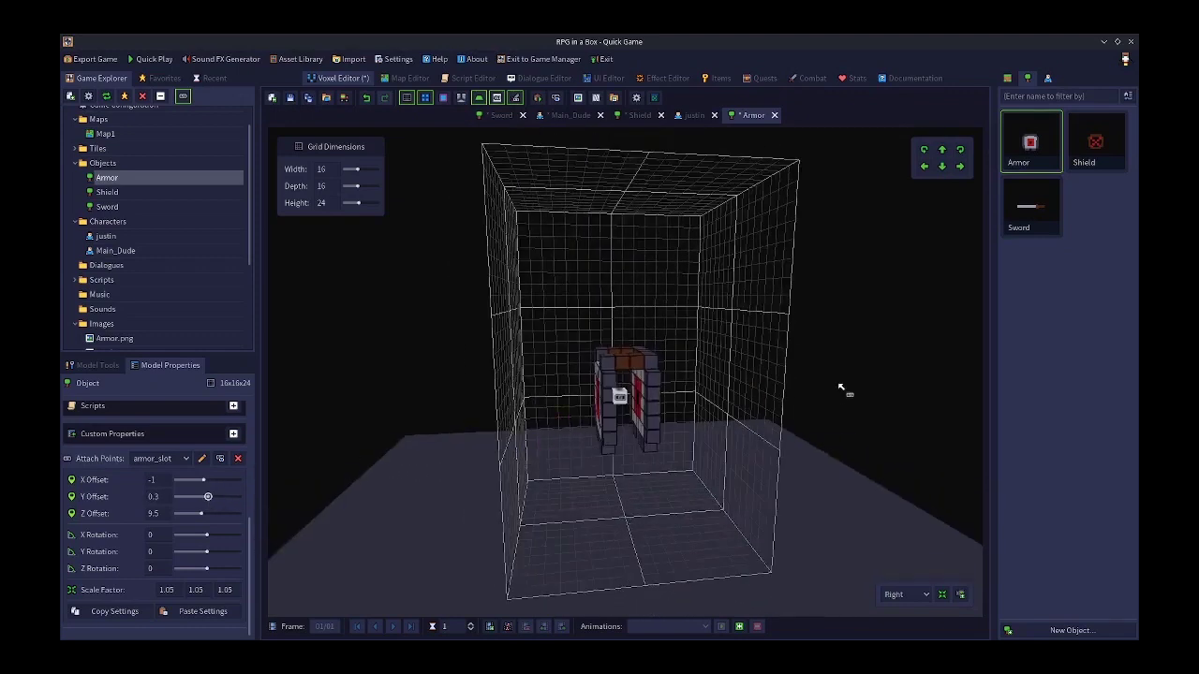
# Save the Armor and Shield models
pyautogui.click(291, 99)
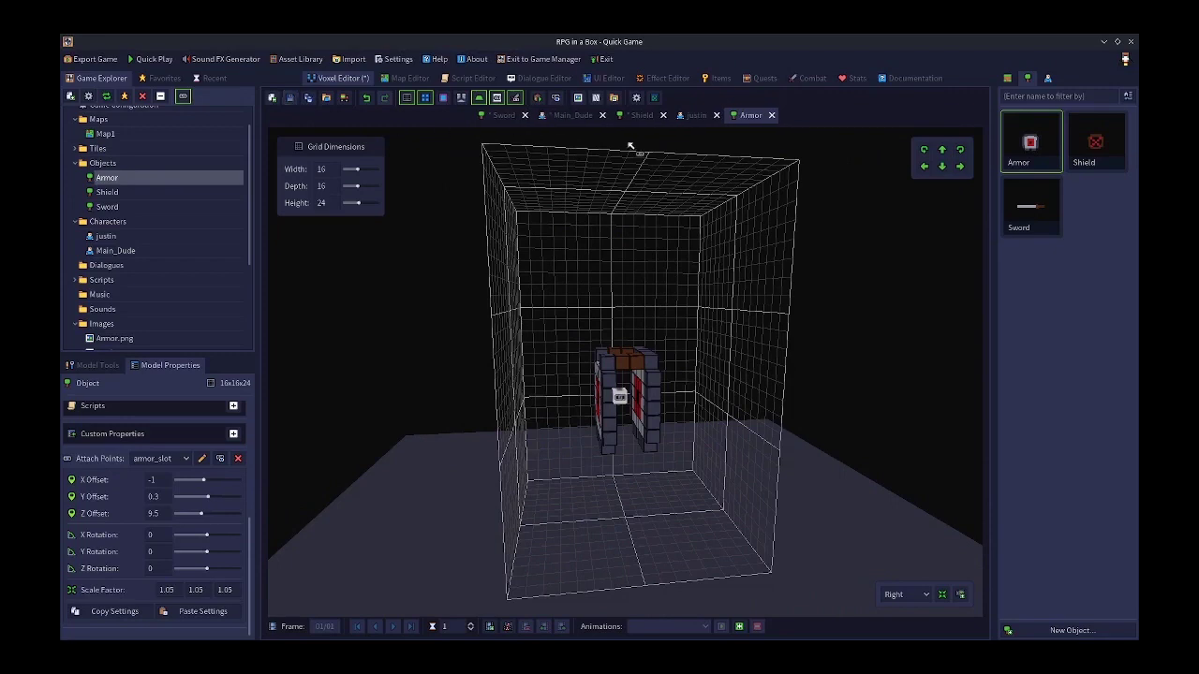
pyautogui.click(642, 116)
pyautogui.click(291, 99)
pyautogui.click(571, 116)
# Save the Main_Dude and Sword models
pyautogui.click(291, 99)
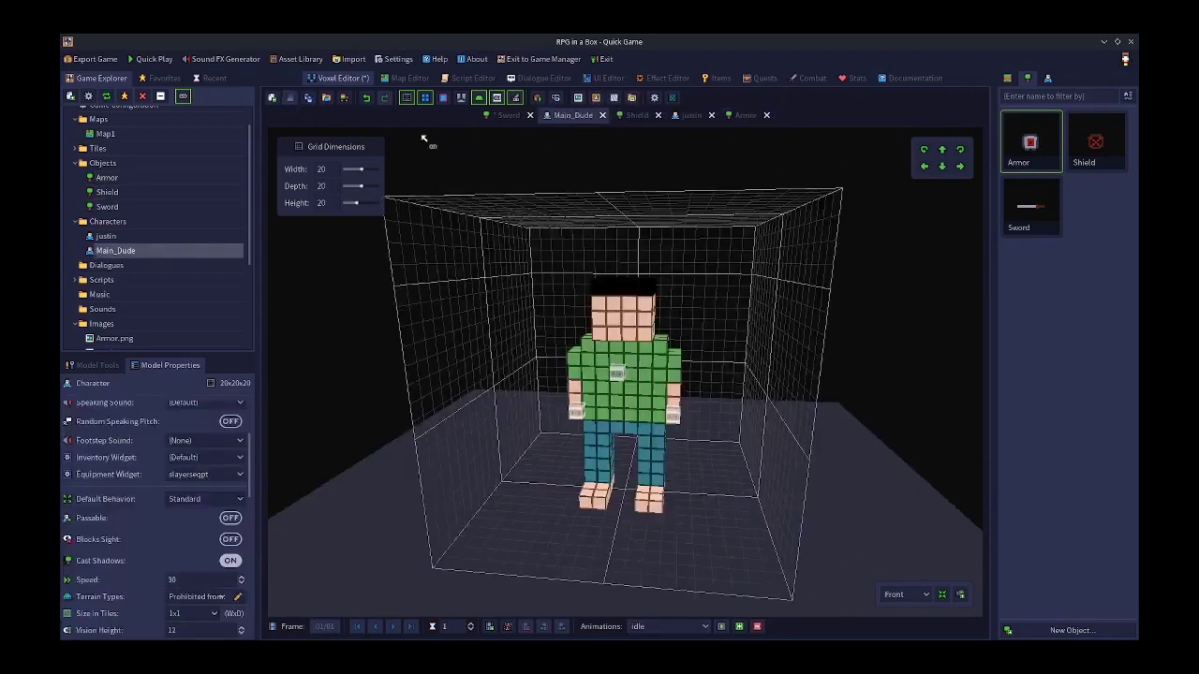
pyautogui.click(506, 115)
pyautogui.click(291, 99)
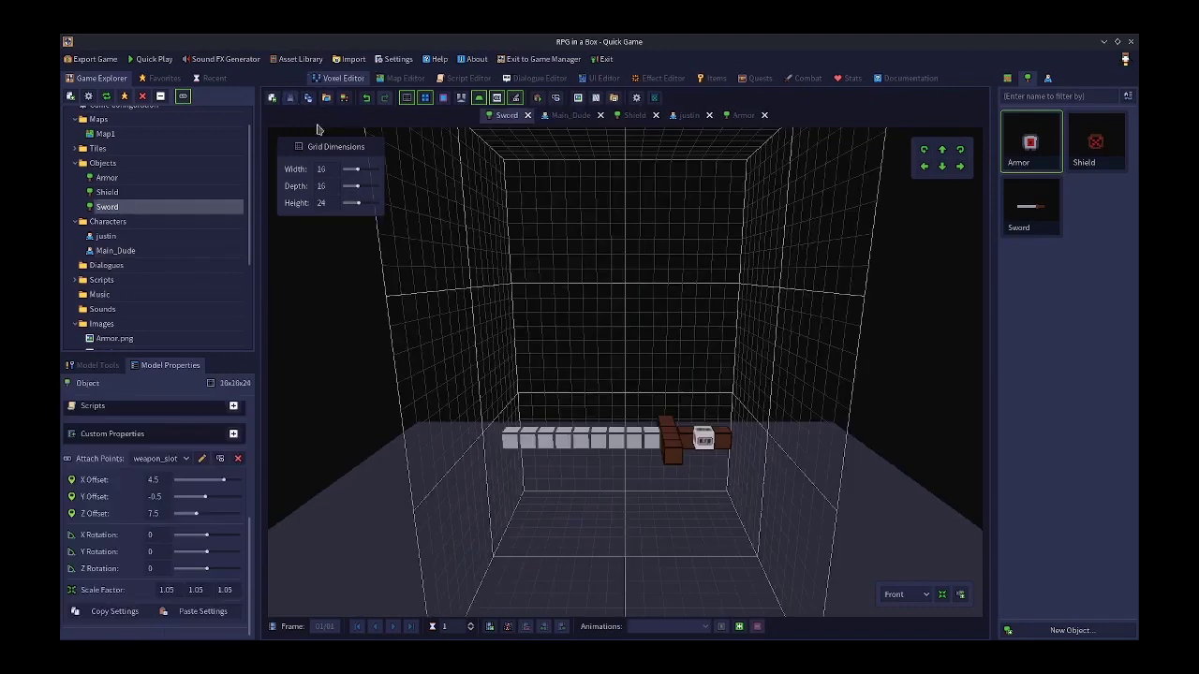
pyautogui.moveTo(508, 348)
pyautogui.mouseDown(button='right')
pyautogui.moveTo(645, 344)
pyautogui.moveTo(495, 351)
pyautogui.moveTo(494, 337)
pyautogui.mouseUp(button='right')
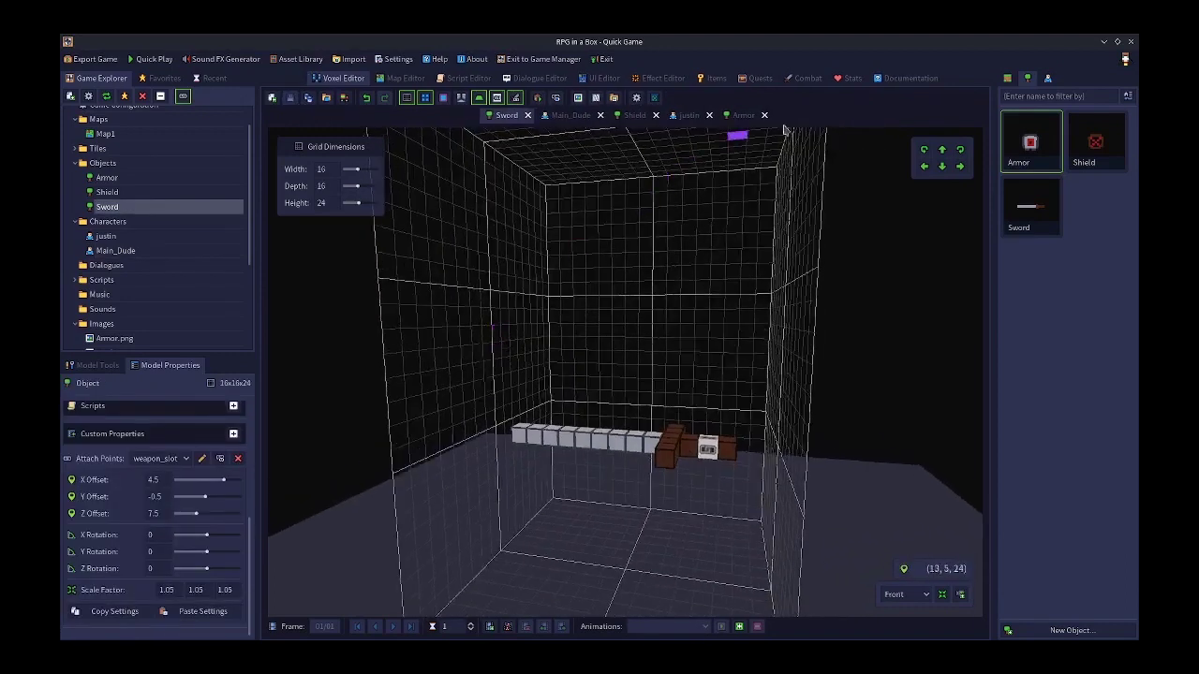
# Review the weapon_slot, defense_slot and armor_slot equipment slots in the Stats editor
pyautogui.click(846, 79)
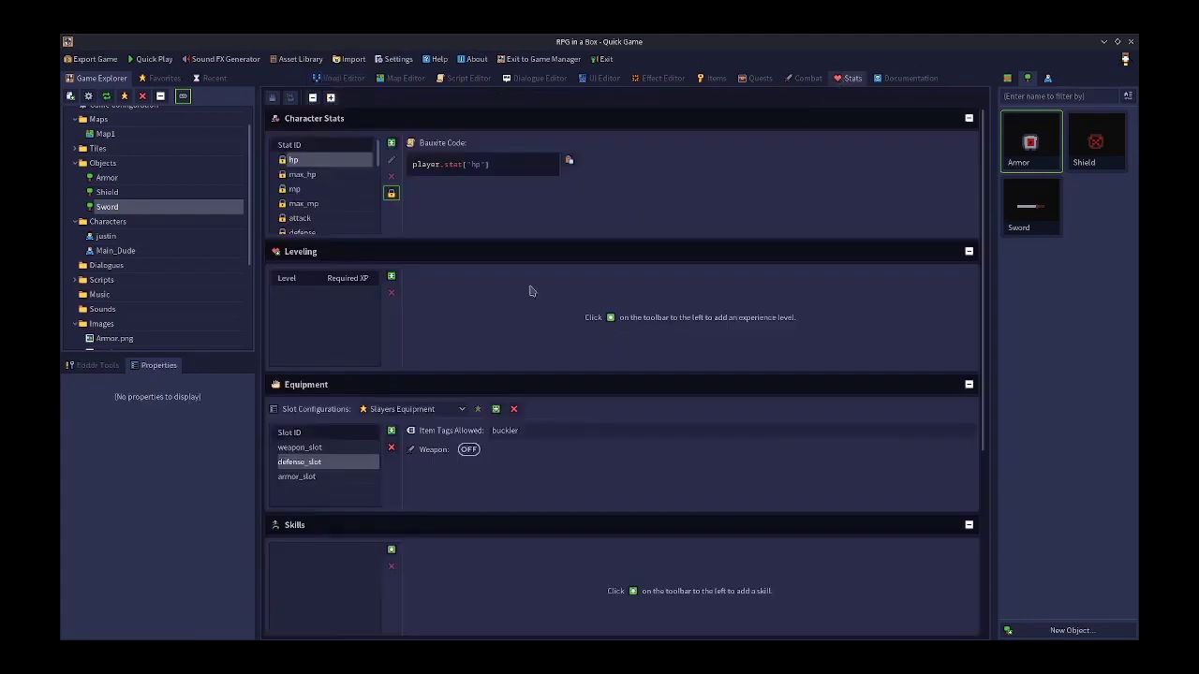
pyautogui.click(315, 448)
pyautogui.click(317, 463)
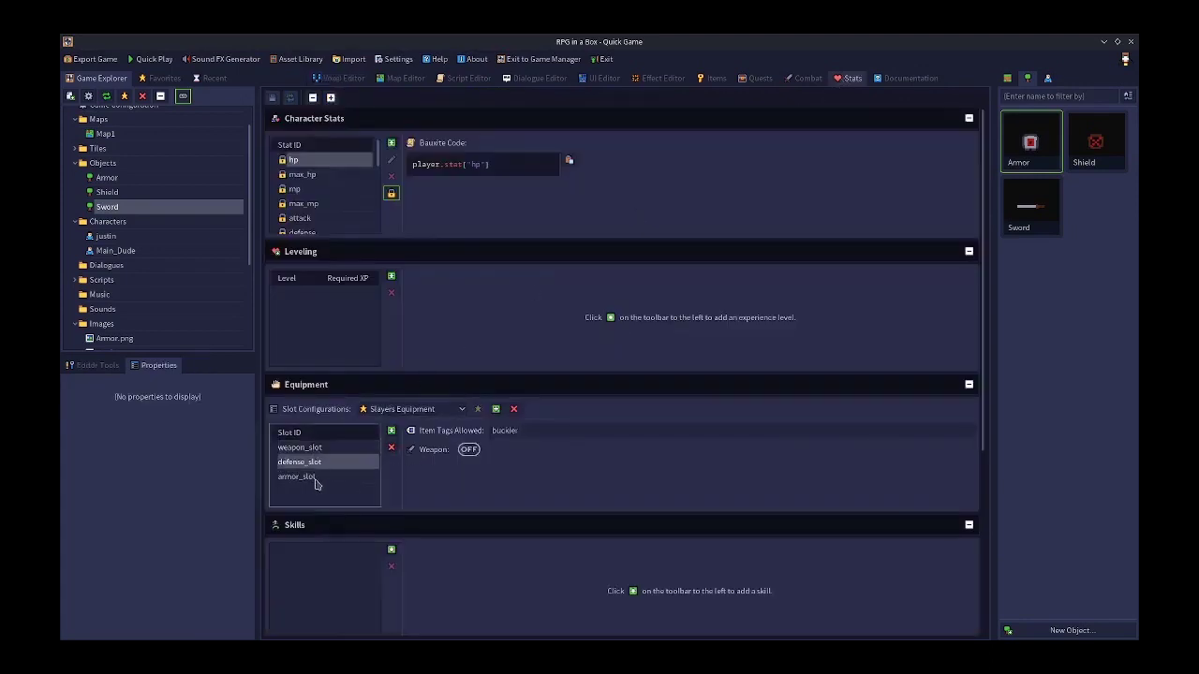
pyautogui.click(315, 477)
pyautogui.click(309, 462)
pyautogui.click(305, 448)
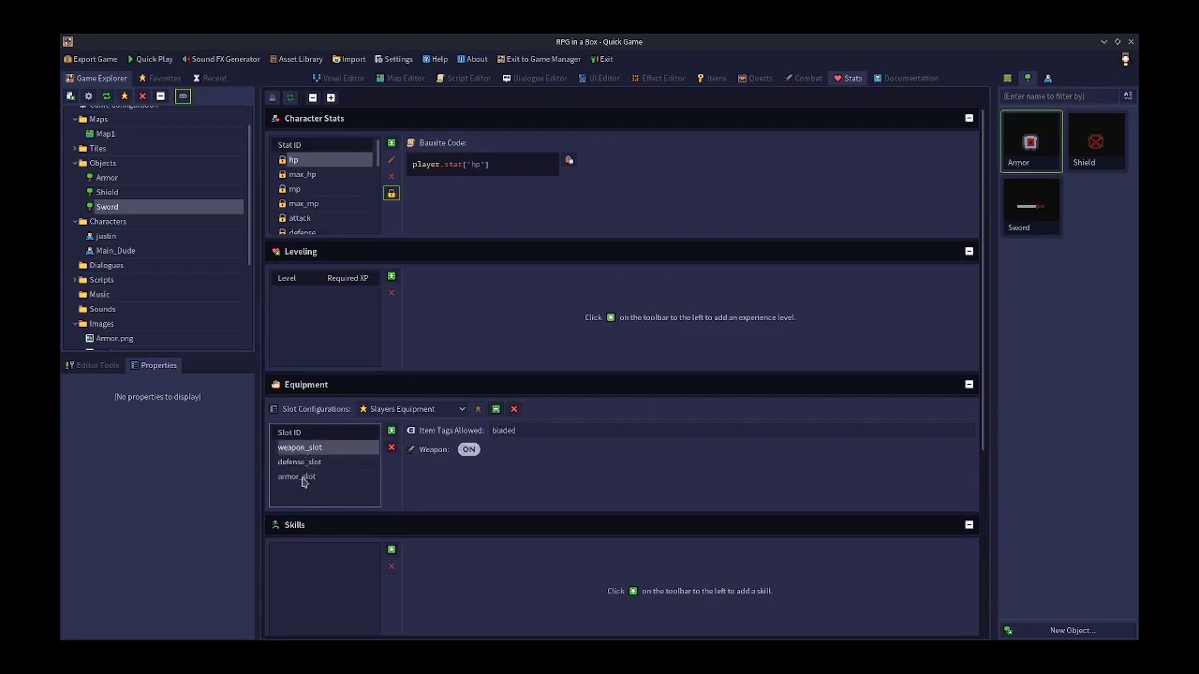
pyautogui.click(302, 478)
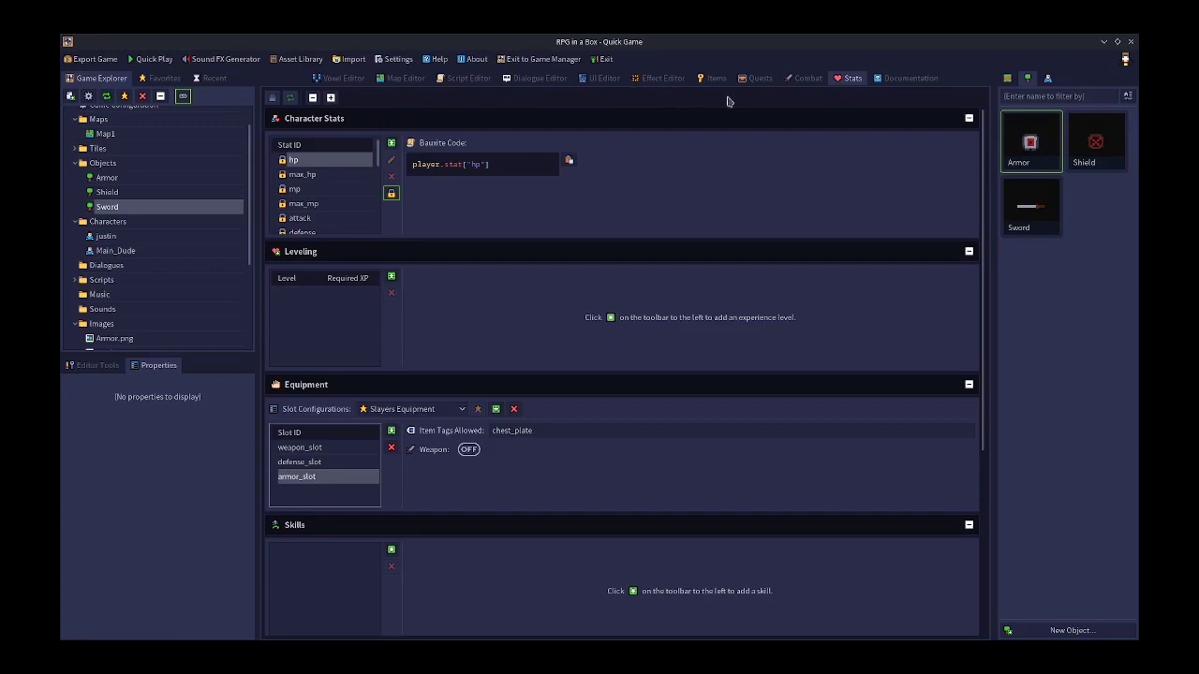
# Reopen Main_Dude in the Voxel Editor
pyautogui.click(343, 78)
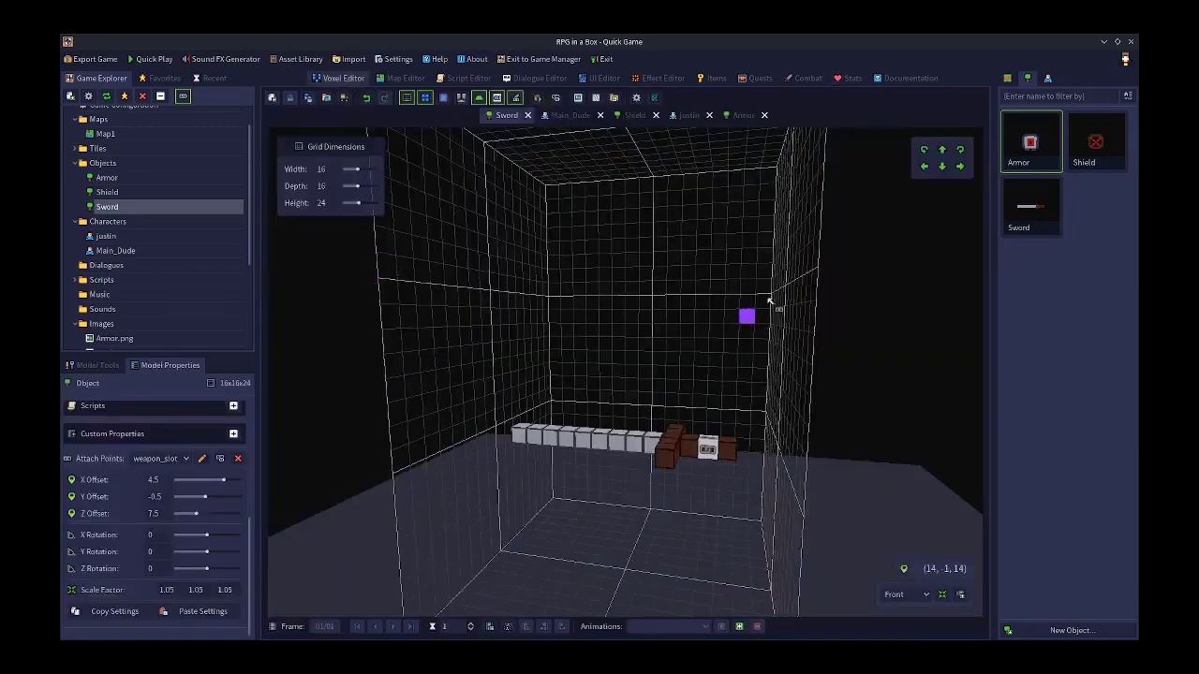
pyautogui.click(1047, 78)
pyautogui.doubleClick(1094, 155)
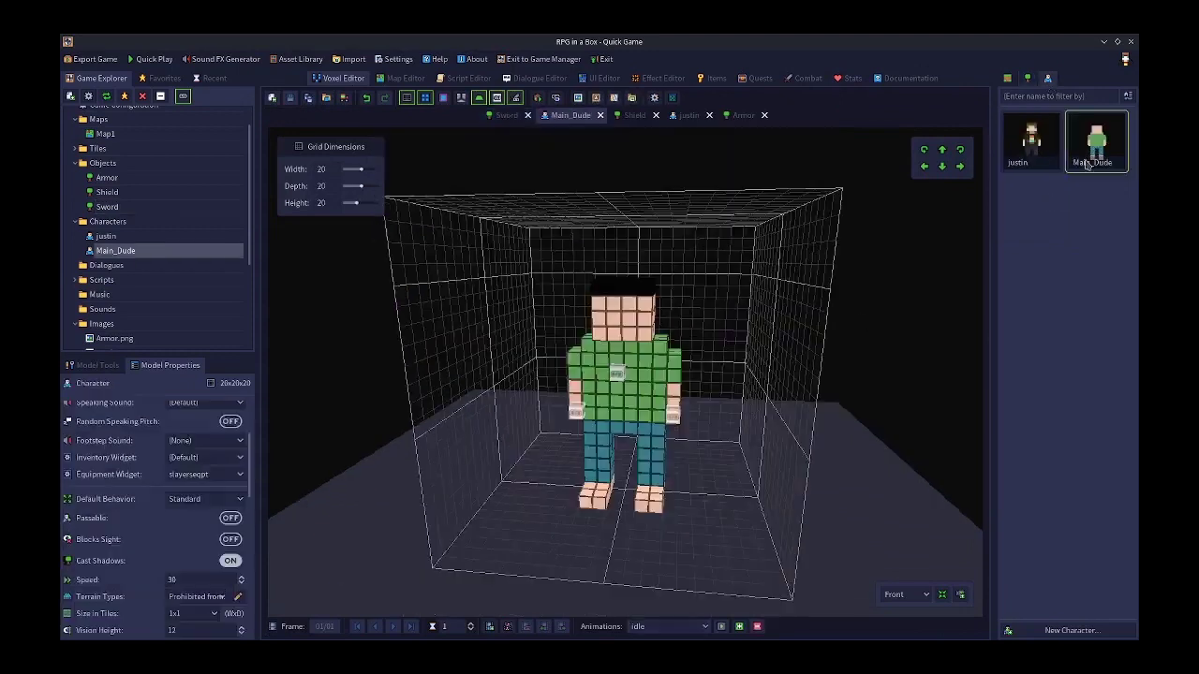
pyautogui.moveTo(722, 401); pyautogui.dragTo(669, 412, button='right')
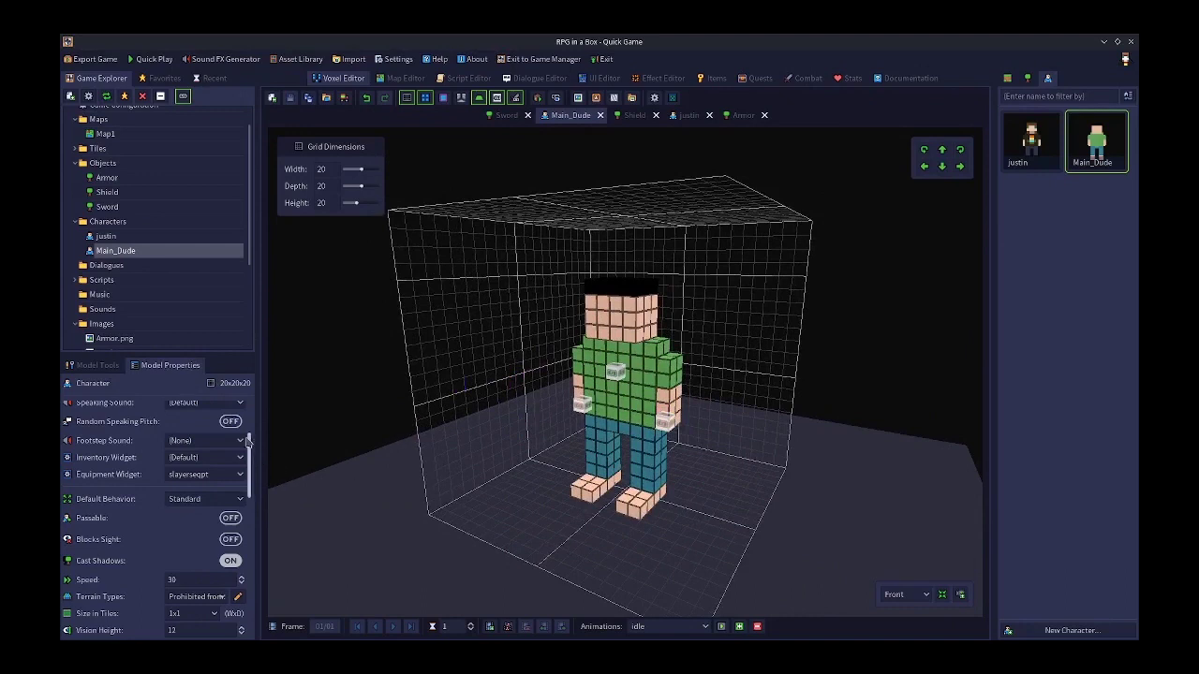
pyautogui.moveTo(251, 464); pyautogui.dragTo(250, 599)
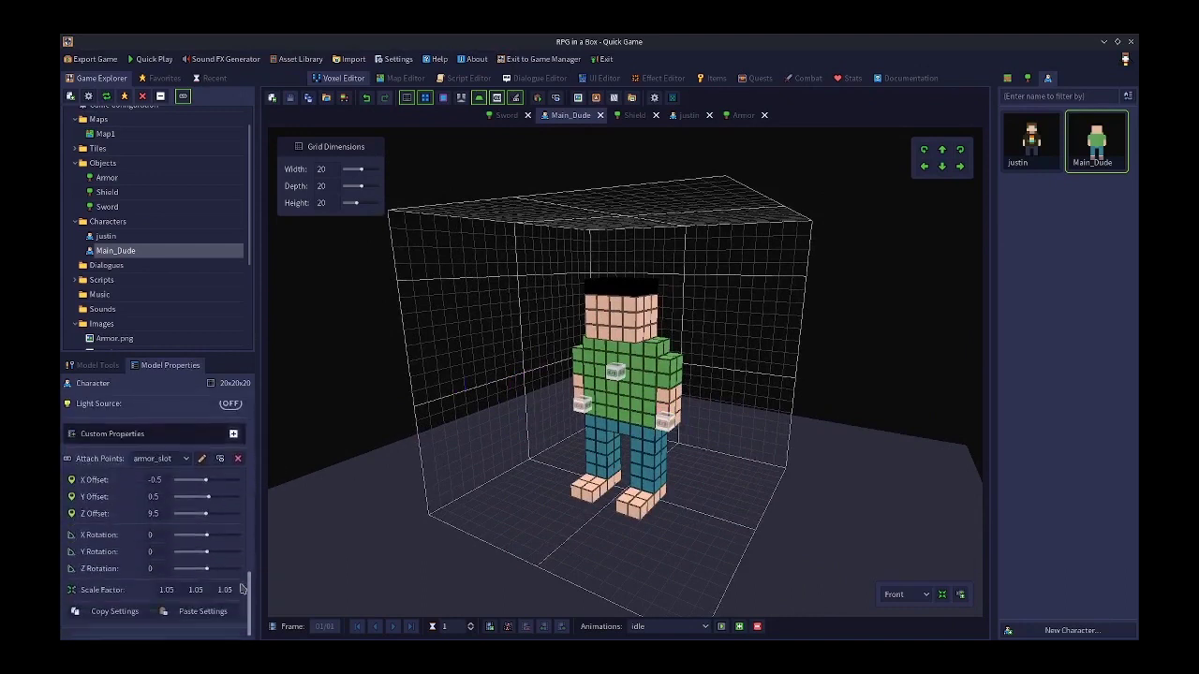
# Preview the Sword model attached to Main_Dude's weapon_slot attach point
pyautogui.click(173, 459)
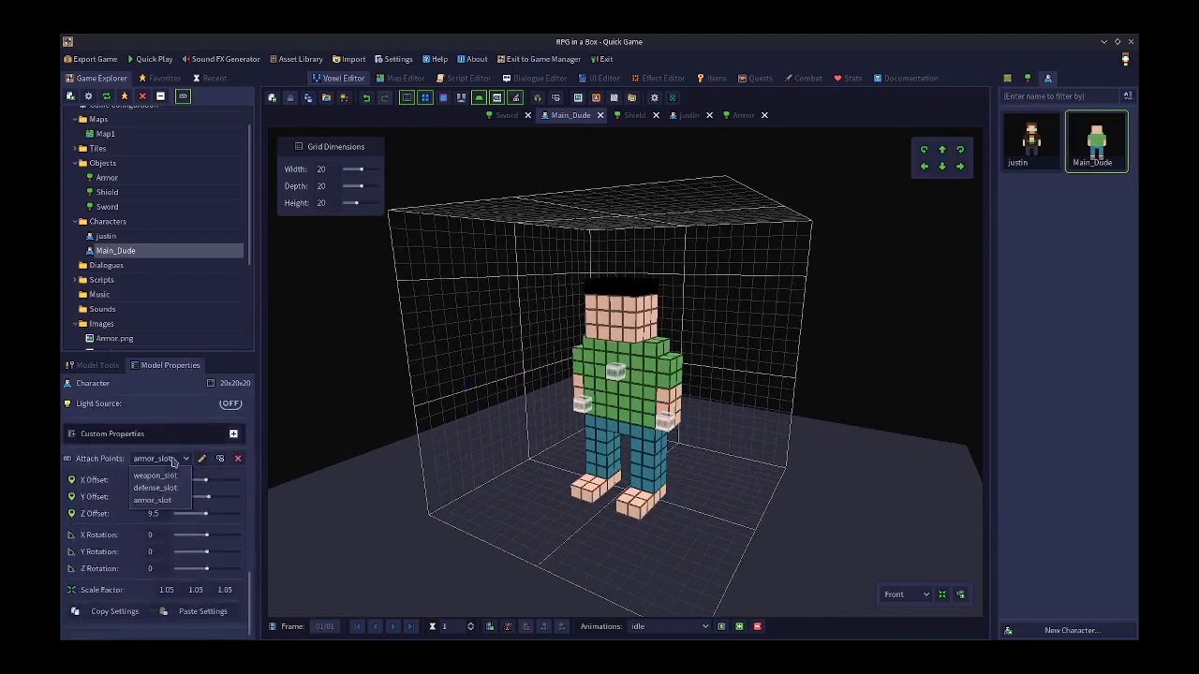
pyautogui.click(168, 476)
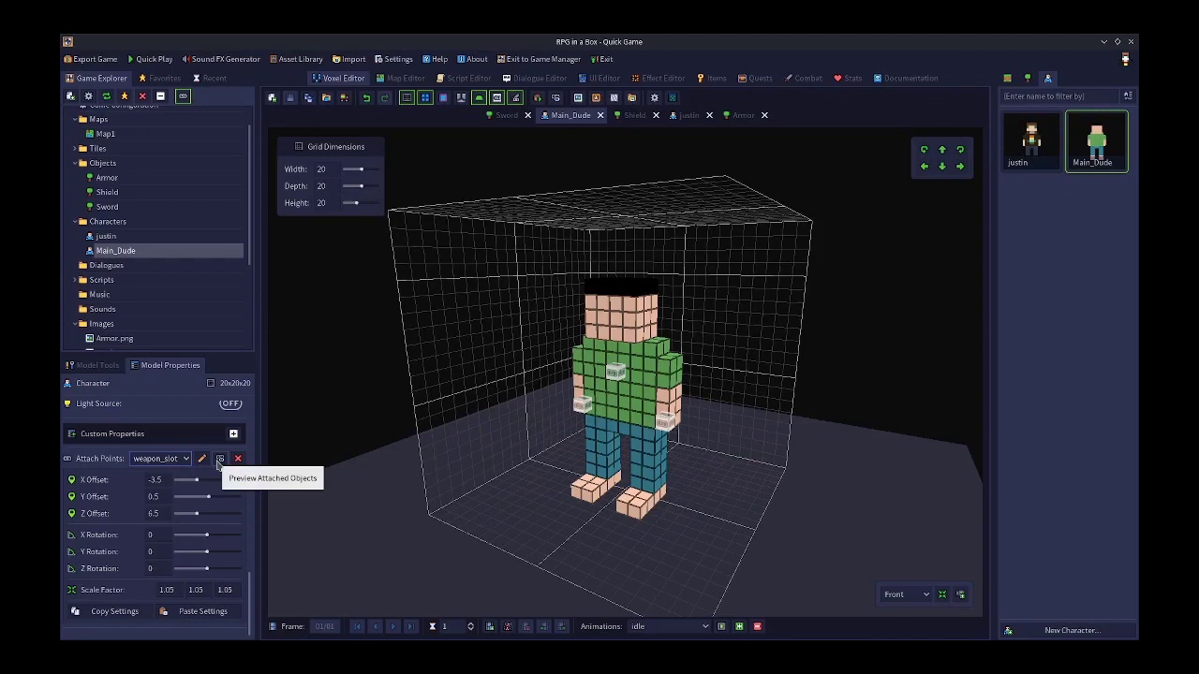
pyautogui.click(219, 459)
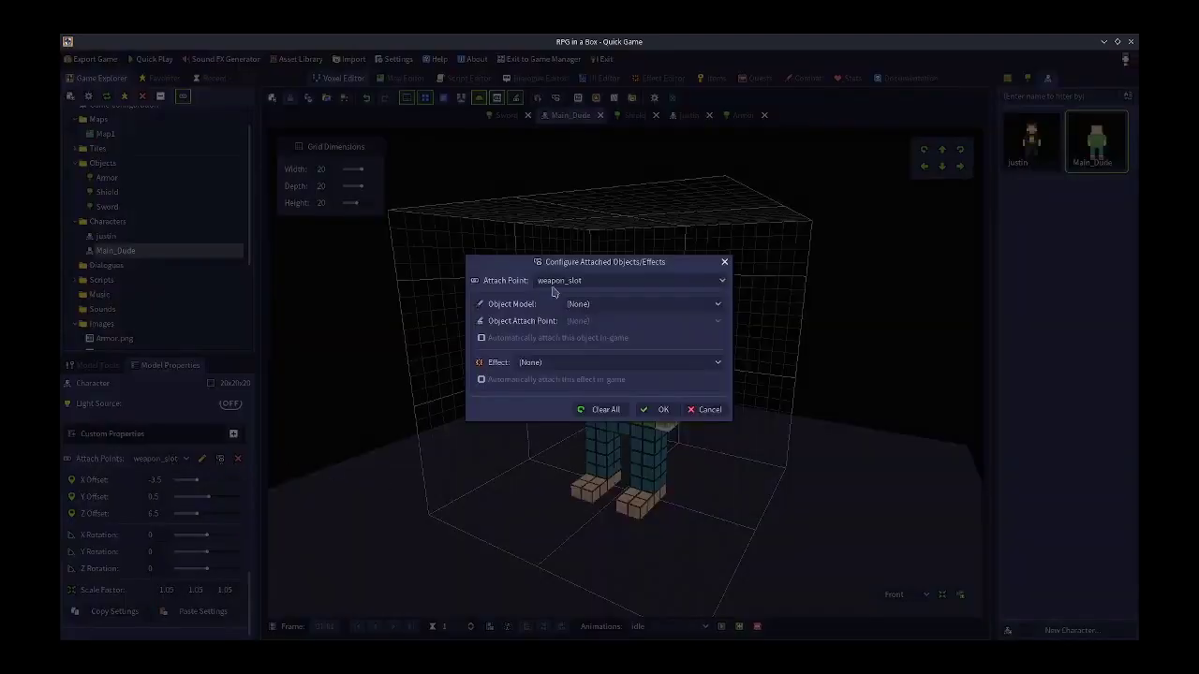
pyautogui.click(593, 307)
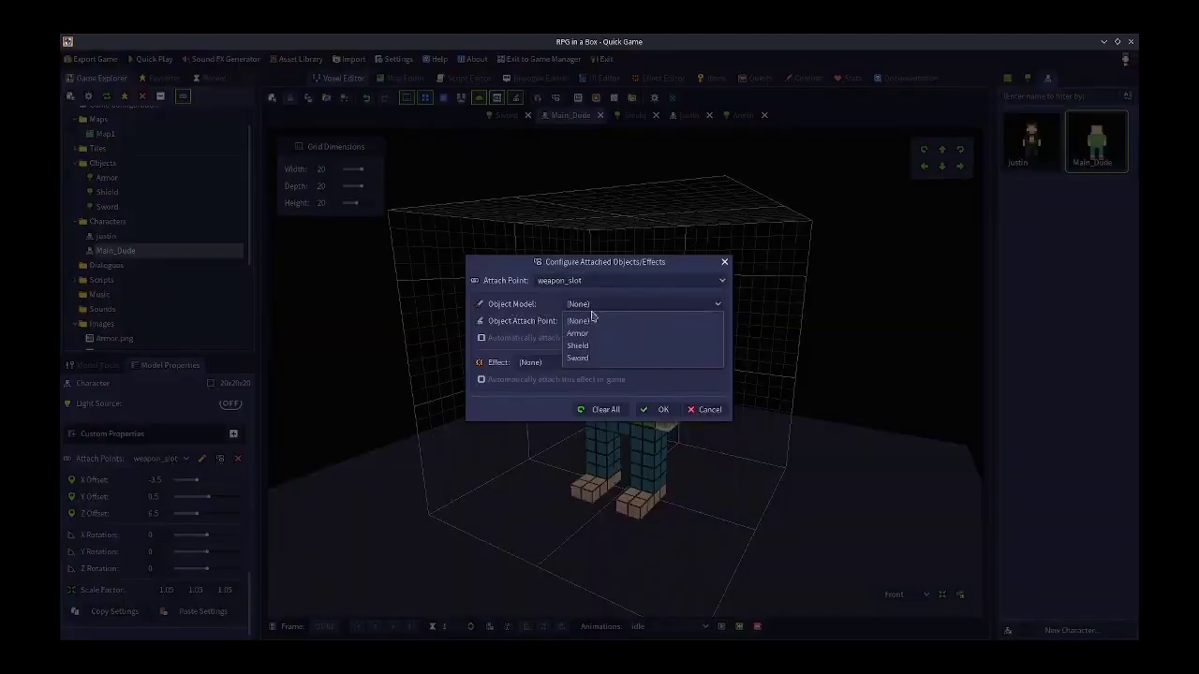
pyautogui.click(583, 357)
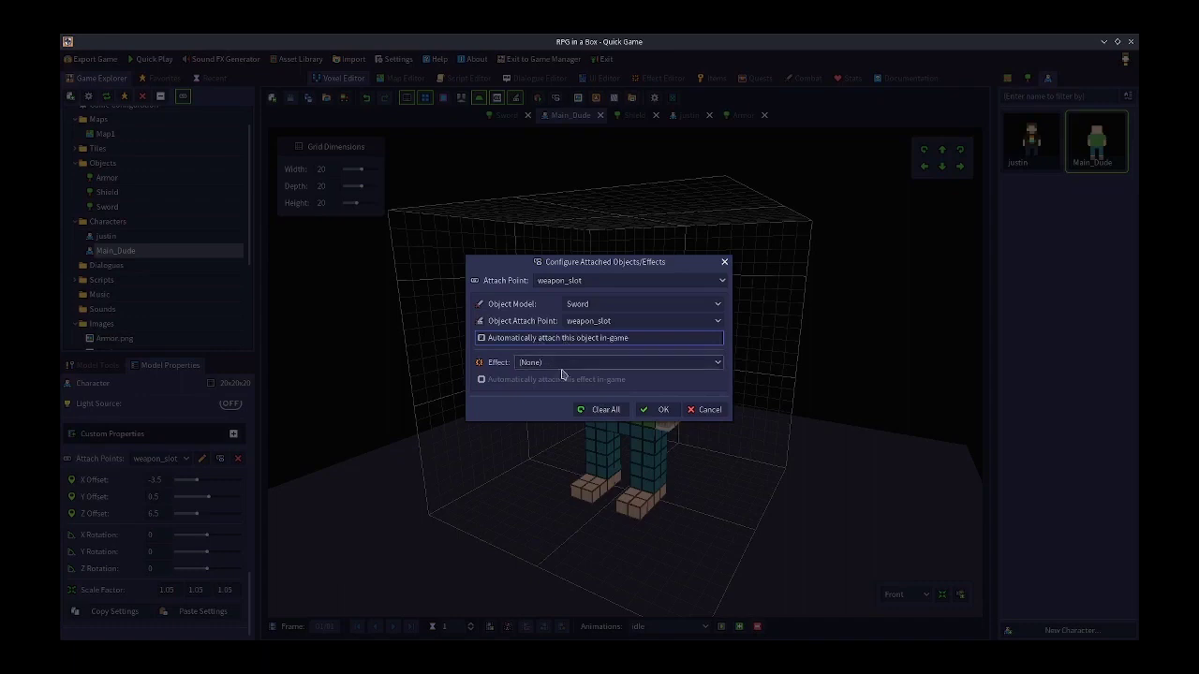
pyautogui.click(644, 412)
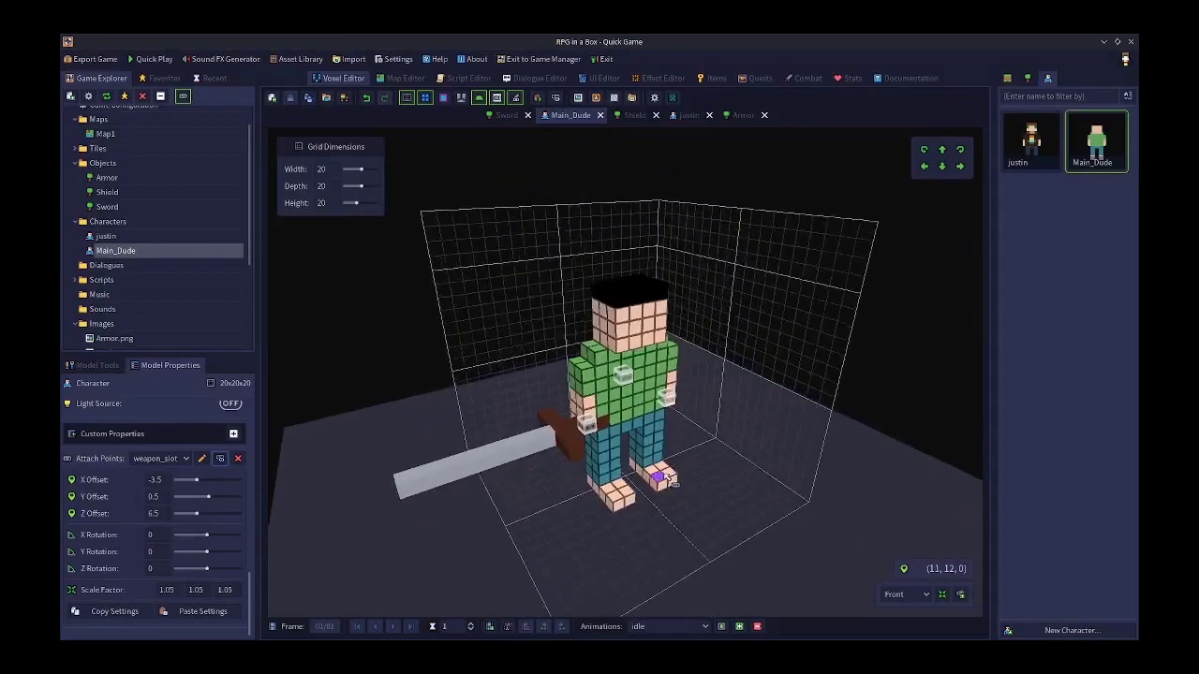
# Rotate the sword to X -89 and Z 93 and set its Z offset to 6.6
pyautogui.moveTo(531, 454); pyautogui.dragTo(656, 440, button='right')
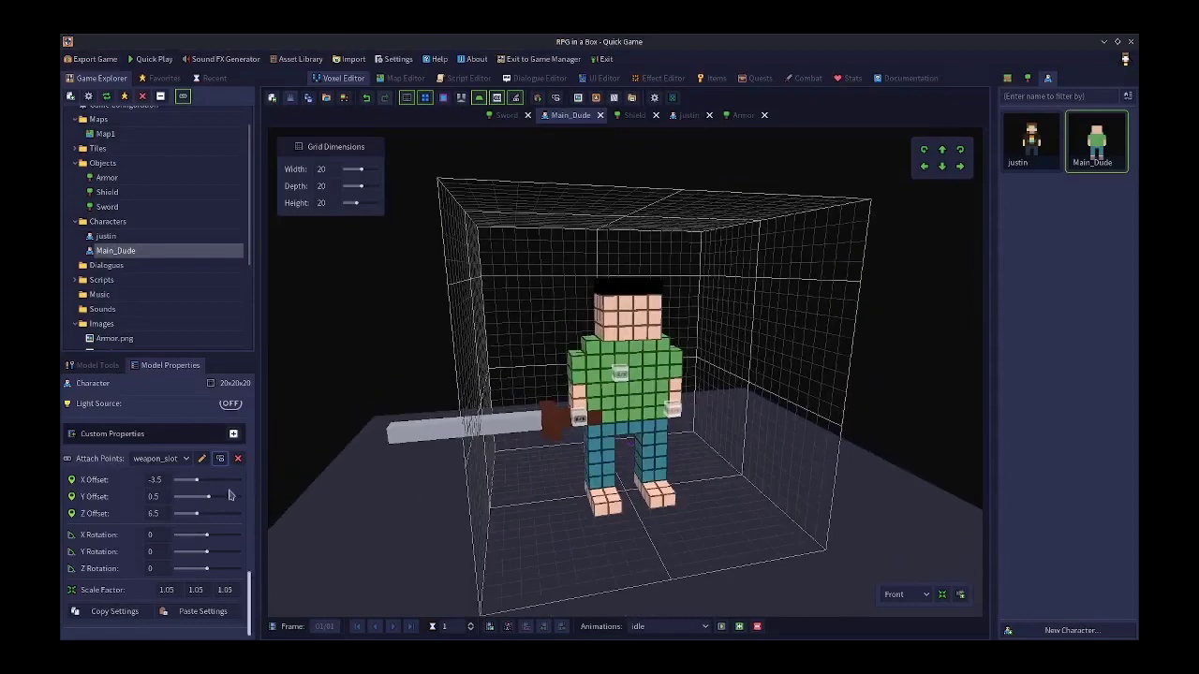
pyautogui.moveTo(207, 572); pyautogui.dragTo(222, 573)
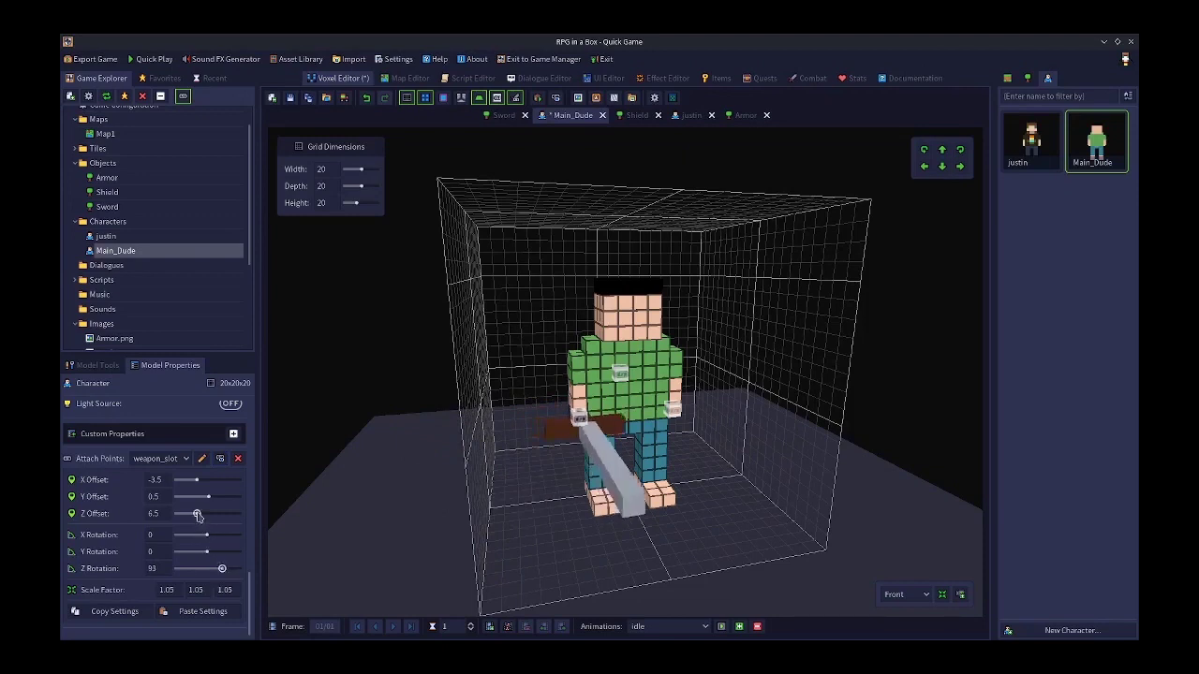
pyautogui.moveTo(197, 514)
pyautogui.mouseDown()
pyautogui.moveTo(204, 535)
pyautogui.moveTo(193, 536)
pyautogui.mouseUp()
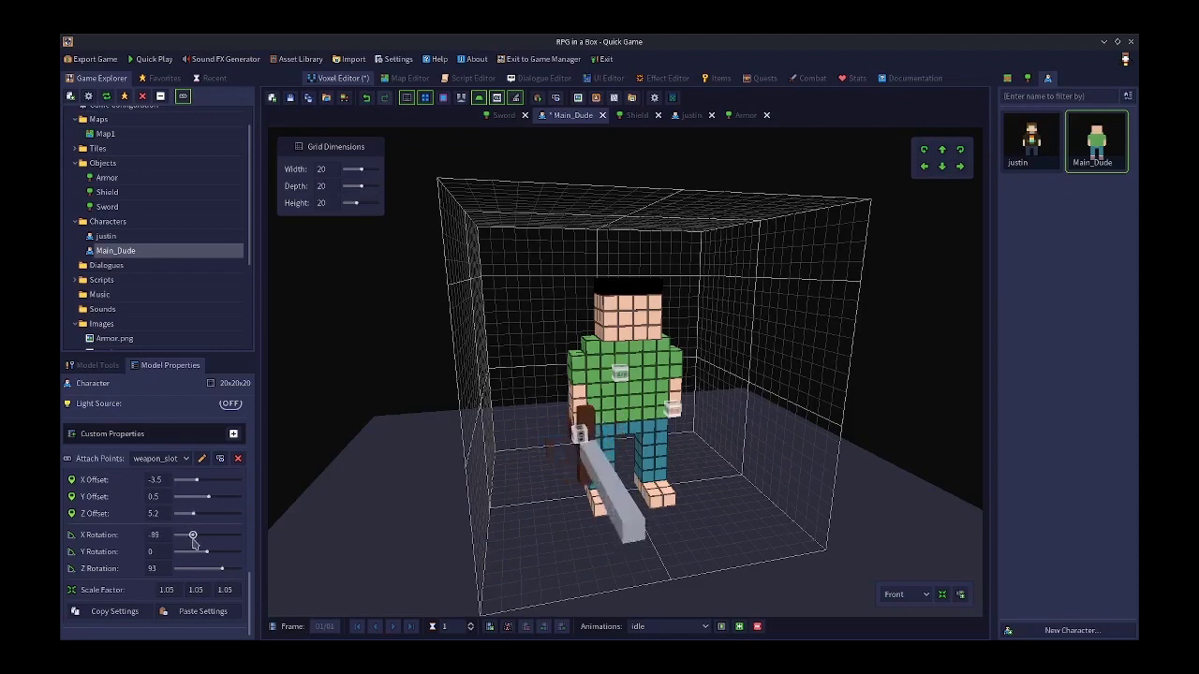
pyautogui.moveTo(332, 484); pyautogui.dragTo(436, 459, button='right')
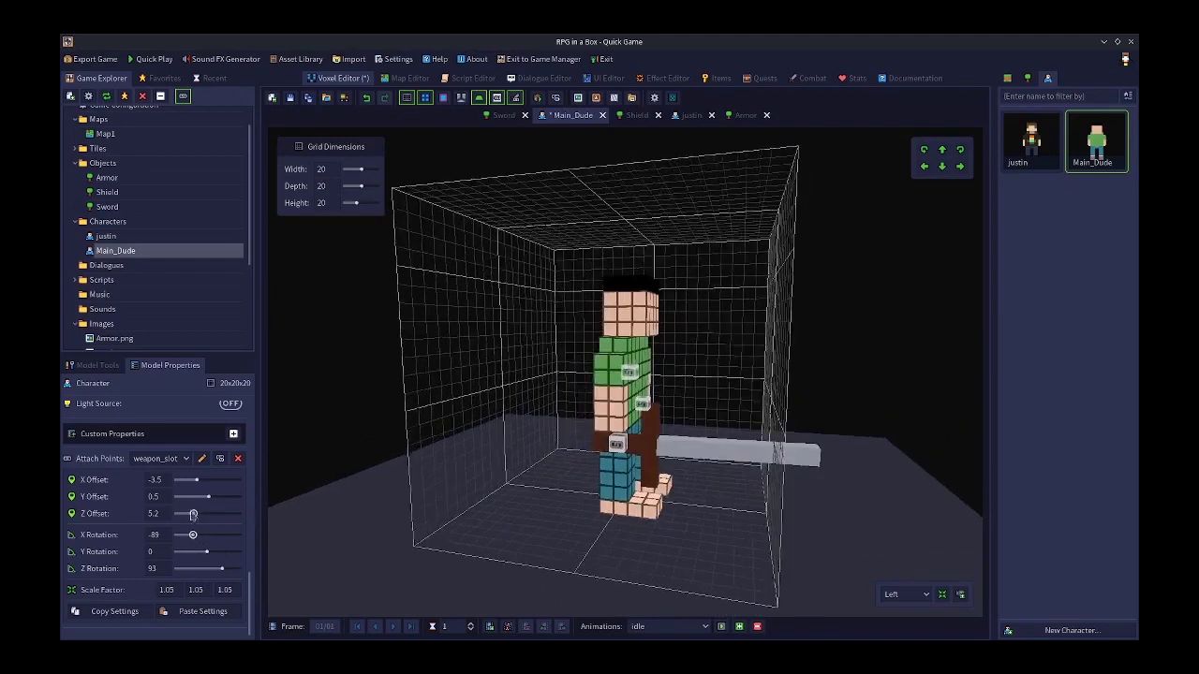
pyautogui.moveTo(194, 513); pyautogui.dragTo(198, 515)
pyautogui.moveTo(388, 490); pyautogui.dragTo(316, 494, button='right')
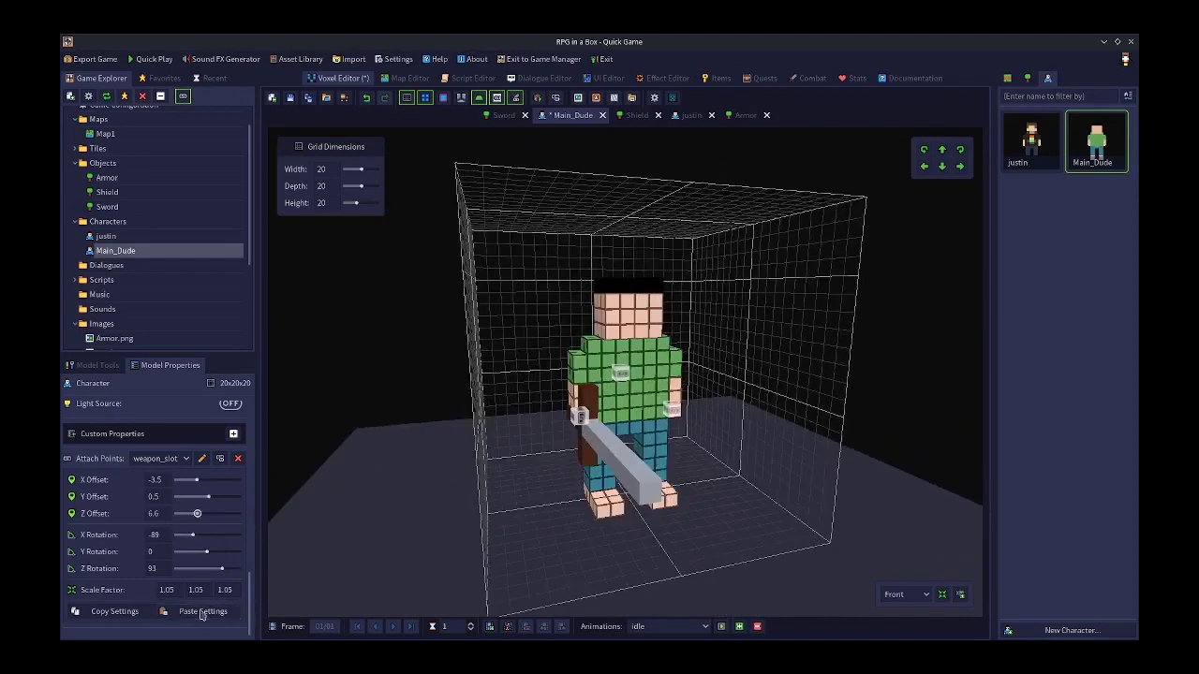
# Scale the attached sword to 0.7 on all three axes
pyautogui.doubleClick(174, 590)
pyautogui.write('0.7')
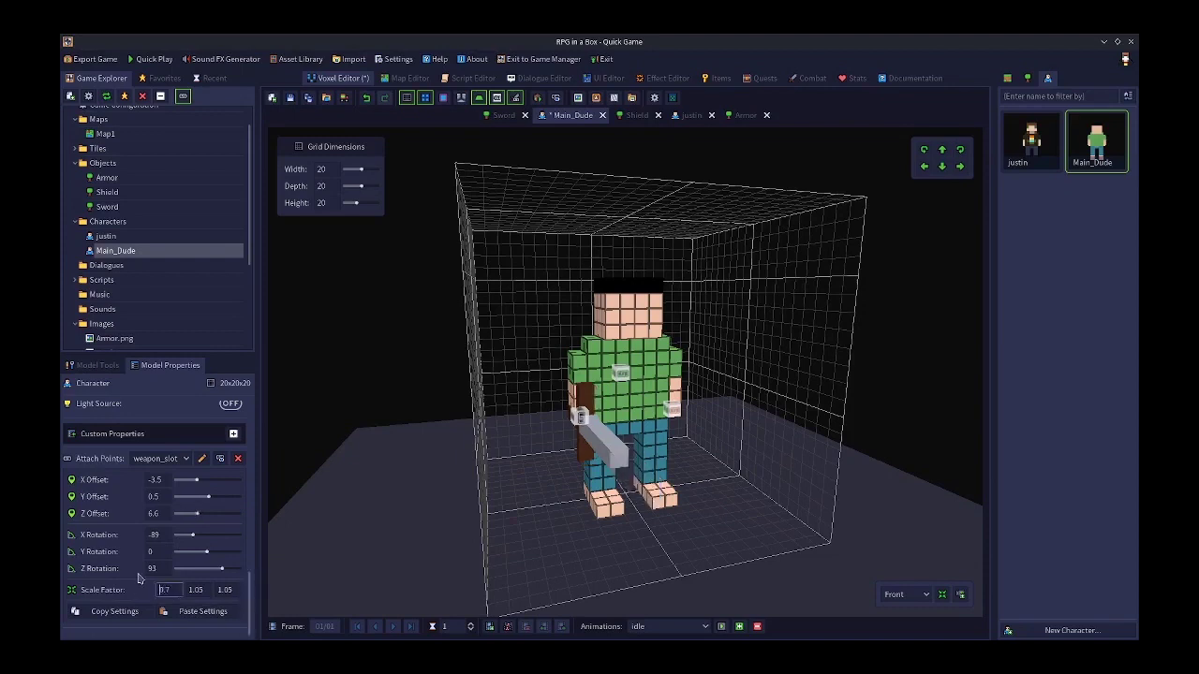
pyautogui.press('Tab')
pyautogui.write('0.7')
pyautogui.press('Tab')
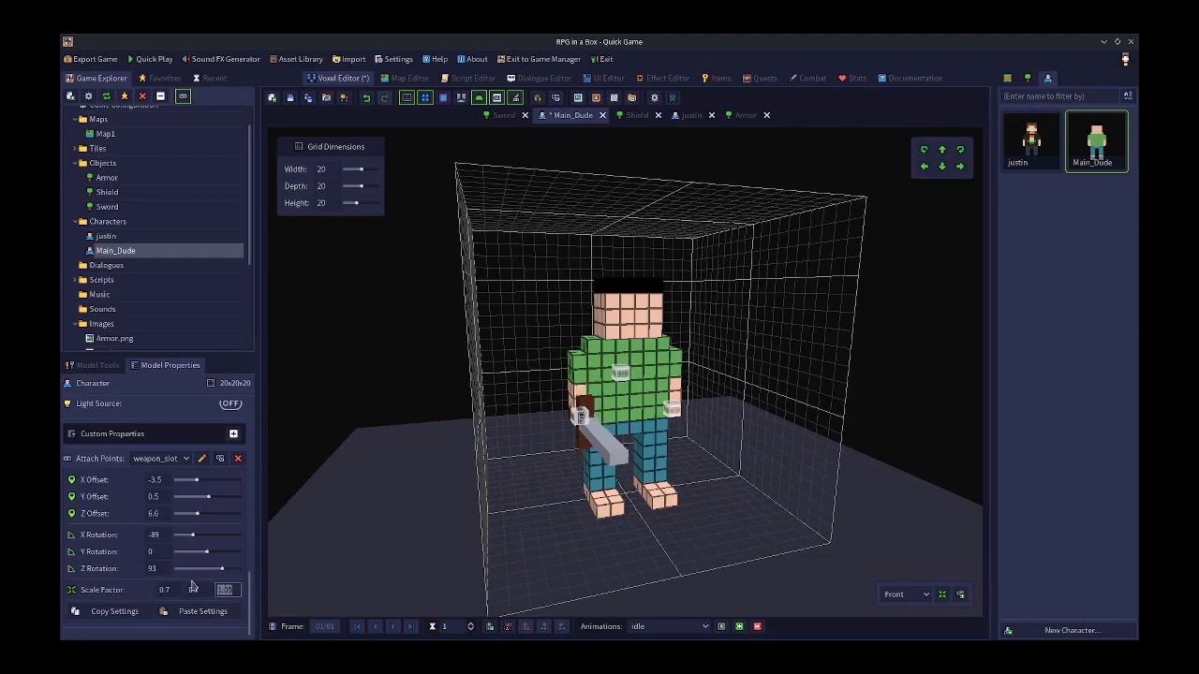
pyautogui.write('0.7')
pyautogui.moveTo(523, 428); pyautogui.dragTo(613, 478, button='right')
# Try the Shield on defense_slot, cancel, and inspect the Shield model
pyautogui.click(163, 458)
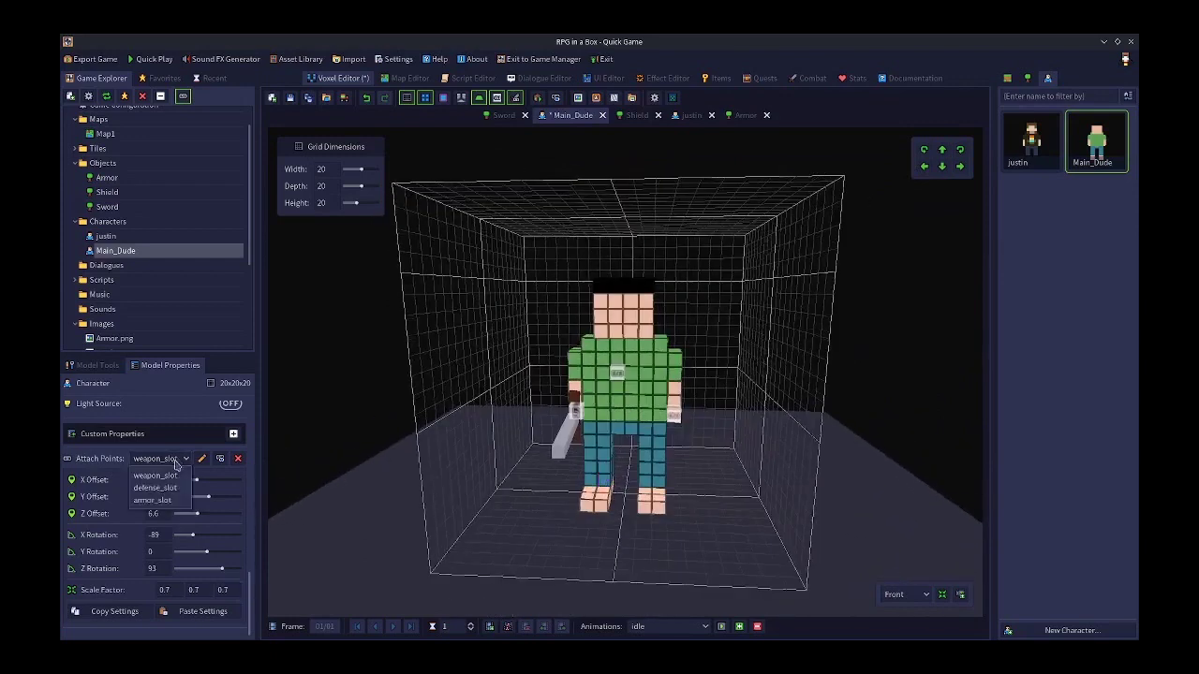
pyautogui.click(155, 487)
pyautogui.click(220, 459)
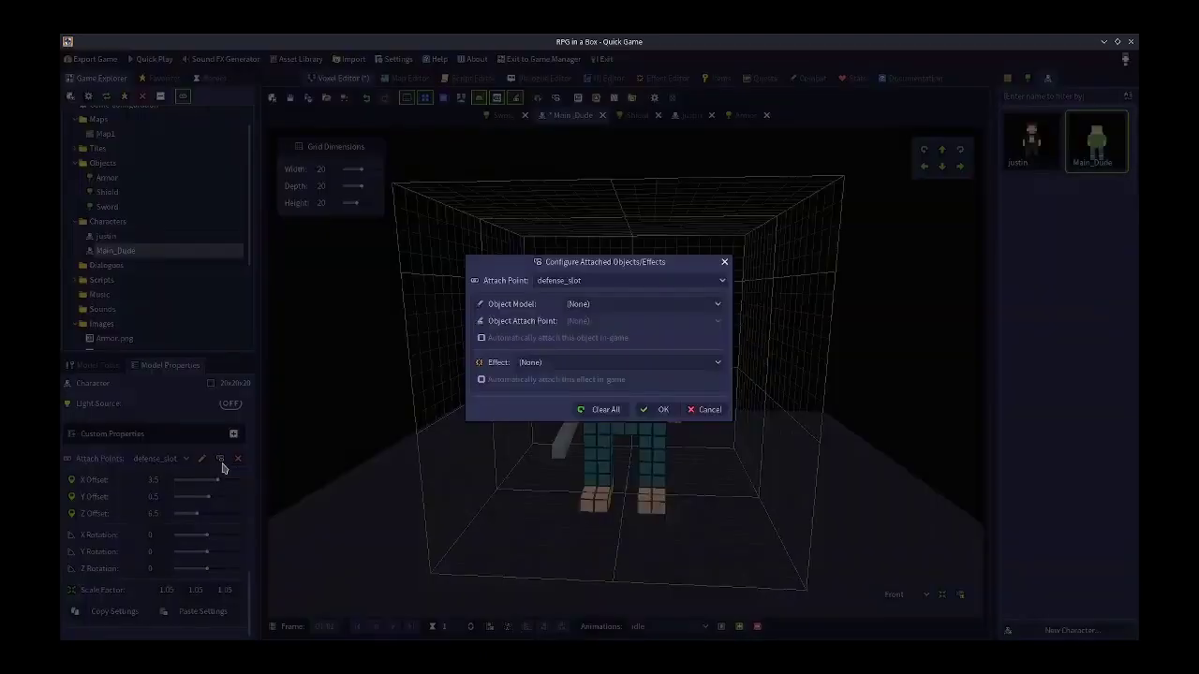
pyautogui.click(594, 304)
pyautogui.click(586, 334)
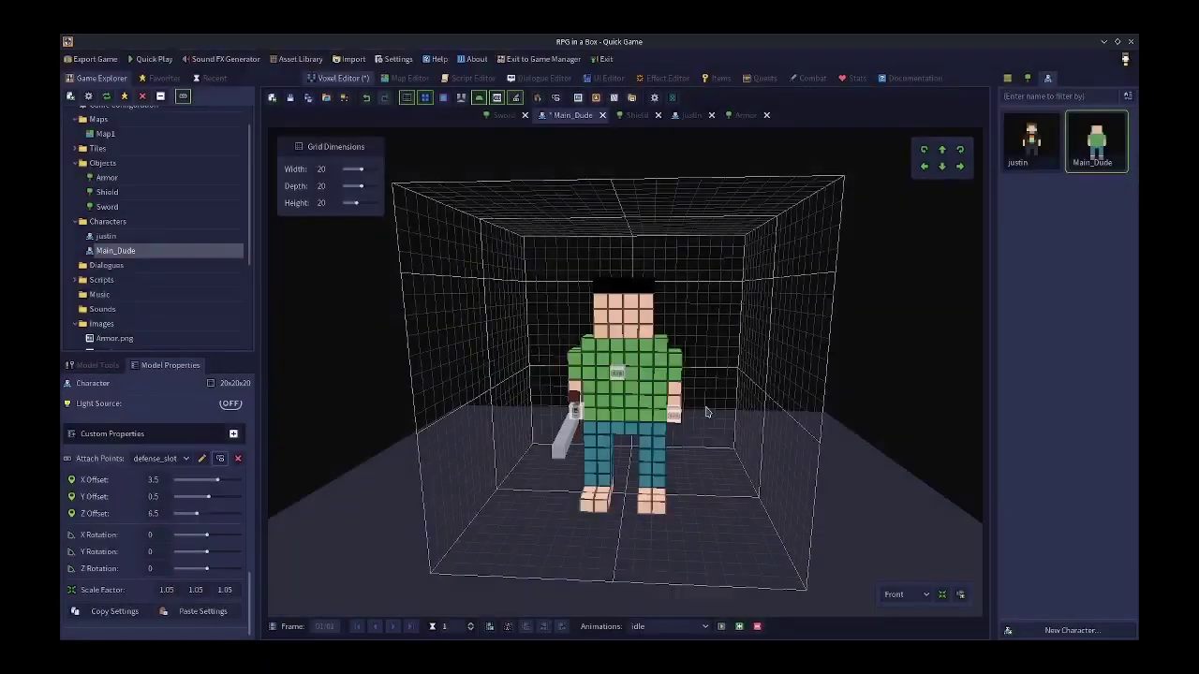
pyautogui.click(709, 410)
pyautogui.click(638, 115)
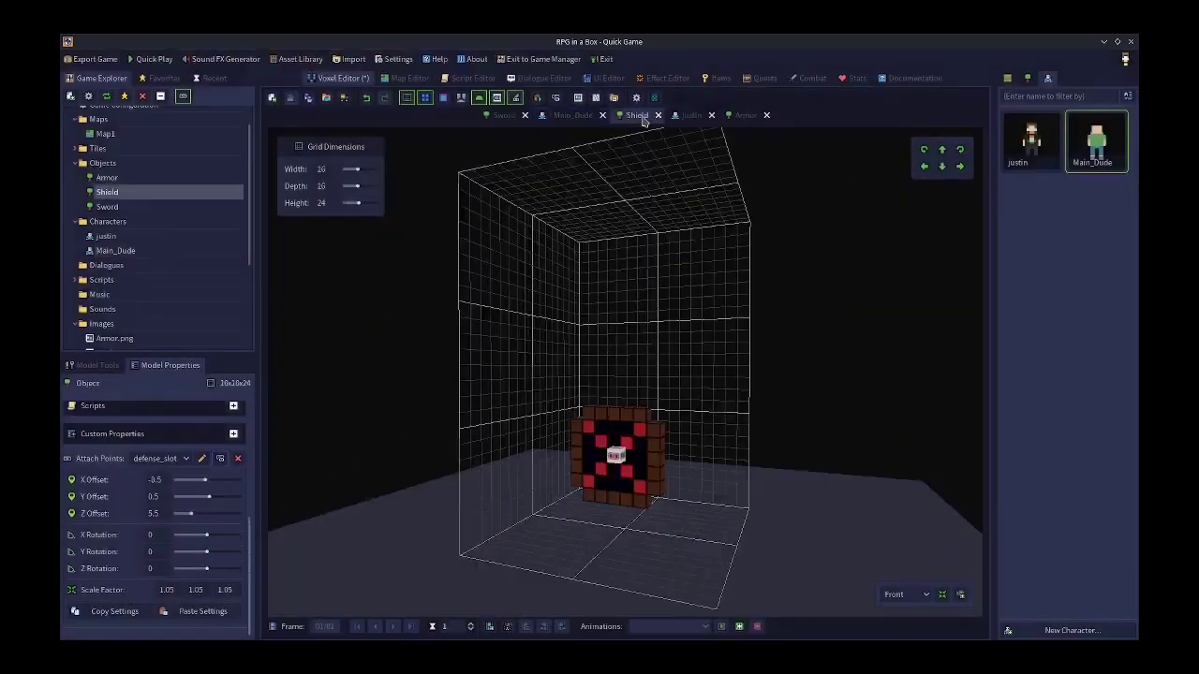
pyautogui.moveTo(644, 391); pyautogui.dragTo(690, 415, button='middle')
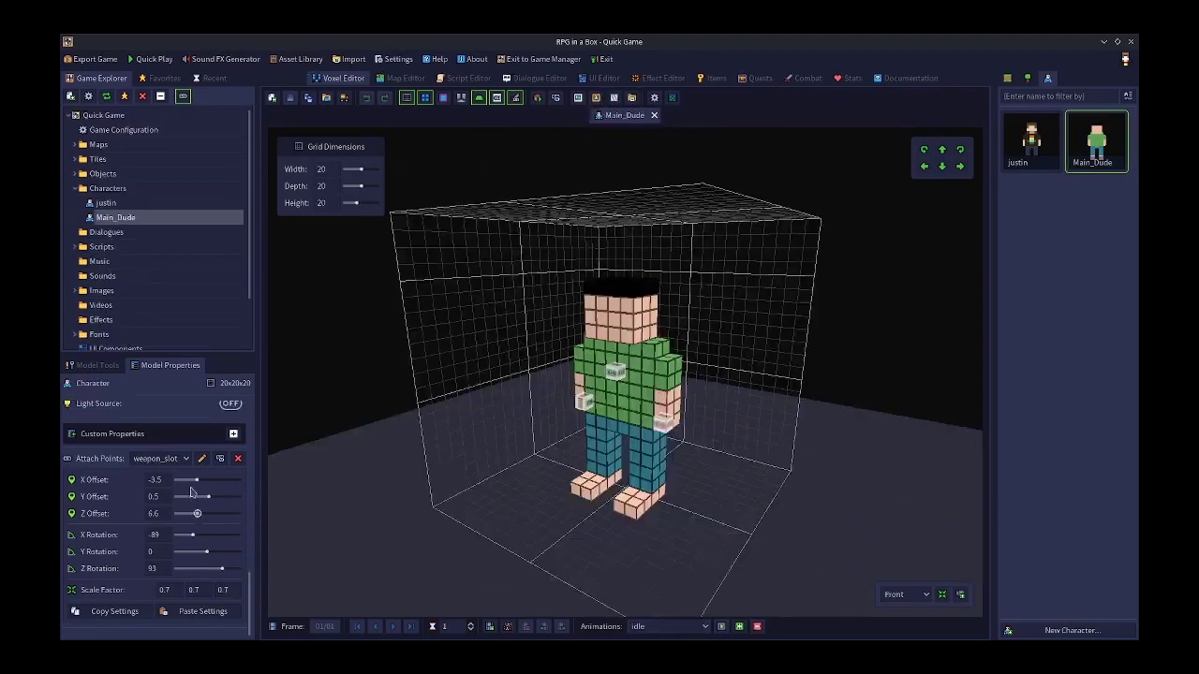
# Preview the Shield model attached to Main_Dude's defense_slot attach point
pyautogui.click(186, 458)
pyautogui.click(159, 486)
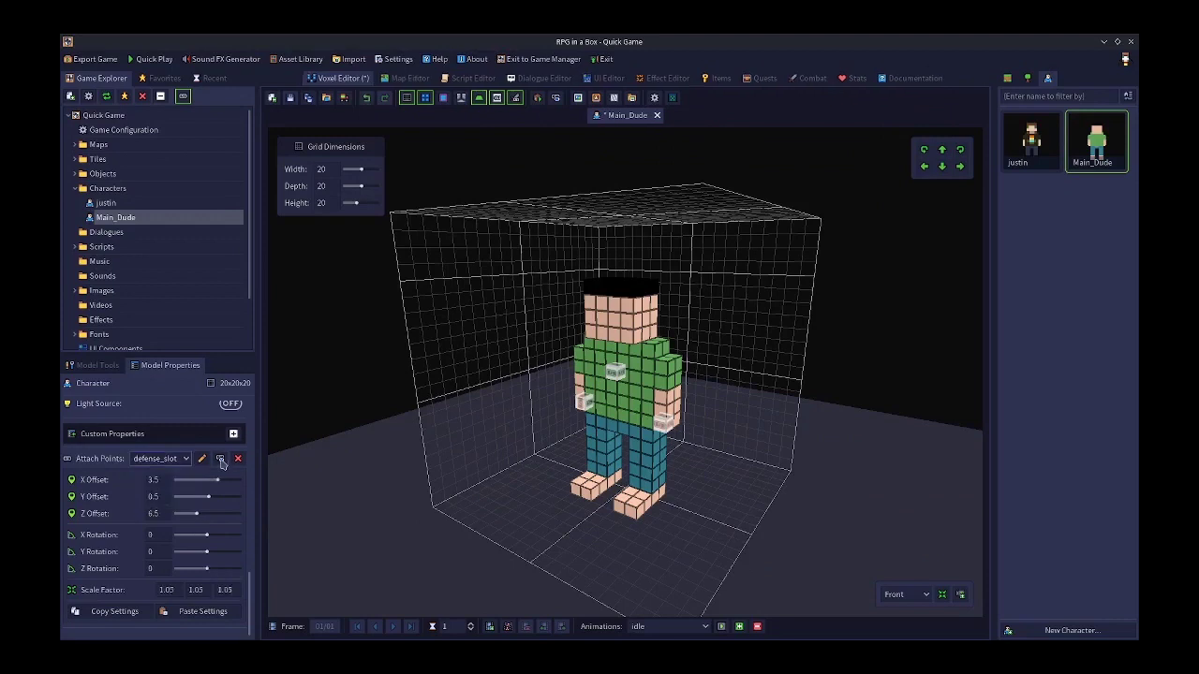
pyautogui.click(220, 458)
pyautogui.click(603, 303)
pyautogui.click(589, 347)
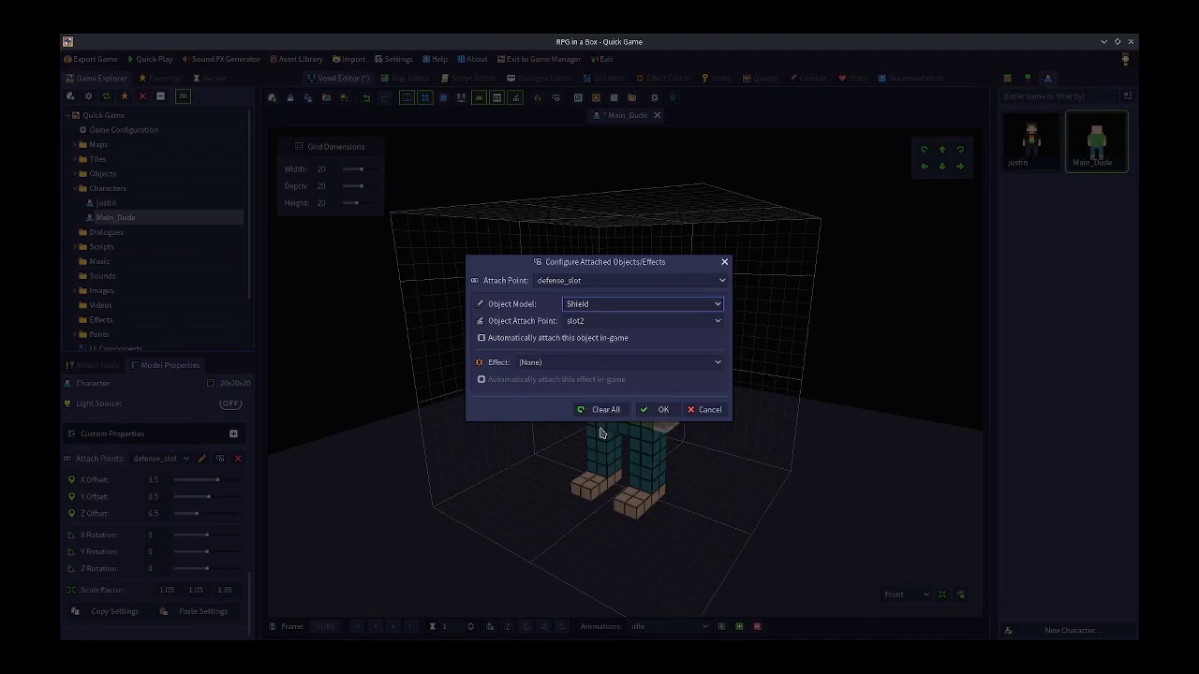
pyautogui.click(658, 409)
pyautogui.moveTo(644, 445); pyautogui.dragTo(635, 487, button='right')
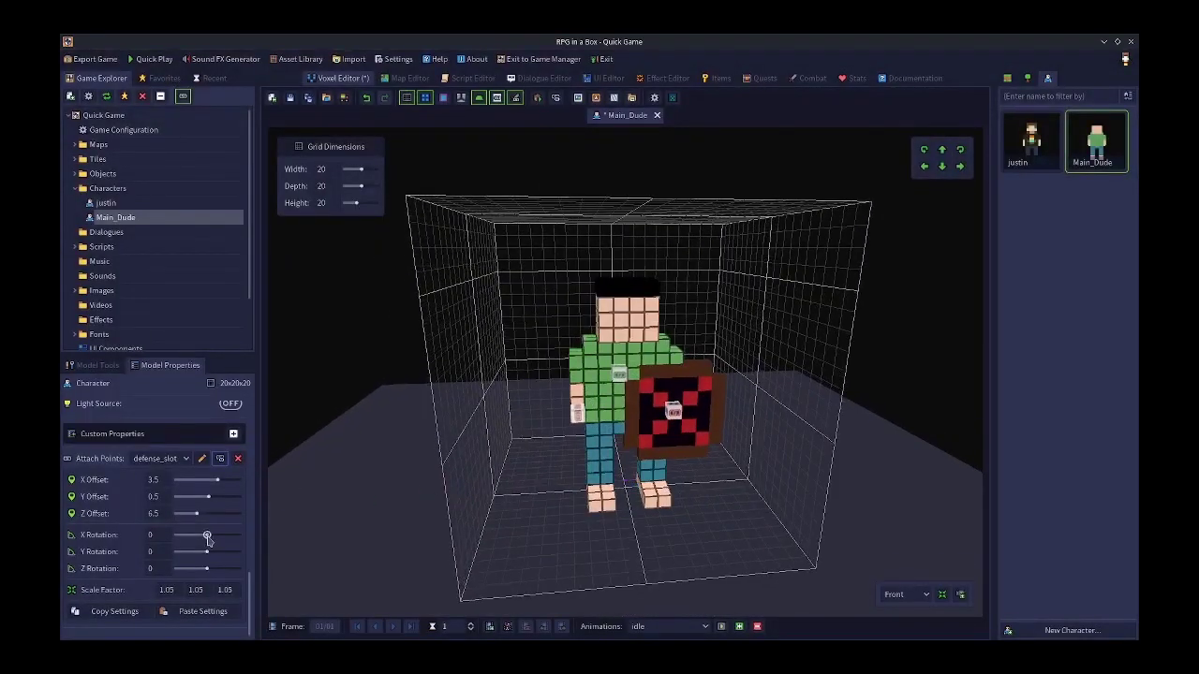
# Move the shield to offsets 3.6, 1.7, 6.4 and set one scale value to 1
pyautogui.moveTo(196, 515)
pyautogui.mouseDown()
pyautogui.moveTo(217, 483)
pyautogui.moveTo(211, 497)
pyautogui.mouseUp()
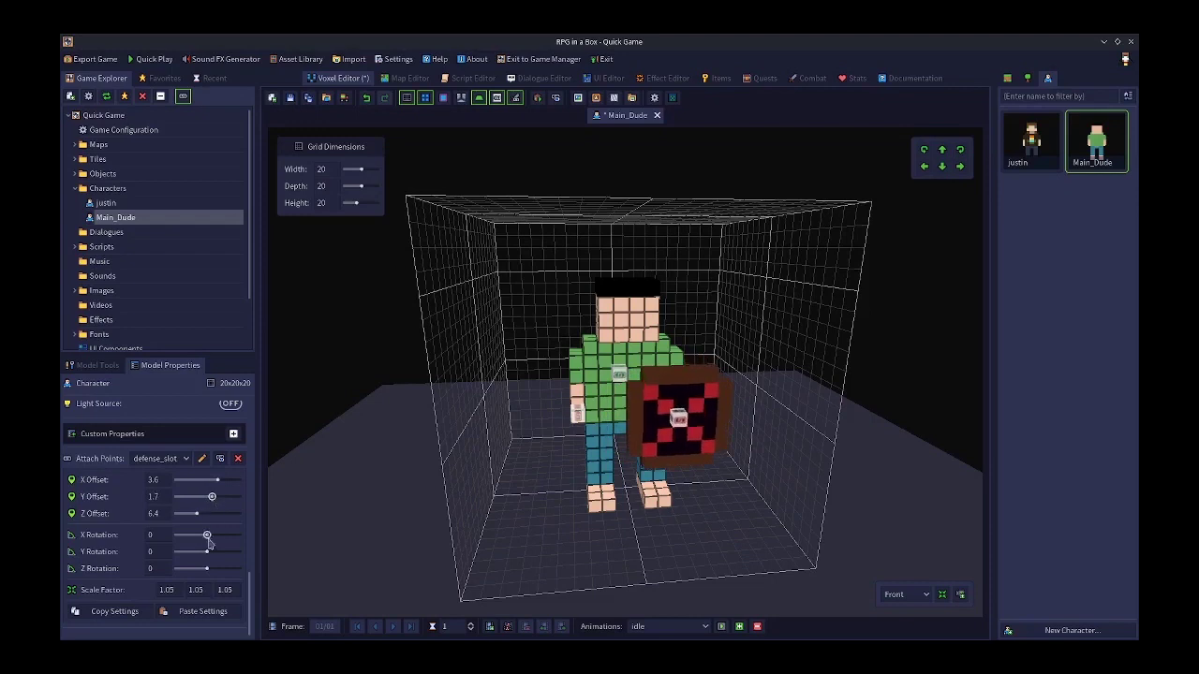
pyautogui.moveTo(180, 590); pyautogui.dragTo(118, 597)
pyautogui.moveTo(207, 586)
pyautogui.mouseDown()
pyautogui.moveTo(164, 590)
pyautogui.moveTo(199, 594)
pyautogui.mouseUp()
pyautogui.write('1')
pyautogui.press('Return')
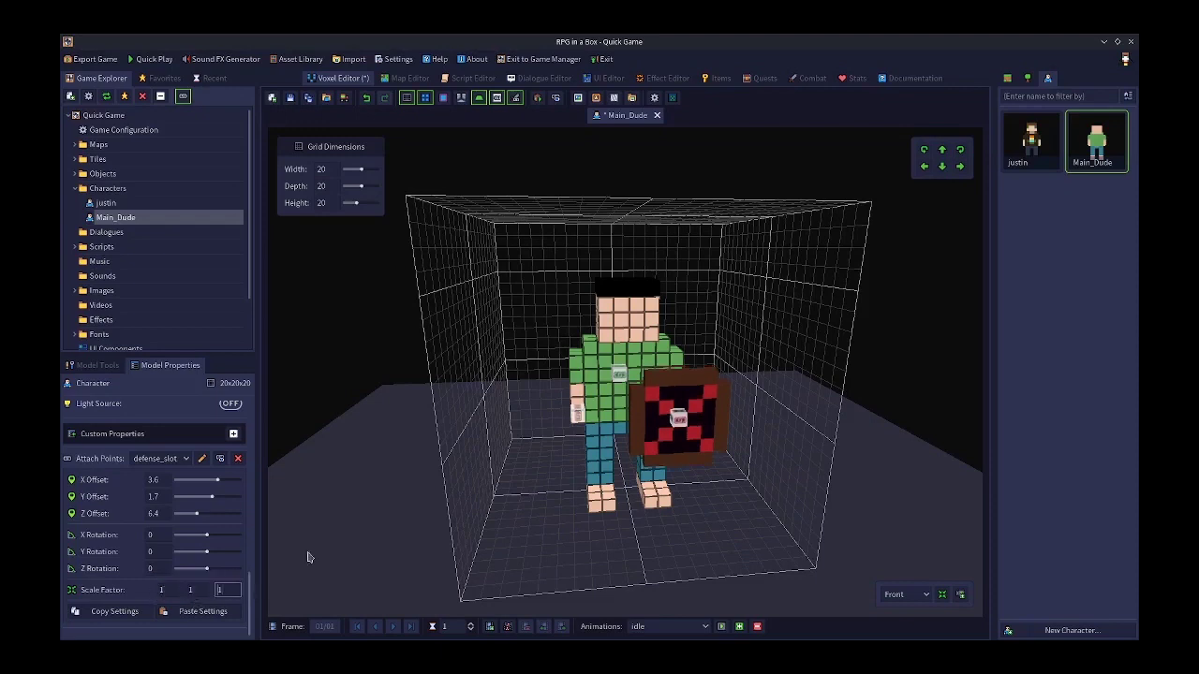
pyautogui.moveTo(634, 509)
pyautogui.mouseDown(button='middle')
pyautogui.moveTo(441, 521)
pyautogui.moveTo(618, 511)
pyautogui.mouseUp(button='middle')
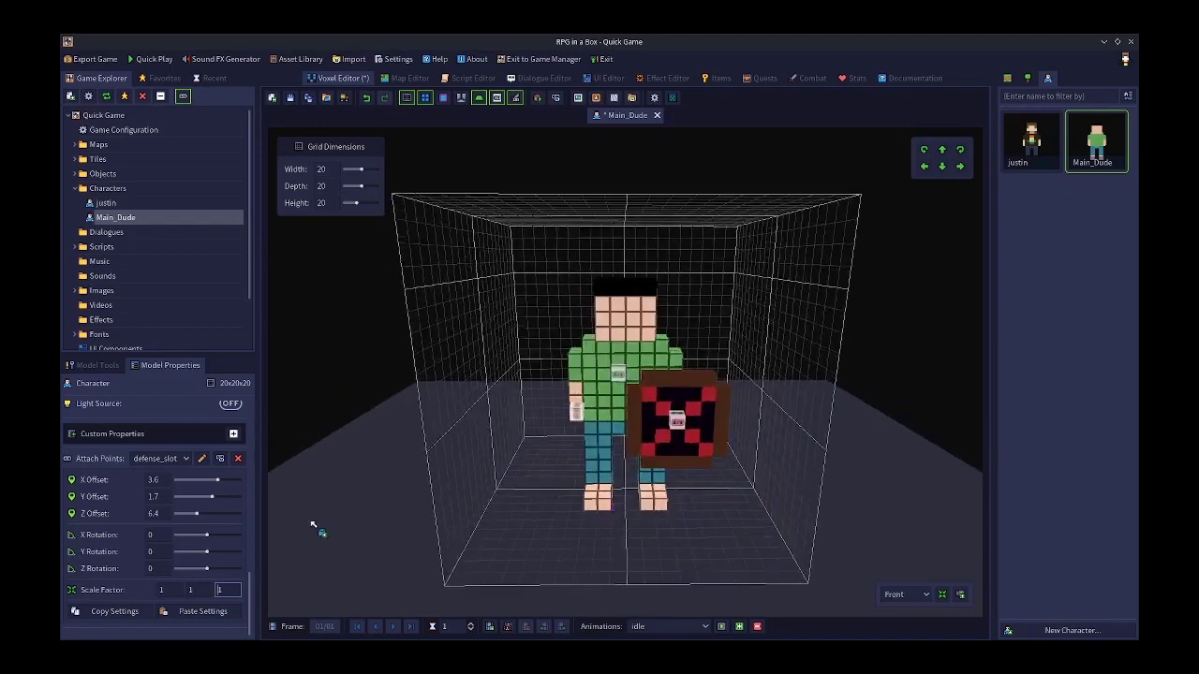
# Set the shield's scale factor to 0.7 on X, Y and Z
pyautogui.click(161, 590)
pyautogui.write('.7')
pyautogui.press('Return')
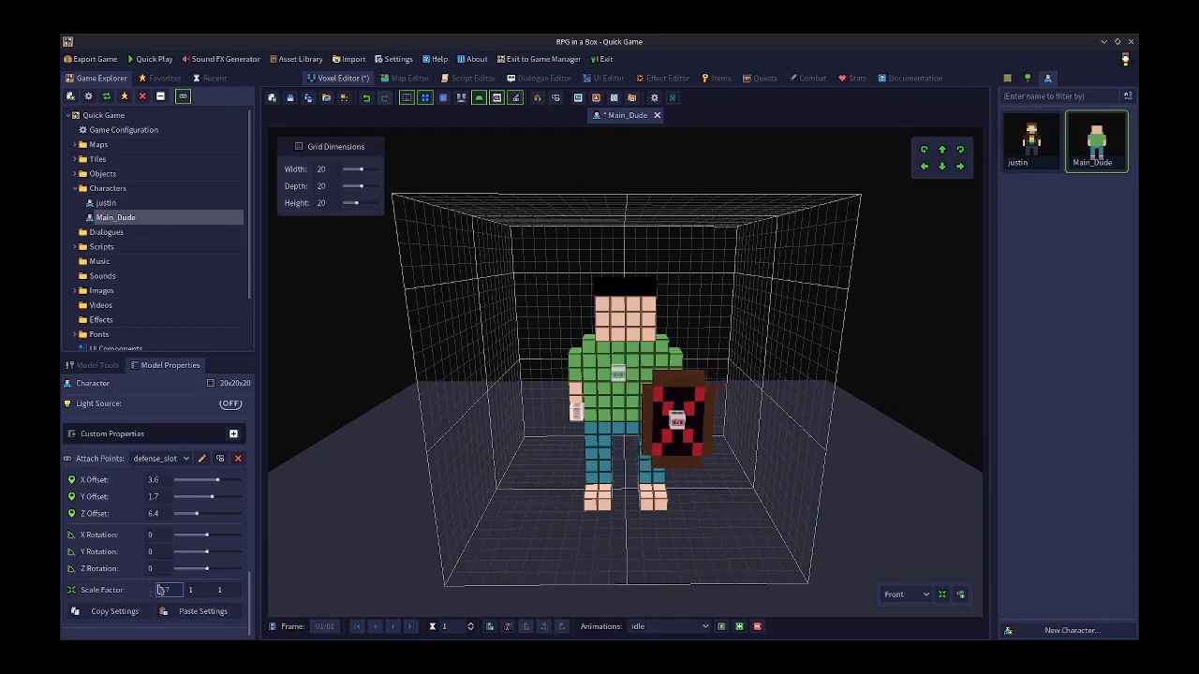
pyautogui.click(203, 590)
pyautogui.write('0.7')
pyautogui.click(219, 591)
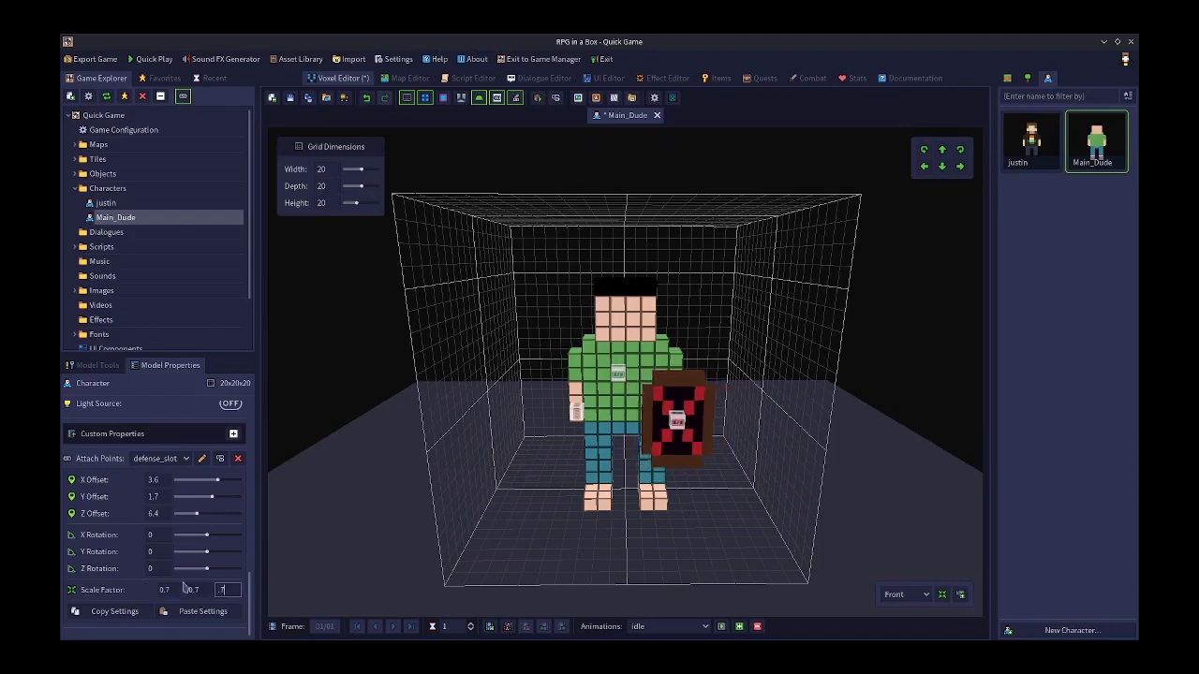
pyautogui.write('0.7')
pyautogui.press('Return')
pyautogui.moveTo(656, 527); pyautogui.dragTo(549, 511, button='right')
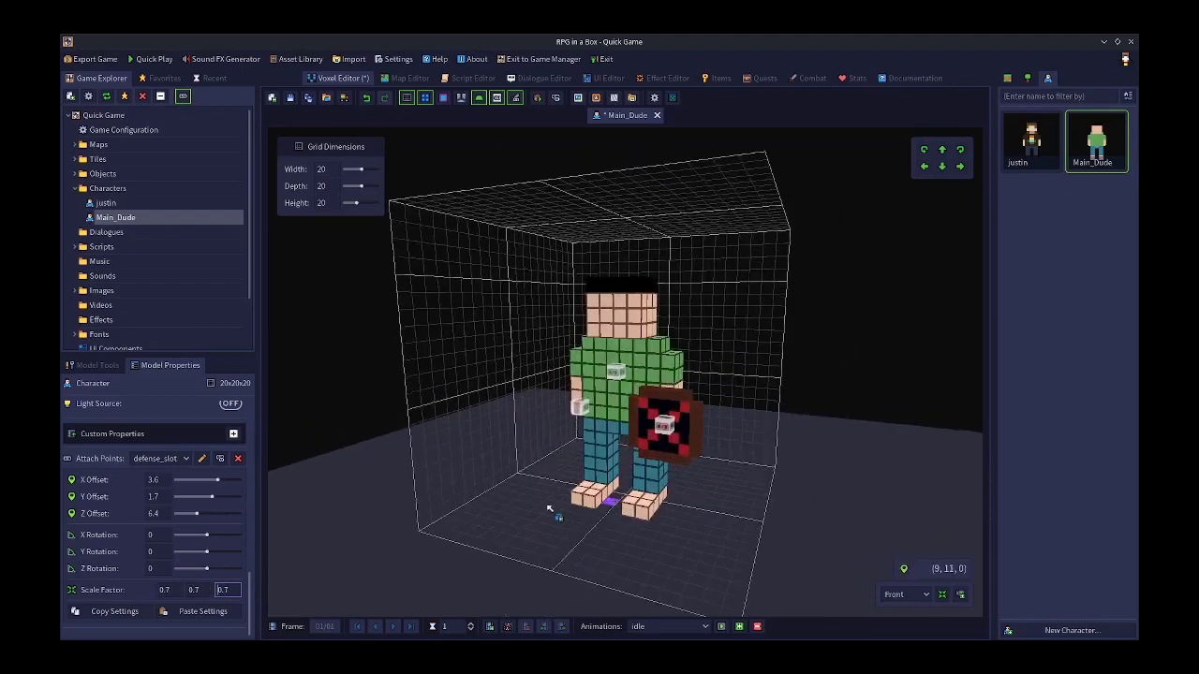
pyautogui.click(169, 458)
# Reattach the Sword model to Main_Dude's weapon_slot
pyautogui.click(156, 475)
pyautogui.click(220, 457)
pyautogui.click(586, 305)
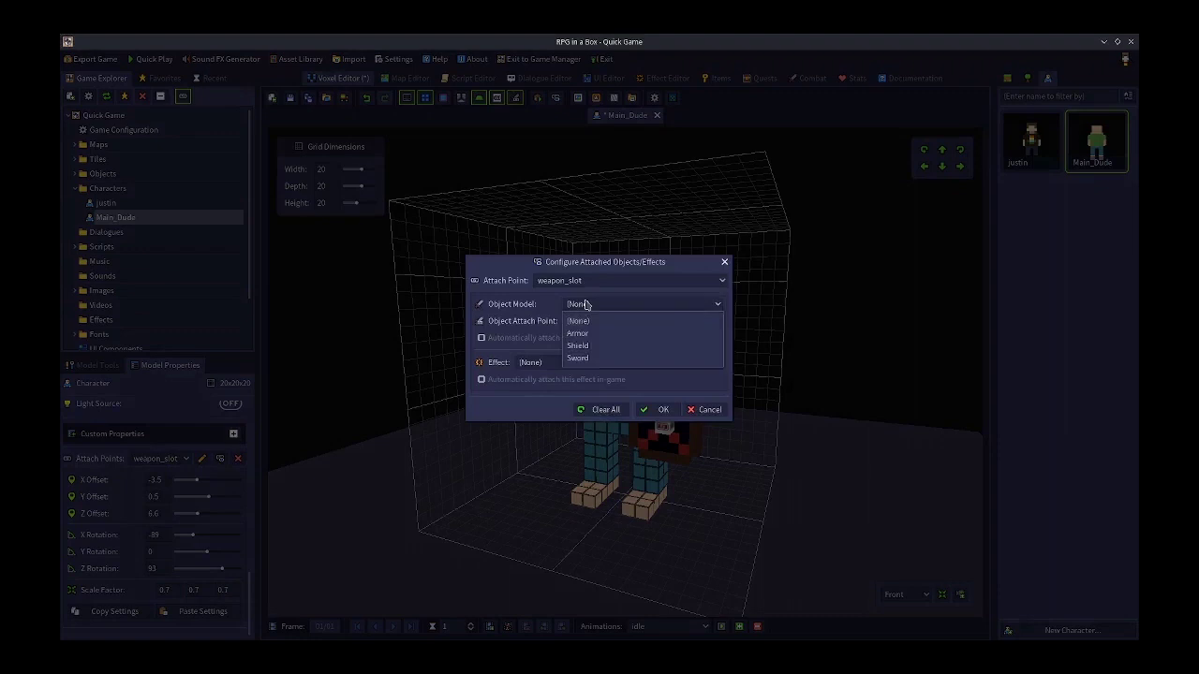
pyautogui.click(590, 360)
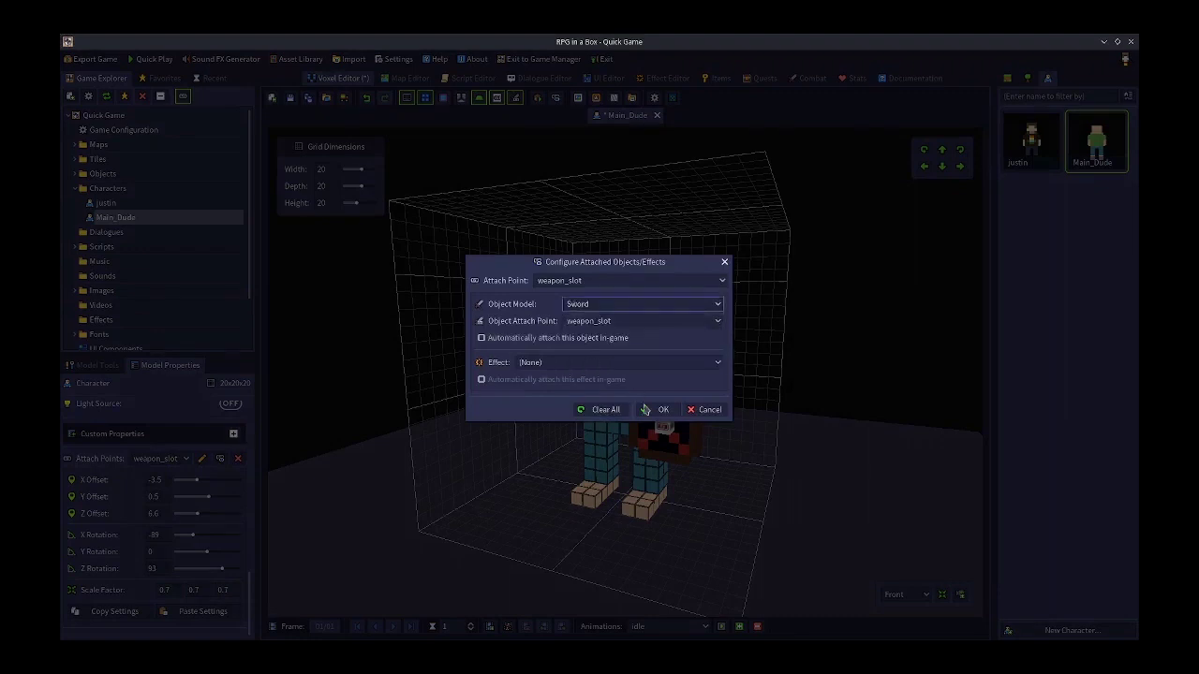
pyautogui.click(647, 410)
pyautogui.moveTo(514, 497)
pyautogui.mouseDown(button='middle')
pyautogui.moveTo(683, 497)
pyautogui.moveTo(509, 500)
pyautogui.mouseUp(button='middle')
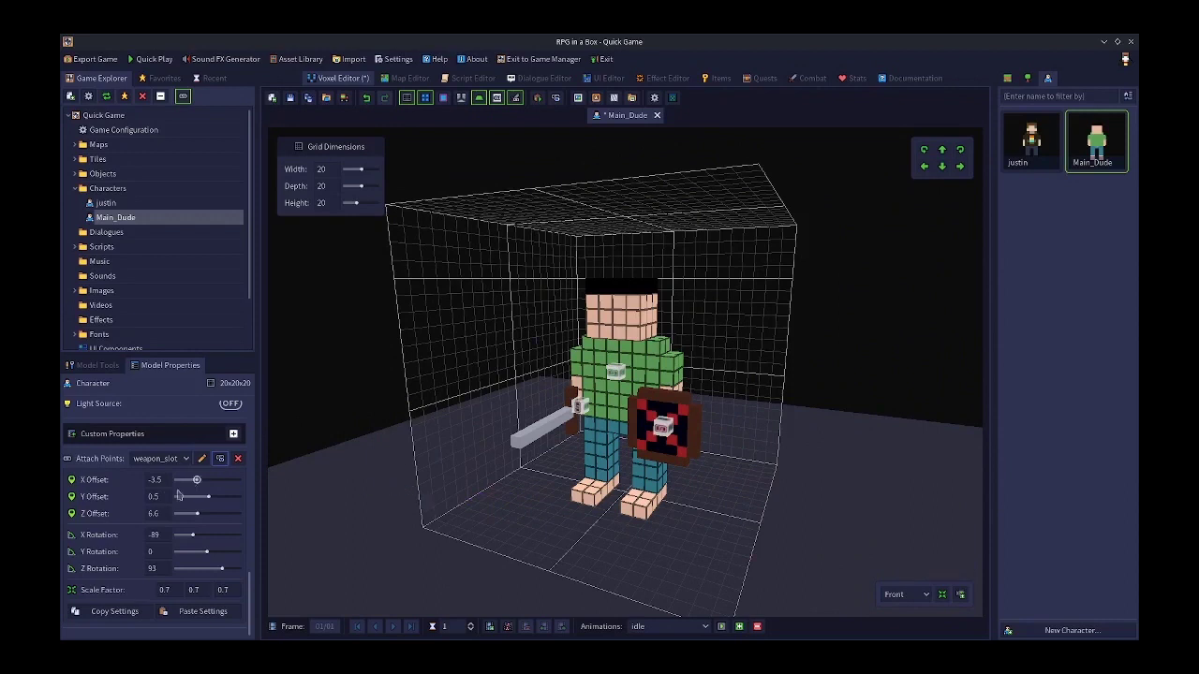
# Select armor_slot and attach the Armor object model to it
pyautogui.click(186, 459)
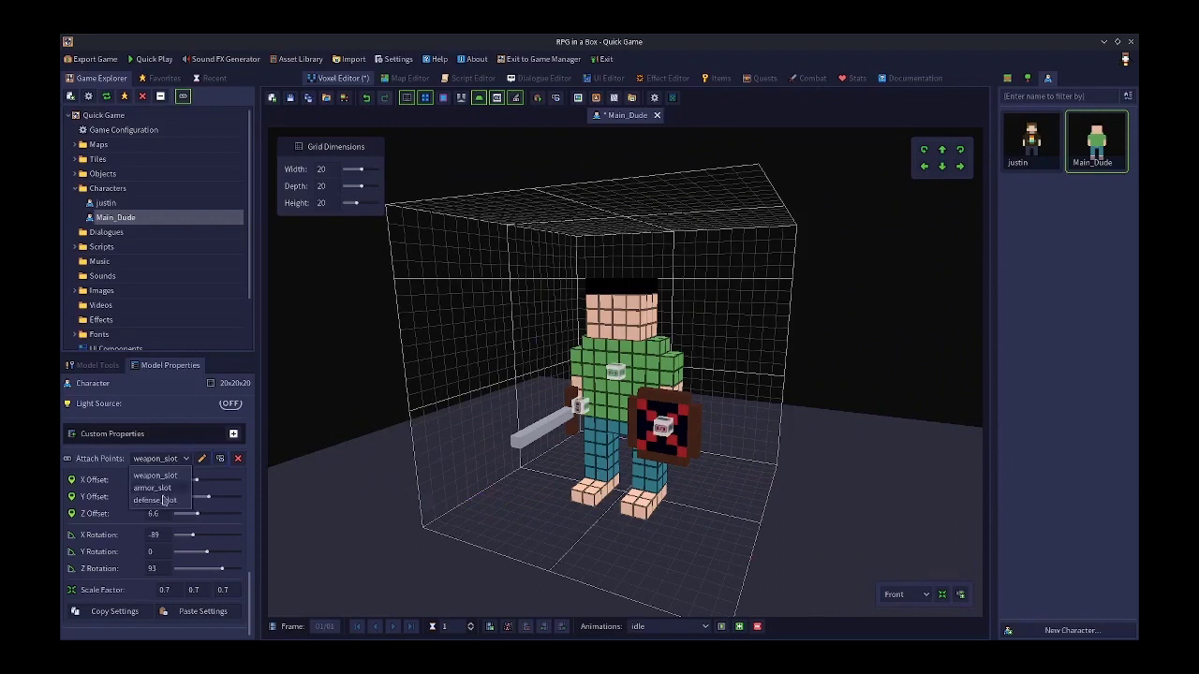
pyautogui.click(166, 479)
pyautogui.click(221, 458)
pyautogui.click(594, 305)
pyautogui.click(592, 326)
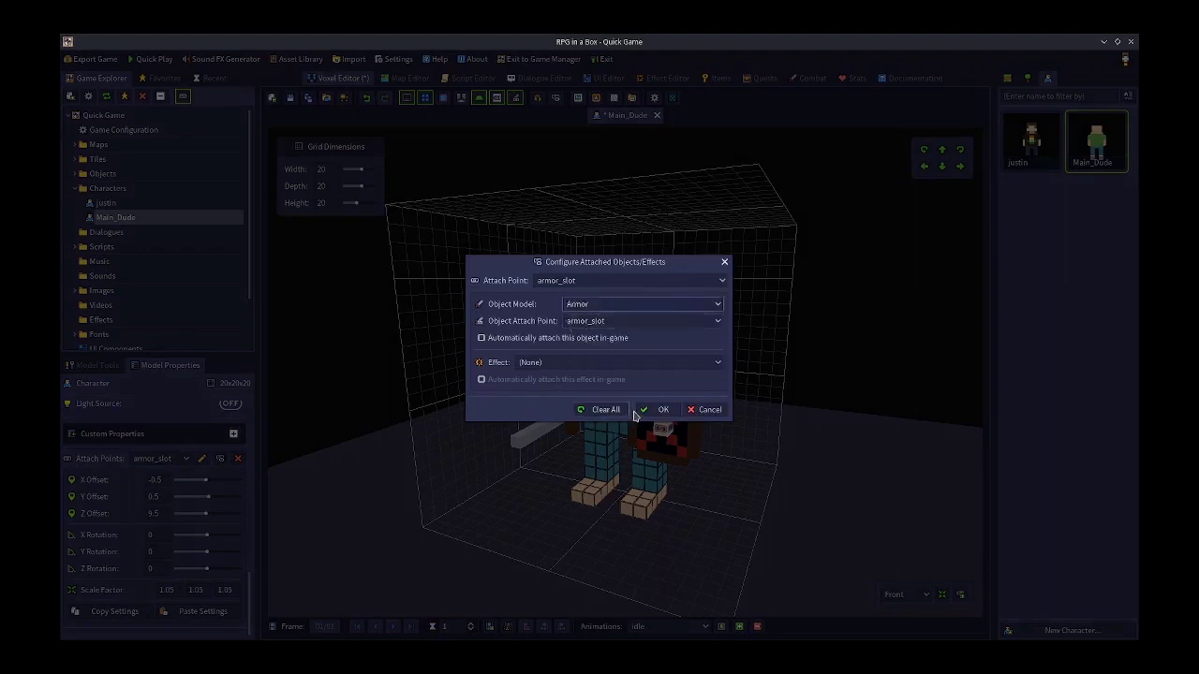
pyautogui.click(658, 409)
# Set the armor_slot Scale Factor fields to 1
pyautogui.scroll(2, 683, 465)
pyautogui.scroll(-2, 684, 465)
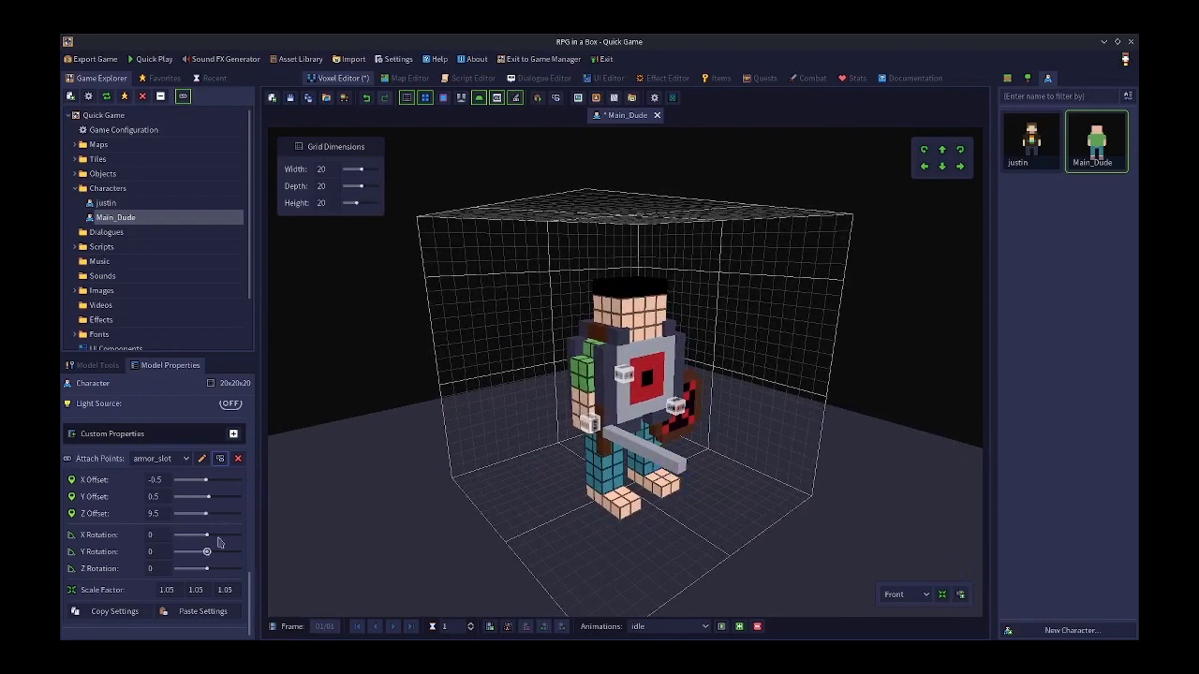
pyautogui.click(174, 590)
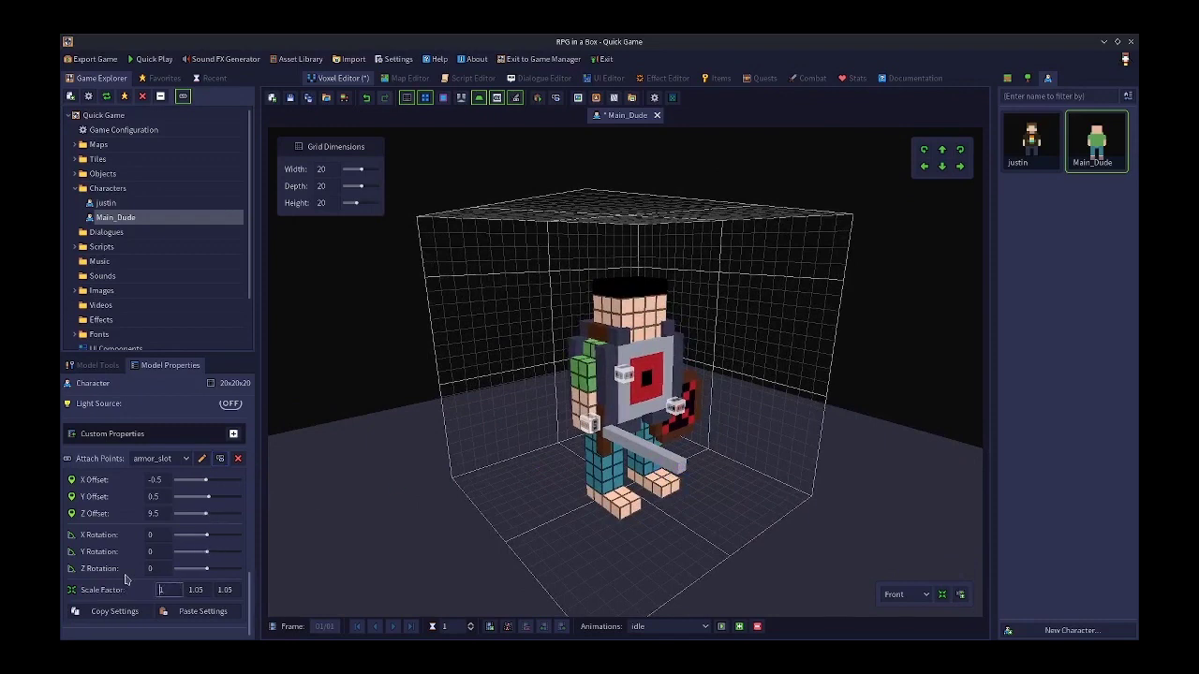
pyautogui.press('Tab')
pyautogui.write('1')
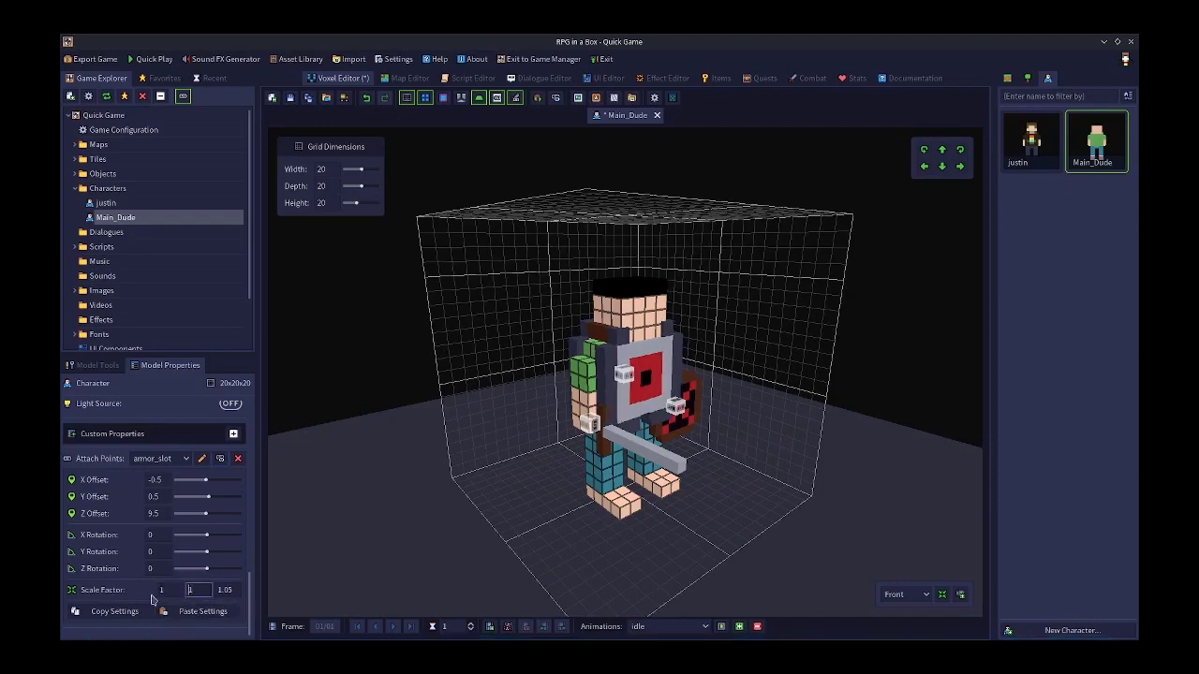
pyautogui.press('Tab')
pyautogui.write('1')
pyautogui.moveTo(321, 513); pyautogui.dragTo(407, 471, button='middle')
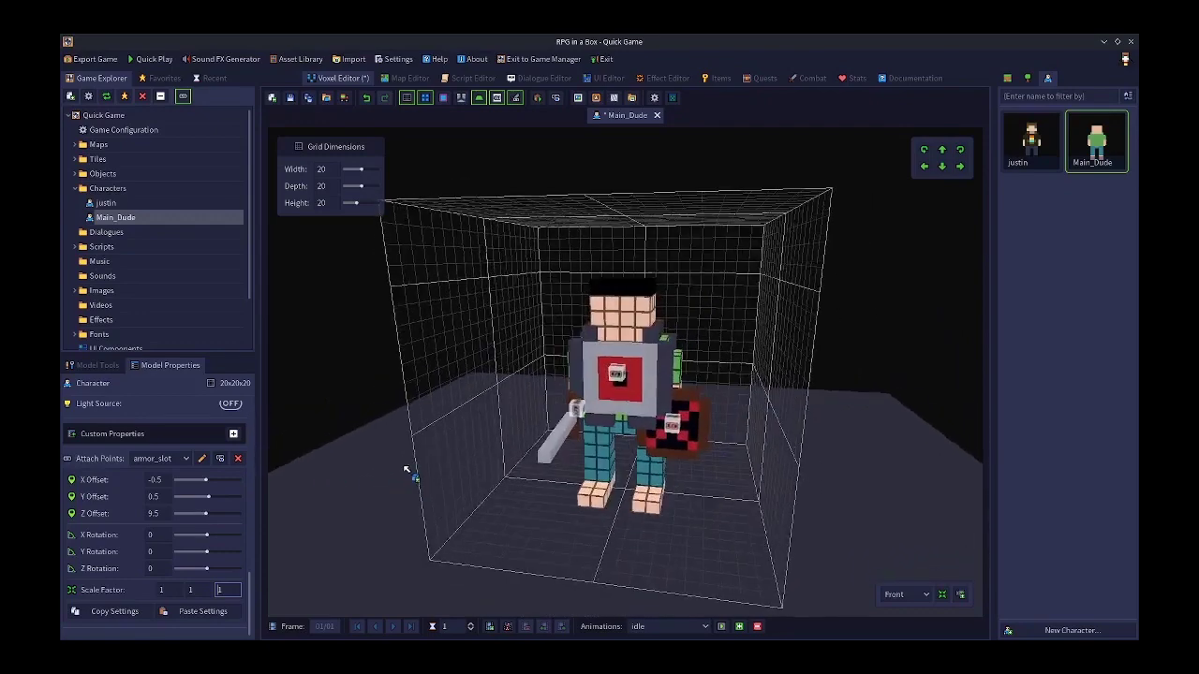
# Rotate defense_slot 90° on Z and move it to X offset 4.3, Y 0
pyautogui.click(187, 464)
pyautogui.click(166, 506)
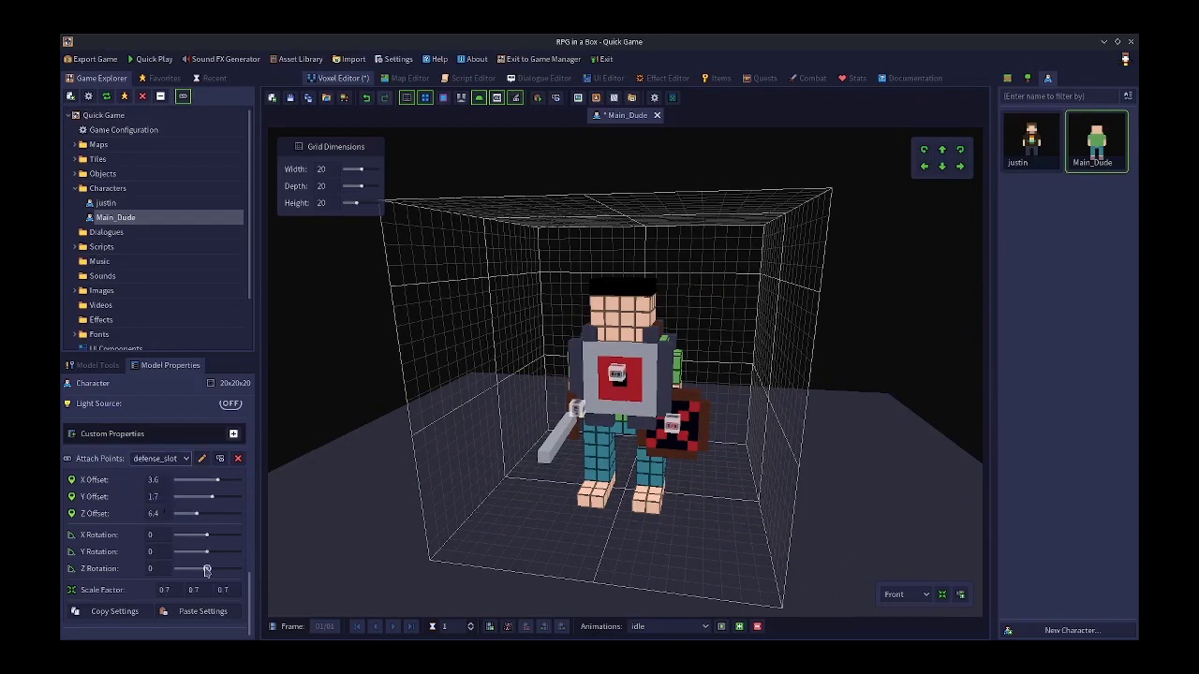
pyautogui.moveTo(207, 570); pyautogui.dragTo(222, 572)
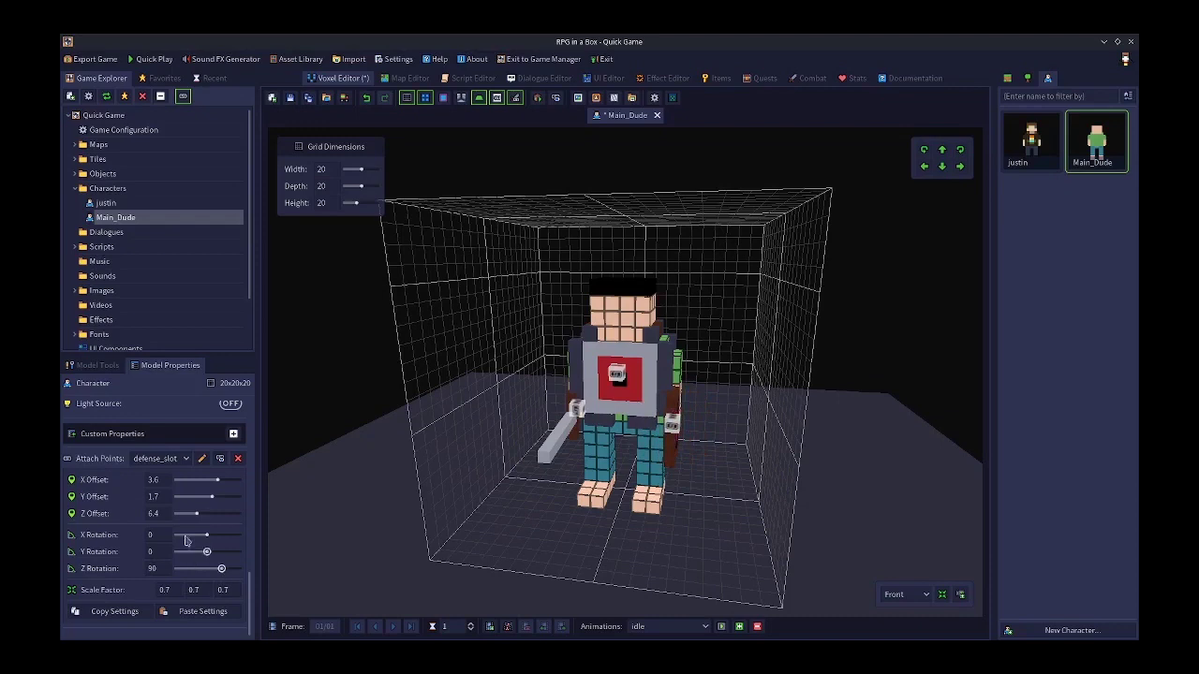
pyautogui.moveTo(215, 491); pyautogui.dragTo(220, 489)
pyautogui.moveTo(429, 489); pyautogui.dragTo(332, 516, button='middle')
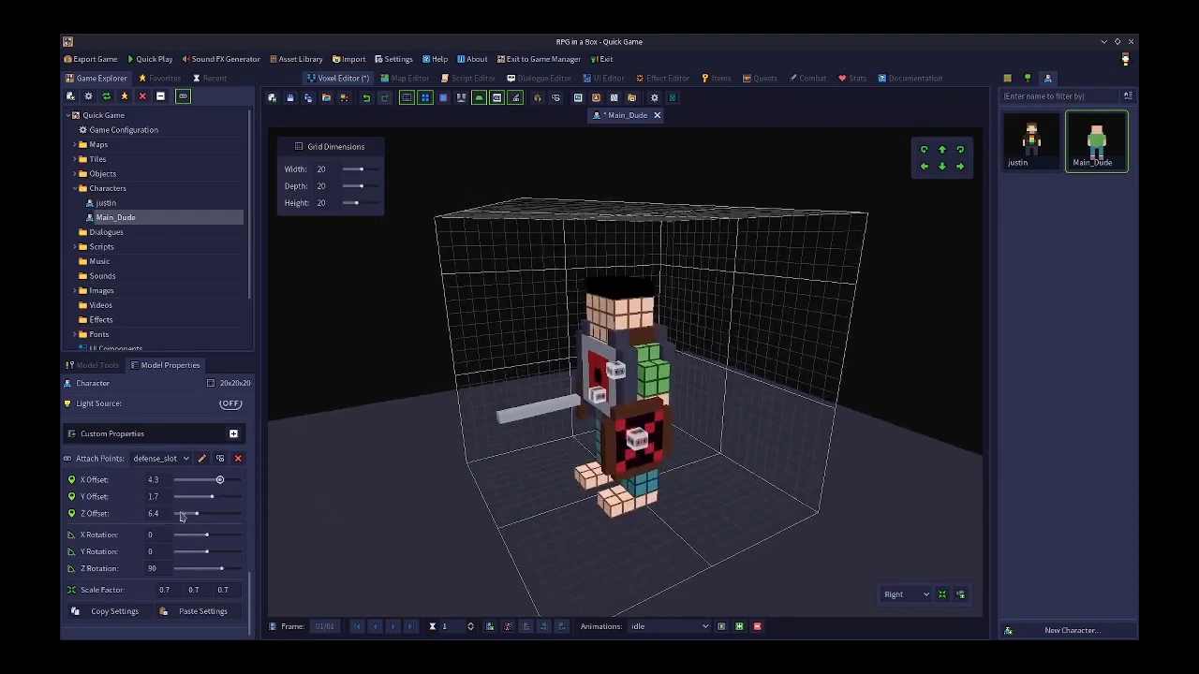
pyautogui.moveTo(216, 497); pyautogui.dragTo(208, 500)
pyautogui.moveTo(359, 468); pyautogui.dragTo(490, 460, button='middle')
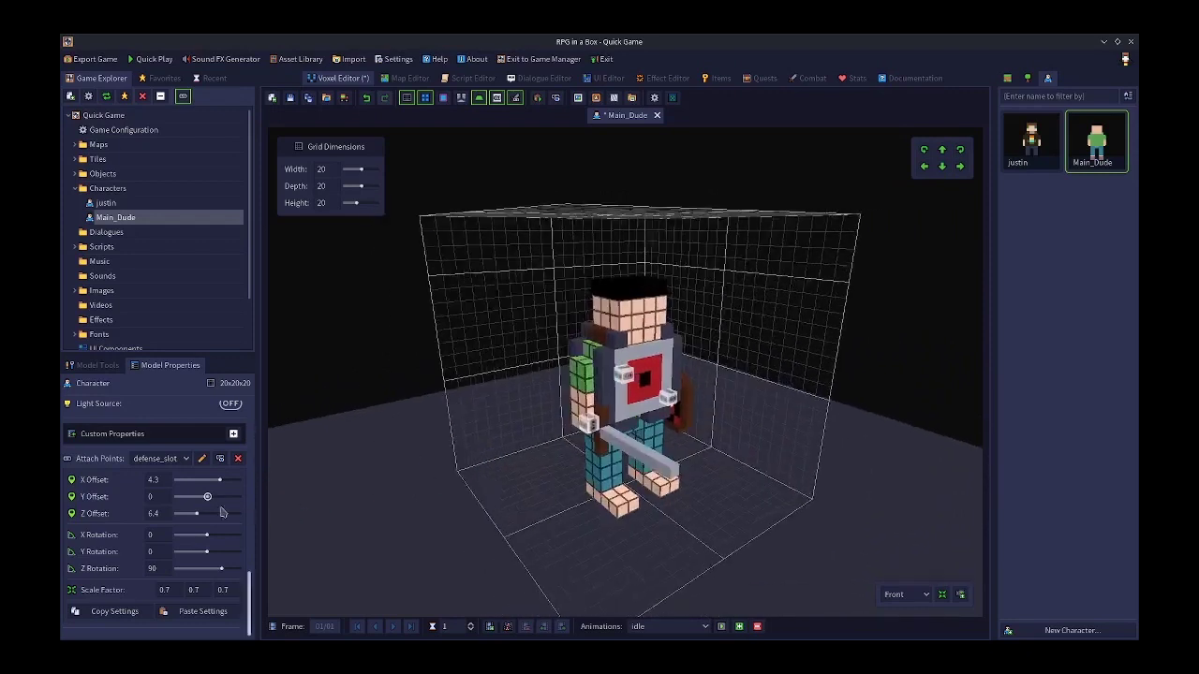
# Set armor_slot's Z offset to 8.9 so the armor sits on the chest
pyautogui.click(170, 459)
pyautogui.click(163, 488)
pyautogui.moveTo(206, 515); pyautogui.dragTo(205, 521)
pyautogui.moveTo(299, 518)
pyautogui.mouseDown(button='right')
pyautogui.moveTo(285, 499)
pyautogui.moveTo(248, 513)
pyautogui.mouseUp(button='right')
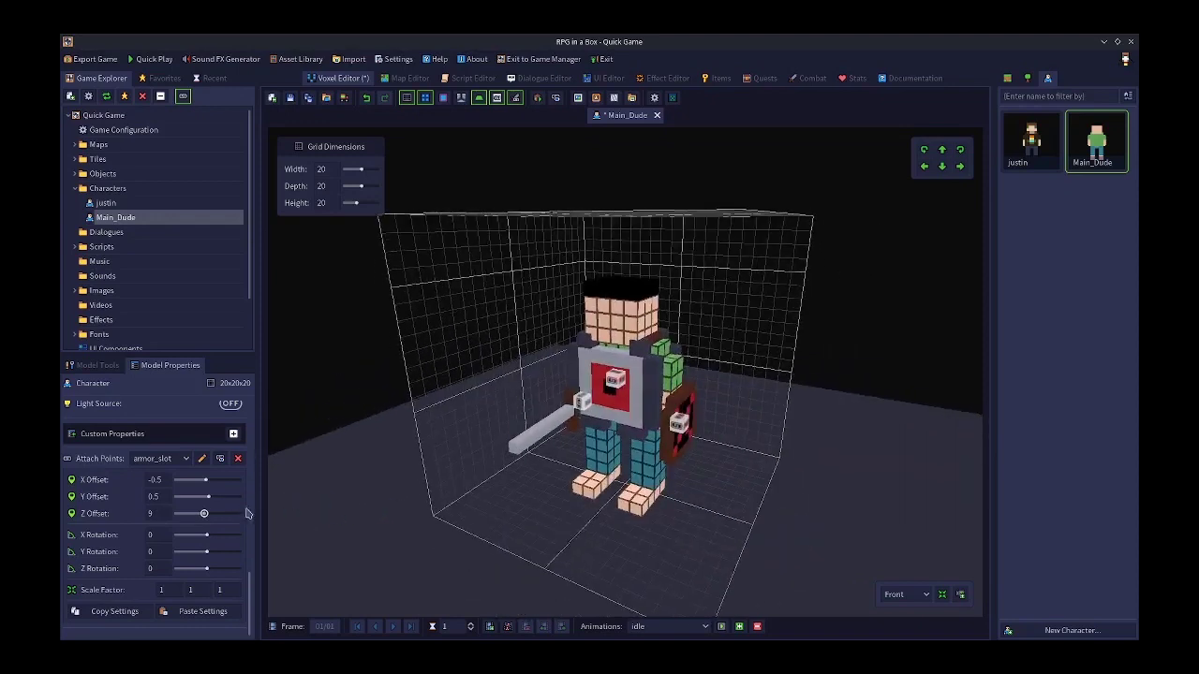
pyautogui.moveTo(204, 514); pyautogui.dragTo(203, 516)
pyautogui.moveTo(410, 479); pyautogui.dragTo(317, 520, button='right')
pyautogui.moveTo(203, 516); pyautogui.dragTo(205, 522)
pyautogui.moveTo(378, 510); pyautogui.dragTo(403, 476, button='right')
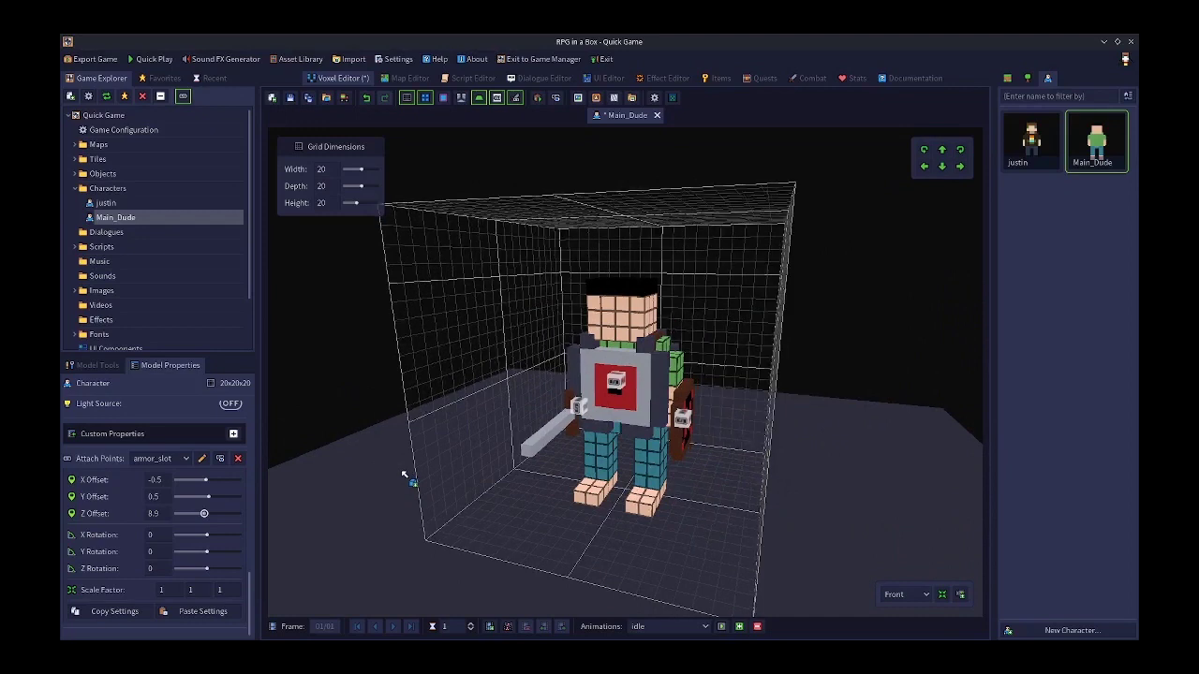
# Save Main_Dude and open the Shield model from the Objects list
pyautogui.click(291, 100)
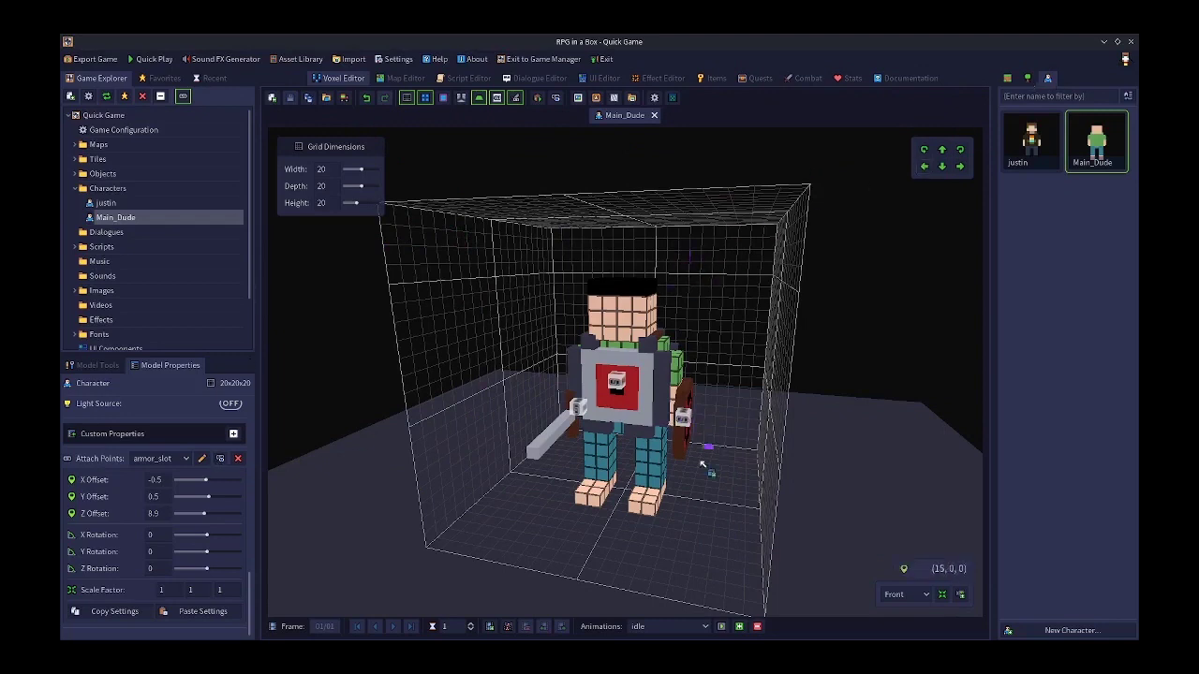
pyautogui.press('Right')
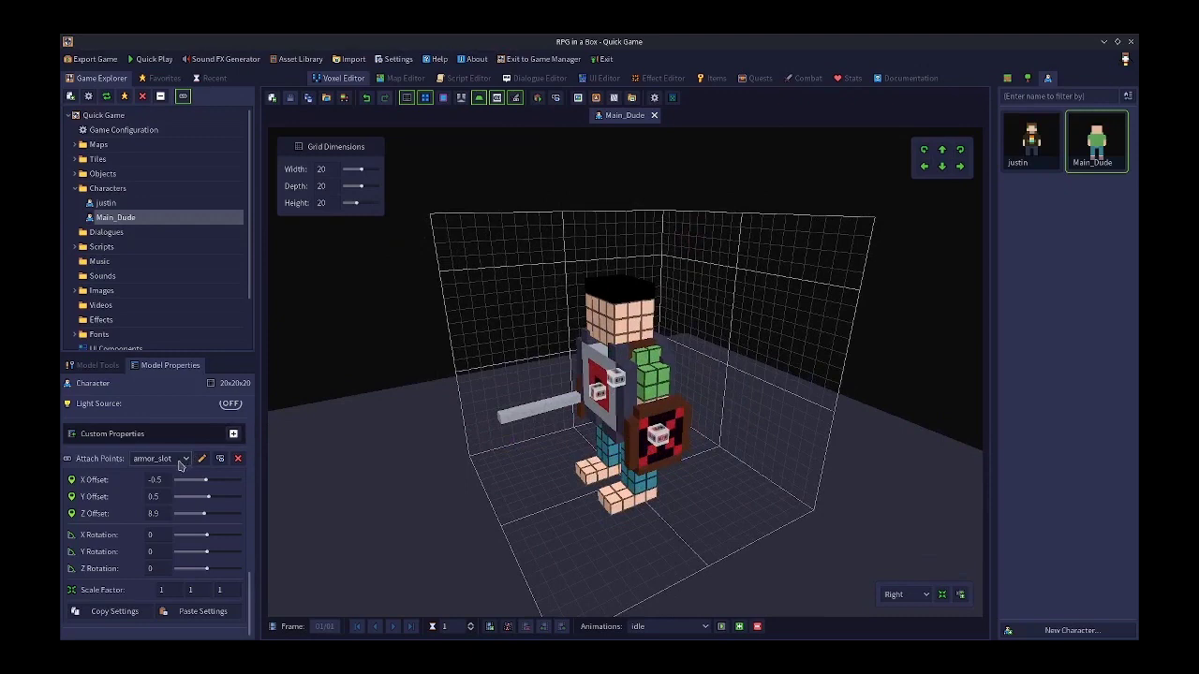
pyautogui.click(1028, 79)
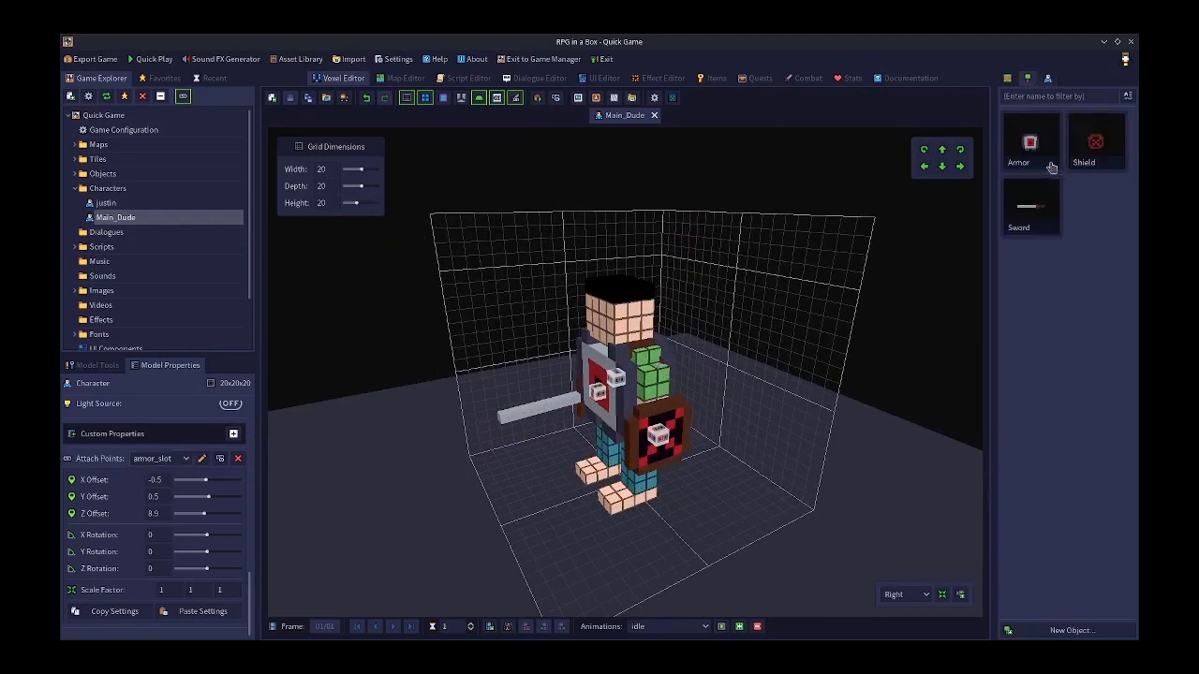
pyautogui.doubleClick(1094, 142)
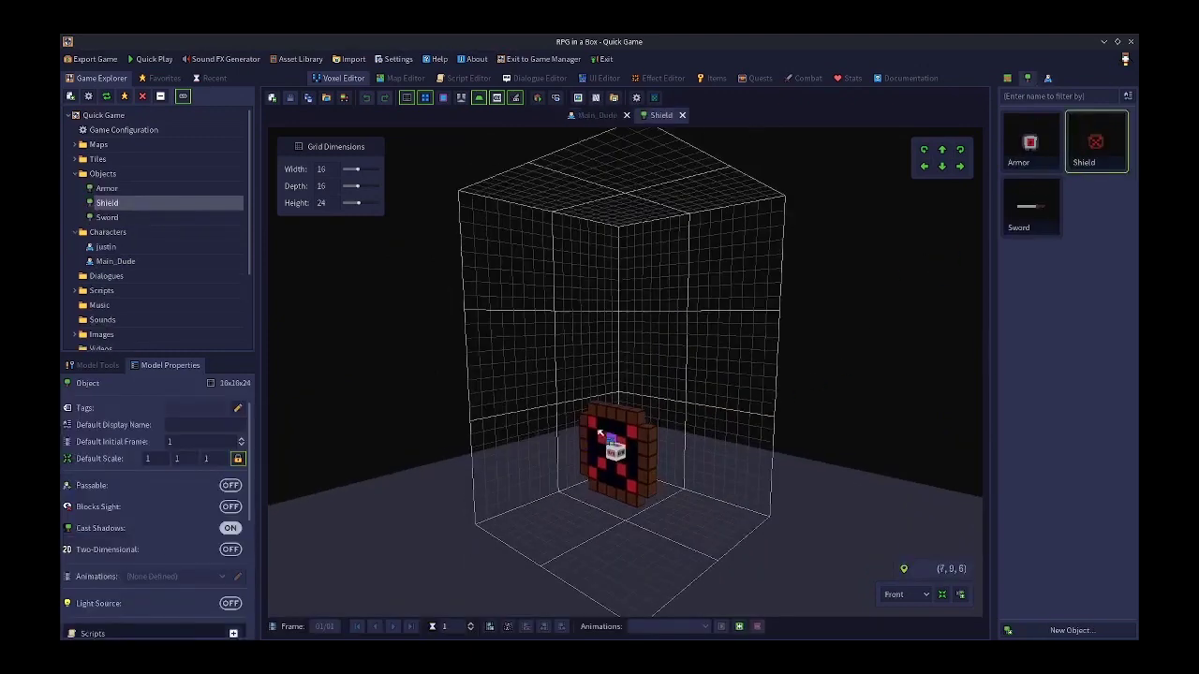
# Rename the Shield's attach point to defense_slot
pyautogui.scroll(-5, 110, 492)
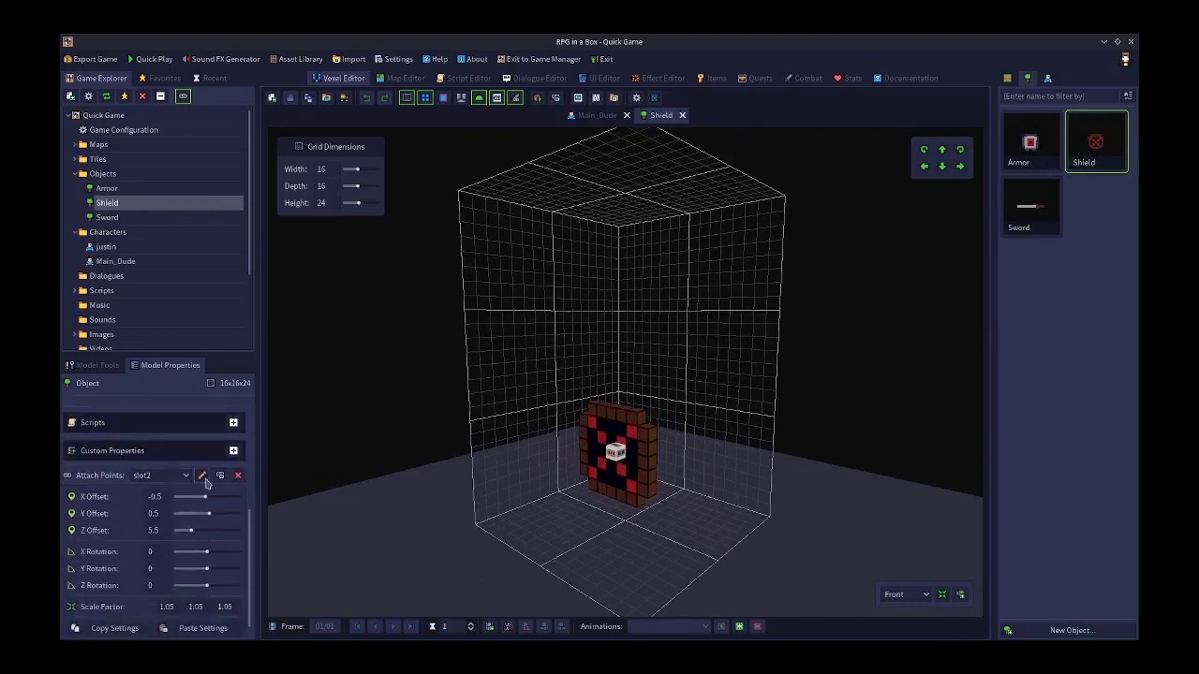
pyautogui.click(200, 478)
pyautogui.write('defense_slot')
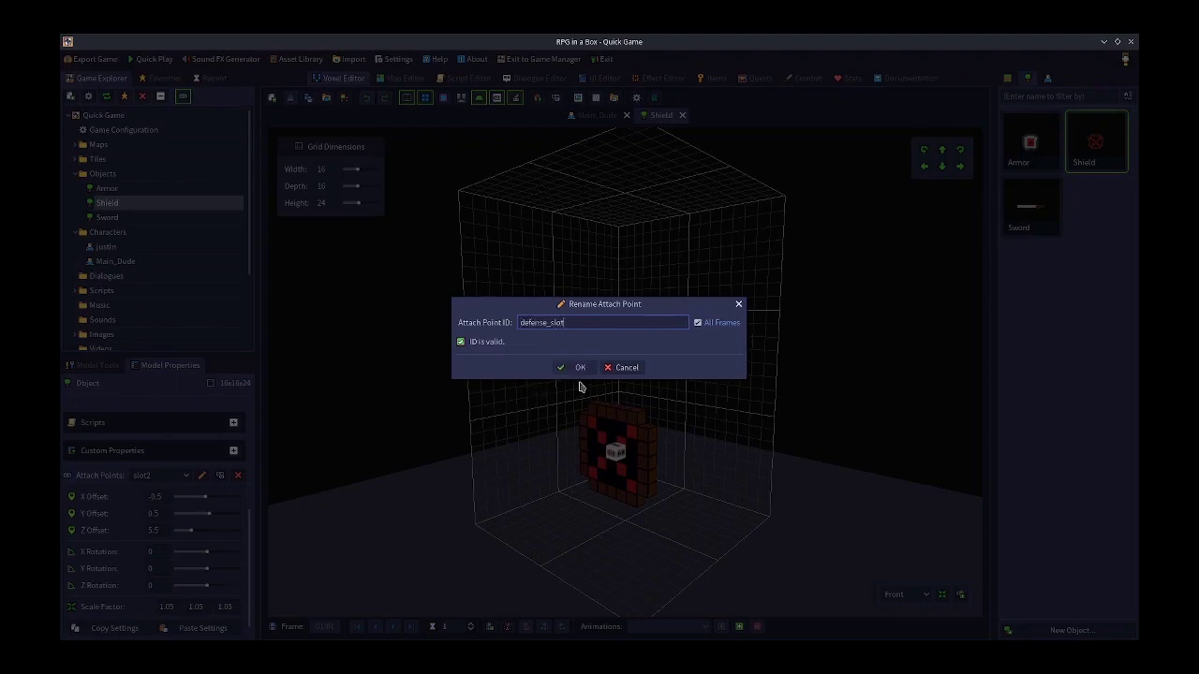
pyautogui.click(580, 367)
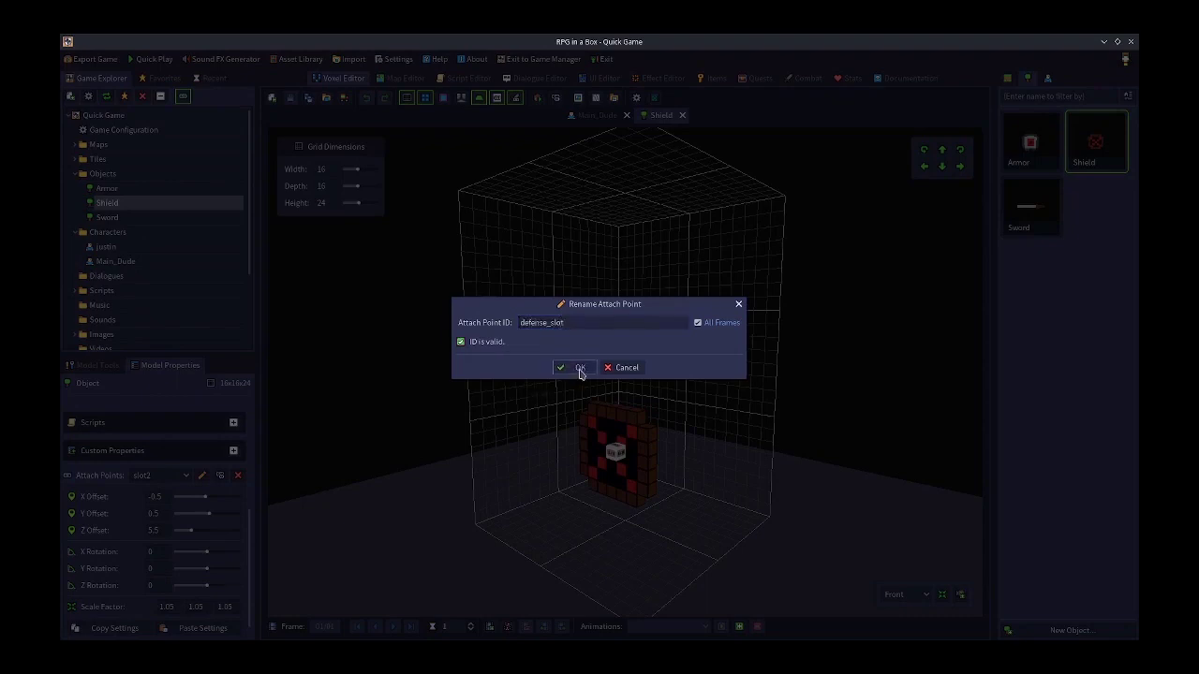
pyautogui.moveTo(437, 474); pyautogui.dragTo(487, 481, button='right')
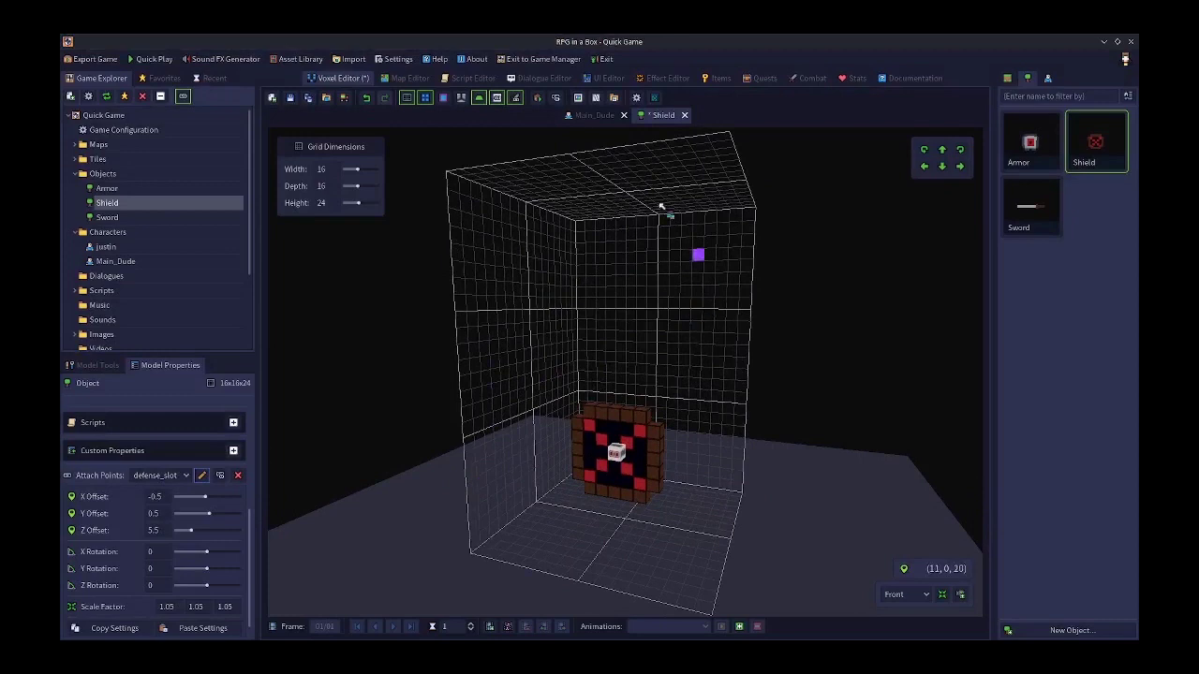
# Set Main_Dude's defense_slot to use the Shield's defense_slot attach point, then save
pyautogui.click(590, 115)
pyautogui.moveTo(522, 350); pyautogui.dragTo(603, 361, button='right')
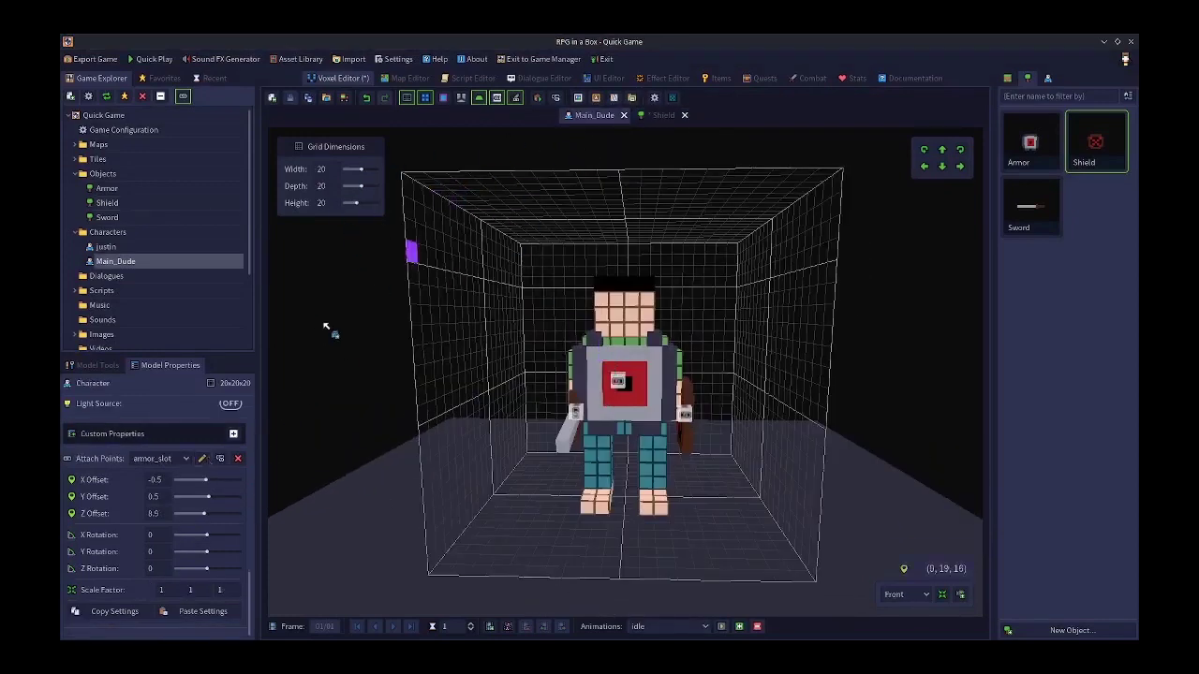
pyautogui.click(661, 115)
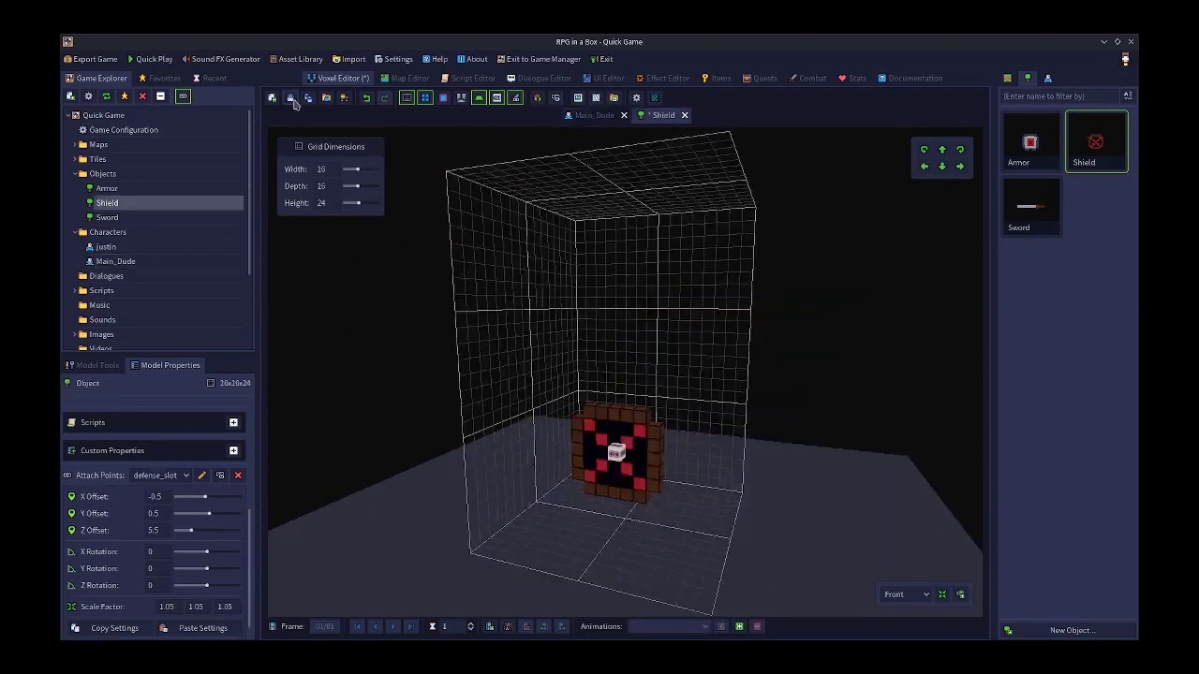
pyautogui.click(594, 115)
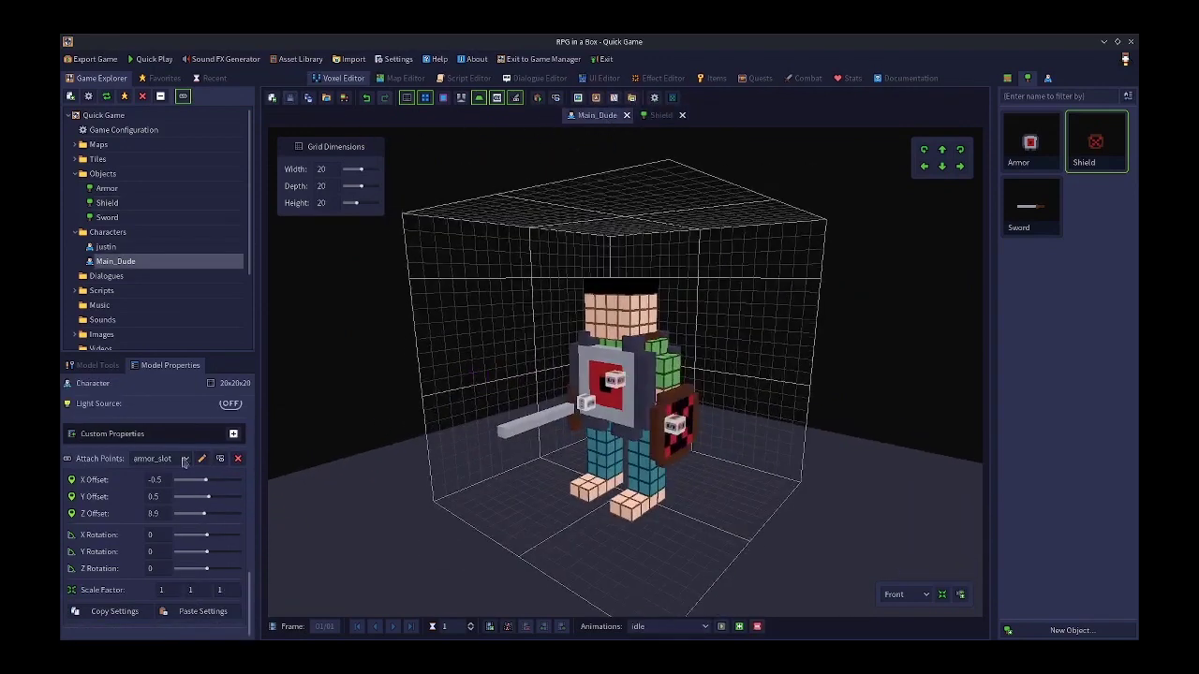
pyautogui.click(172, 459)
pyautogui.click(184, 496)
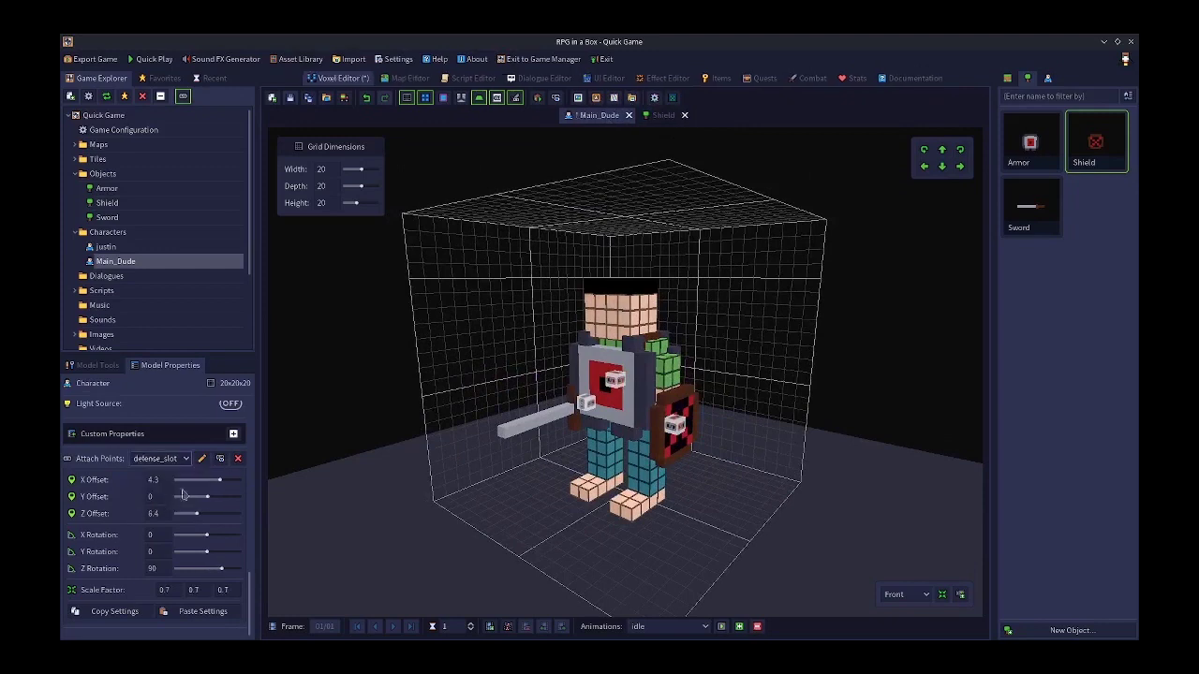
pyautogui.click(220, 459)
pyautogui.click(585, 322)
pyautogui.click(588, 339)
pyautogui.click(661, 410)
pyautogui.moveTo(606, 495); pyautogui.dragTo(677, 503, button='right')
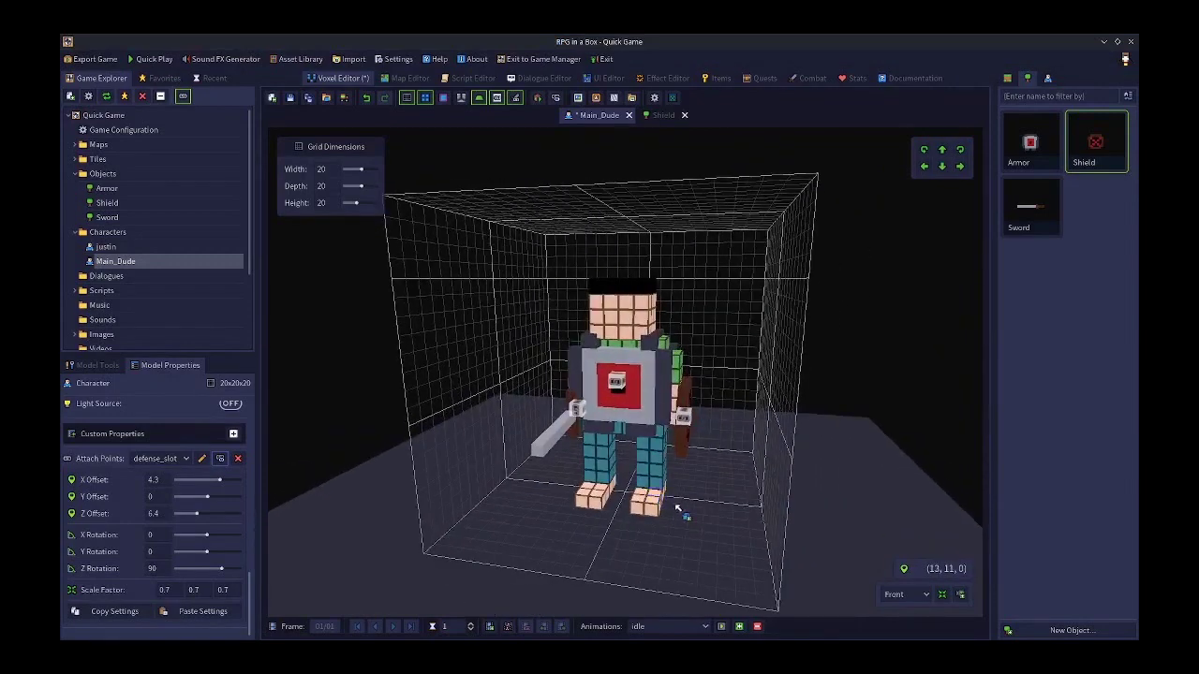
pyautogui.click(290, 98)
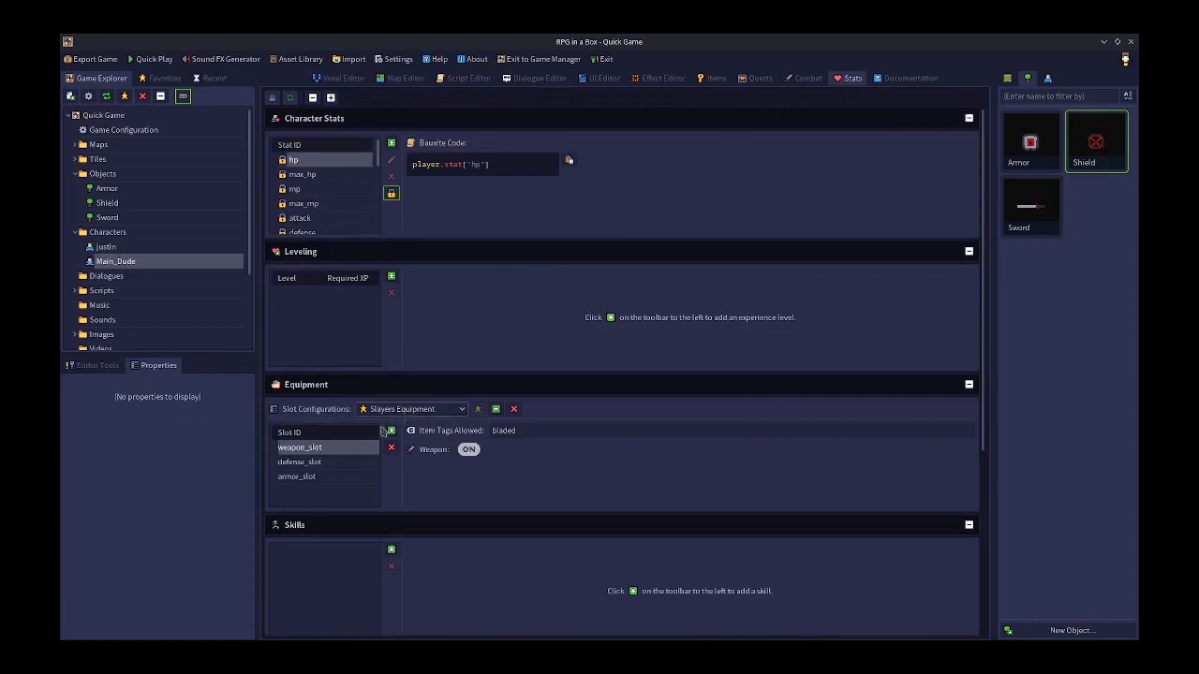
# Review the defense_slot, armor_slot and weapon_slot equipment settings
pyautogui.click(309, 462)
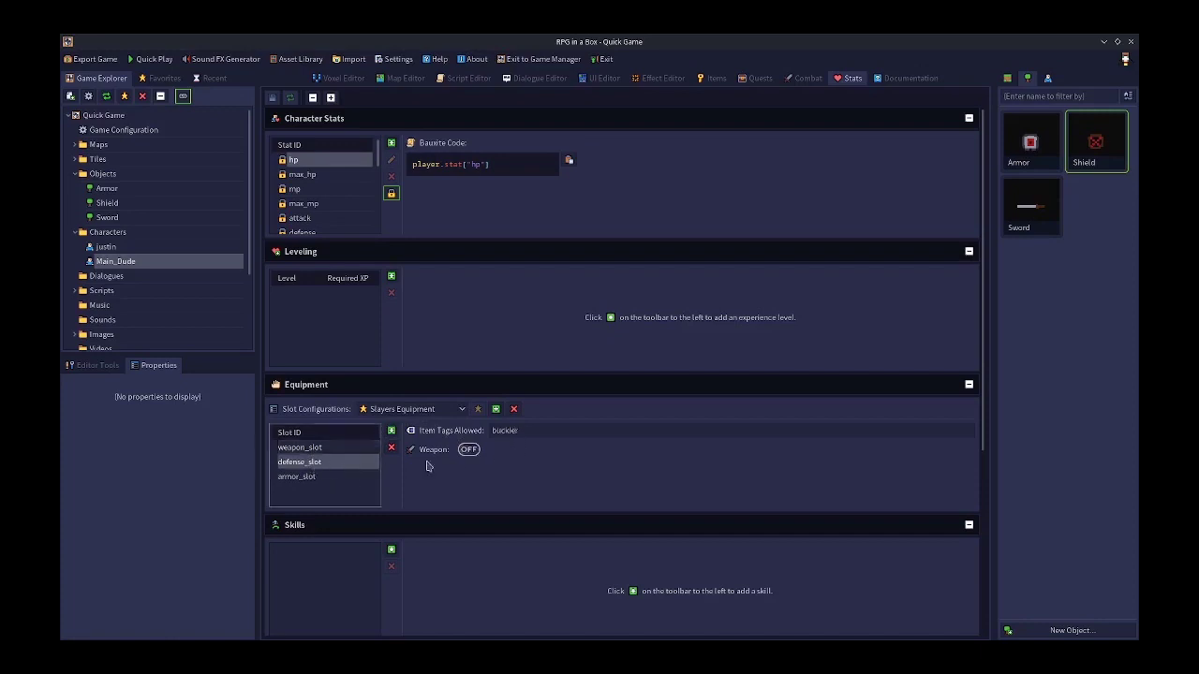
pyautogui.click(306, 479)
pyautogui.click(329, 448)
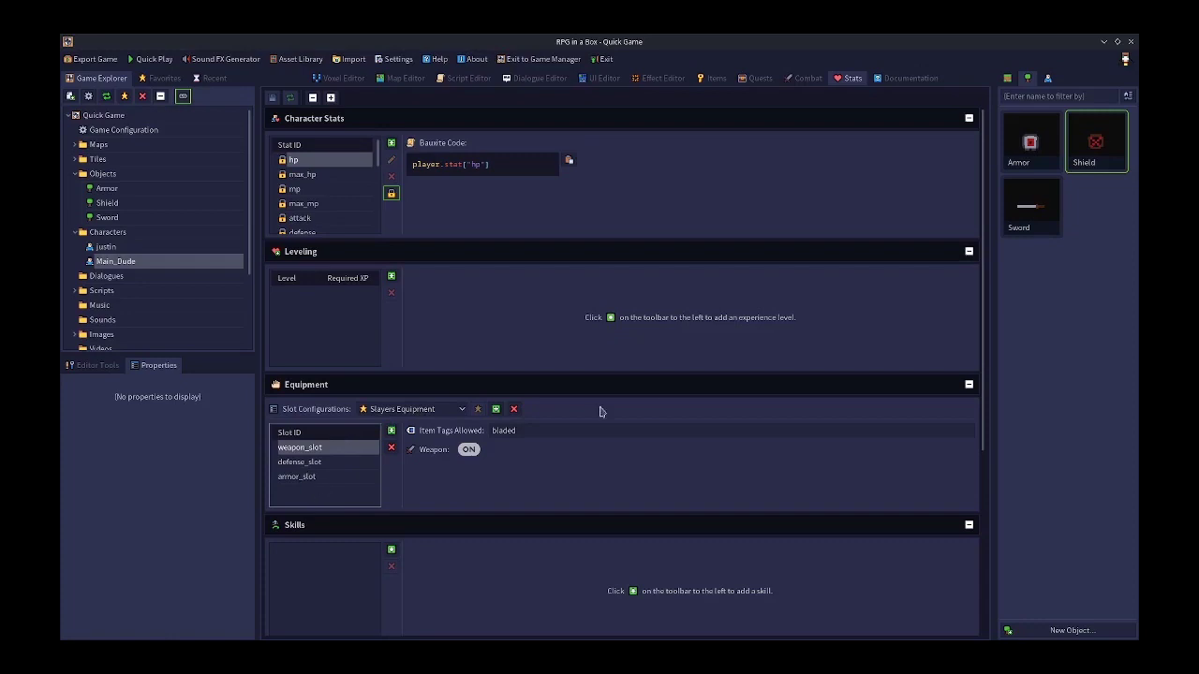
# Check the slot IDs used by each slot in the Slayer's Equipment UI widget
pyautogui.click(604, 81)
pyautogui.click(574, 99)
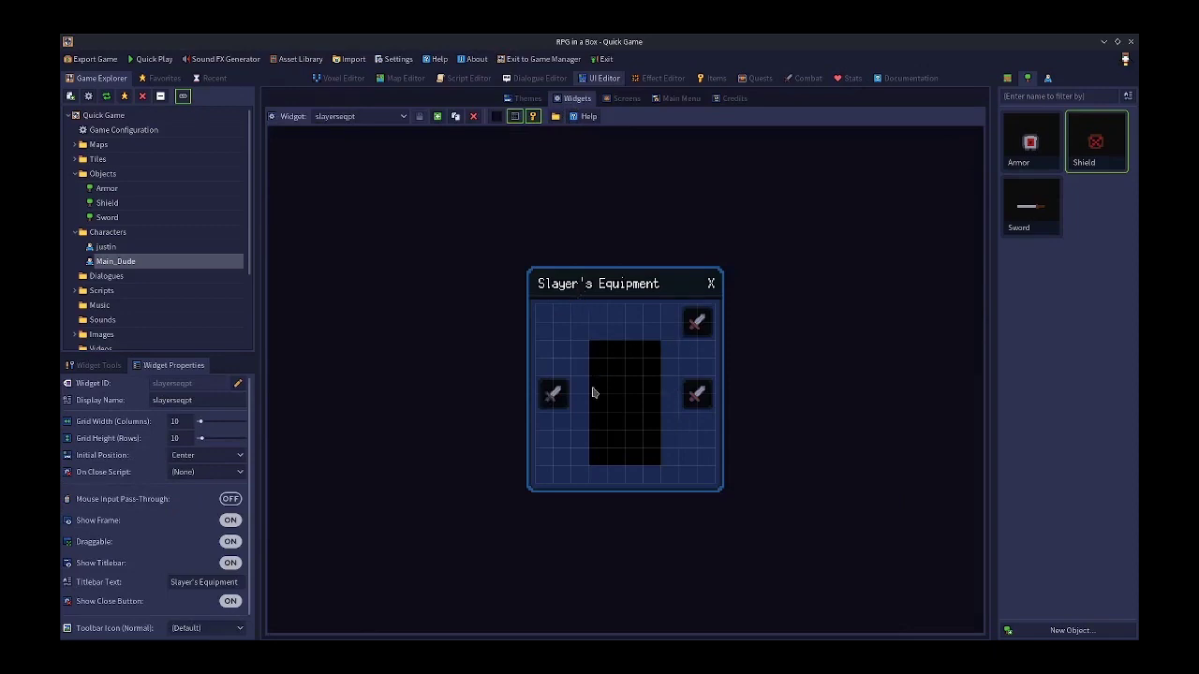
pyautogui.click(550, 395)
pyautogui.click(696, 327)
pyautogui.click(696, 390)
pyautogui.click(552, 395)
pyautogui.click(699, 394)
pyautogui.click(698, 322)
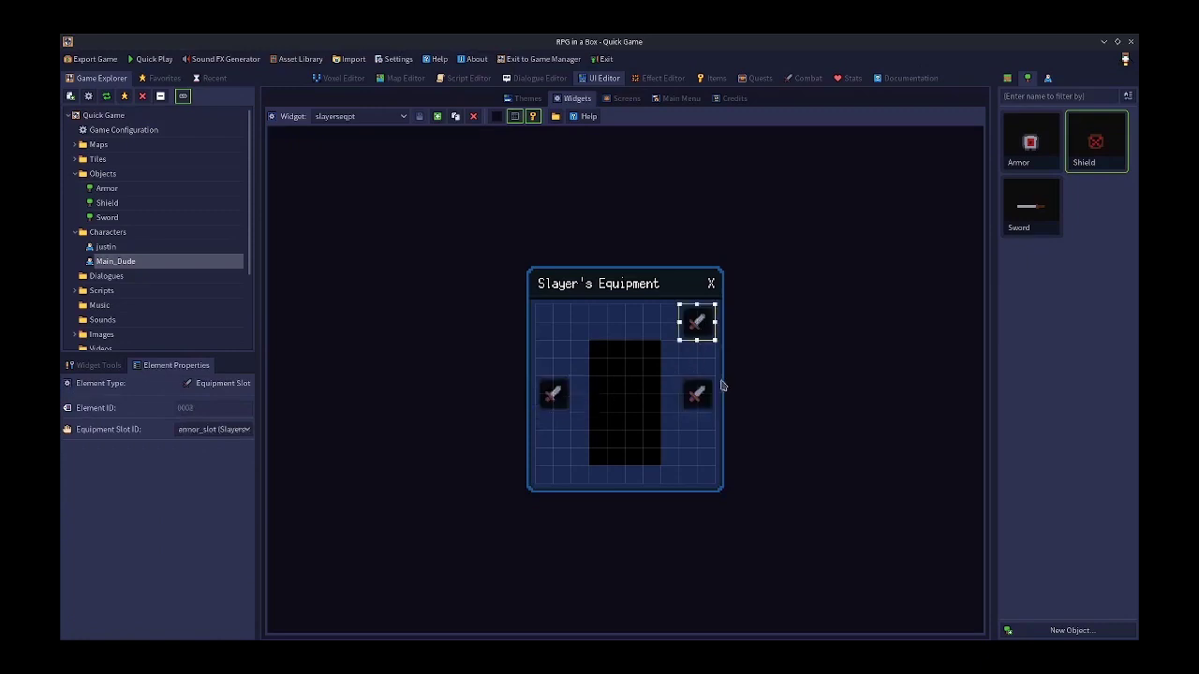
pyautogui.click(750, 430)
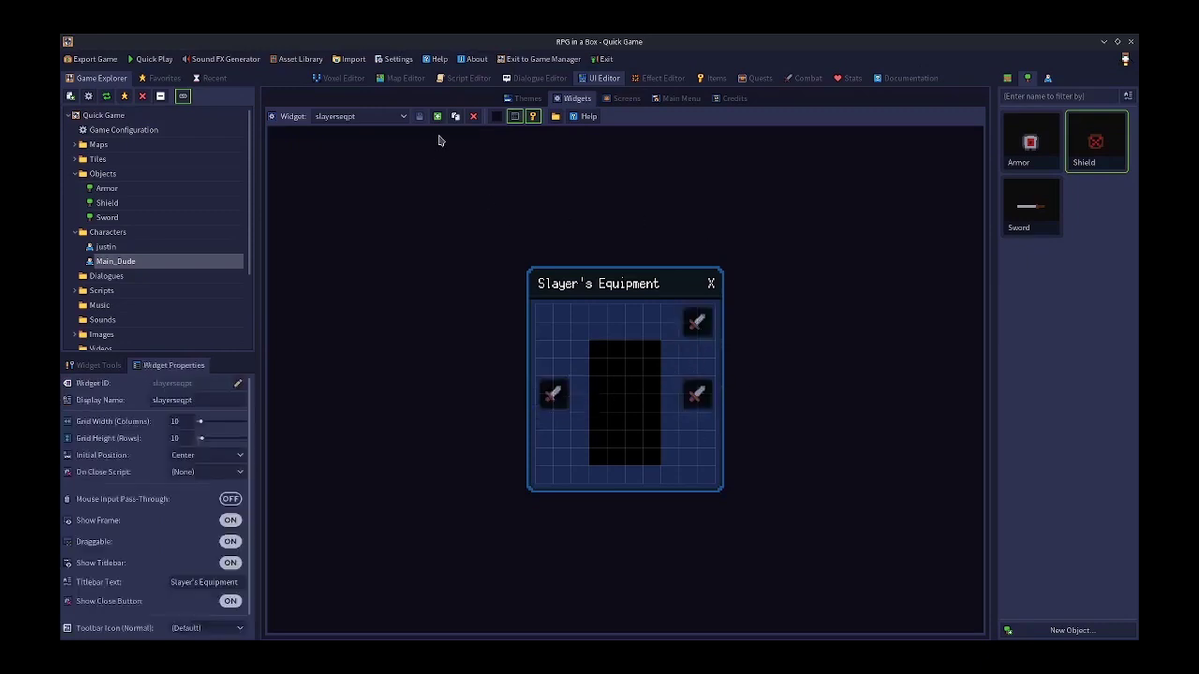
pyautogui.click(1046, 81)
# Open Main_Dude, then review the Armor, Shield and Sword item settings
pyautogui.doubleClick(1091, 141)
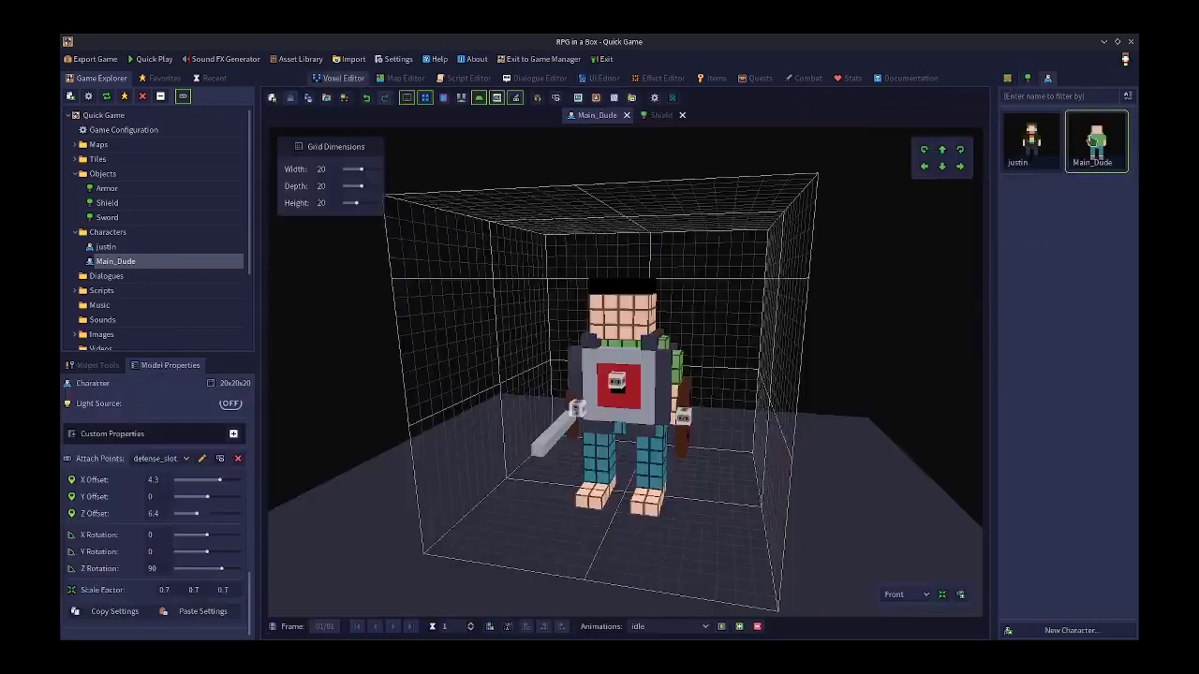
pyautogui.moveTo(249, 589); pyautogui.dragTo(250, 440)
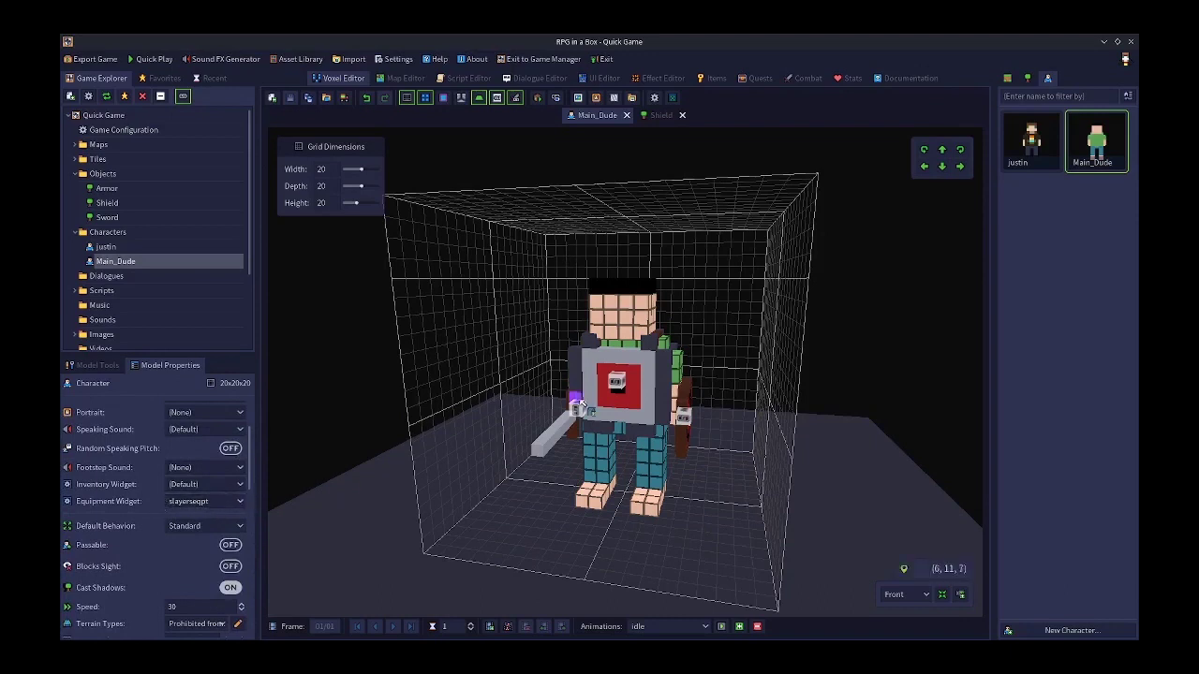
pyautogui.click(714, 78)
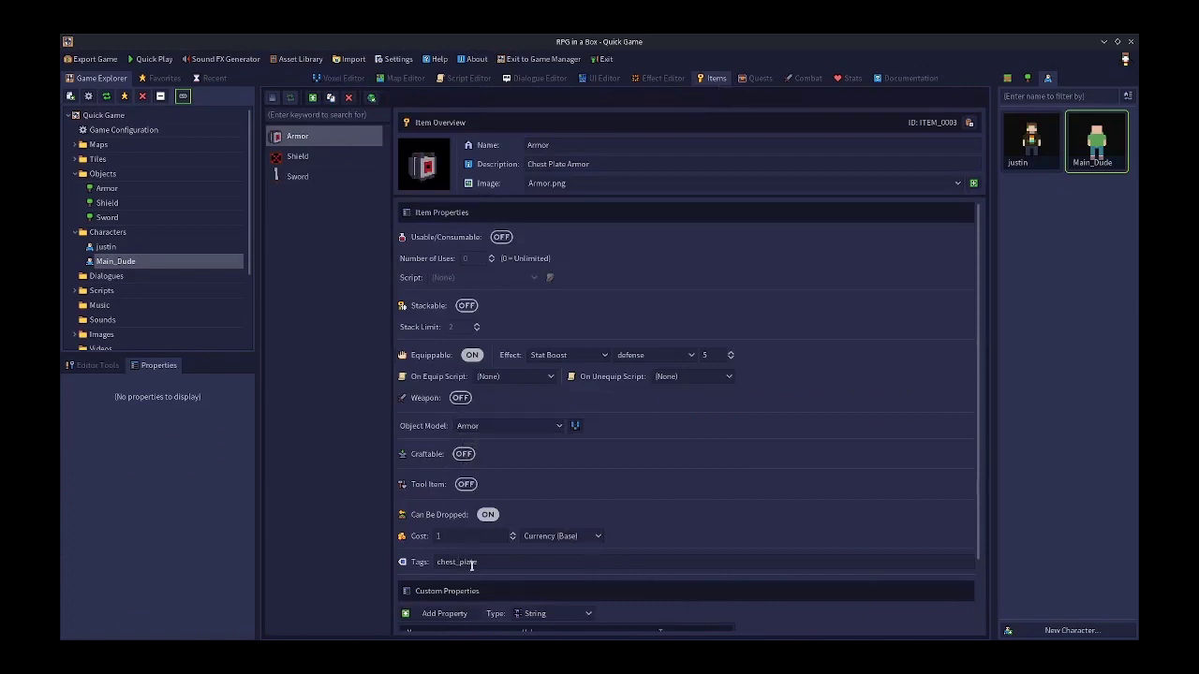
pyautogui.click(310, 156)
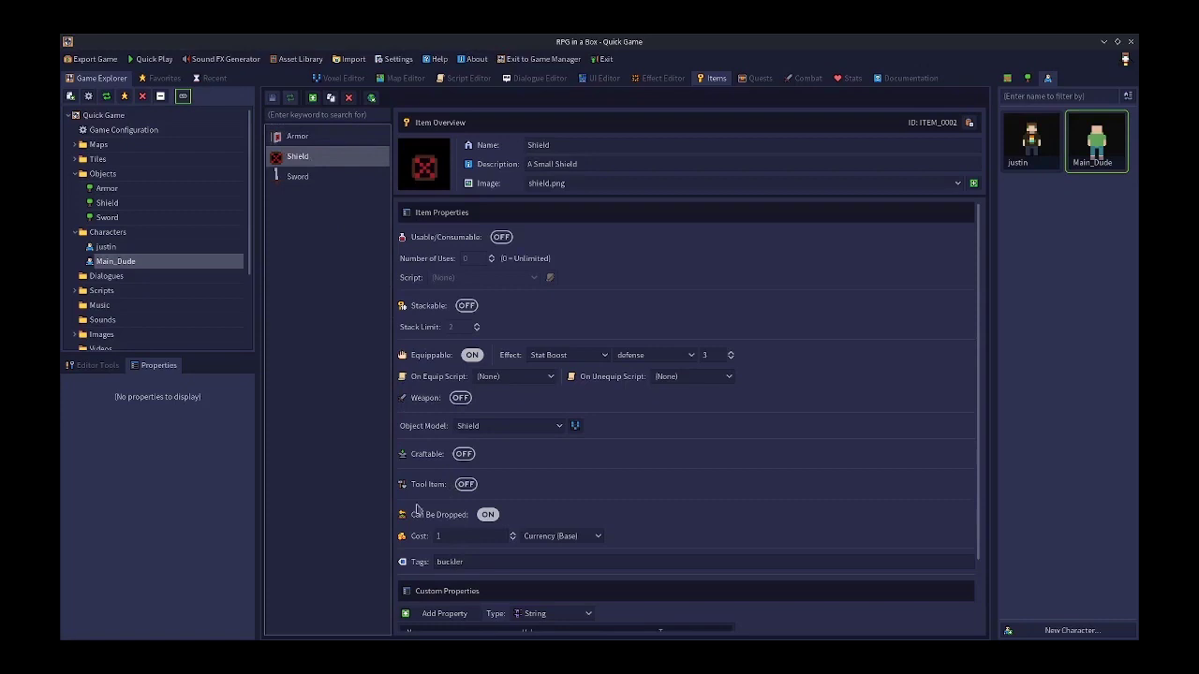
pyautogui.click(300, 176)
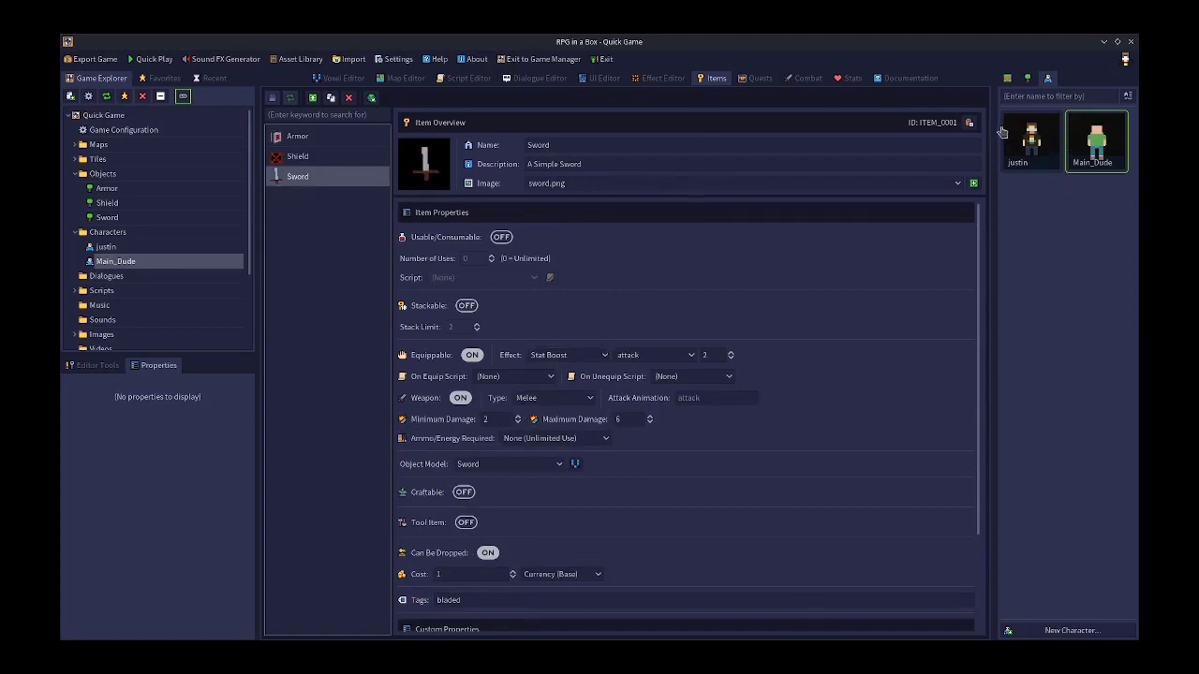
pyautogui.click(1028, 78)
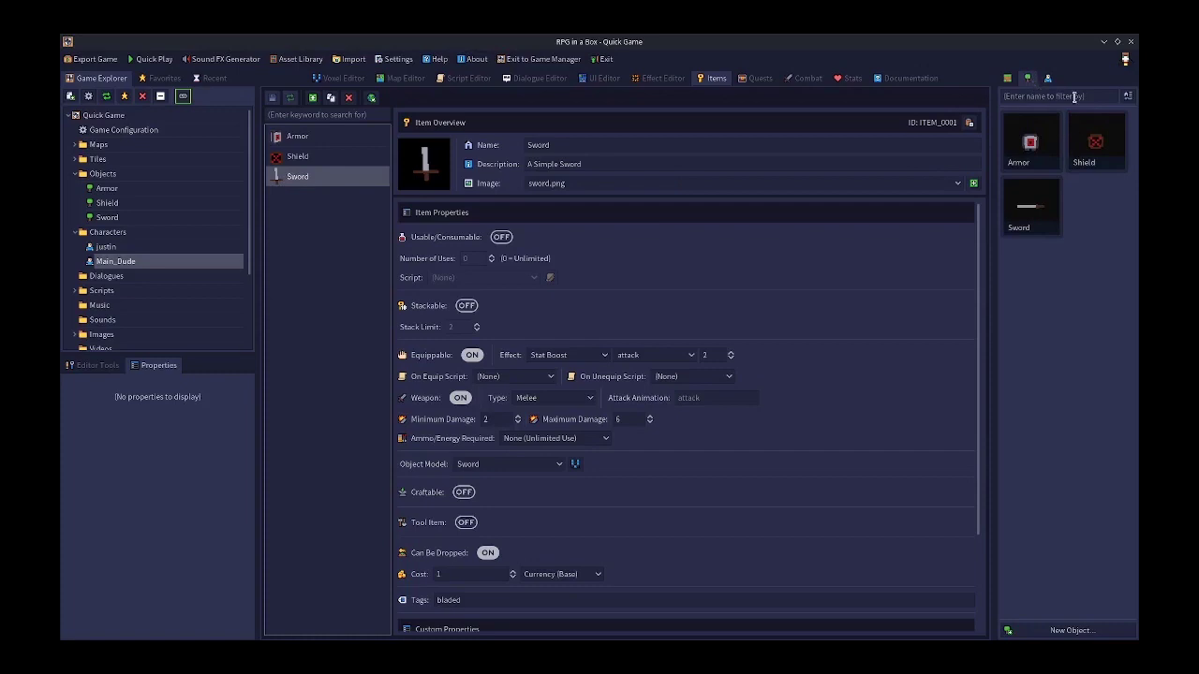
# View the Equipment slots in Stats, return to Main_Dude and launch Quick Play
pyautogui.click(852, 79)
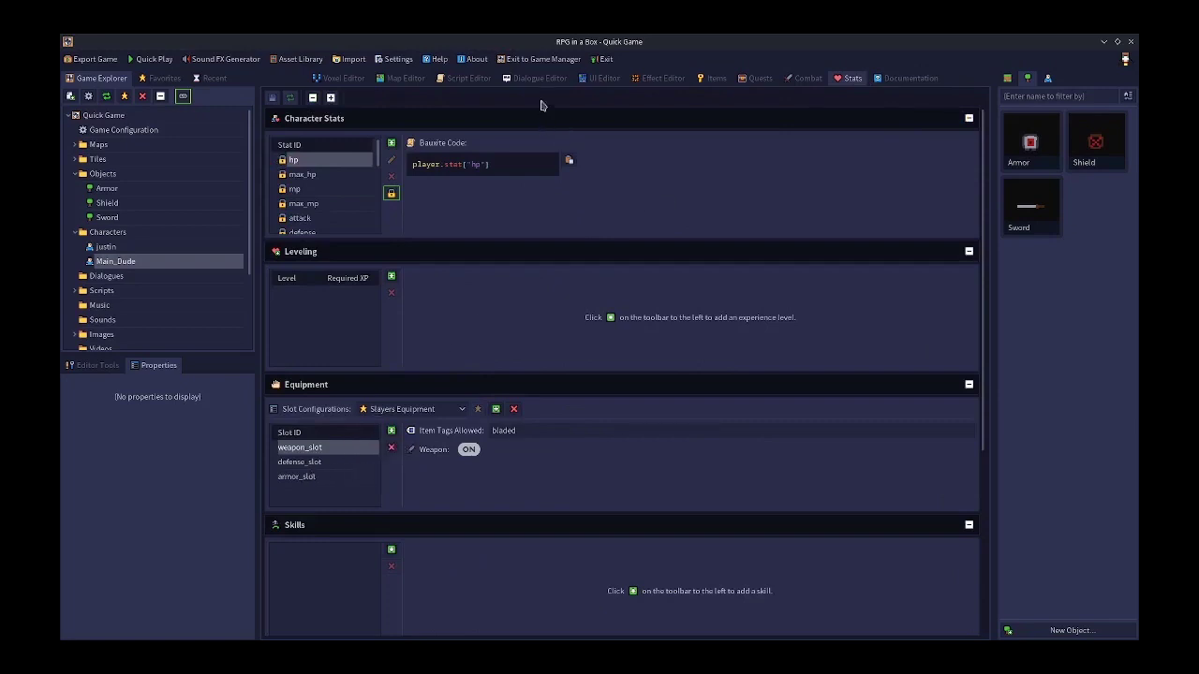
pyautogui.click(466, 78)
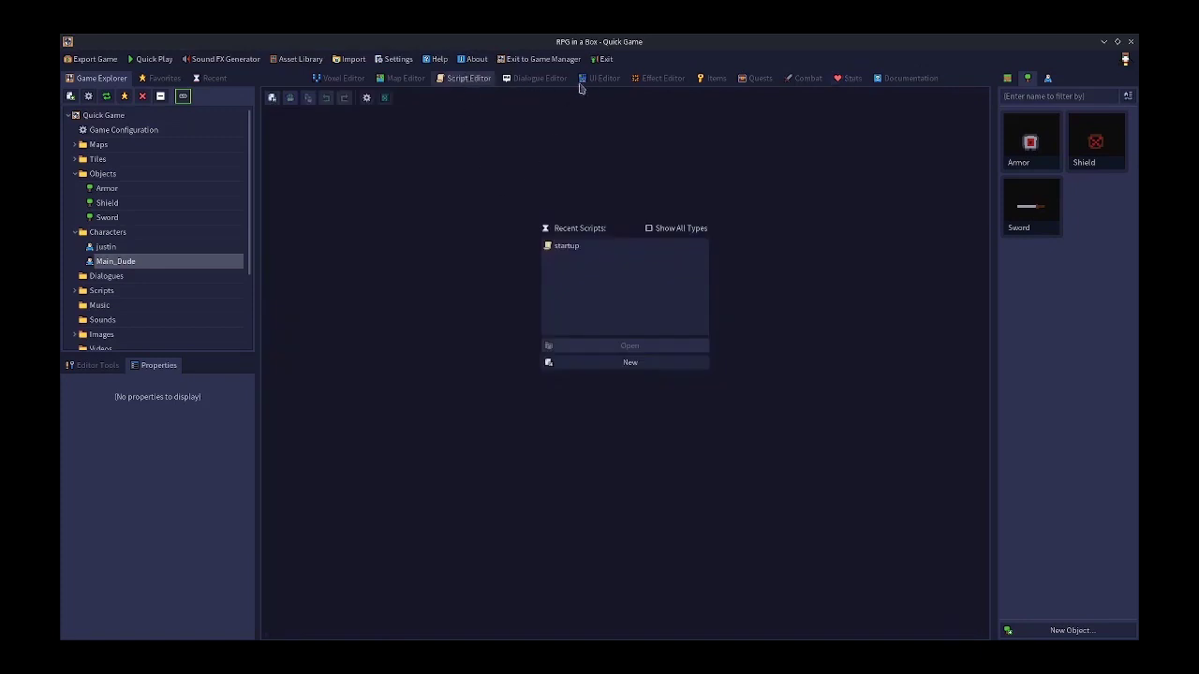
pyautogui.click(354, 79)
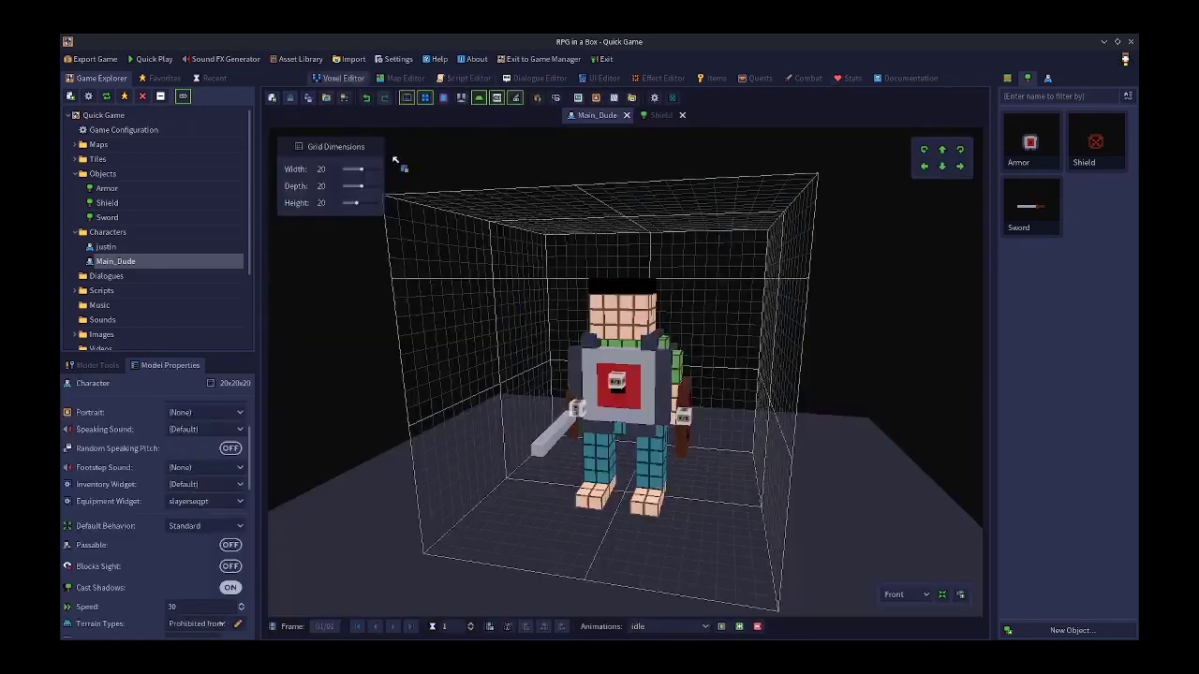
pyautogui.moveTo(637, 412); pyautogui.dragTo(683, 422, button='right')
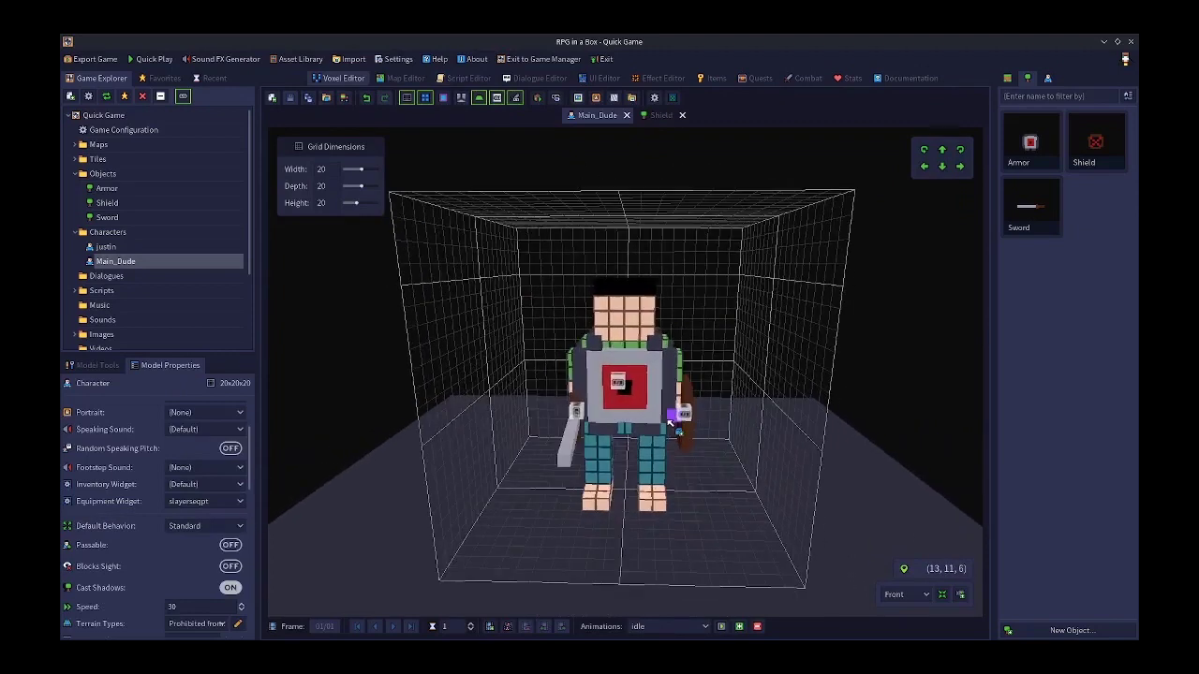
pyautogui.click(166, 62)
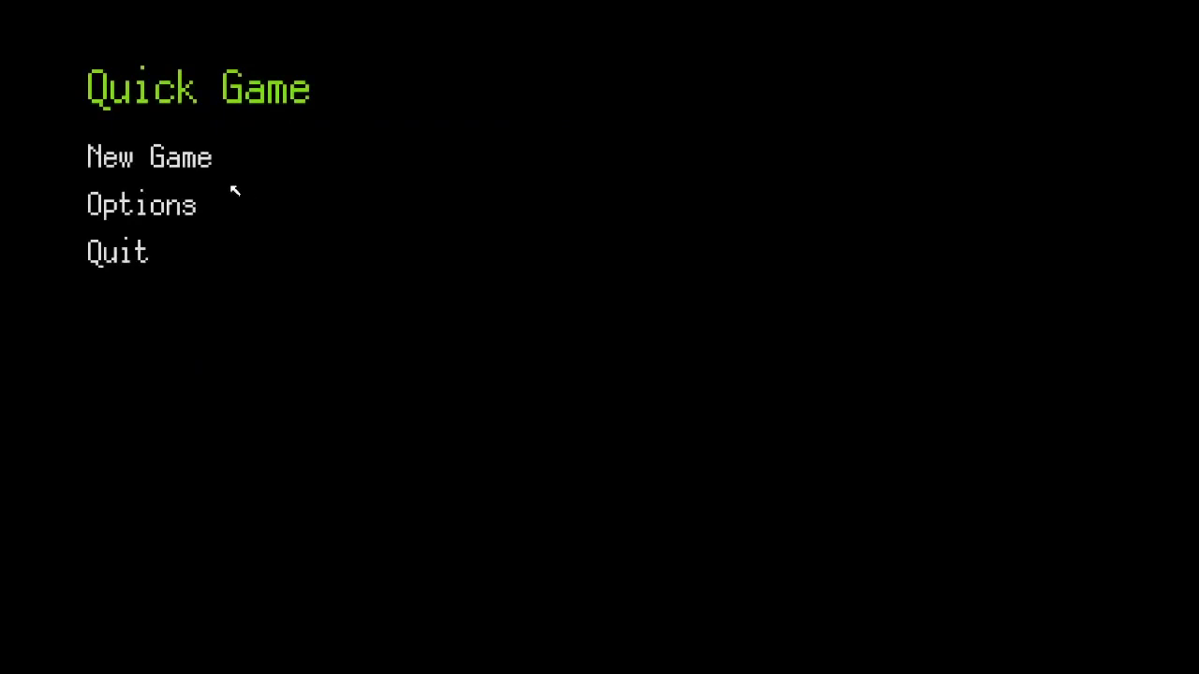
# Start a new game and run give_item for ITEM_0001, ITEM_0002 and ITEM_0003 in the debug console
pyautogui.click(180, 157)
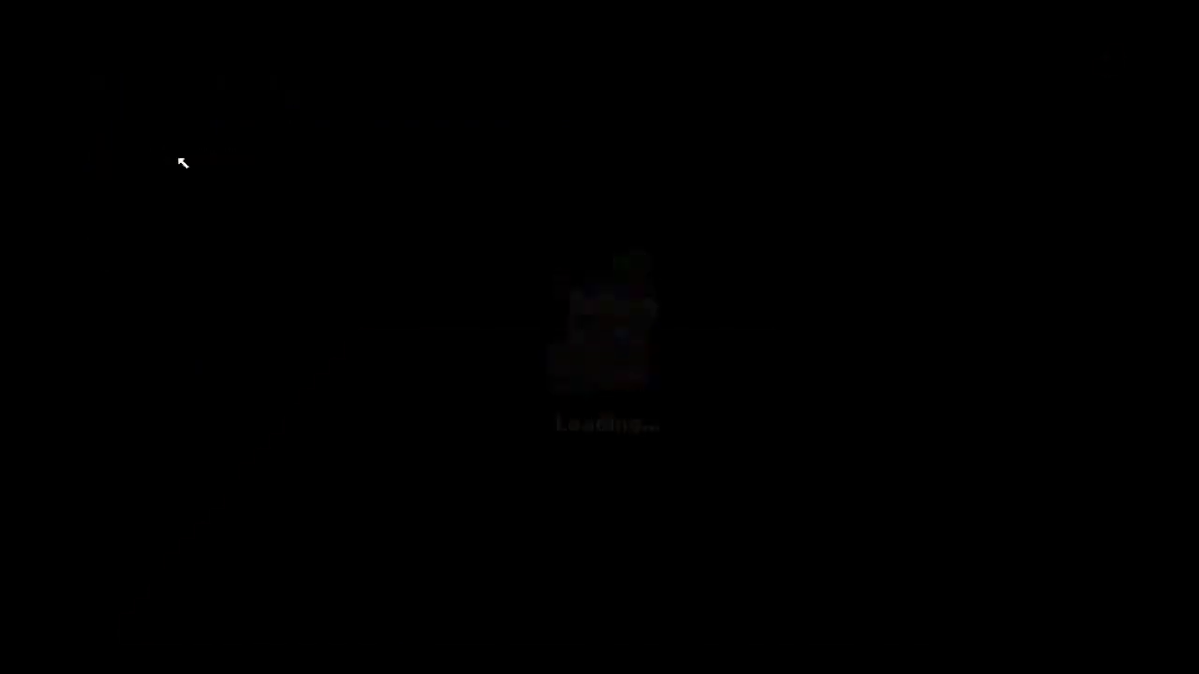
pyautogui.press('`')
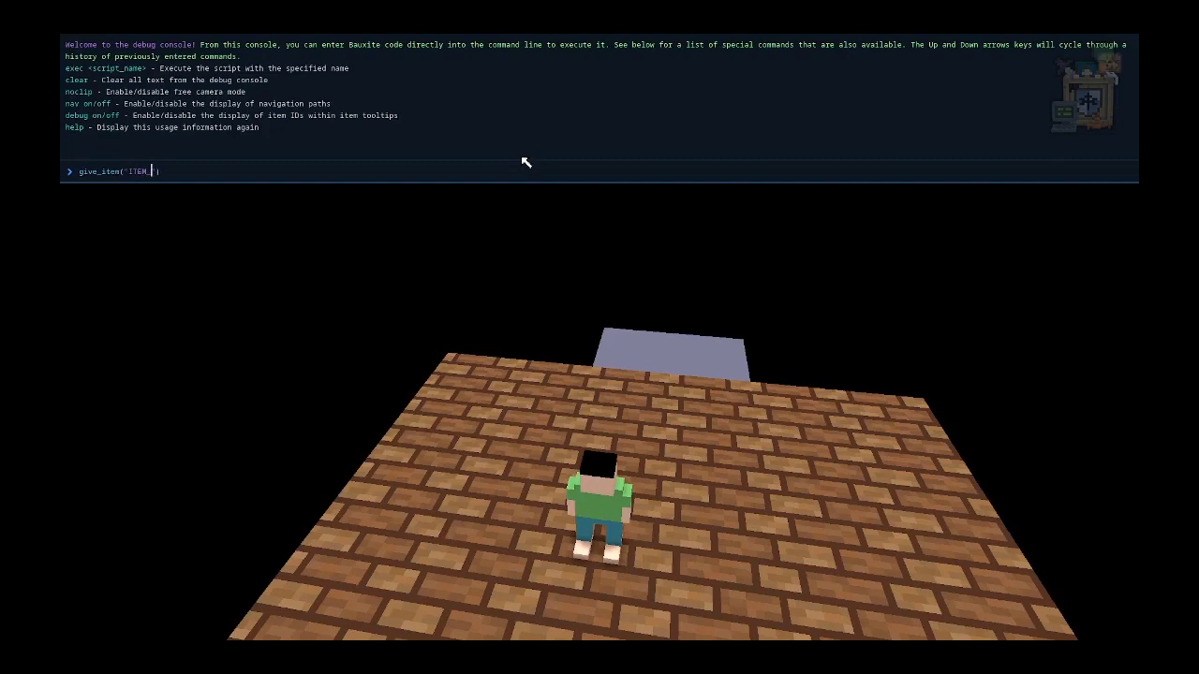
pyautogui.press('Return')
pyautogui.press('Up')
pyautogui.press('Return')
pyautogui.press('Up')
pyautogui.press('Return')
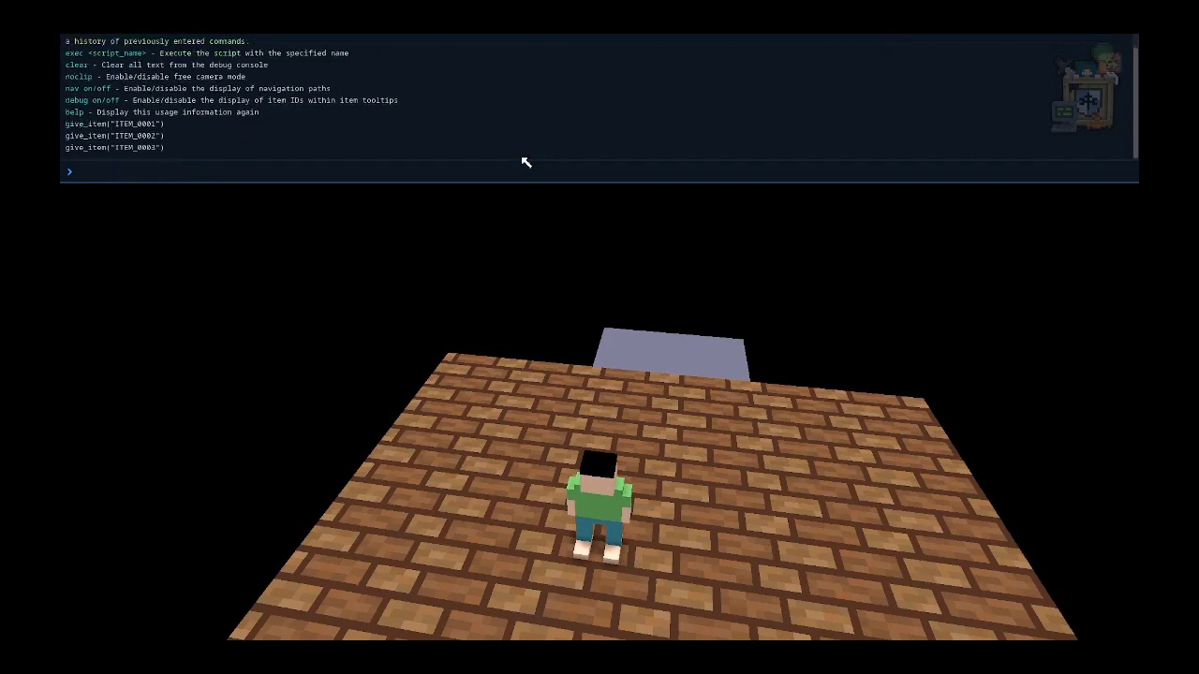
pyautogui.press('`')
# Open the inventory and Slayer's Equipment windows side by side
pyautogui.press('i')
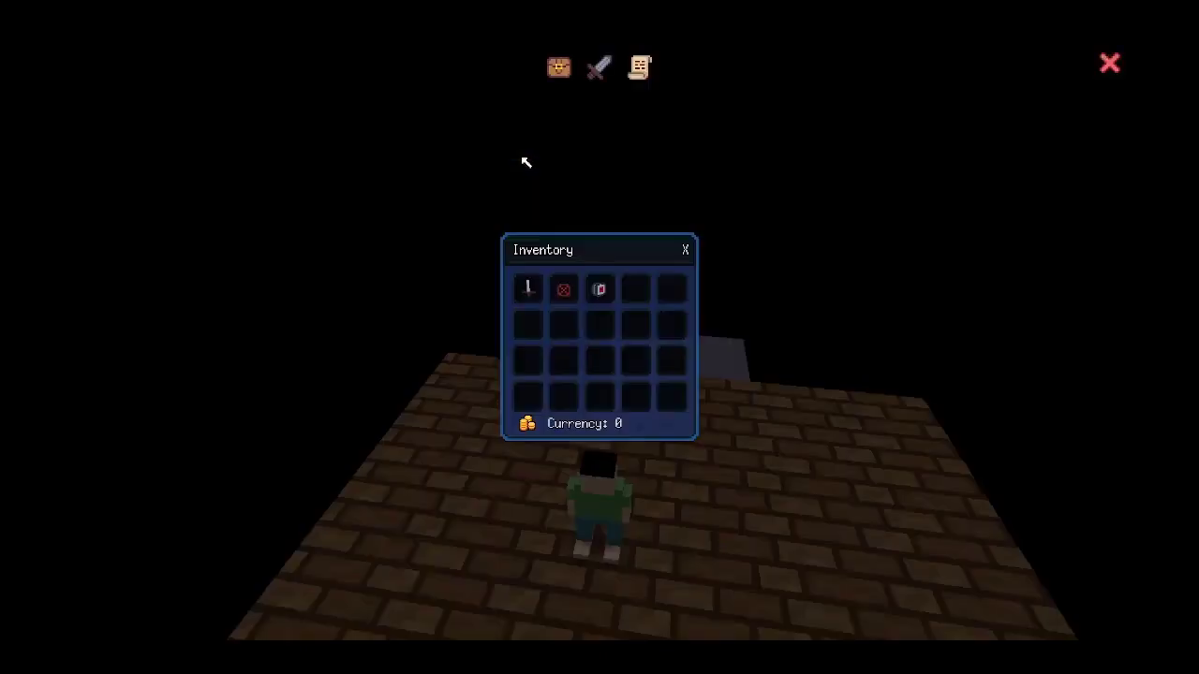
pyautogui.moveTo(589, 266); pyautogui.dragTo(329, 214)
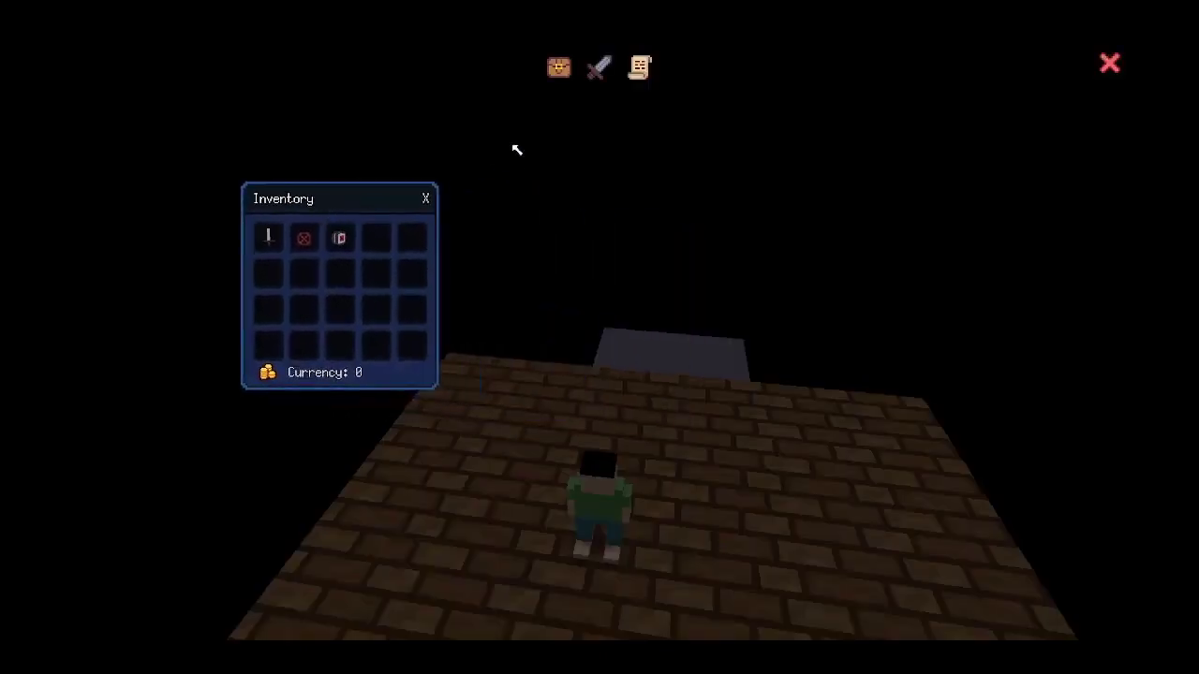
pyautogui.click(598, 73)
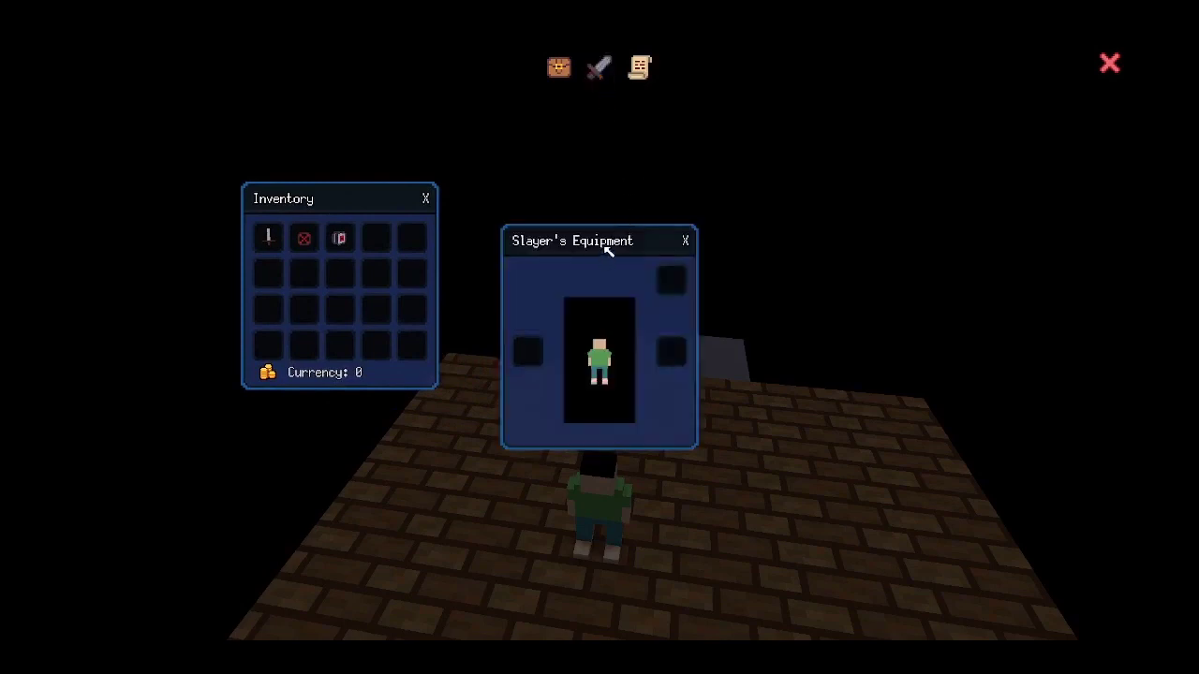
pyautogui.moveTo(607, 247); pyautogui.dragTo(848, 205)
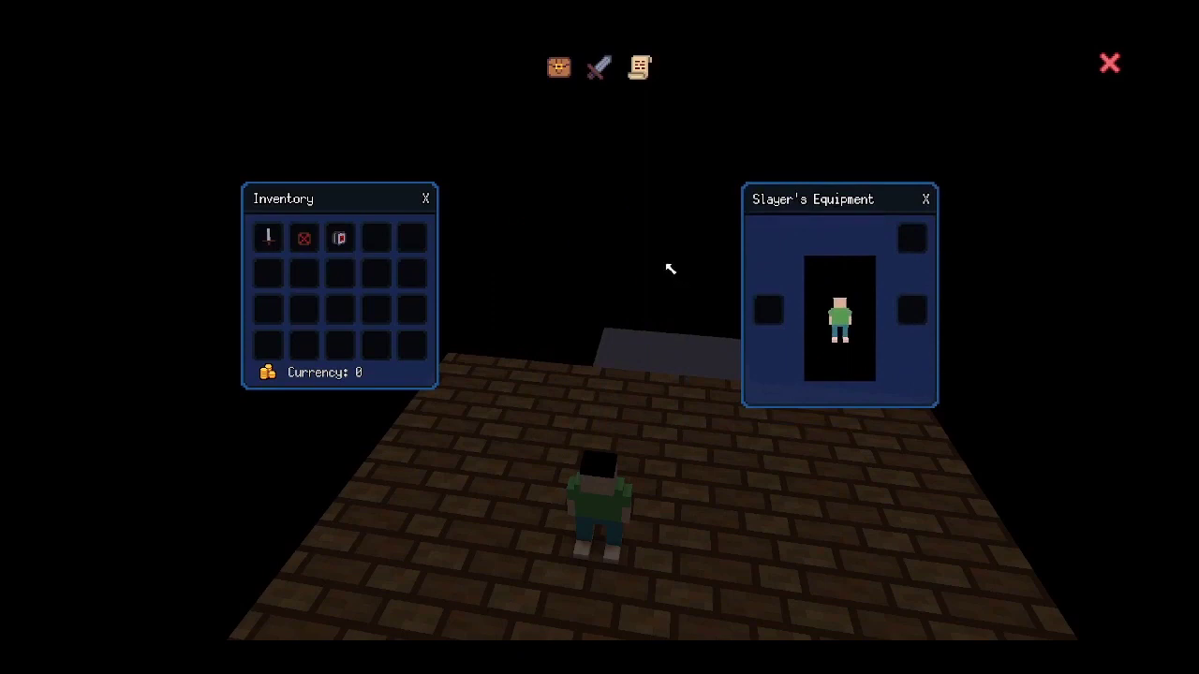
pyautogui.moveTo(820, 204)
pyautogui.mouseDown()
pyautogui.moveTo(803, 206)
pyautogui.moveTo(827, 188)
pyautogui.mouseUp()
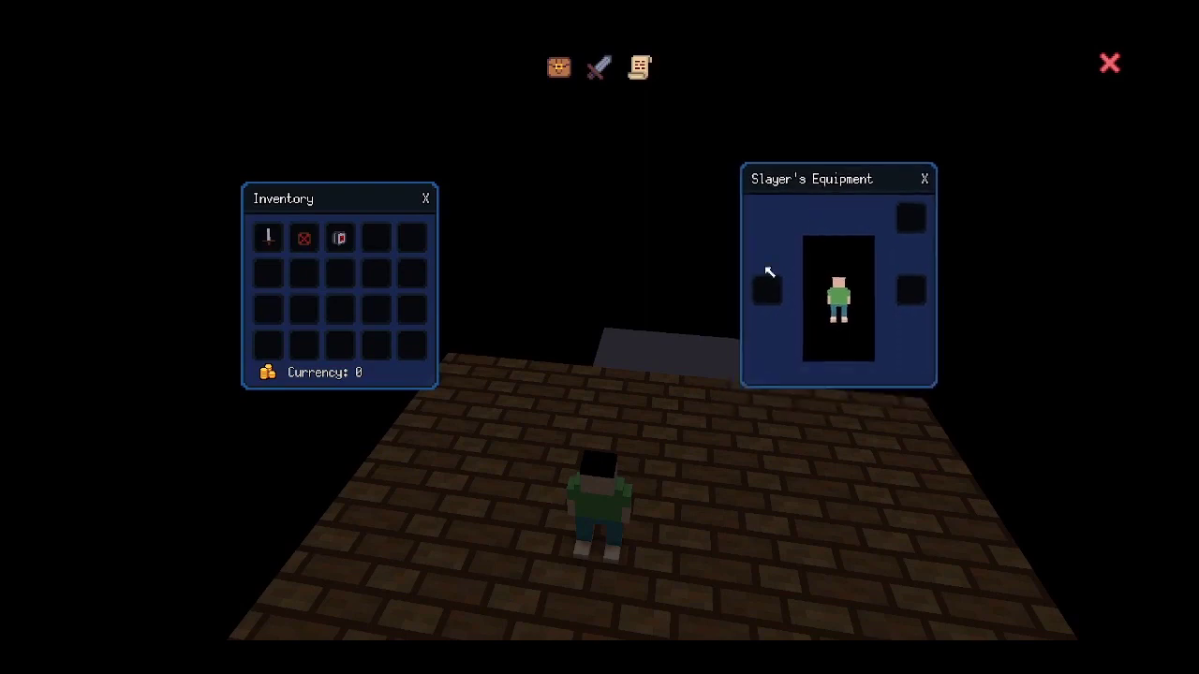
# Drag the armor, sword and shield into their equipment slots, then close the windows
pyautogui.moveTo(335, 248)
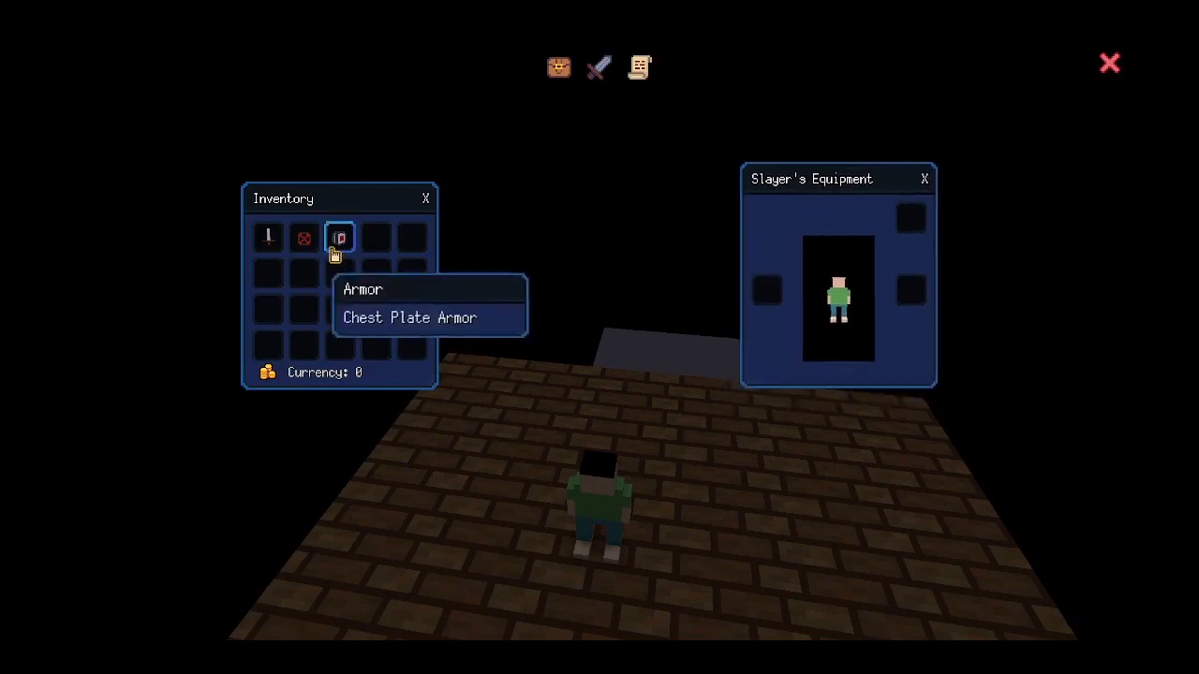
pyautogui.moveTo(335, 248); pyautogui.dragTo(909, 217)
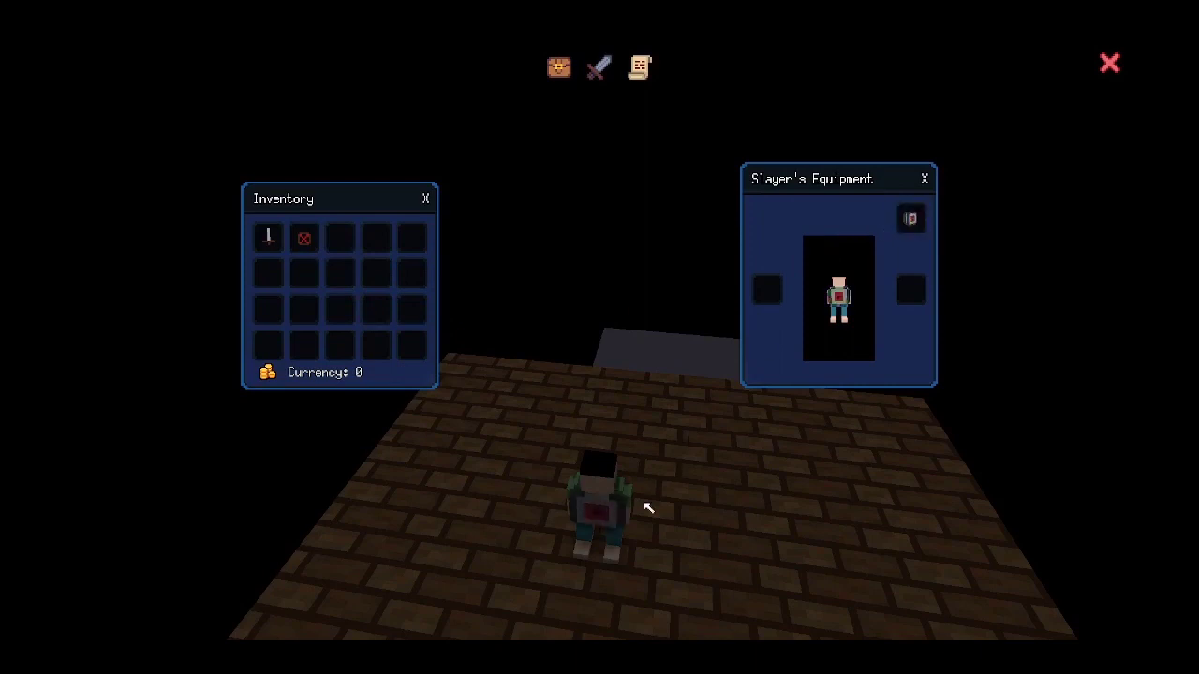
pyautogui.moveTo(267, 237); pyautogui.dragTo(766, 290)
pyautogui.moveTo(301, 256)
pyautogui.moveTo(302, 256); pyautogui.dragTo(910, 290)
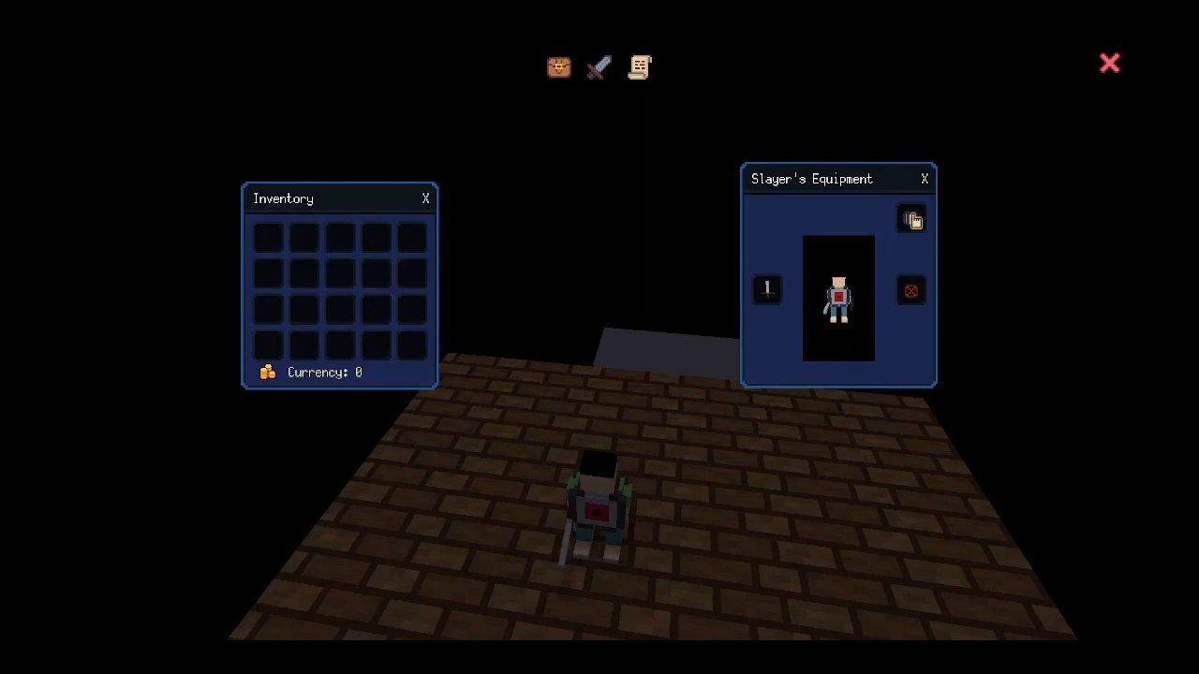
pyautogui.click(1109, 63)
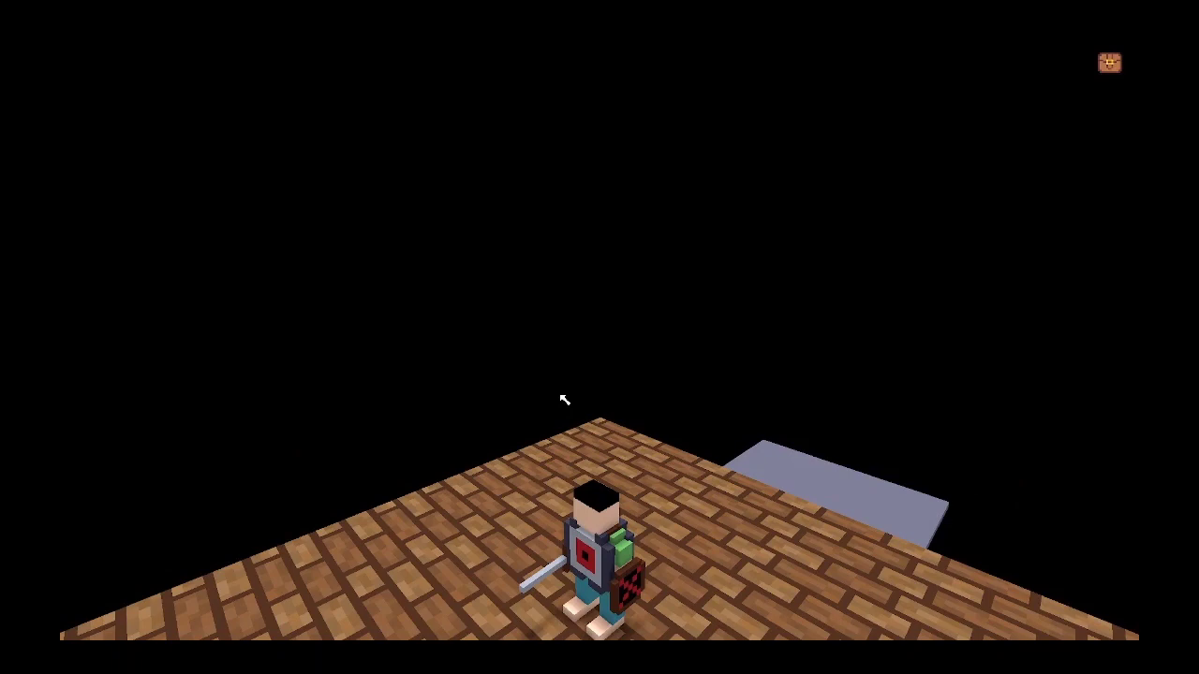
# Quit the Quick Play test back to the editor
pyautogui.press('Escape')
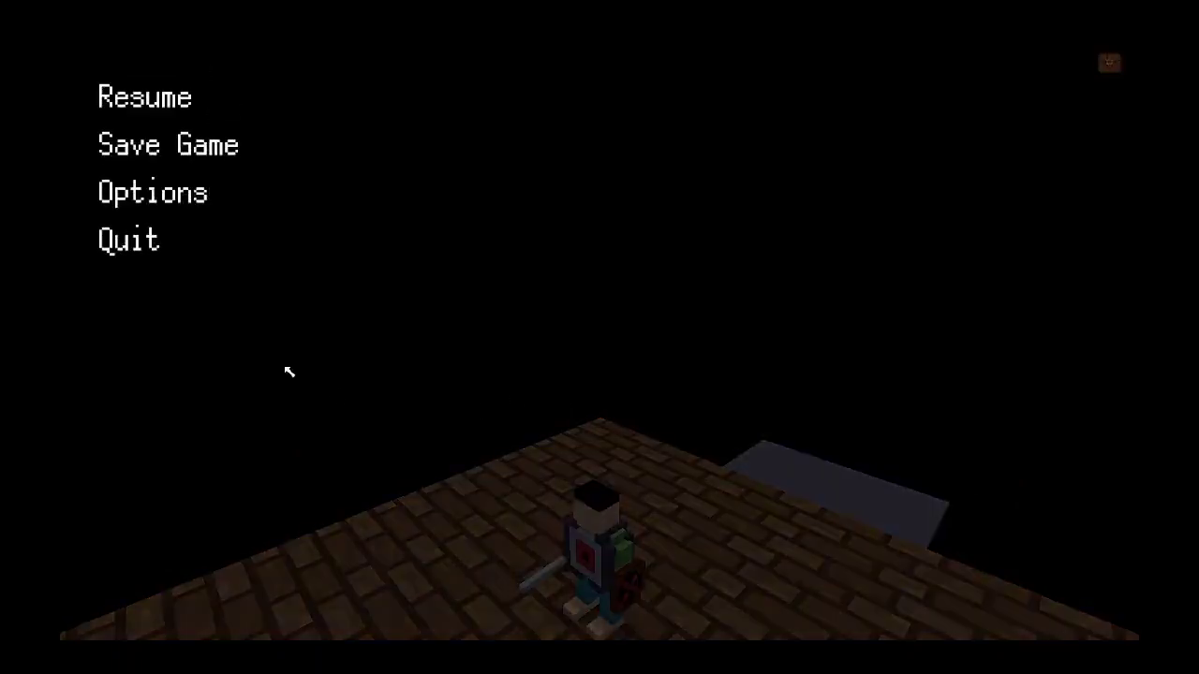
pyautogui.click(143, 254)
pyautogui.click(549, 364)
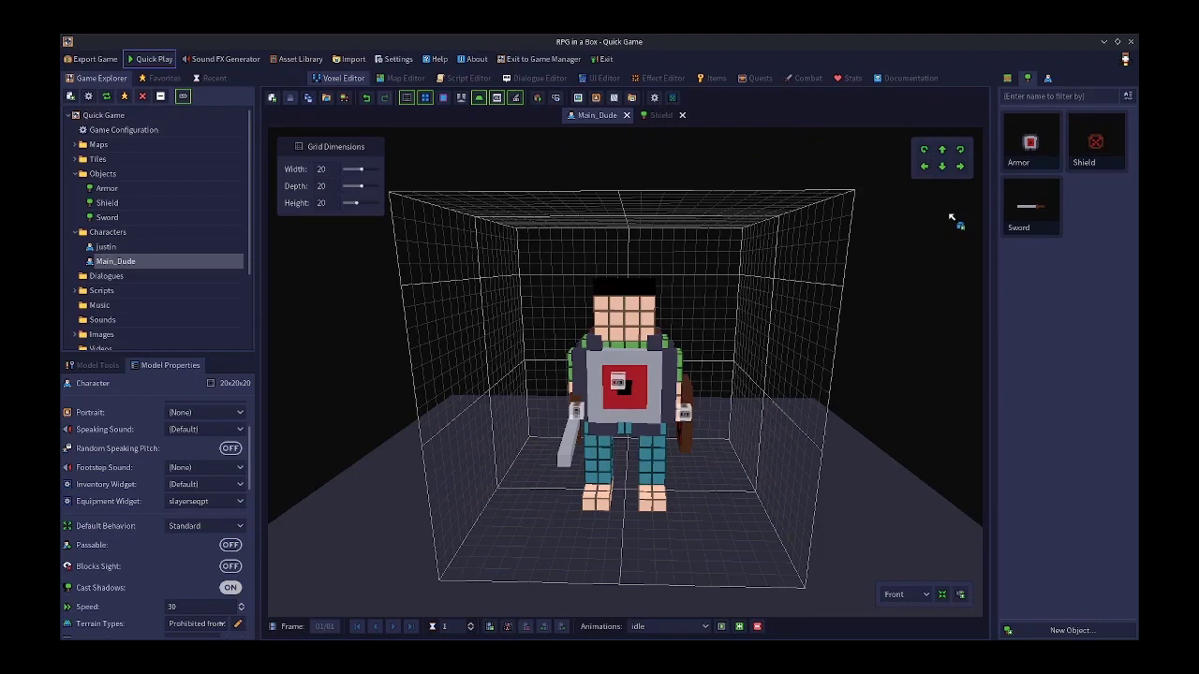
# Open the Sword model and change its weapon_slot attach point name to sword_handle
pyautogui.doubleClick(1028, 213)
pyautogui.moveTo(739, 402); pyautogui.dragTo(325, 514, button='right')
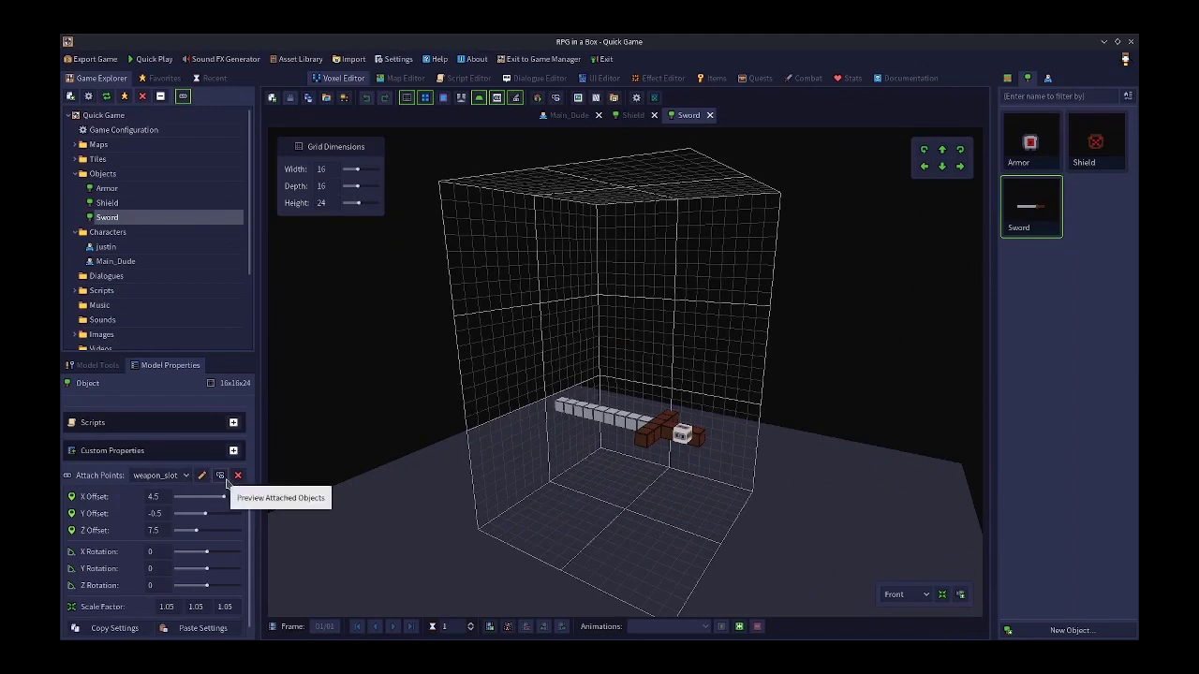
pyautogui.click(201, 476)
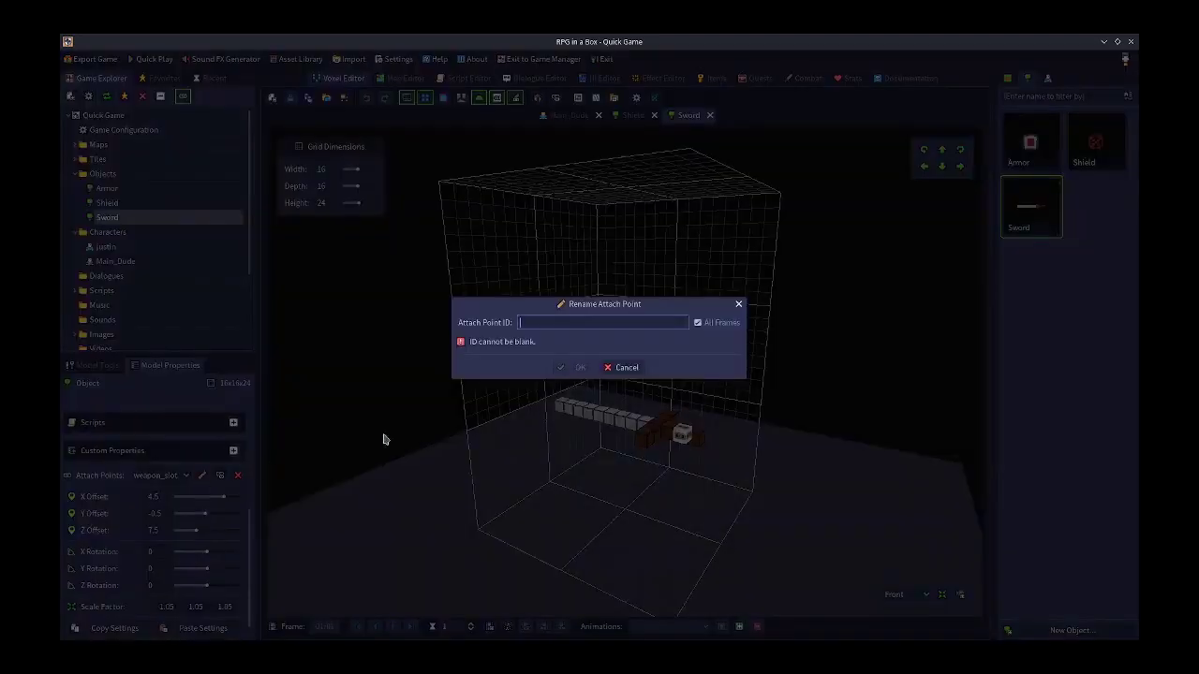
pyautogui.write('sword_handle')
pyautogui.click(578, 368)
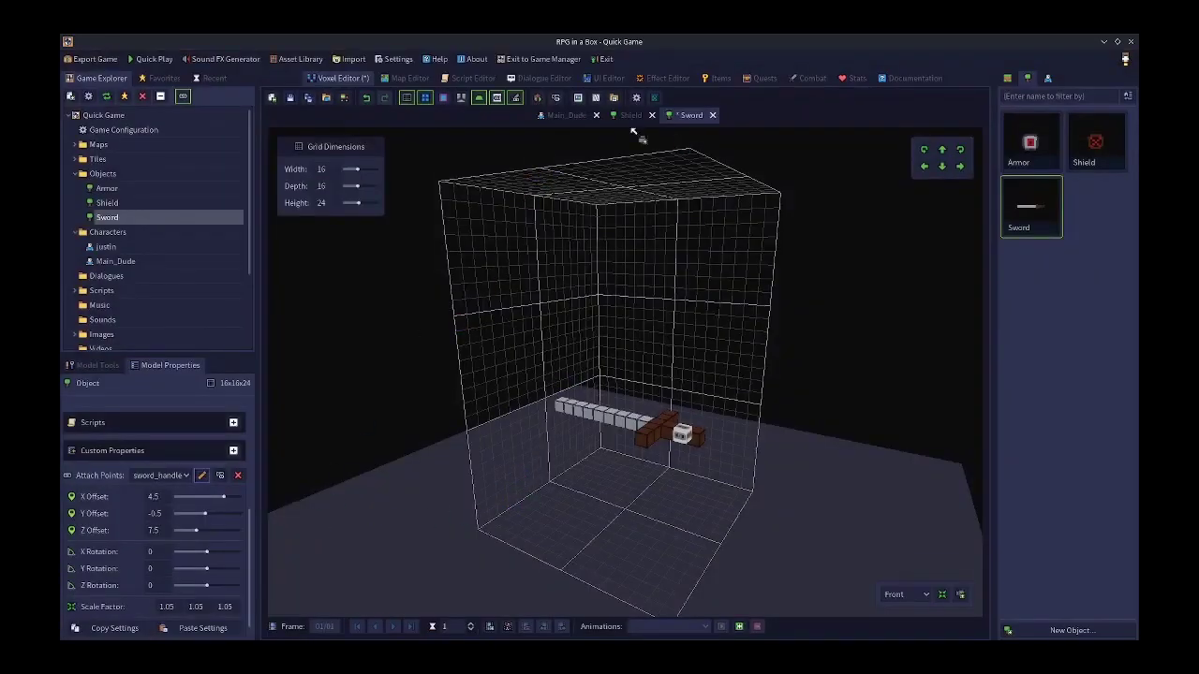
# Save the Sword model, inspect the Shield model from a few angles, then view the Sword item
pyautogui.click(290, 98)
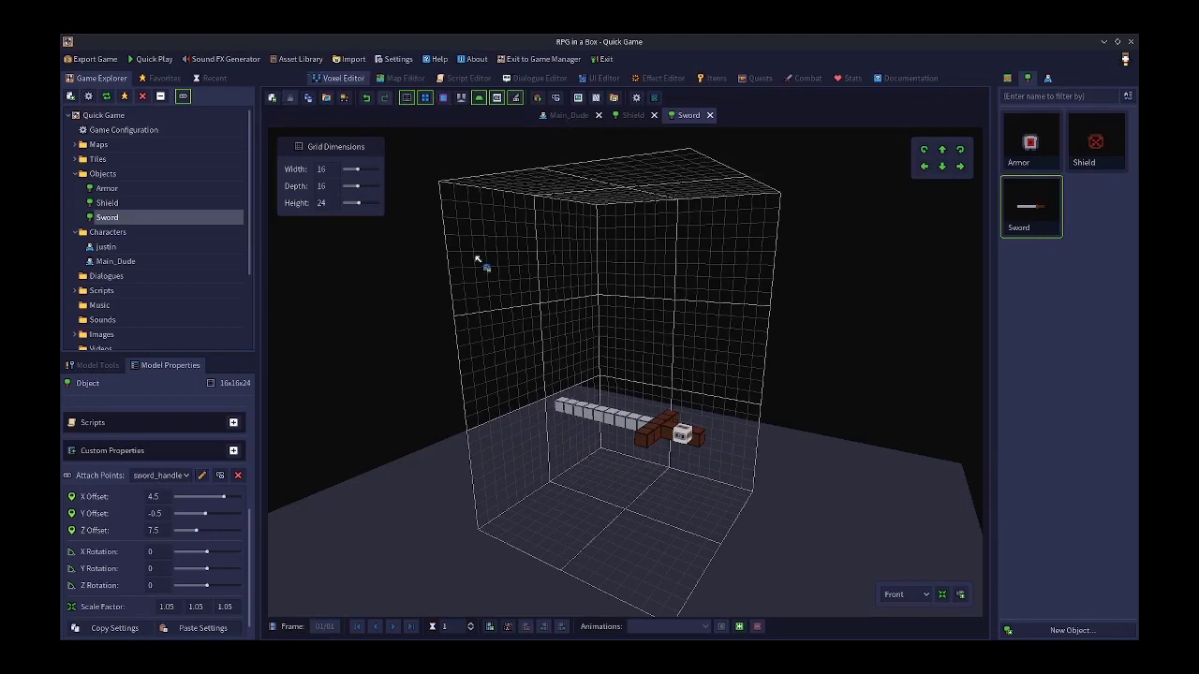
pyautogui.click(1087, 153)
pyautogui.moveTo(807, 367); pyautogui.dragTo(520, 459, button='right')
pyautogui.moveTo(371, 497); pyautogui.dragTo(637, 482, button='middle')
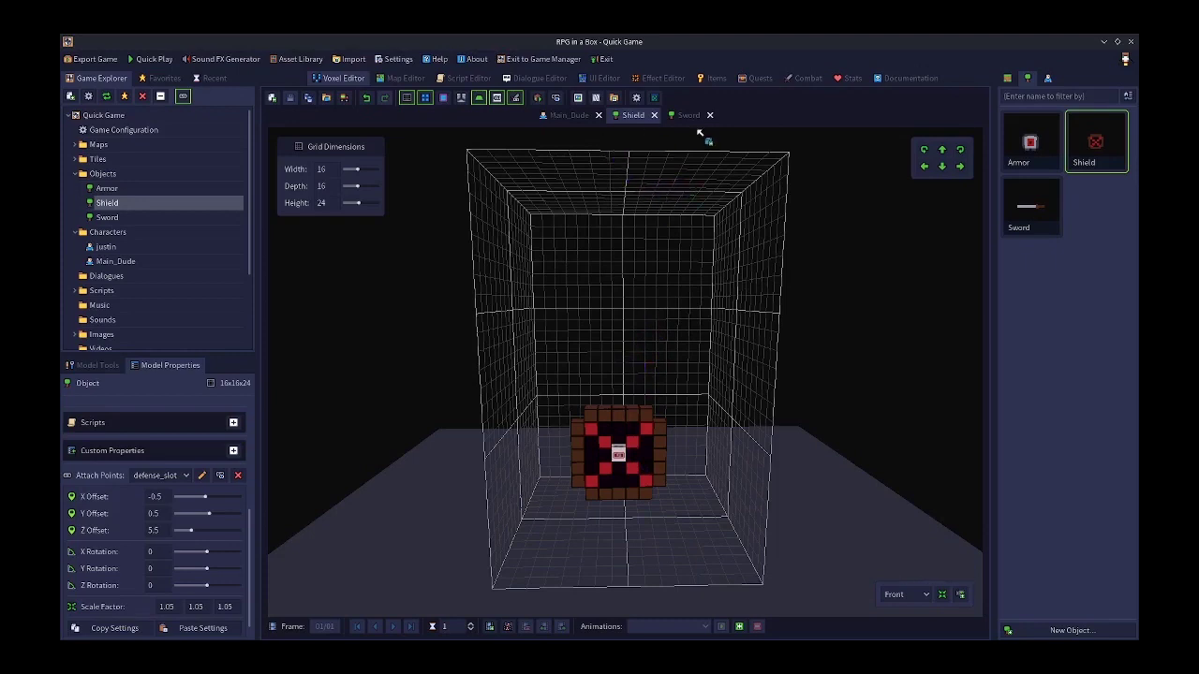
pyautogui.click(716, 81)
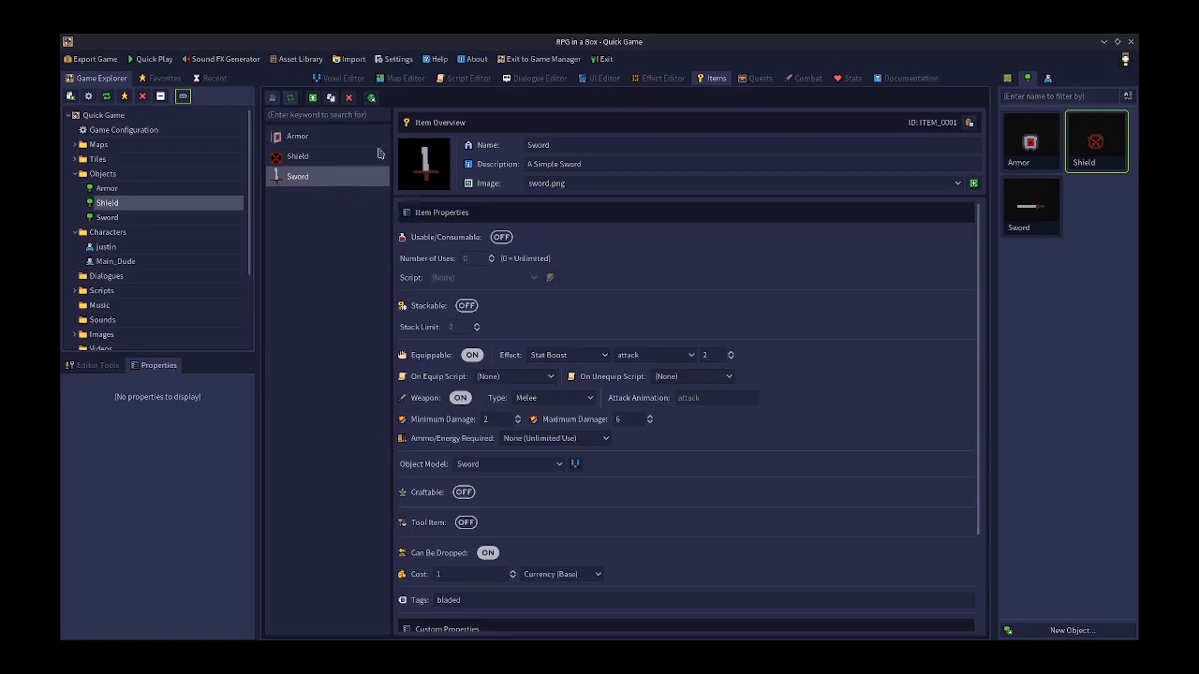
# Revisit the Shield and Sword models, open the Main_Dude character, then go to the Script Editor
pyautogui.click(354, 78)
pyautogui.click(1017, 223)
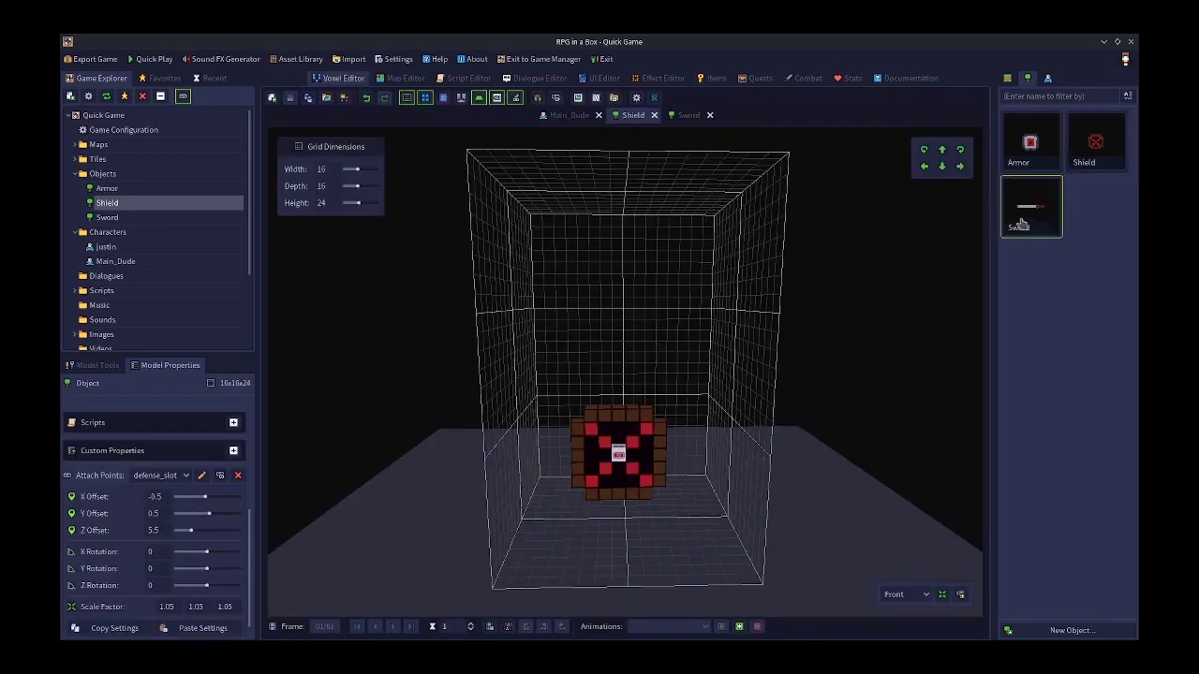
pyautogui.click(1050, 78)
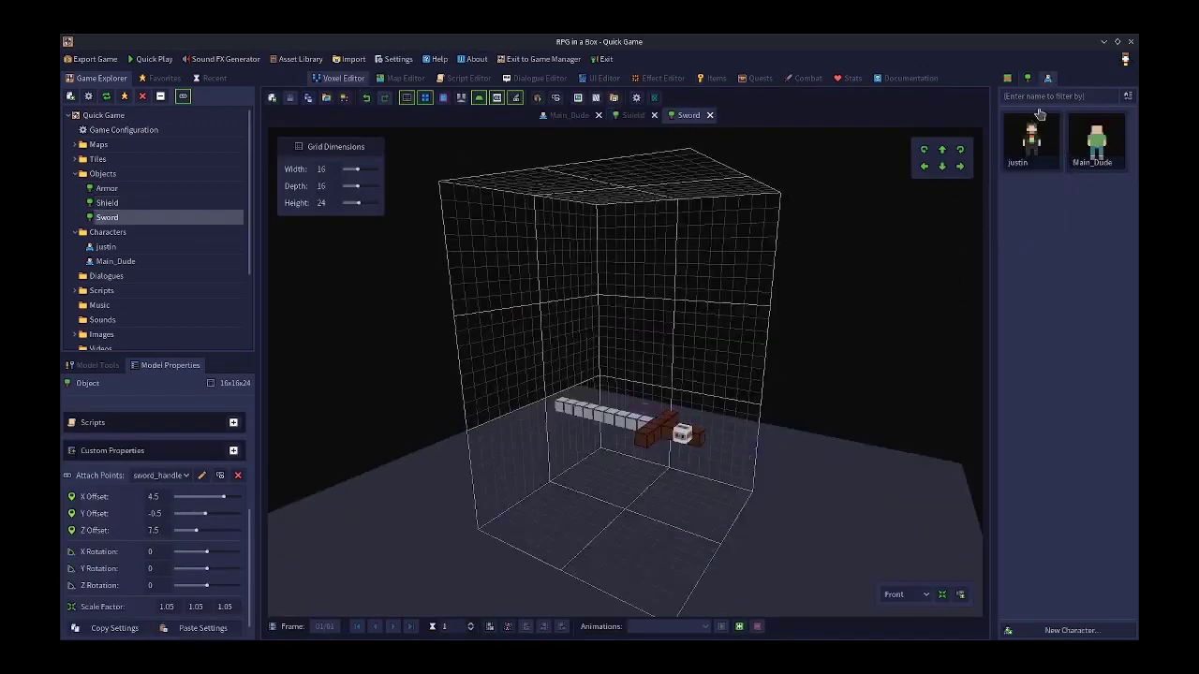
pyautogui.click(1096, 141)
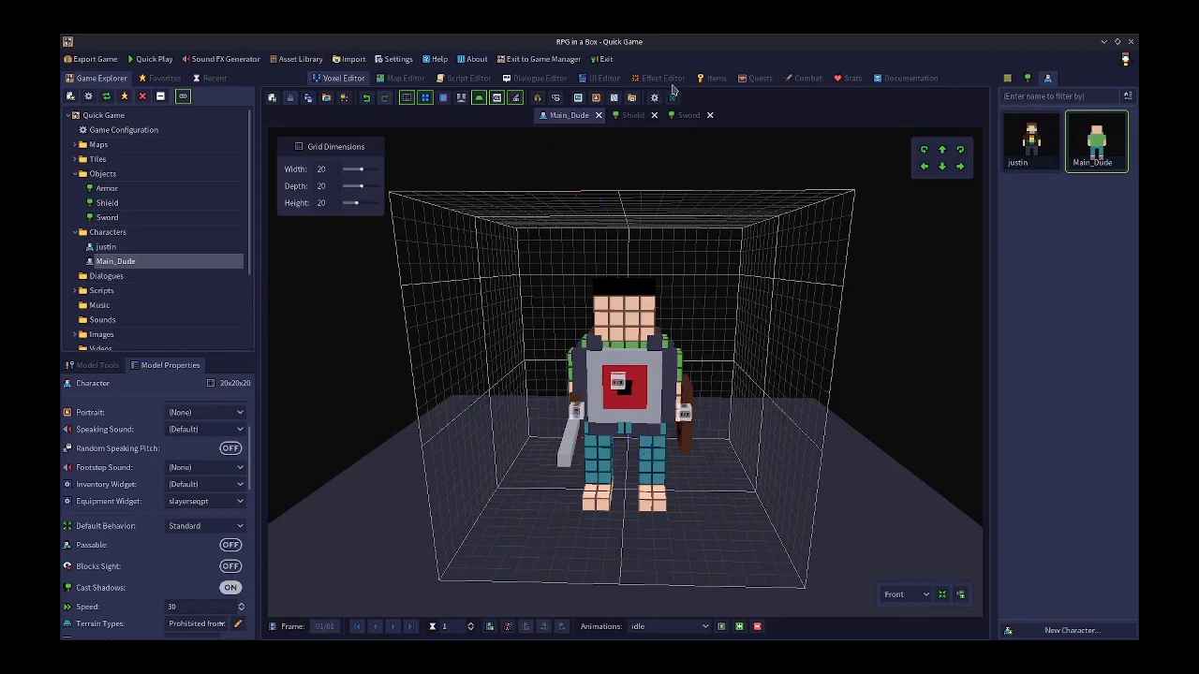
pyautogui.click(712, 80)
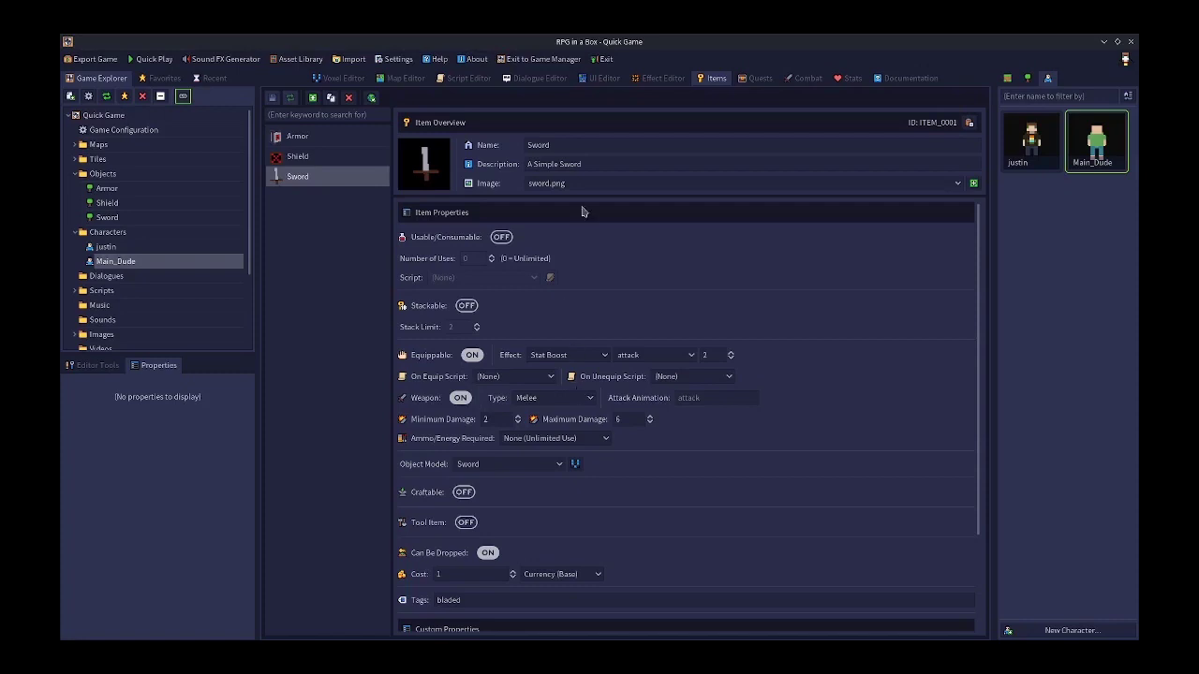
pyautogui.click(465, 86)
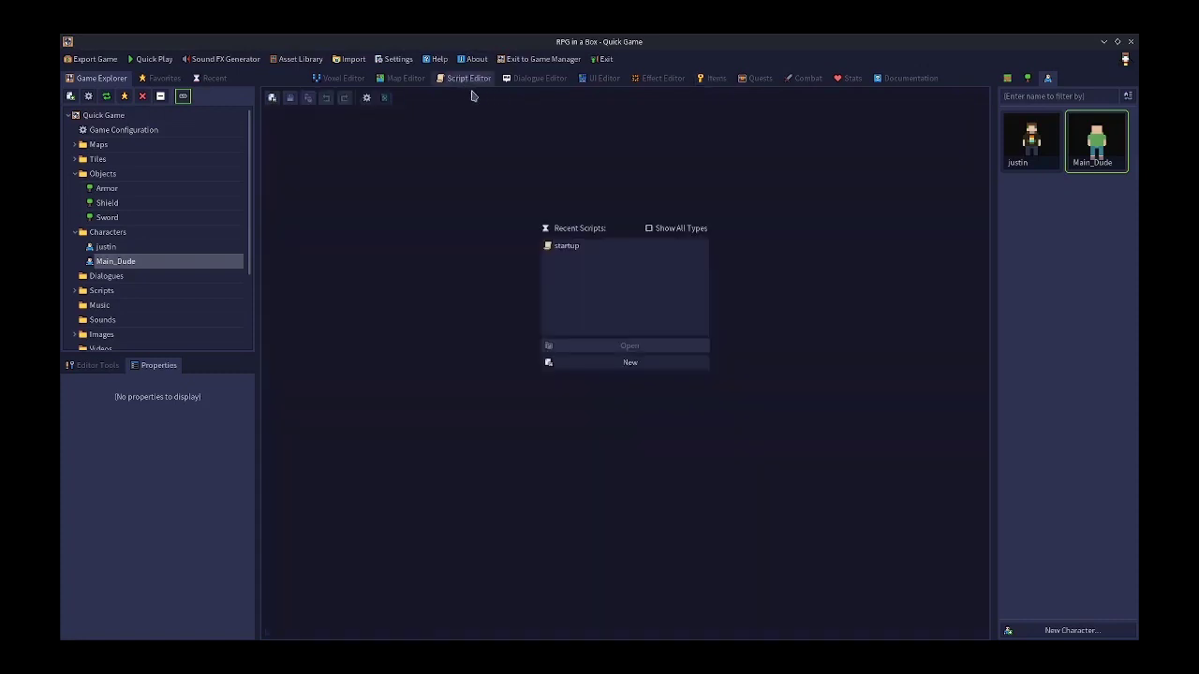
# Create a new script named equip_sword and delete its default Display Message node
pyautogui.click(604, 365)
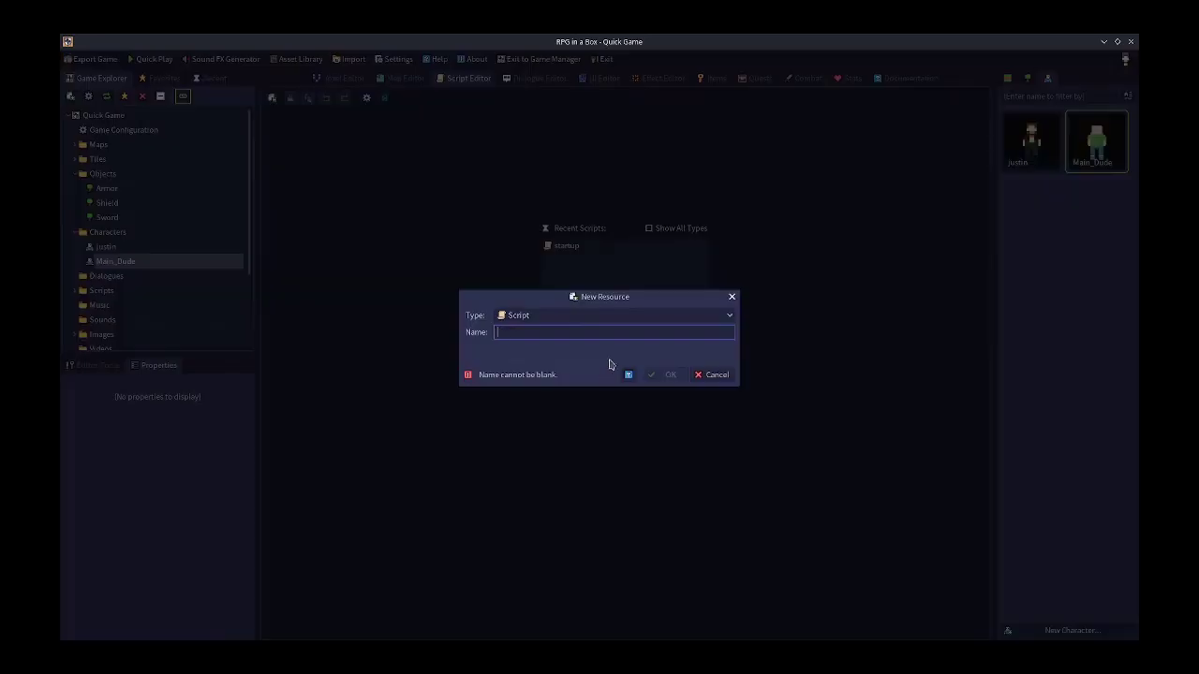
pyautogui.write('equip_sword')
pyautogui.click(663, 376)
pyautogui.click(602, 218)
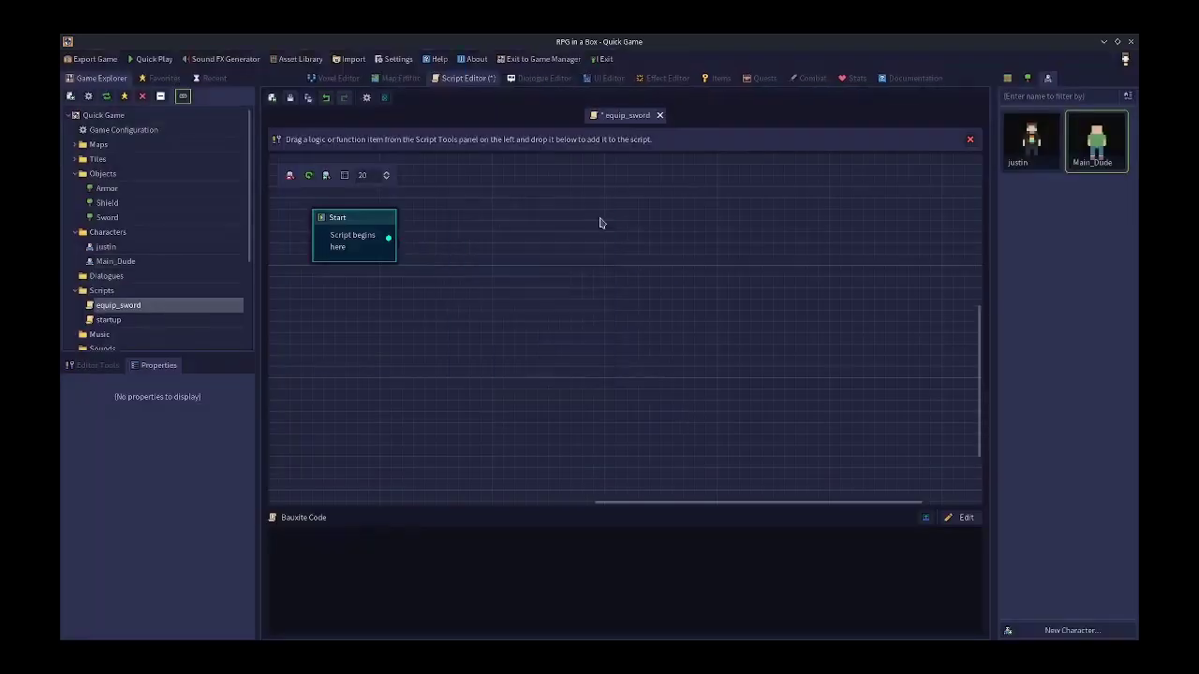
# Filter functions for 'attach' and add an Attach Object node after Start
pyautogui.click(84, 365)
pyautogui.click(114, 471)
pyautogui.write('attach')
pyautogui.click(100, 502)
pyautogui.moveTo(99, 502); pyautogui.dragTo(531, 185)
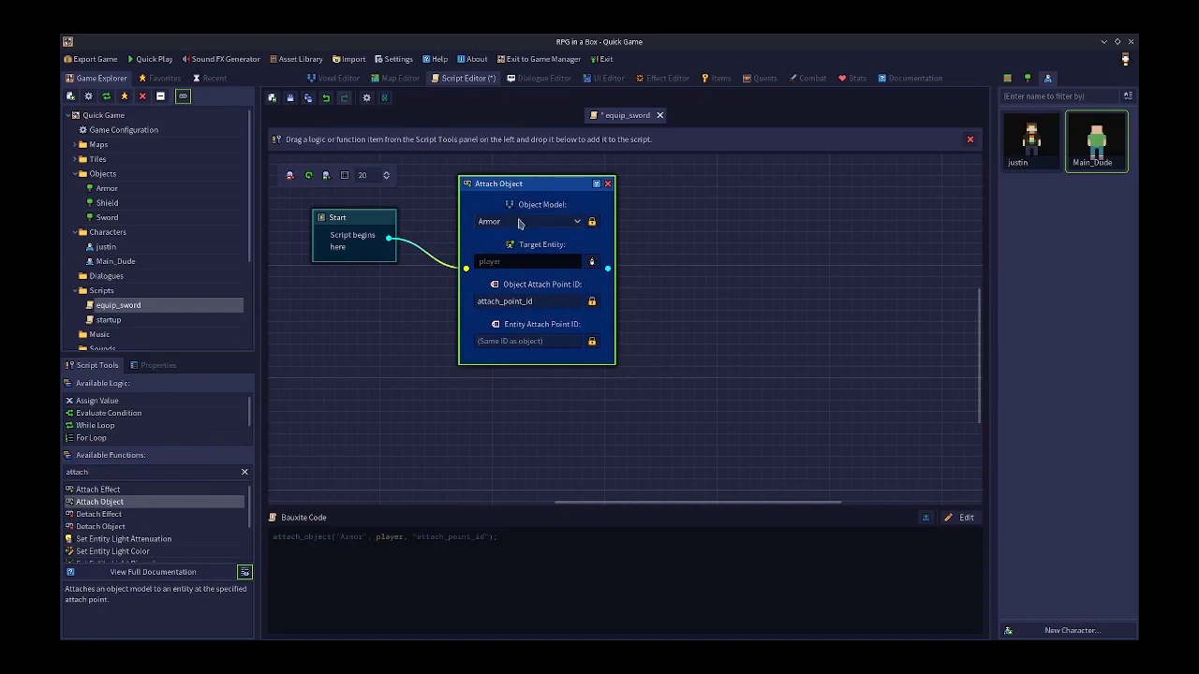
# Set the node to attach Sword's sword_handle to the player's weapon_slot
pyautogui.click(520, 222)
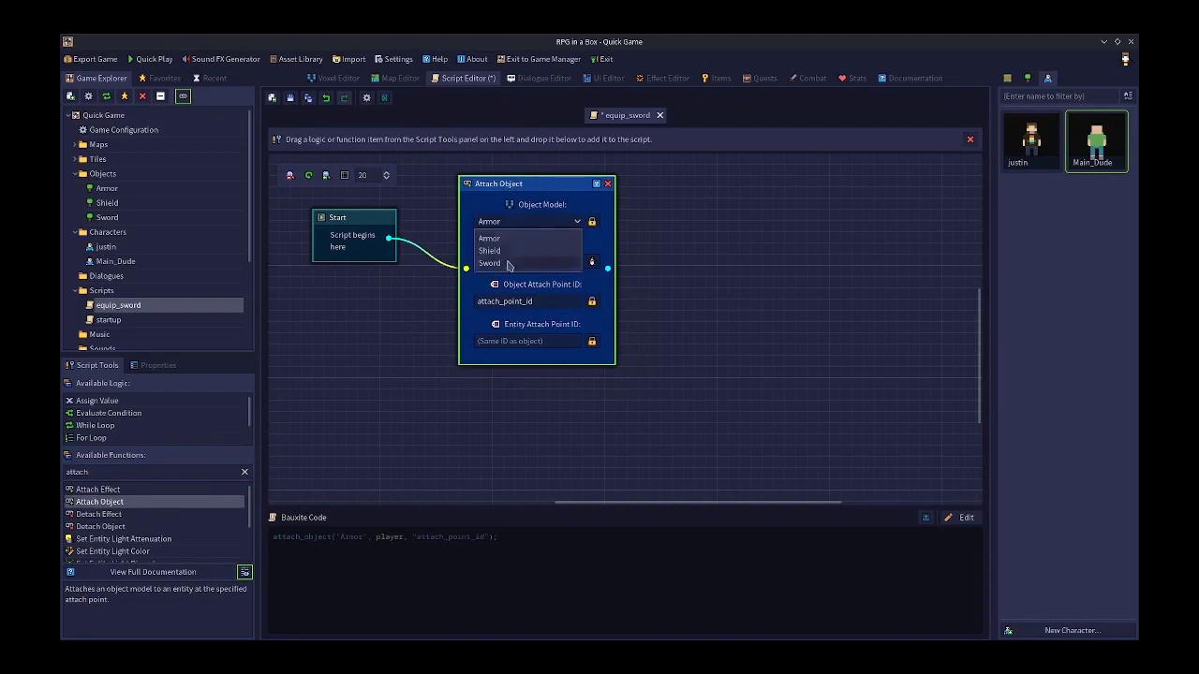
pyautogui.click(508, 263)
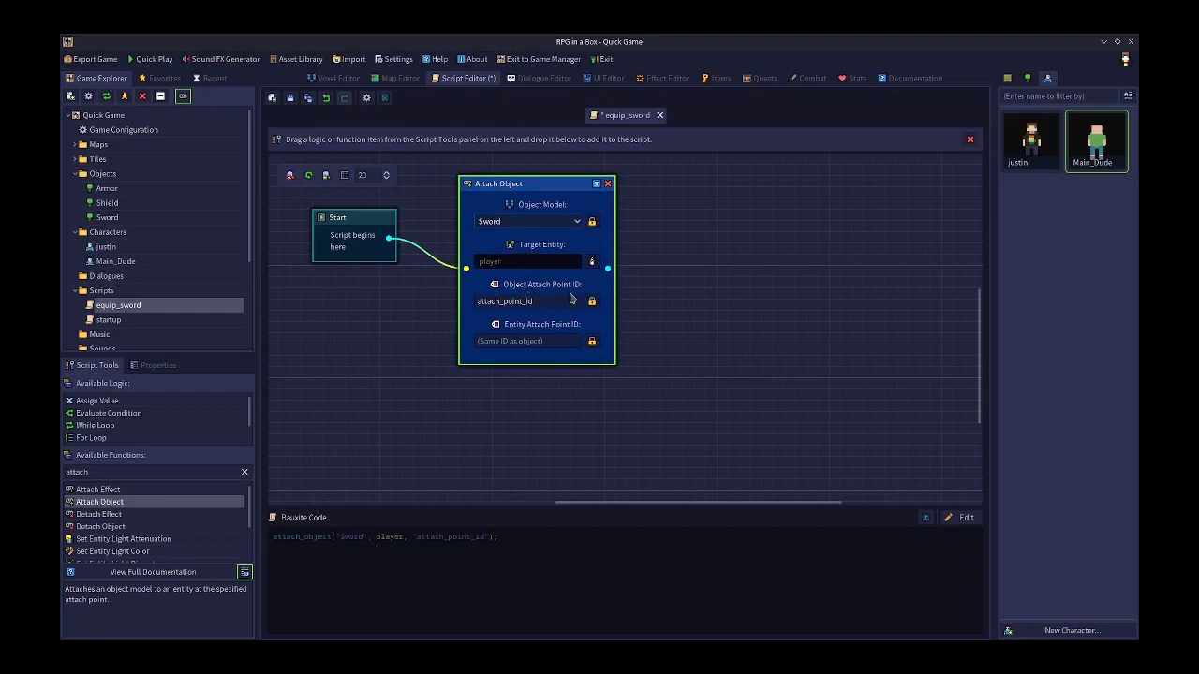
pyautogui.moveTo(561, 298); pyautogui.dragTo(453, 302)
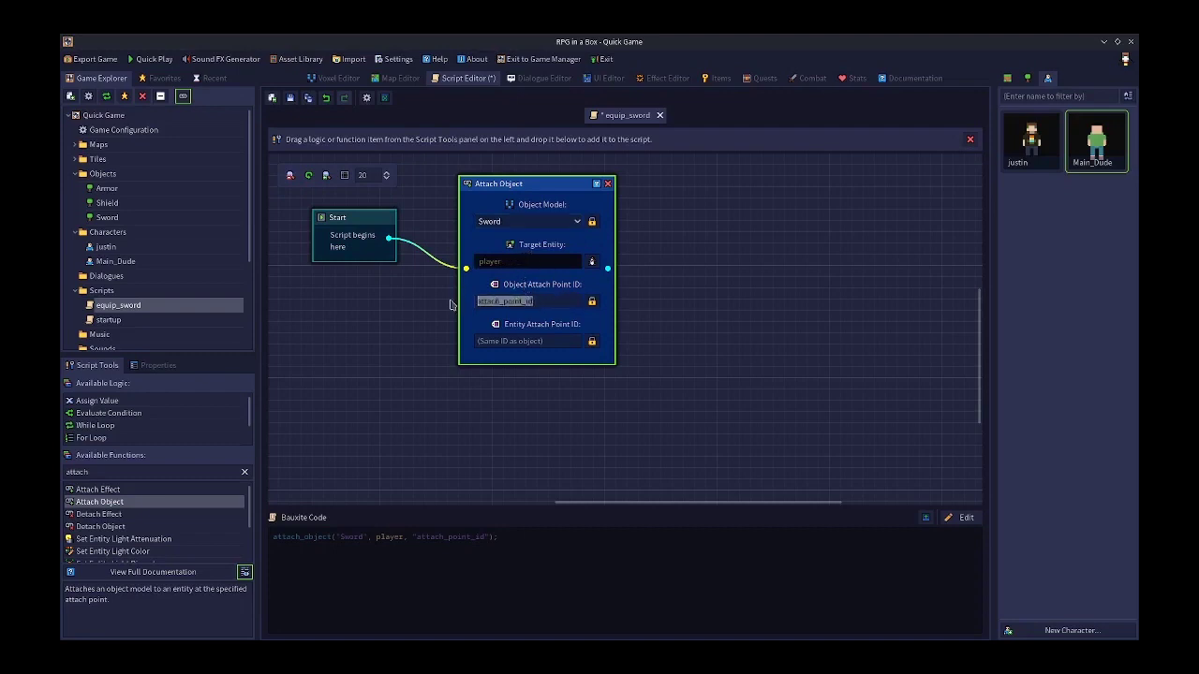
pyautogui.write('sword_handle')
pyautogui.click(552, 339)
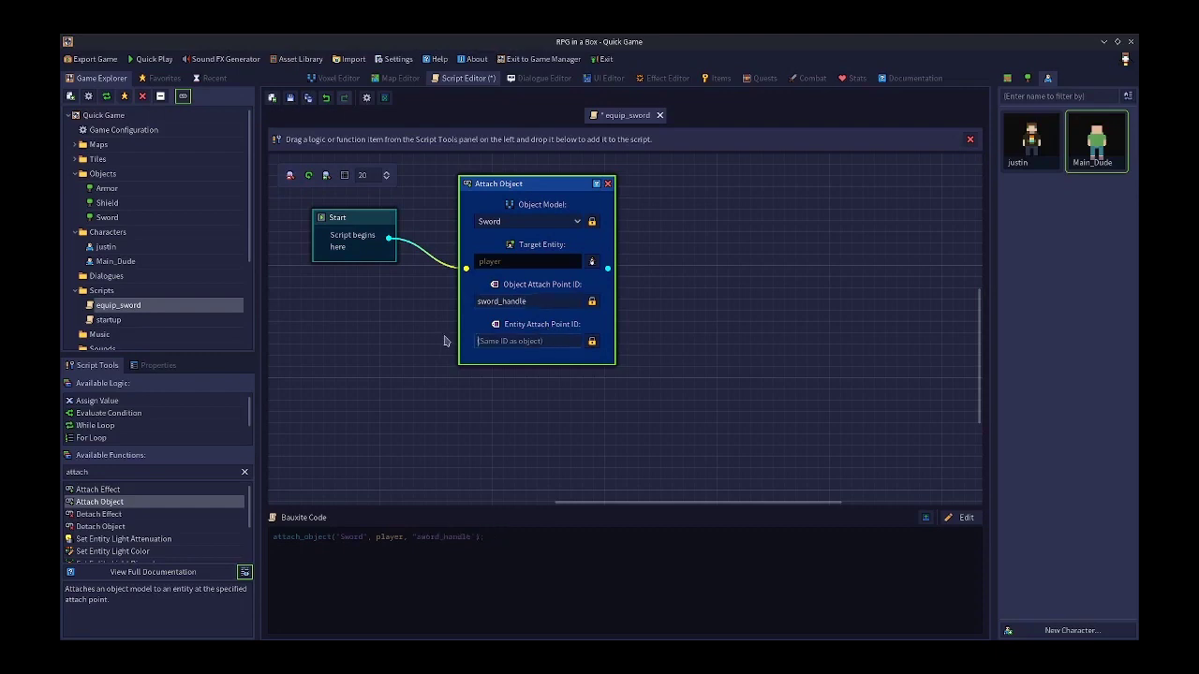
pyautogui.write('weapon_slot')
pyautogui.click(587, 456)
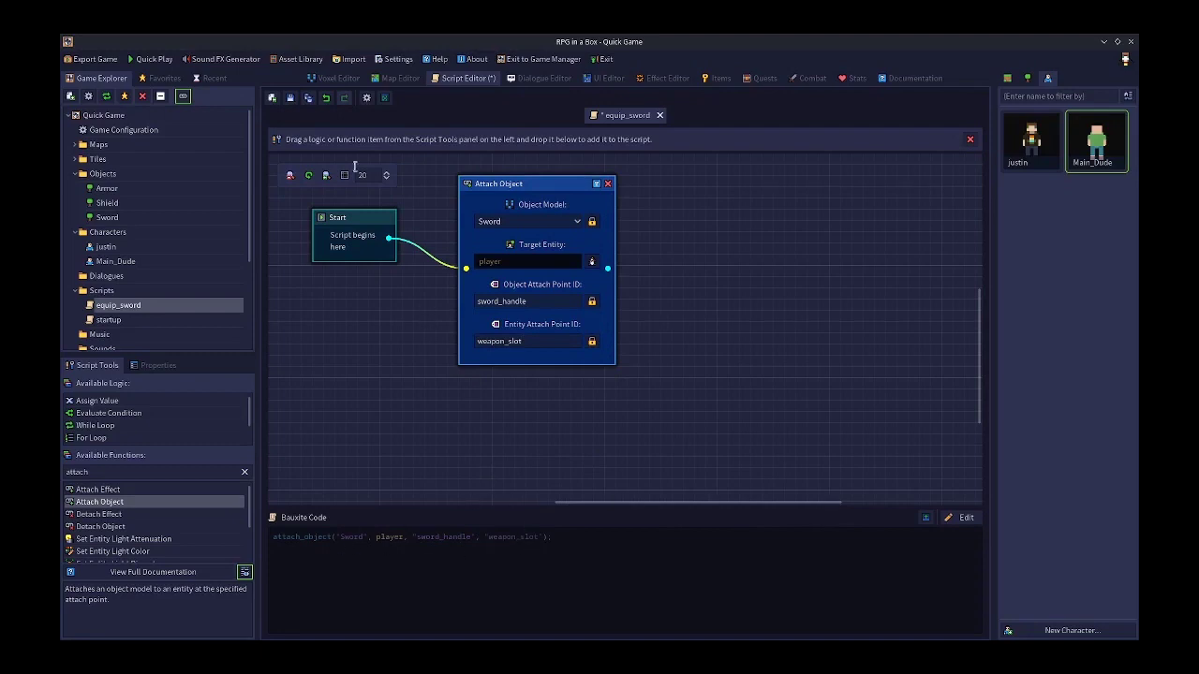
pyautogui.click(271, 99)
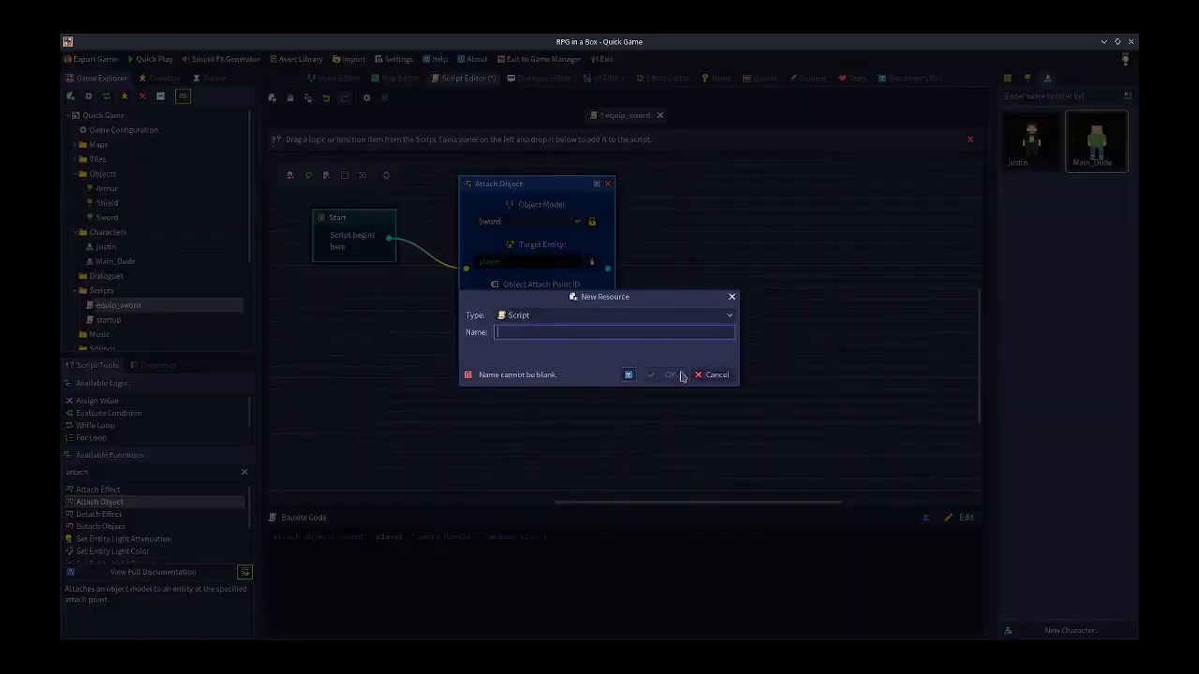
# Dismiss the New Resource dialog, save equip_sword, and set it as the Sword's On Equip Script
pyautogui.click(716, 379)
pyautogui.click(291, 99)
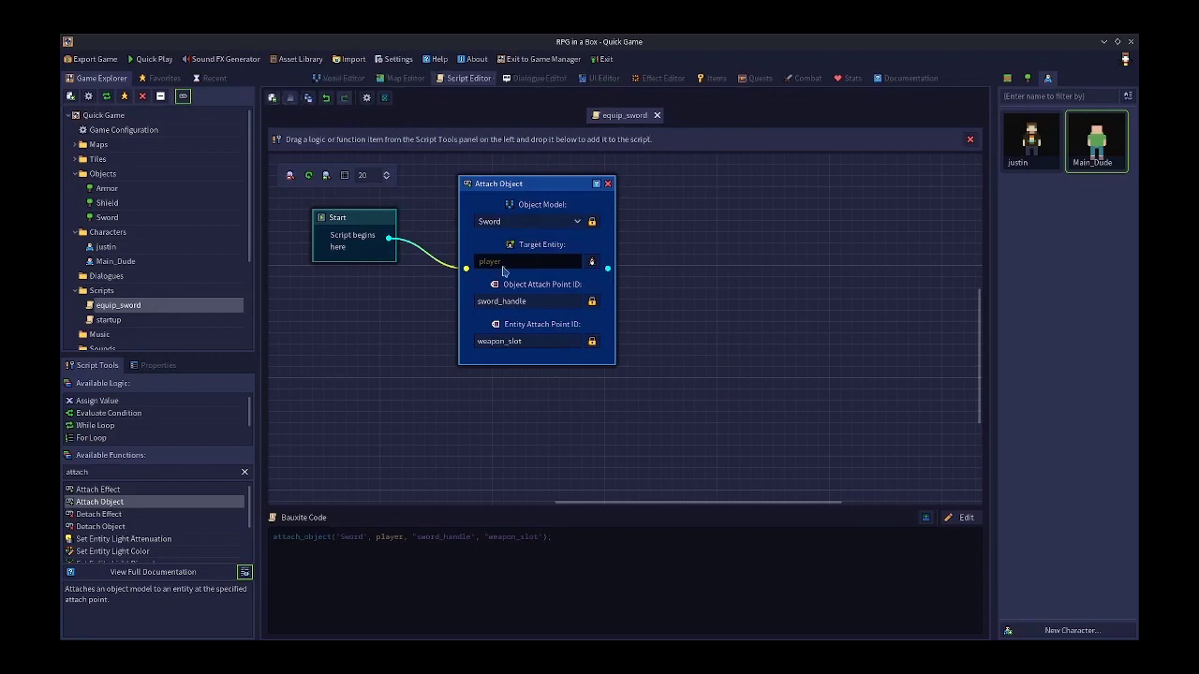
pyautogui.click(710, 83)
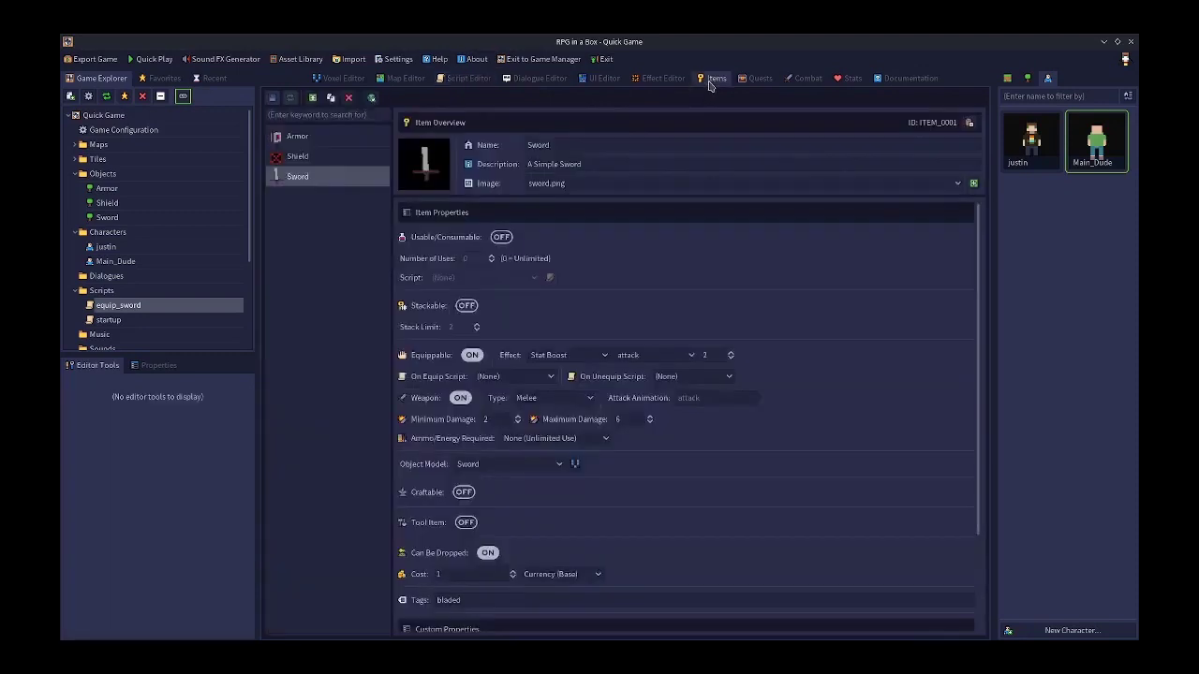
pyautogui.click(475, 379)
pyautogui.click(499, 408)
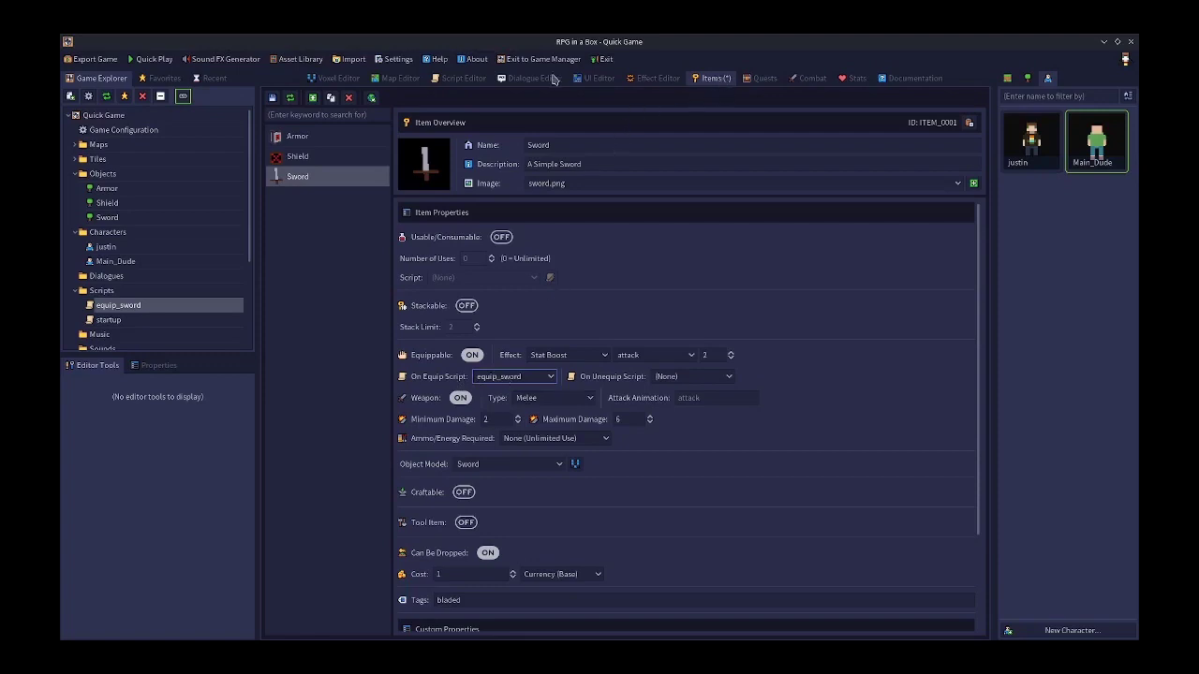
pyautogui.click(456, 82)
# Save a copy of the script as unequip_sword
pyautogui.click(308, 99)
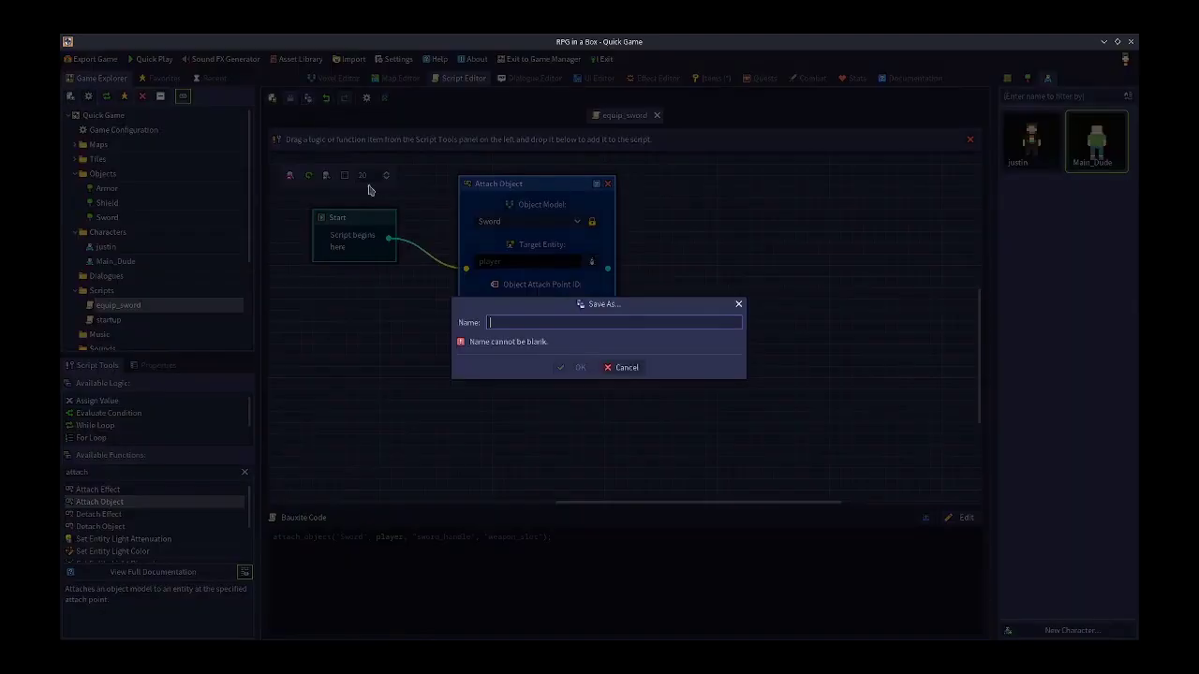
pyautogui.write('unequip_sword')
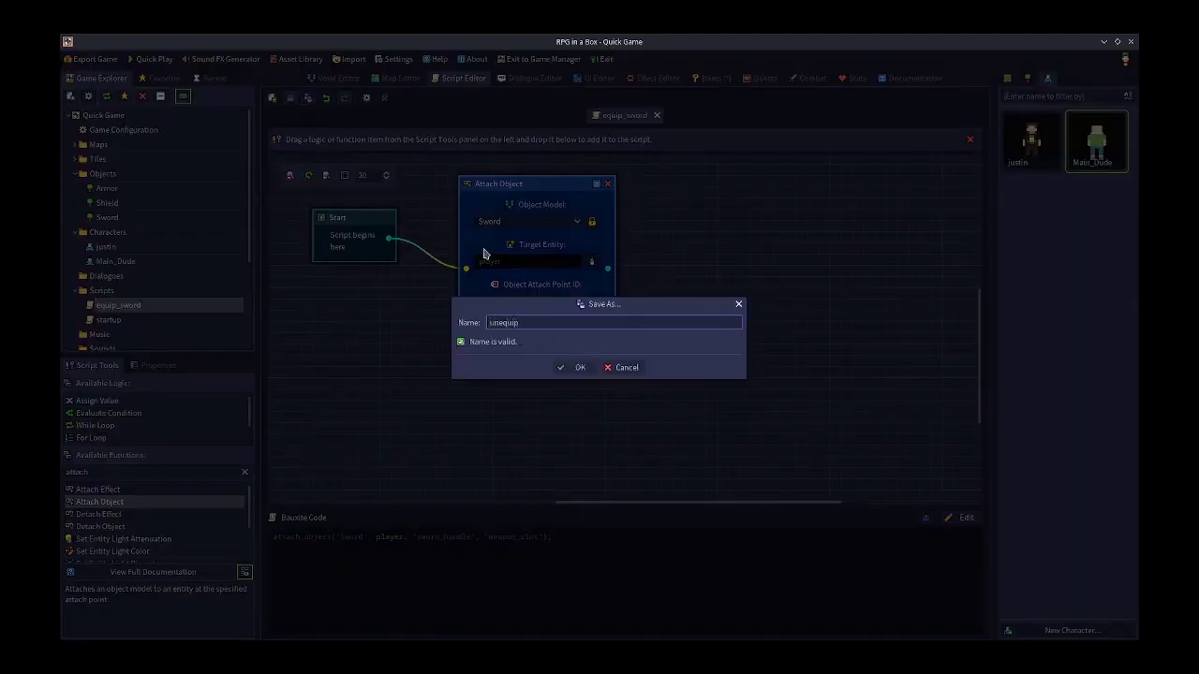
pyautogui.click(578, 368)
# Replace Attach Object with a Detach Object node for weapon_slot and save the script
pyautogui.click(607, 183)
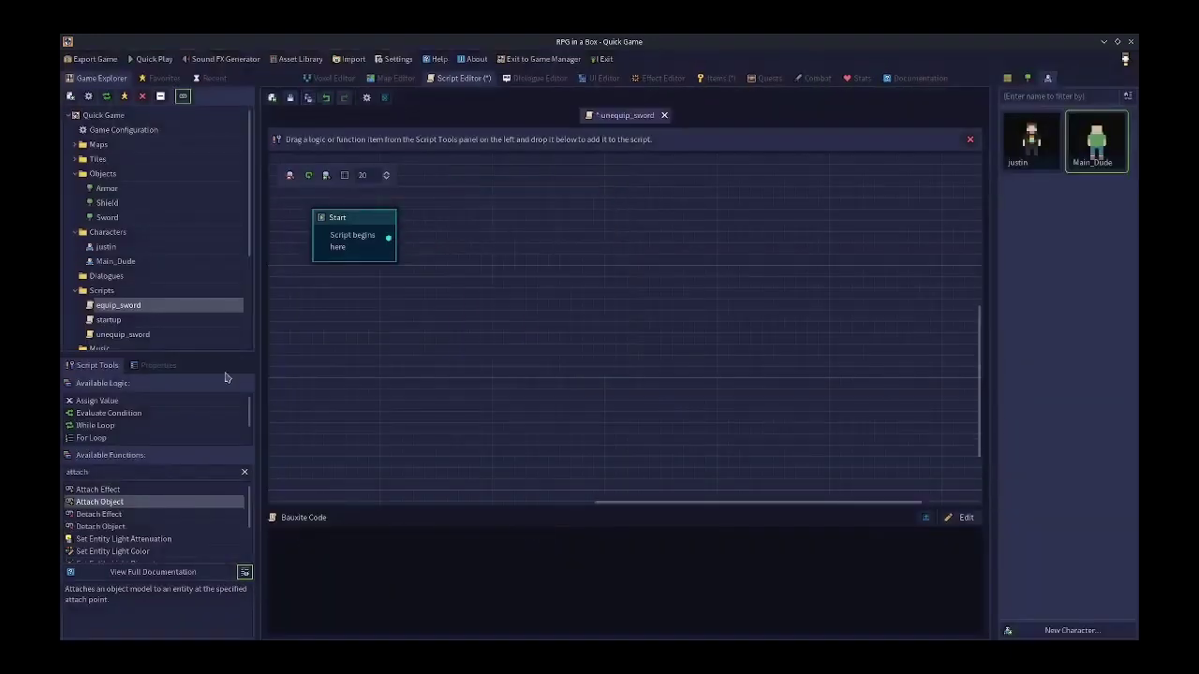
pyautogui.moveTo(100, 527); pyautogui.dragTo(570, 206)
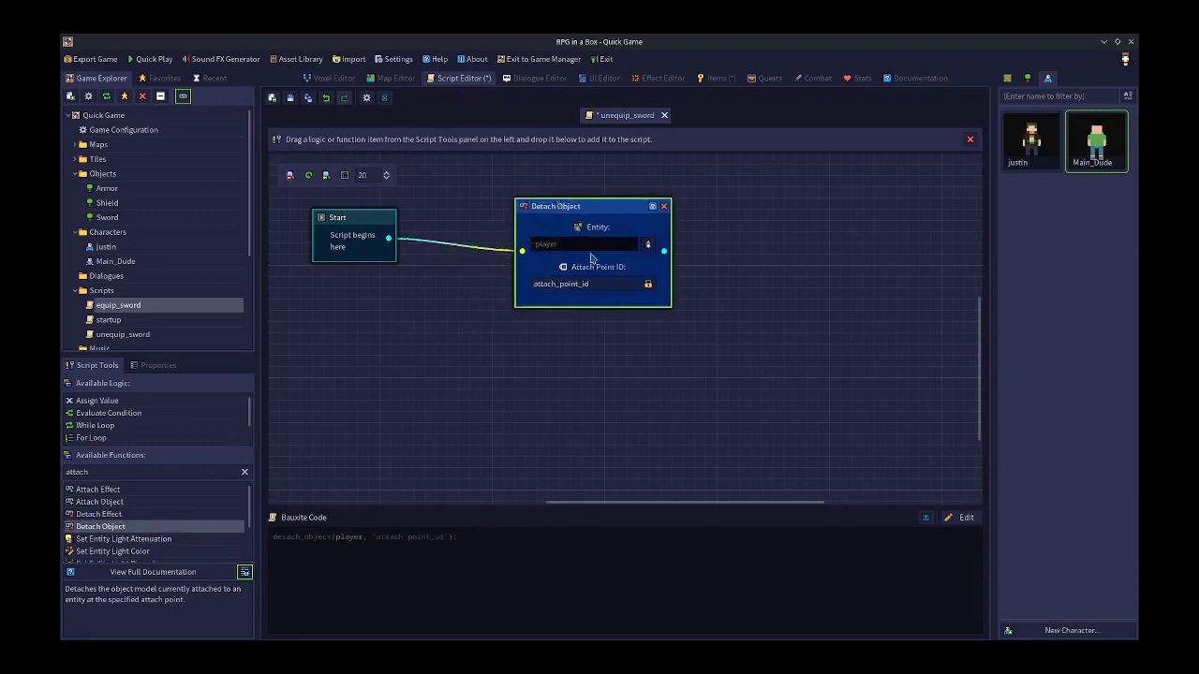
pyautogui.click(607, 284)
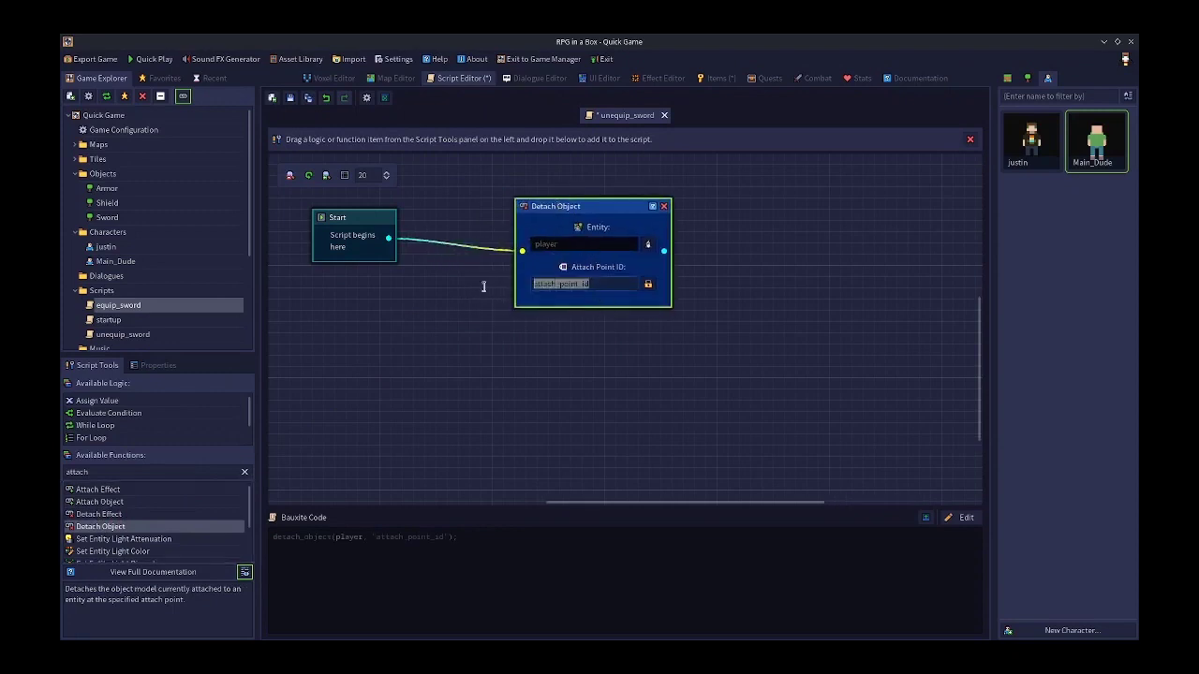
pyautogui.write('weapon_slot')
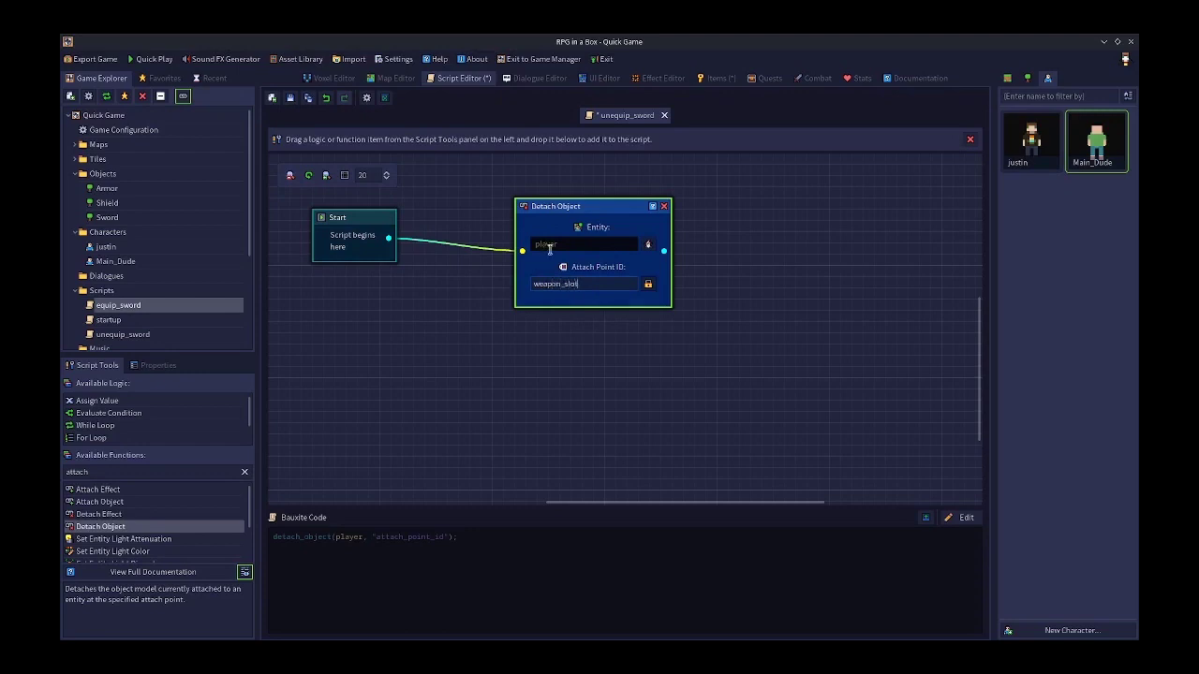
pyautogui.click(605, 360)
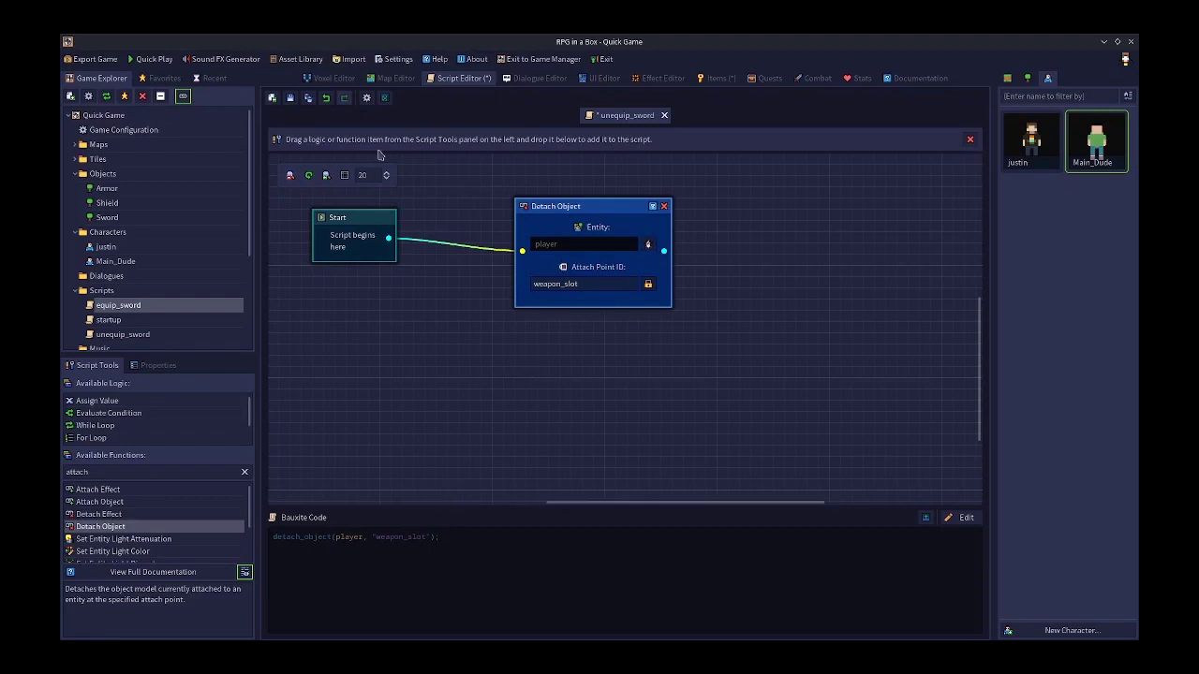
pyautogui.click(293, 99)
# Choose unequip_sword in the Sword item's On Unequip Script dropdown
pyautogui.click(701, 80)
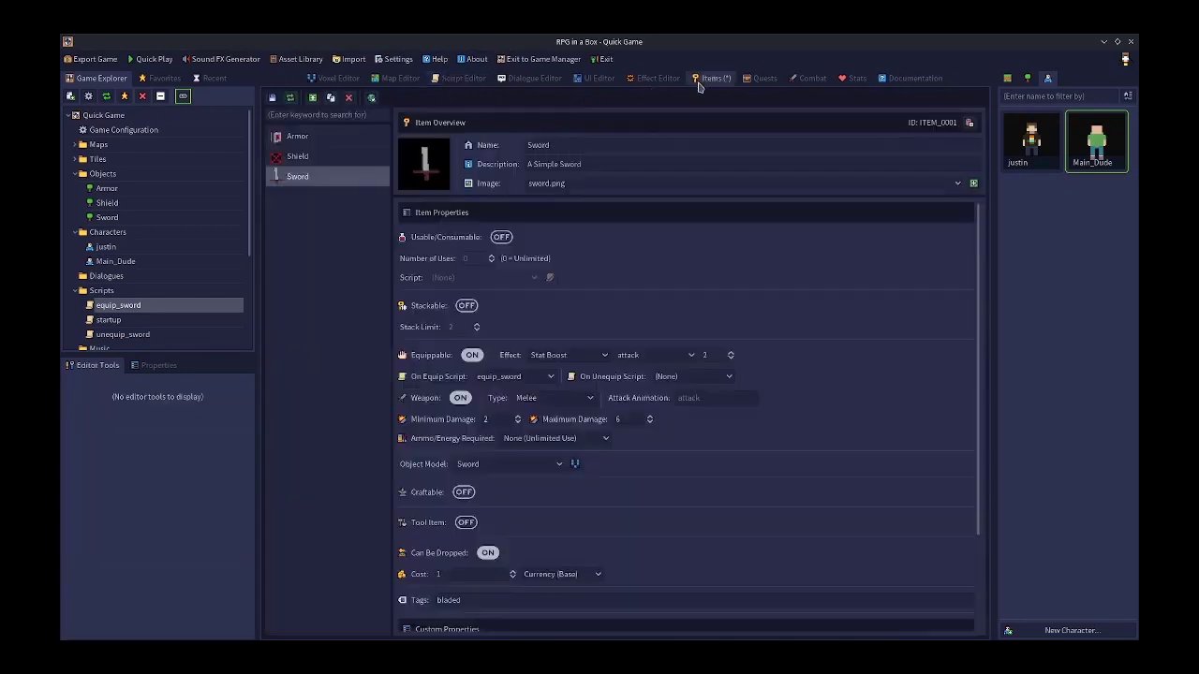
pyautogui.click(685, 377)
pyautogui.click(681, 431)
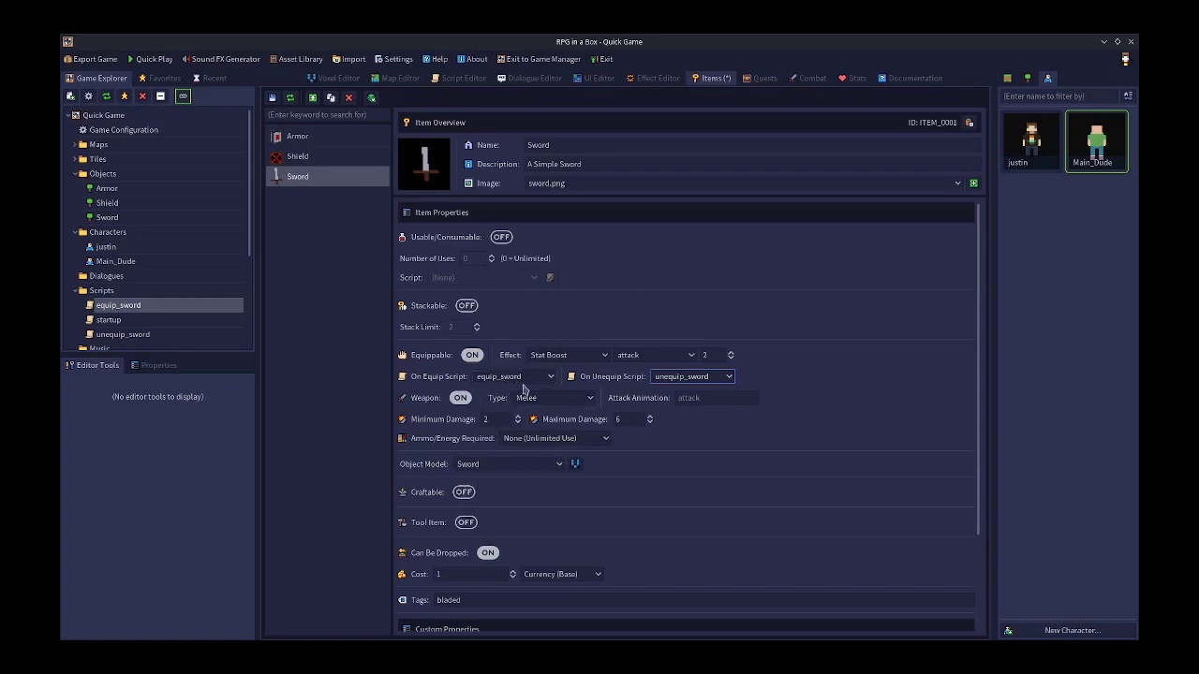
# Close the unequip_sword tab, reopen equip_sword from Recent Scripts, and launch Quick Play
pyautogui.click(453, 82)
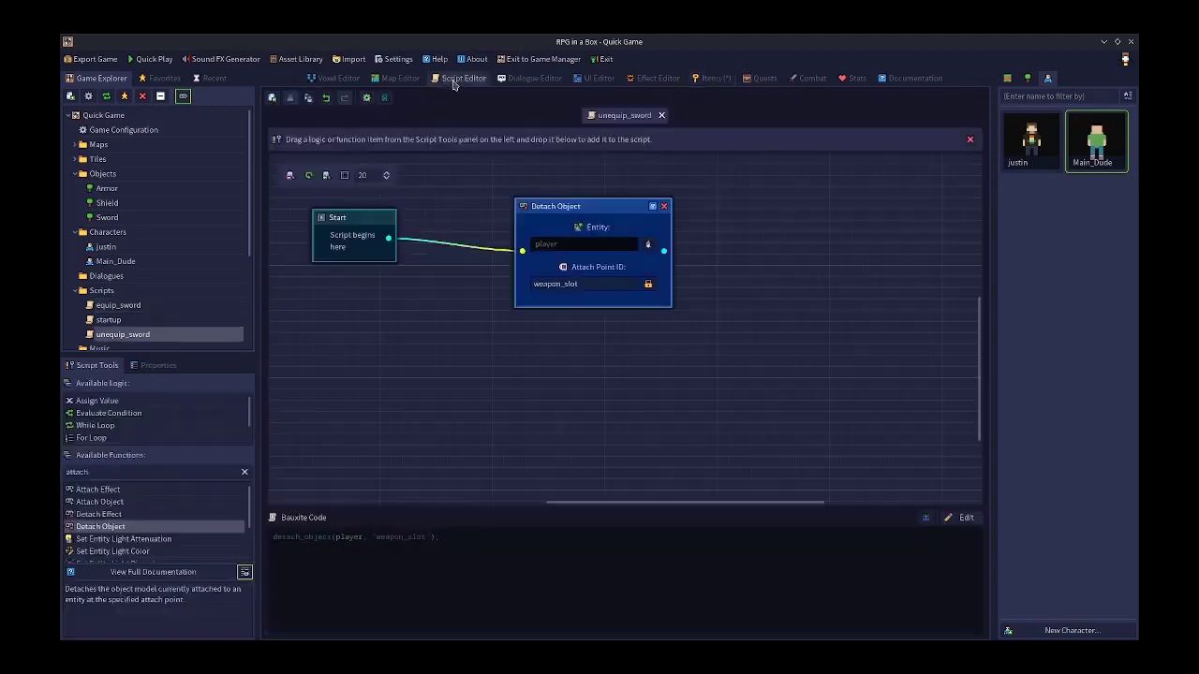
pyautogui.click(661, 115)
pyautogui.doubleClick(578, 259)
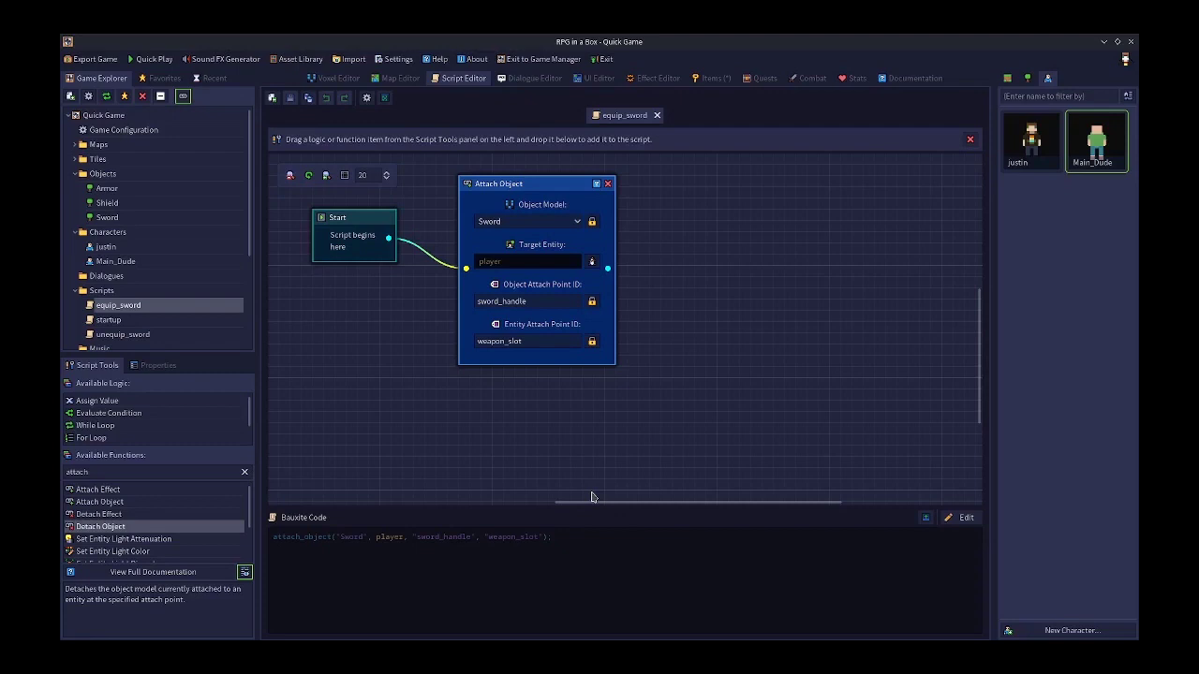
pyautogui.click(153, 59)
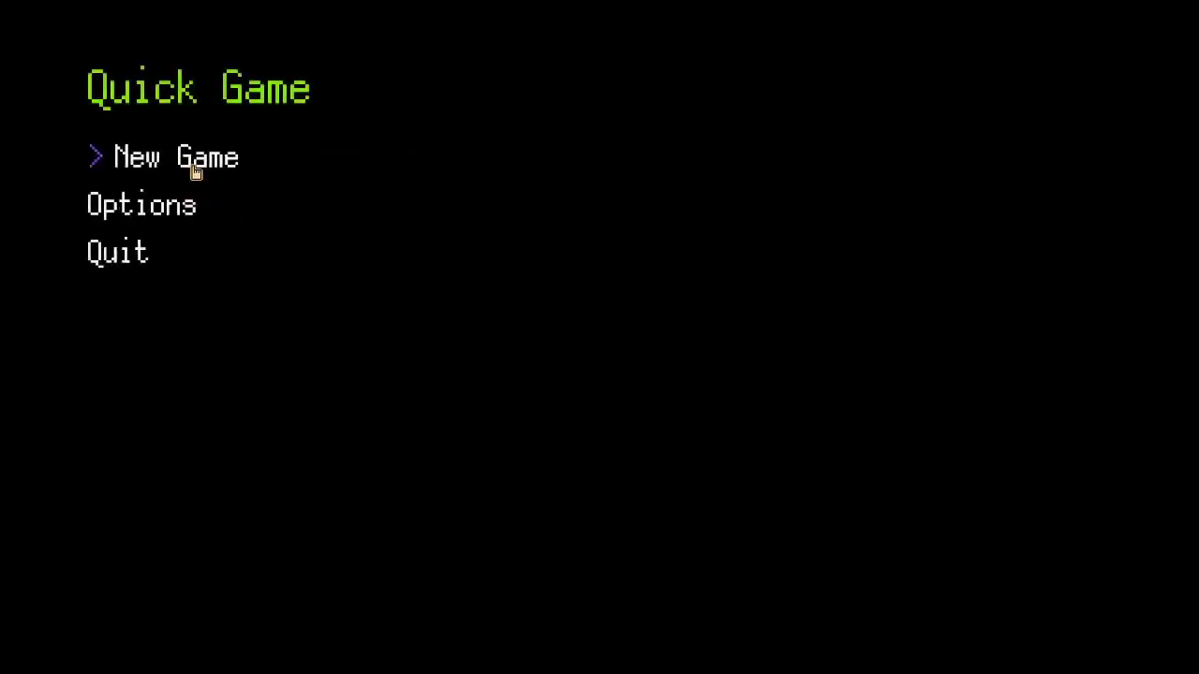
# Start a new game, run give_item('ITEM_0001') in the debug console, and open the inventory
pyautogui.click(193, 166)
pyautogui.moveTo(366, 324); pyautogui.dragTo(670, 301, button='right')
pyautogui.press('`')
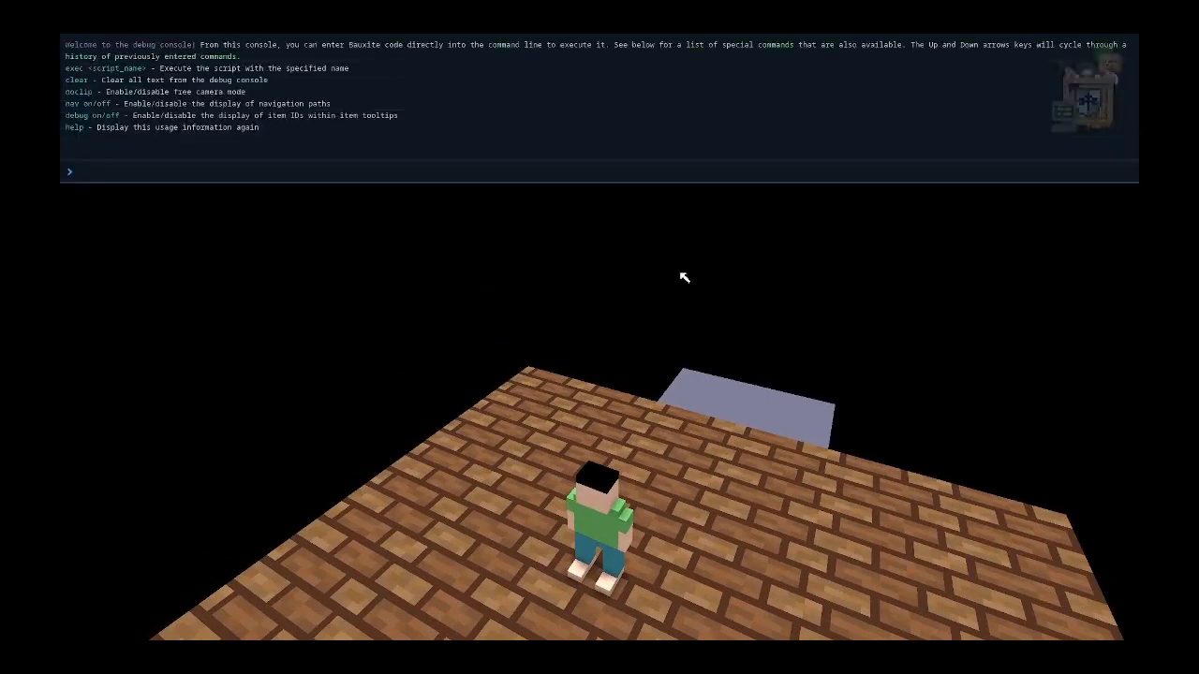
pyautogui.write("give_item('ITEM_0001")
pyautogui.press('Return')
pyautogui.press('`')
pyautogui.press('i')
pyautogui.moveTo(527, 290)
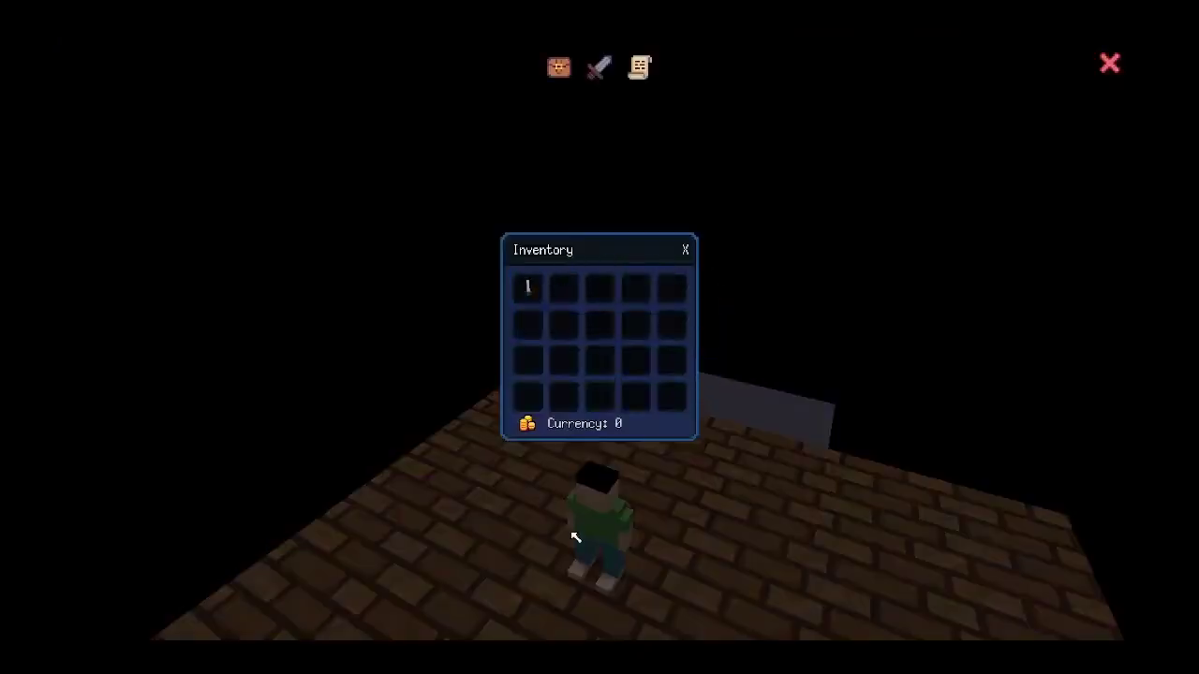
# Arrange the inventory and equipment panels and equip the sword into the weapon slot
pyautogui.moveTo(594, 257); pyautogui.dragTo(356, 191)
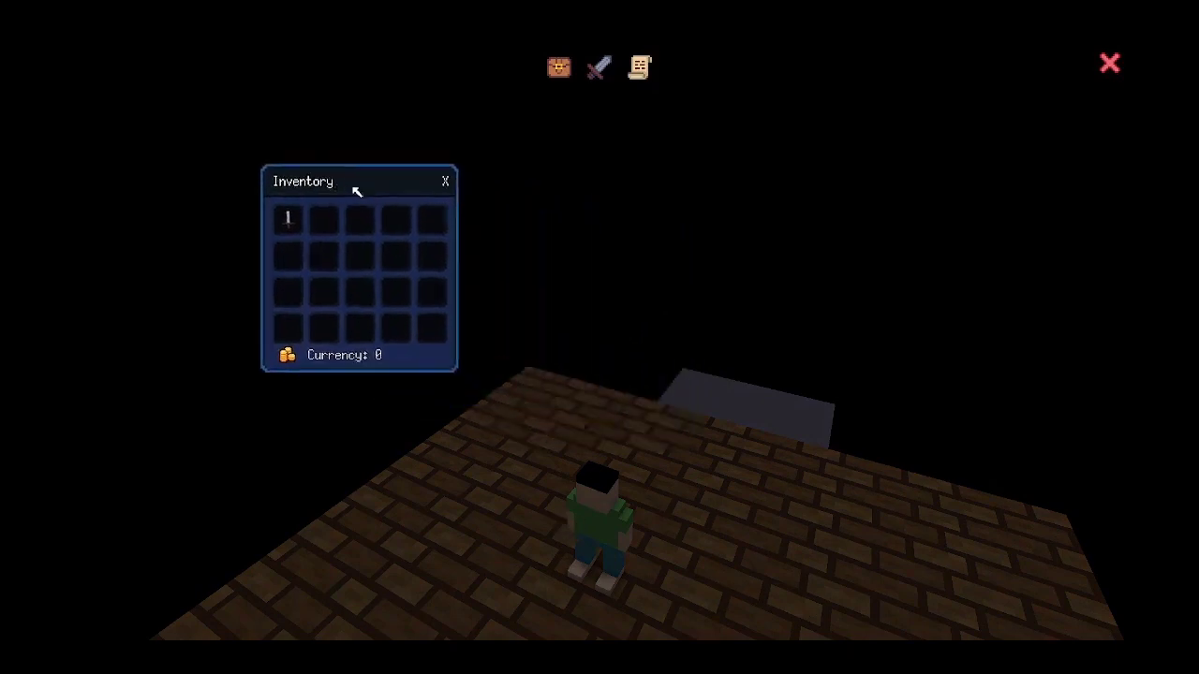
pyautogui.click(600, 75)
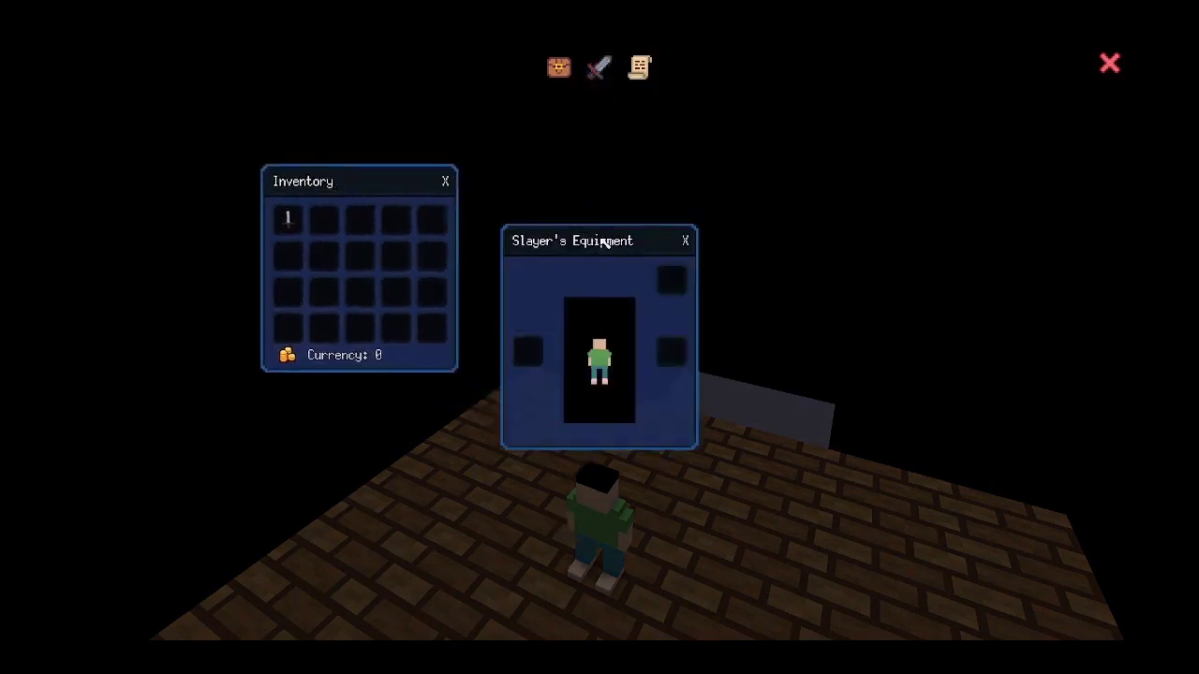
pyautogui.moveTo(604, 242); pyautogui.dragTo(774, 191)
pyautogui.moveTo(289, 217); pyautogui.dragTo(695, 301)
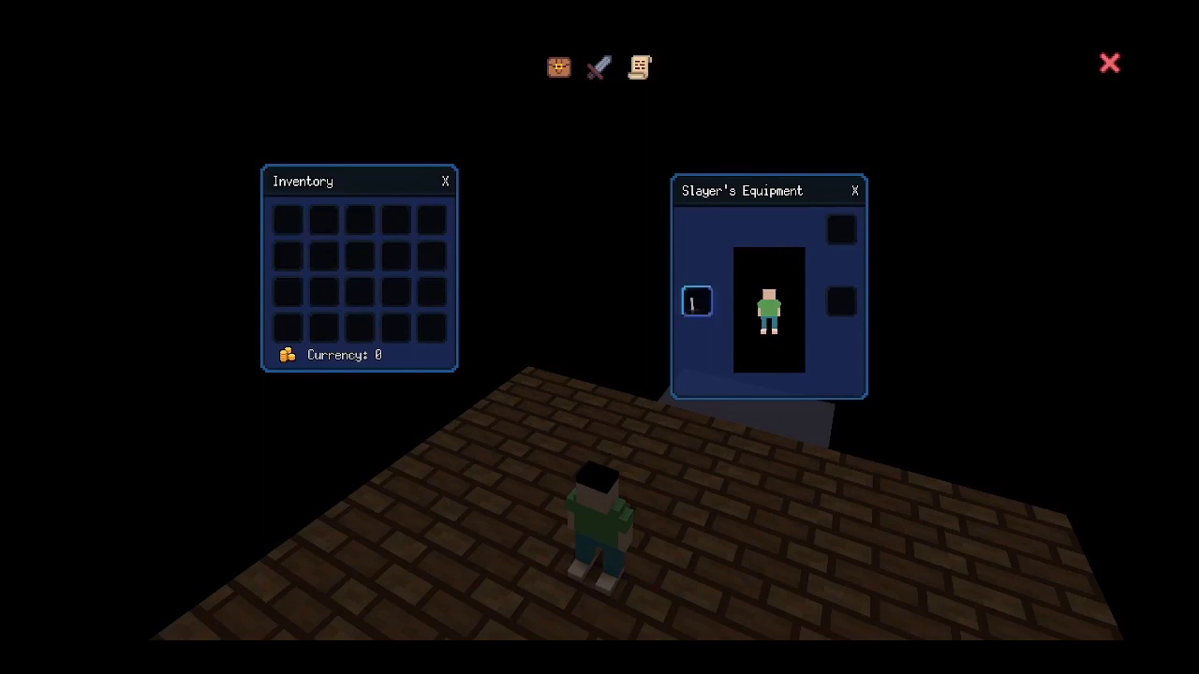
# Move the sword out of and back into the weapon slot, then unequip it to the inventory
pyautogui.moveTo(695, 301); pyautogui.dragTo(595, 459)
pyautogui.moveTo(595, 453); pyautogui.dragTo(696, 300)
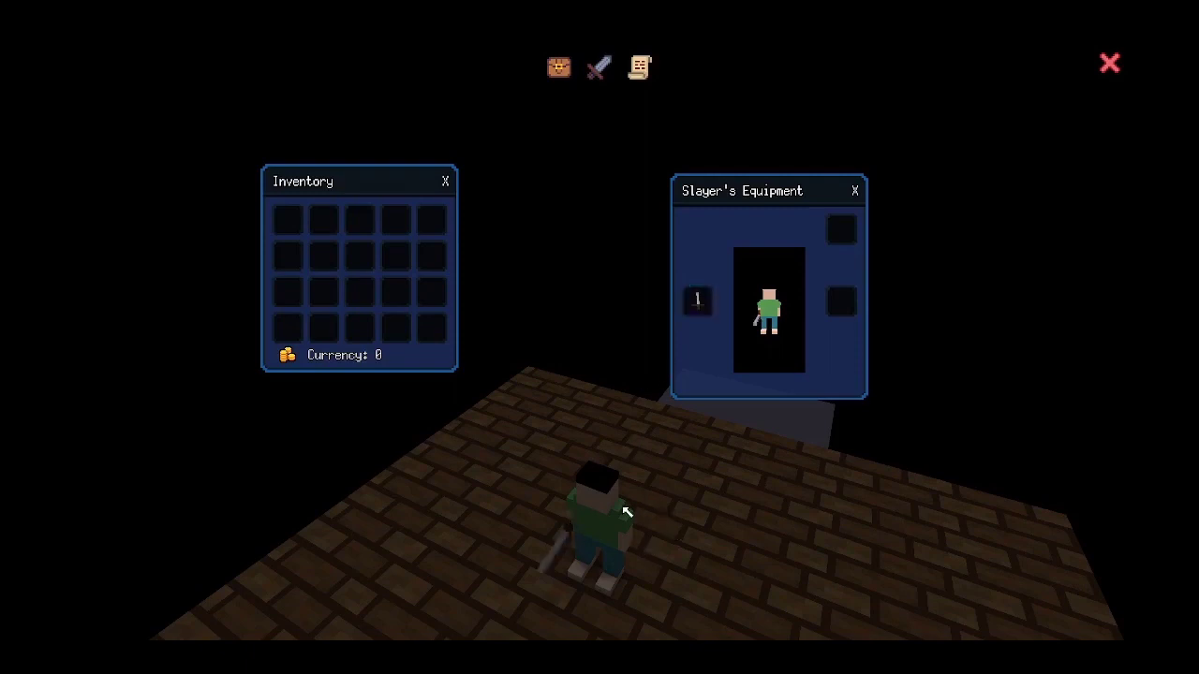
pyautogui.moveTo(701, 305)
pyautogui.moveTo(697, 301)
pyautogui.mouseDown()
pyautogui.moveTo(618, 367)
pyautogui.moveTo(458, 446)
pyautogui.moveTo(697, 305)
pyautogui.mouseUp()
pyautogui.moveTo(697, 301); pyautogui.dragTo(300, 237)
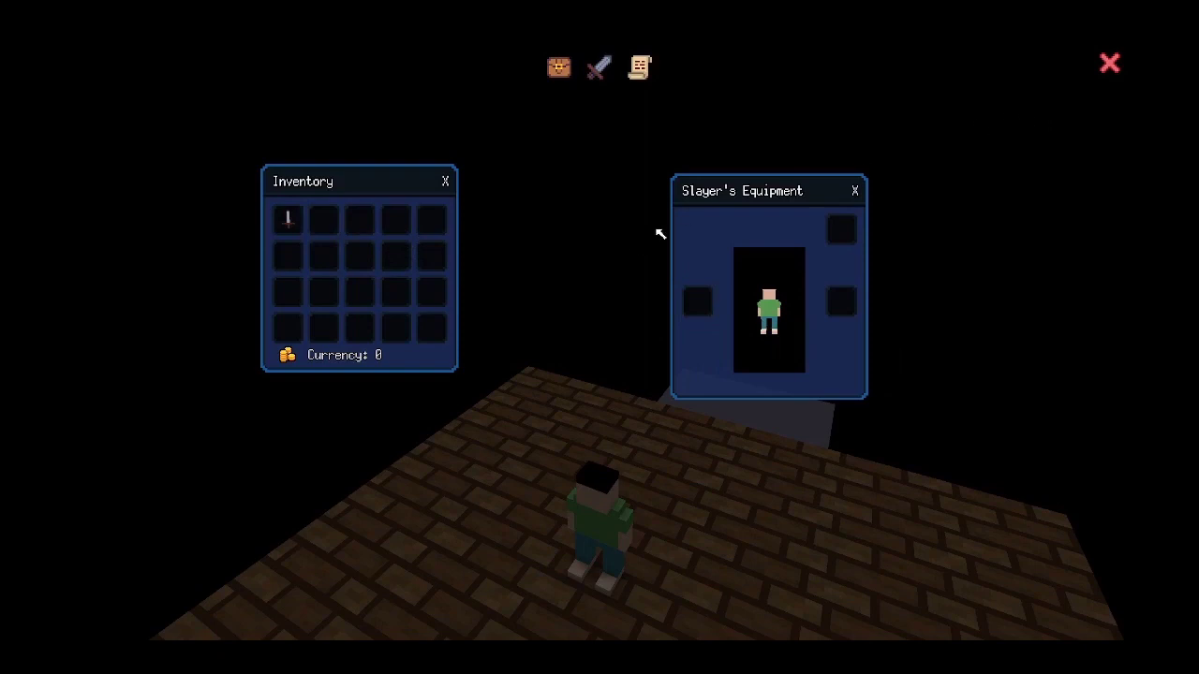
# Quit the test game from the pause menu and return to the editor
pyautogui.press('Escape')
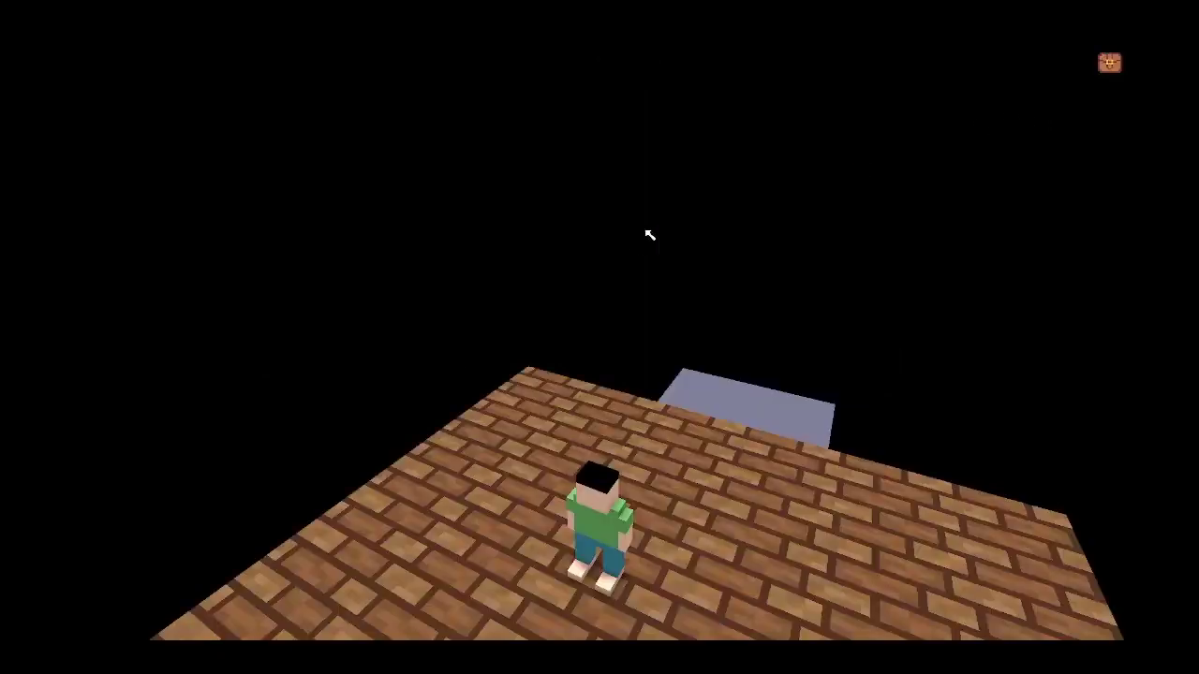
pyautogui.press('Escape')
pyautogui.click(148, 251)
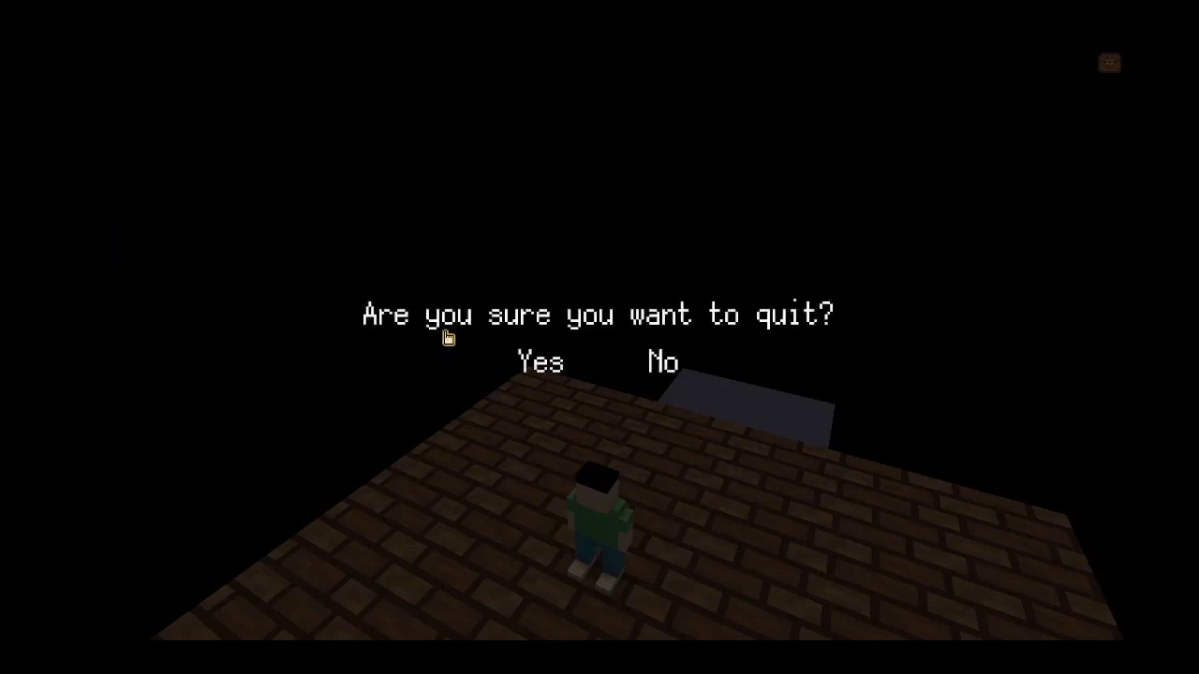
pyautogui.click(535, 365)
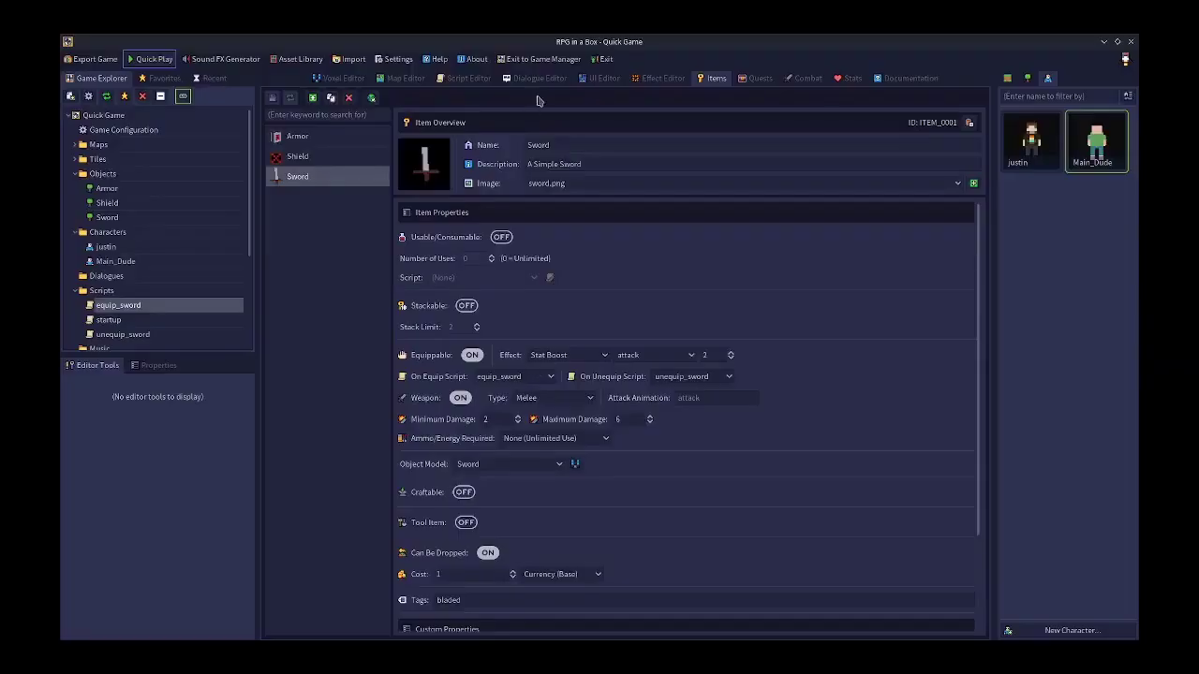
# In equip_sword, add a Display Message after Attach Object reading 'You equip the sword'
pyautogui.click(461, 80)
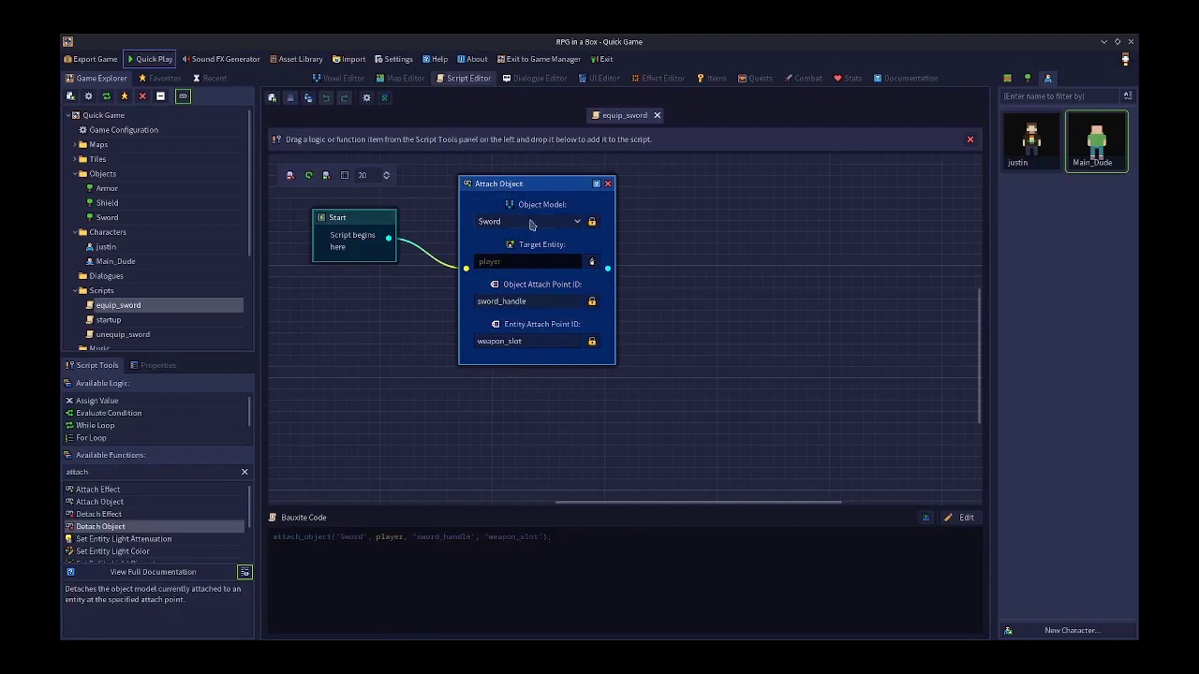
pyautogui.doubleClick(92, 472)
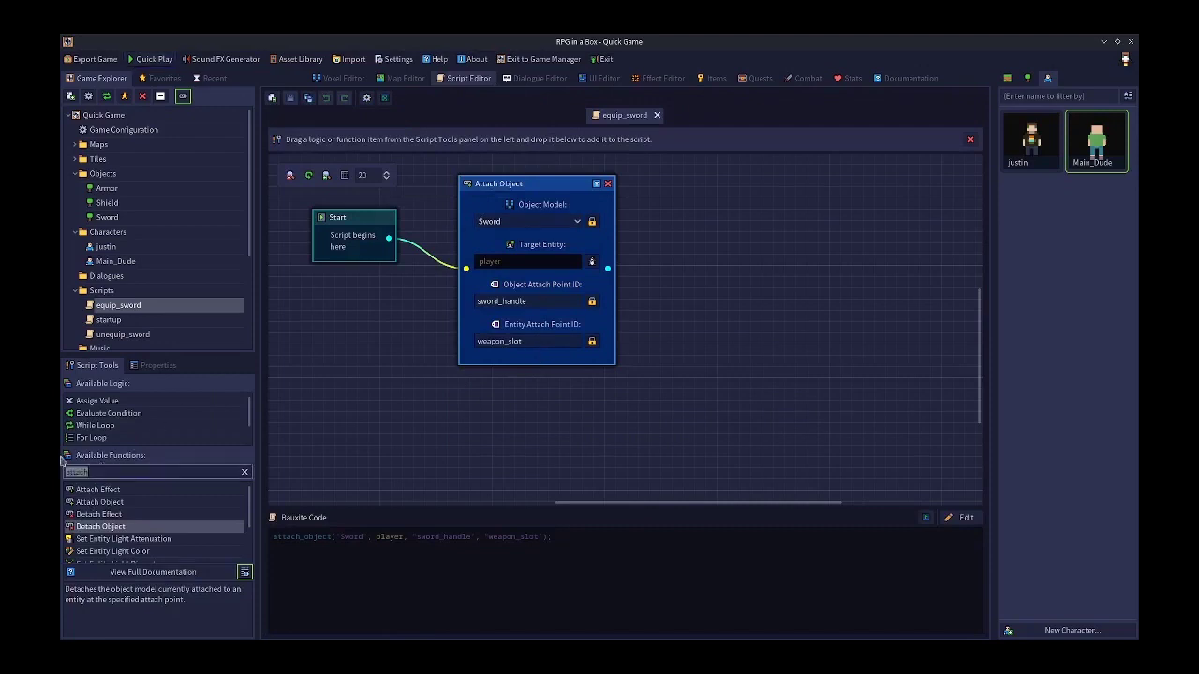
pyautogui.write('display')
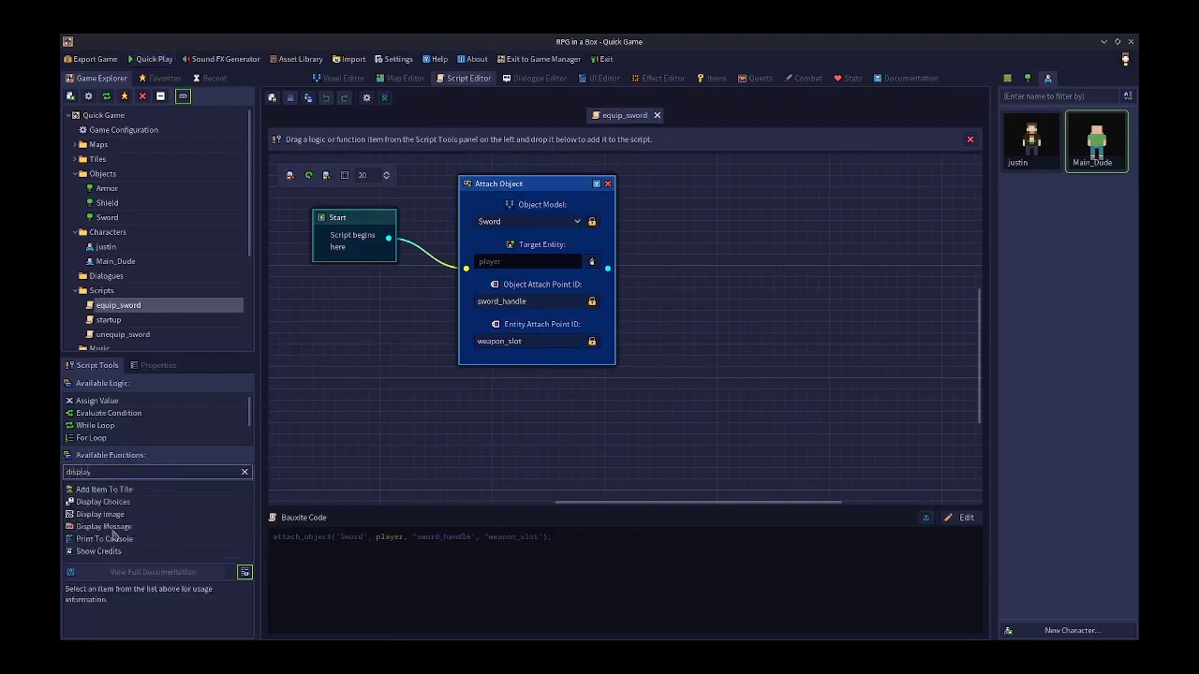
pyautogui.moveTo(116, 530); pyautogui.dragTo(726, 252)
pyautogui.click(797, 280)
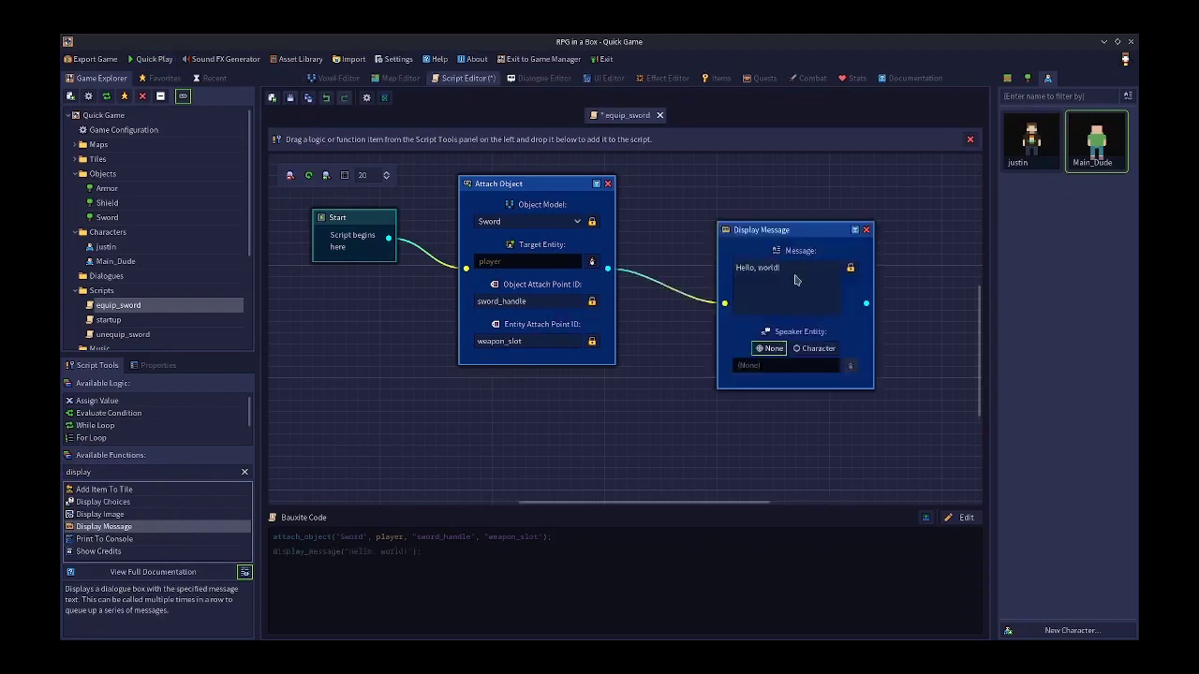
pyautogui.hotkey('ctrl', 'a')
pyautogui.write('You eq')
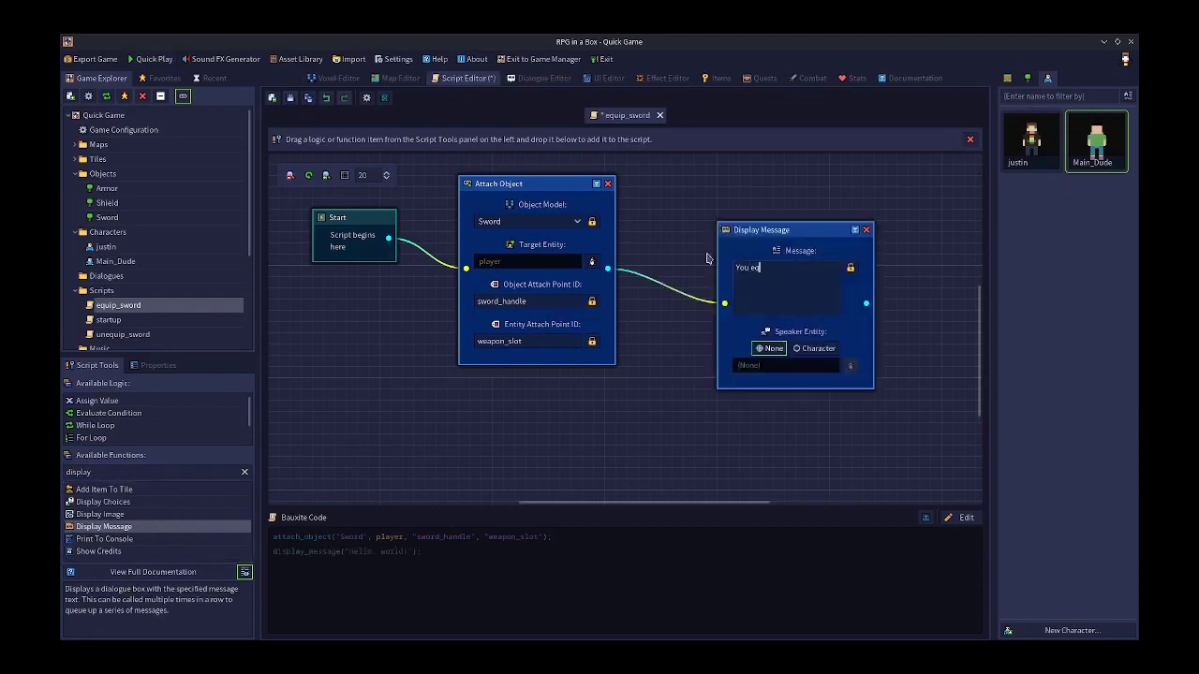
pyautogui.write('uip the sword!')
# Move the Display Message node up and left, and search functions for 'add e'
pyautogui.moveTo(790, 232); pyautogui.dragTo(746, 197)
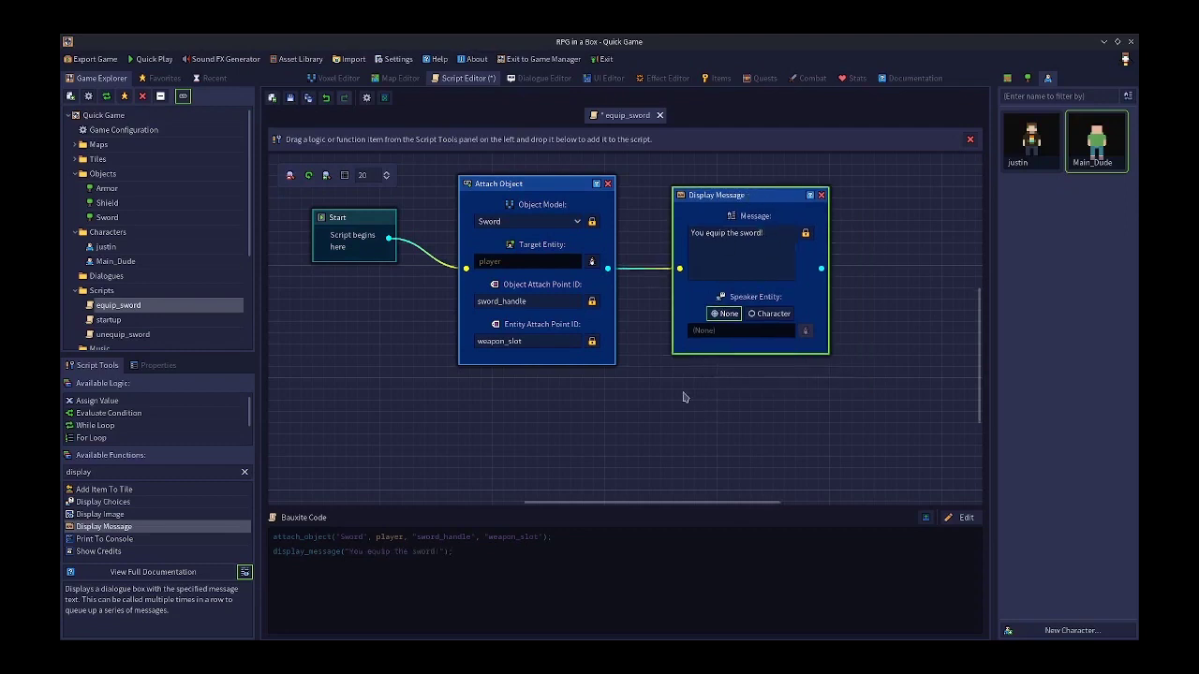
pyautogui.doubleClick(101, 472)
pyautogui.write('add e')
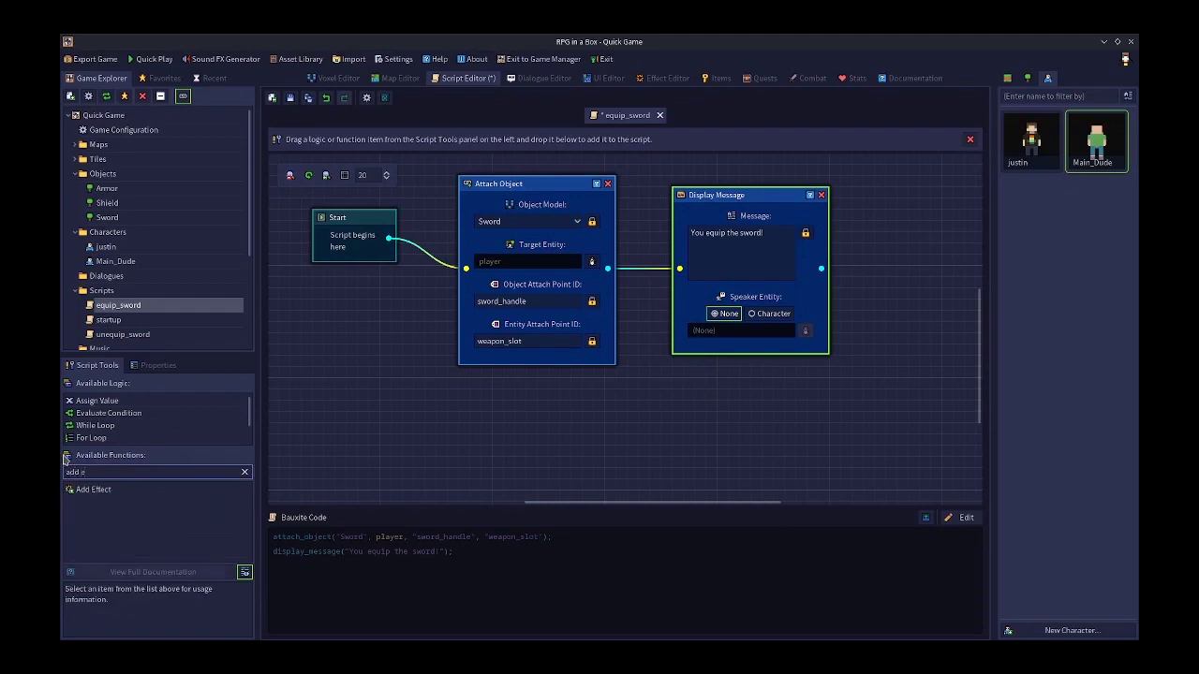
# Search functions for 'effec' and add an Add Effect node to the equip_sword script
pyautogui.moveTo(83, 472); pyautogui.dragTo(62, 474)
pyautogui.press('BackSpace')
pyautogui.write('fe')
pyautogui.press('BackSpace')
pyautogui.write('fec')
pyautogui.scroll(-2, 124, 529)
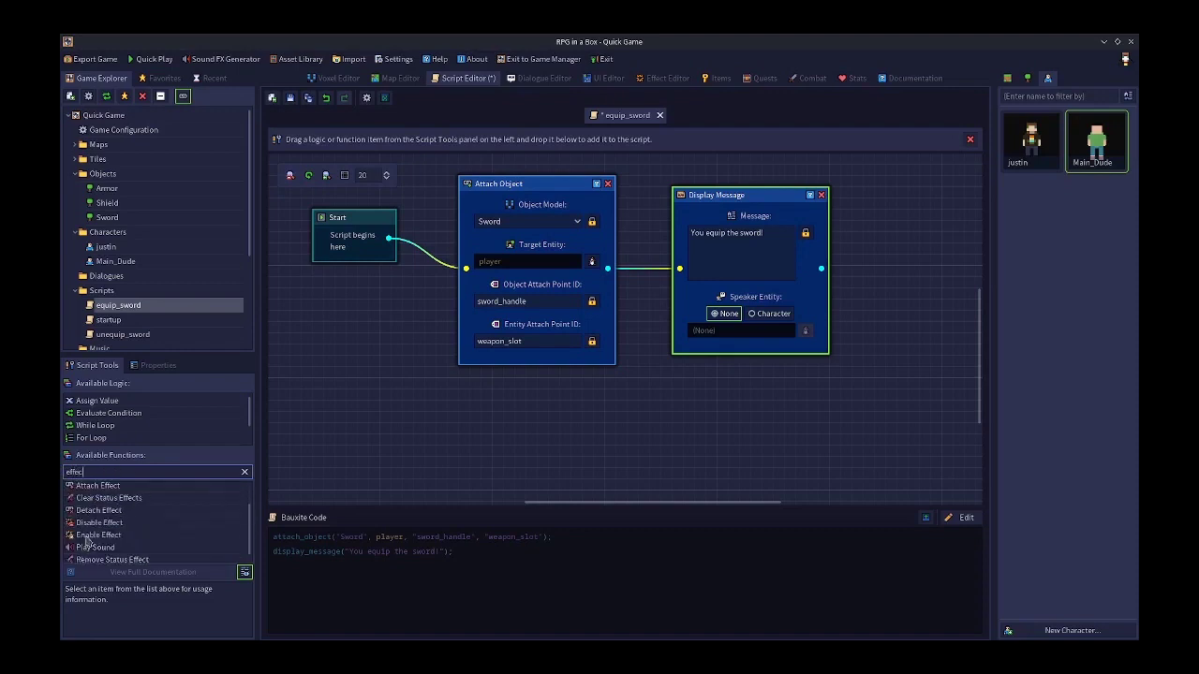
pyautogui.scroll(3, 136, 555)
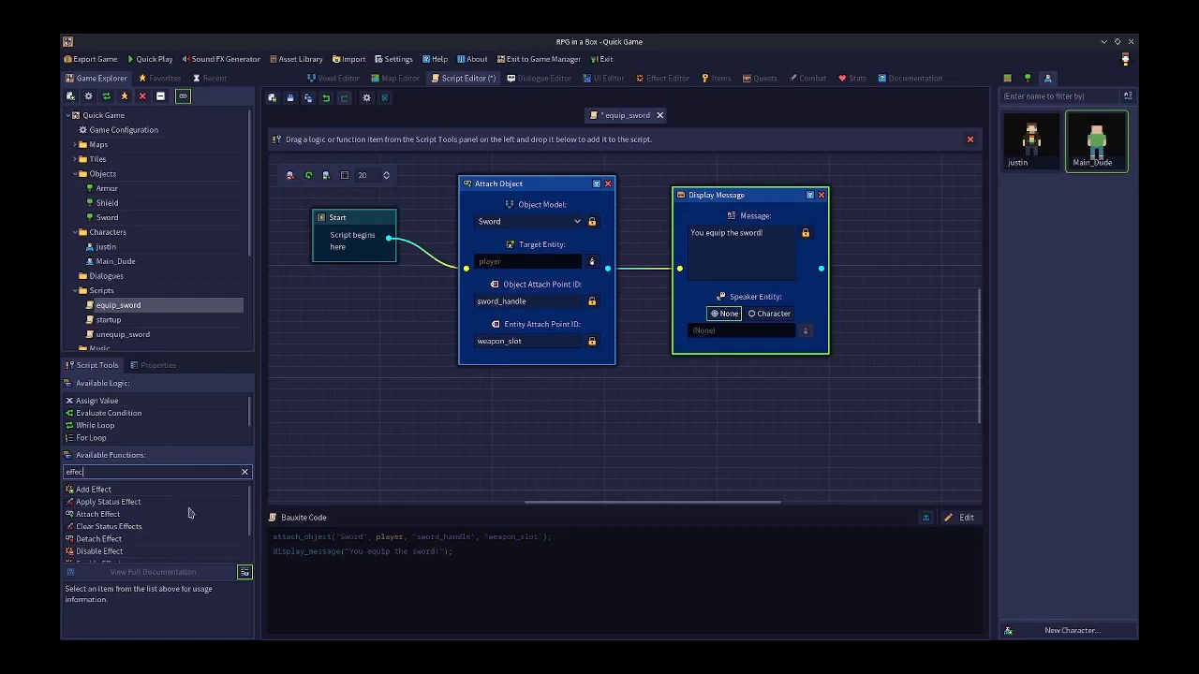
pyautogui.moveTo(102, 491); pyautogui.dragTo(882, 219)
# Delete the Add Effect and Display Message nodes, then save equip_sword
pyautogui.moveTo(719, 503); pyautogui.dragTo(800, 503)
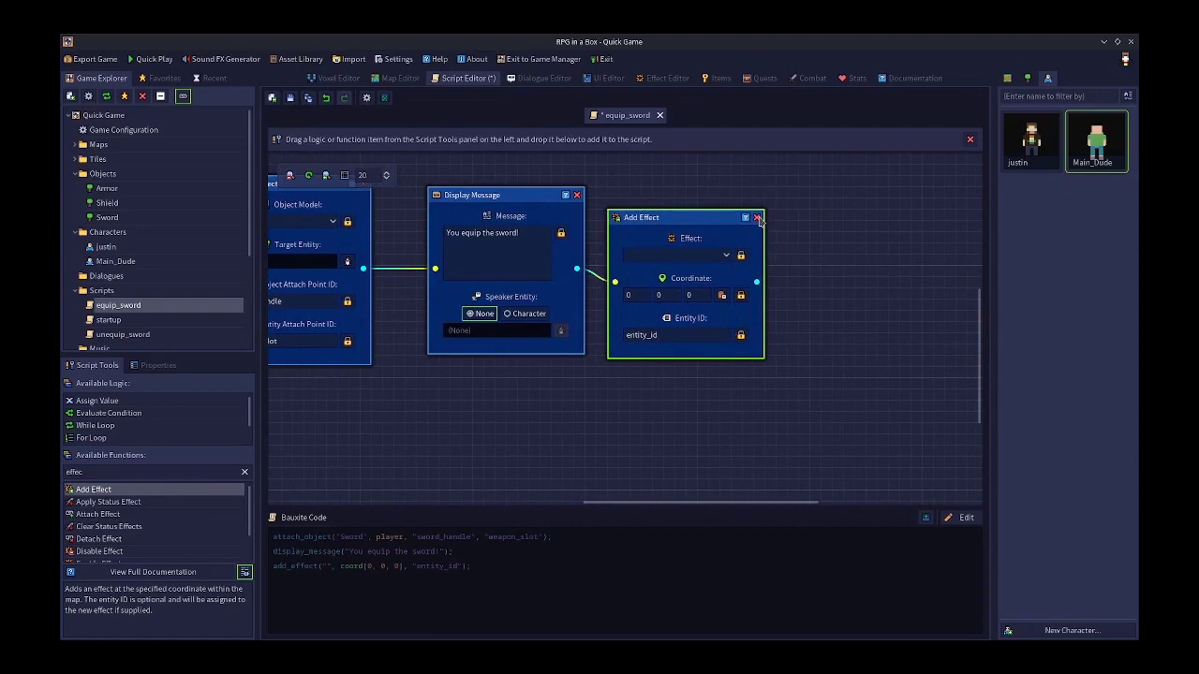
pyautogui.click(758, 218)
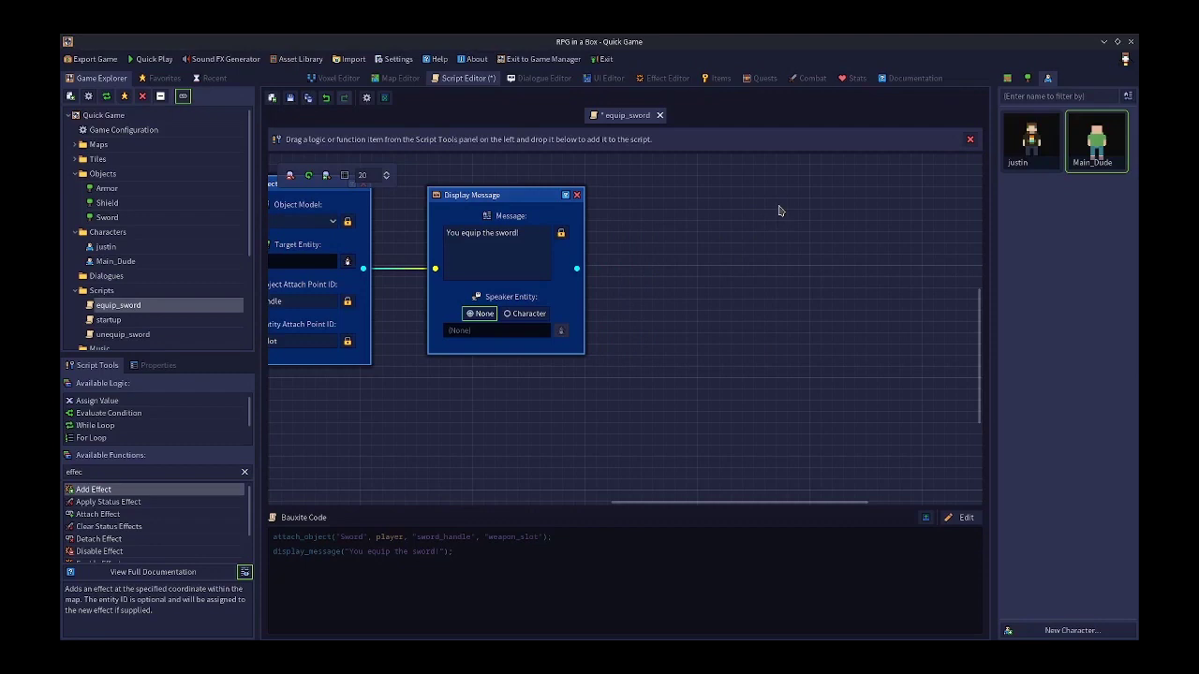
pyautogui.click(576, 195)
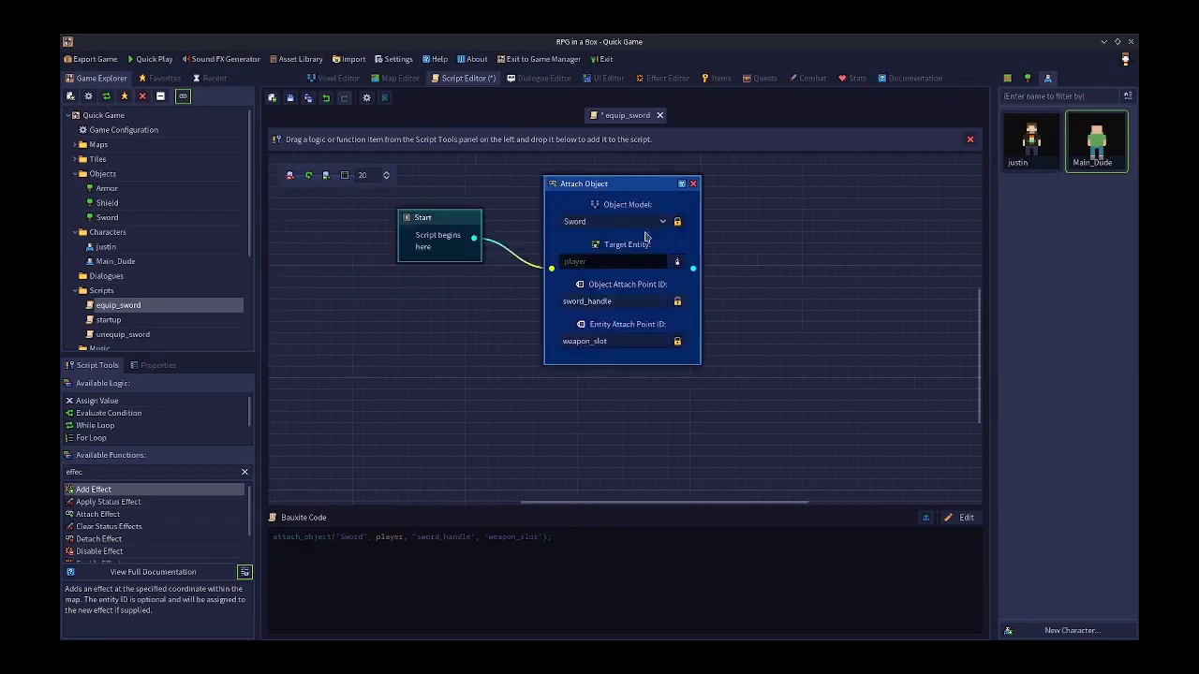
pyautogui.click(289, 97)
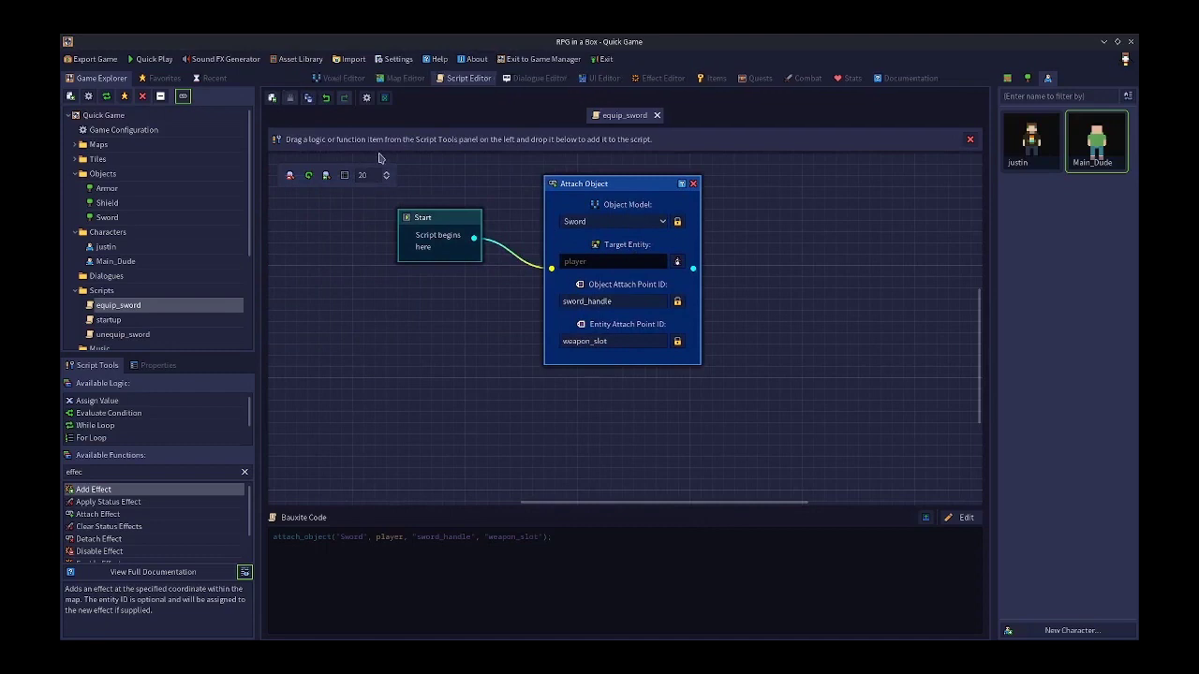